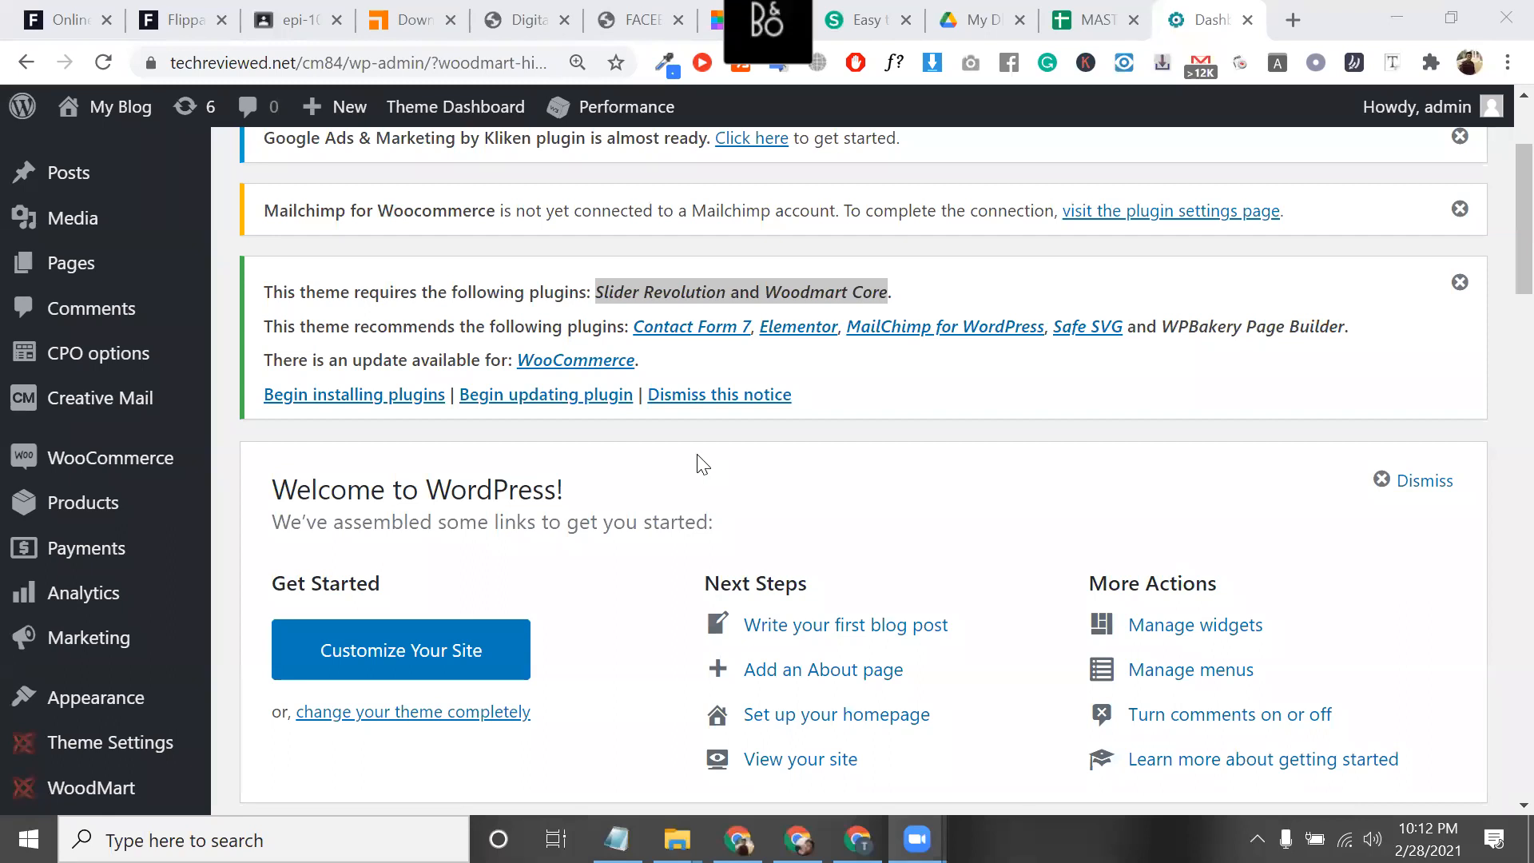
pyautogui.tripleClick(496, 493)
pyautogui.scroll(-1, 498, 501)
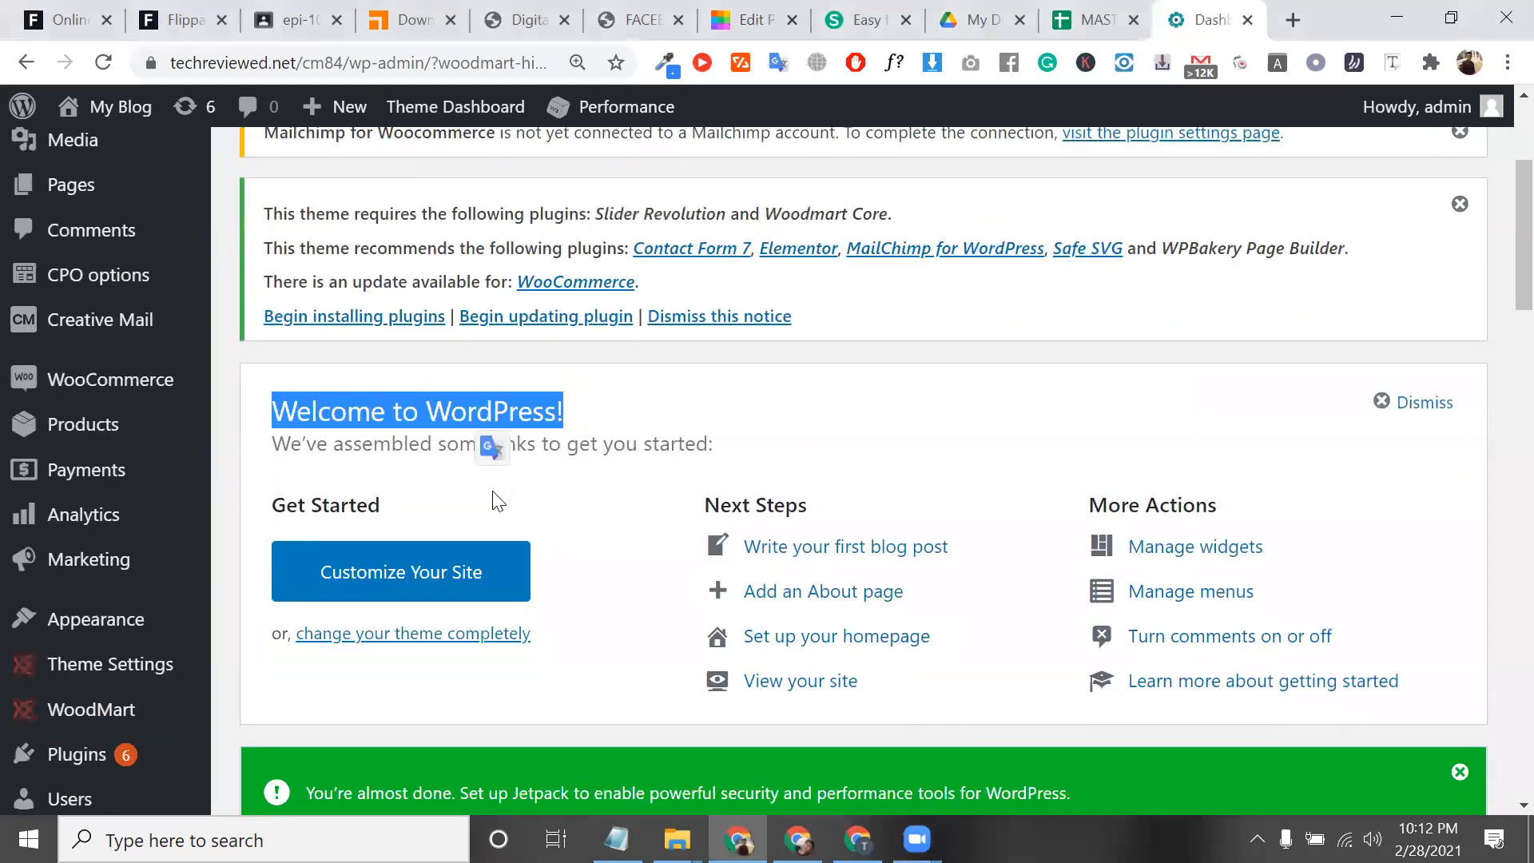
pyautogui.scroll(-7, 496, 501)
pyautogui.scroll(10, 493, 501)
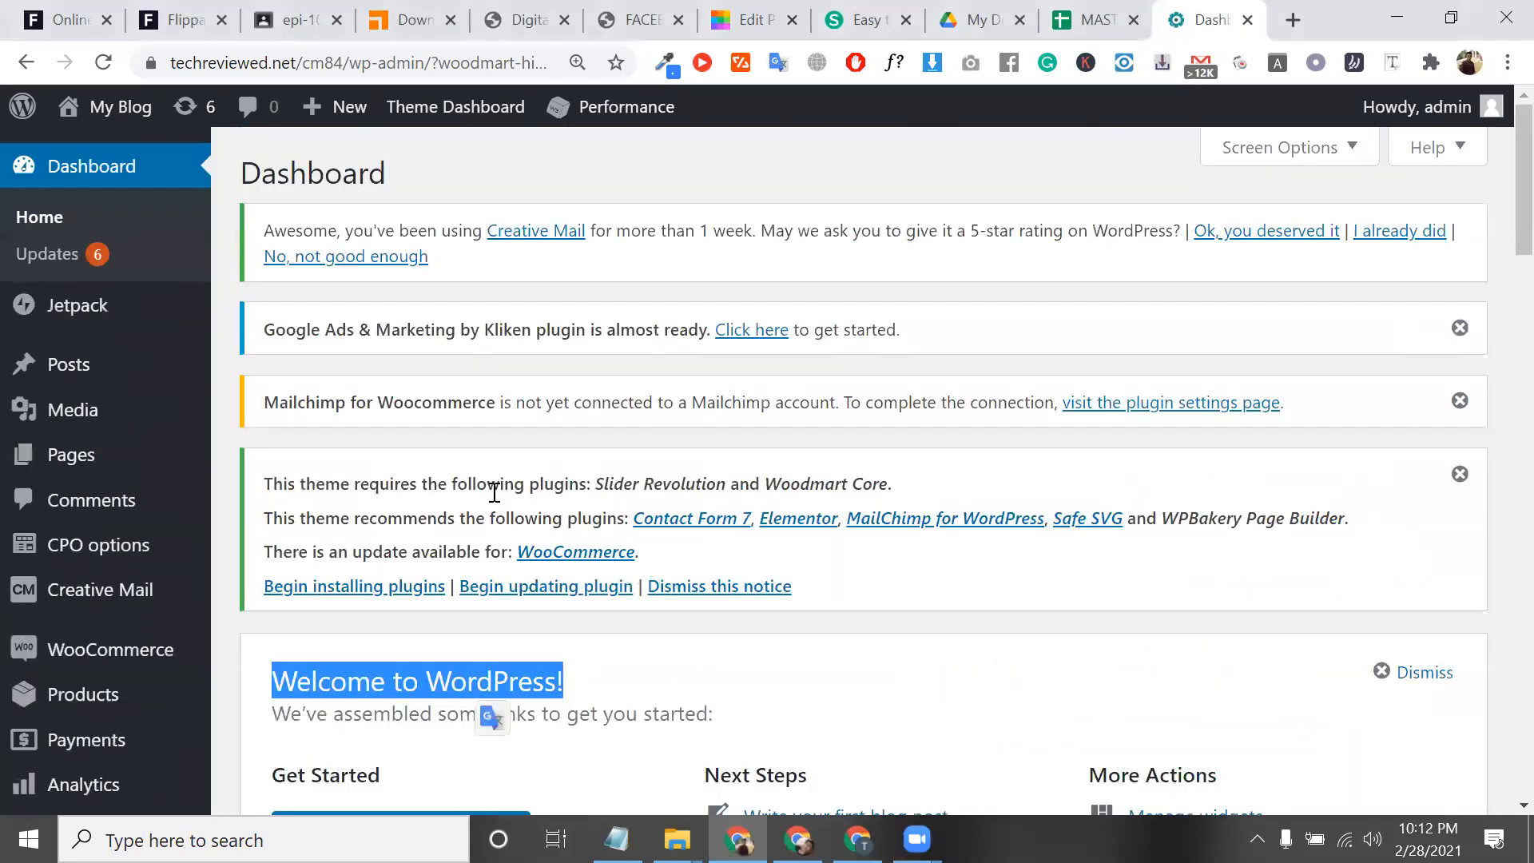
pyautogui.press('super+Tab')
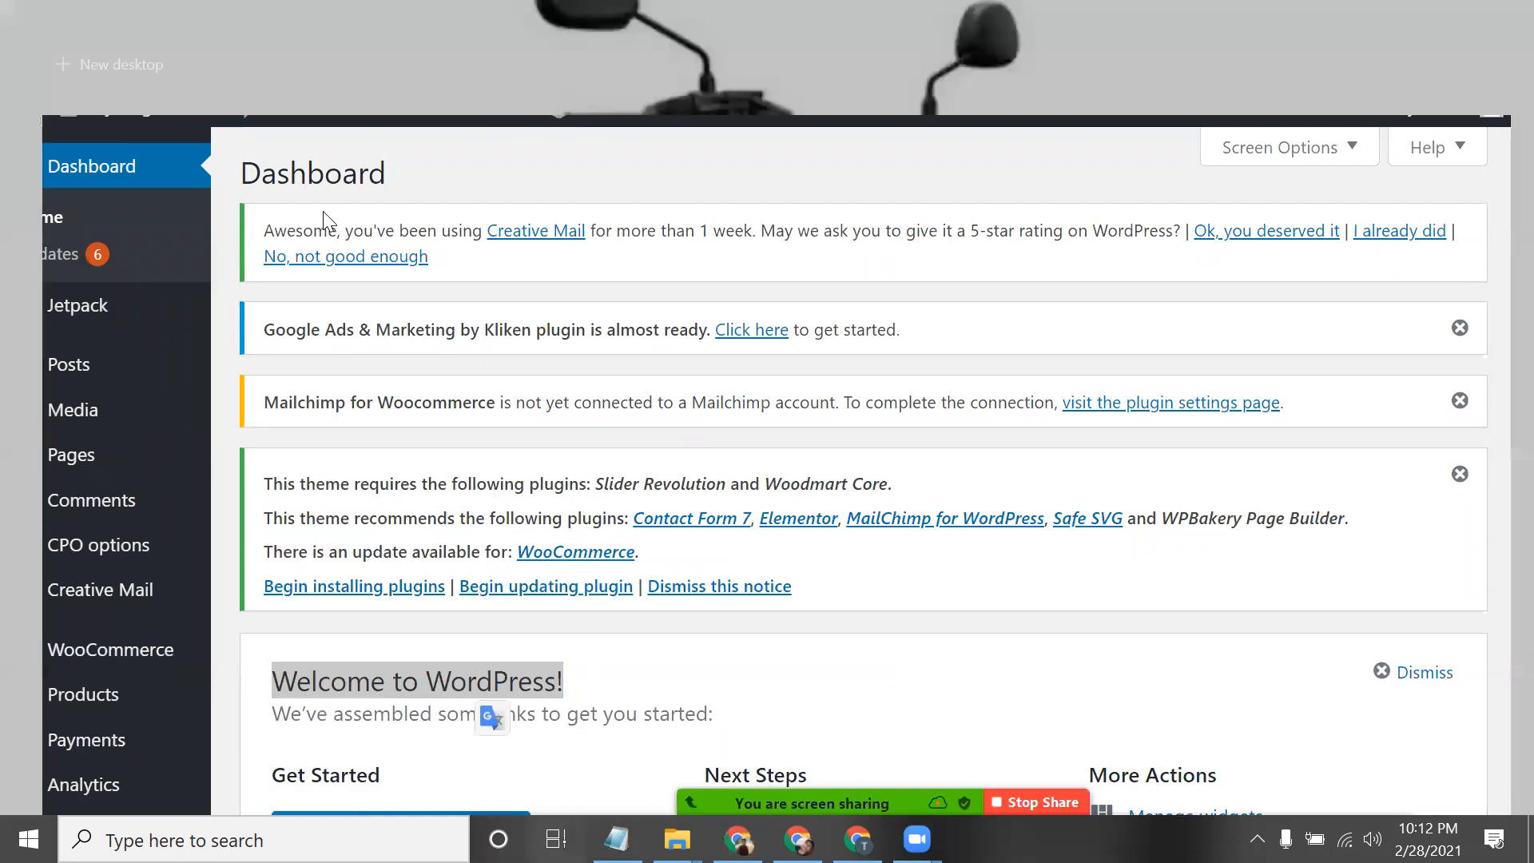
pyautogui.click(495, 390)
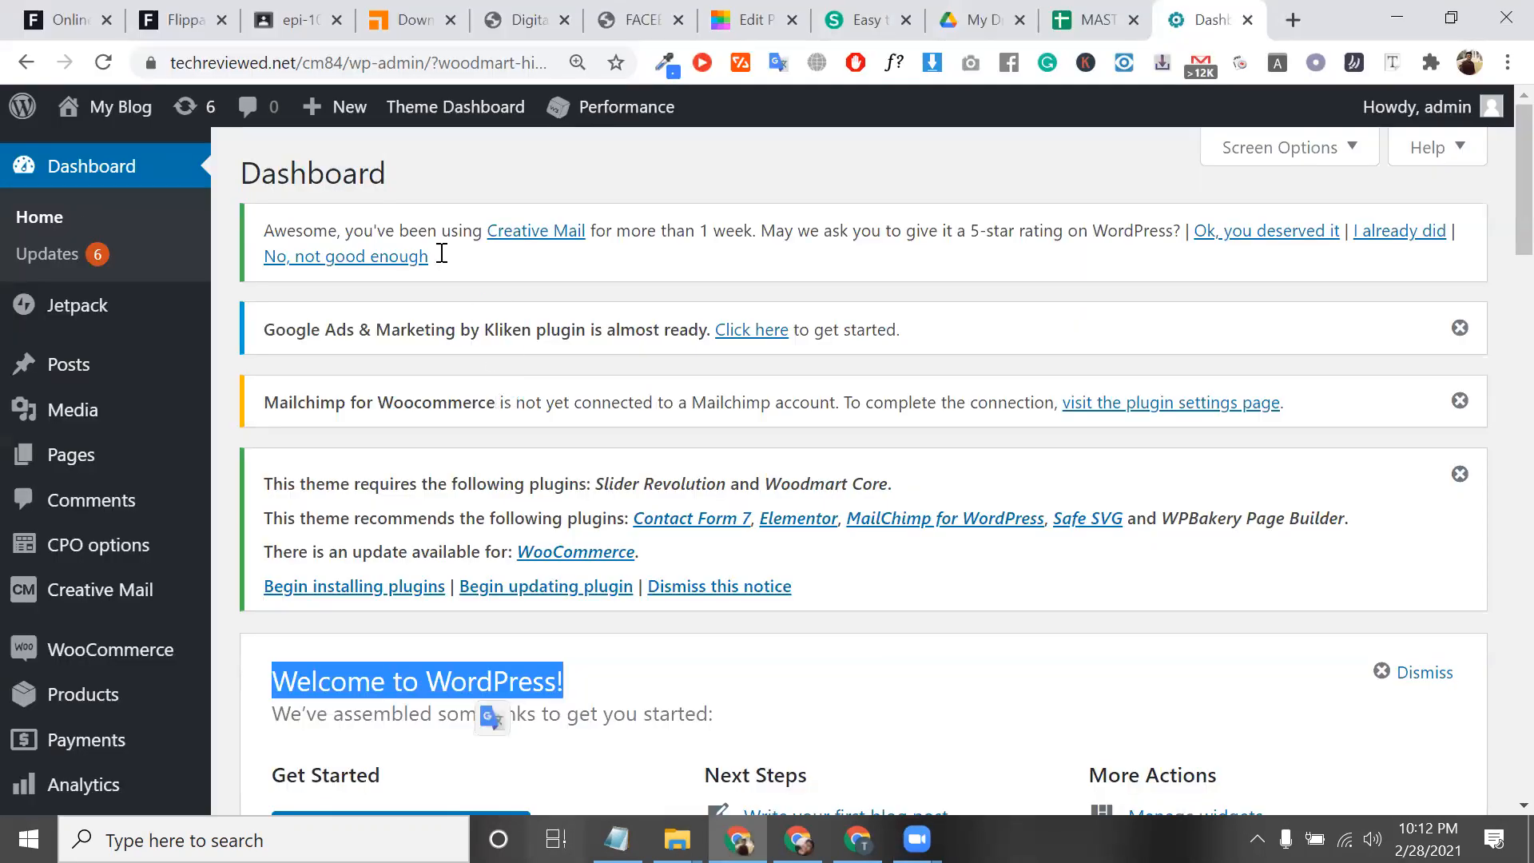
pyautogui.scroll(-8, 436, 480)
pyautogui.scroll(4, 435, 489)
pyautogui.tripleClick(428, 483)
pyautogui.moveTo(85, 643)
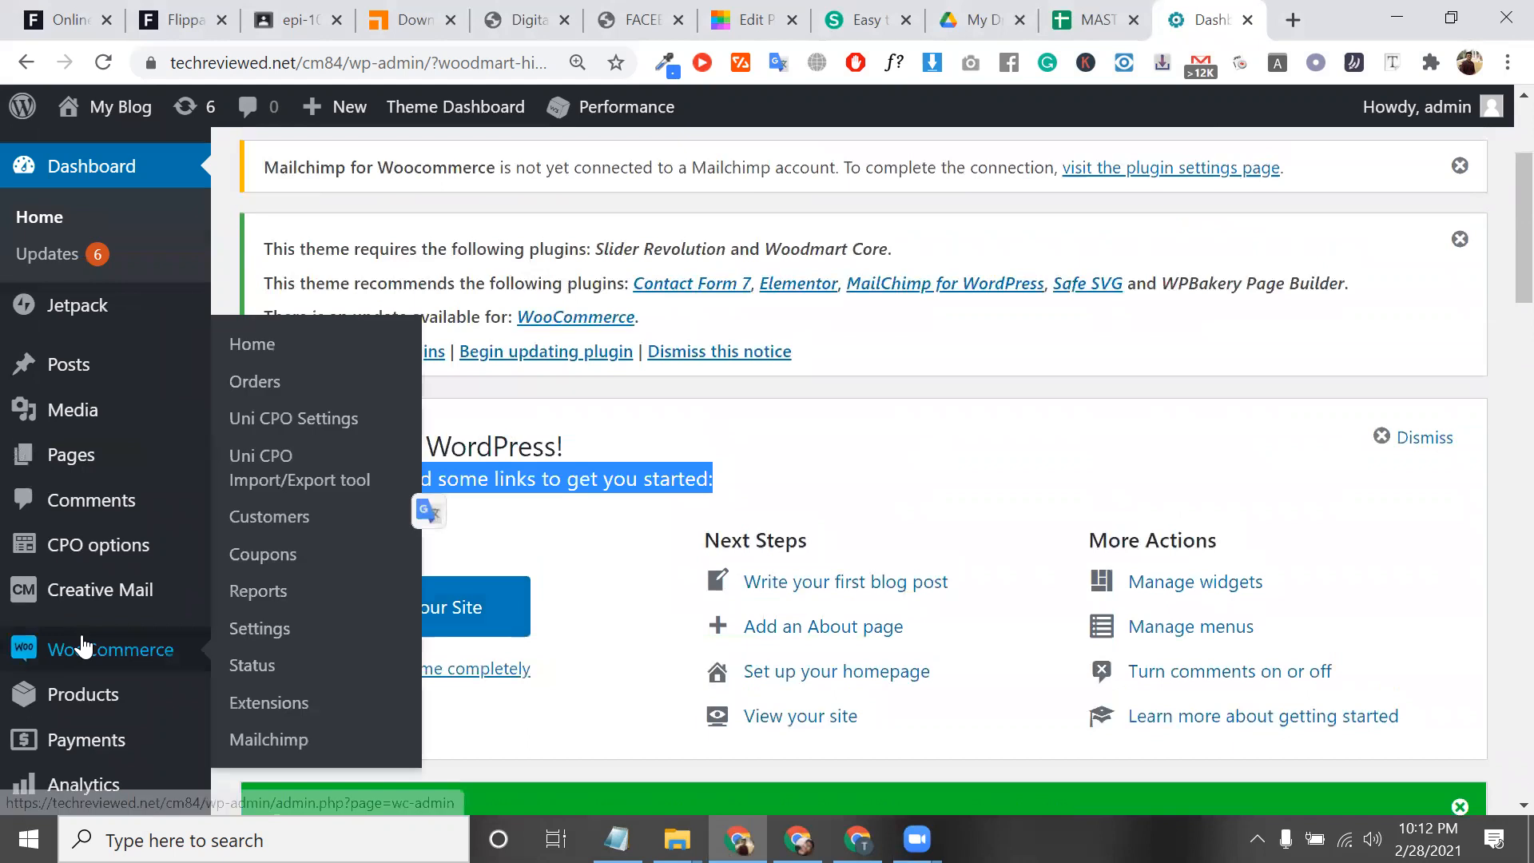
# Step: Open the list of installed plugins from the WordPress dashboard
pyautogui.scroll(-2, 136, 447)
pyautogui.scroll(-1, 137, 375)
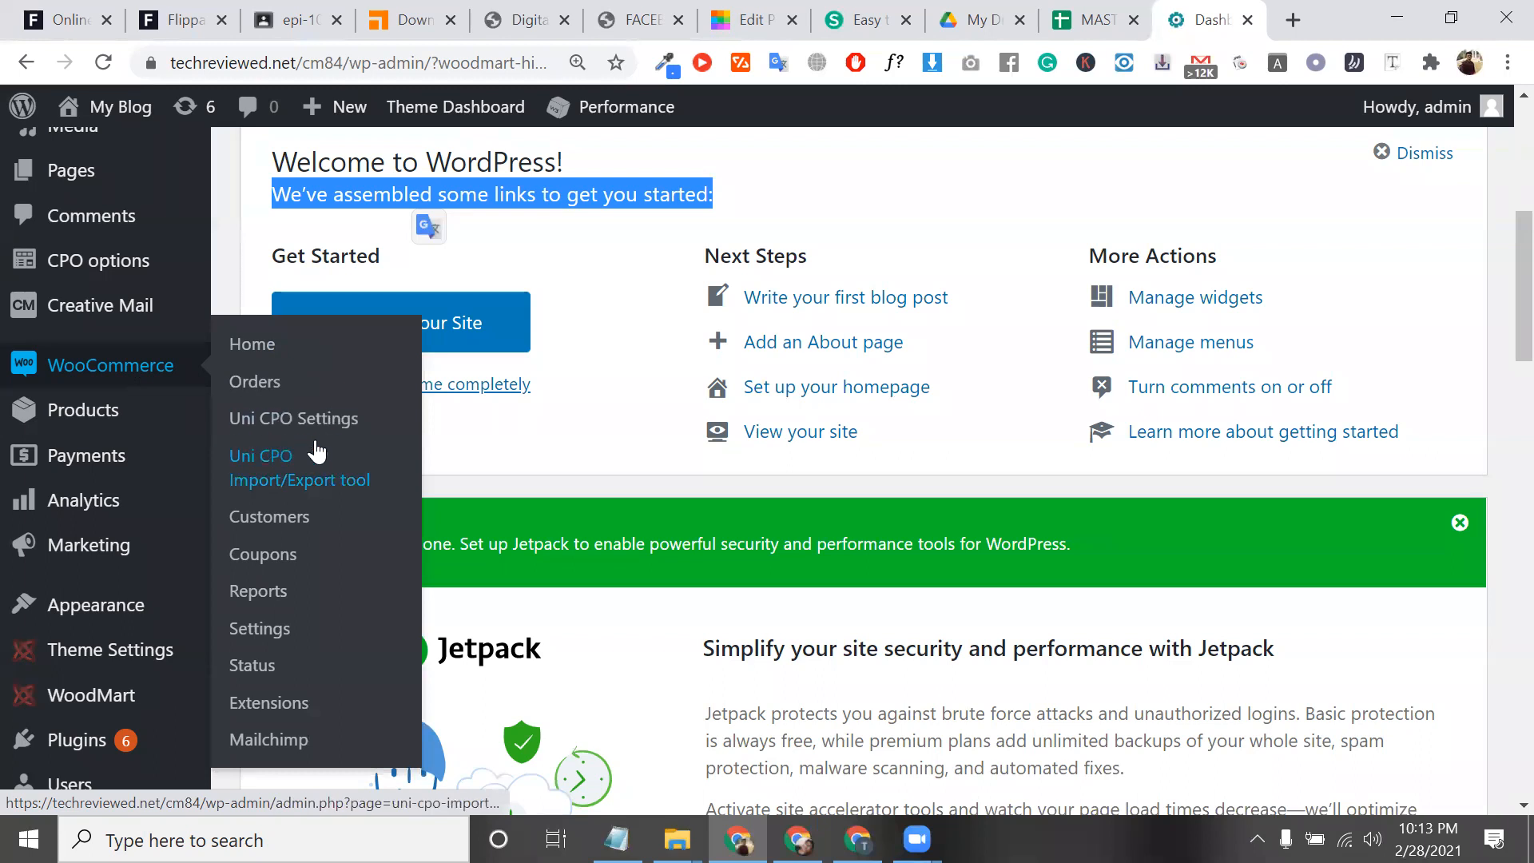
pyautogui.scroll(3, 154, 488)
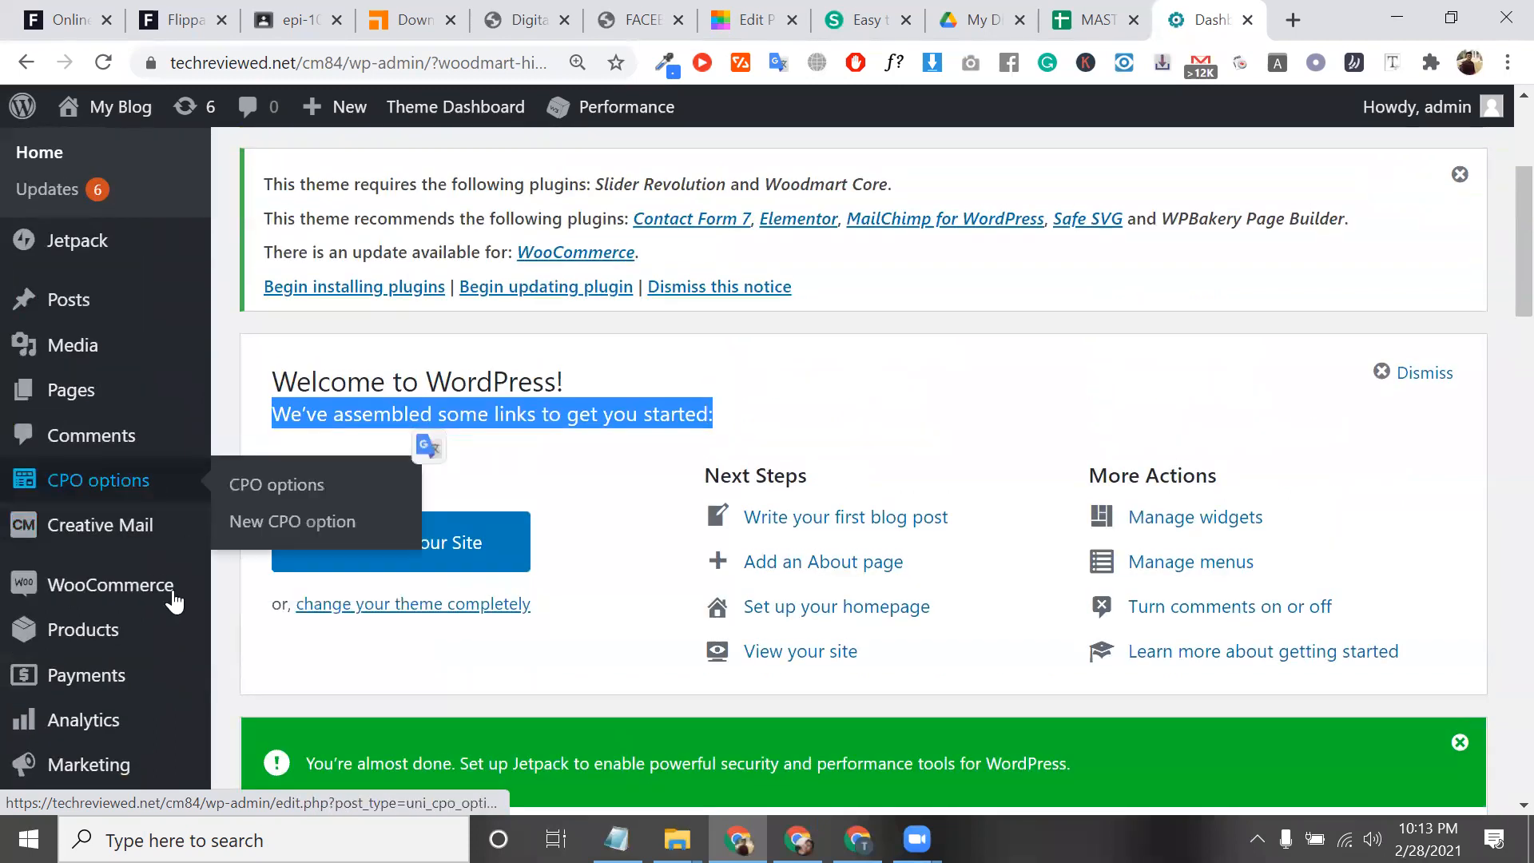
pyautogui.scroll(-2, 246, 569)
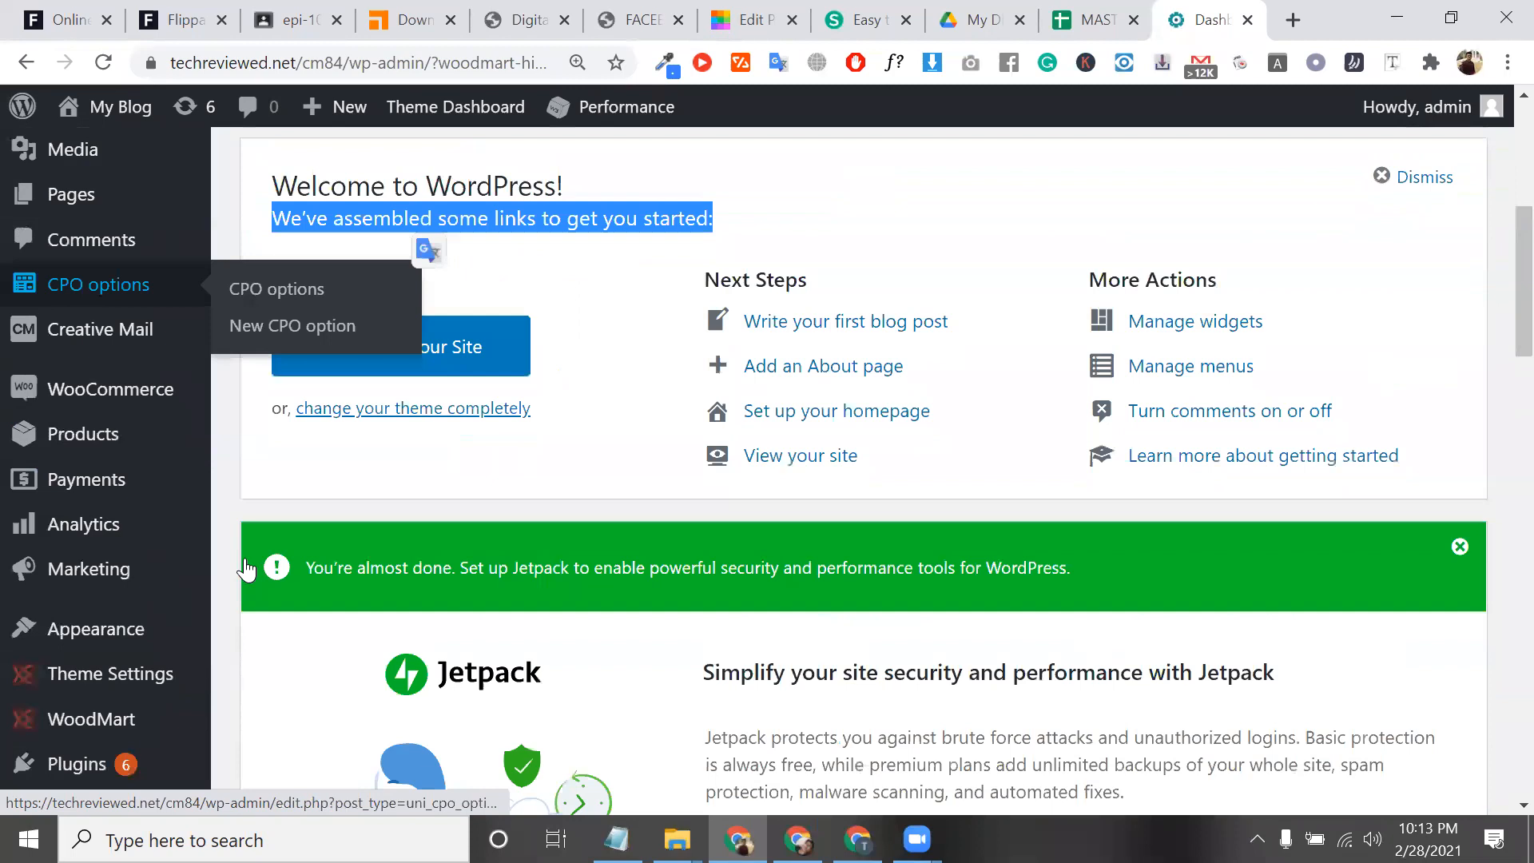
pyautogui.scroll(-3, 246, 568)
pyautogui.click(246, 569)
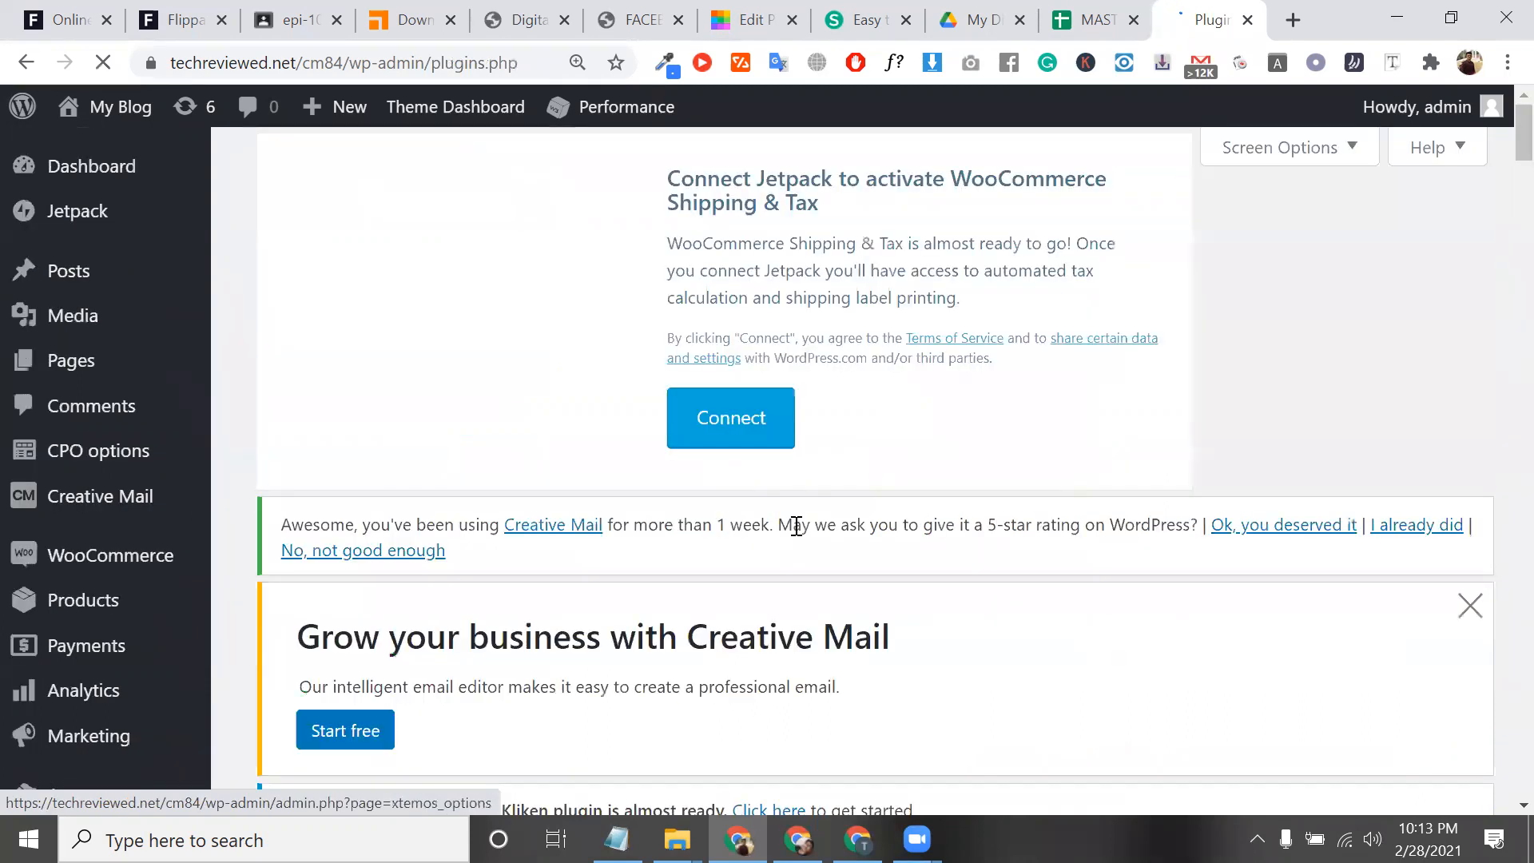
# Step: Delete the inactive Akismet Anti-Spam plugin and confirm the deletion
pyautogui.scroll(-15, 795, 533)
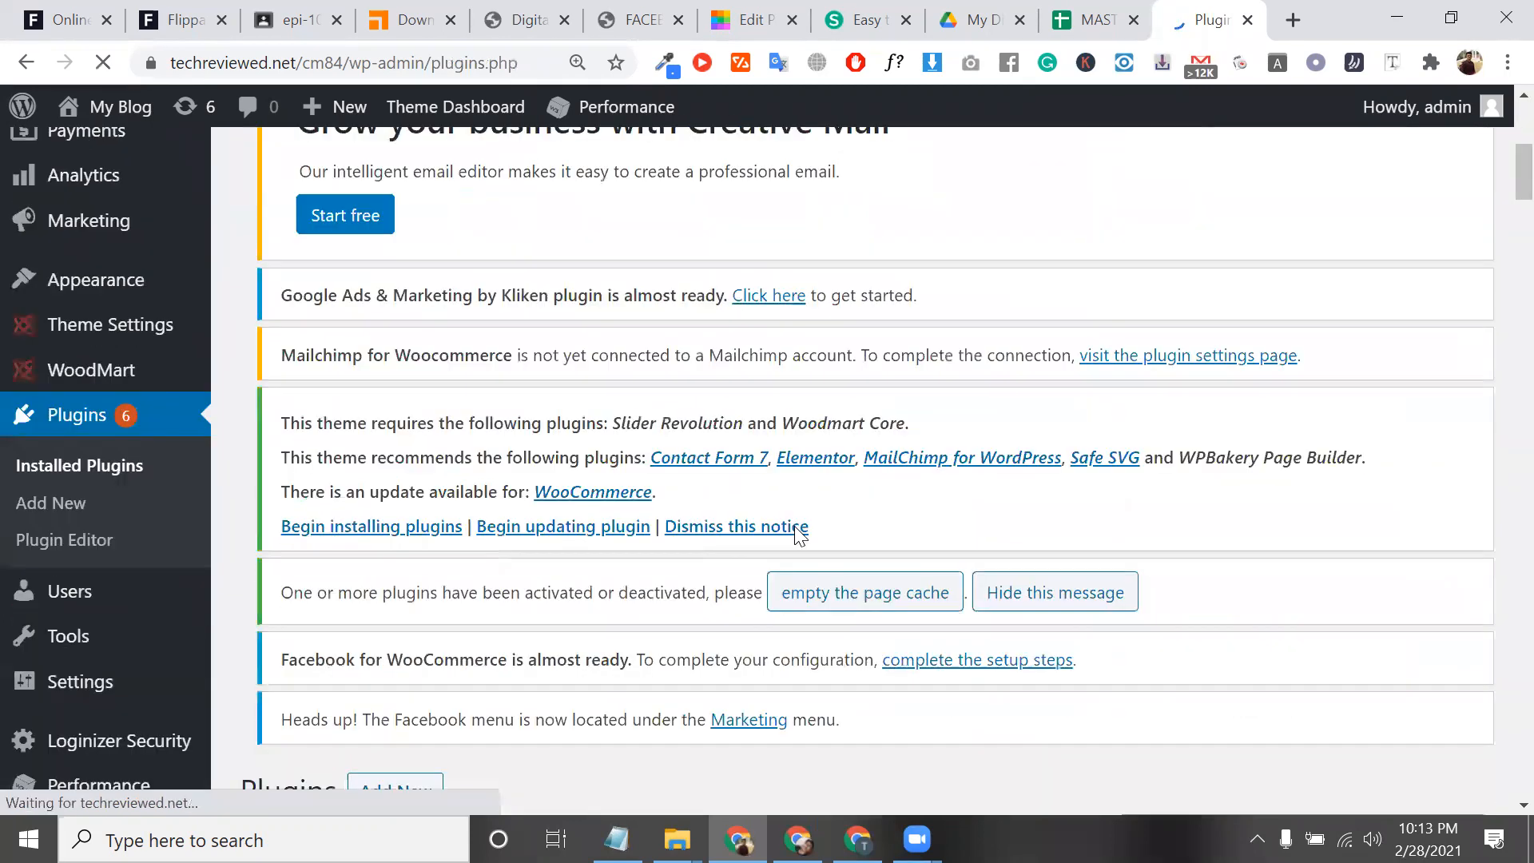
pyautogui.scroll(-2, 401, 386)
pyautogui.scroll(1, 399, 387)
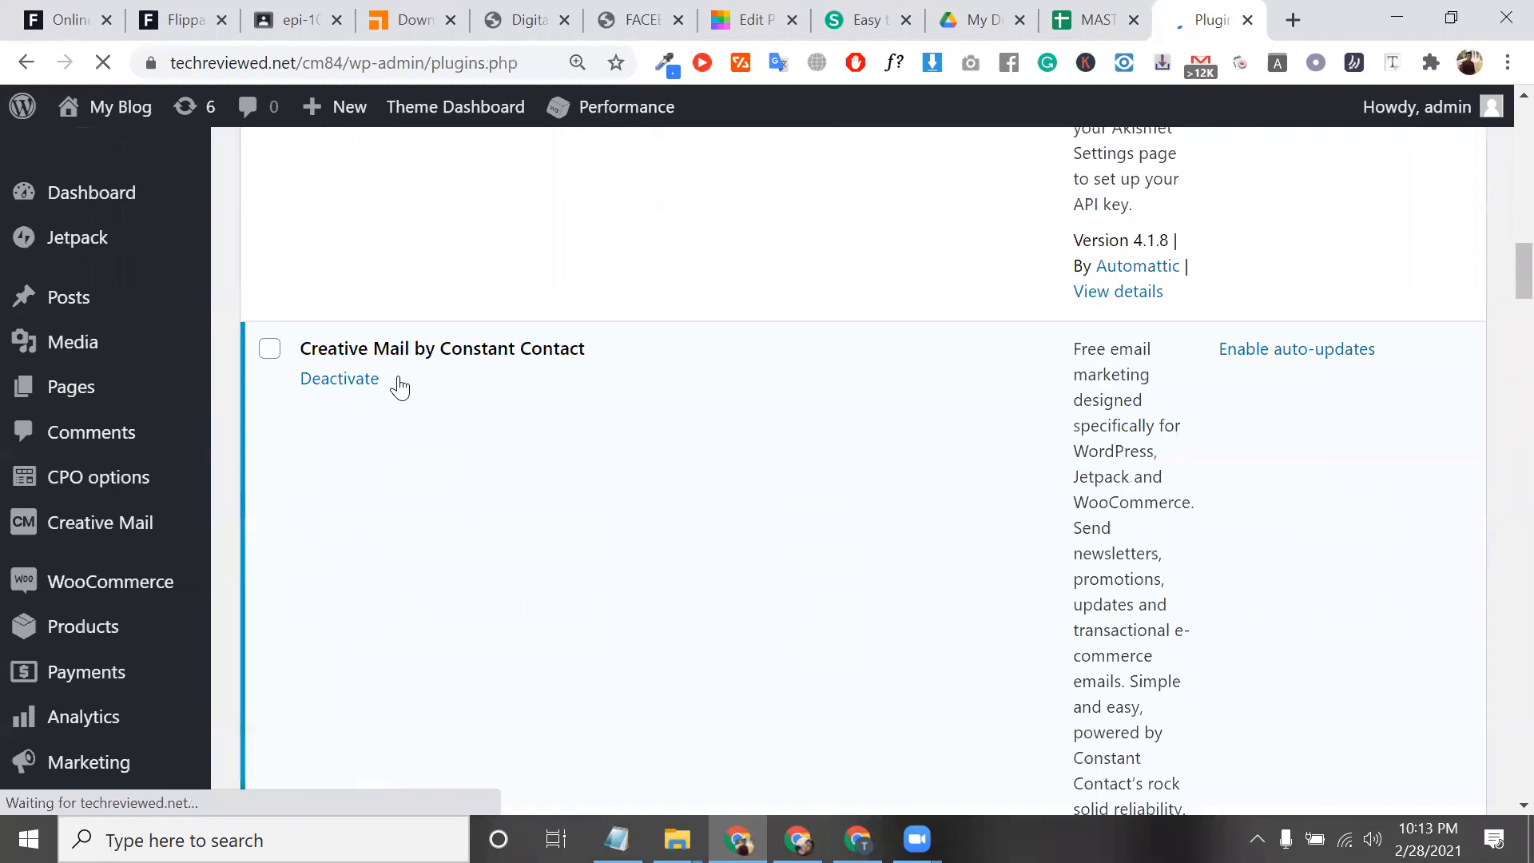
pyautogui.click(398, 384)
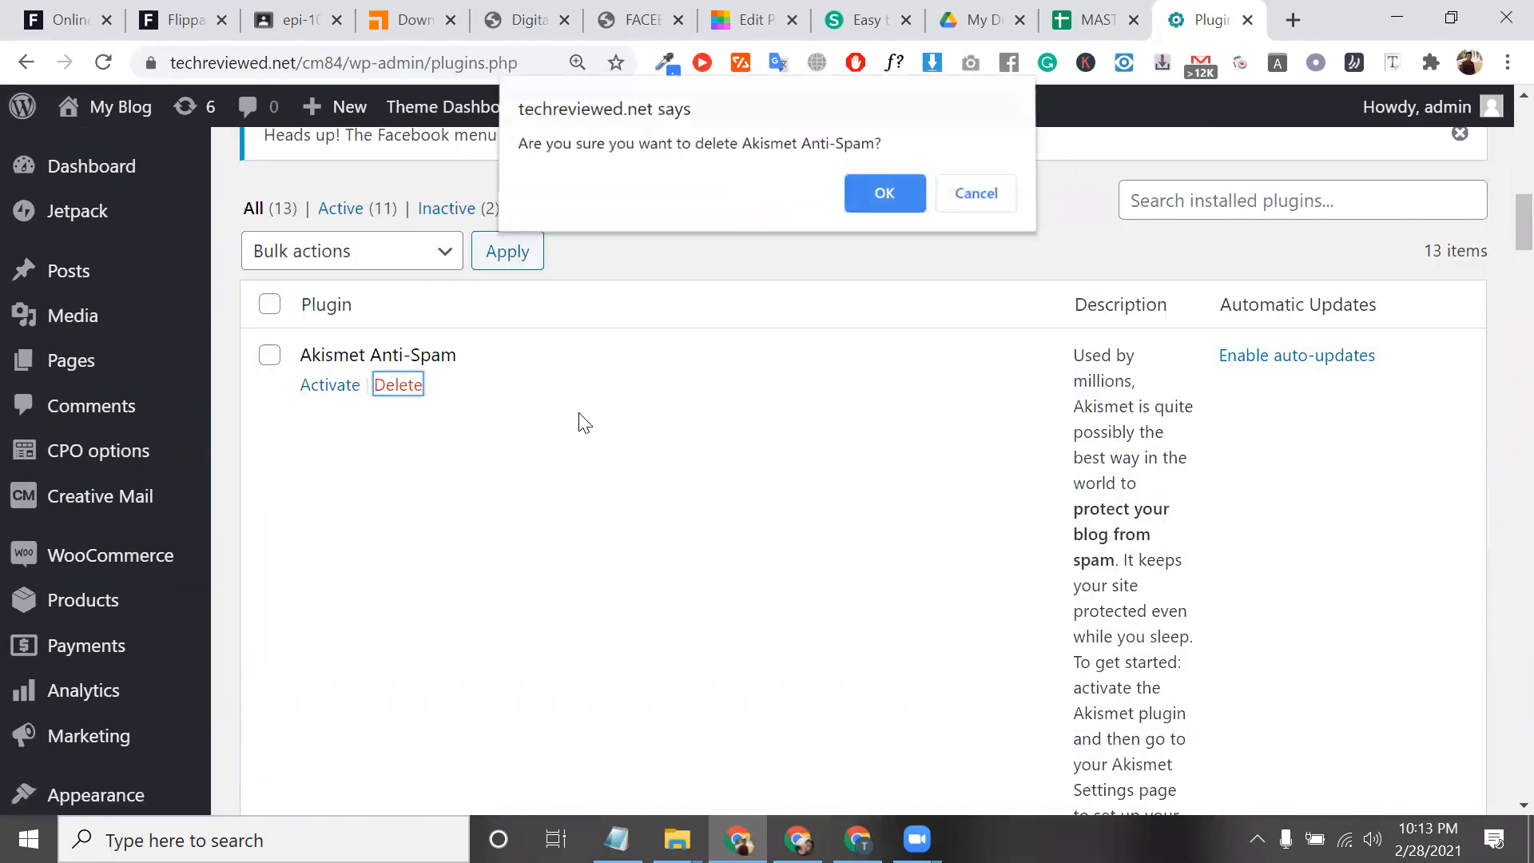
pyautogui.press('Return')
# Step: Deactivate the Facebook for WooCommerce plugin and try to delete it
pyautogui.scroll(-5, 524, 458)
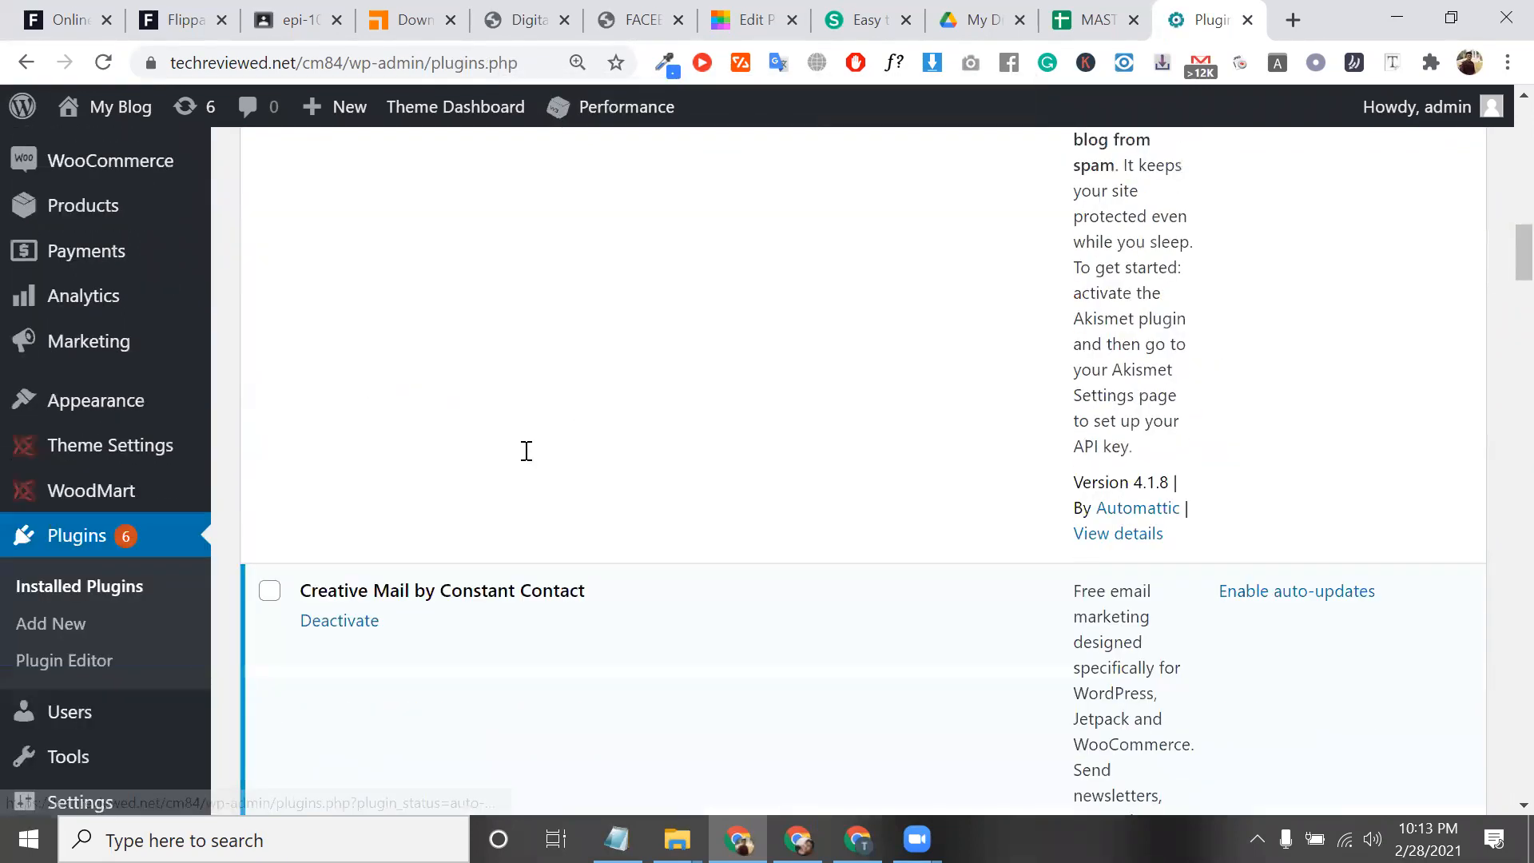
pyautogui.scroll(-8, 527, 579)
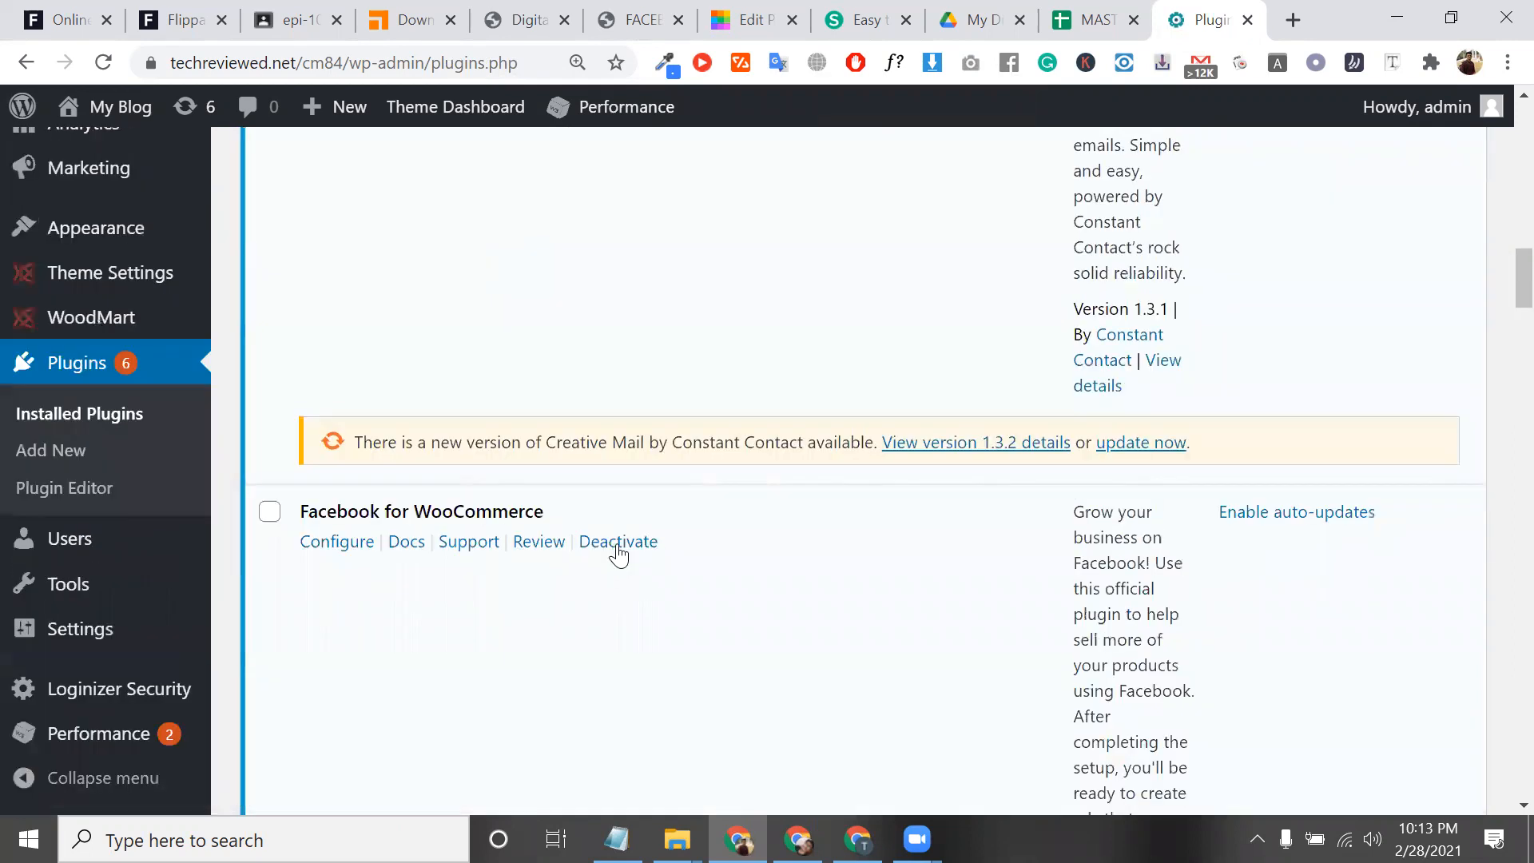
pyautogui.click(617, 543)
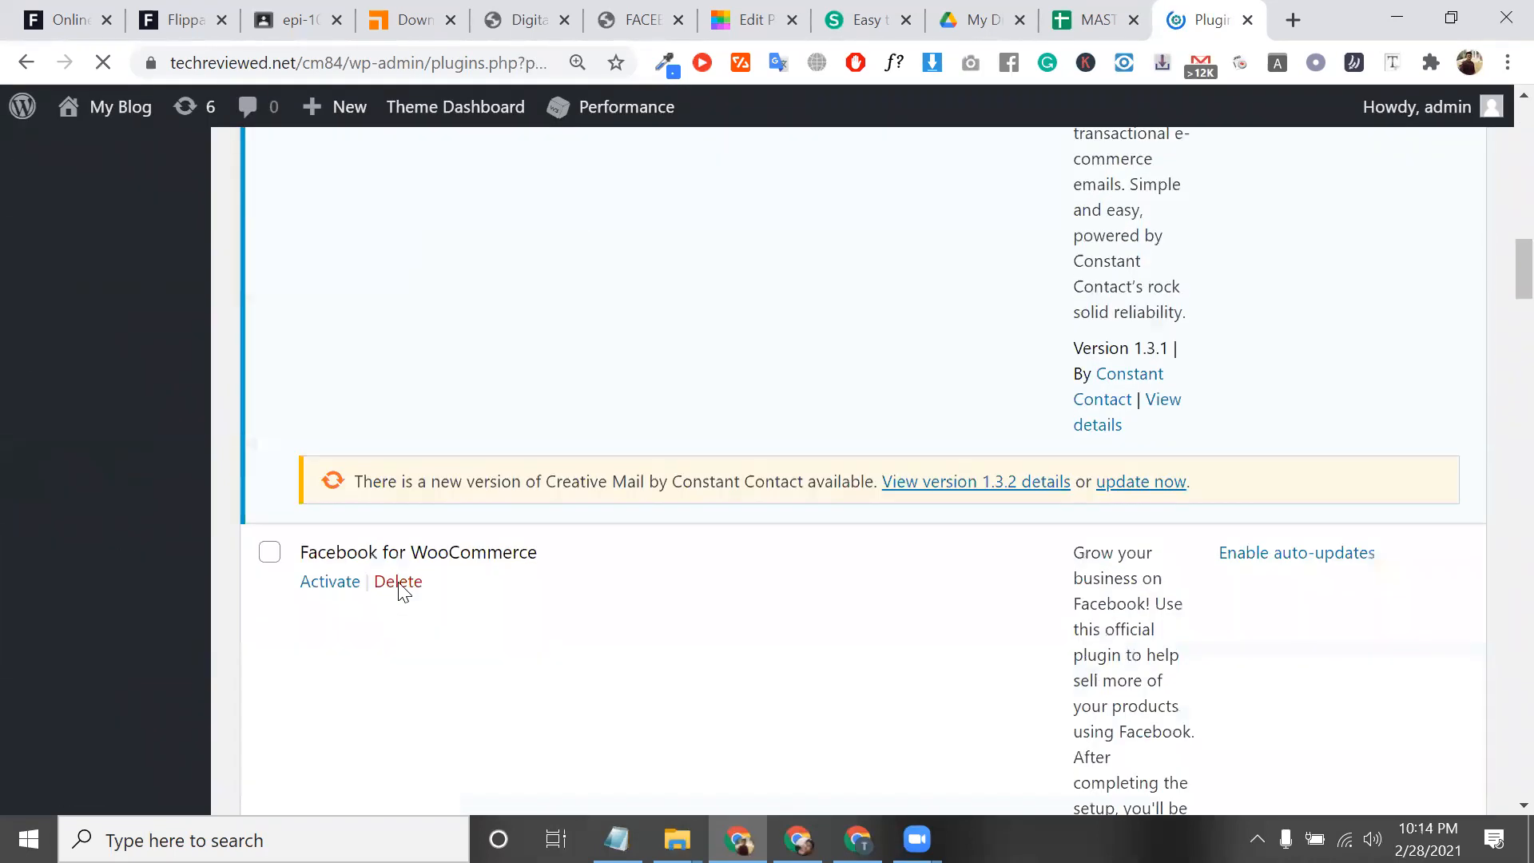
pyautogui.click(398, 582)
pyautogui.click(885, 195)
# Step: Deactivate the Google Ads & Marketing by Kliken plugin
pyautogui.scroll(-8, 512, 556)
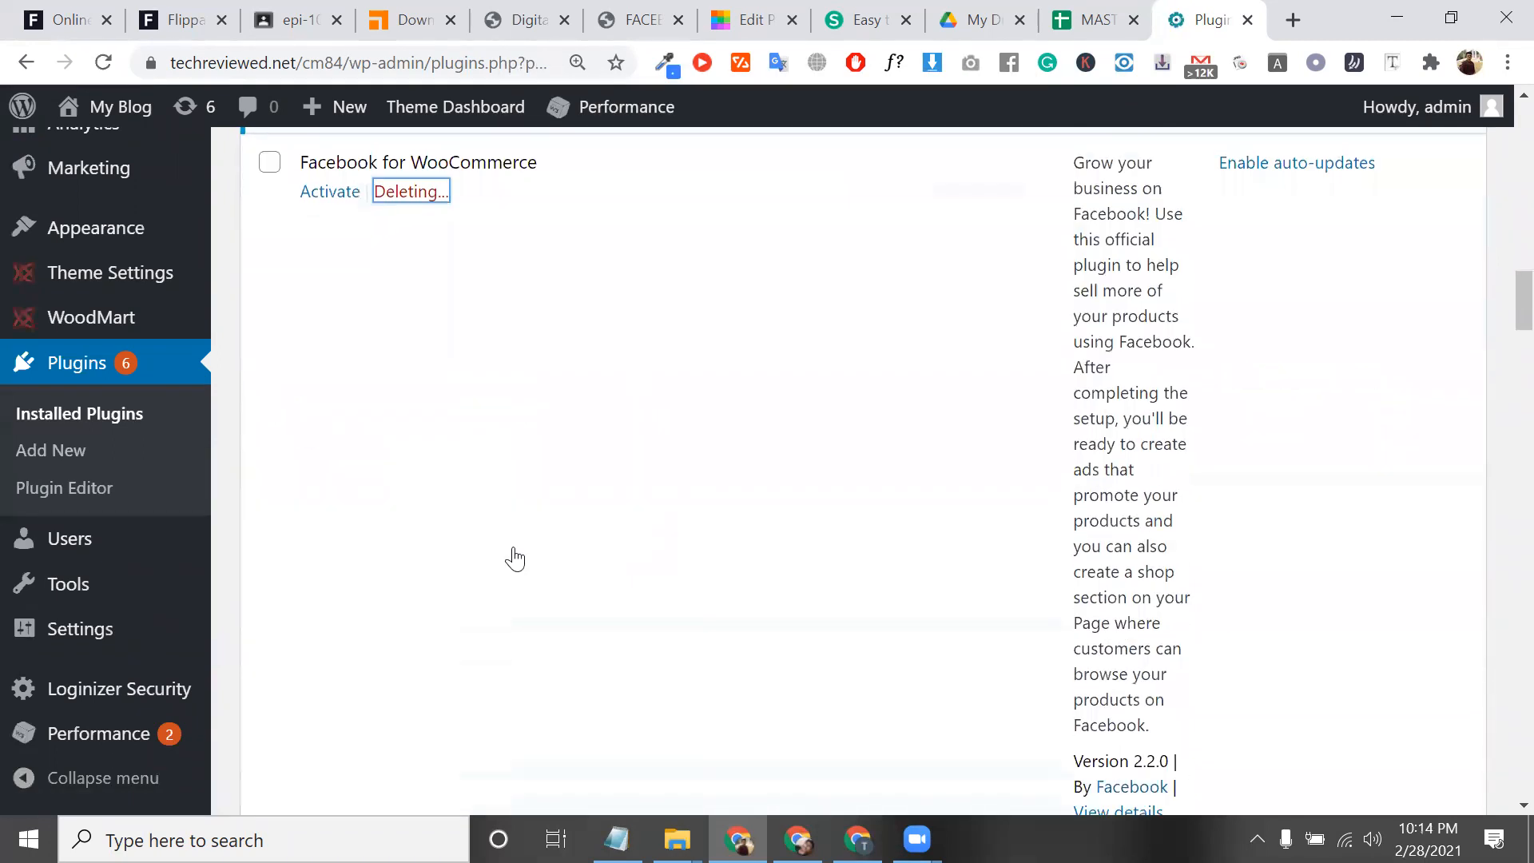
pyautogui.scroll(-2, 511, 558)
pyautogui.click(521, 560)
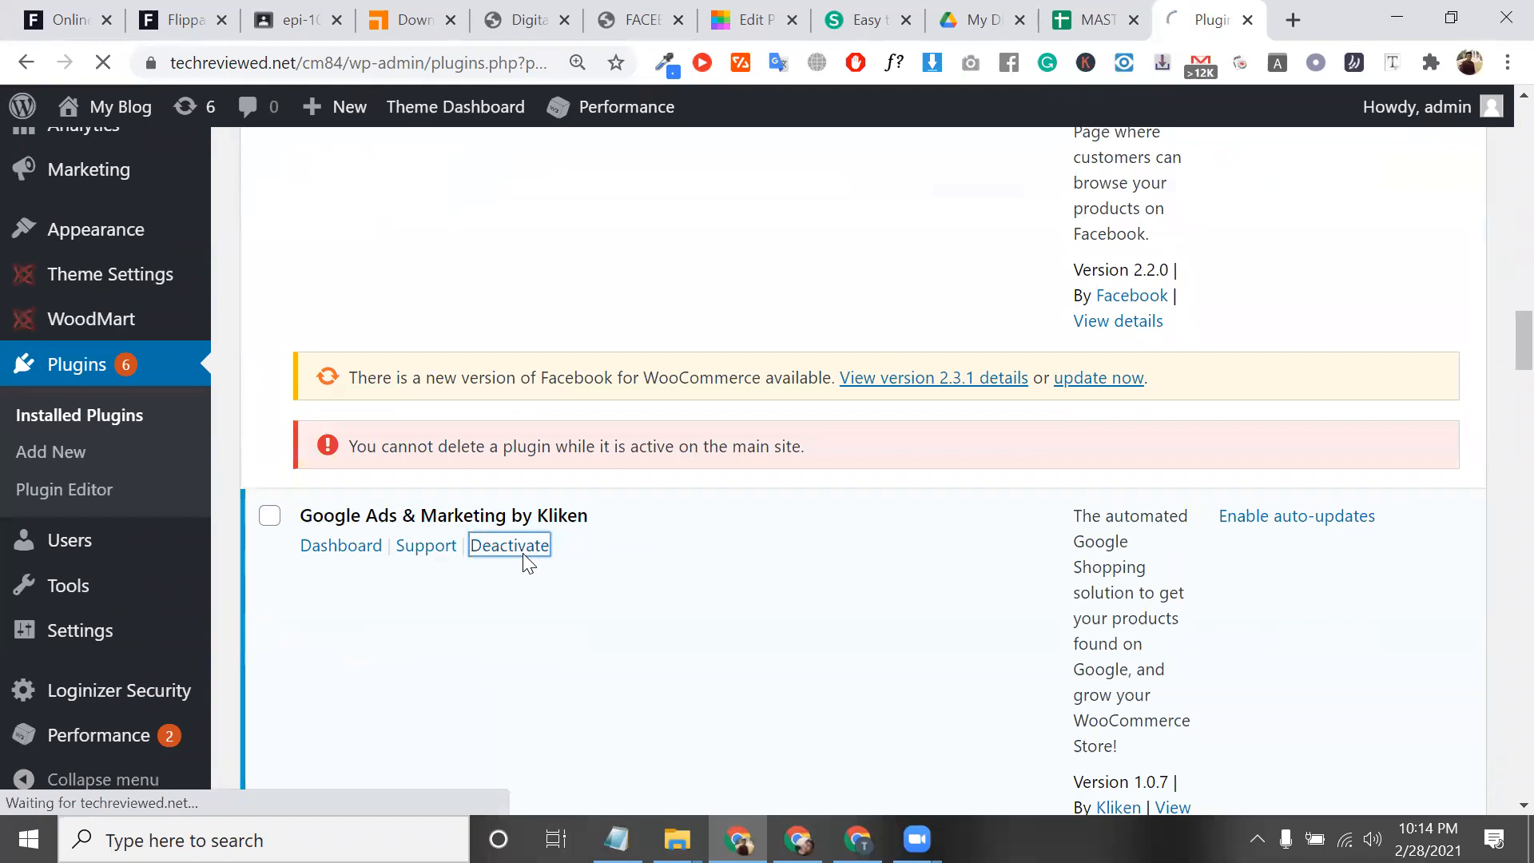
pyautogui.scroll(-1, 524, 563)
pyautogui.scroll(3, 524, 563)
pyautogui.scroll(2, 522, 563)
pyautogui.scroll(-4, 386, 473)
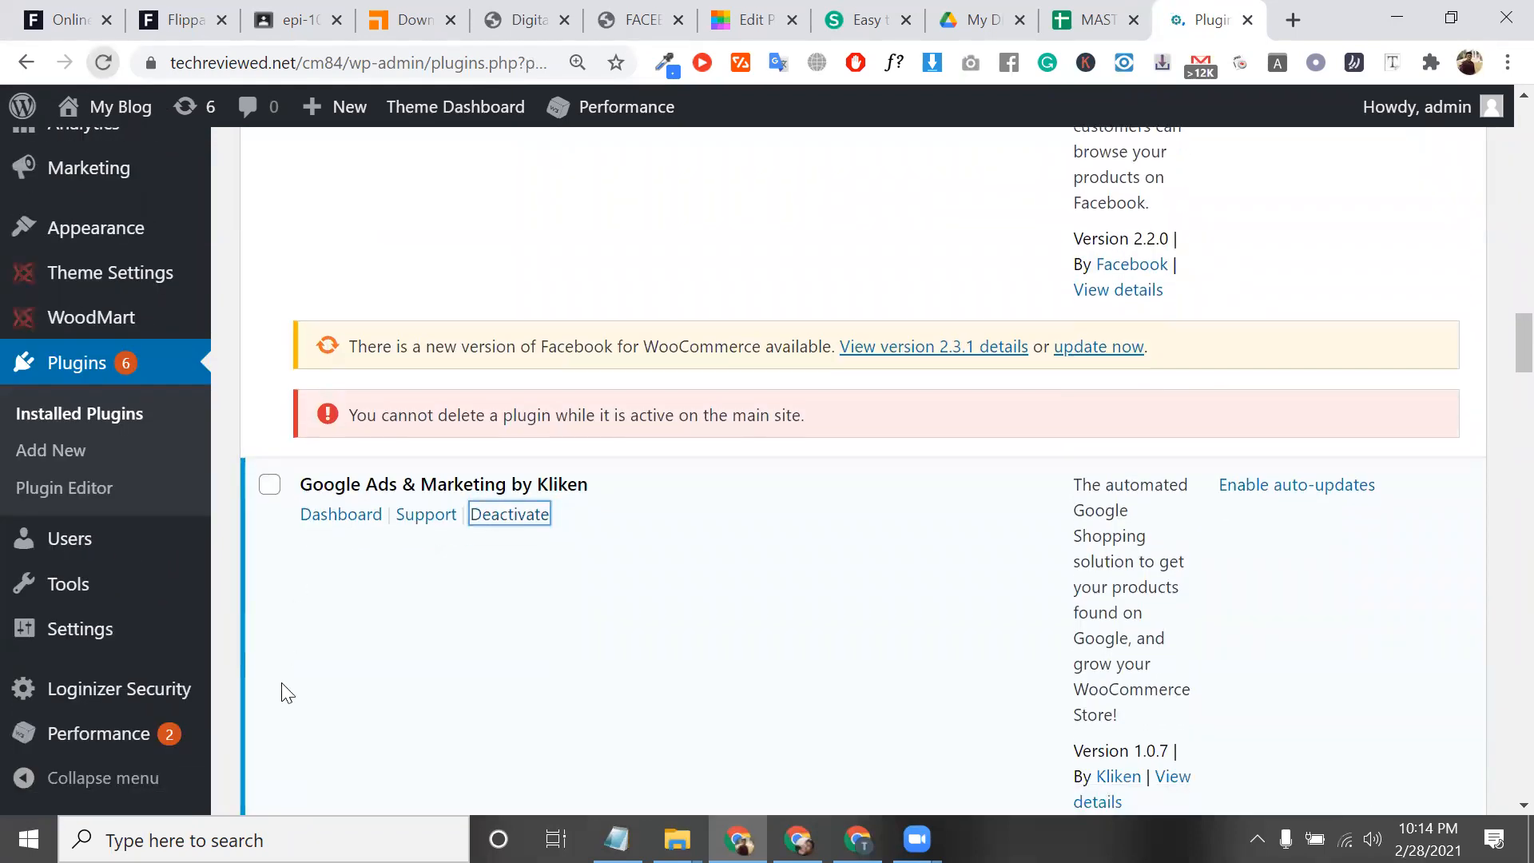
pyautogui.scroll(-15, 265, 503)
pyautogui.scroll(2, 265, 503)
pyautogui.click(265, 503)
pyautogui.scroll(-2, 265, 503)
pyautogui.click(271, 630)
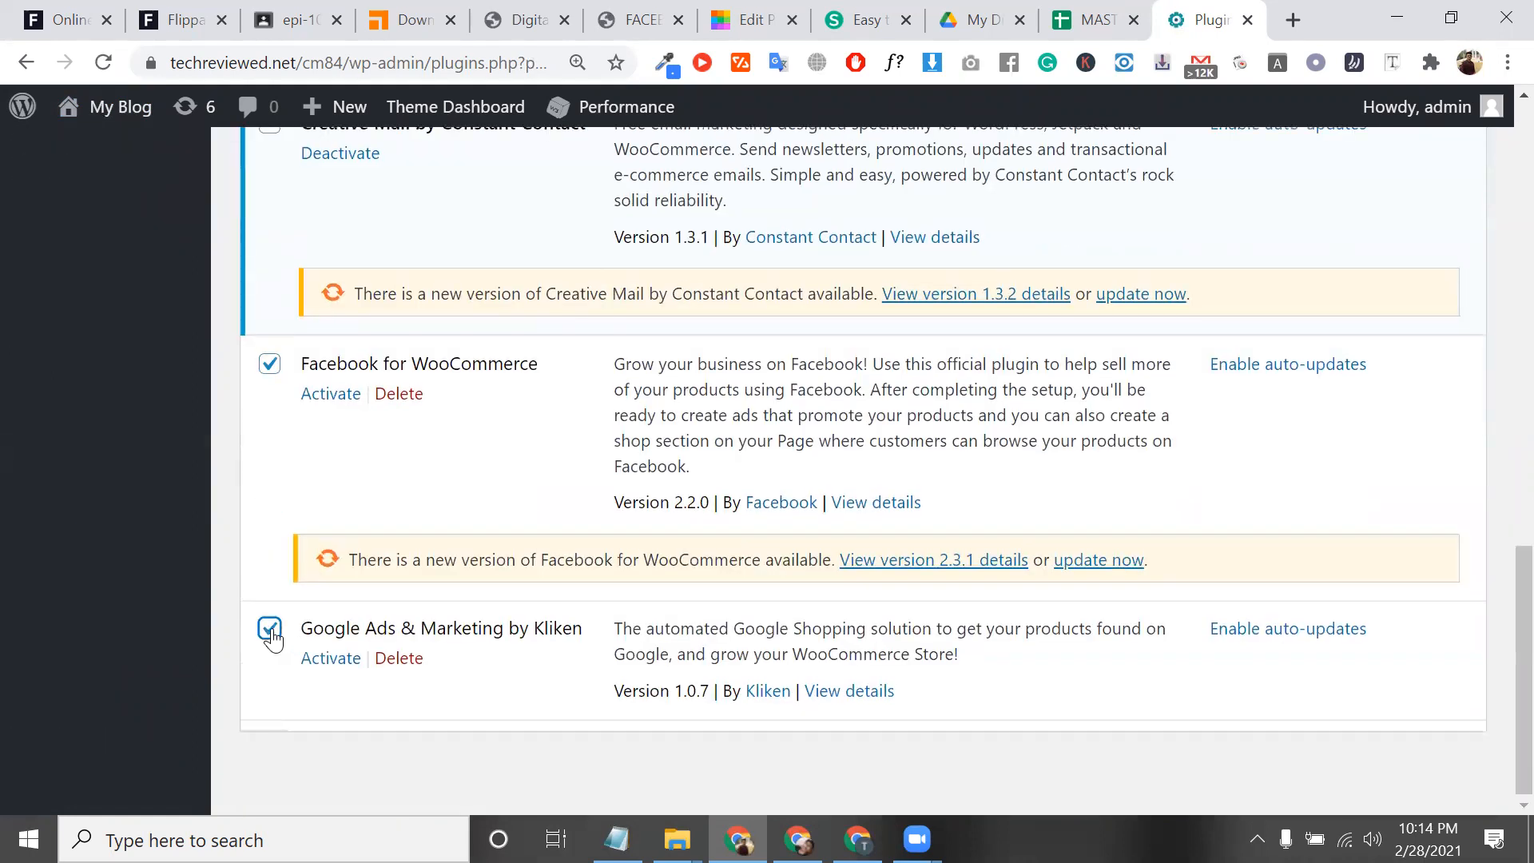
pyautogui.scroll(1, 199, 248)
pyautogui.scroll(3, 124, 94)
# Step: Reload the installed plugins page and select Creative Mail by Constant Contact for a bulk action
pyautogui.click(104, 64)
pyautogui.scroll(4, 890, 211)
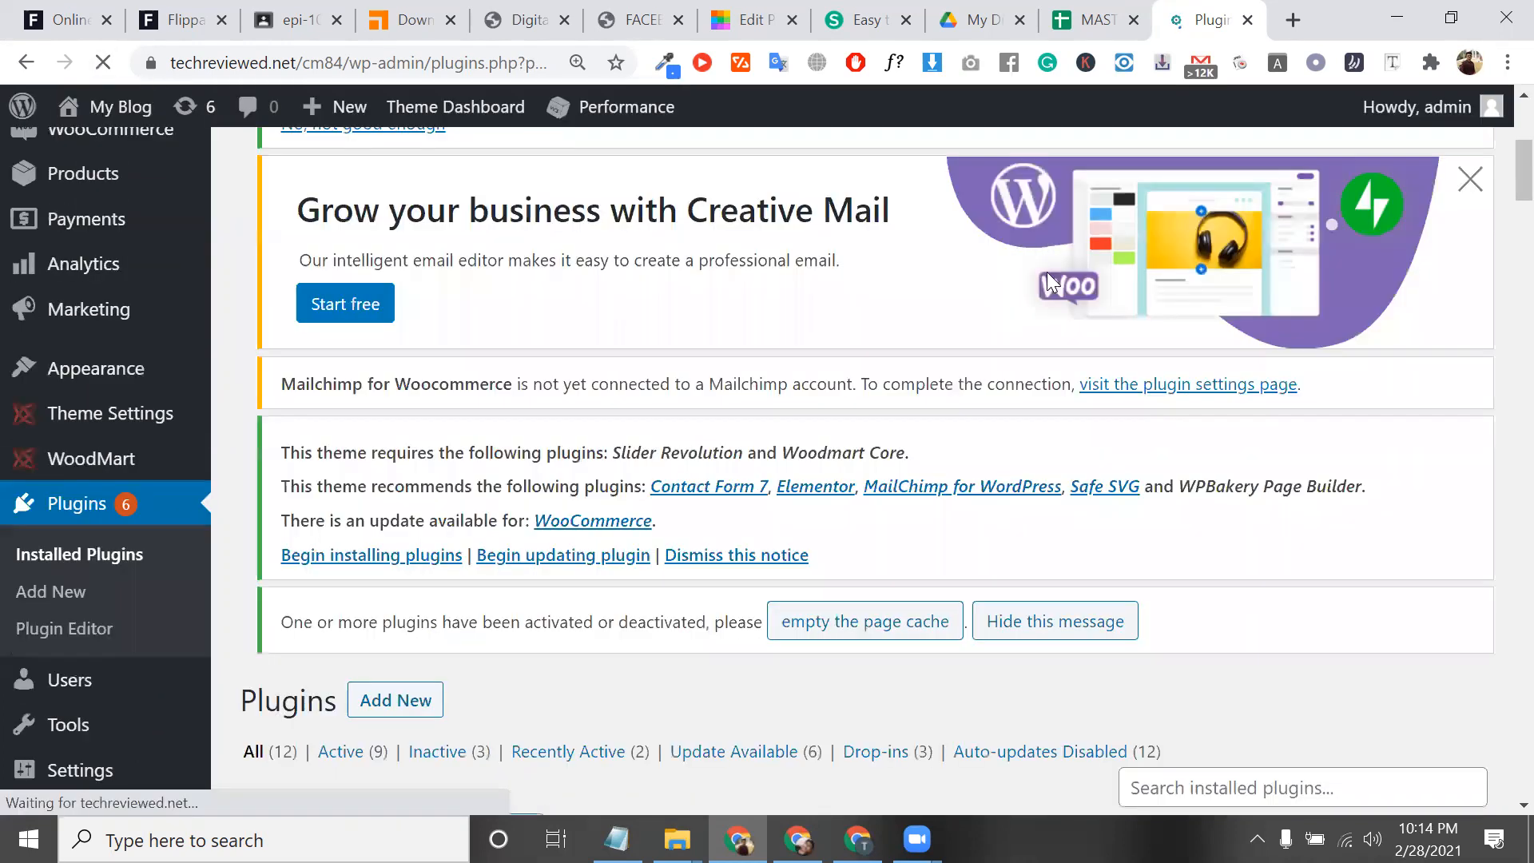
pyautogui.scroll(-4, 311, 292)
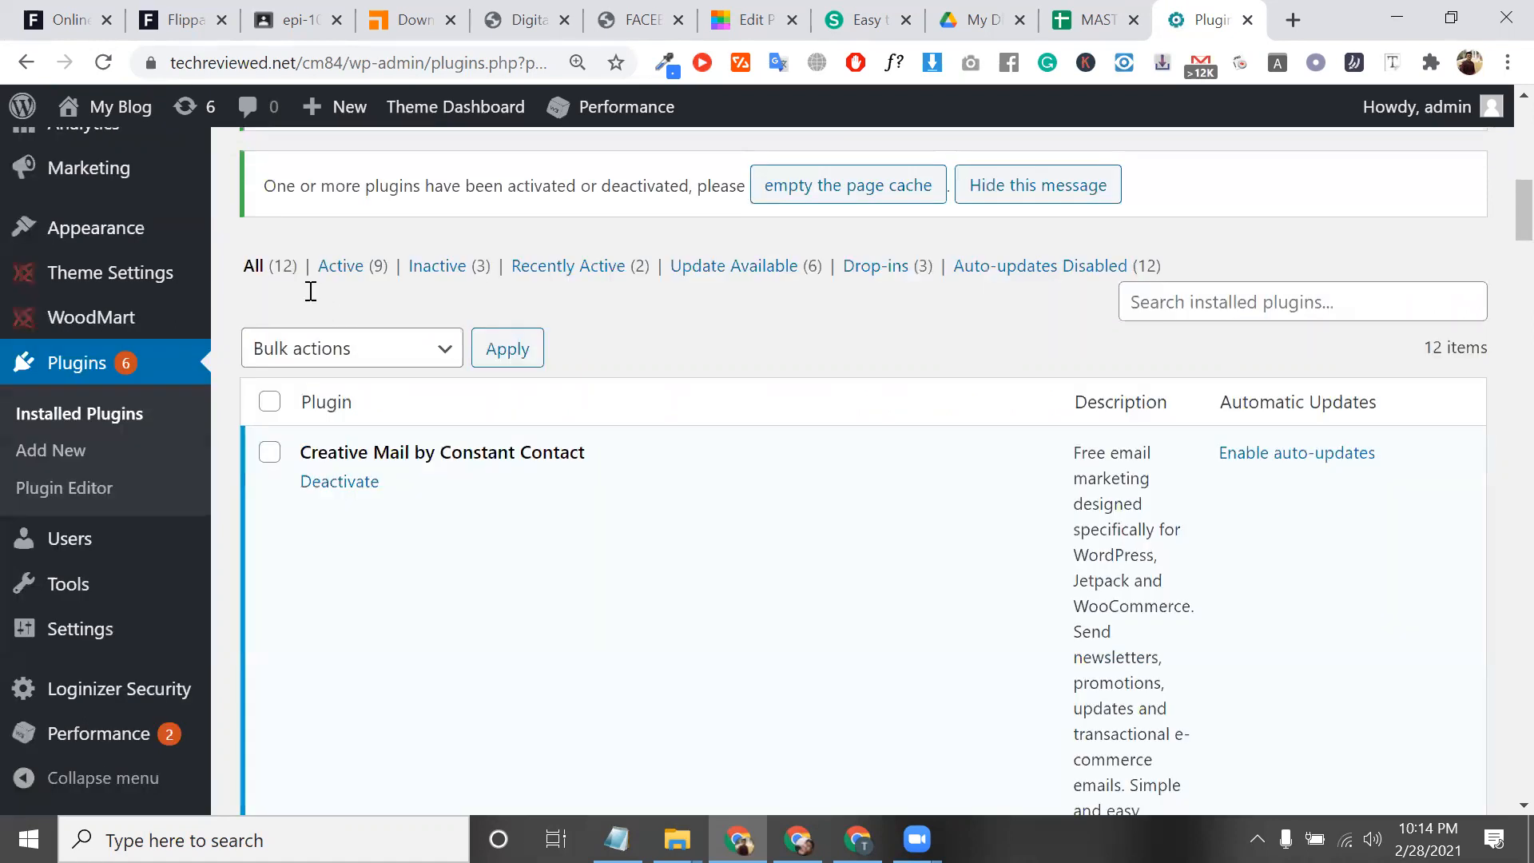
pyautogui.scroll(-2, 274, 286)
pyautogui.click(270, 284)
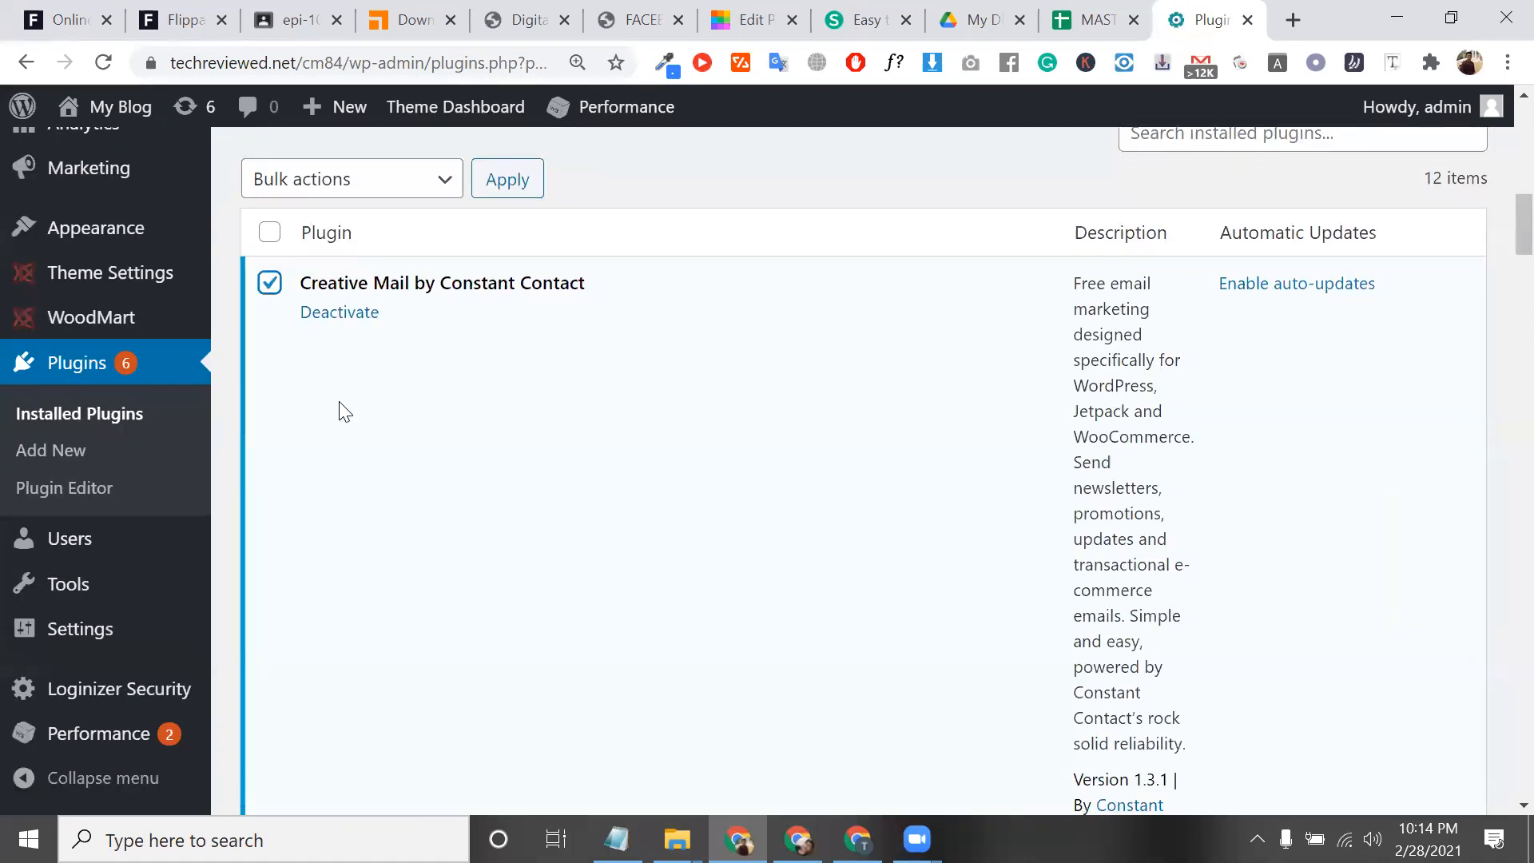
# Step: Add the Loginizer and Mailchimp for WooCommerce plugins to the bulk selection
pyautogui.scroll(-7, 344, 411)
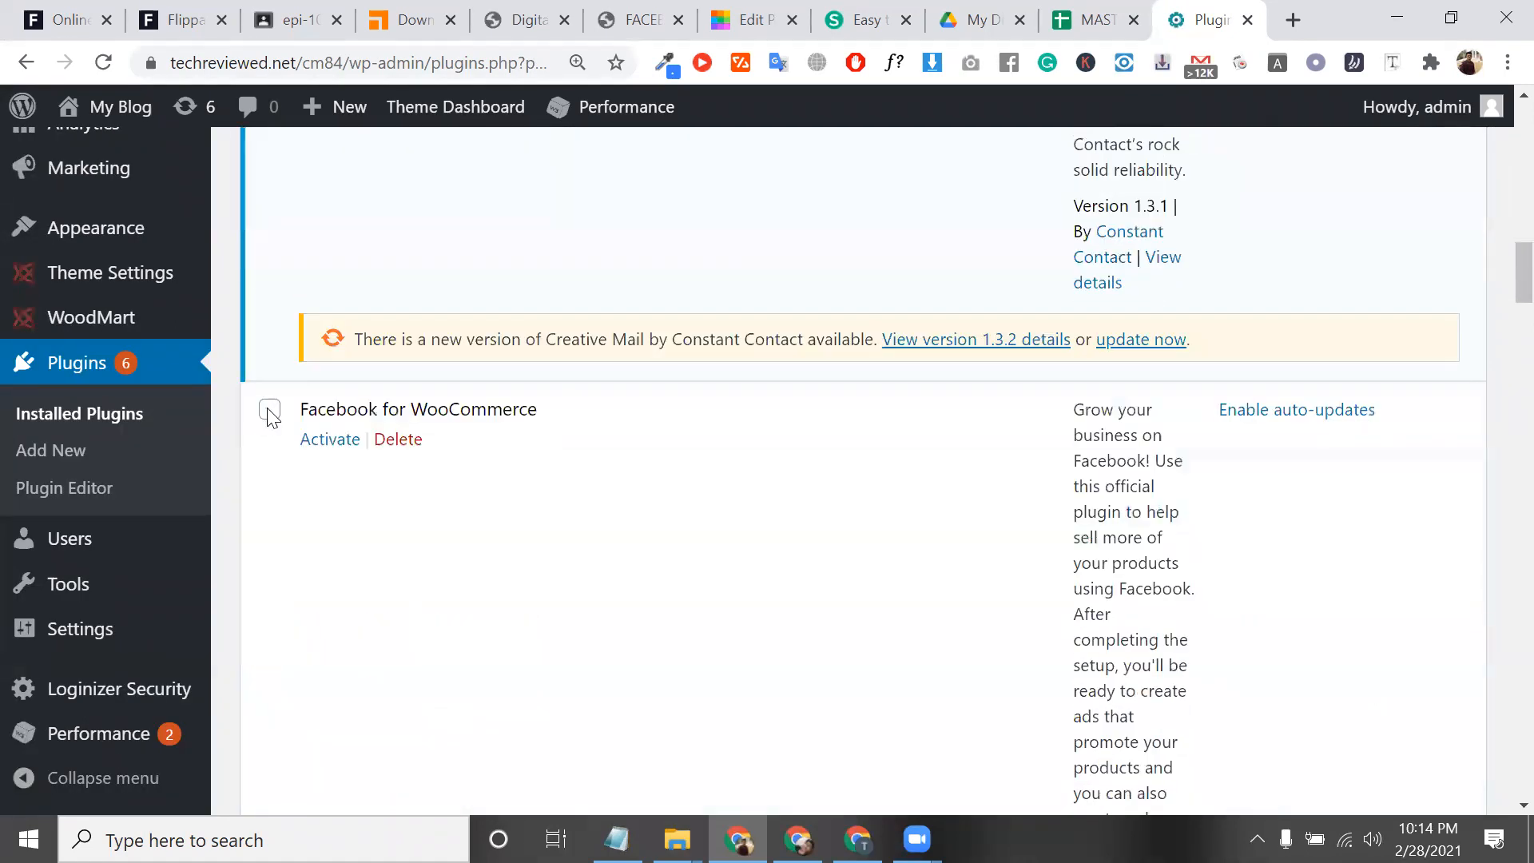
pyautogui.scroll(-4, 274, 160)
pyautogui.scroll(1, 283, 256)
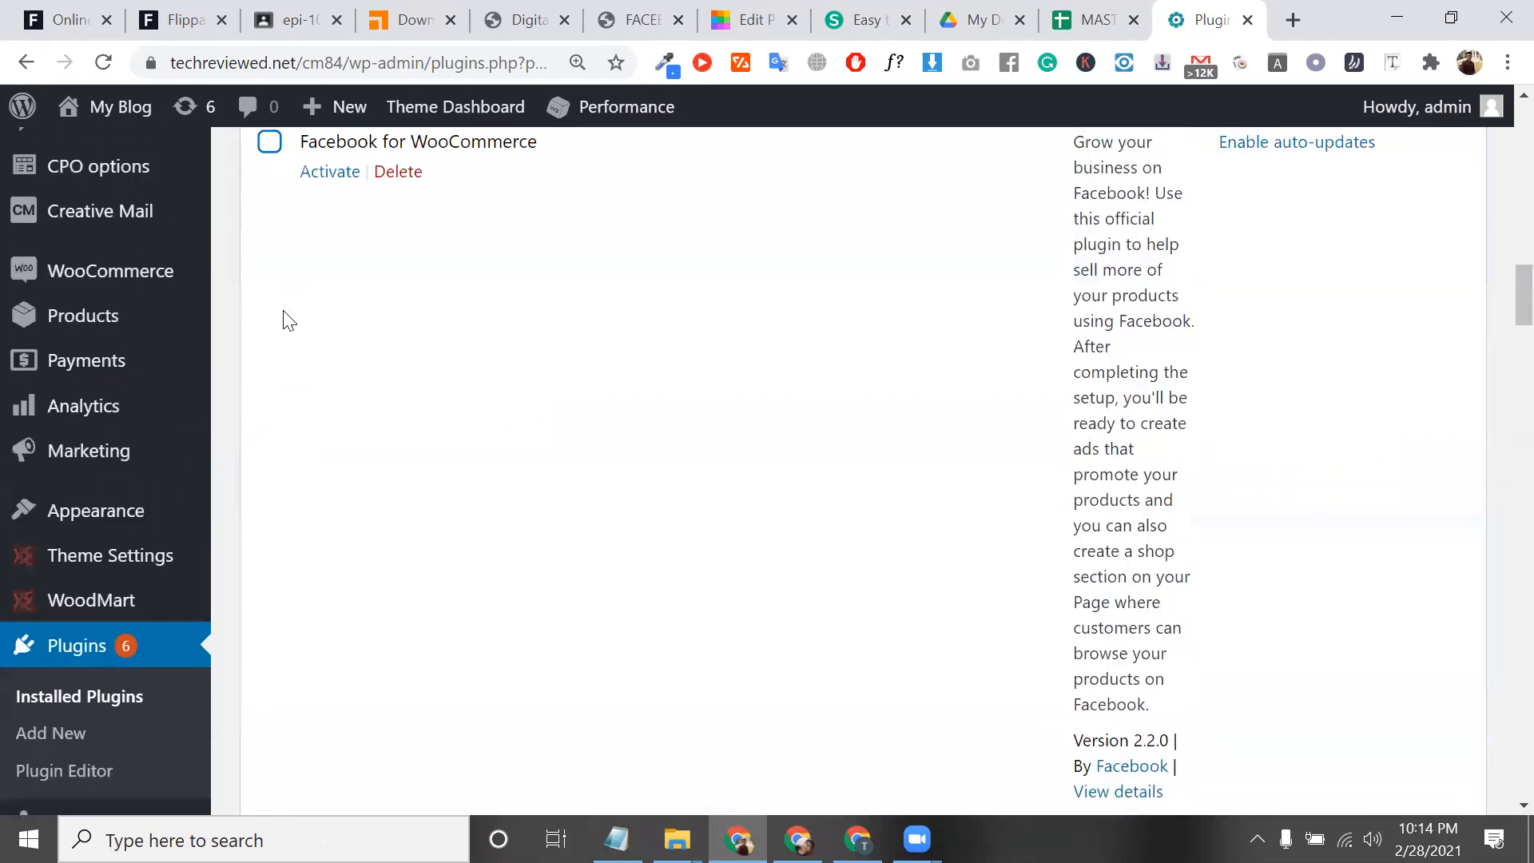
pyautogui.scroll(-8, 285, 320)
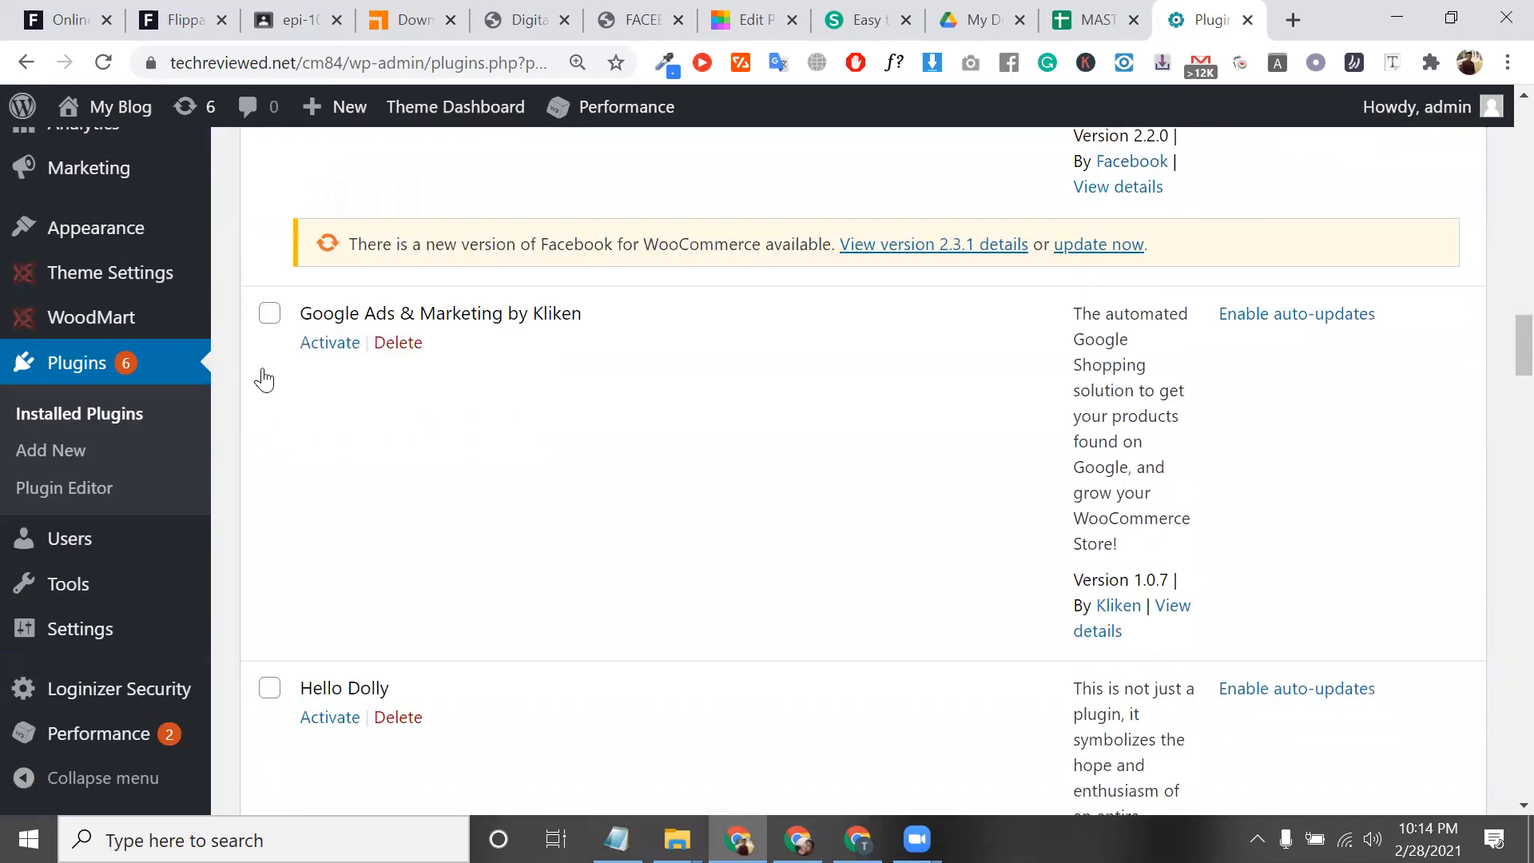
pyautogui.scroll(-11, 276, 431)
pyautogui.scroll(-4, 288, 623)
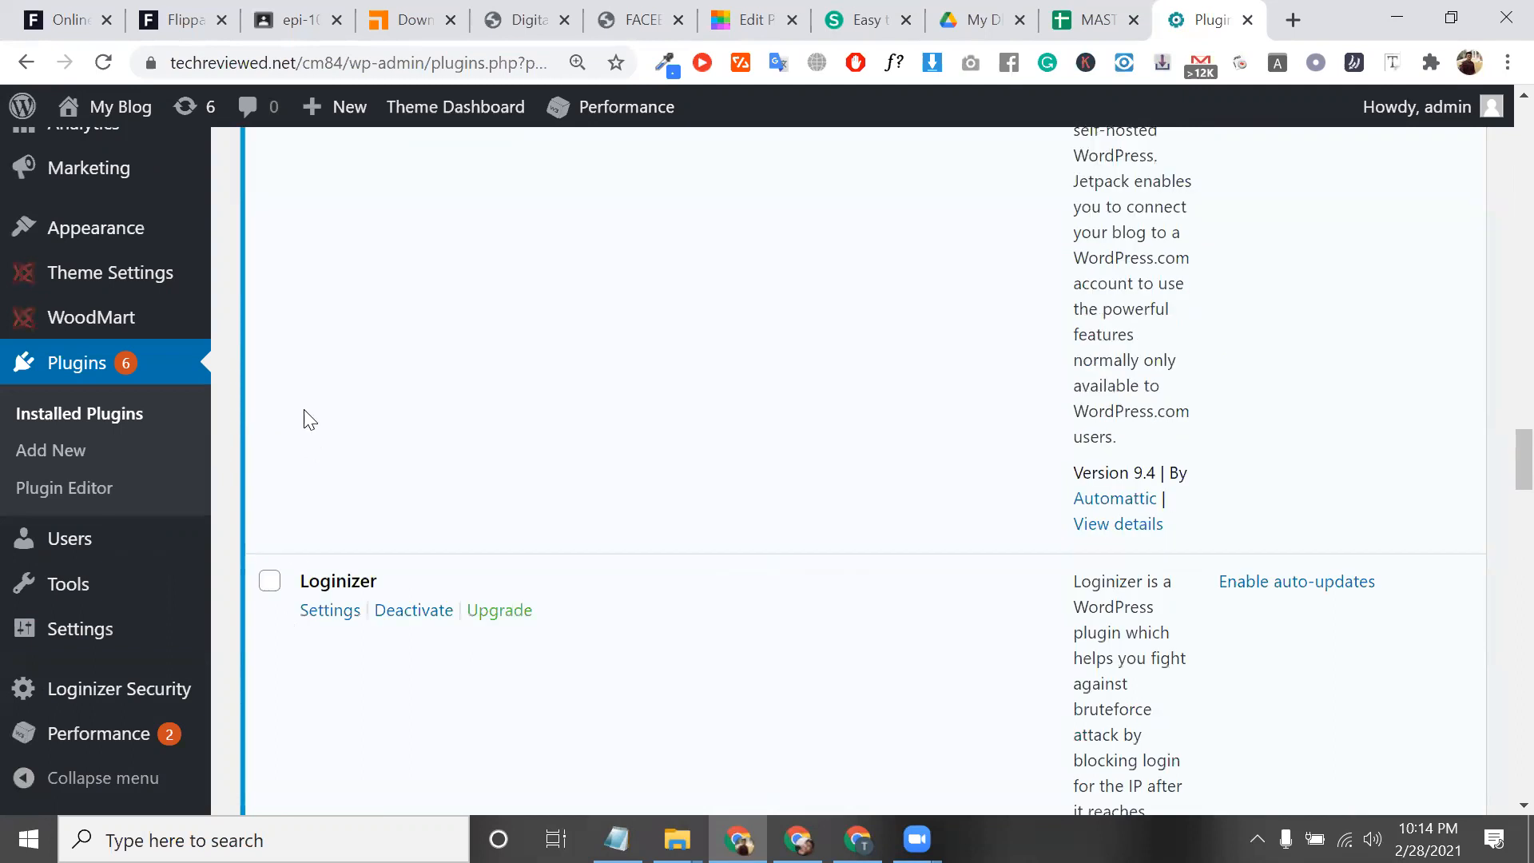
pyautogui.scroll(-5, 299, 392)
pyautogui.scroll(2, 218, 514)
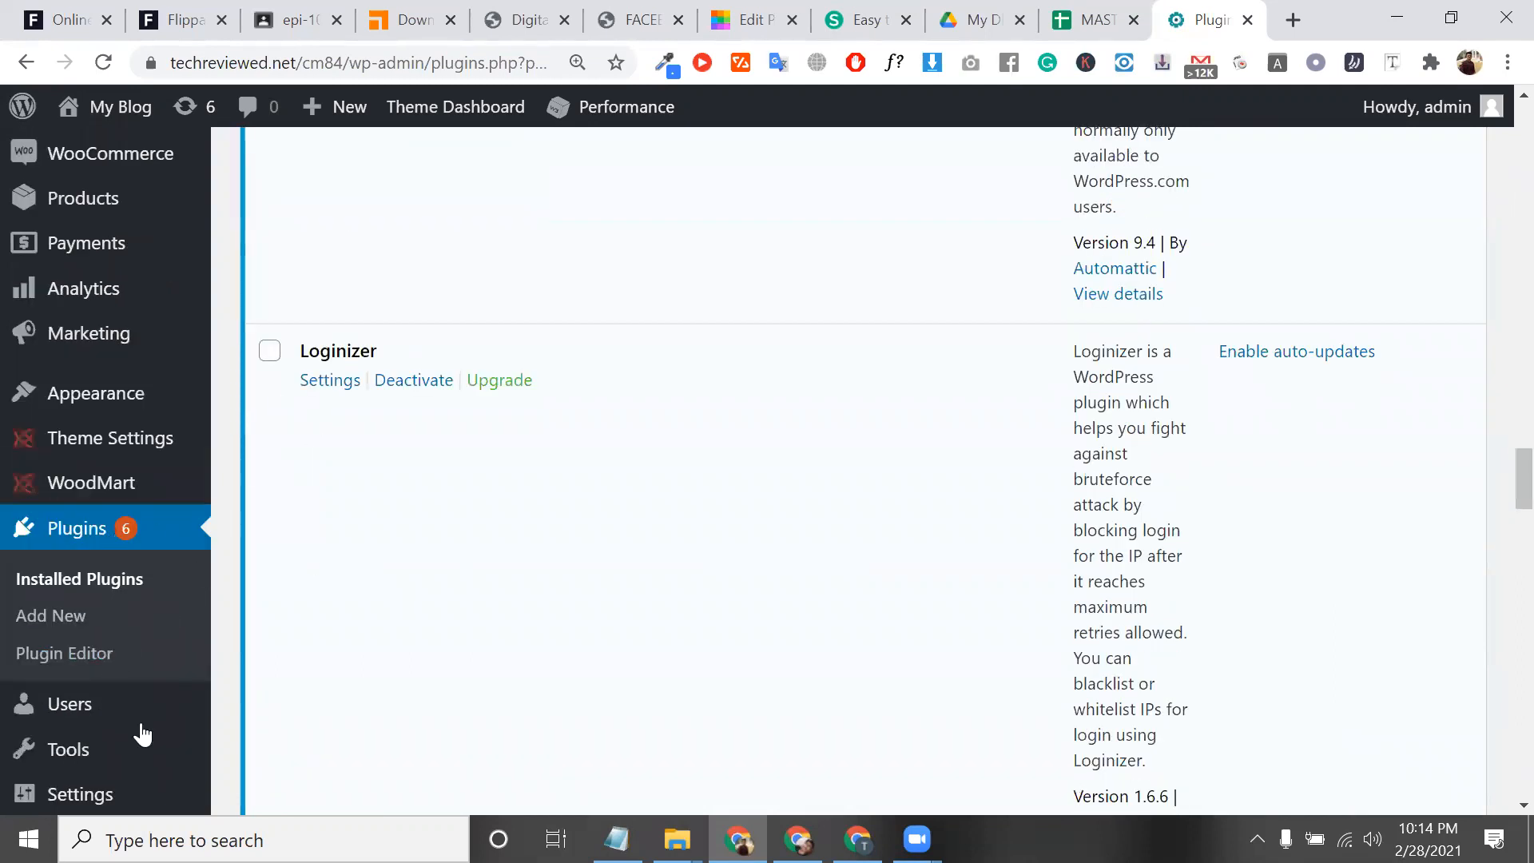
pyautogui.click(269, 352)
pyautogui.scroll(-6, 360, 527)
pyautogui.click(270, 440)
# Step: Add the Uni CPO (Premium) product options plugin and W3 Total Cache to the bulk selection
pyautogui.scroll(-4, 284, 452)
pyautogui.scroll(-2, 280, 449)
pyautogui.click(269, 397)
pyautogui.scroll(-2, 333, 407)
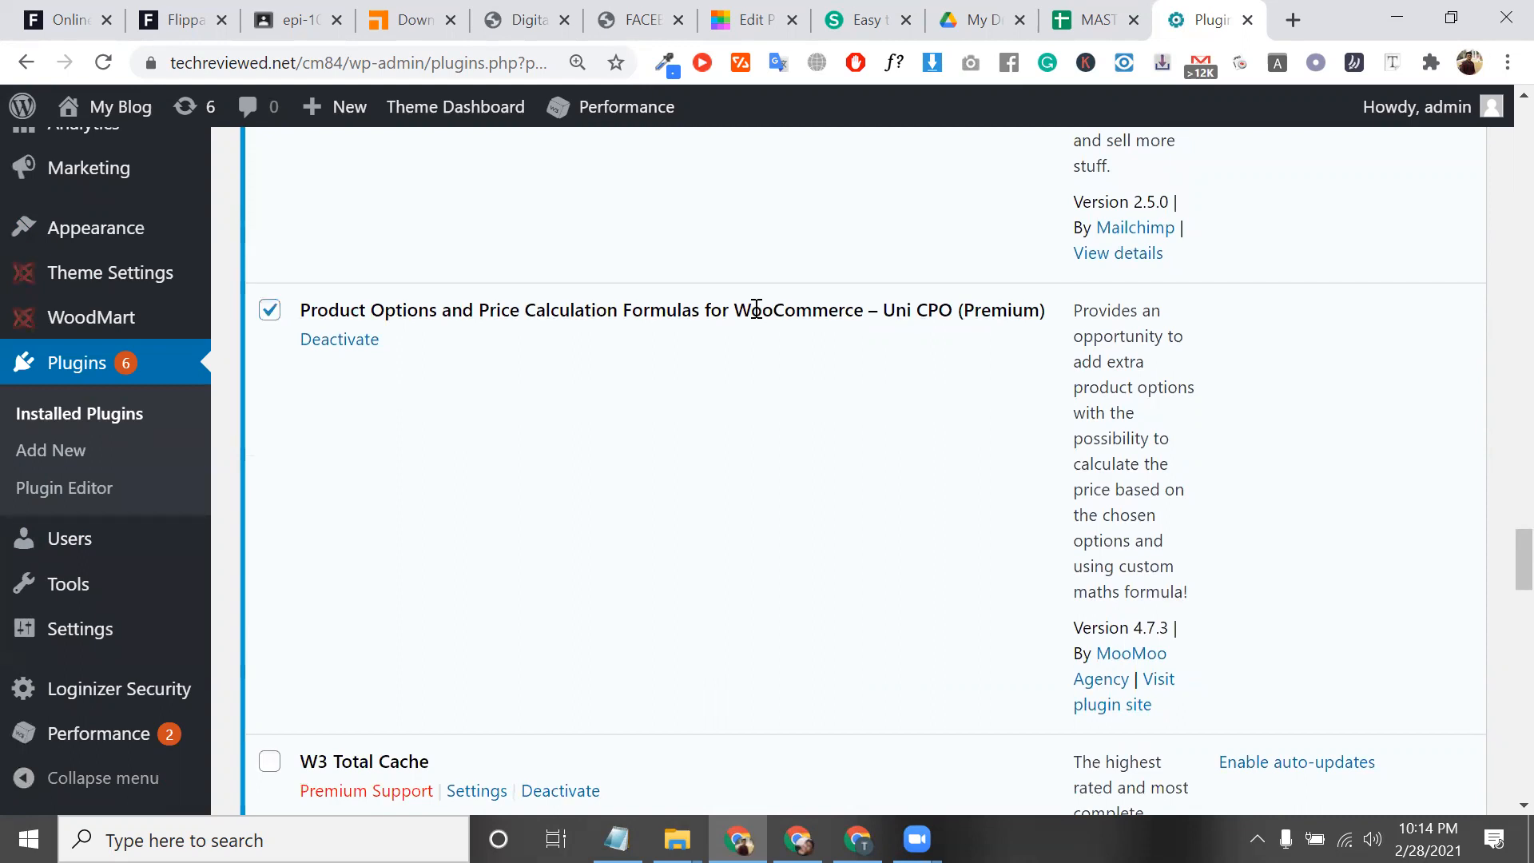
pyautogui.moveTo(1040, 310); pyautogui.dragTo(495, 309)
pyautogui.scroll(-3, 297, 595)
pyautogui.click(268, 527)
pyautogui.scroll(-2, 359, 615)
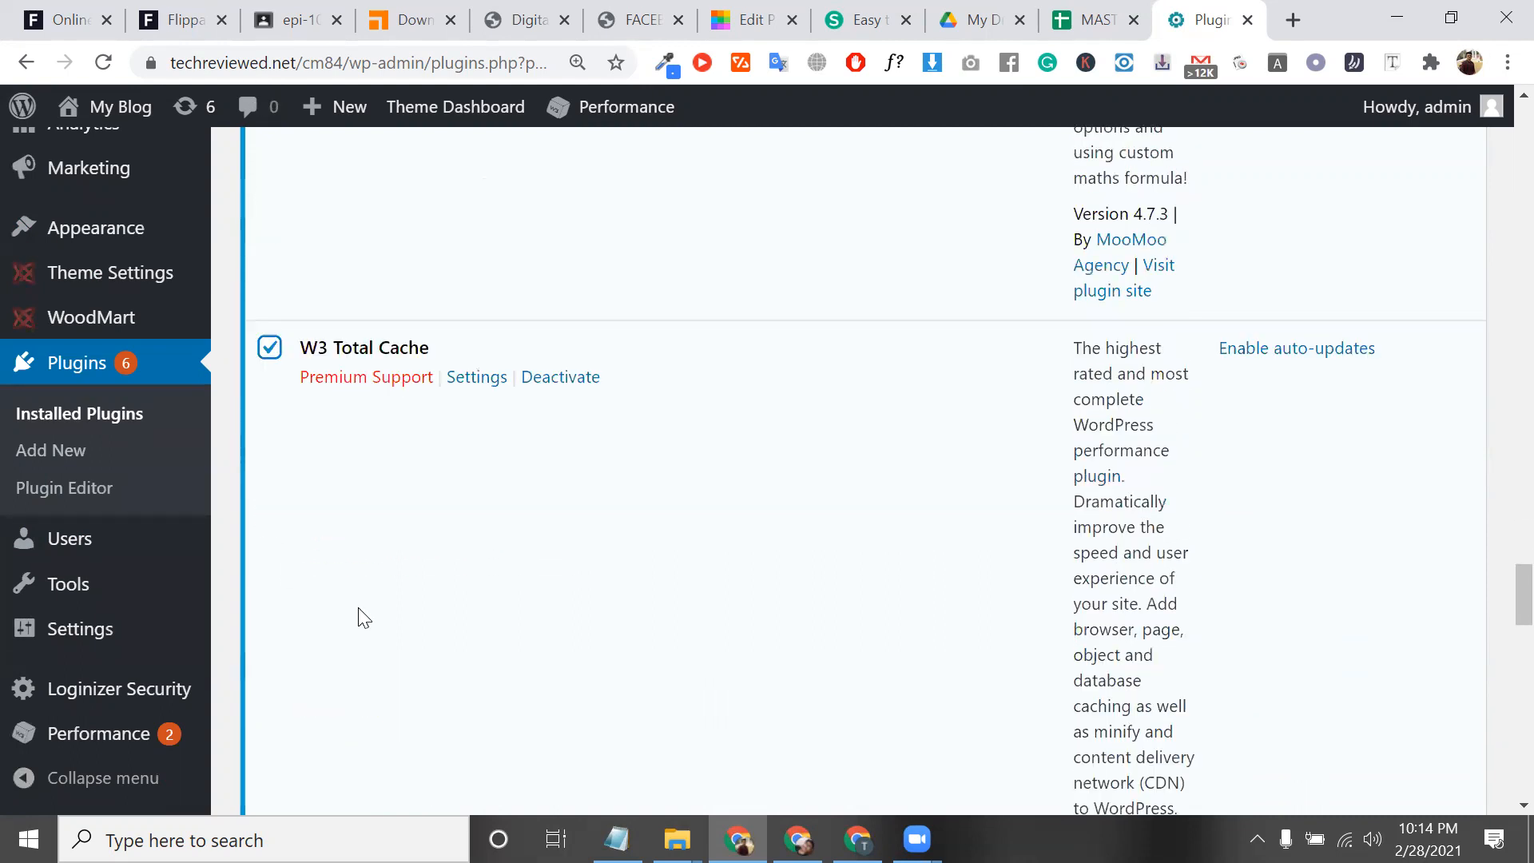
# Step: Add WooCommerce Payments and WooCommerce Shipping & Tax to the bulk selection, leaving WooCommerce itself out
pyautogui.scroll(-15, 363, 617)
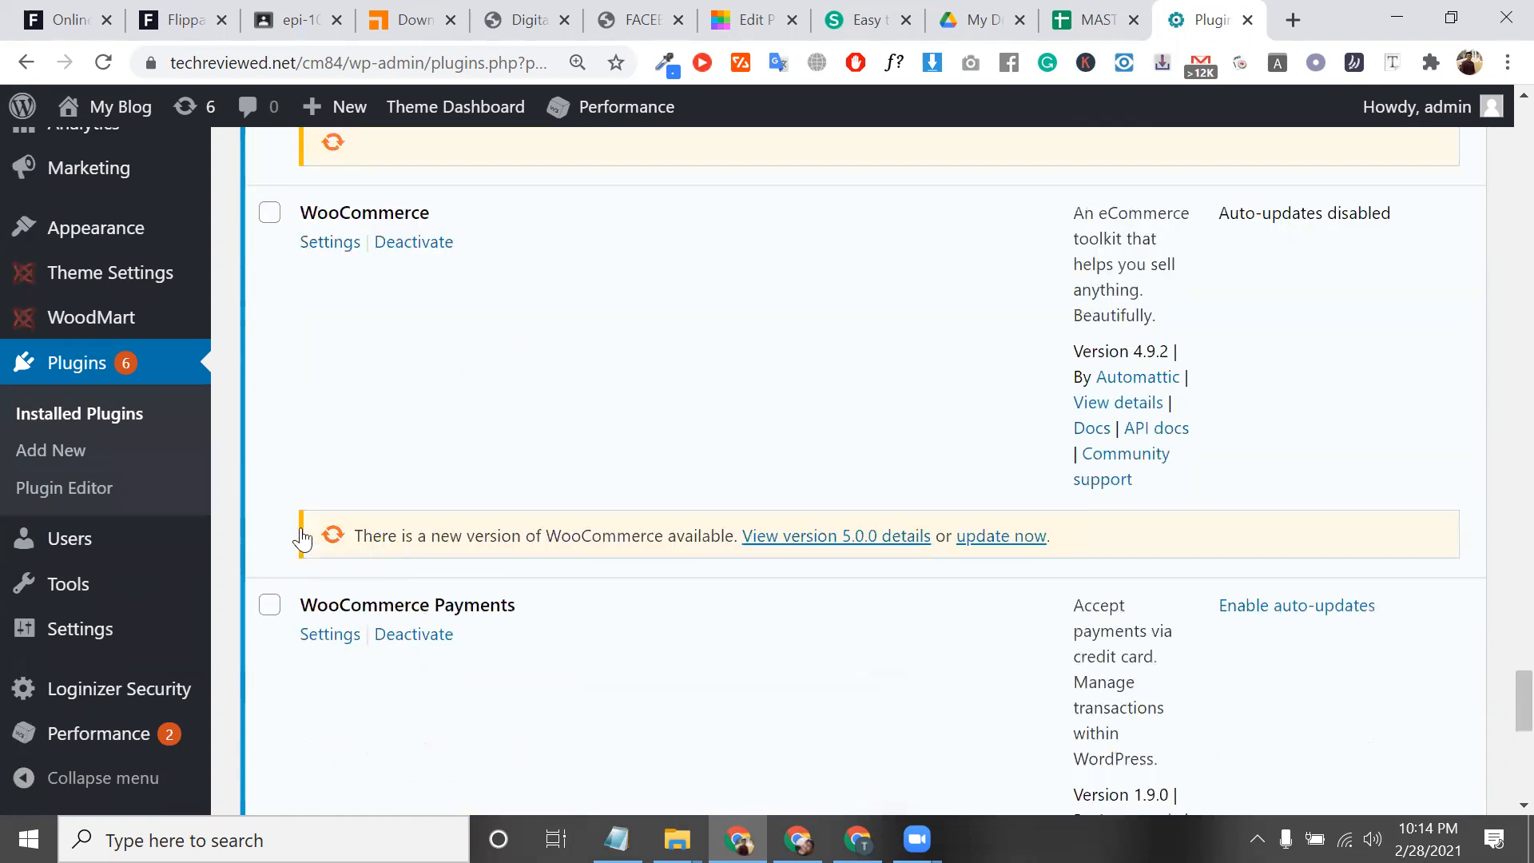
pyautogui.scroll(-1, 302, 539)
pyautogui.click(269, 504)
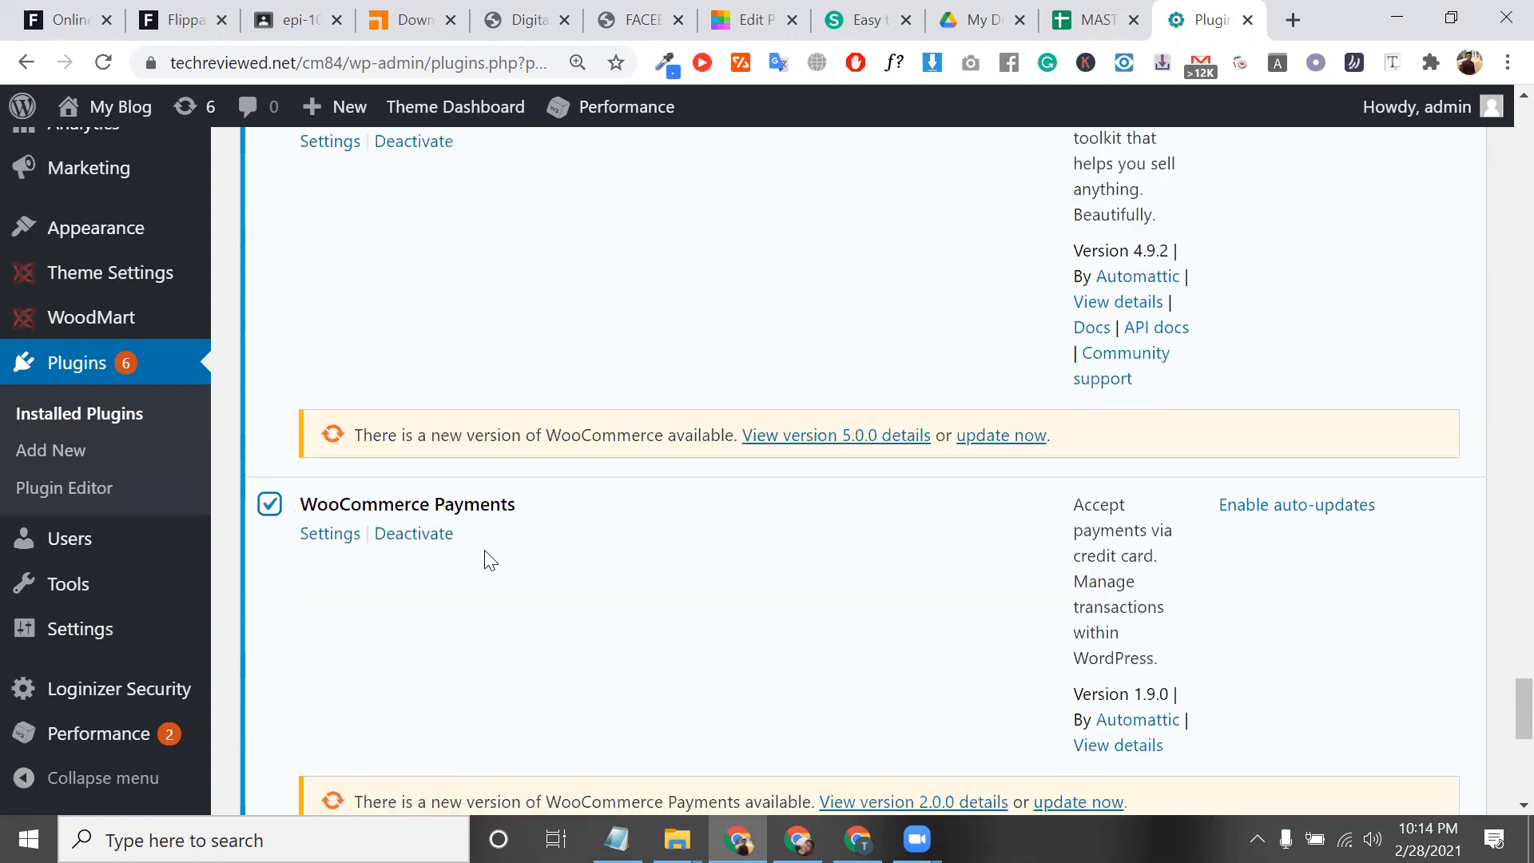
pyautogui.scroll(-4, 273, 486)
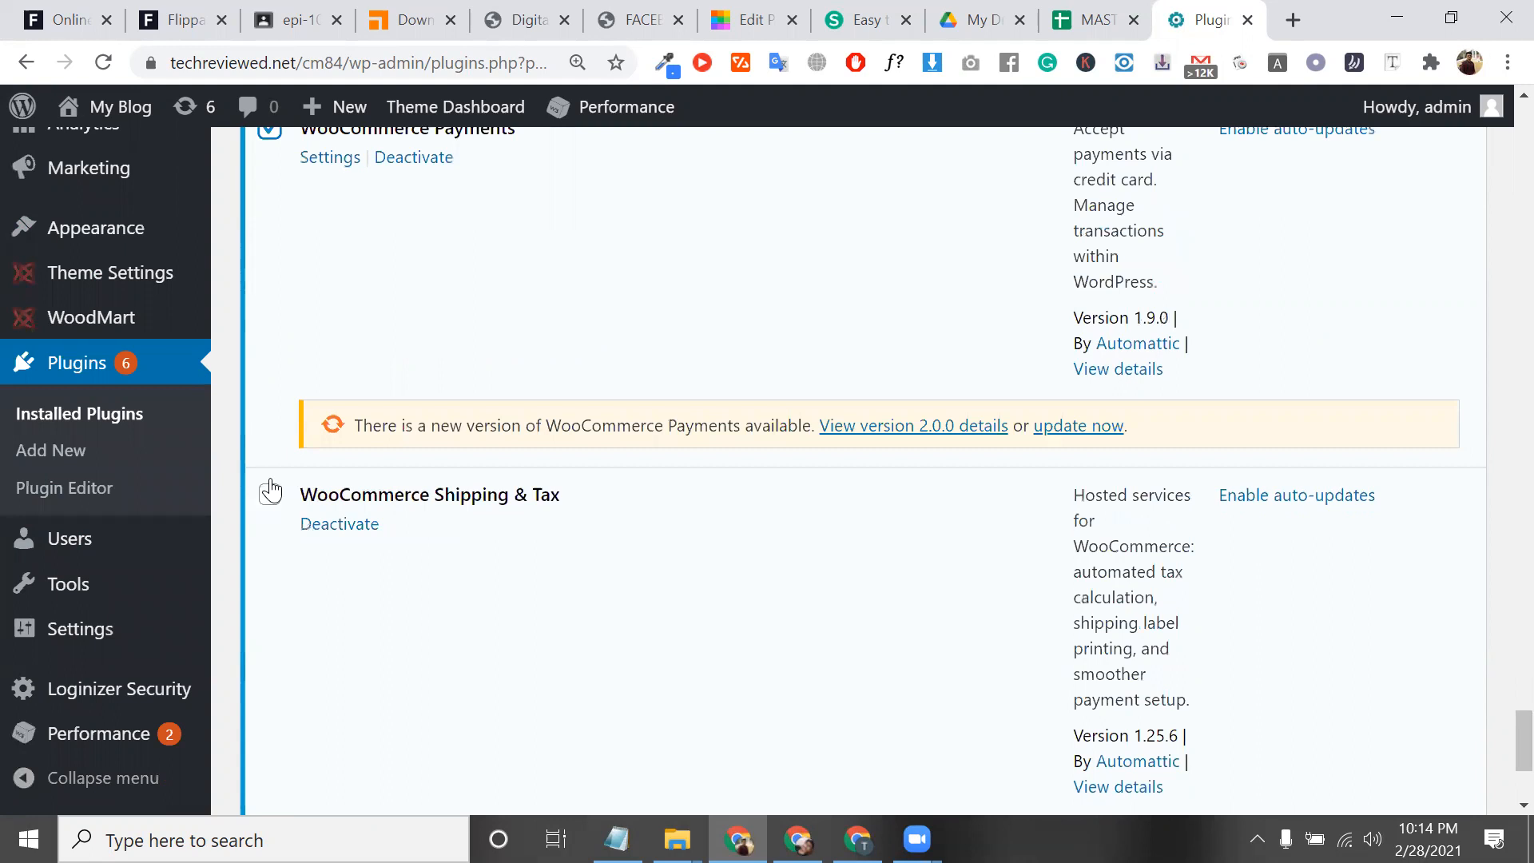
pyautogui.click(269, 487)
pyautogui.scroll(-3, 401, 678)
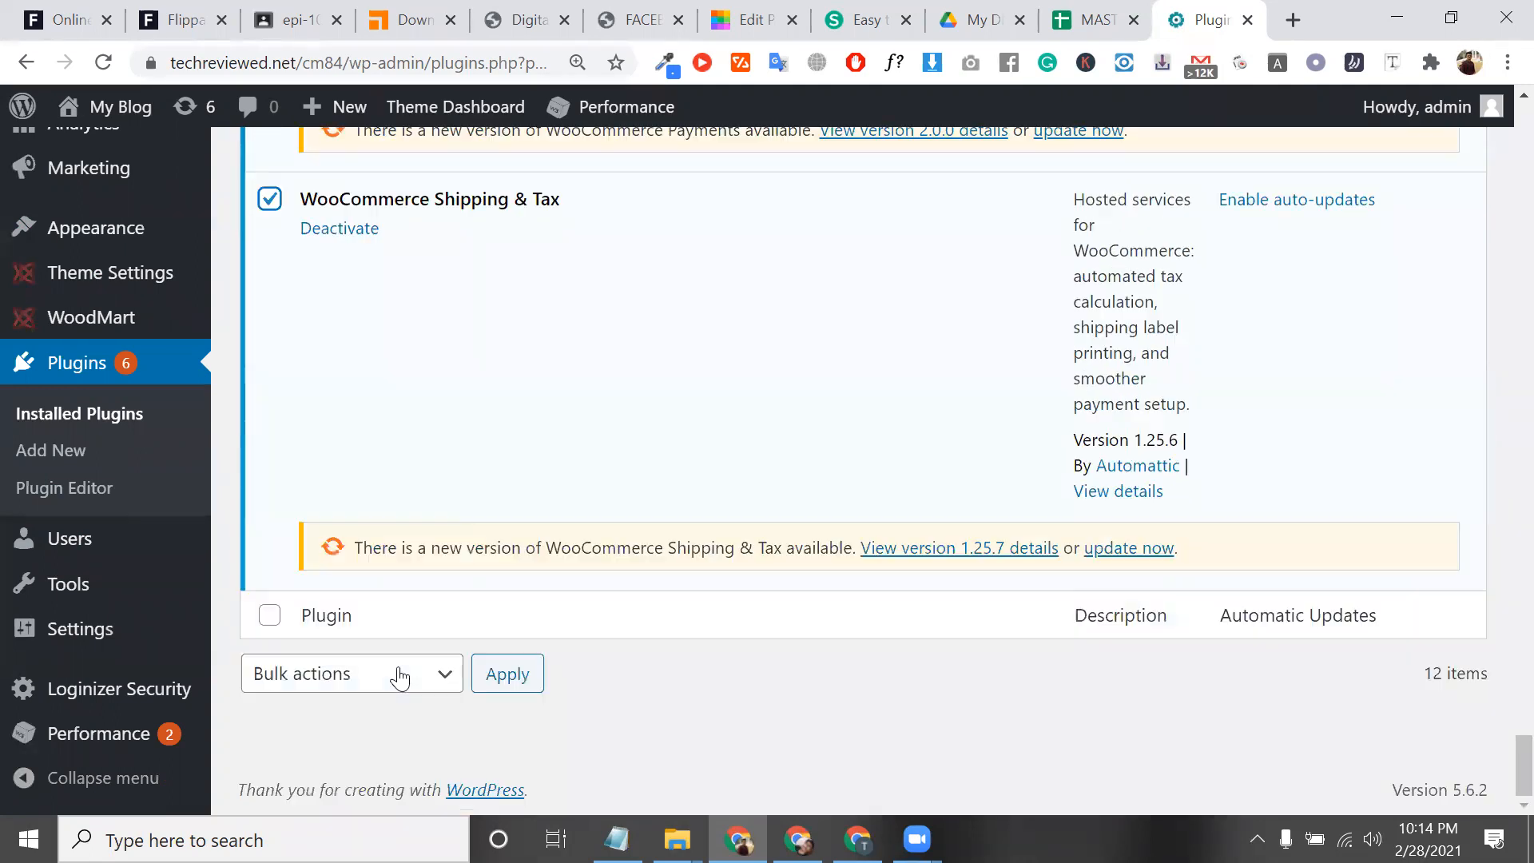
# Step: Apply the Deactivate bulk action to all selected plugins
pyautogui.click(352, 673)
pyautogui.click(320, 537)
pyautogui.click(501, 695)
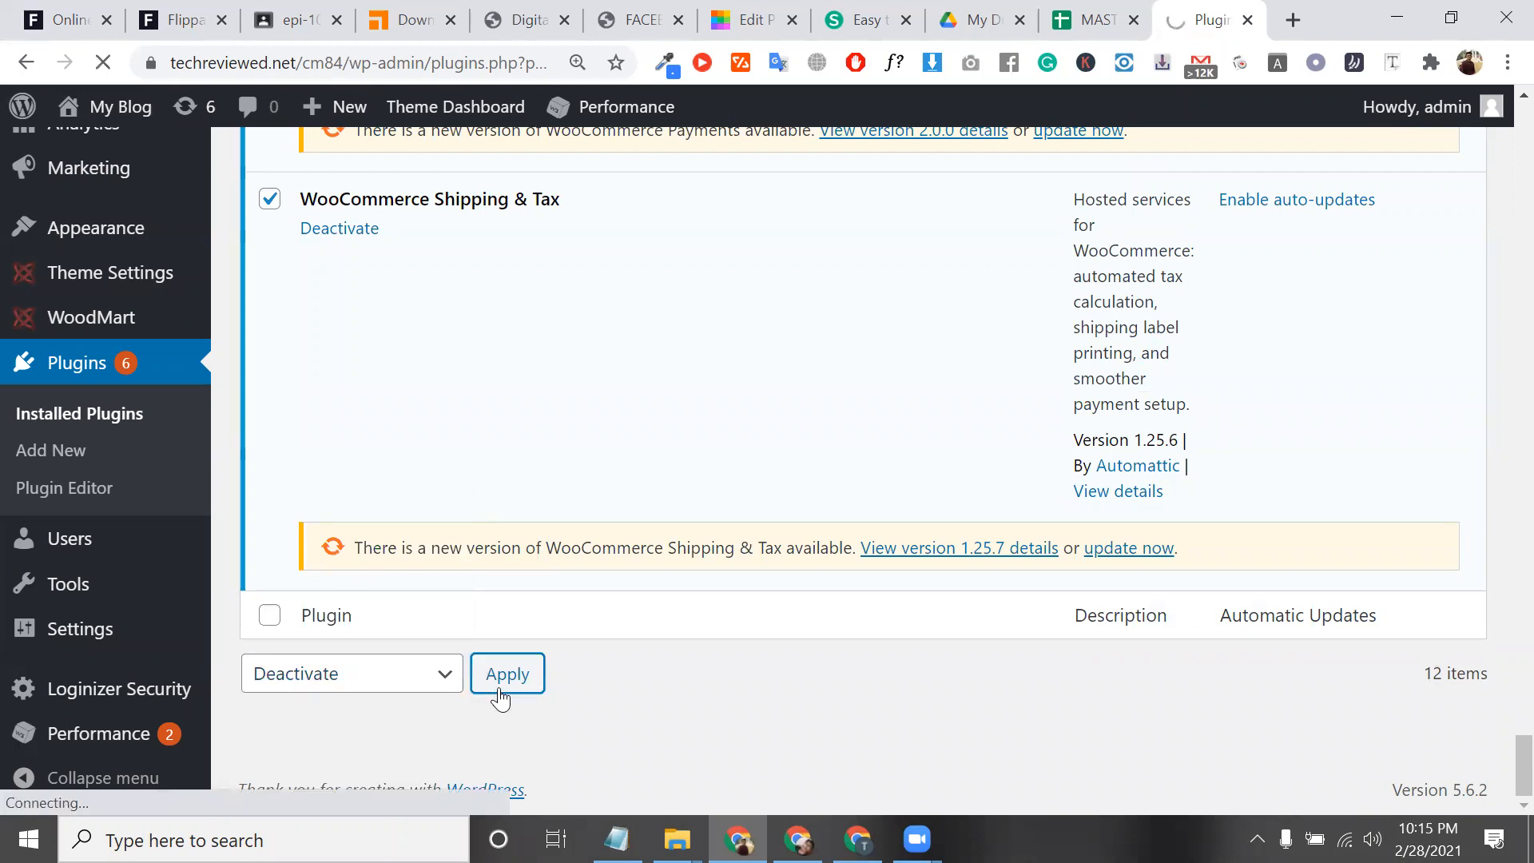
pyautogui.scroll(2, 472, 582)
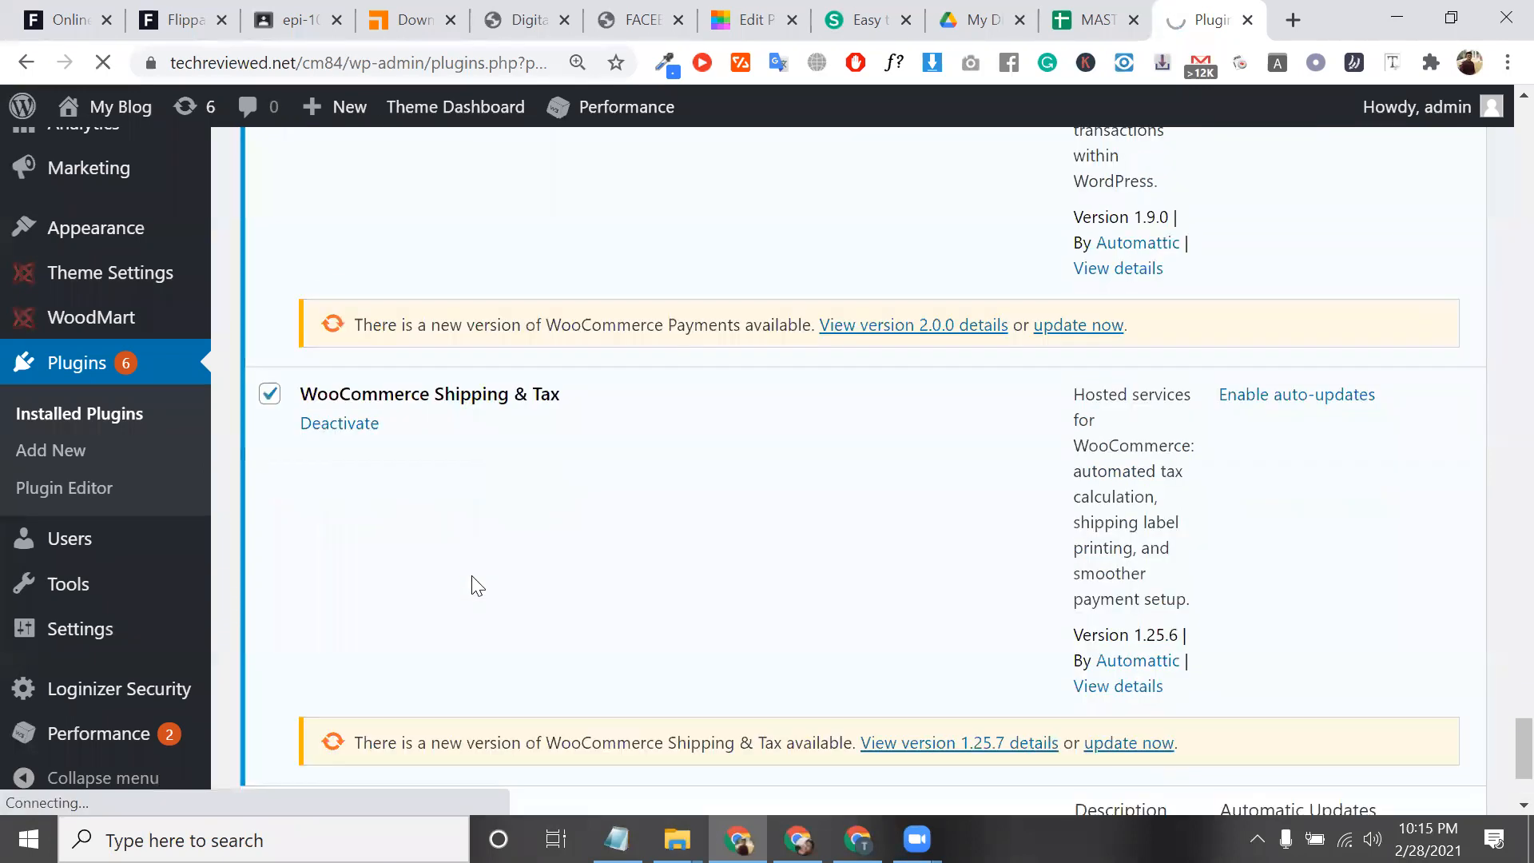
# Step: Select all listed plugins and apply the Delete bulk action to remove the deactivated ones, keeping the active WooCommerce
pyautogui.scroll(10, 472, 582)
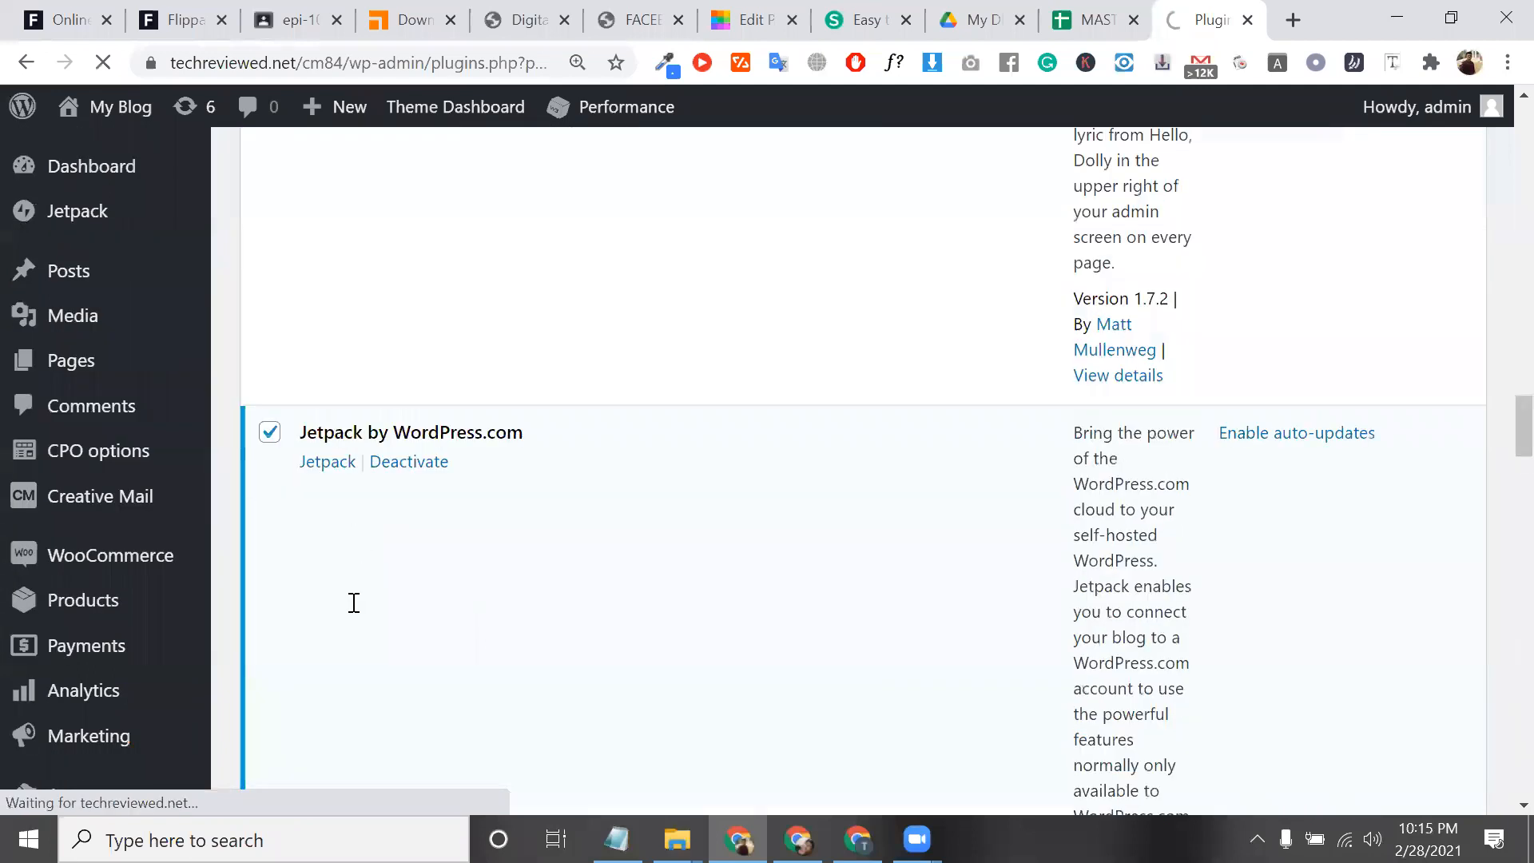
pyautogui.click(270, 583)
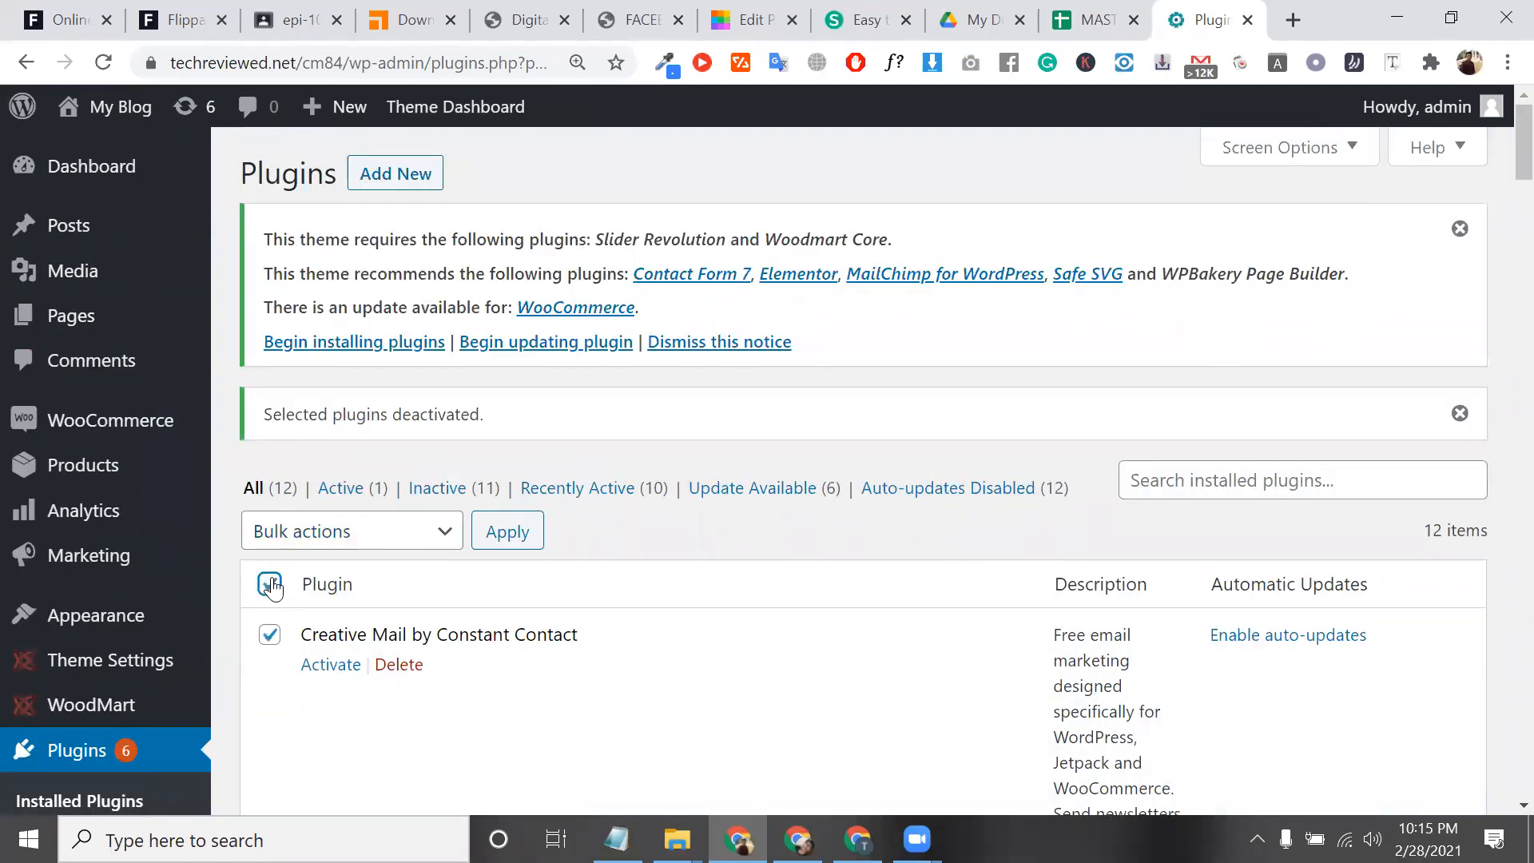
pyautogui.scroll(-1, 273, 585)
pyautogui.scroll(-8, 273, 585)
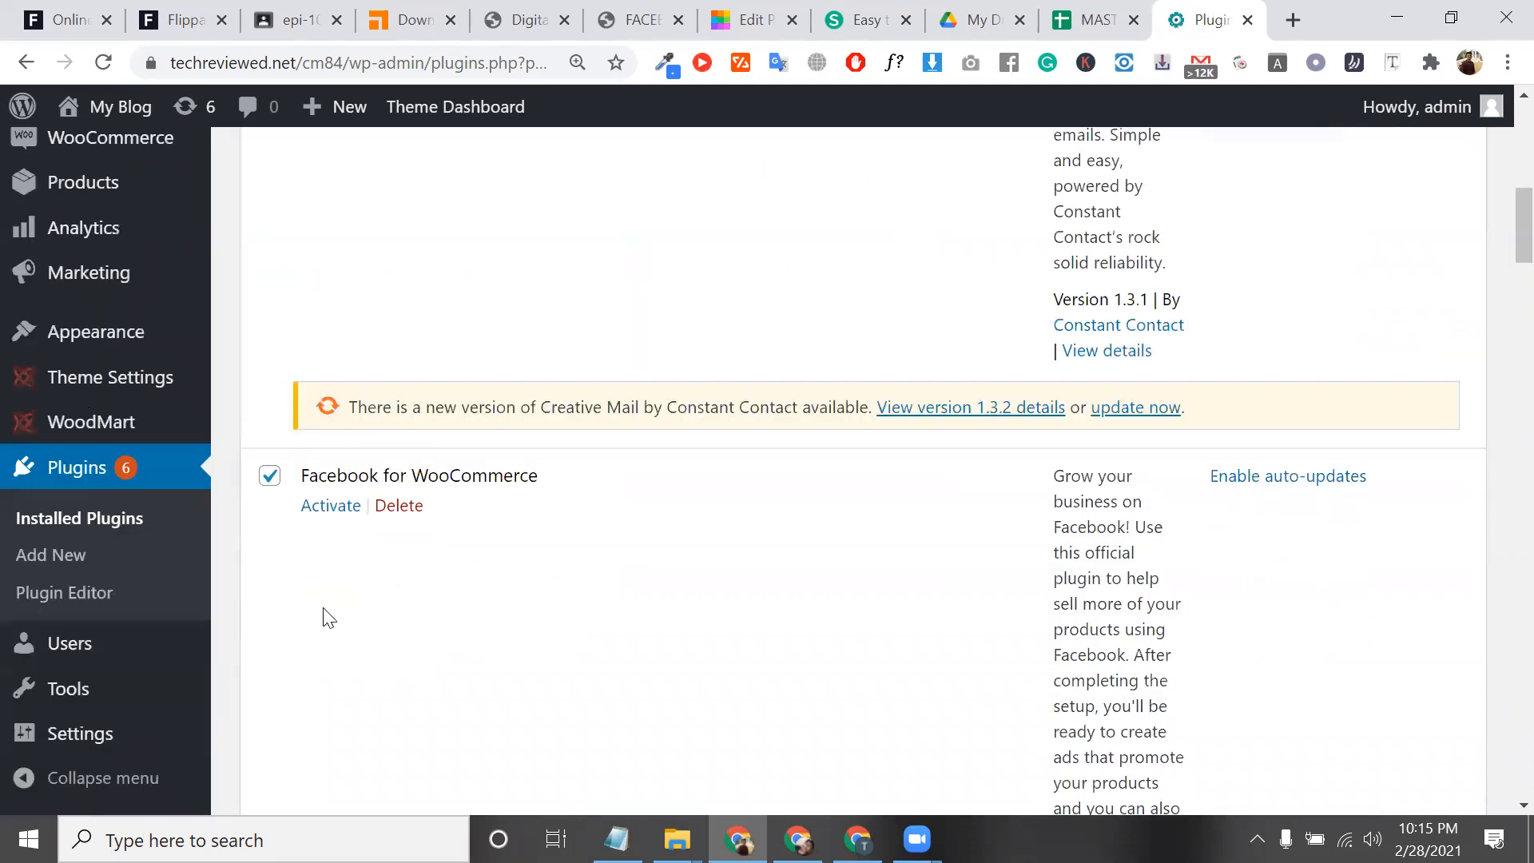
pyautogui.scroll(-8, 325, 615)
pyautogui.scroll(-10, 325, 616)
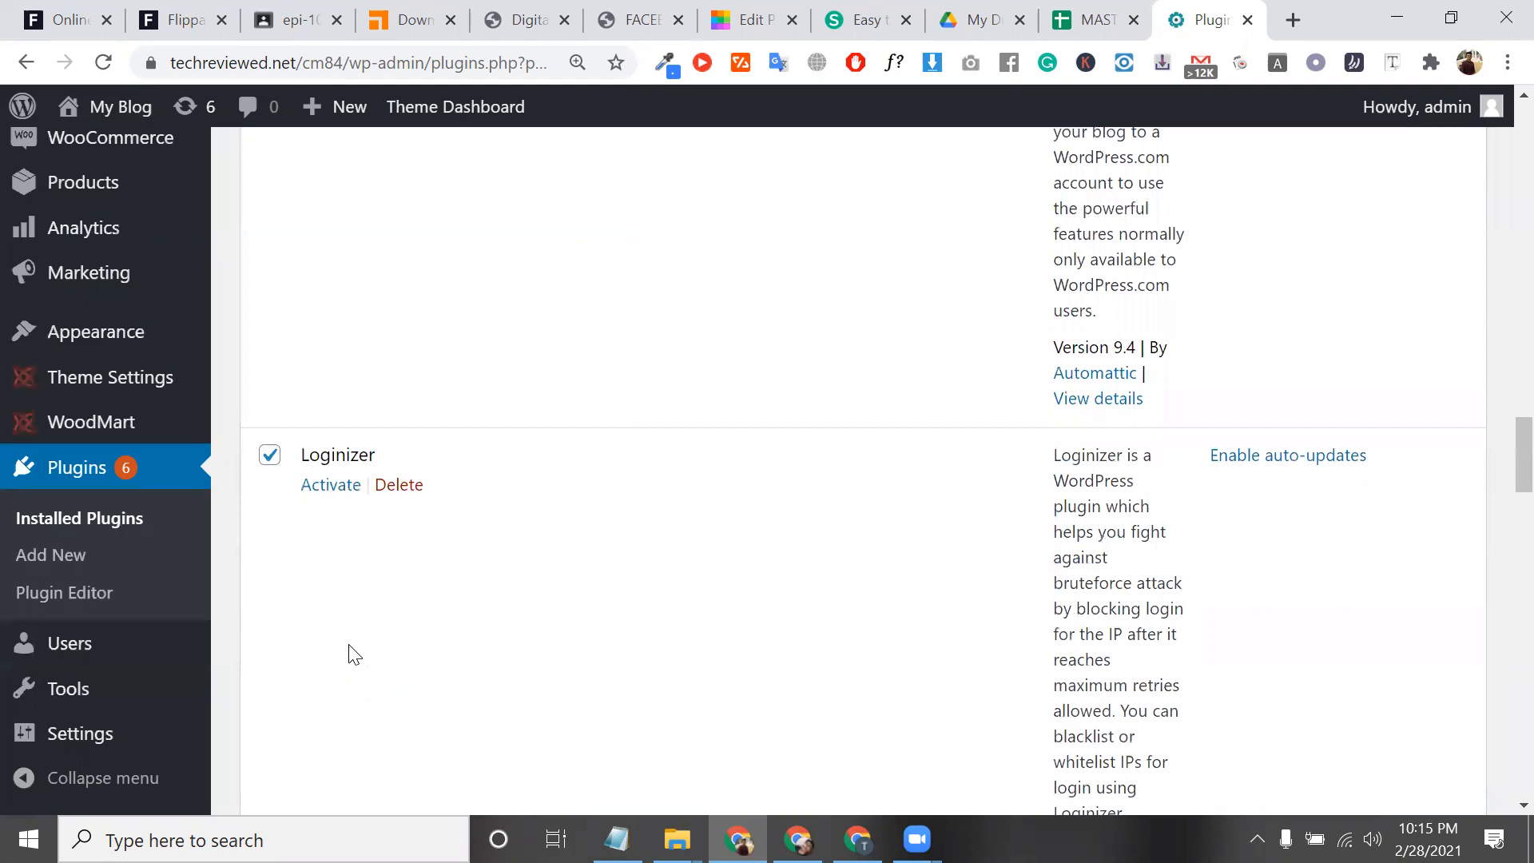
pyautogui.scroll(-10, 355, 654)
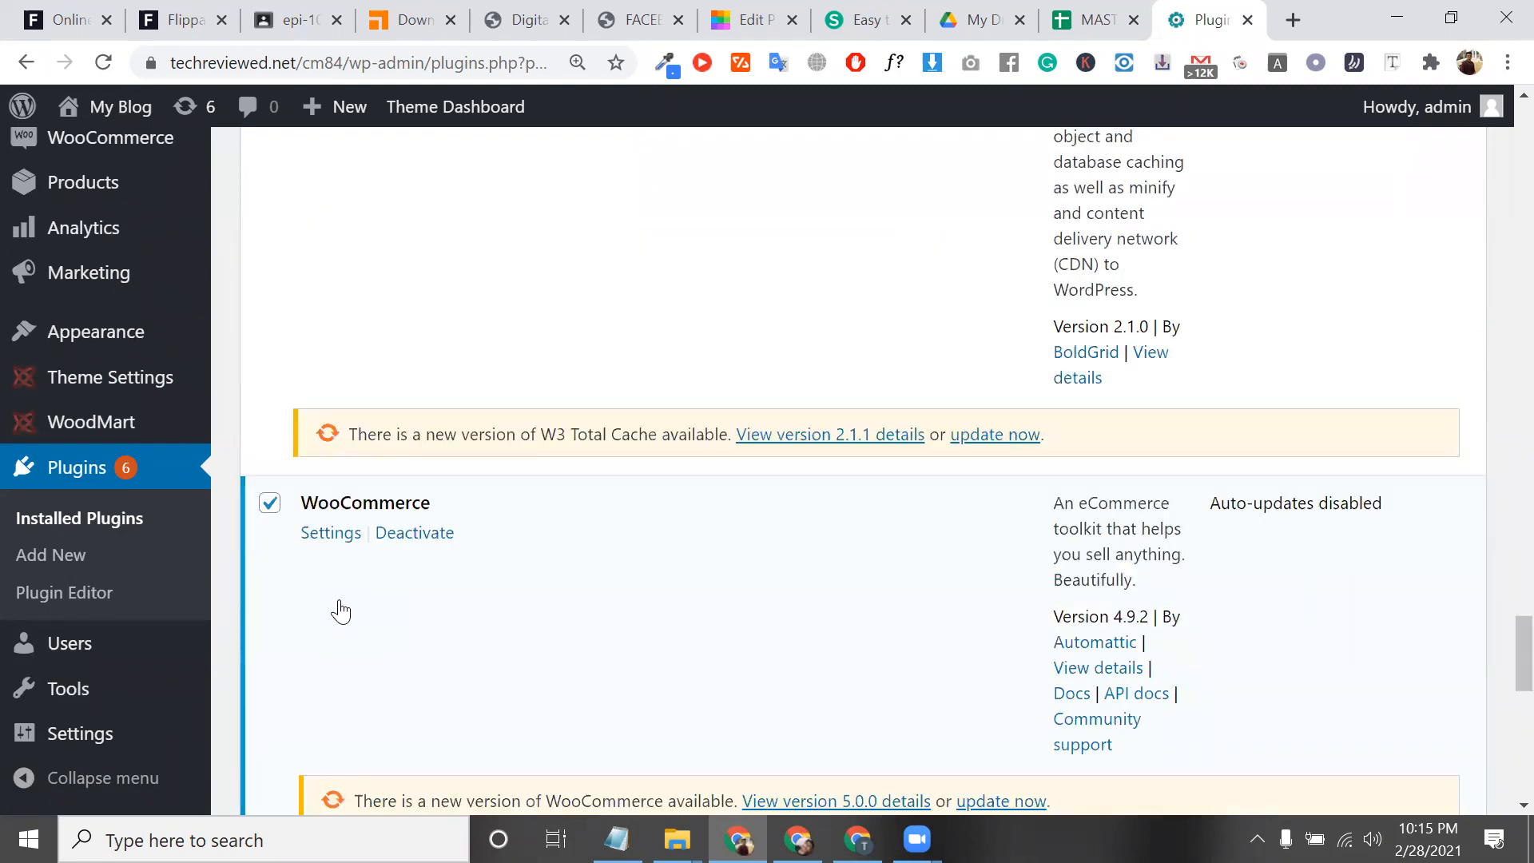
pyautogui.scroll(-10, 352, 674)
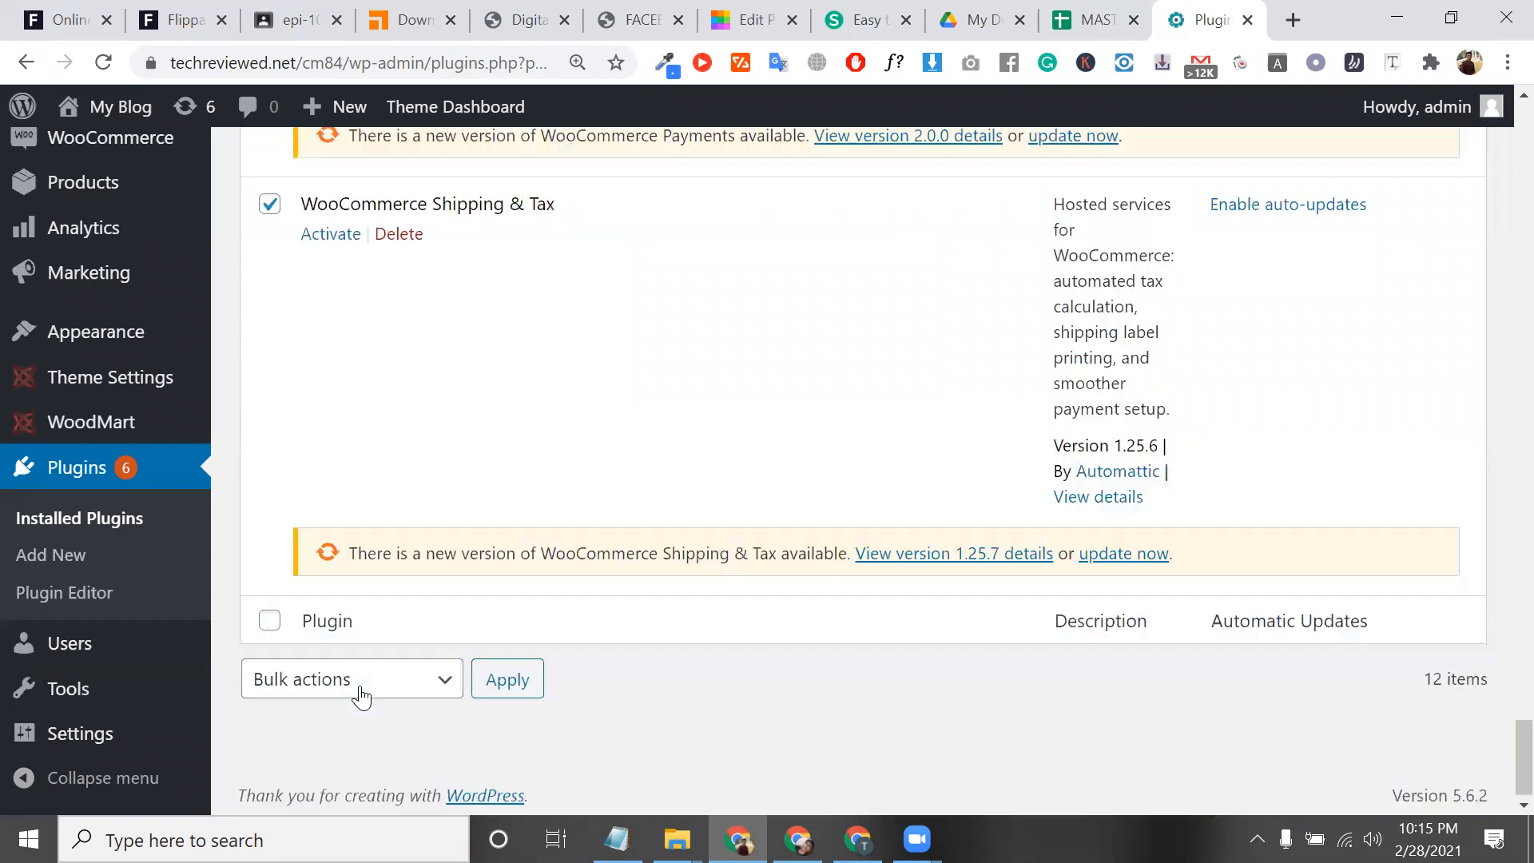
pyautogui.click(351, 679)
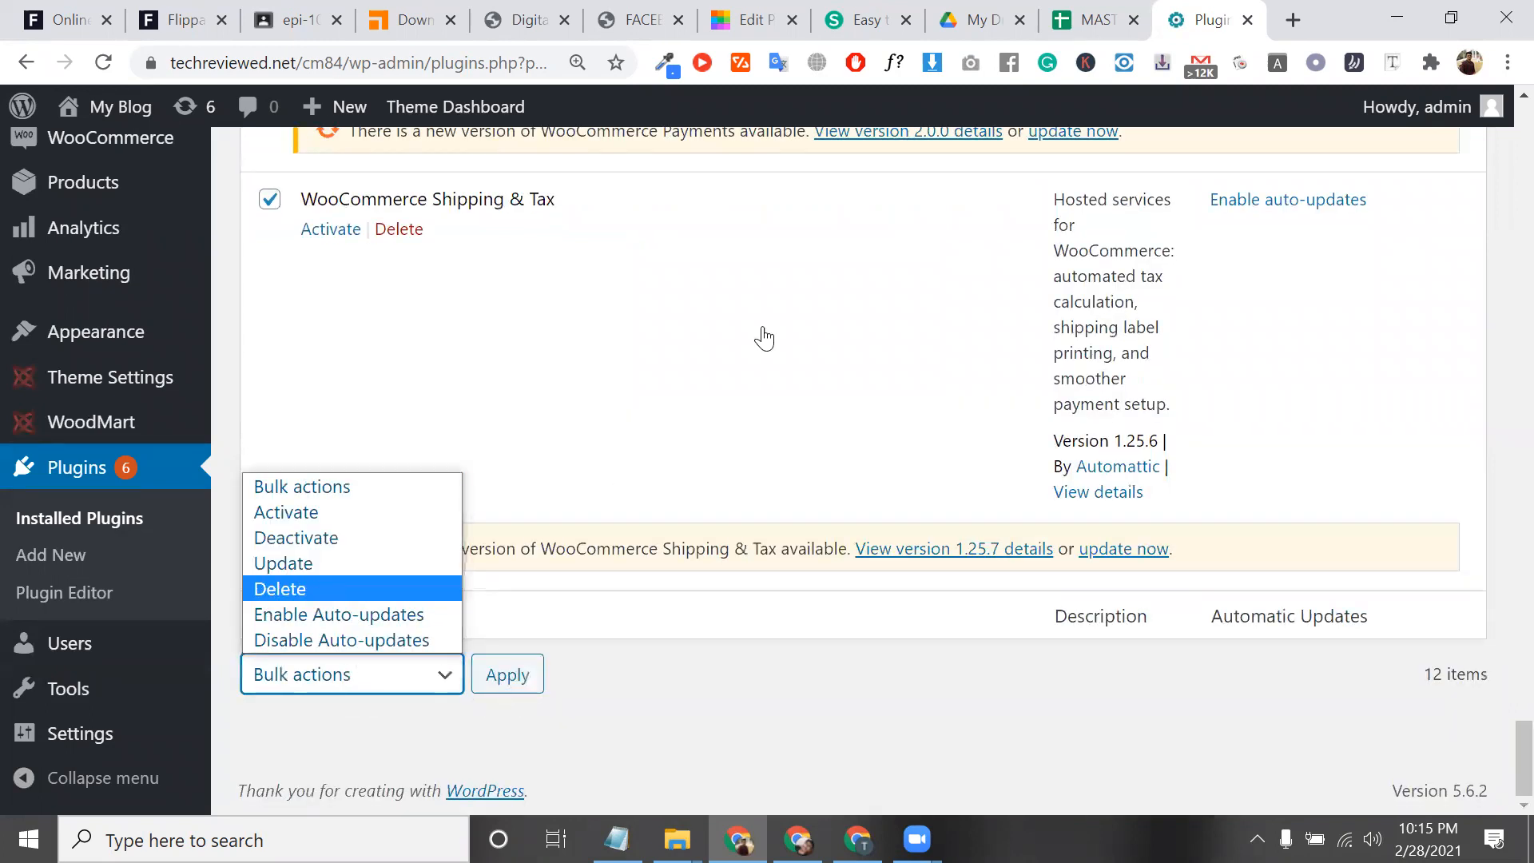
pyautogui.press('Return')
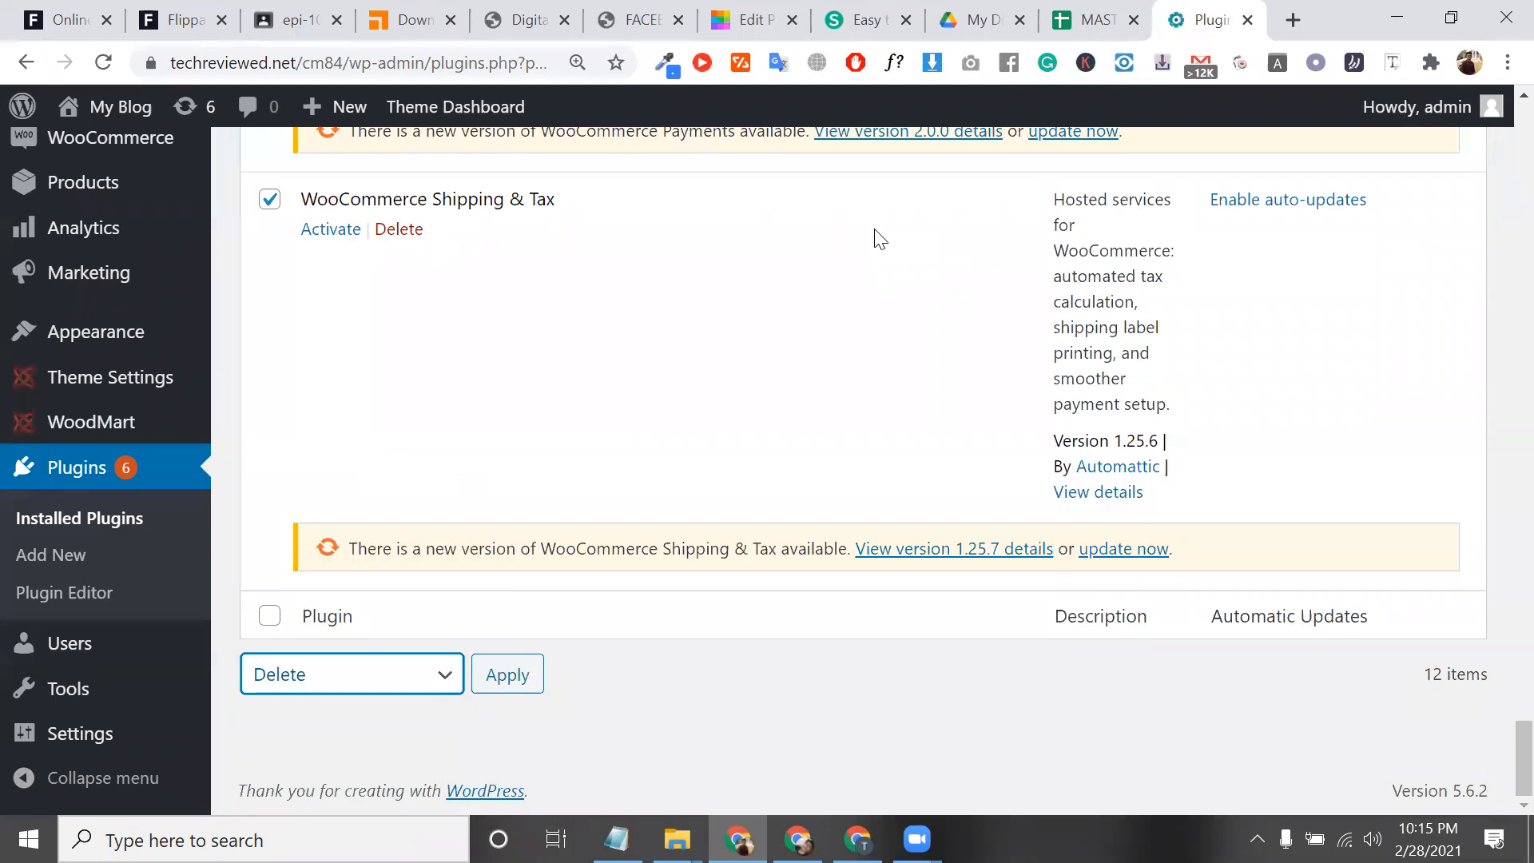
pyautogui.press('Tab')
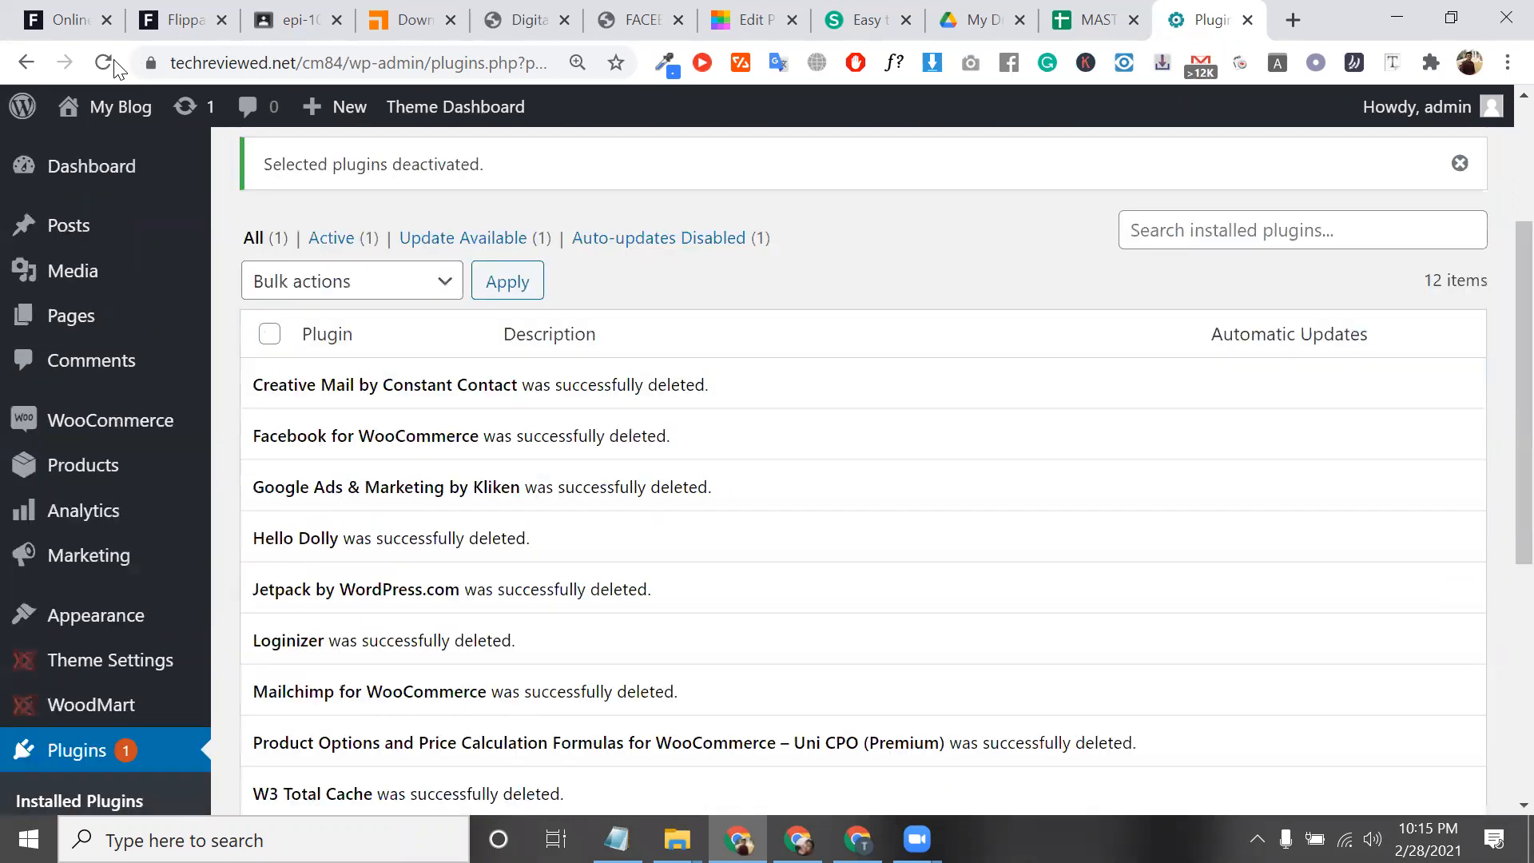
# Step: Reload the installed plugins page and update WooCommerce to version 5.0.0
pyautogui.click(113, 63)
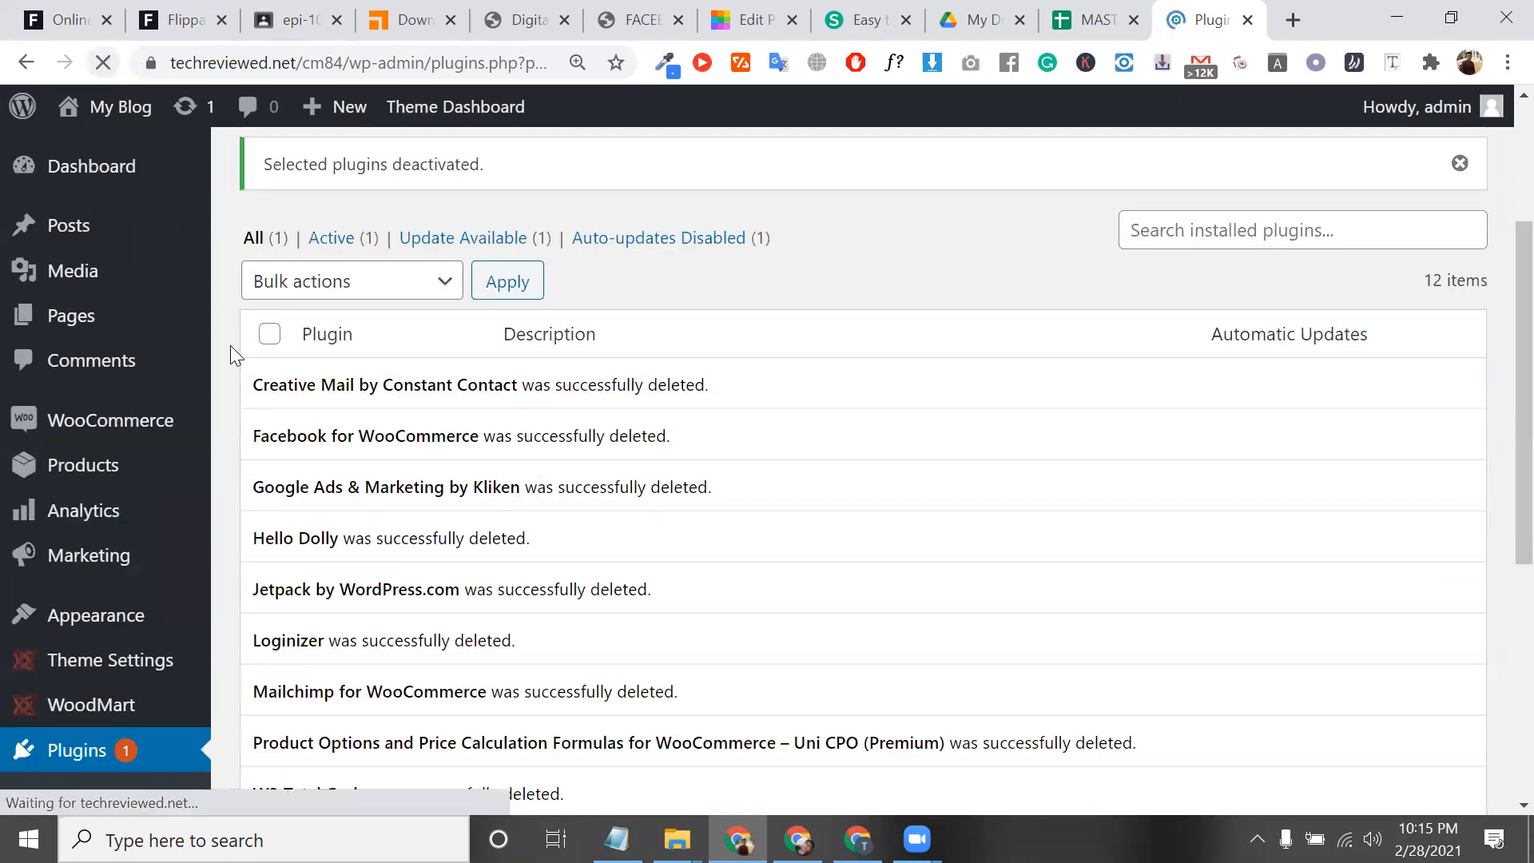
pyautogui.scroll(-1, 119, 639)
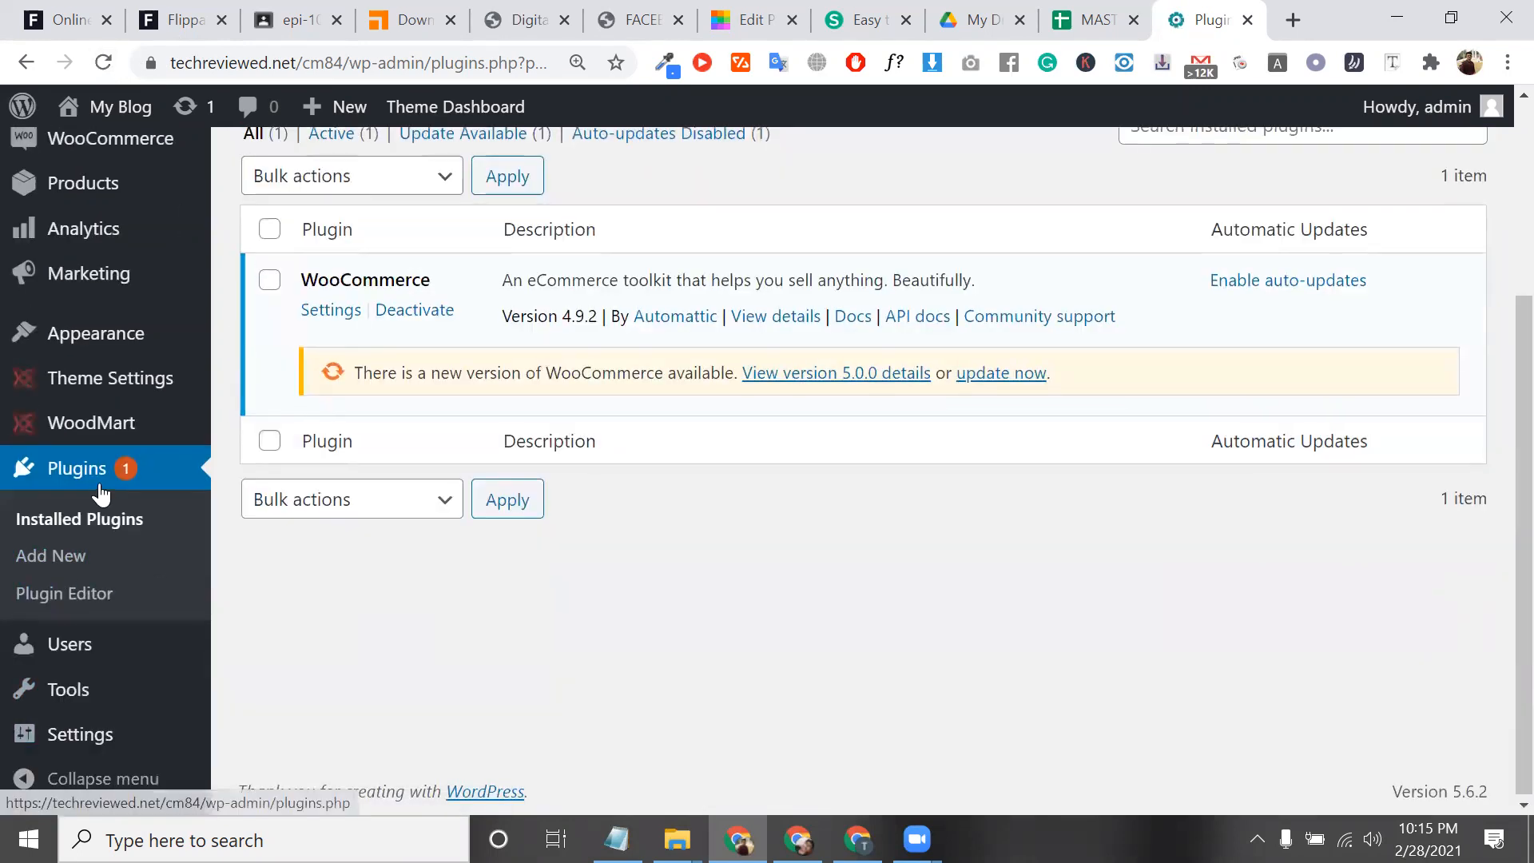
pyautogui.scroll(1, 99, 500)
pyautogui.scroll(-1, 194, 591)
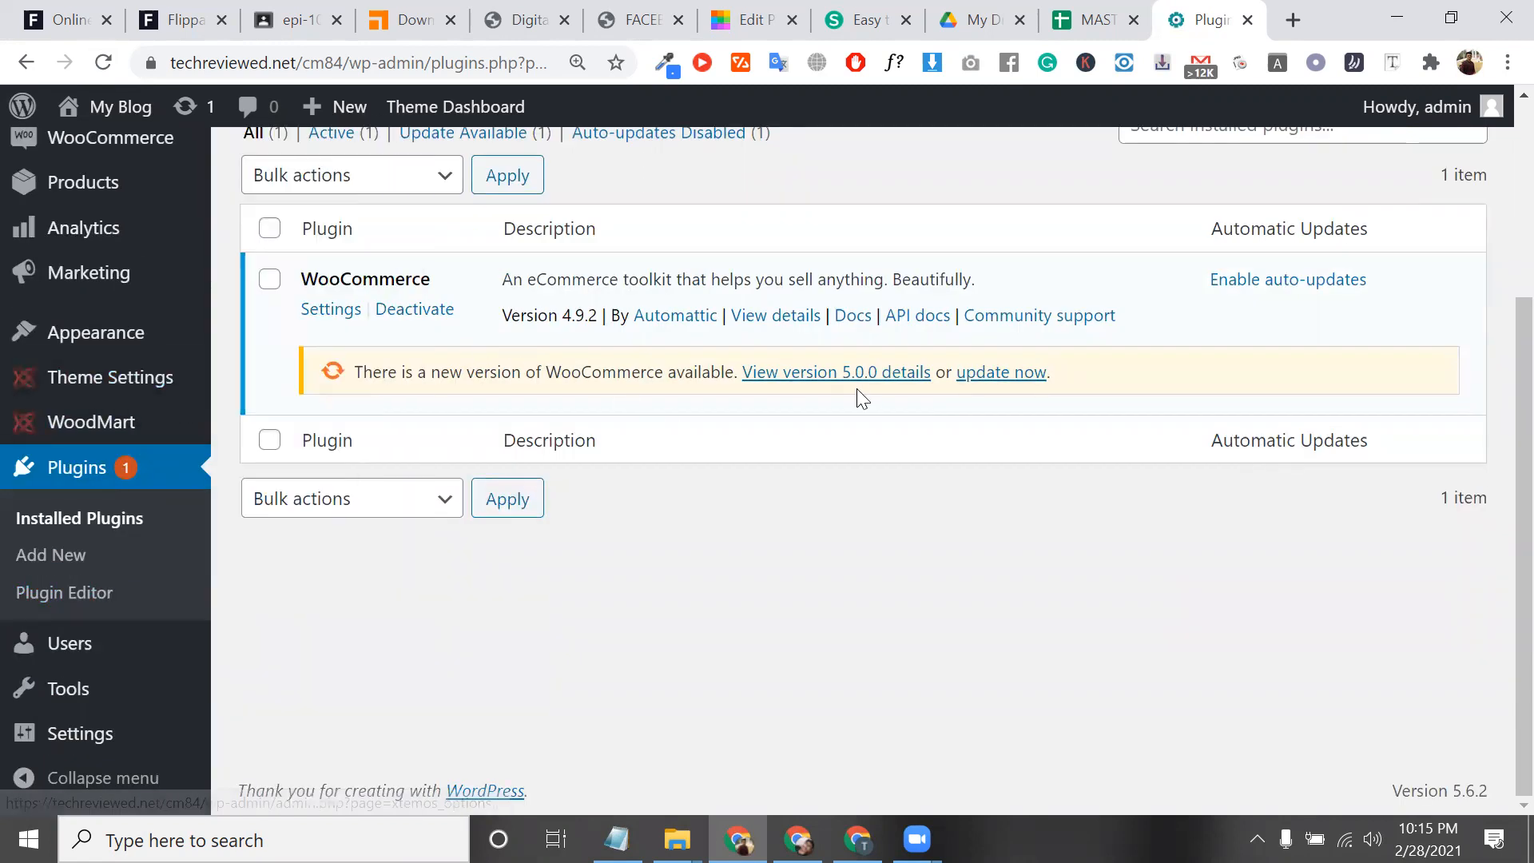
pyautogui.click(981, 373)
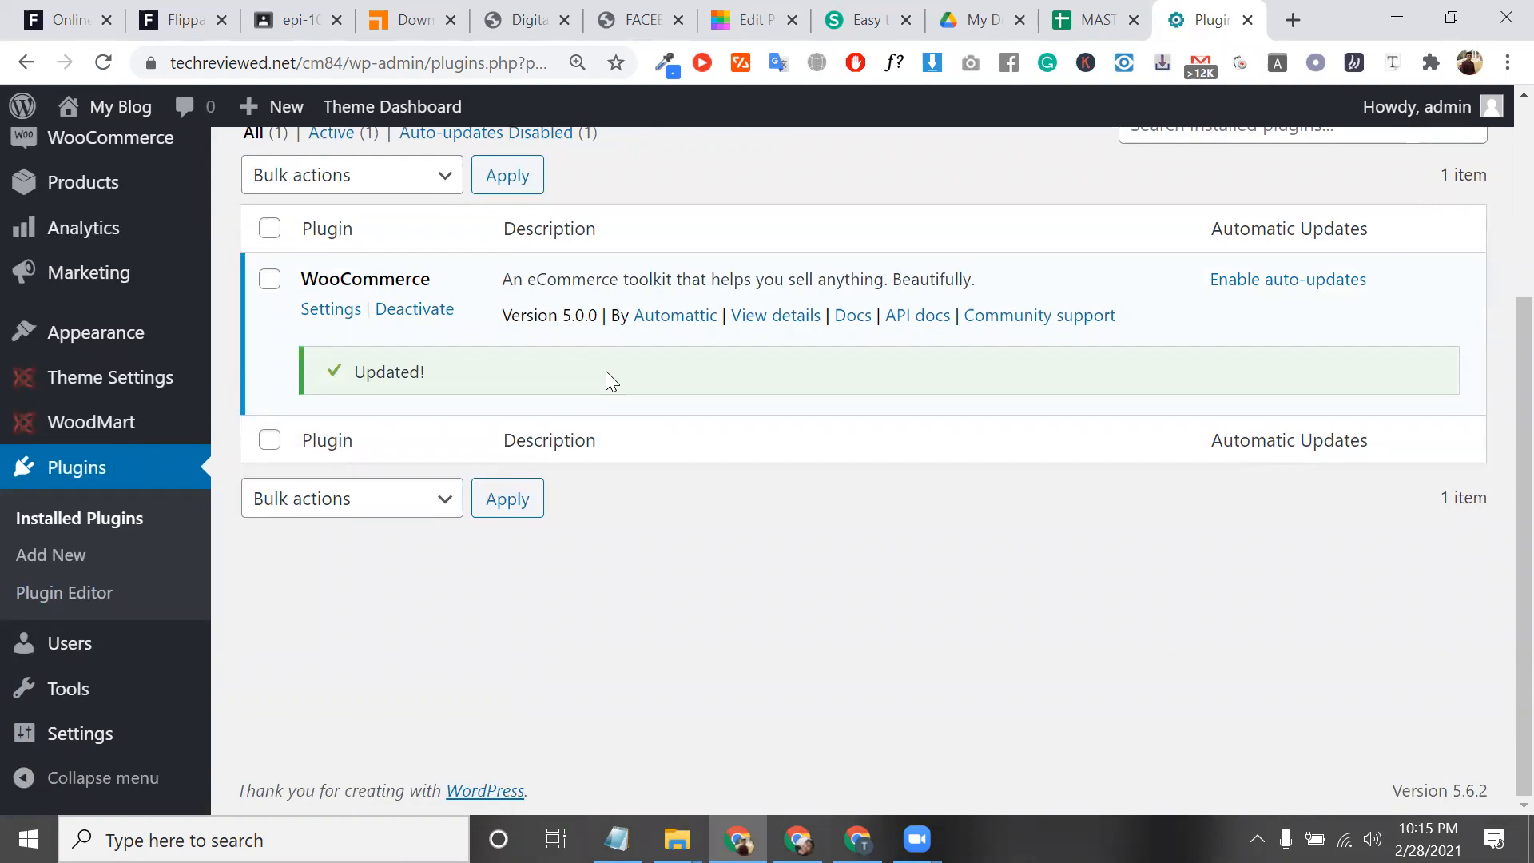
pyautogui.tripleClick(606, 372)
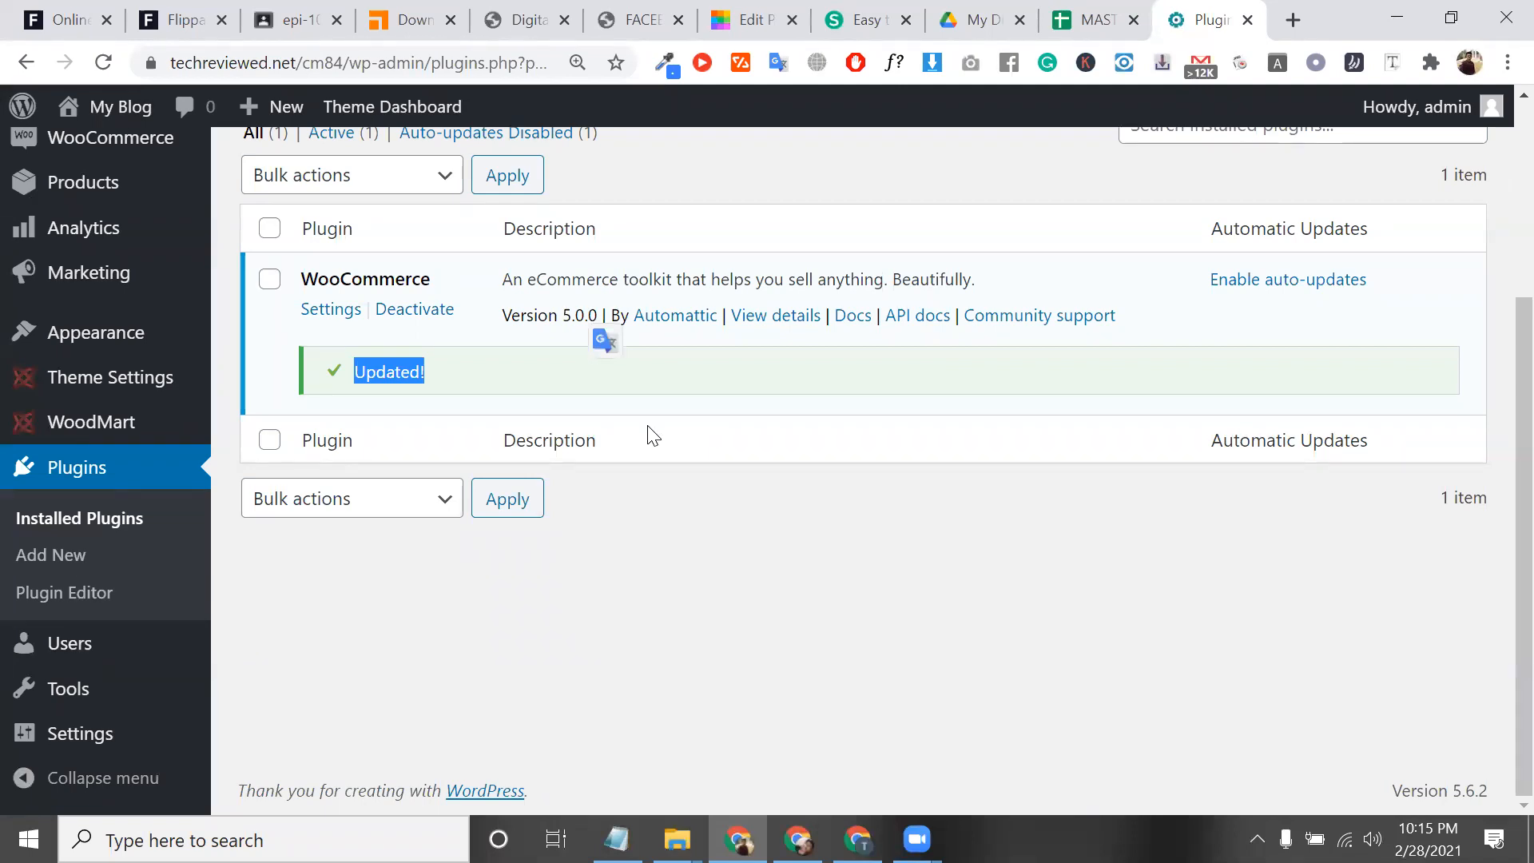
pyautogui.click(460, 372)
pyautogui.tripleClick(459, 371)
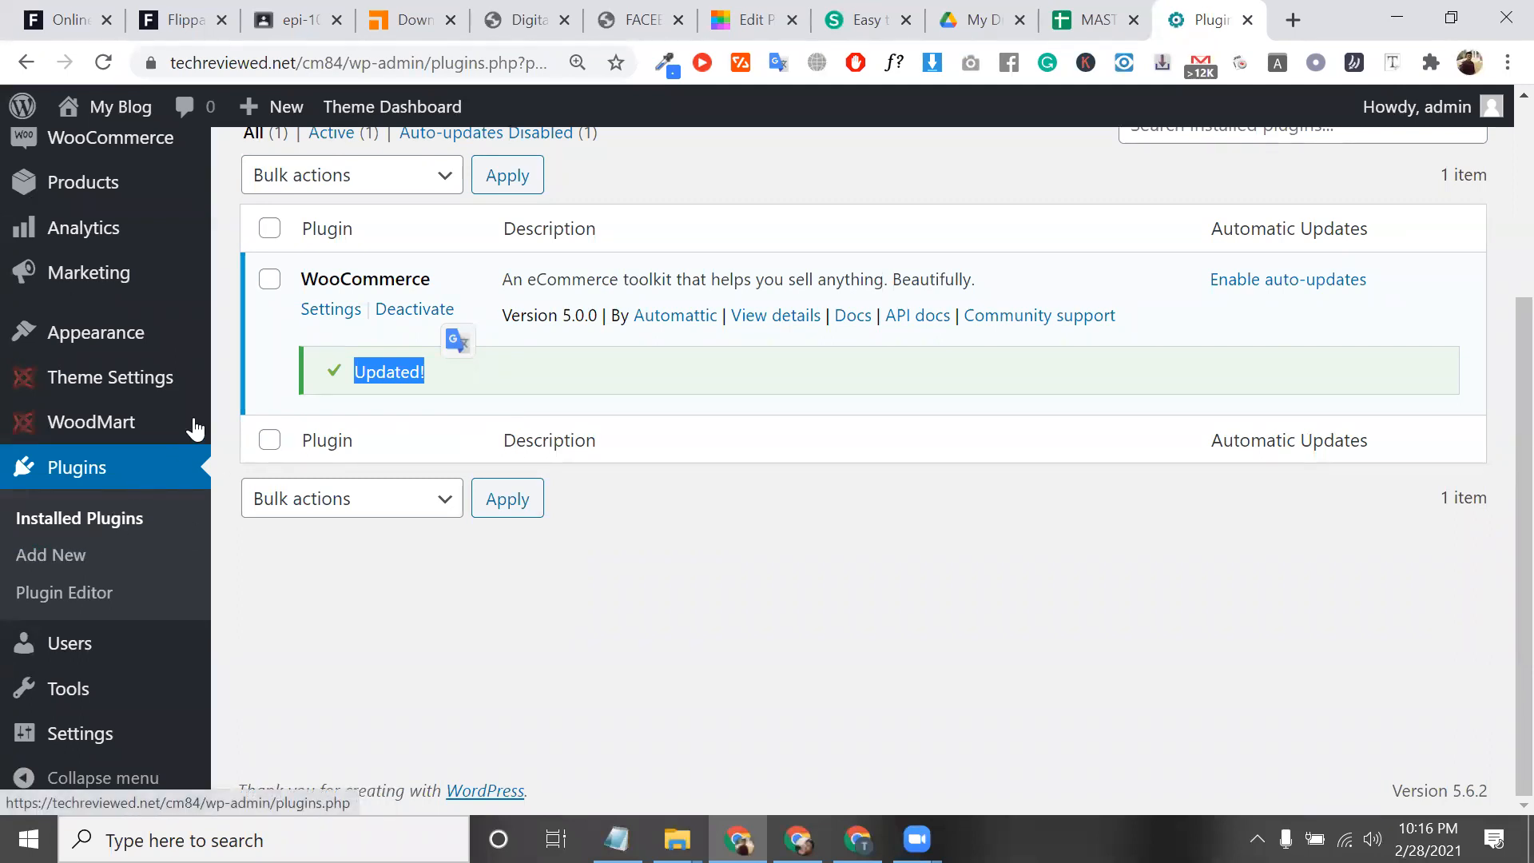
# Step: Open the WooCommerce Home page
pyautogui.moveTo(195, 328)
pyautogui.scroll(1, 195, 344)
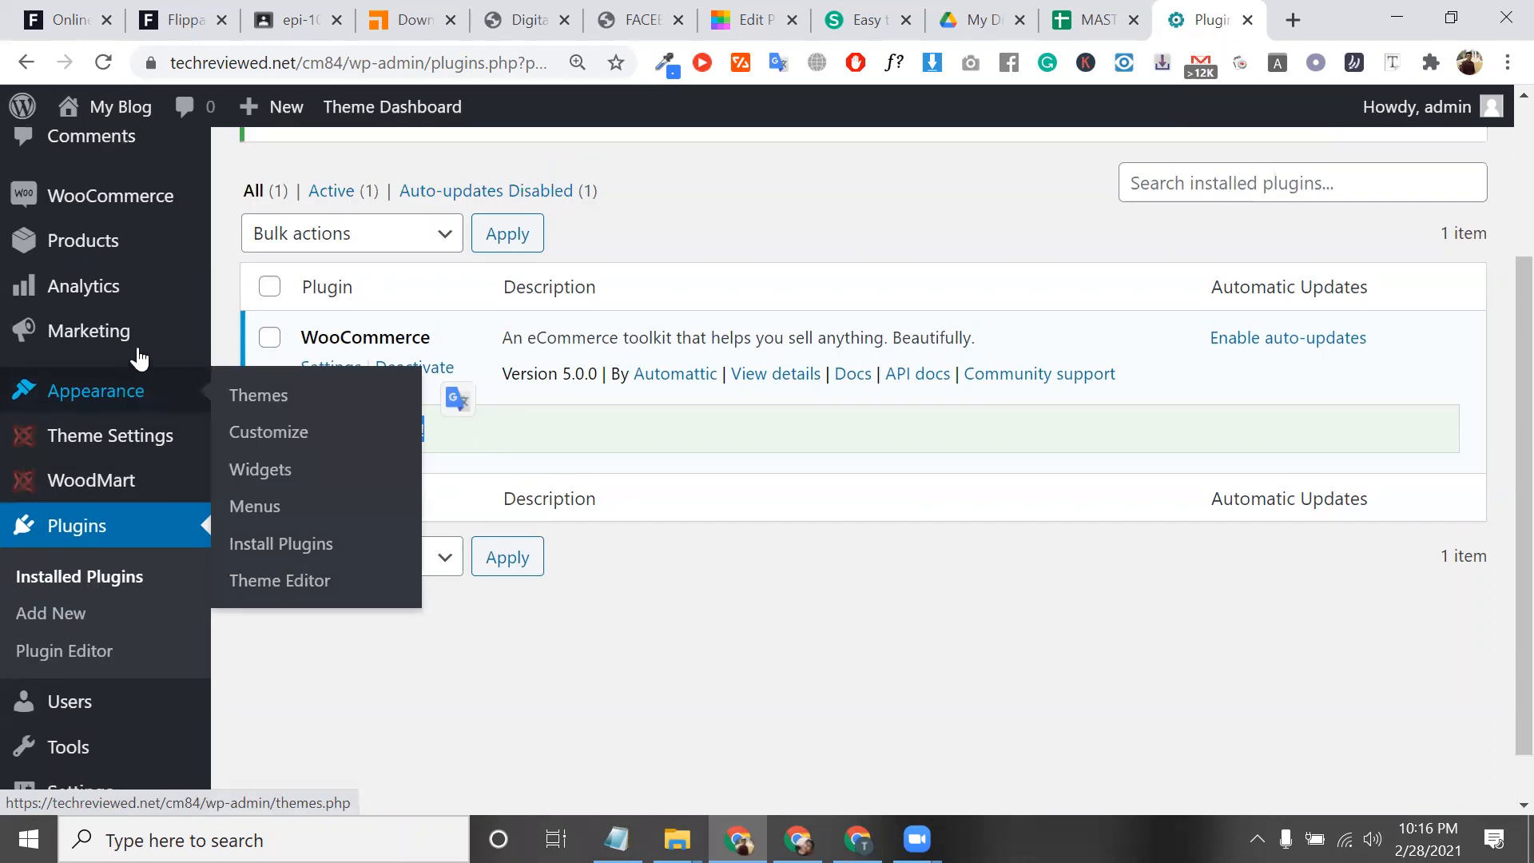
pyautogui.scroll(2, 96, 360)
pyautogui.scroll(1, 86, 363)
pyautogui.moveTo(86, 359)
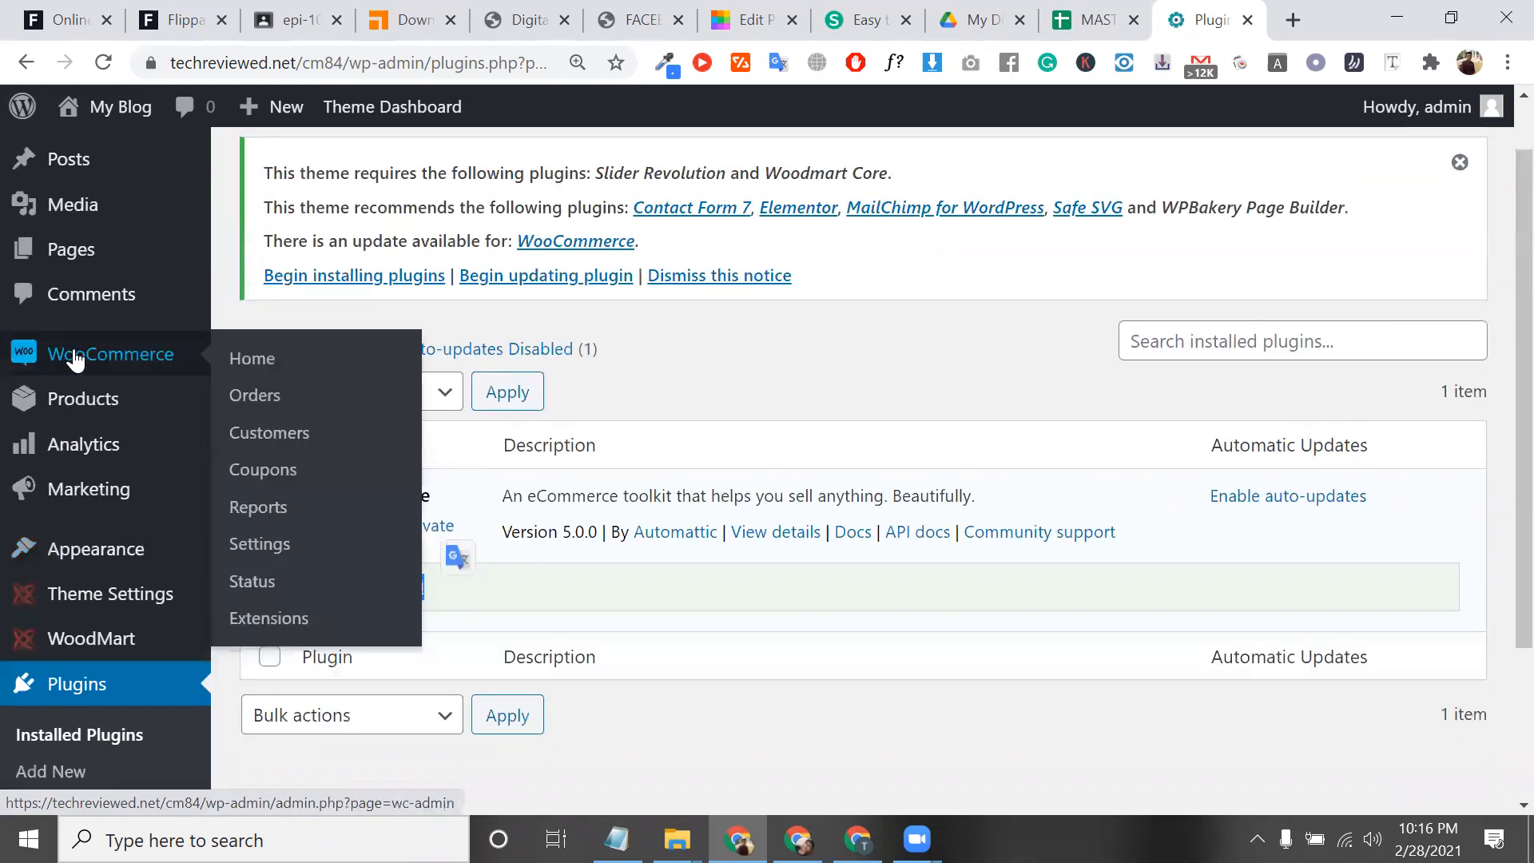
pyautogui.click(253, 361)
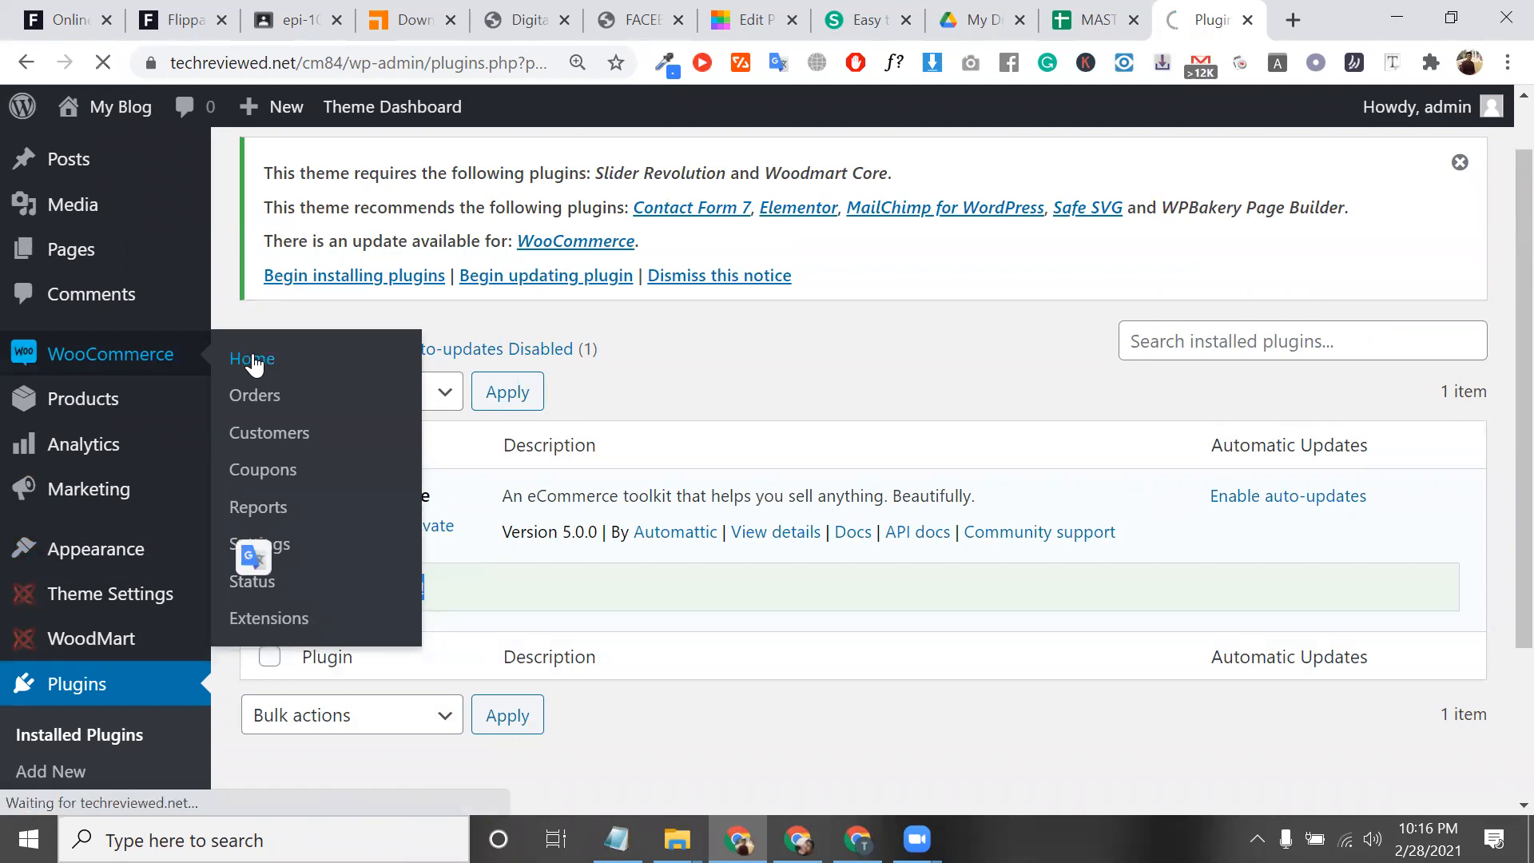
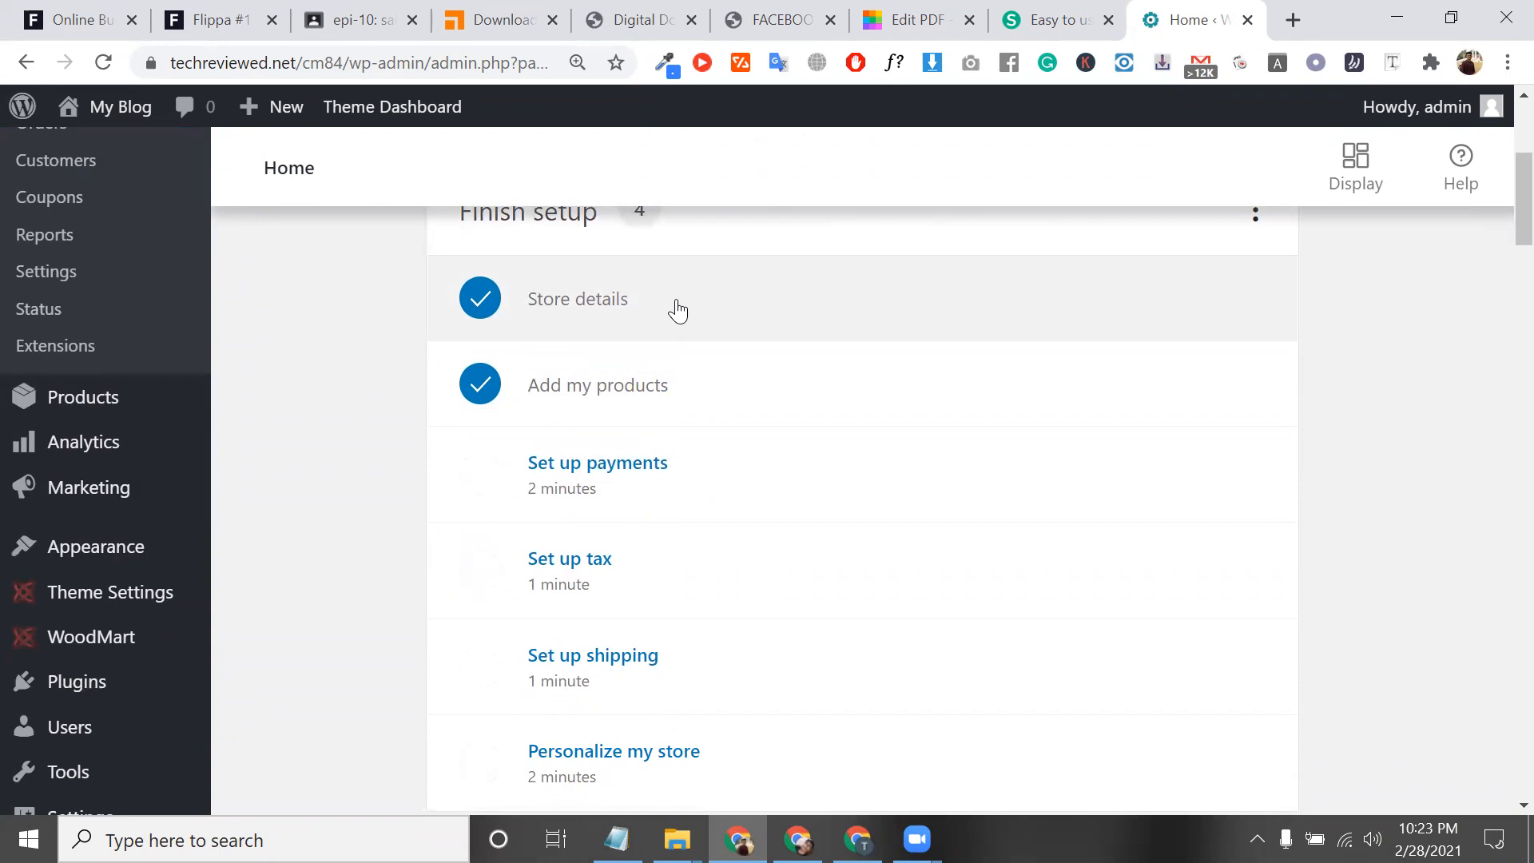
# Step: Open the Store details task from the Finish setup checklist
pyautogui.rightClick(627, 308)
pyautogui.click(298, 308)
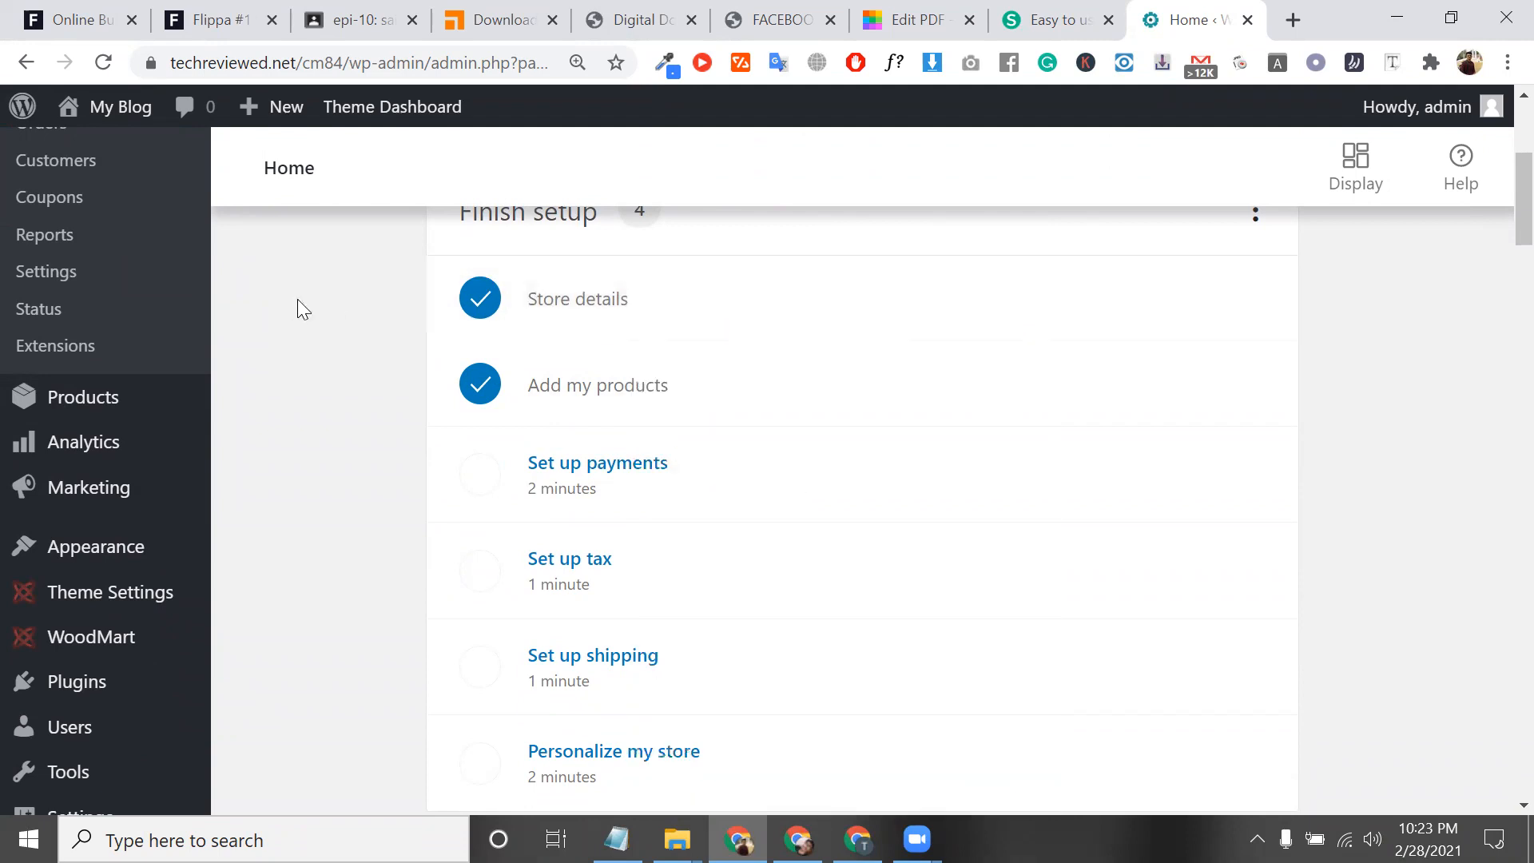
pyautogui.click(599, 316)
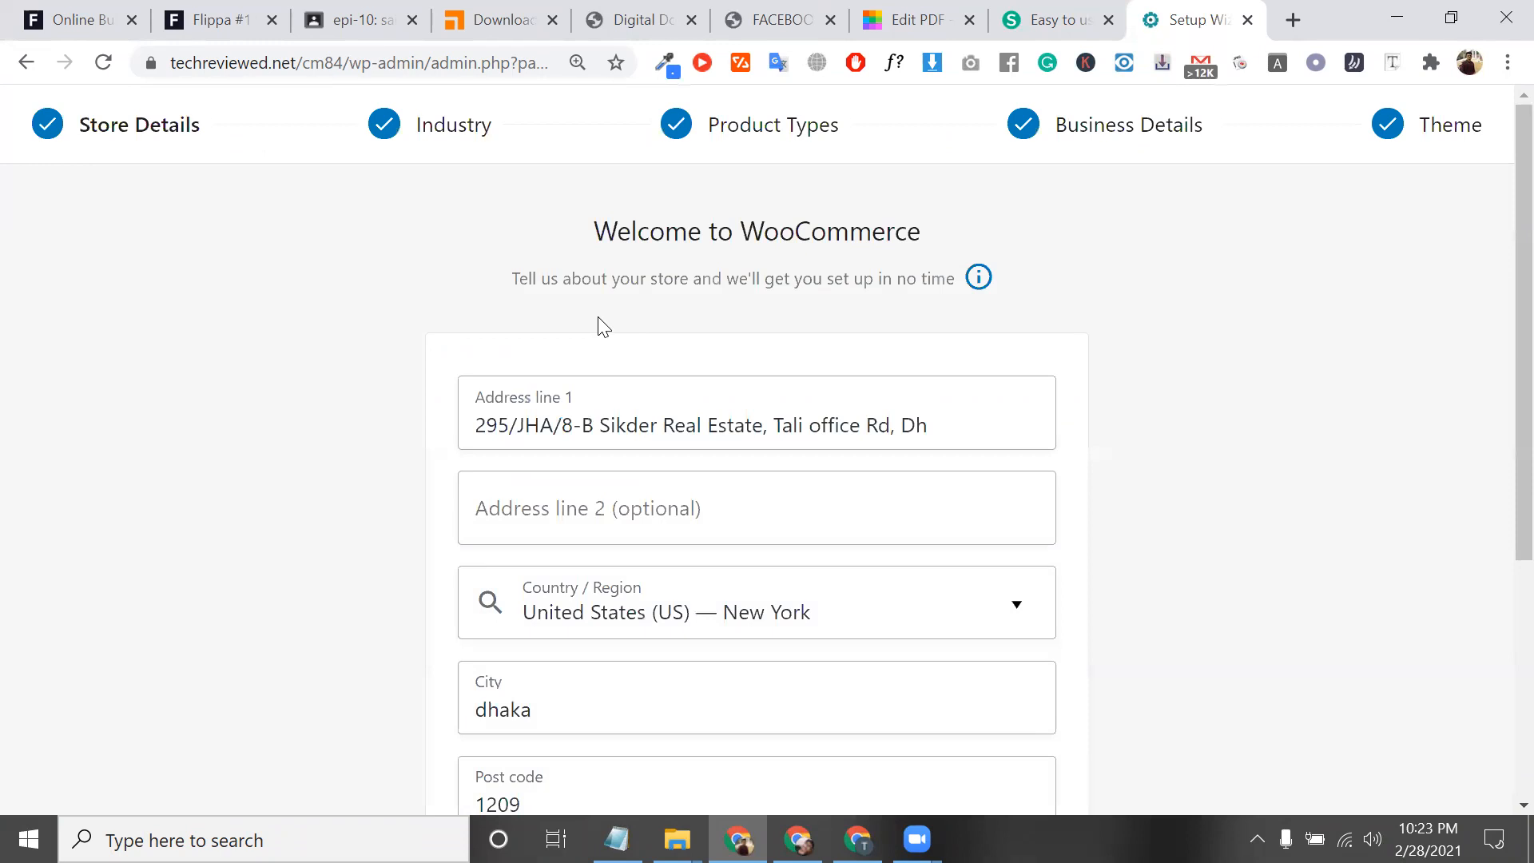
# Step: Review the store details form: address lines, country/region, city, post code and the client-store option
pyautogui.scroll(-3, 607, 336)
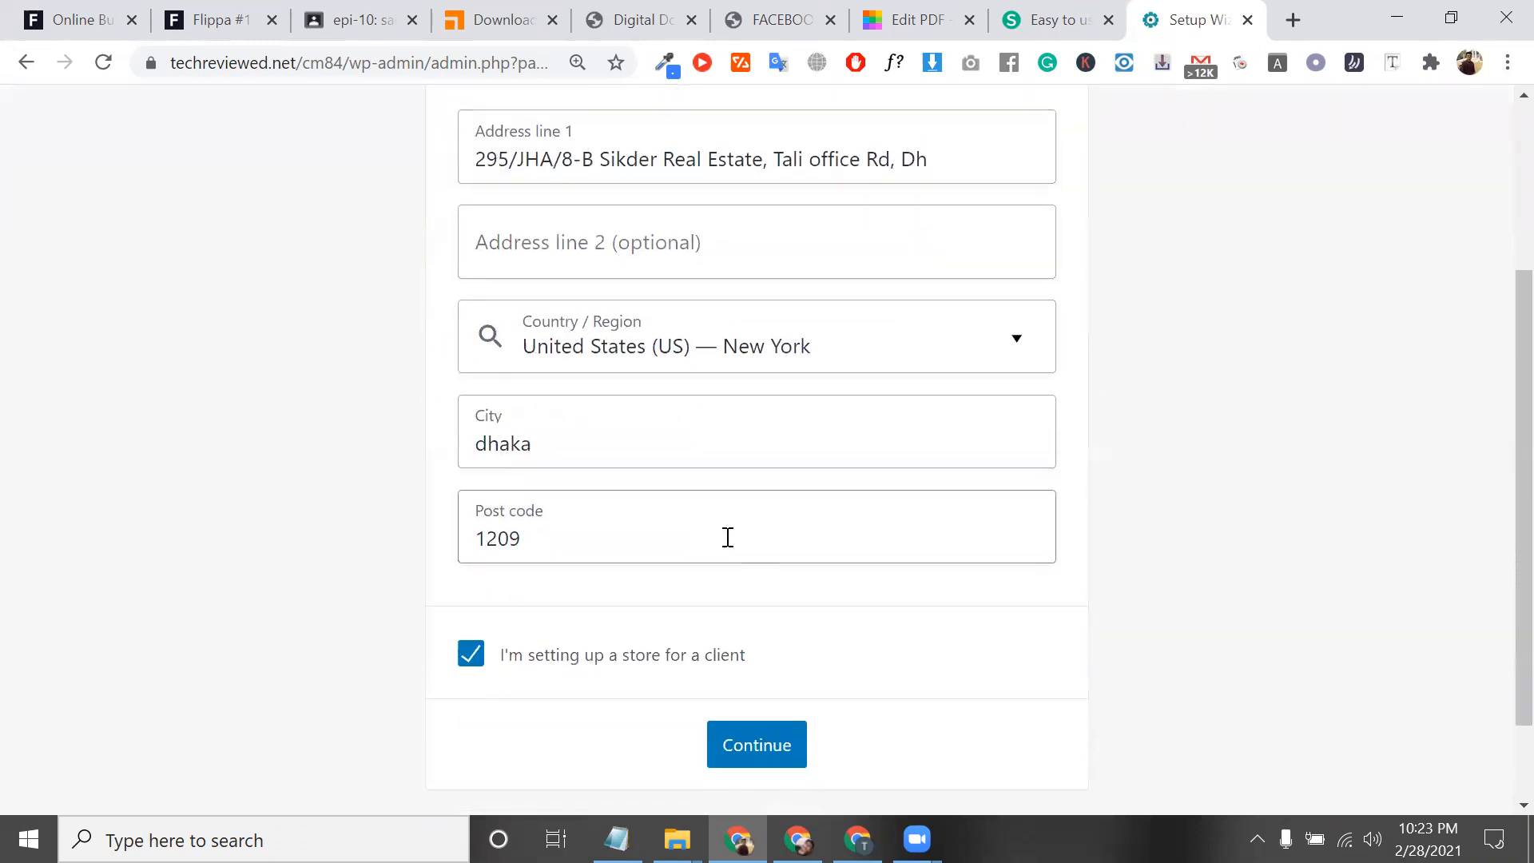
pyautogui.doubleClick(648, 536)
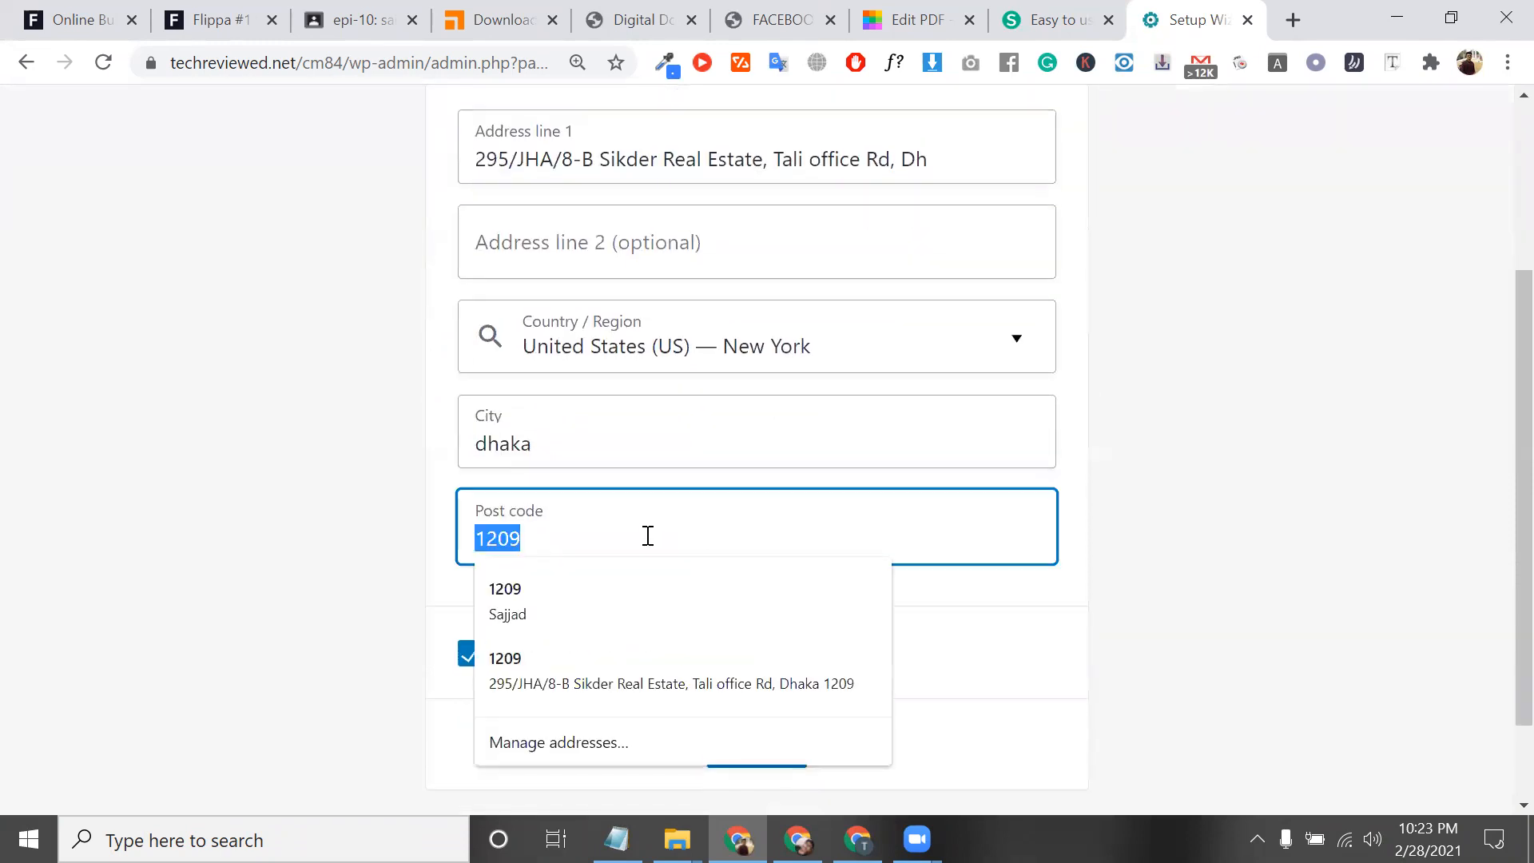
pyautogui.click(1260, 367)
pyautogui.scroll(-1, 934, 689)
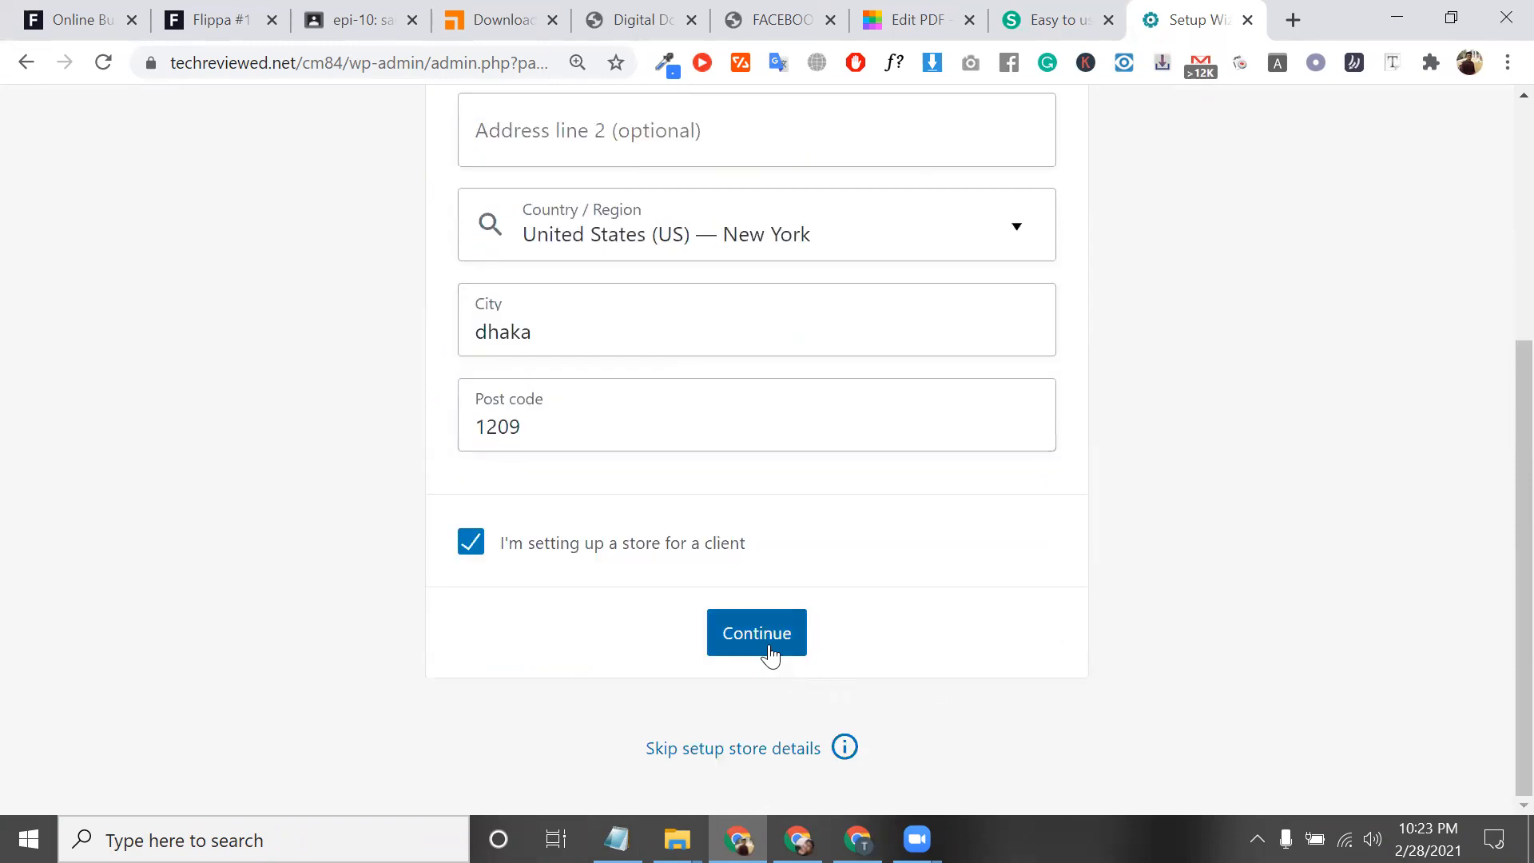
pyautogui.doubleClick(626, 432)
pyautogui.scroll(4, 626, 431)
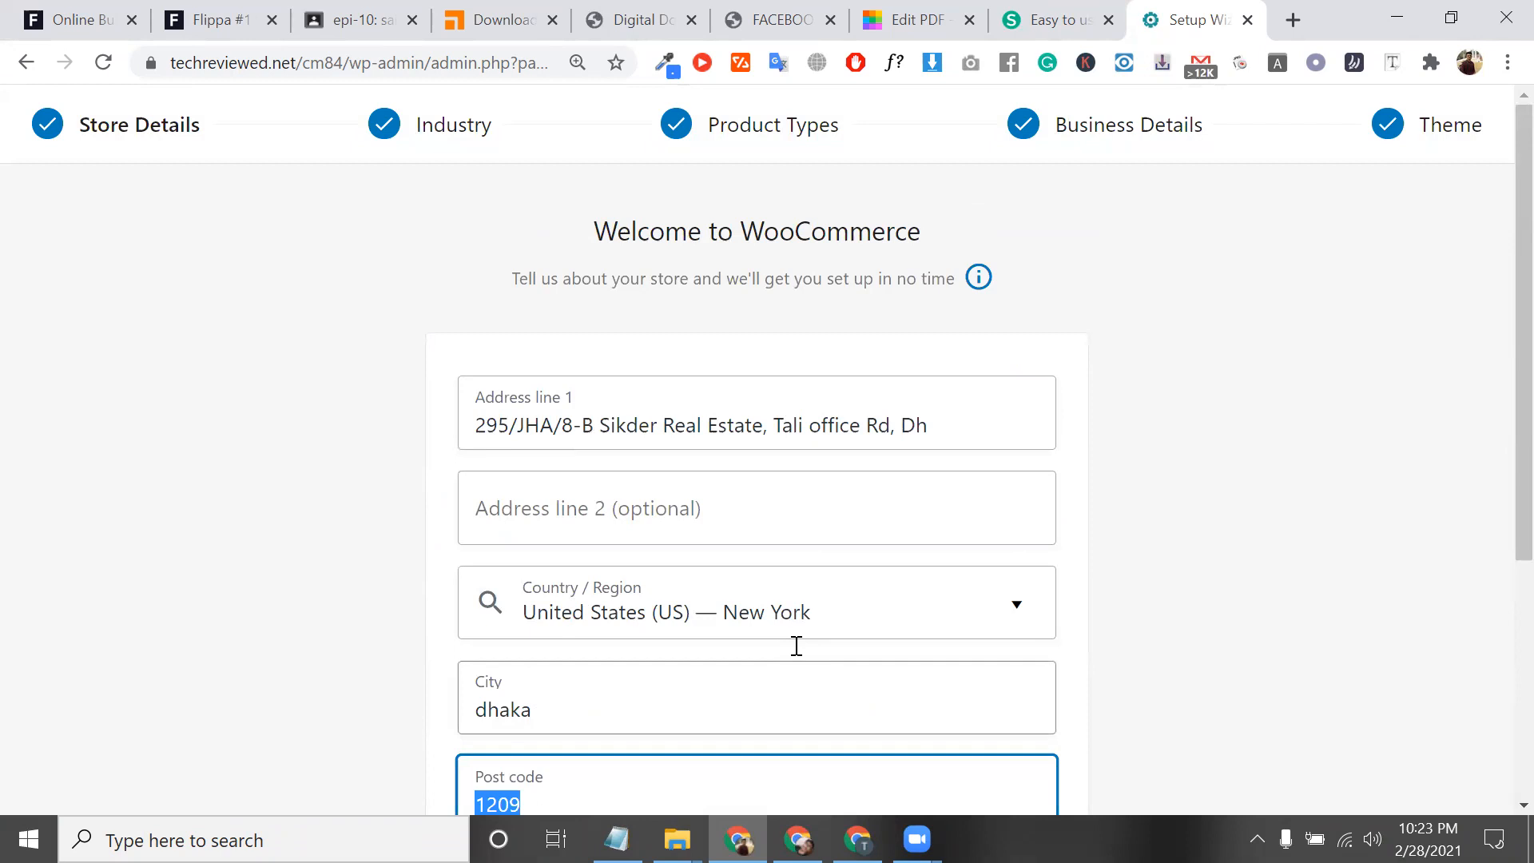
pyautogui.hotkey('alt', 'Tab')
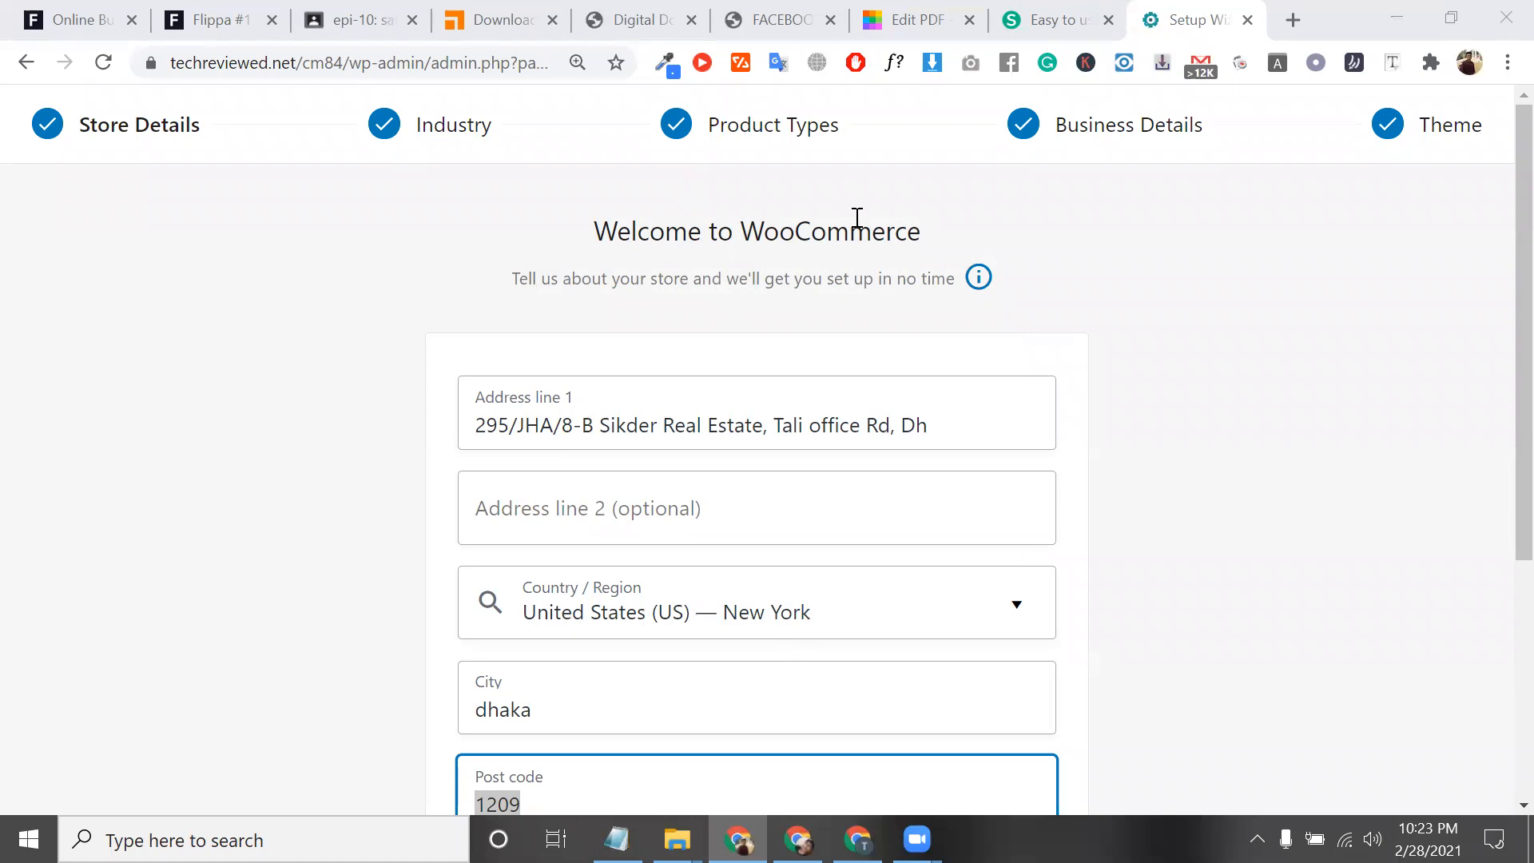
pyautogui.scroll(-5, 688, 410)
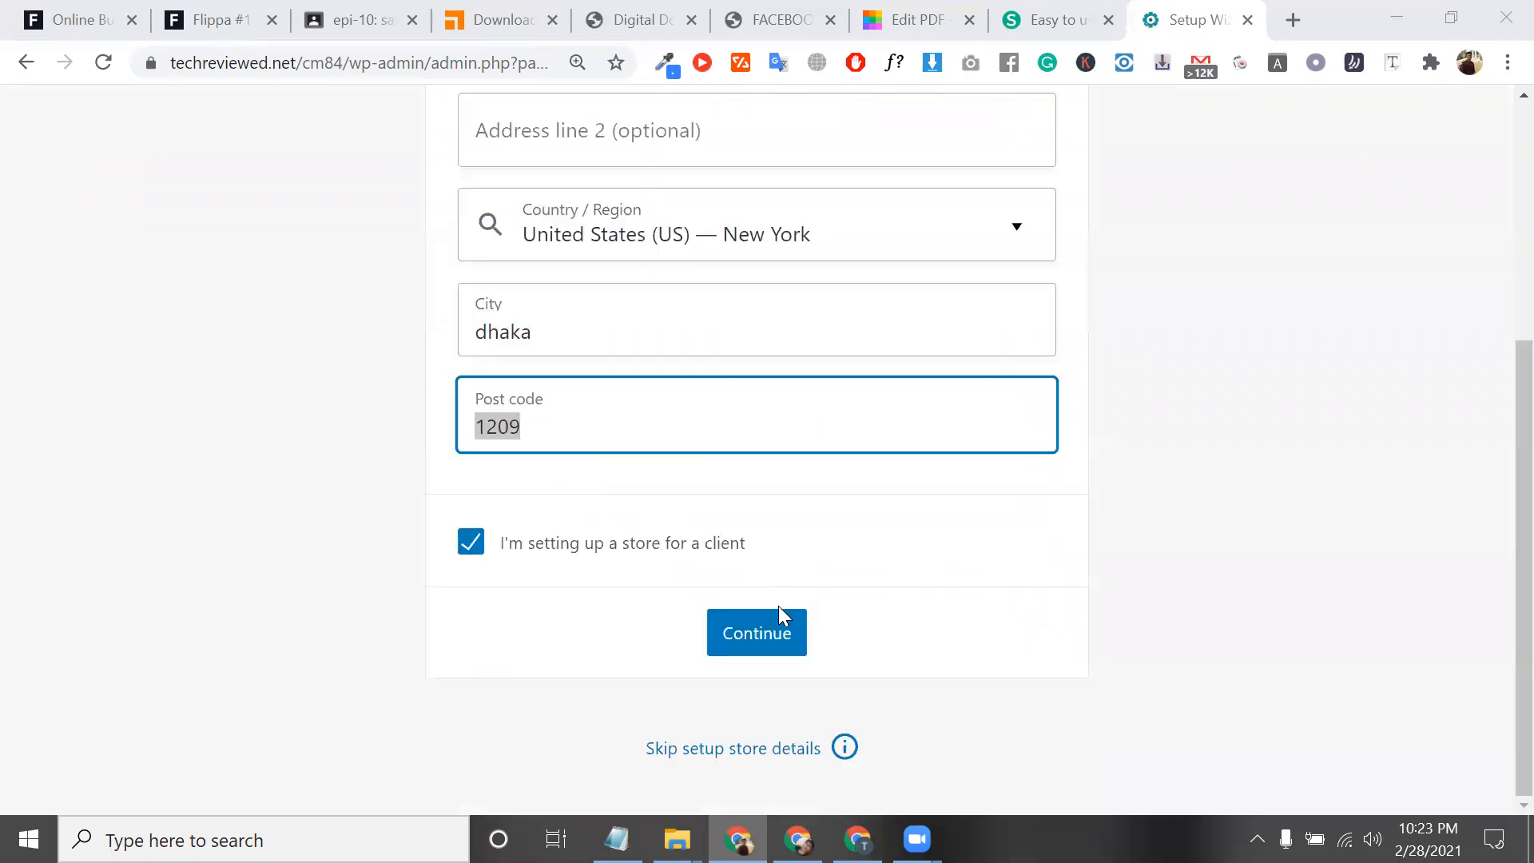
pyautogui.scroll(5, 883, 483)
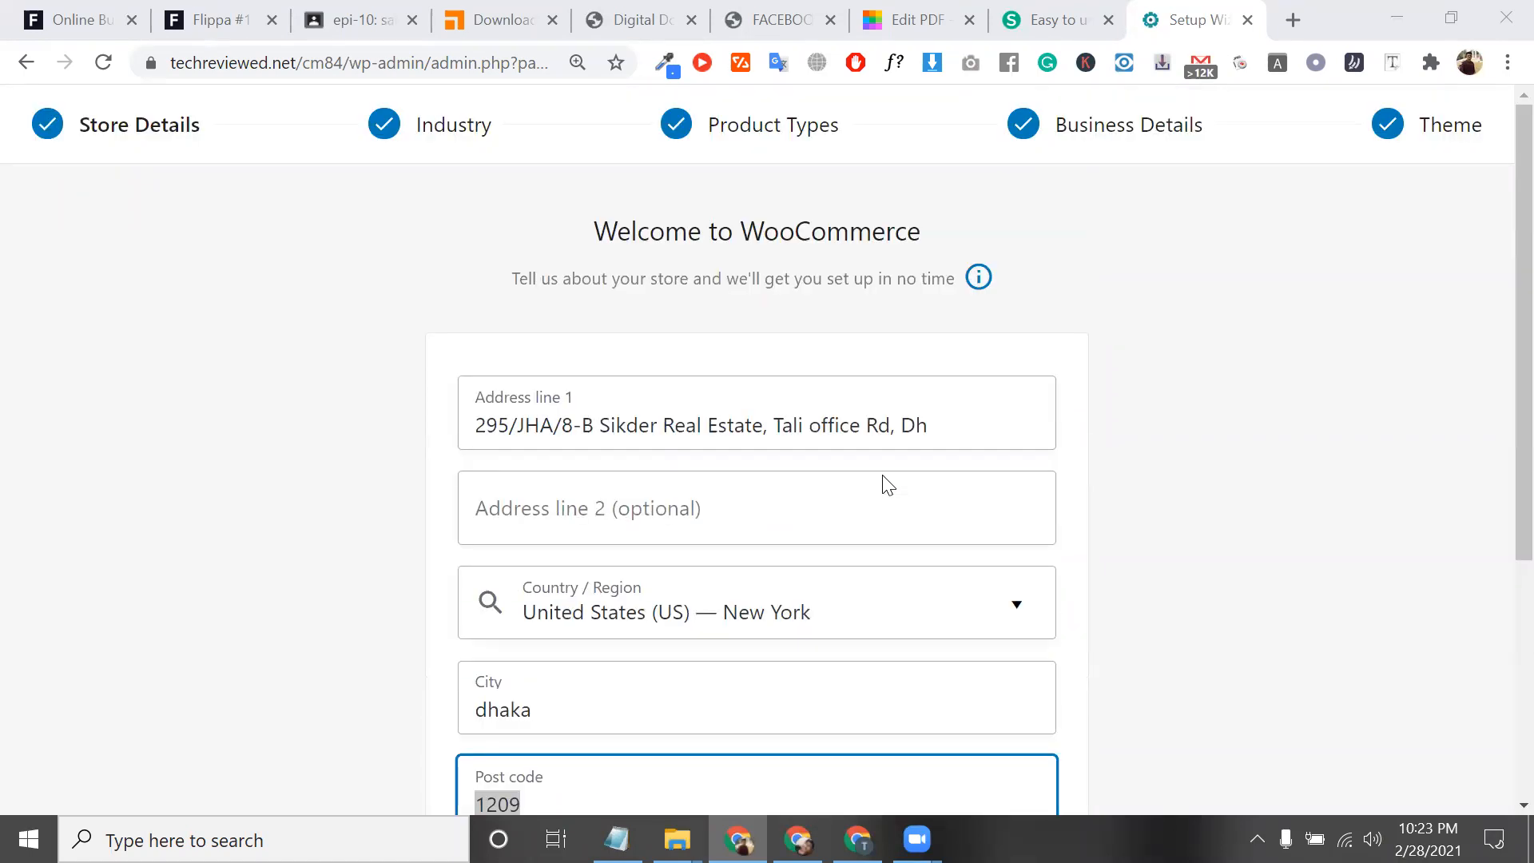
pyautogui.scroll(-2, 883, 483)
pyautogui.doubleClick(680, 286)
pyautogui.tripleClick(679, 286)
pyautogui.scroll(-3, 680, 286)
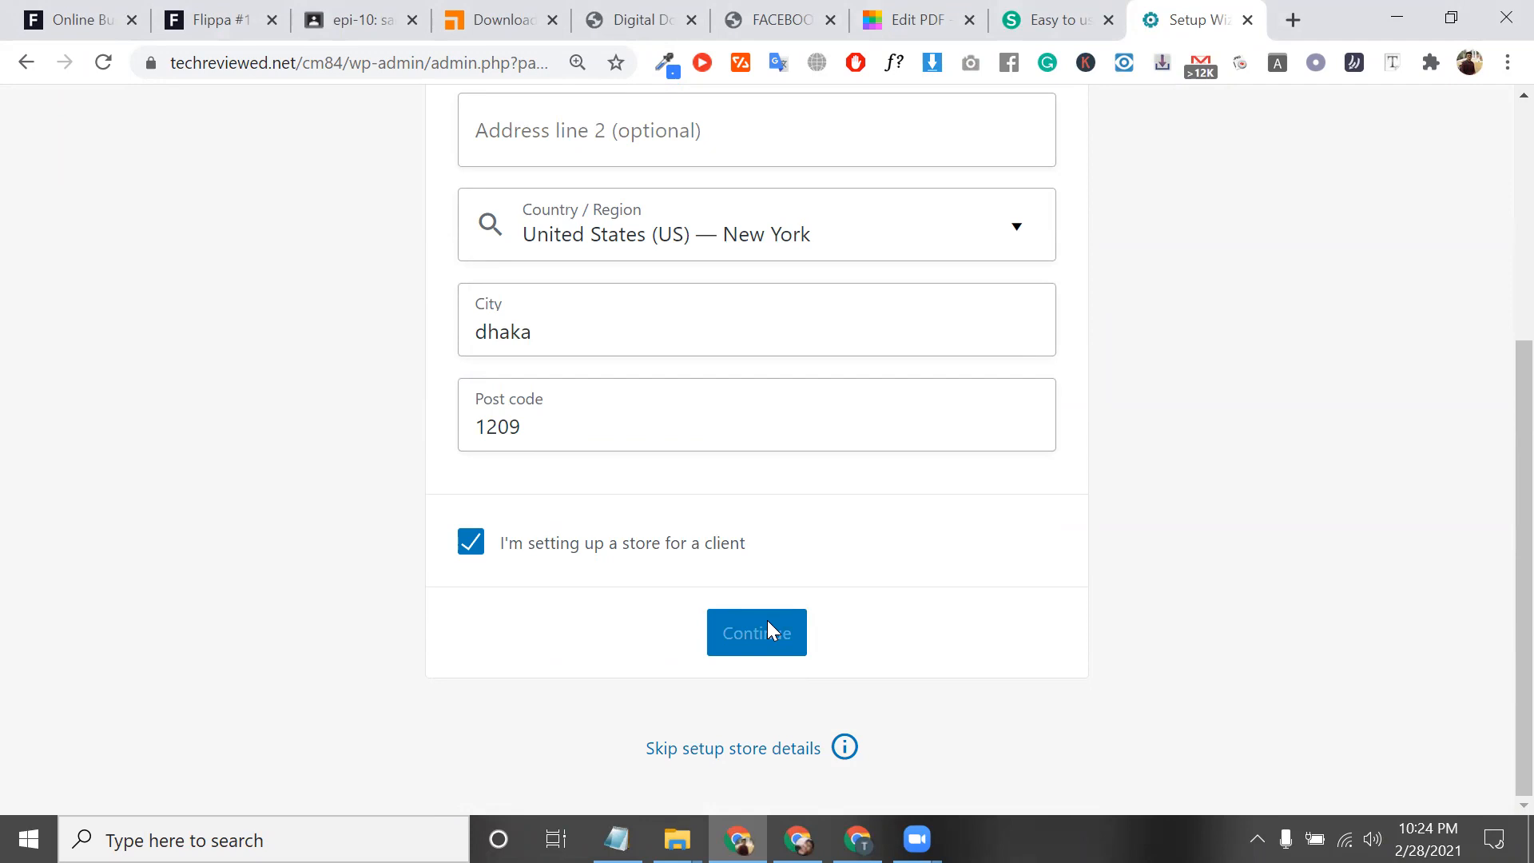
# Step: Continue to the Industry page of the setup wizard to view its options and return to WooCommerce Home
pyautogui.click(768, 627)
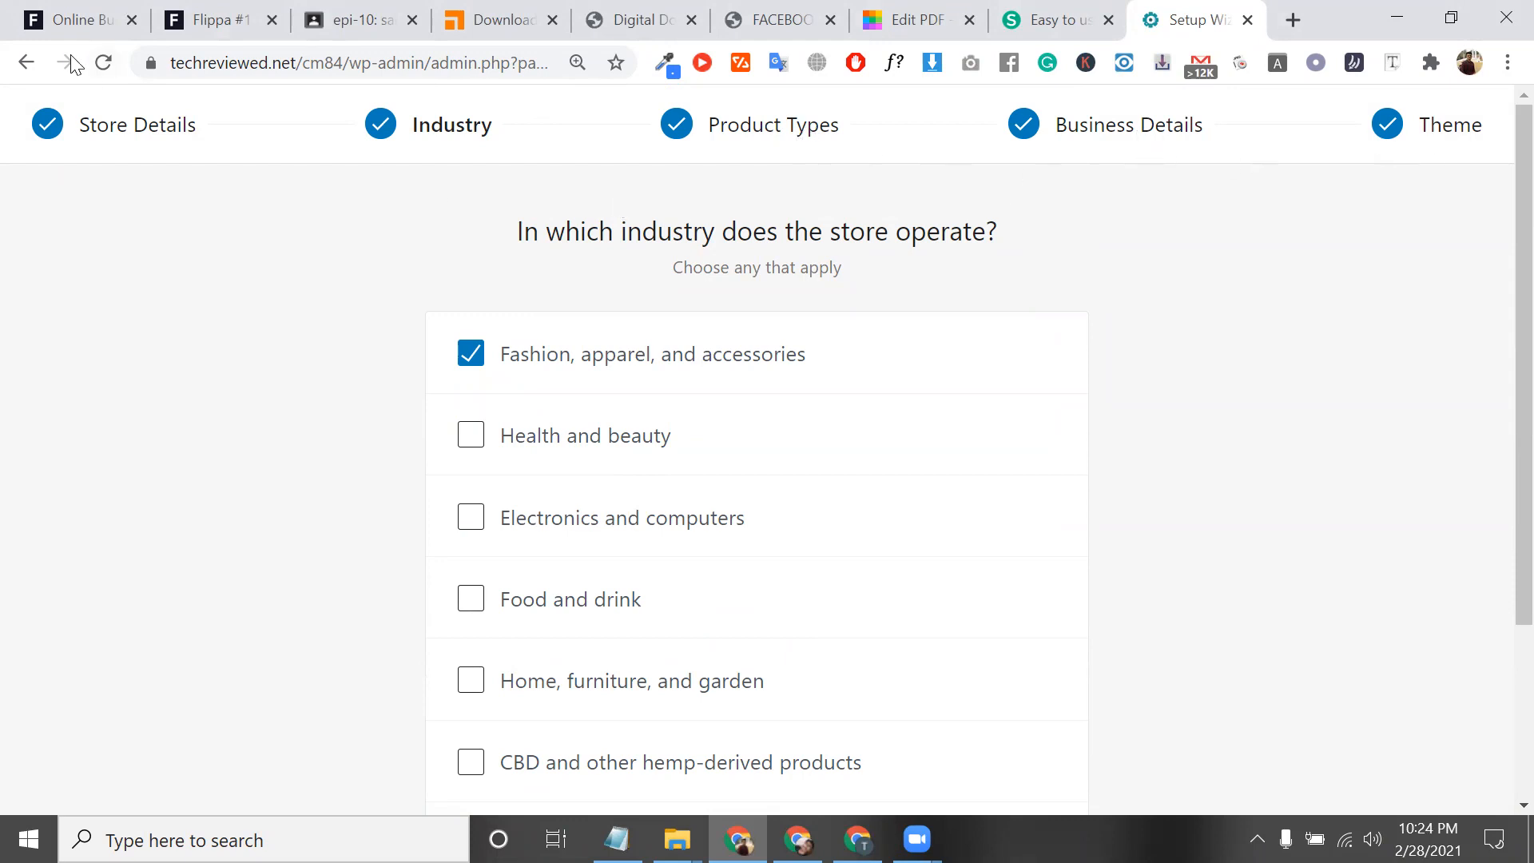
pyautogui.click(26, 63)
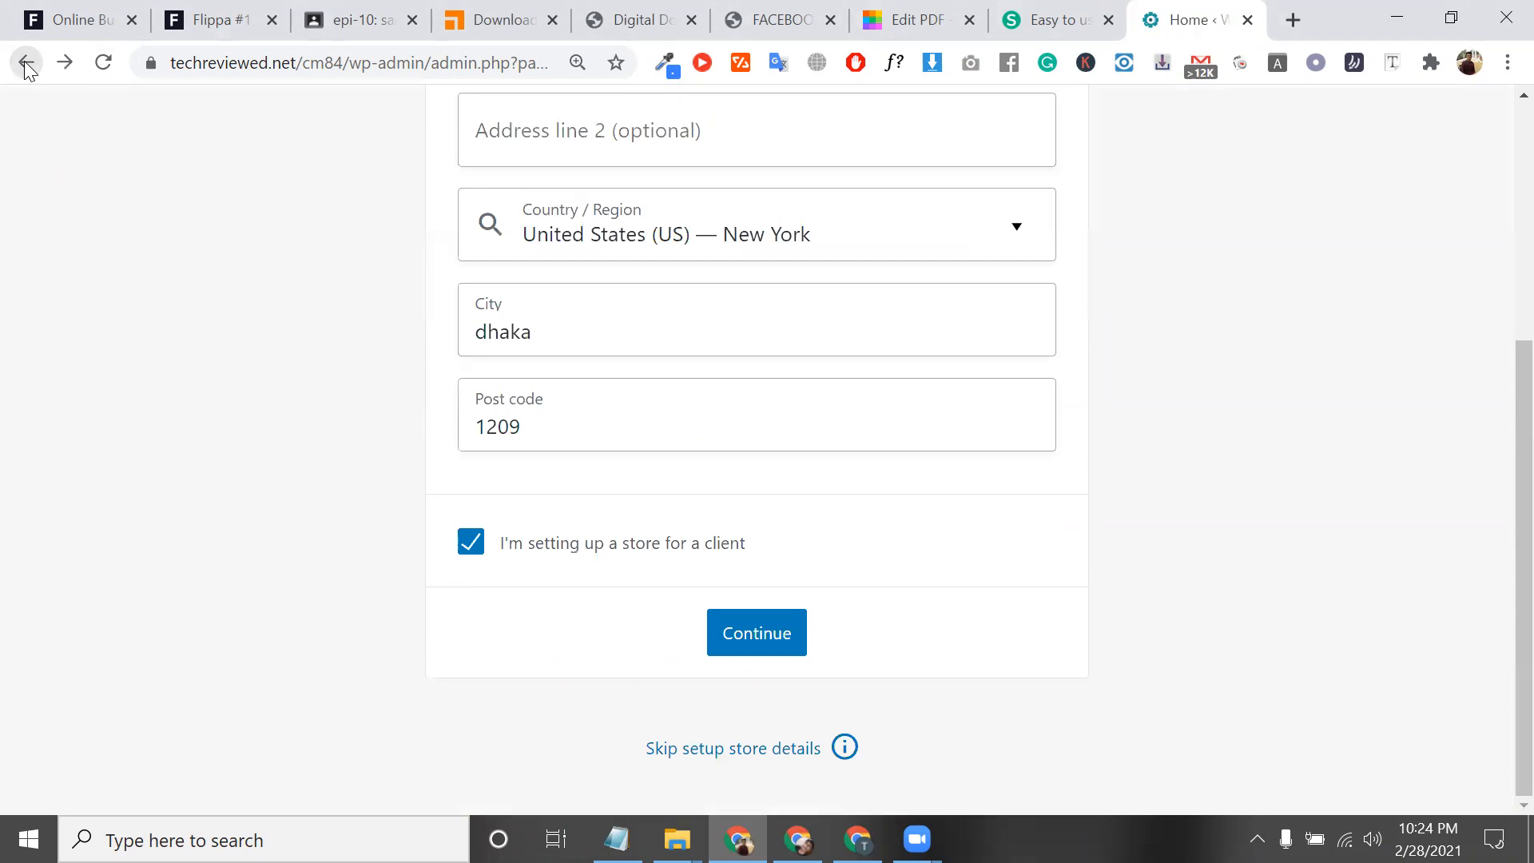
pyautogui.click(26, 64)
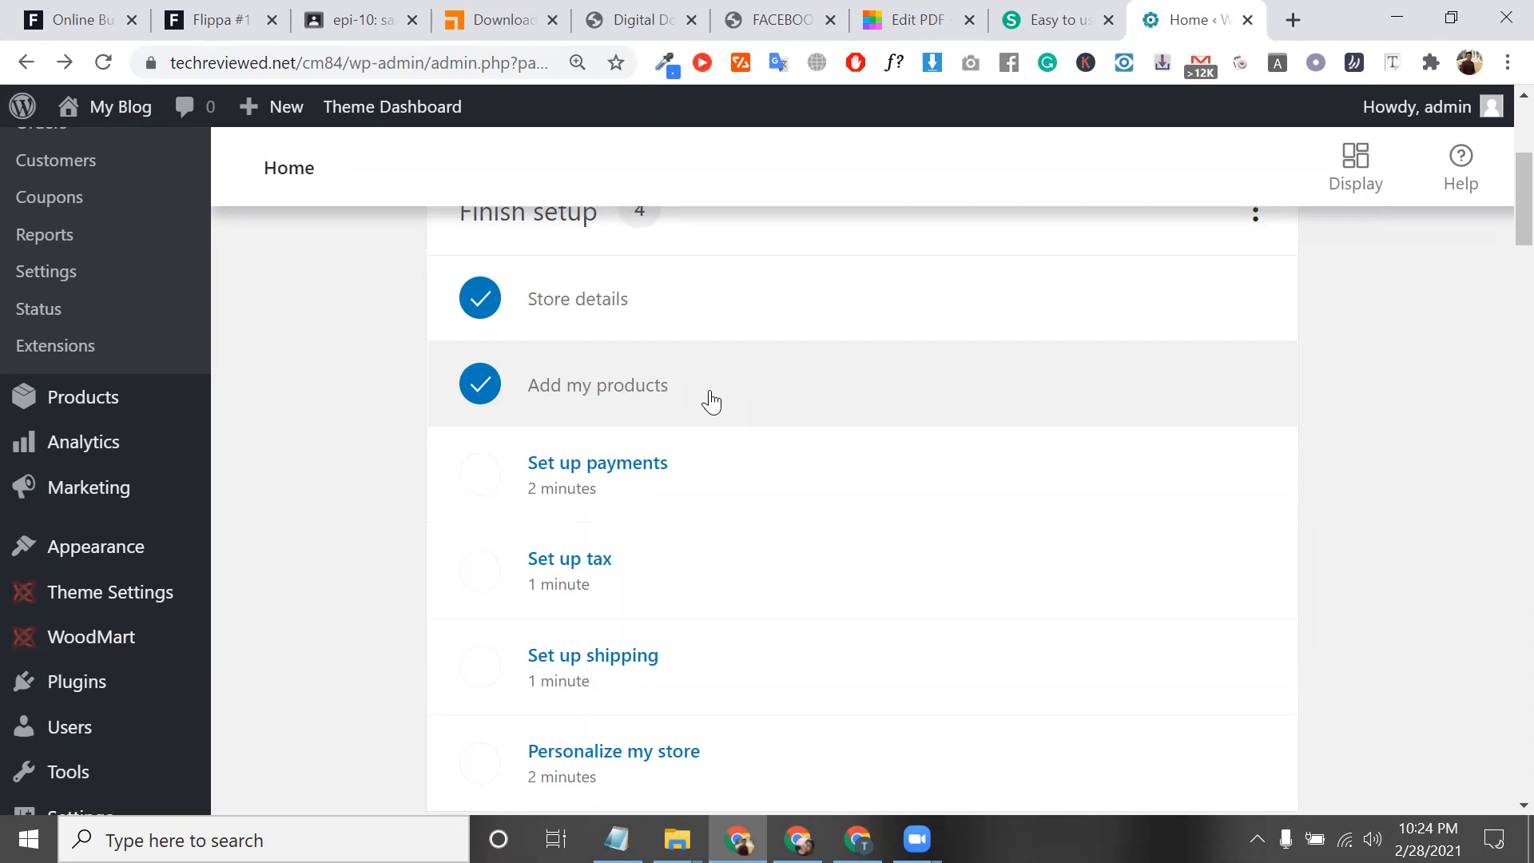
# Step: Review the payments, tax, shipping and store personalization tasks in the Finish setup checklist
pyautogui.scroll(-1, 711, 401)
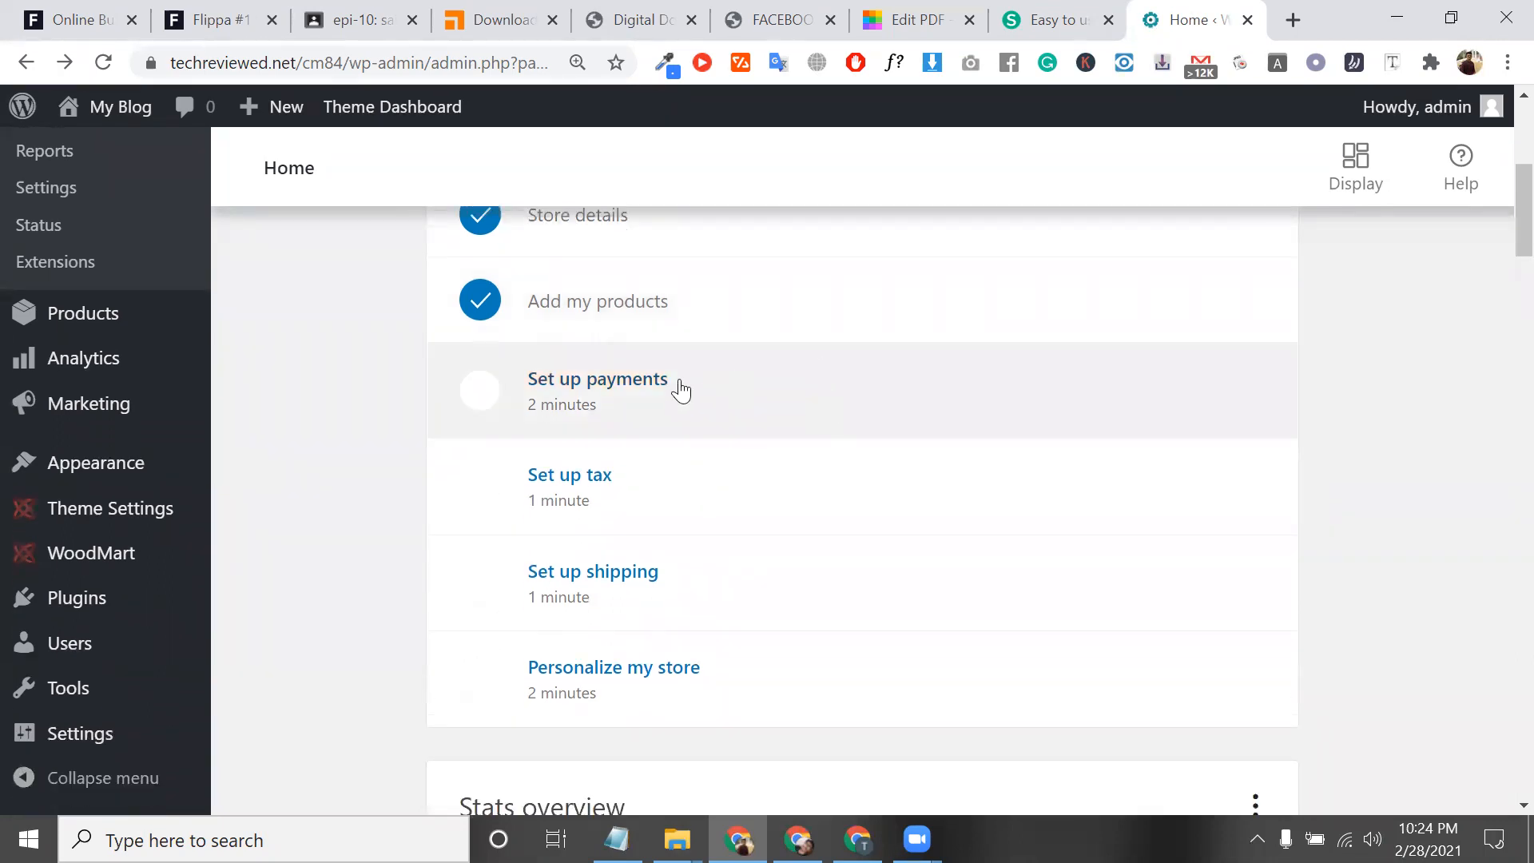
pyautogui.scroll(-1, 680, 390)
pyautogui.scroll(2, 695, 408)
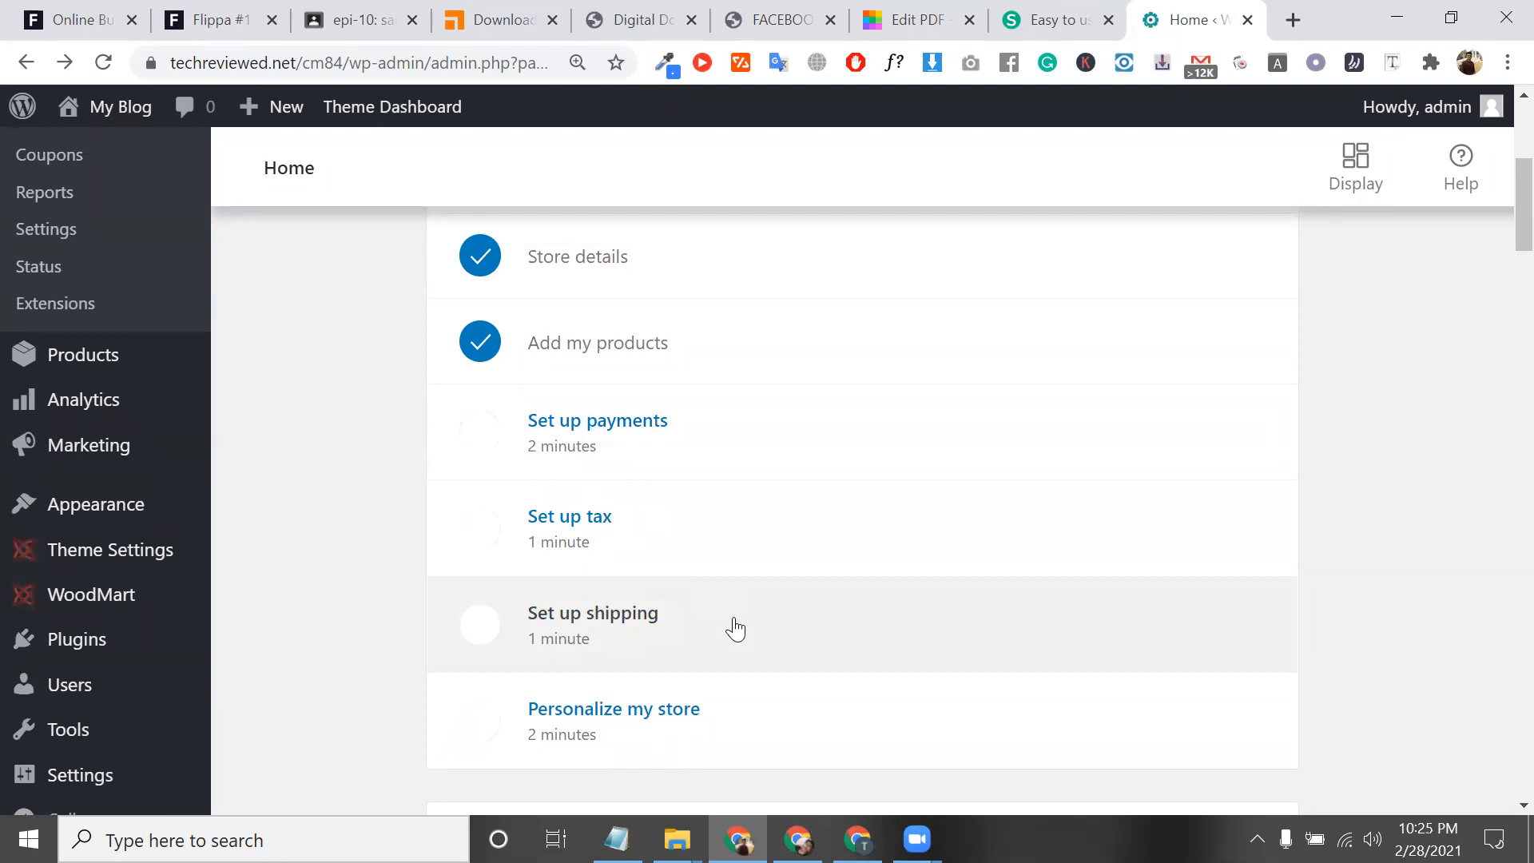
pyautogui.scroll(-1, 734, 630)
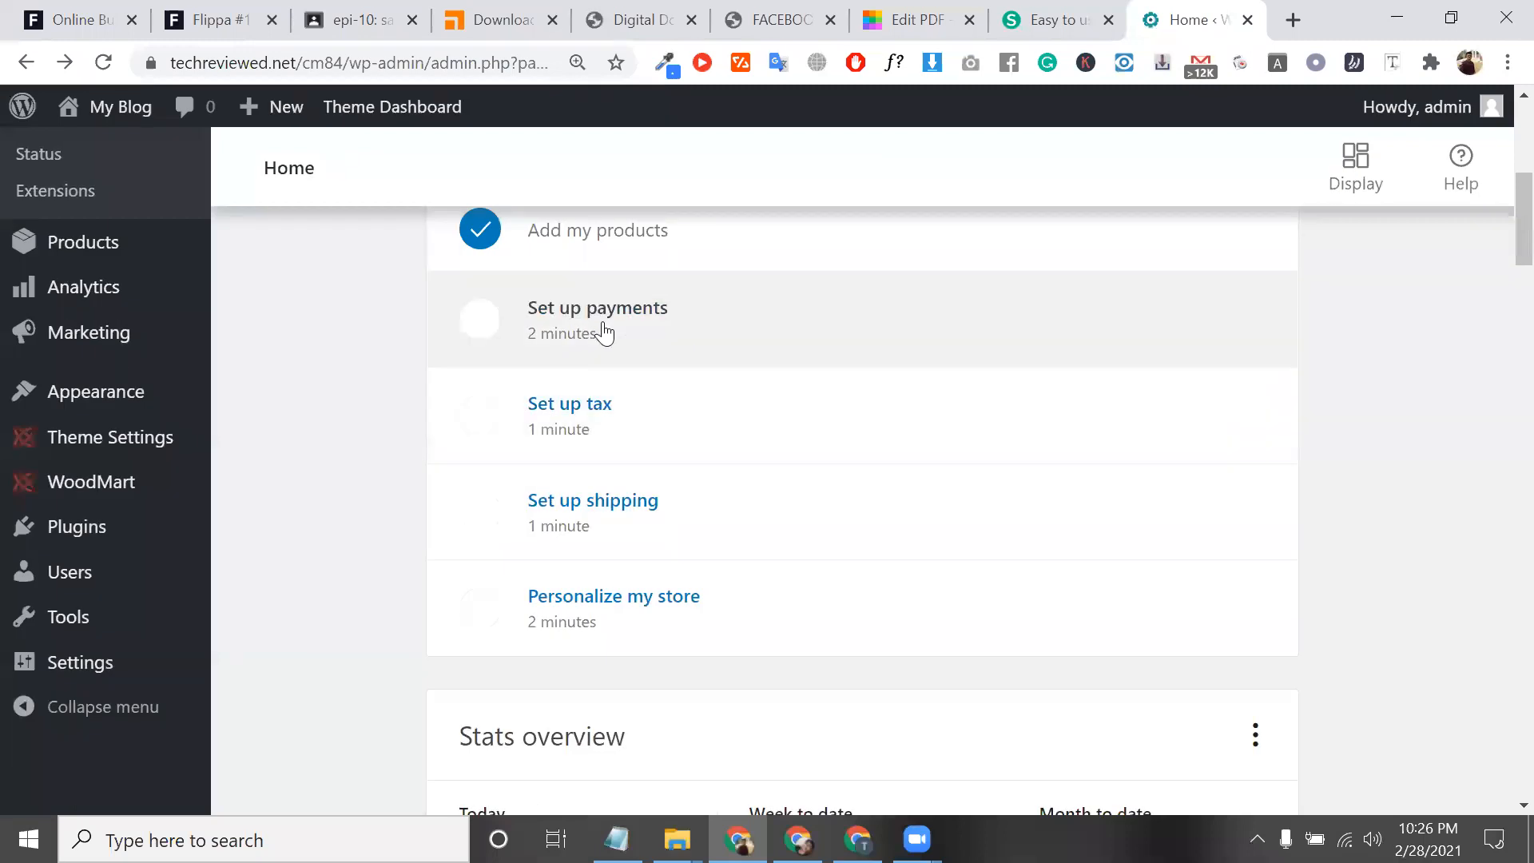
pyautogui.scroll(2, 605, 333)
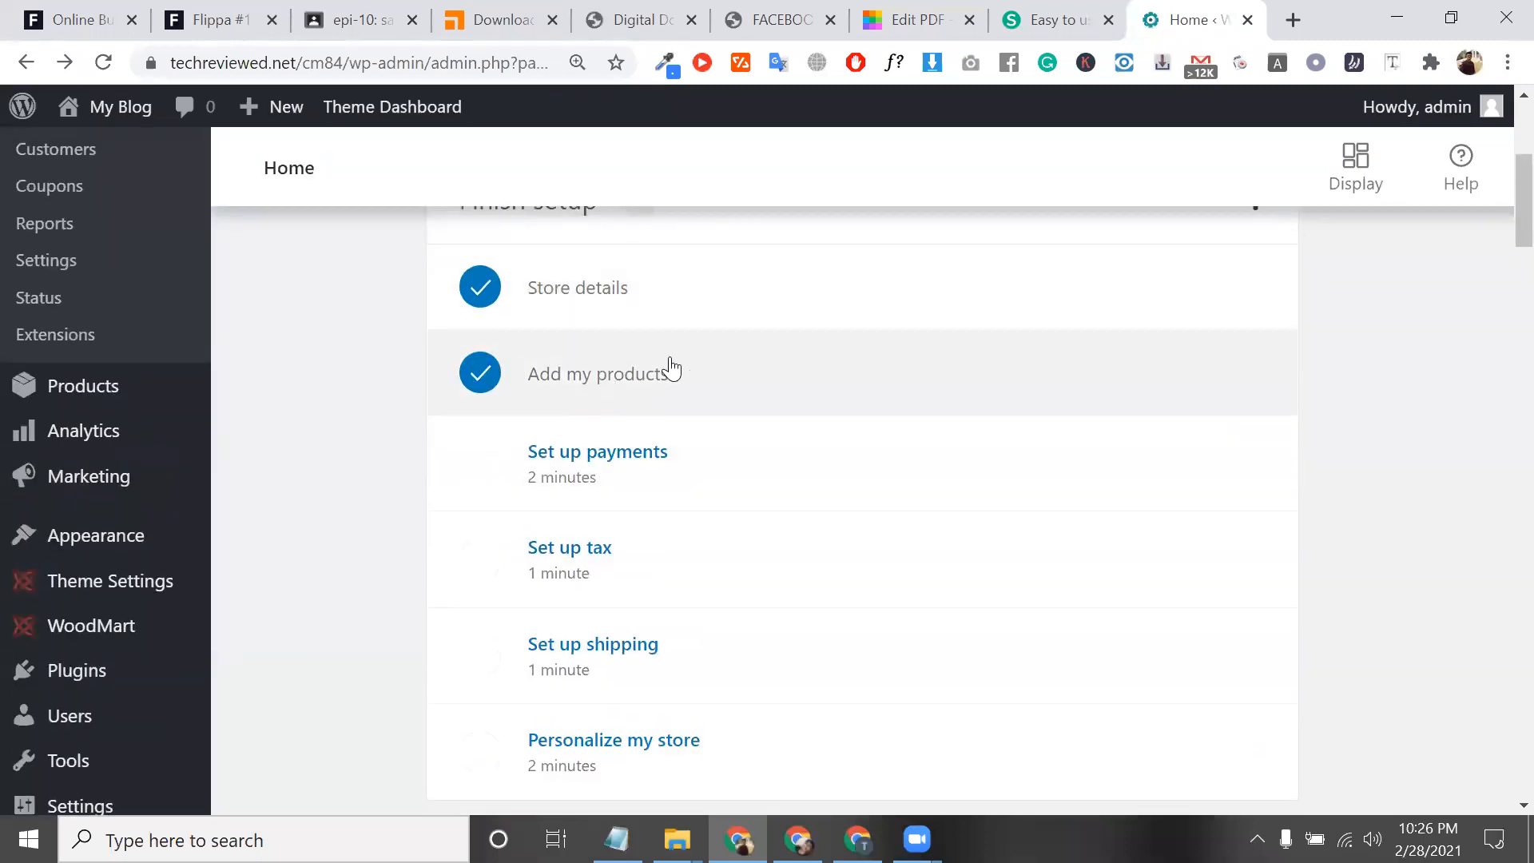
pyautogui.scroll(-2, 670, 369)
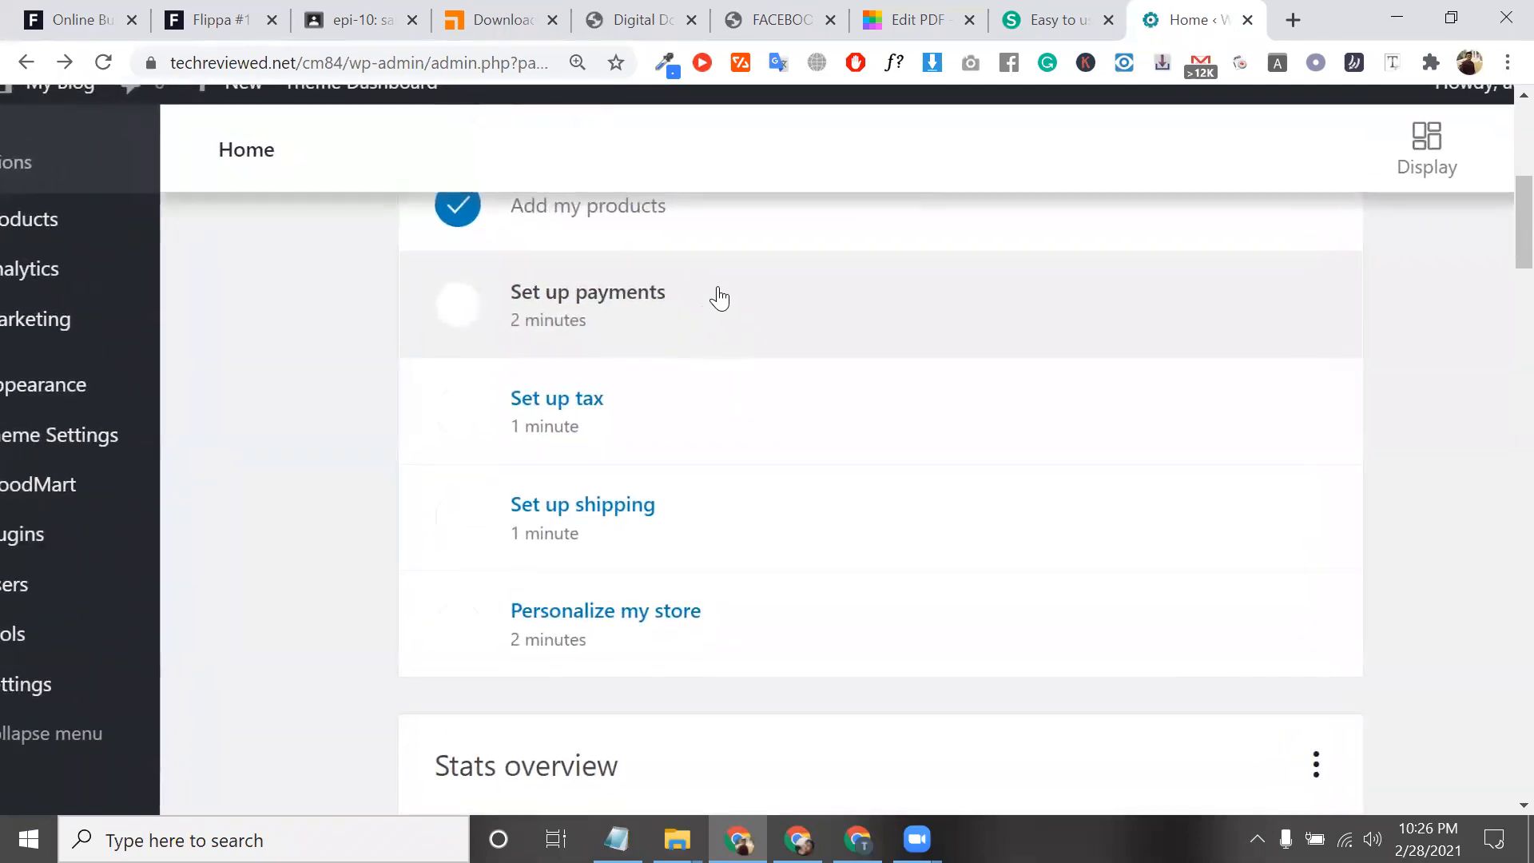
# Step: Switch to the untitled Notepad note, add a run of blank lines below "SendPulse review", and place the cursor among them
pyautogui.hotkey('alt', 'Tab')
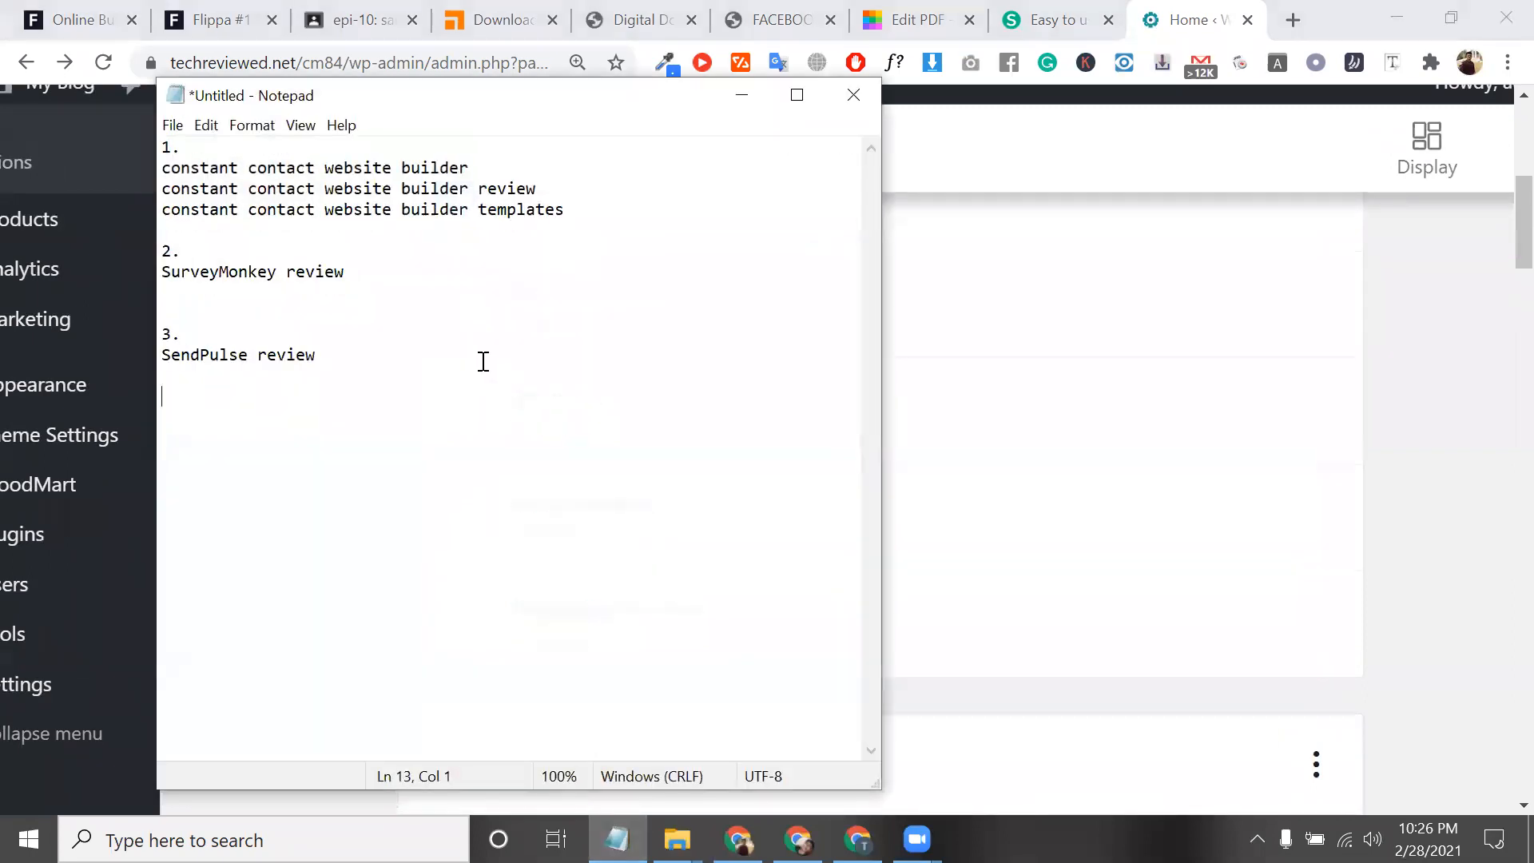
pyautogui.press('Return')
pyautogui.press('Return')
pyautogui.press('Return')
pyautogui.press('Return')
pyautogui.press('Return')
pyautogui.press('Return')
pyautogui.press('Return')
pyautogui.press('Return')
pyautogui.press('Return')
pyautogui.press('Return')
pyautogui.press('Return')
pyautogui.press('Return')
pyautogui.press('Return')
pyautogui.press('Return')
pyautogui.press('Return')
pyautogui.press('Return')
pyautogui.press('Return')
pyautogui.press('Return')
pyautogui.press('Return')
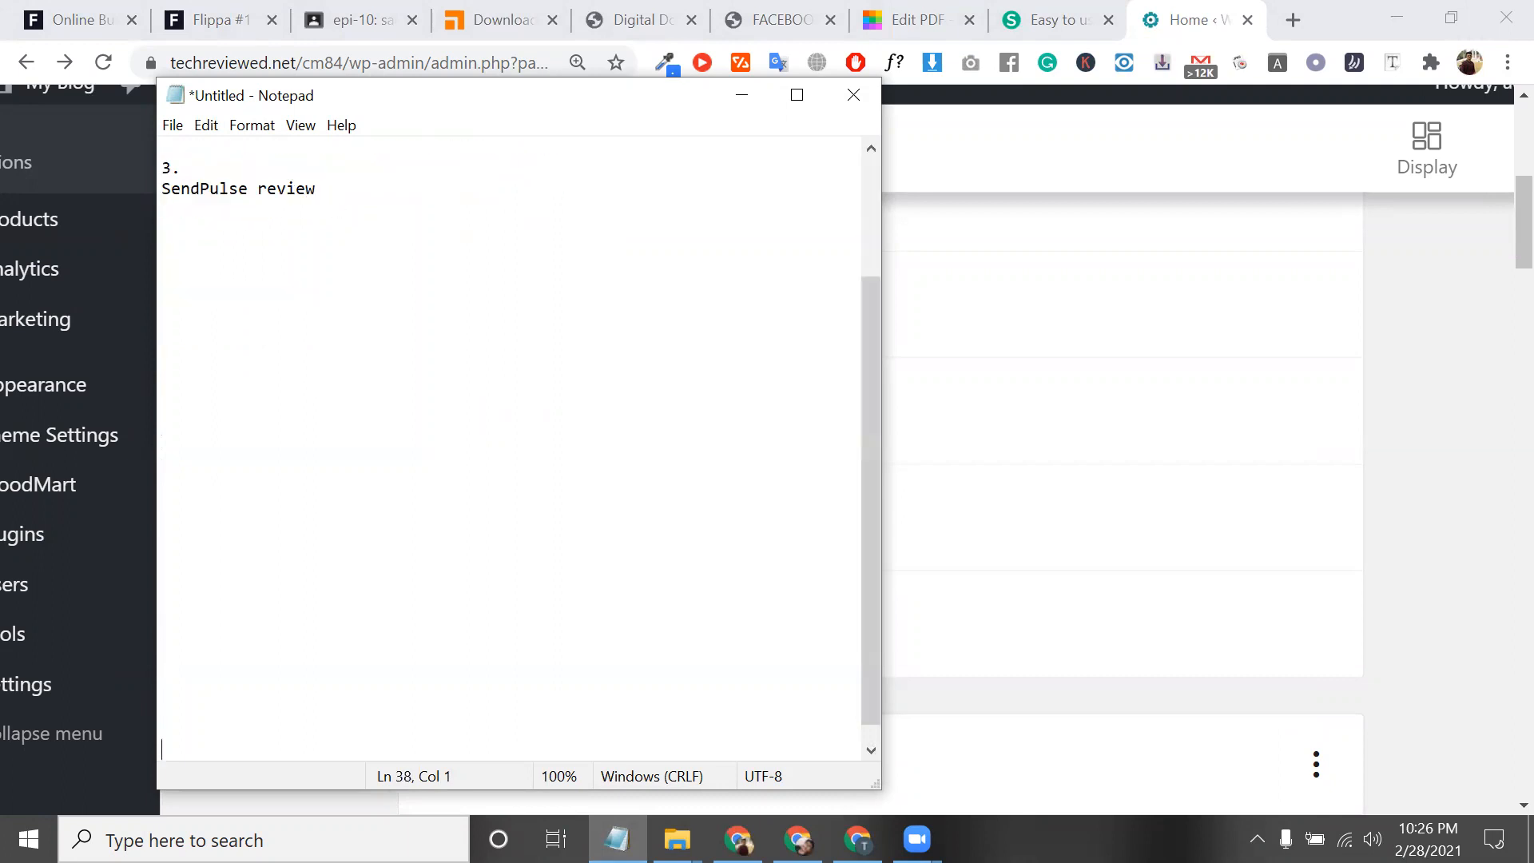
pyautogui.click(338, 308)
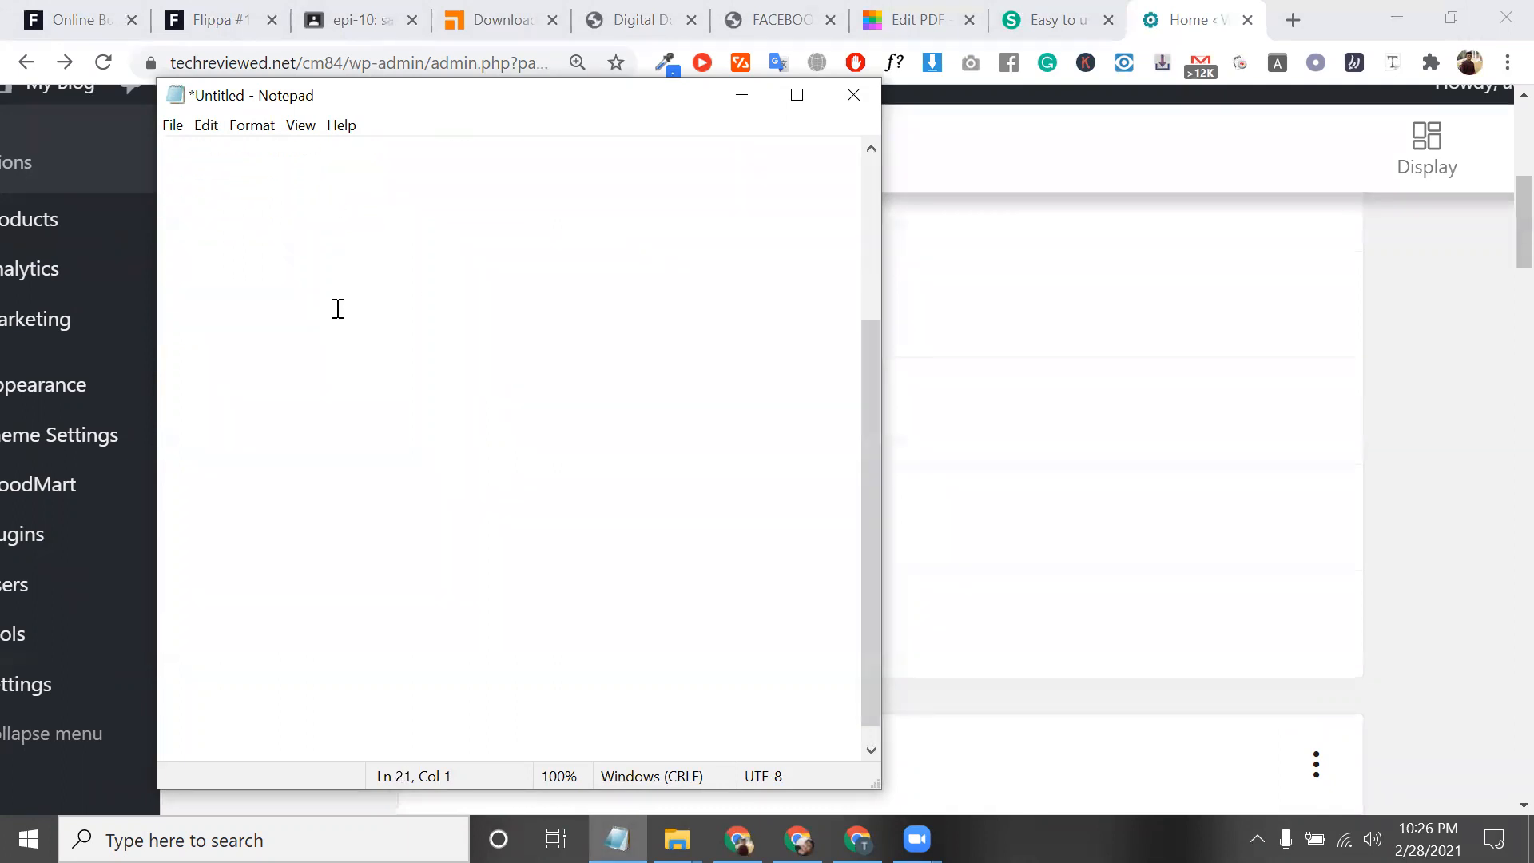
# Step: Write two notes on separate lines, "*all about payment gateway" and "* all about tax & shipping calculation", and select both
pyautogui.write('*all about payment gateway')
pyautogui.press('Return')
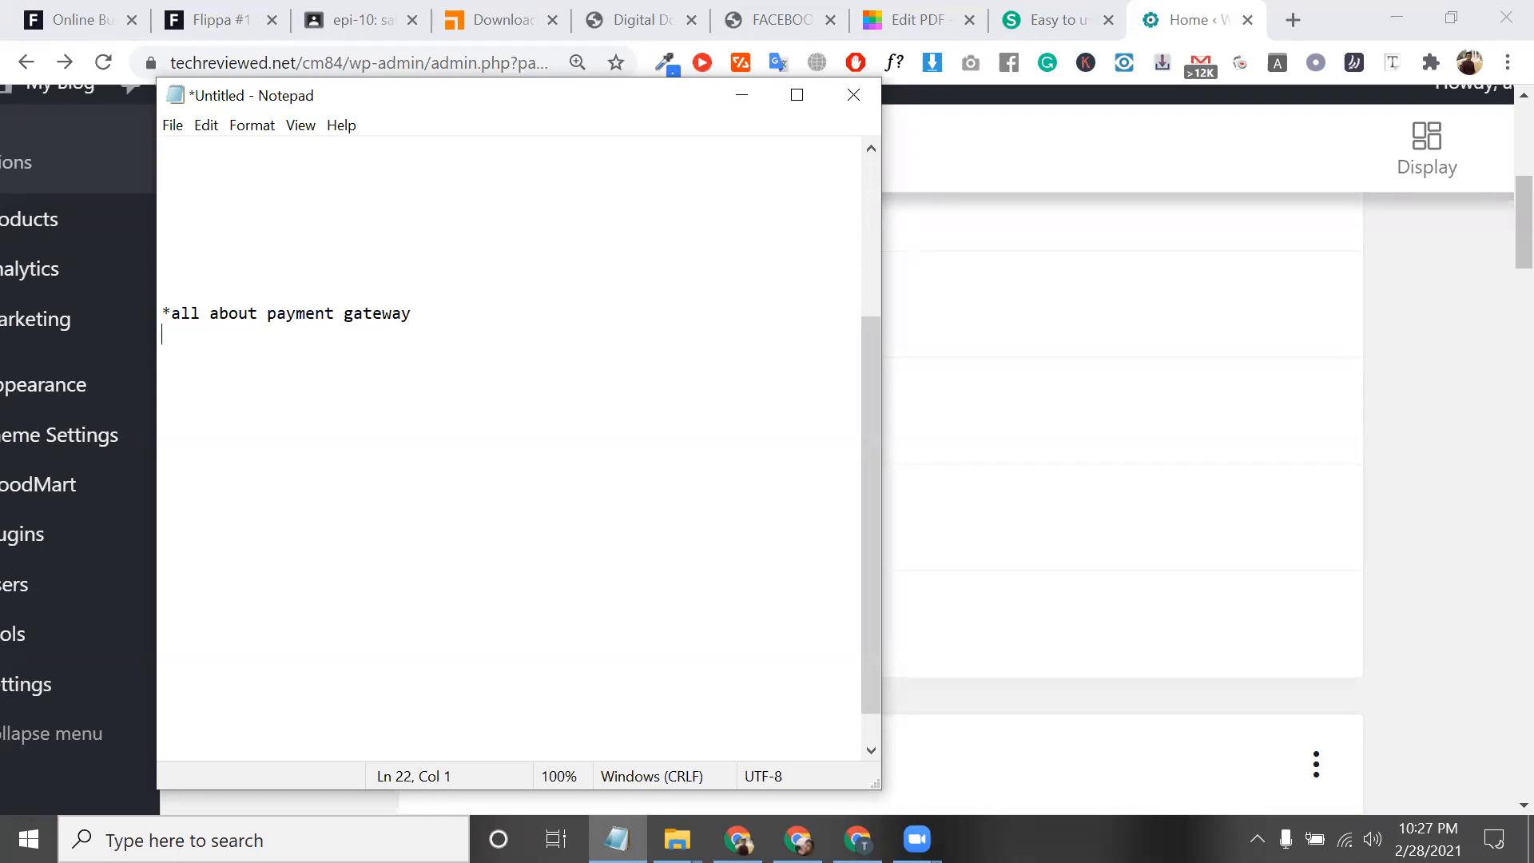
pyautogui.write('* all about tax & shipping ')
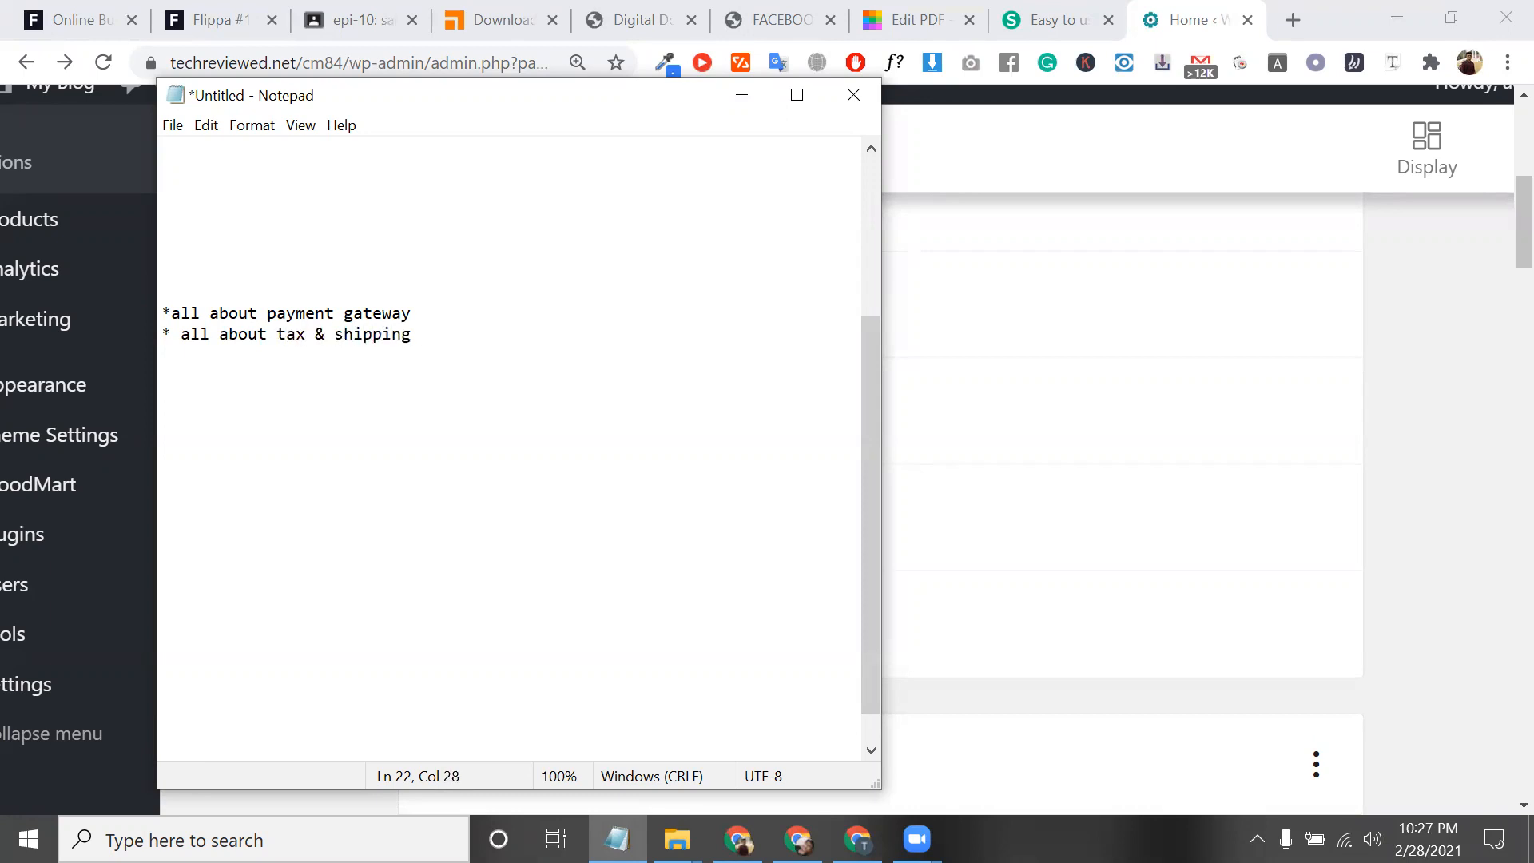
pyautogui.write('calcuti')
pyautogui.press('BackSpace')
pyautogui.press('BackSpace')
pyautogui.press('BackSpace')
pyautogui.write('ulation')
pyautogui.moveTo(577, 339); pyautogui.dragTo(171, 290)
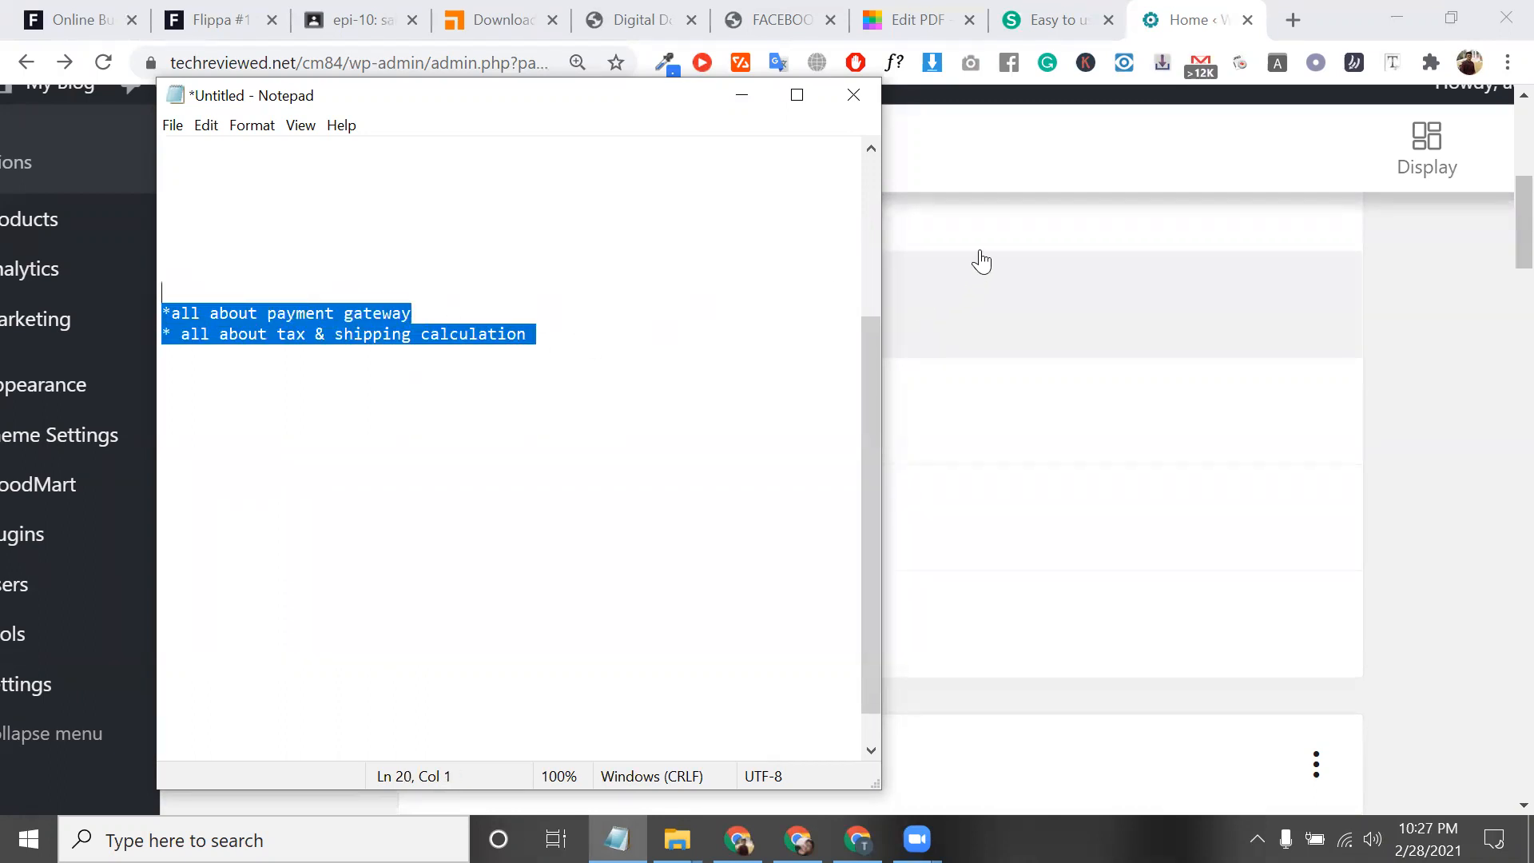
# Step: Return to WooCommerce Home in the browser and look over the Finish setup checklist and the Stats overview
pyautogui.click(1428, 317)
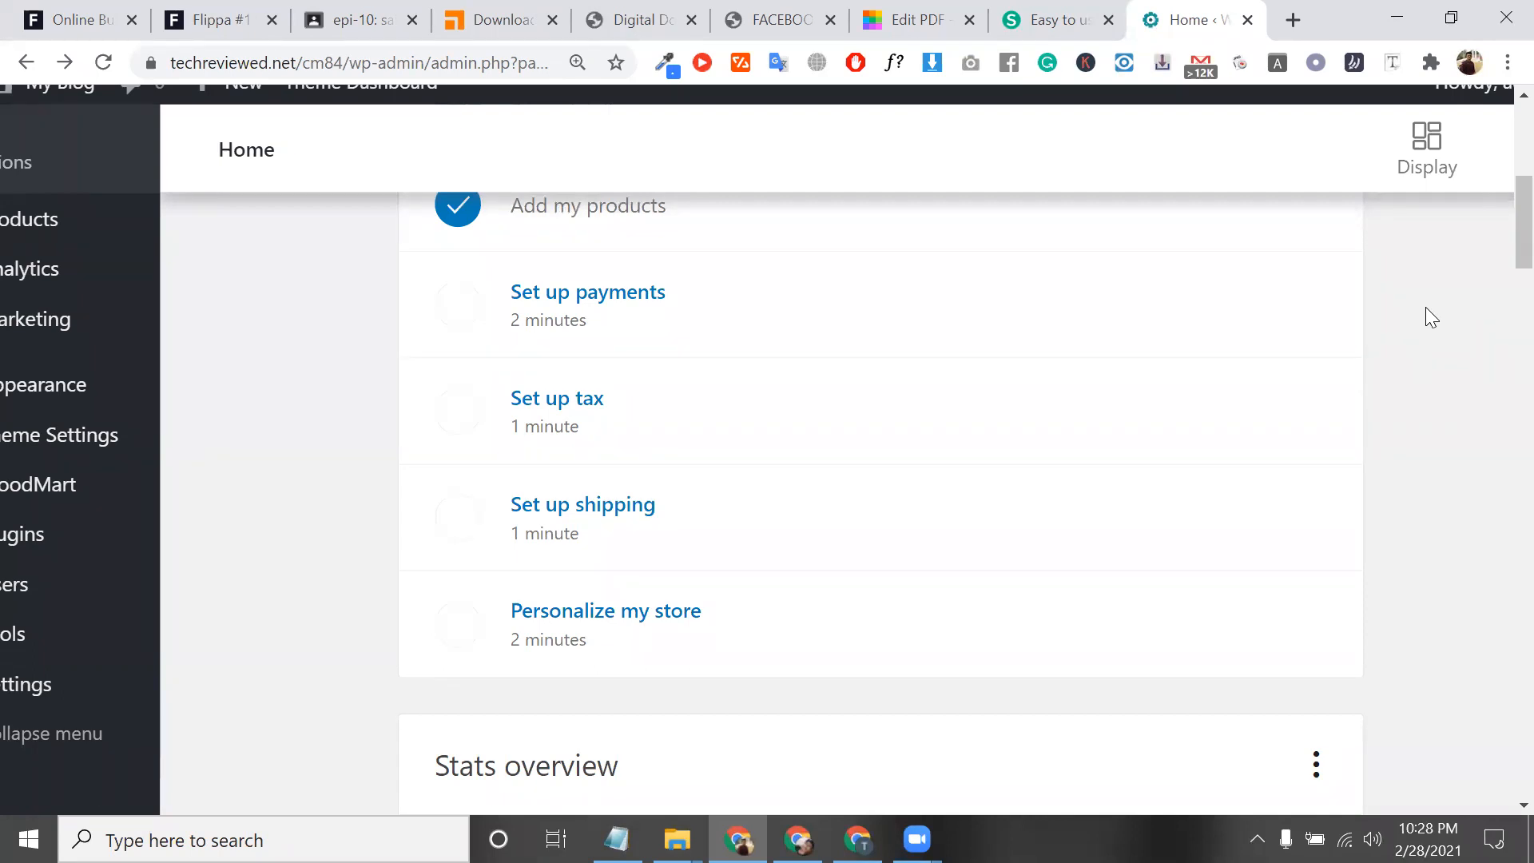
pyautogui.hotkey('ctrl', '-')
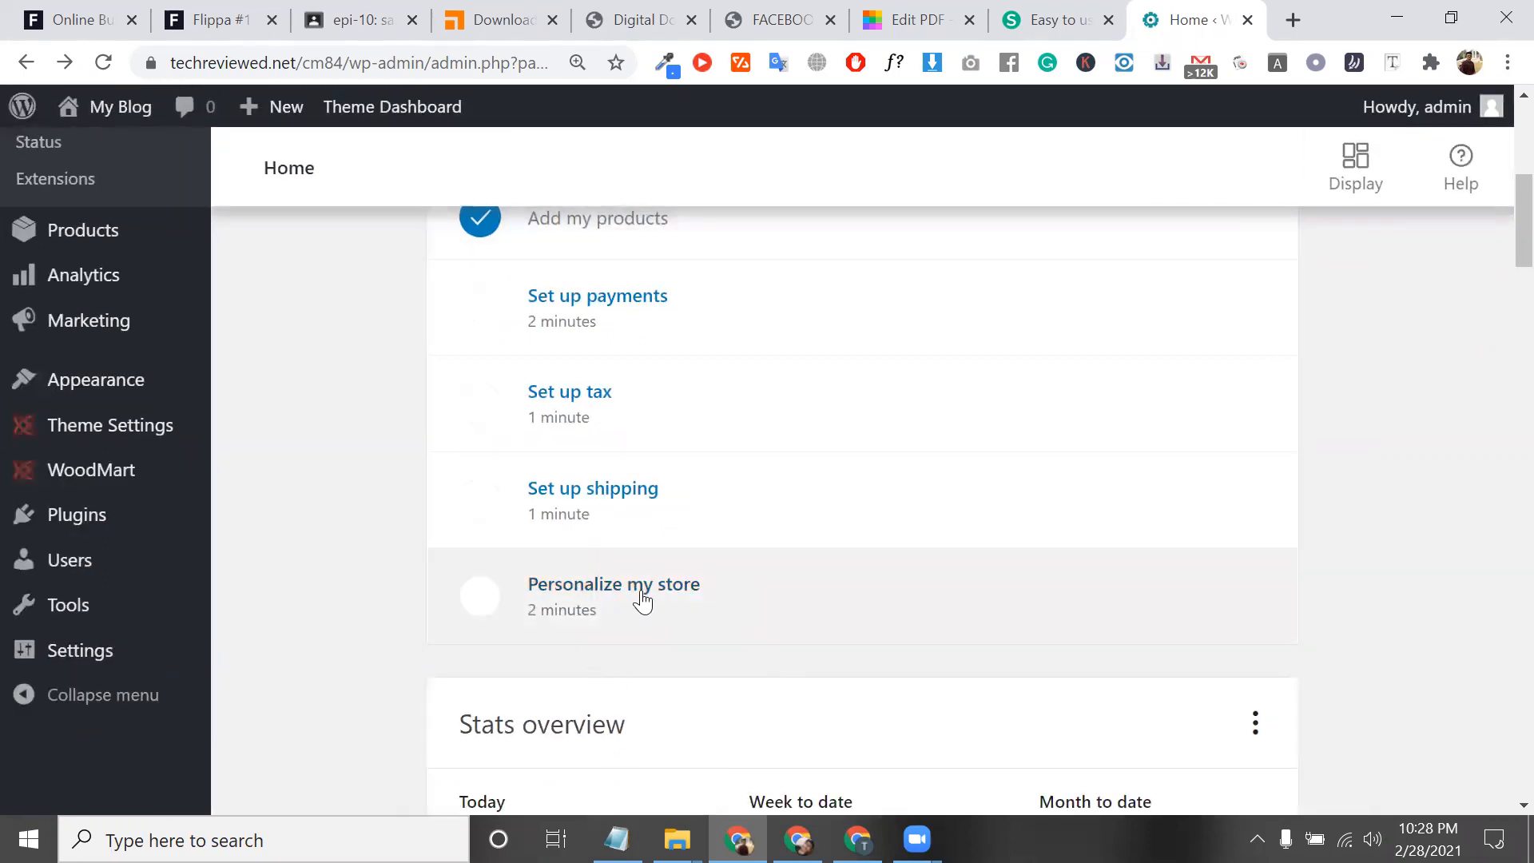
pyautogui.scroll(-3, 736, 597)
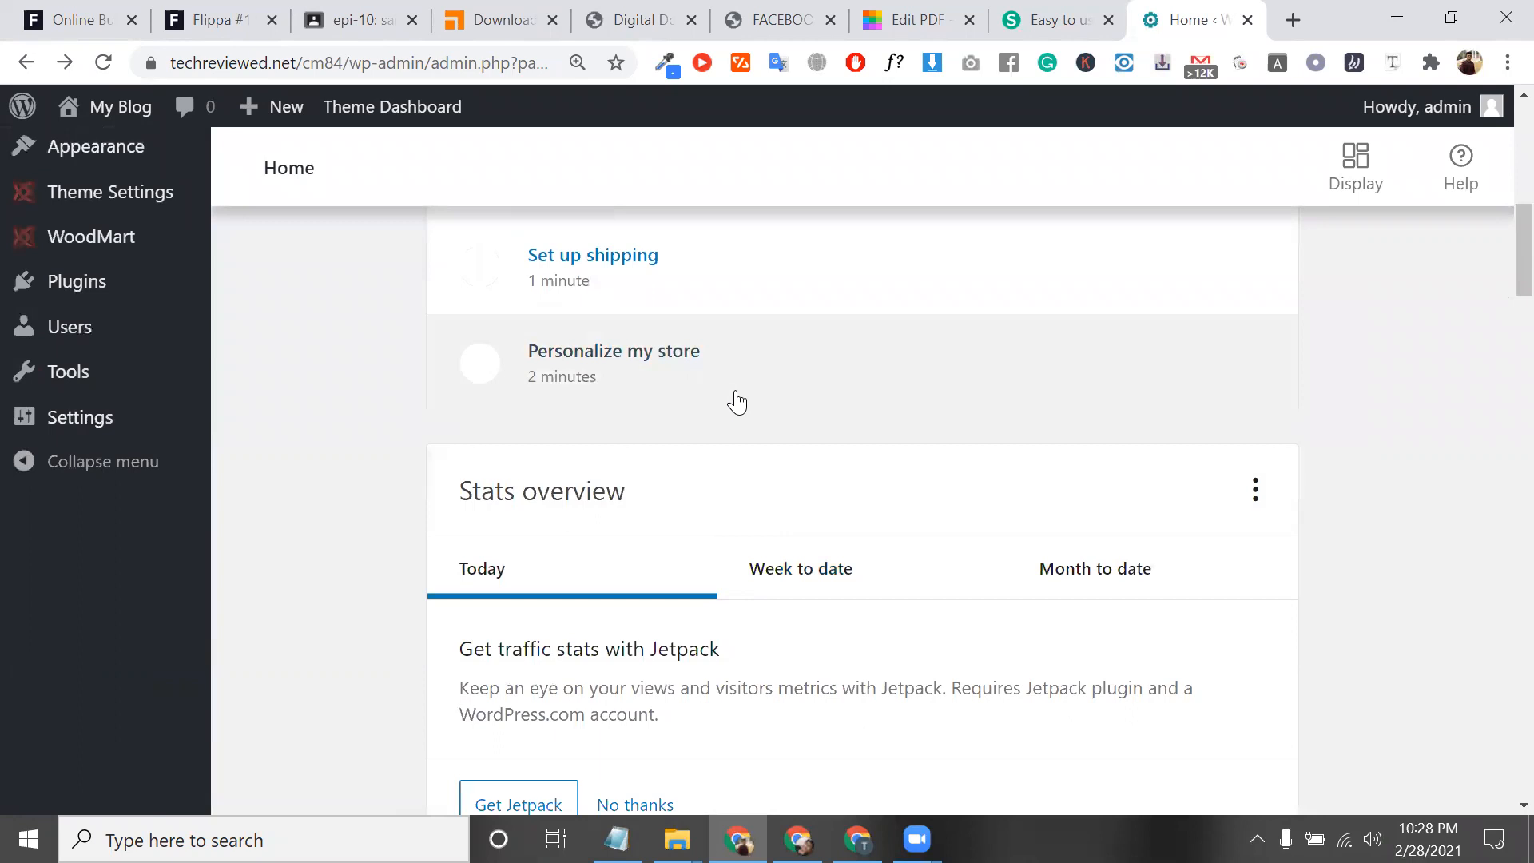
pyautogui.scroll(-3, 736, 402)
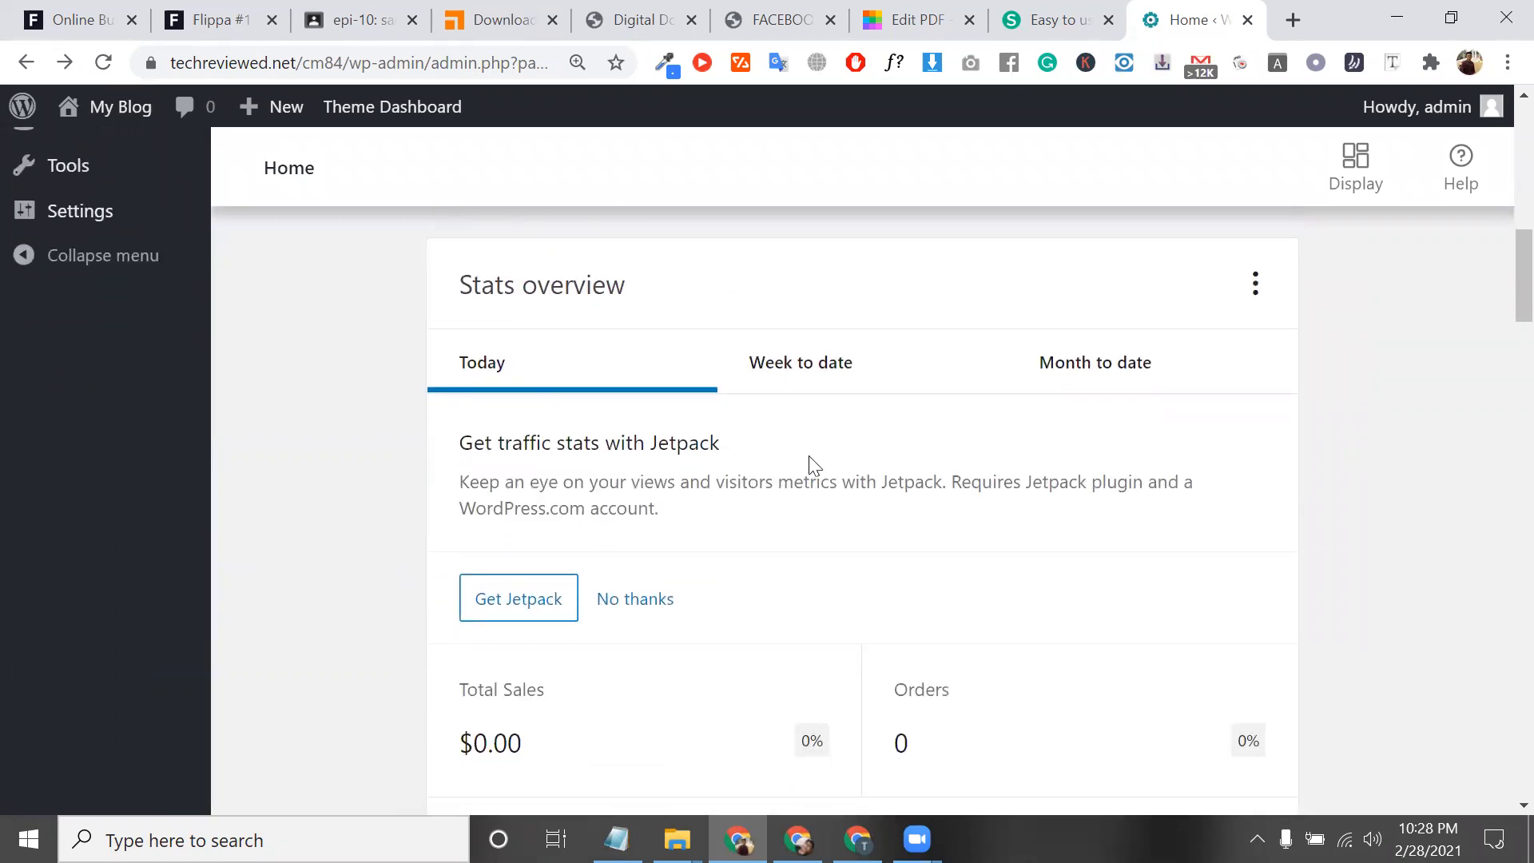
pyautogui.scroll(9, 809, 465)
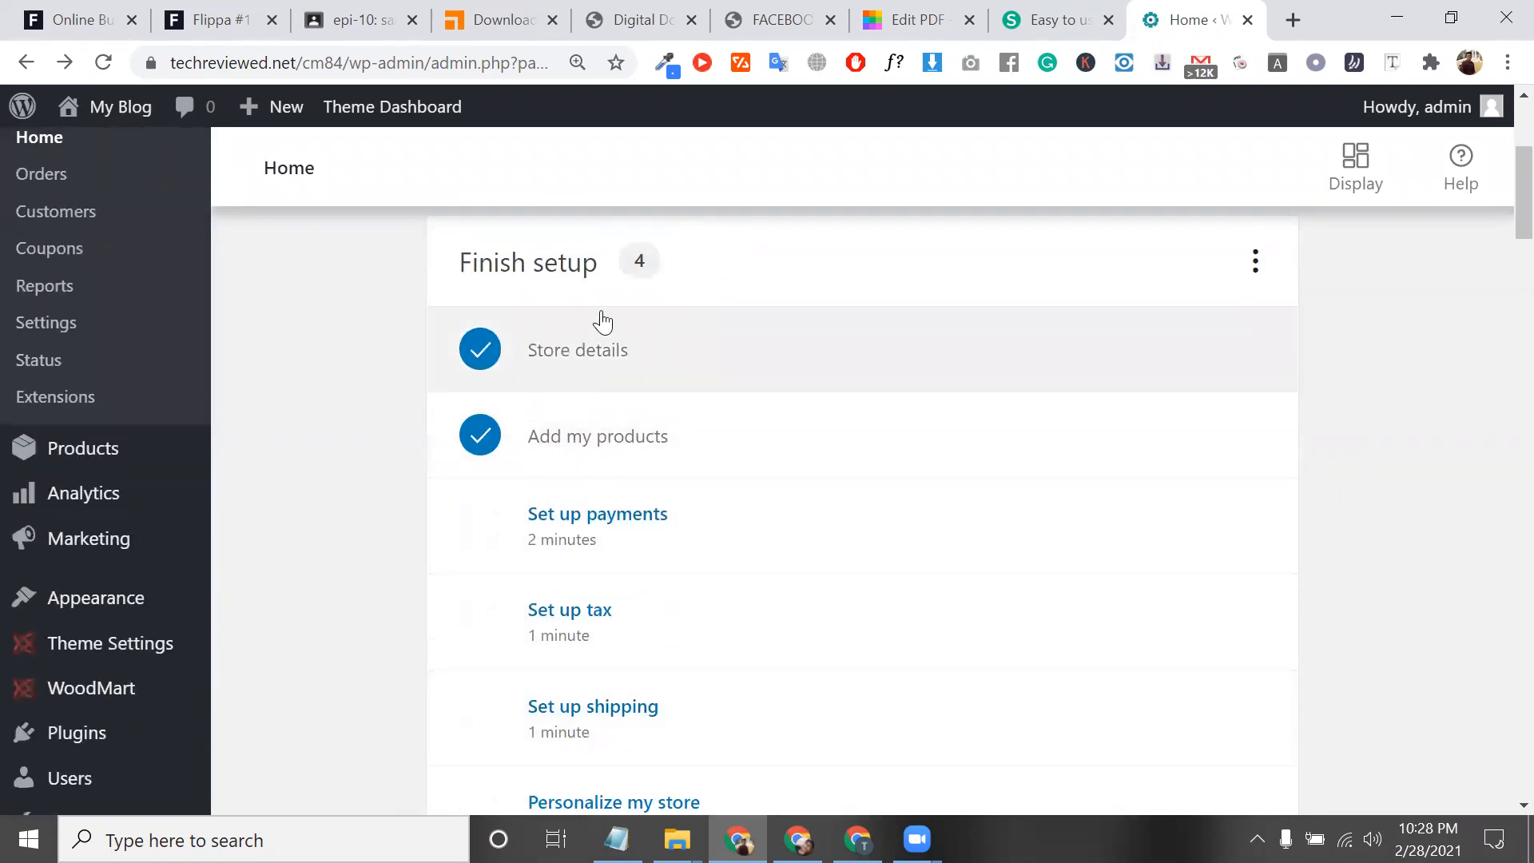
pyautogui.scroll(-2, 652, 312)
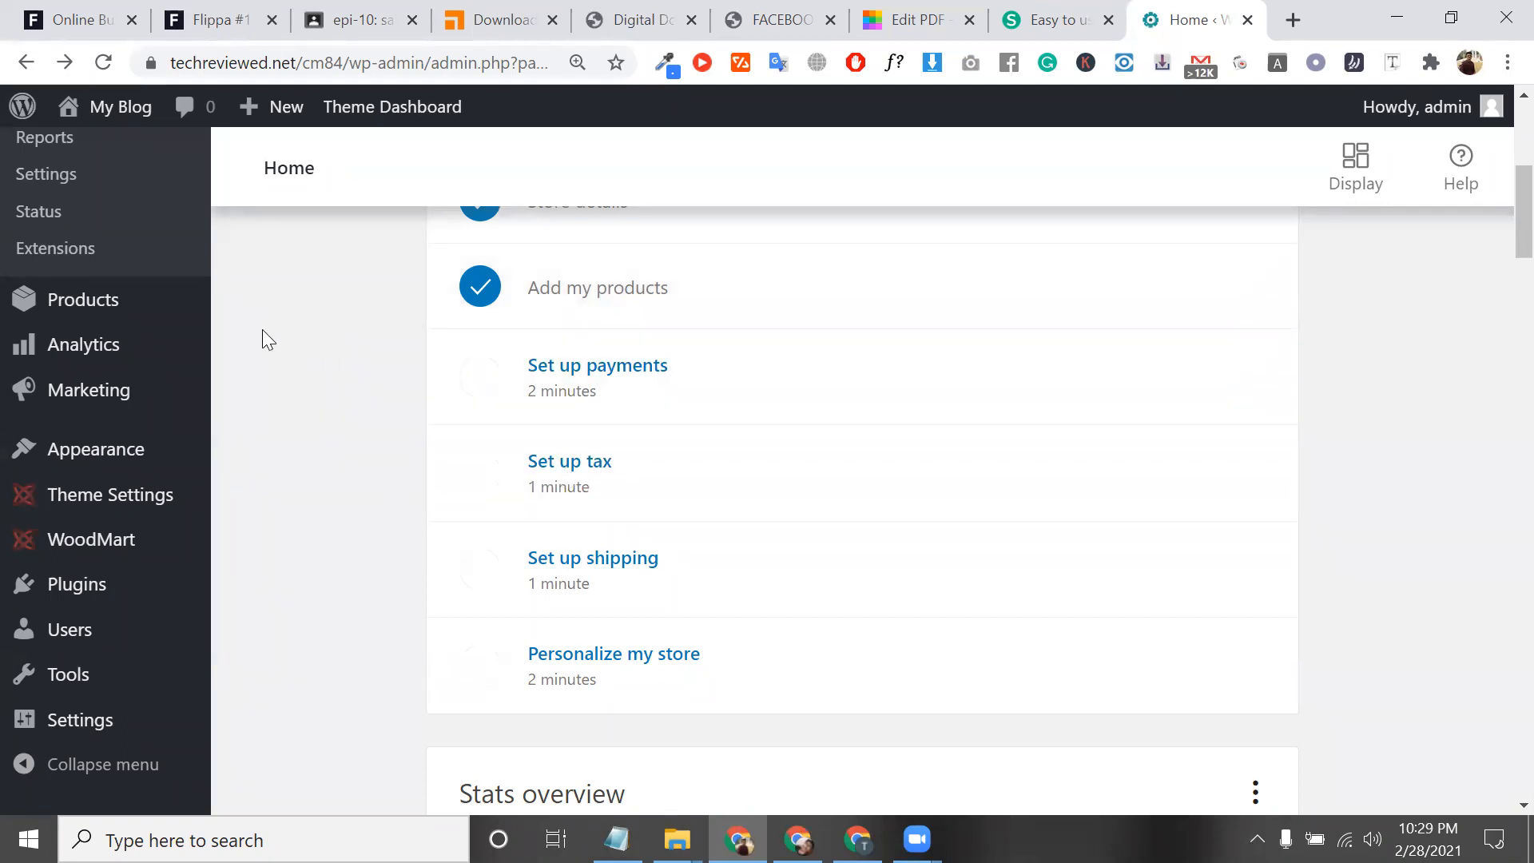
# Step: Open the WooCommerce Orders page and review its order area and suggested store tools
pyautogui.scroll(4, 235, 323)
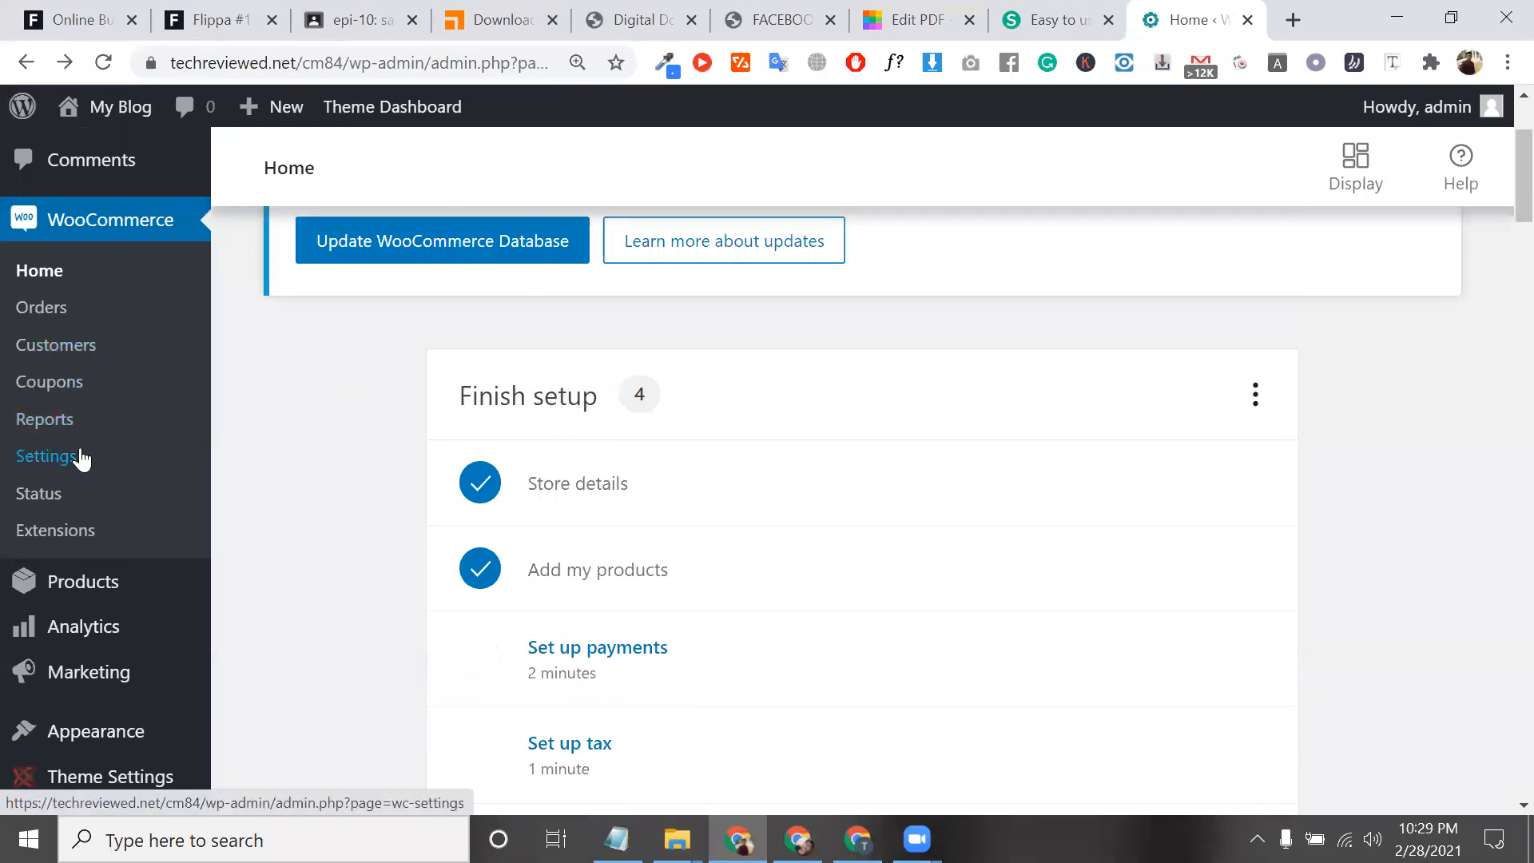
pyautogui.click(64, 317)
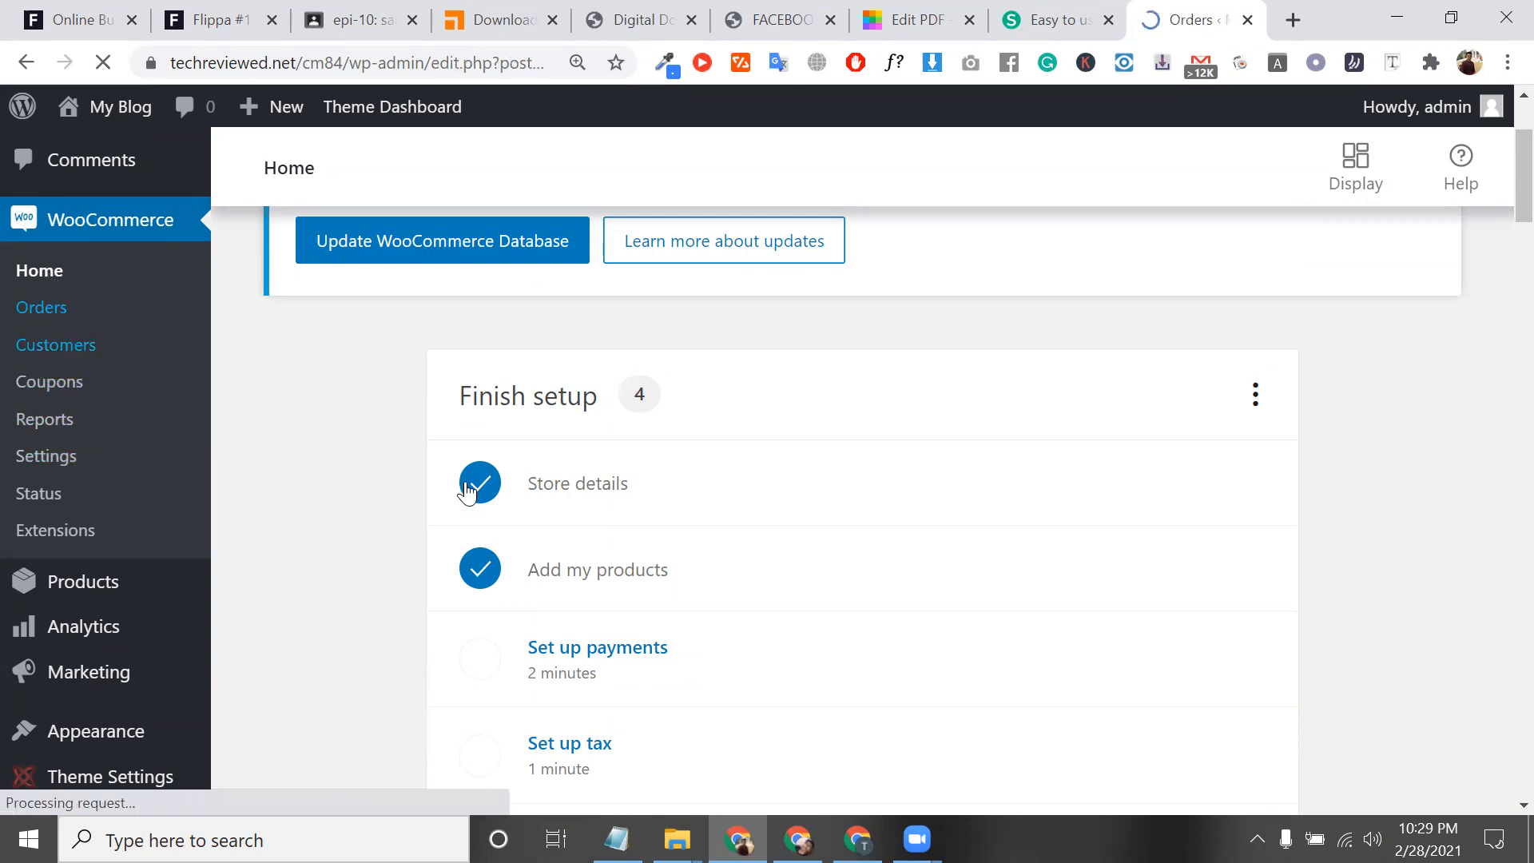
pyautogui.scroll(-2, 467, 489)
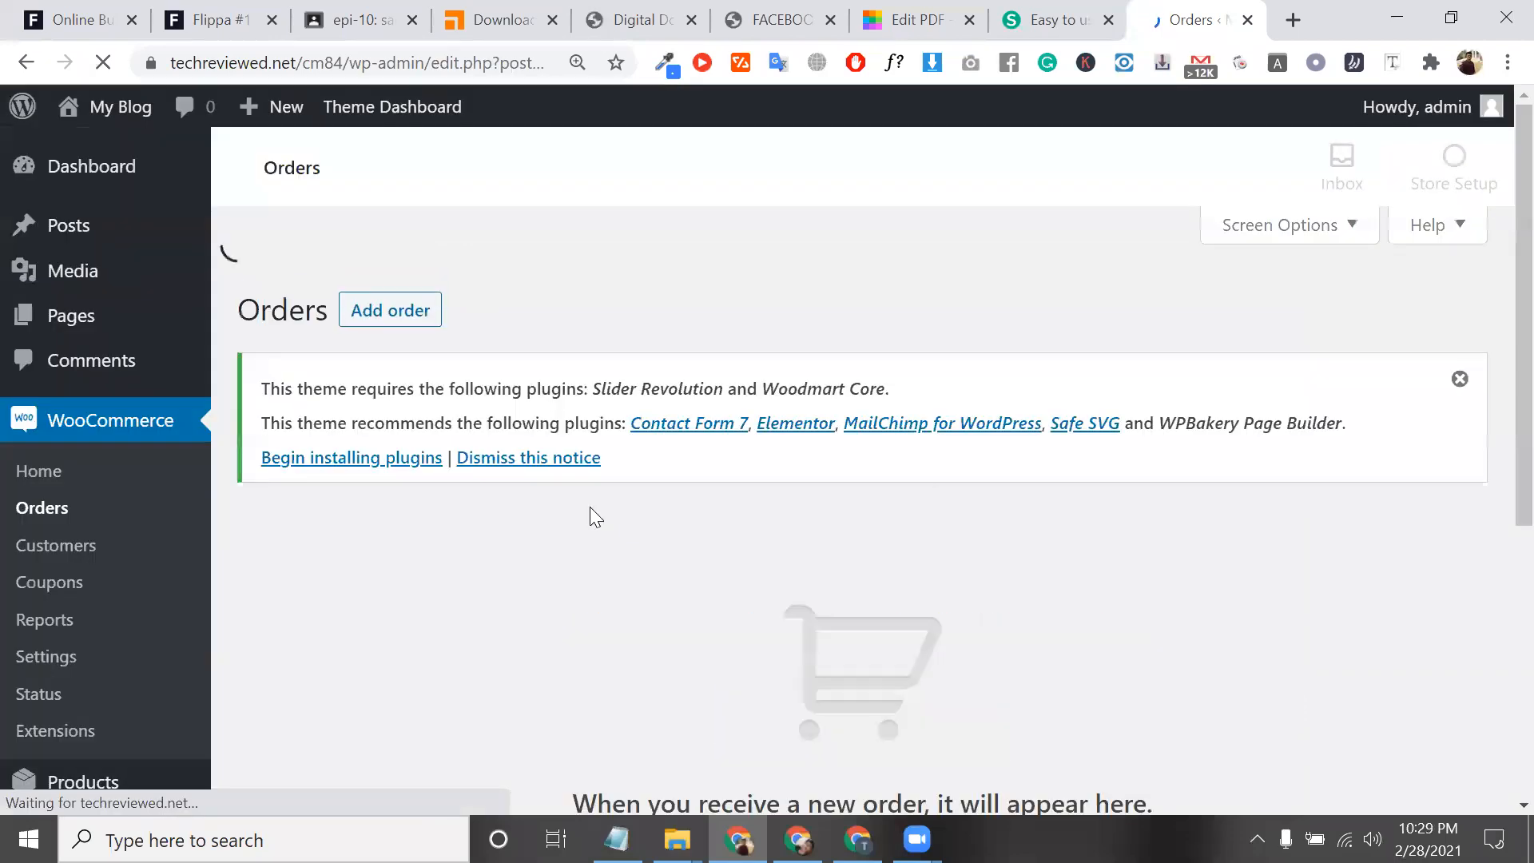
pyautogui.scroll(-1, 589, 507)
pyautogui.scroll(-3, 629, 551)
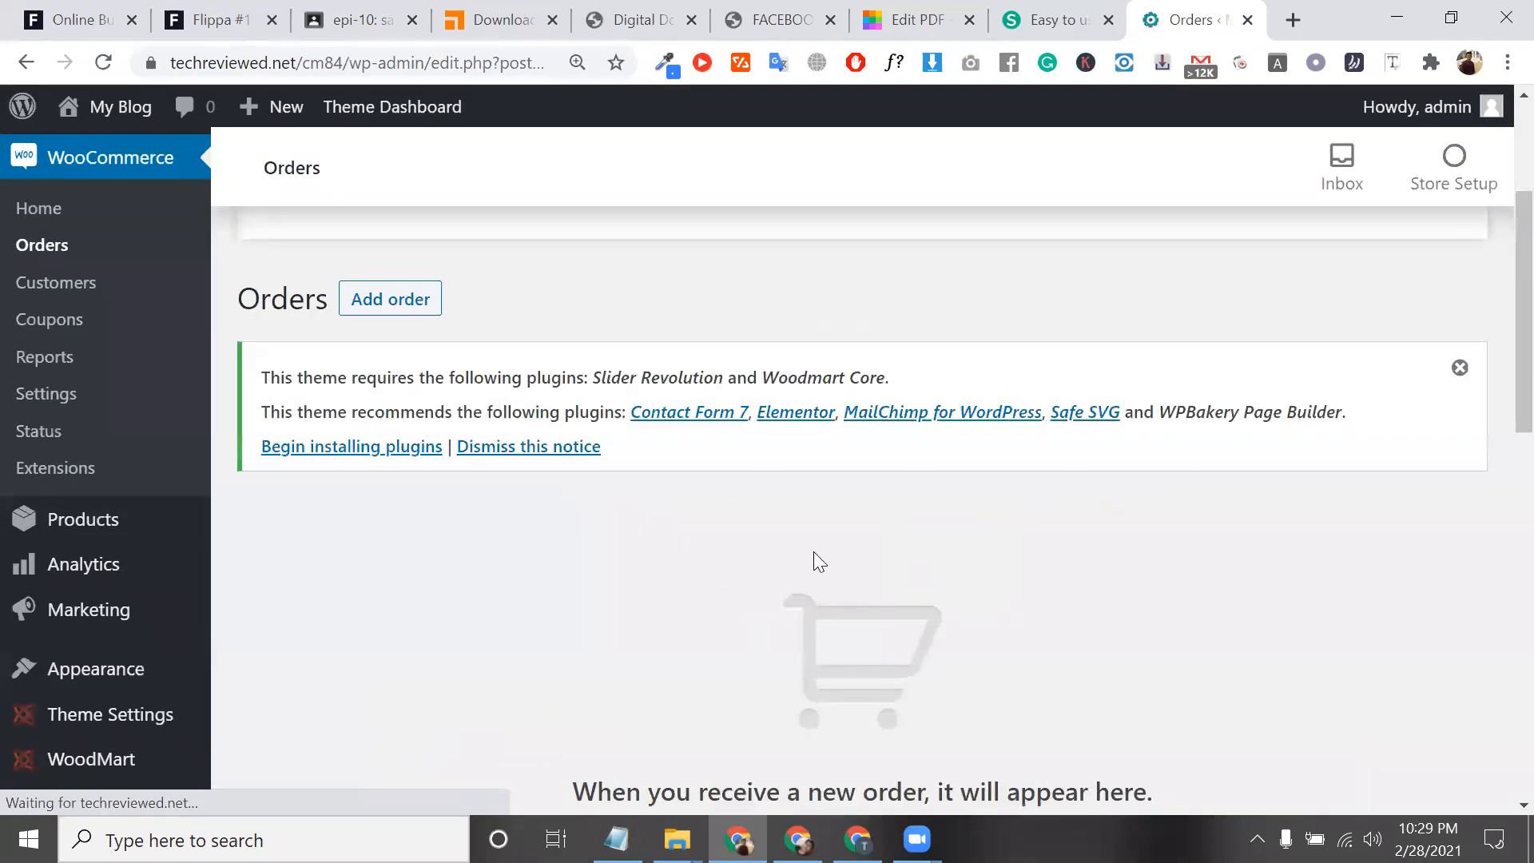
pyautogui.scroll(-1, 746, 534)
pyautogui.scroll(-2, 746, 534)
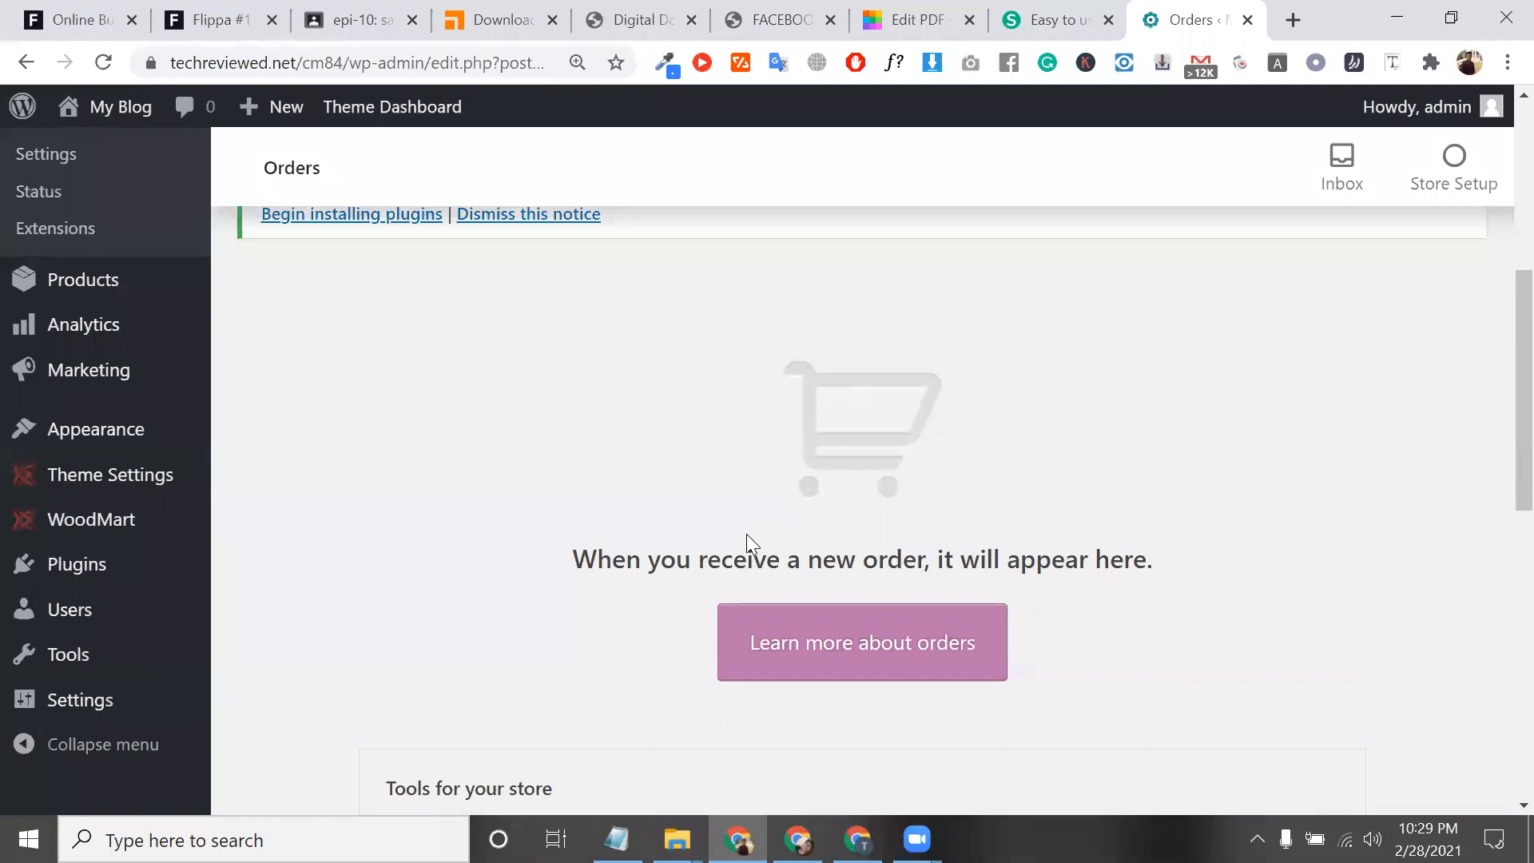
pyautogui.scroll(-3, 746, 534)
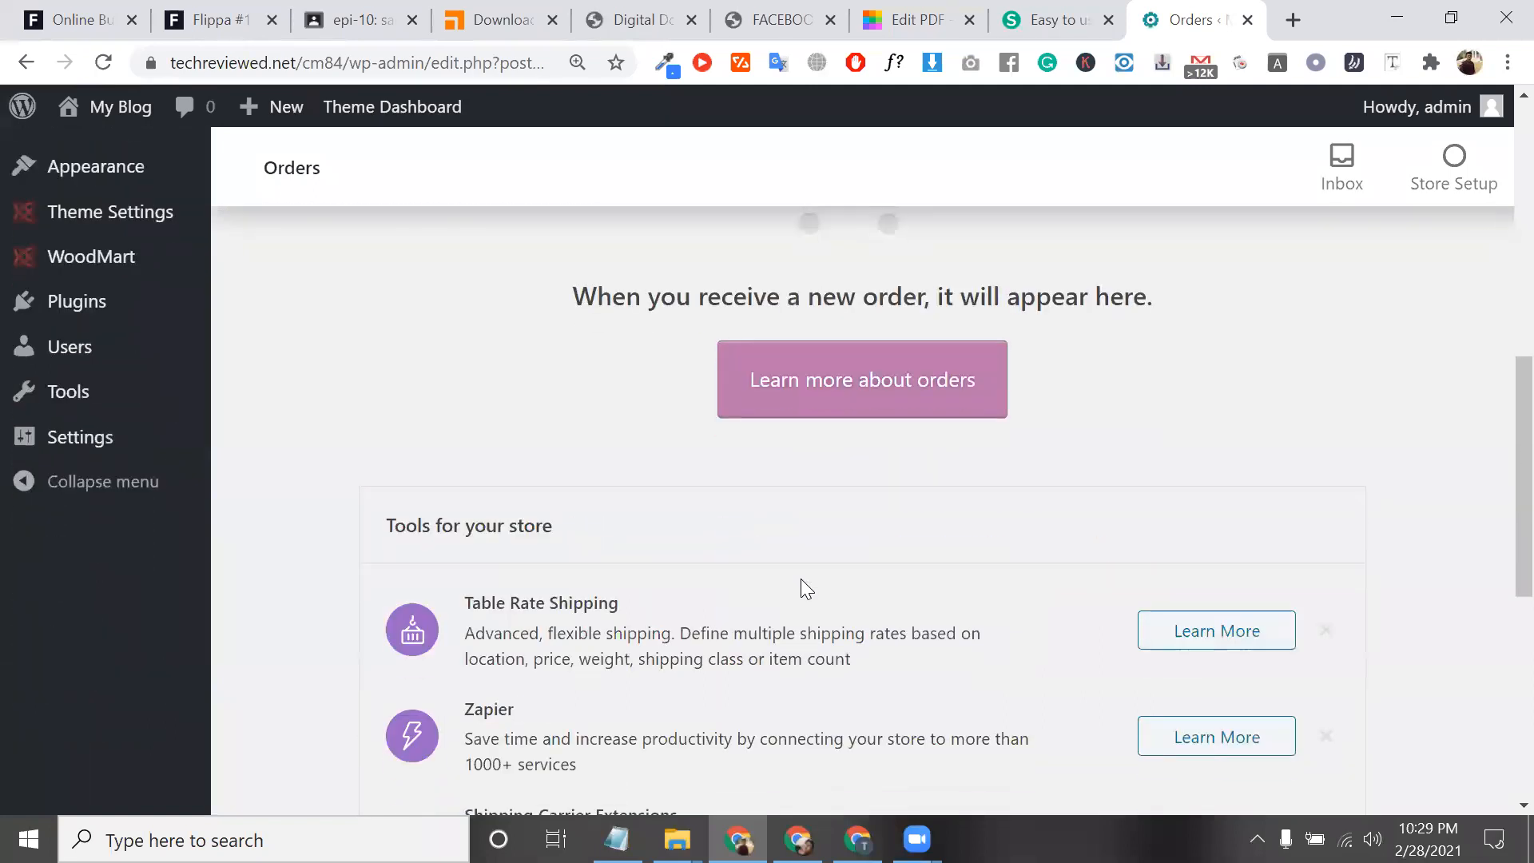
pyautogui.scroll(4, 844, 460)
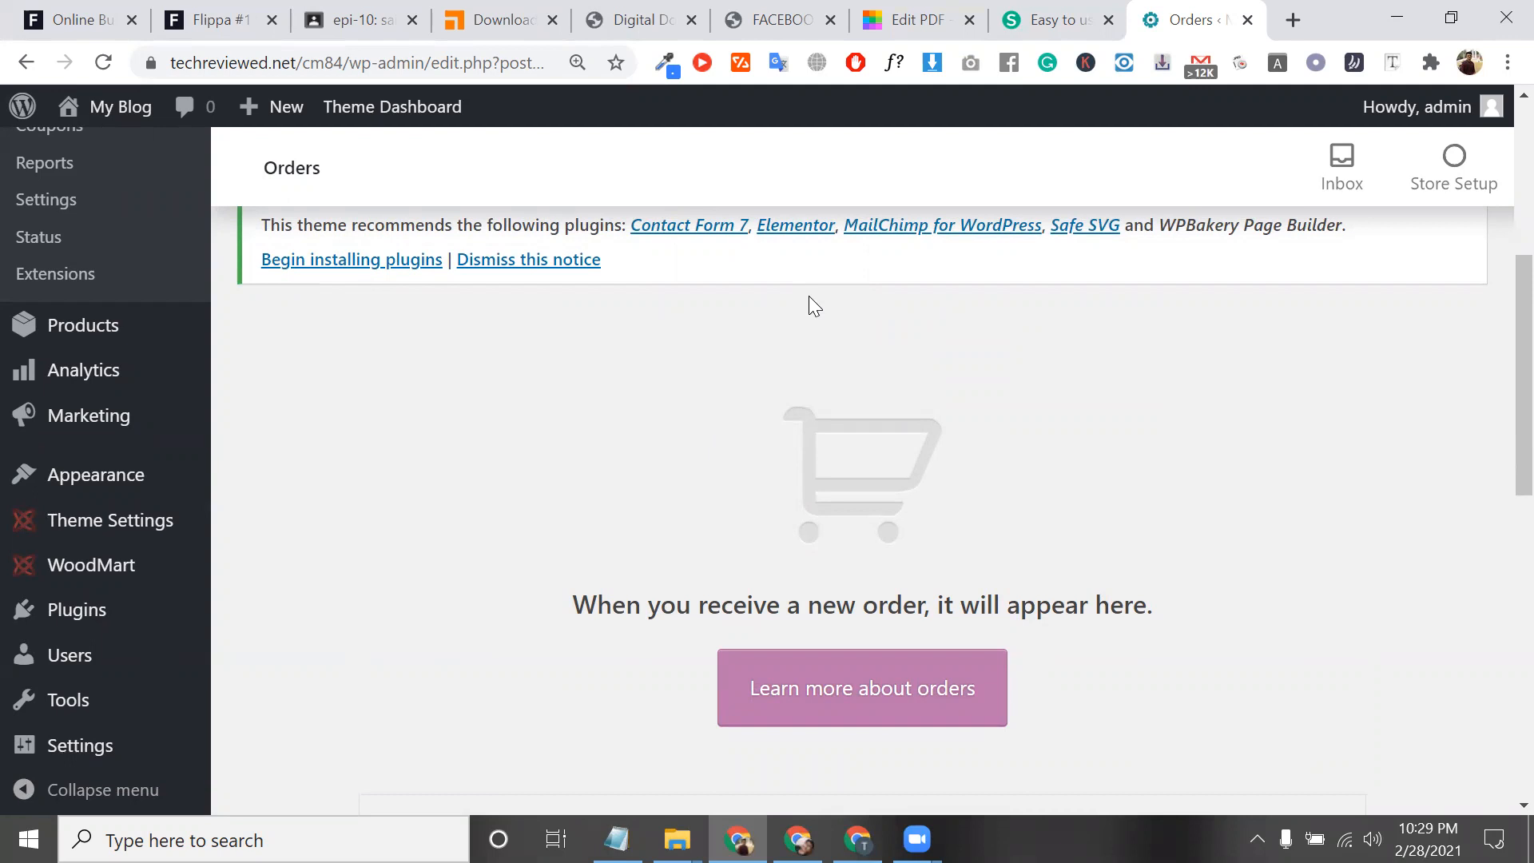
pyautogui.scroll(5, 808, 295)
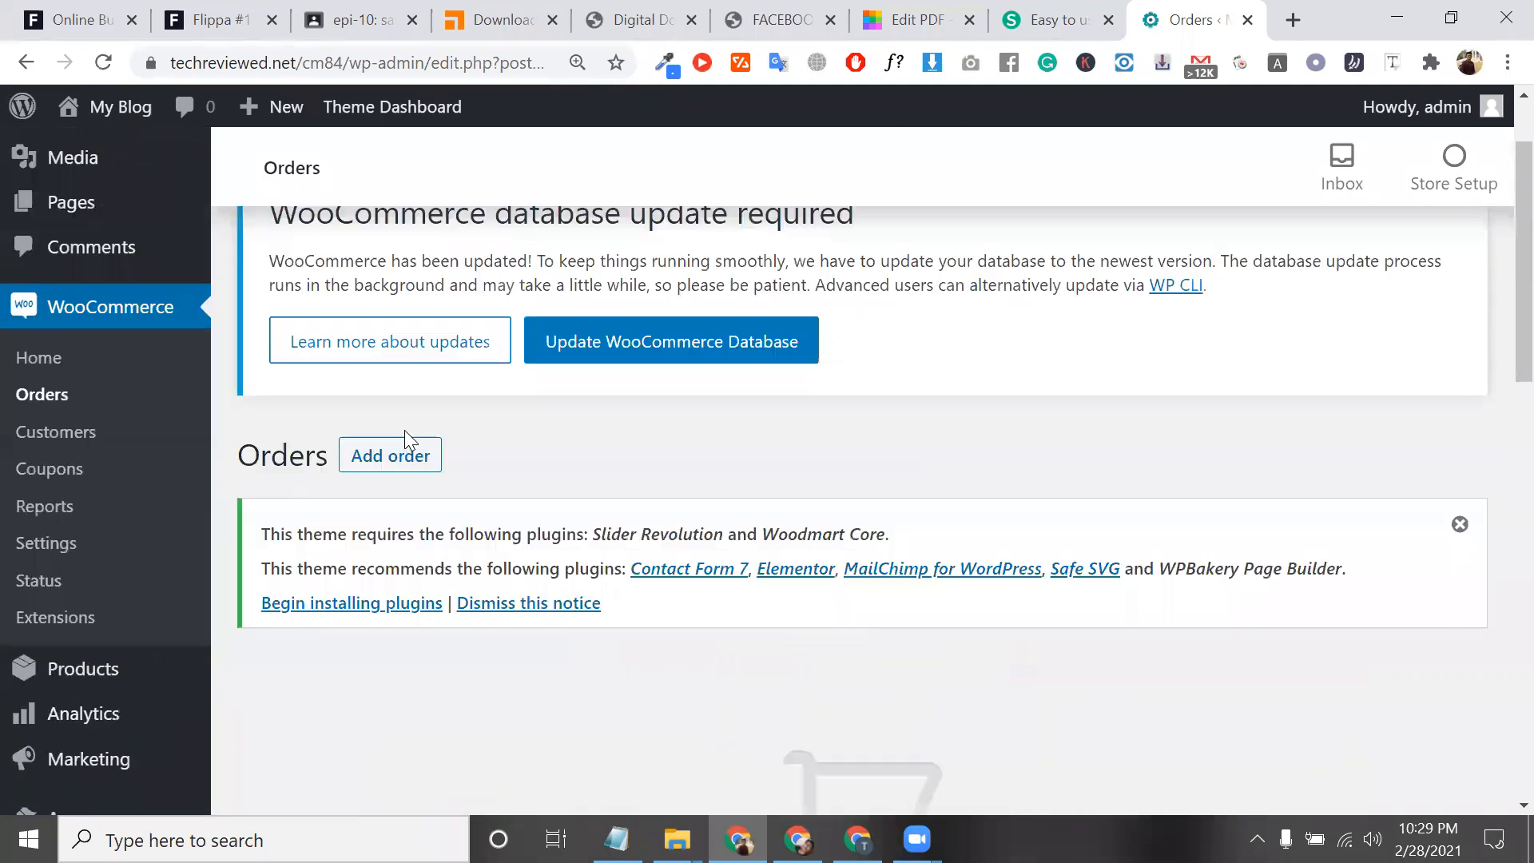
# Step: Open the WooCommerce Customers page and examine the customer table's columns and summary figures
pyautogui.click(90, 468)
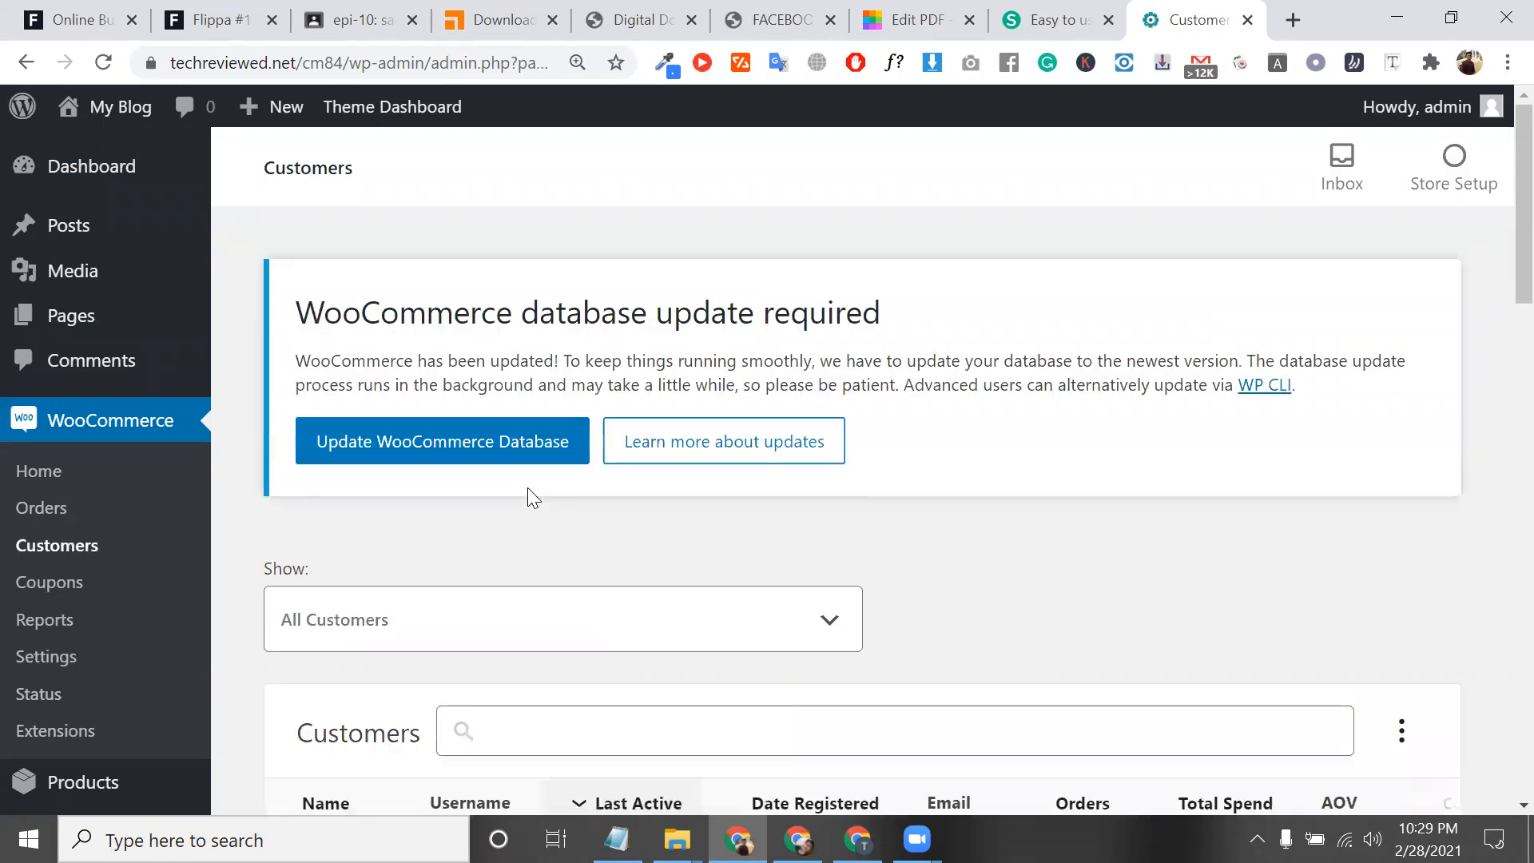
pyautogui.scroll(-5, 528, 497)
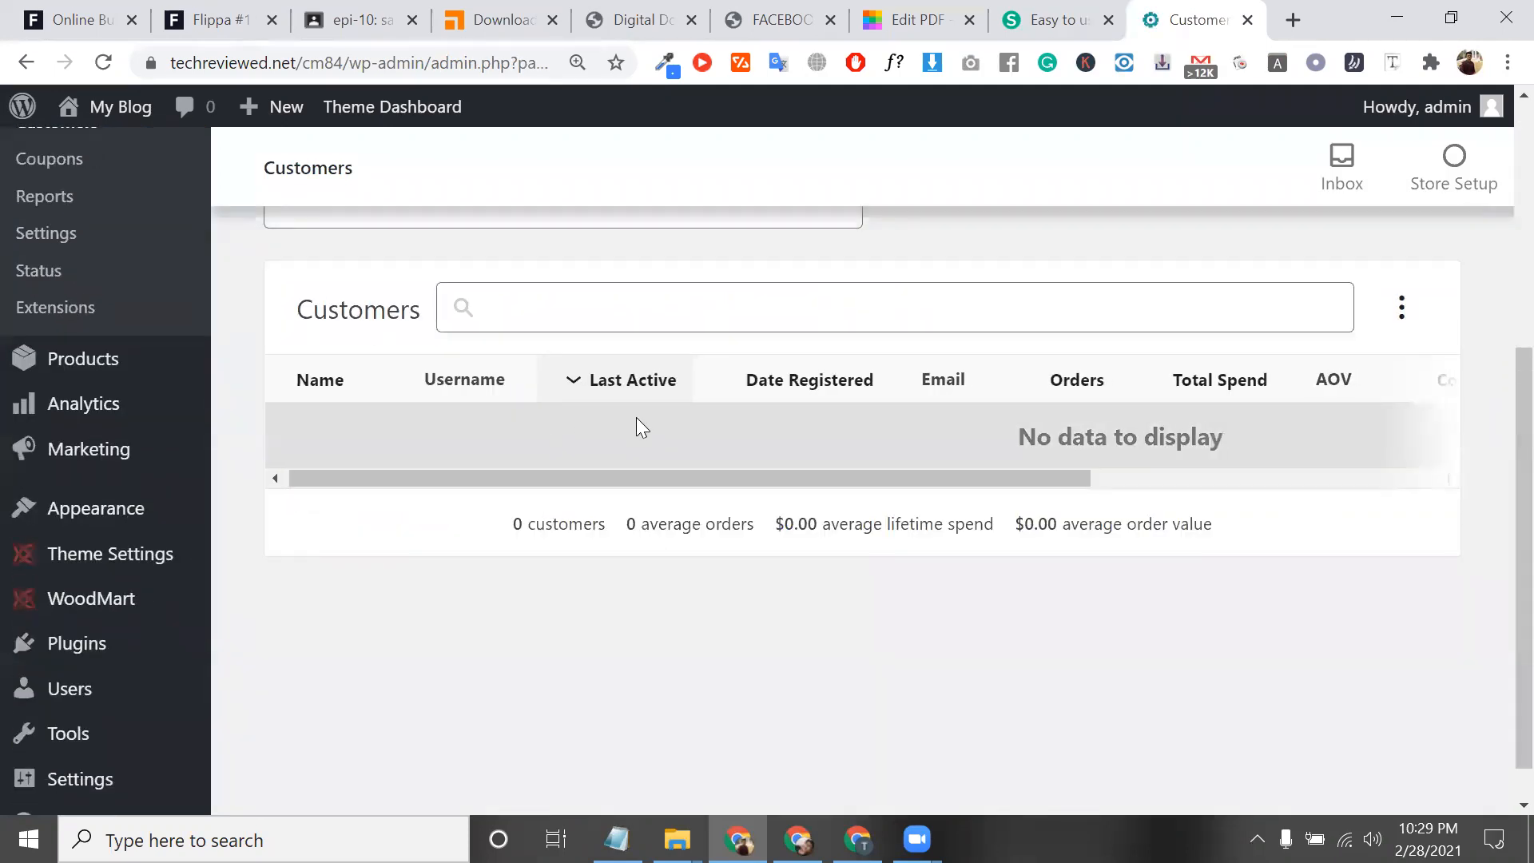
pyautogui.hscroll(5, 636, 417)
pyautogui.hscroll(-5, 636, 417)
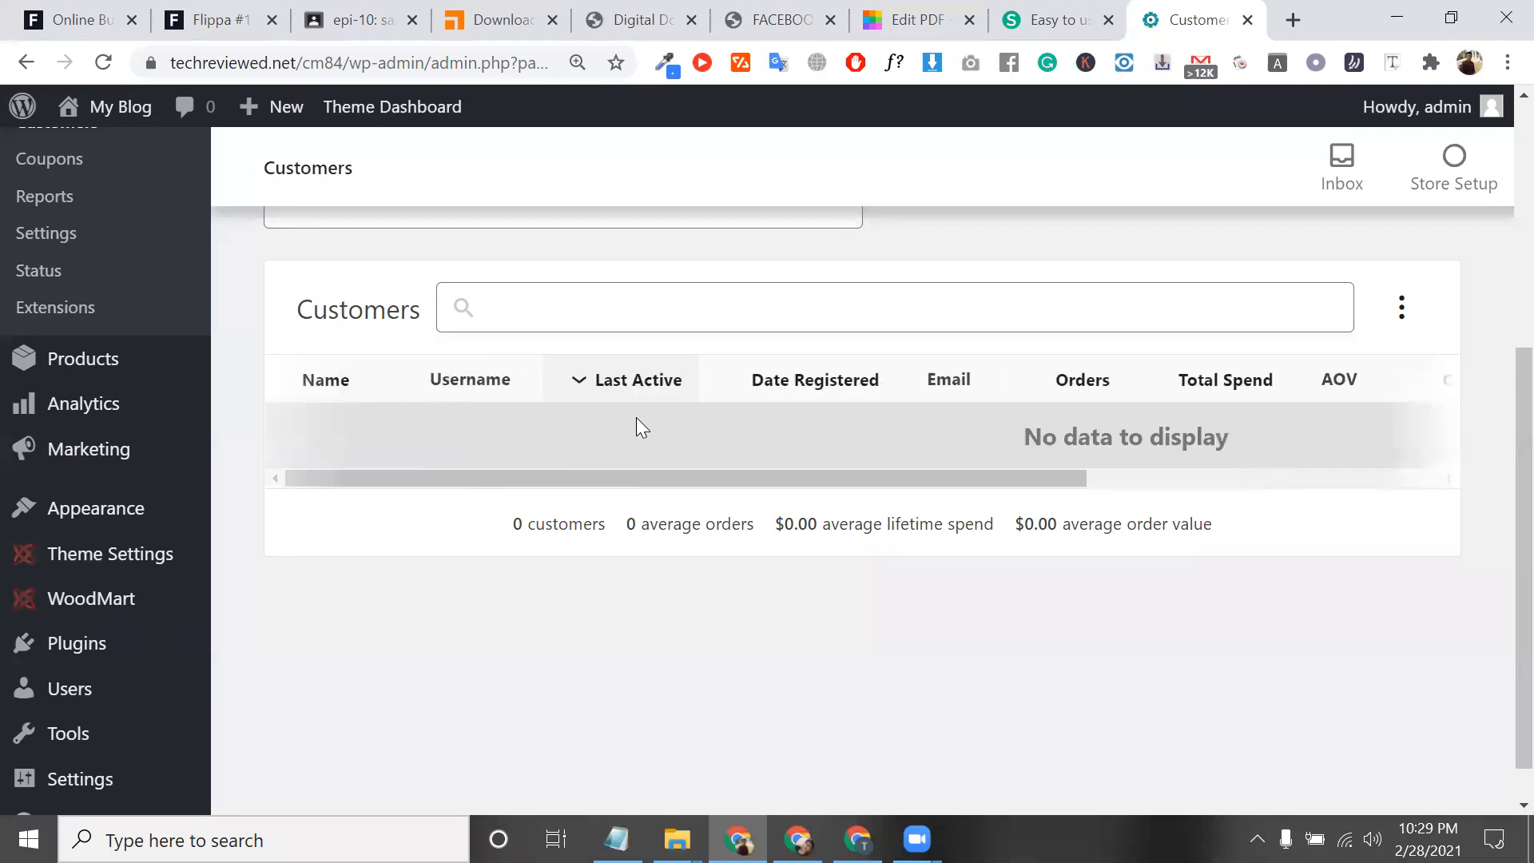
pyautogui.doubleClick(490, 376)
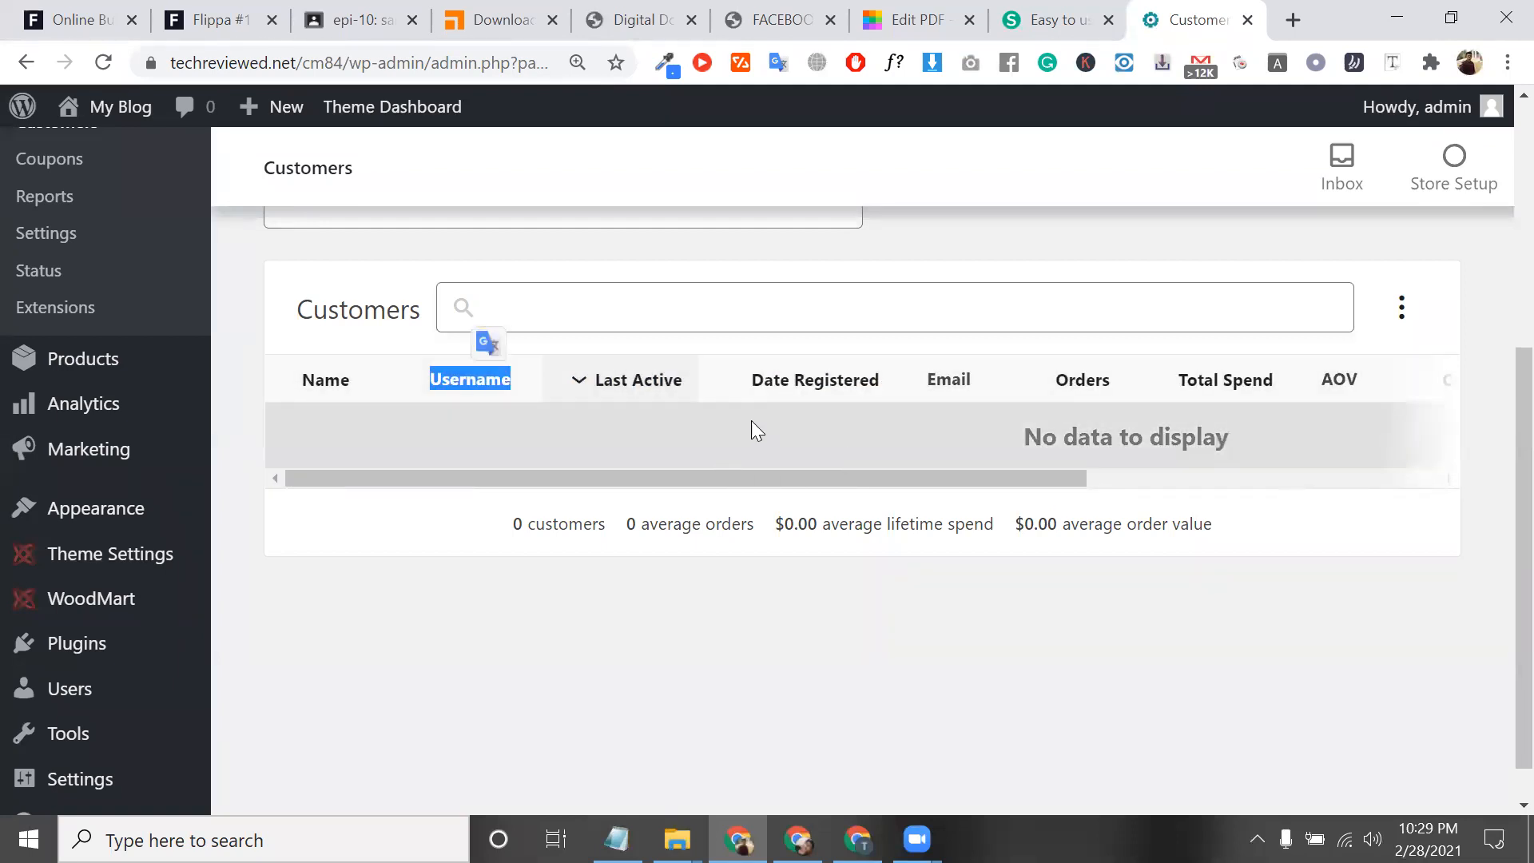
pyautogui.click(751, 420)
pyautogui.doubleClick(709, 525)
pyautogui.tripleClick(709, 525)
pyautogui.tripleClick(710, 525)
pyautogui.scroll(1, 708, 525)
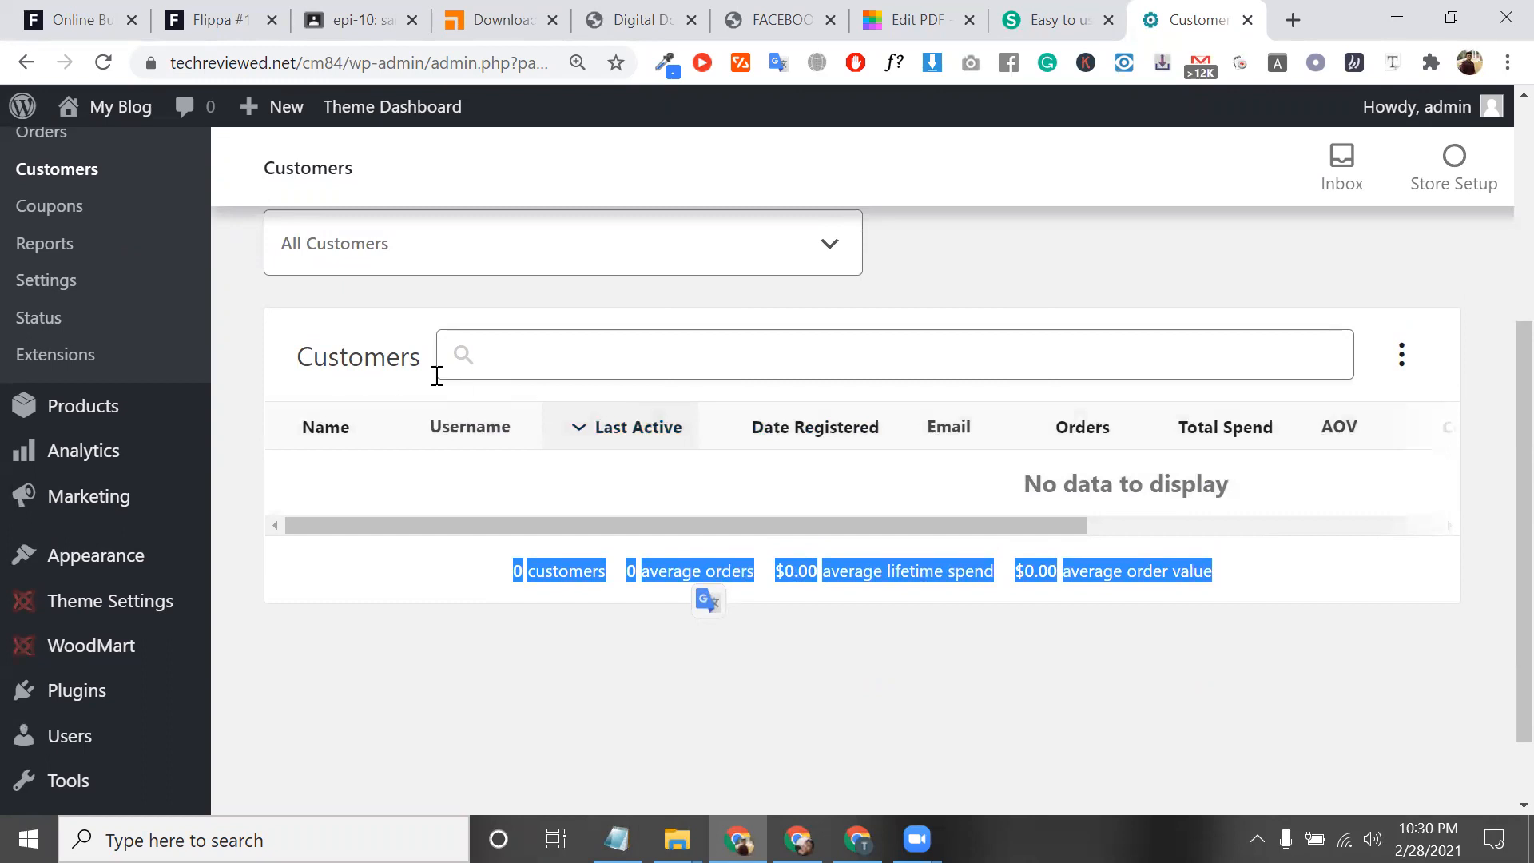
# Step: Open the Coupons page and start adding a new coupon
pyautogui.click(81, 210)
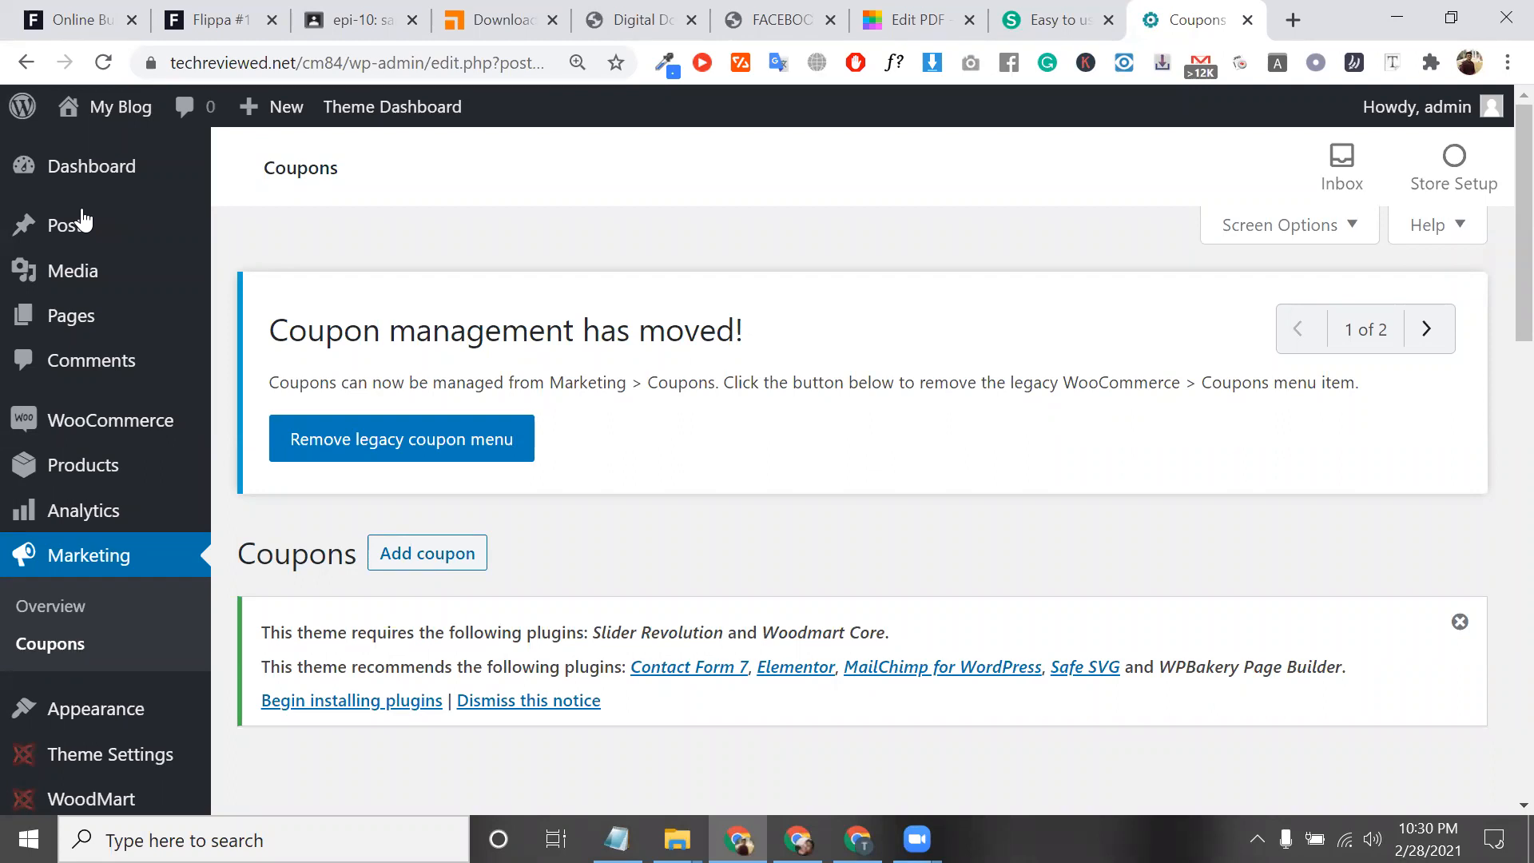
pyautogui.scroll(-3, 88, 217)
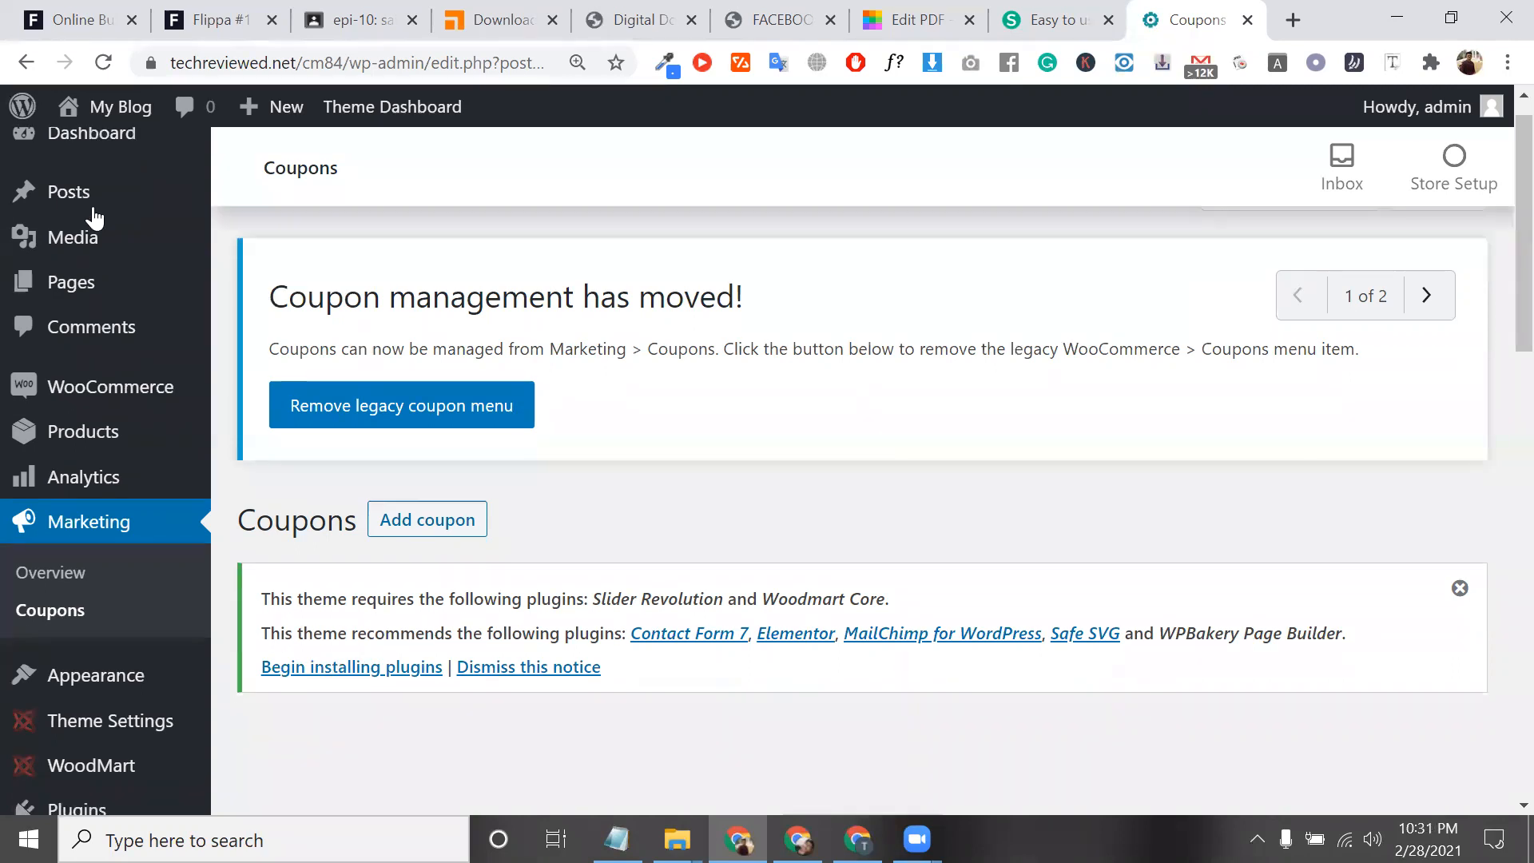
pyautogui.scroll(3, 515, 435)
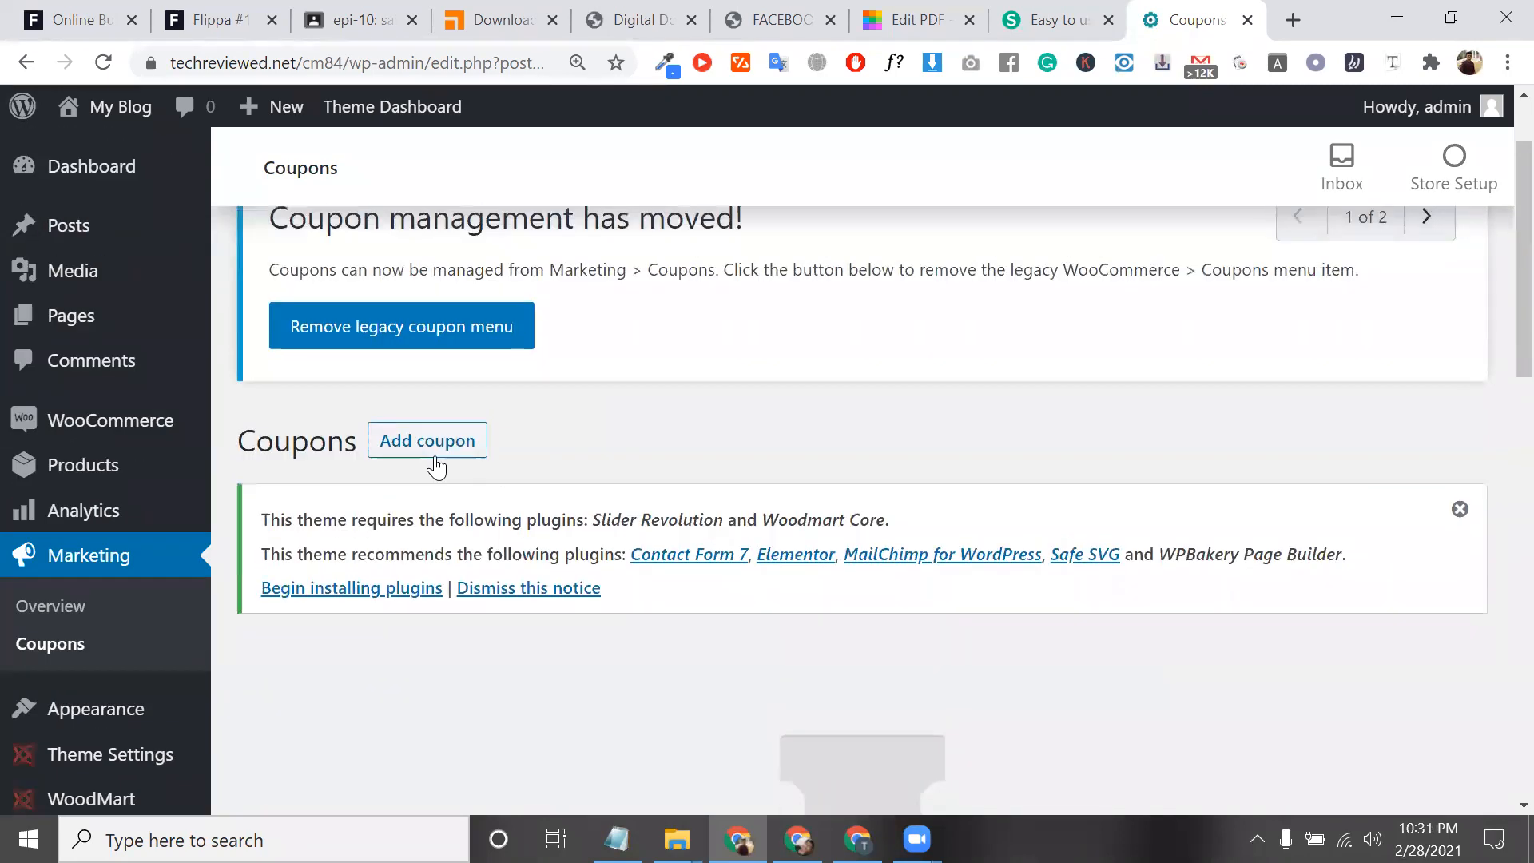
pyautogui.click(475, 444)
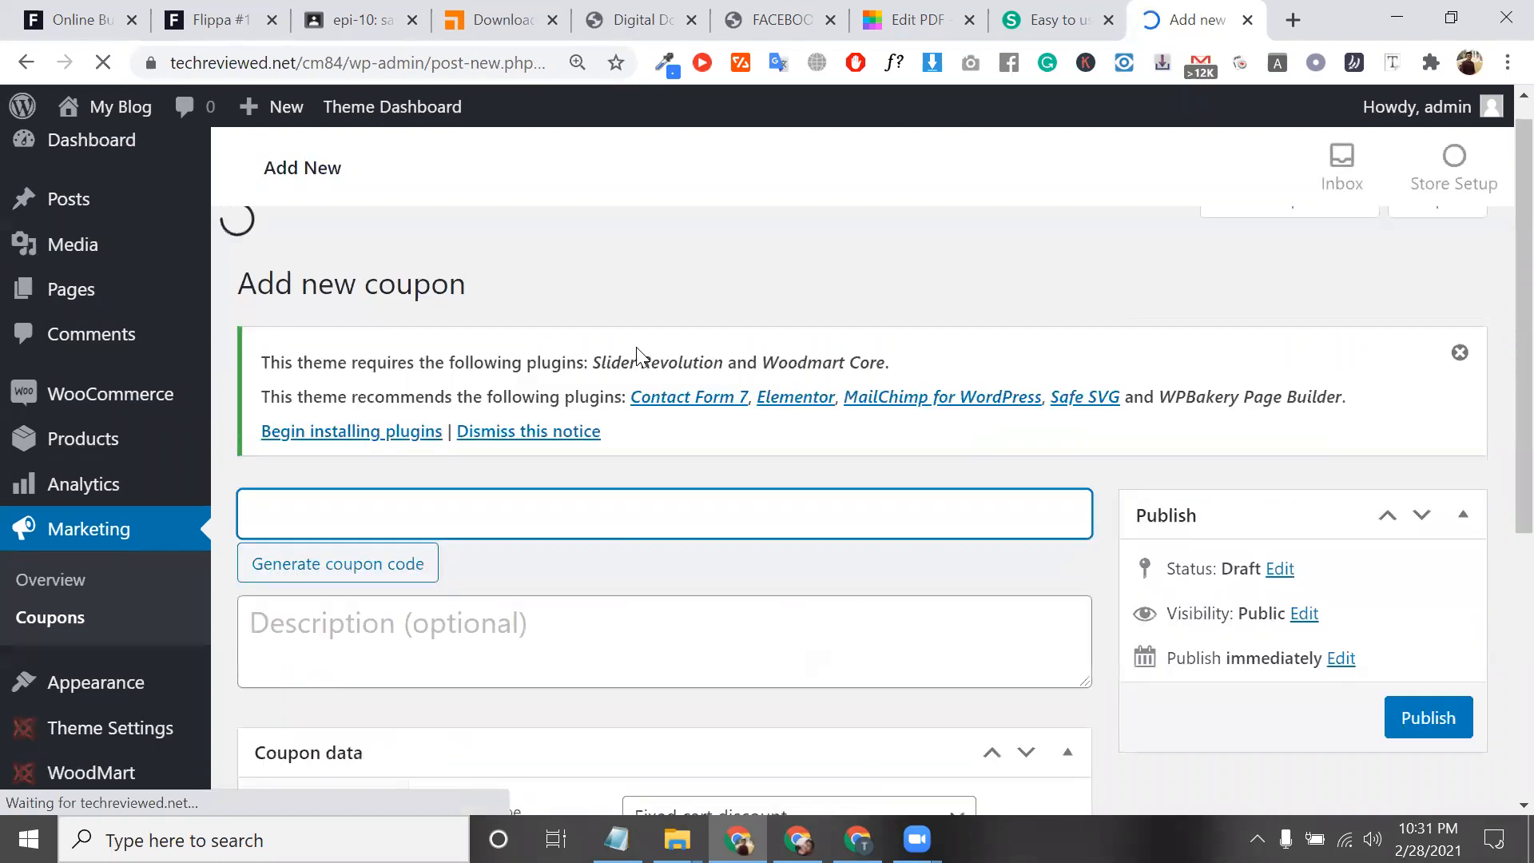
pyautogui.scroll(-3, 563, 551)
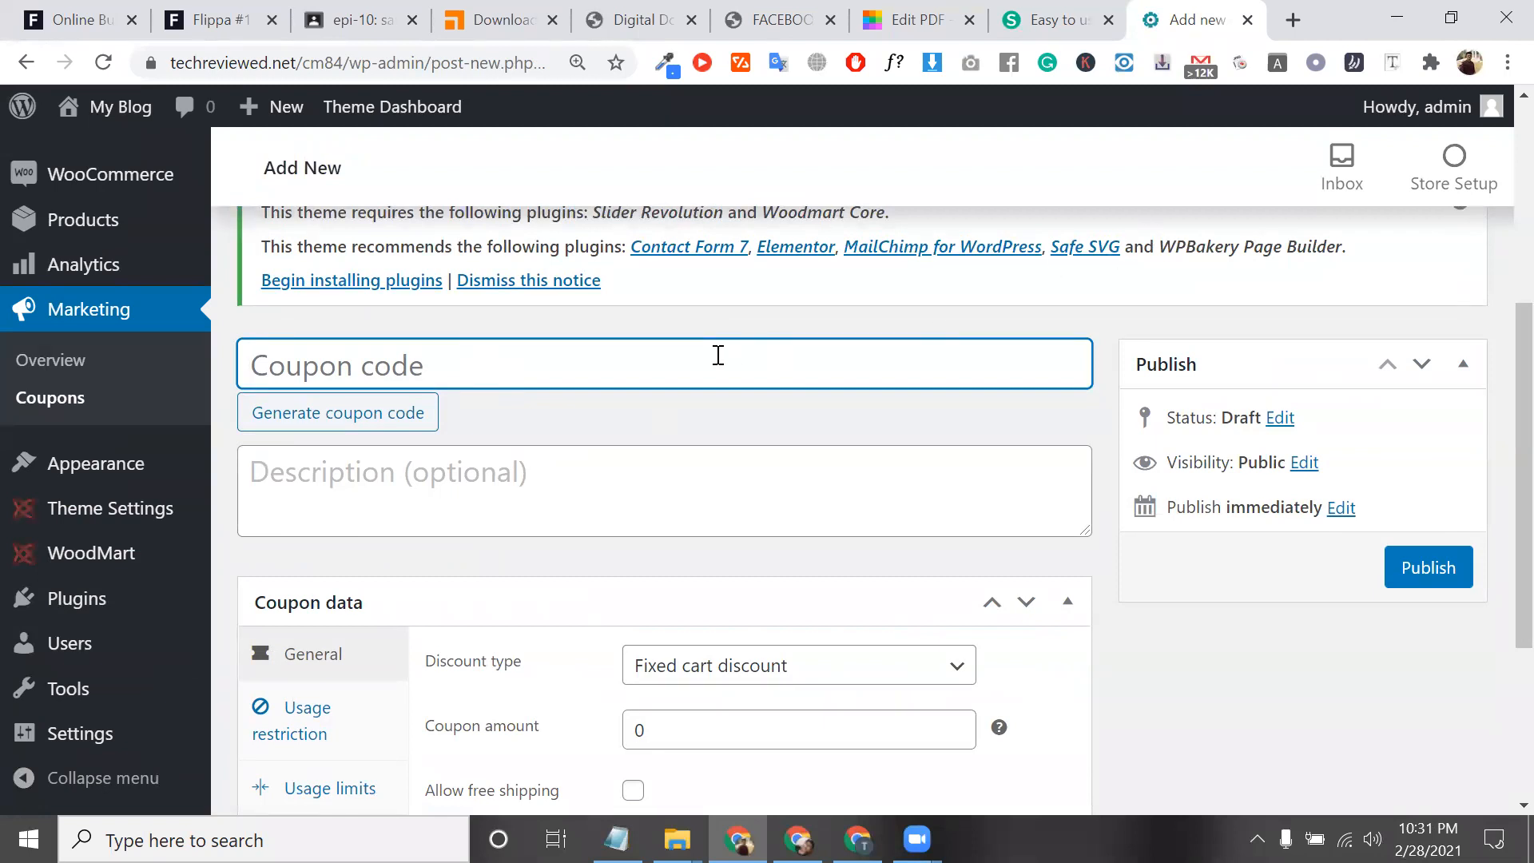
pyautogui.write('mo')
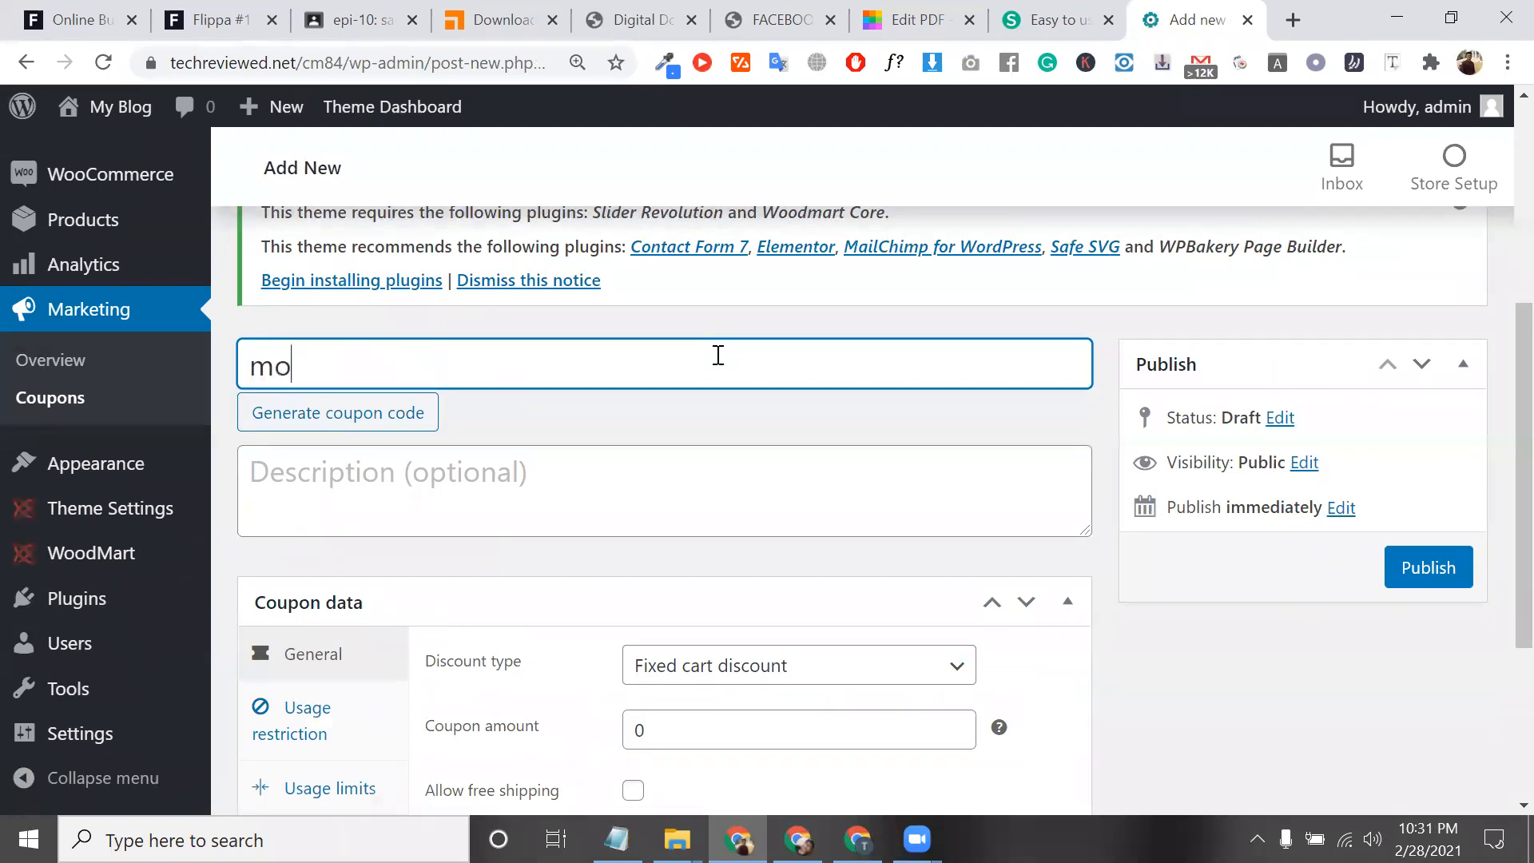
pyautogui.write('jib100')
pyautogui.hotkey('ctrl', 'a')
pyautogui.press('BackSpace')
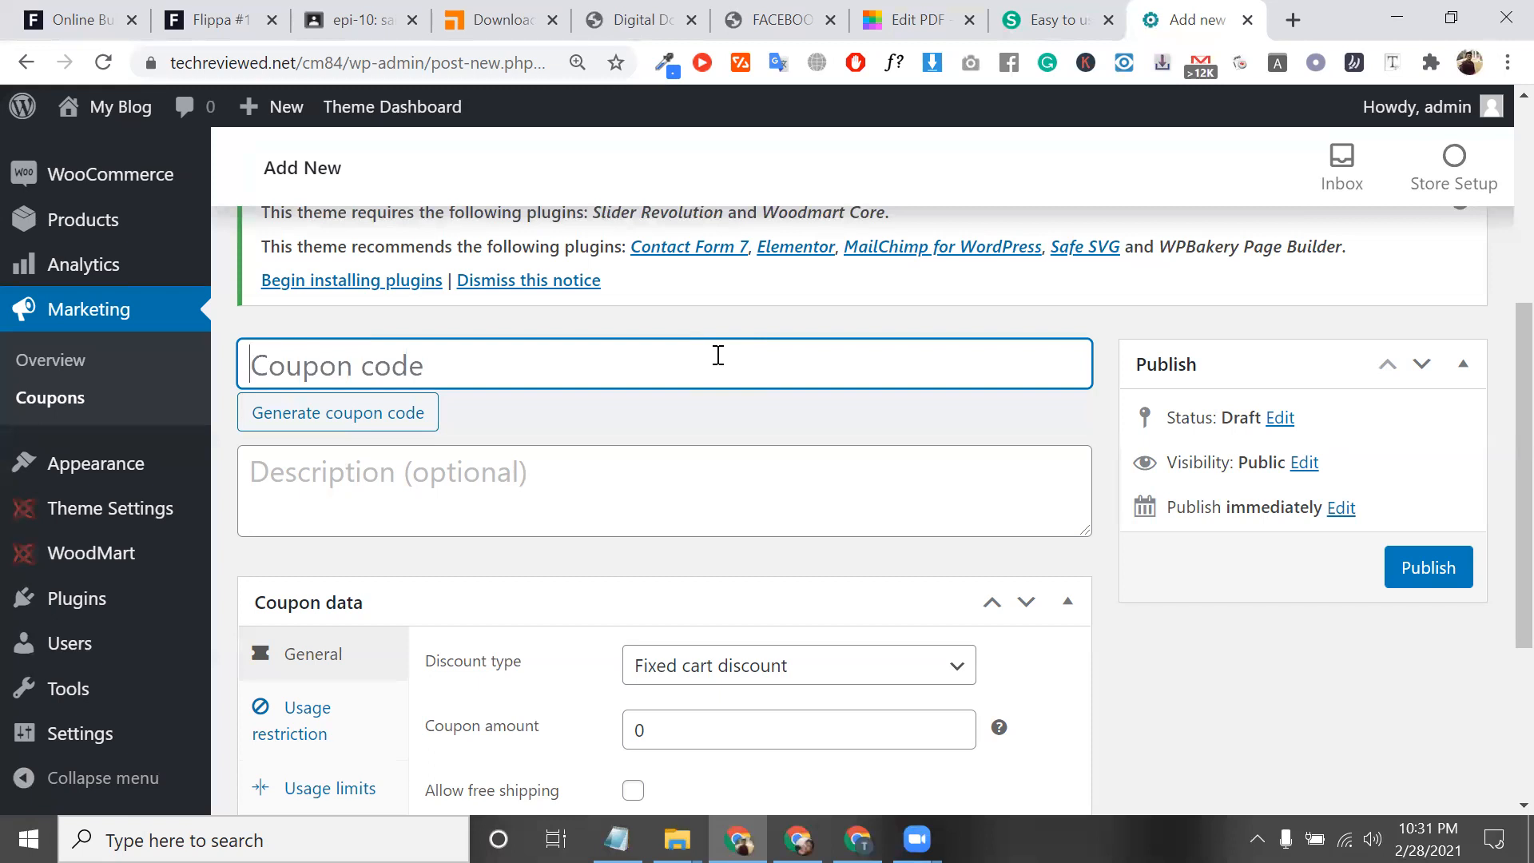
# Step: Enter FEB28 as the coupon code for the new coupon
pyautogui.write('fa')
pyautogui.press('BackSpace')
pyautogui.write('eb')
pyautogui.press('BackSpace')
pyautogui.press('BackSpace')
pyautogui.press('BackSpace')
pyautogui.write('F')
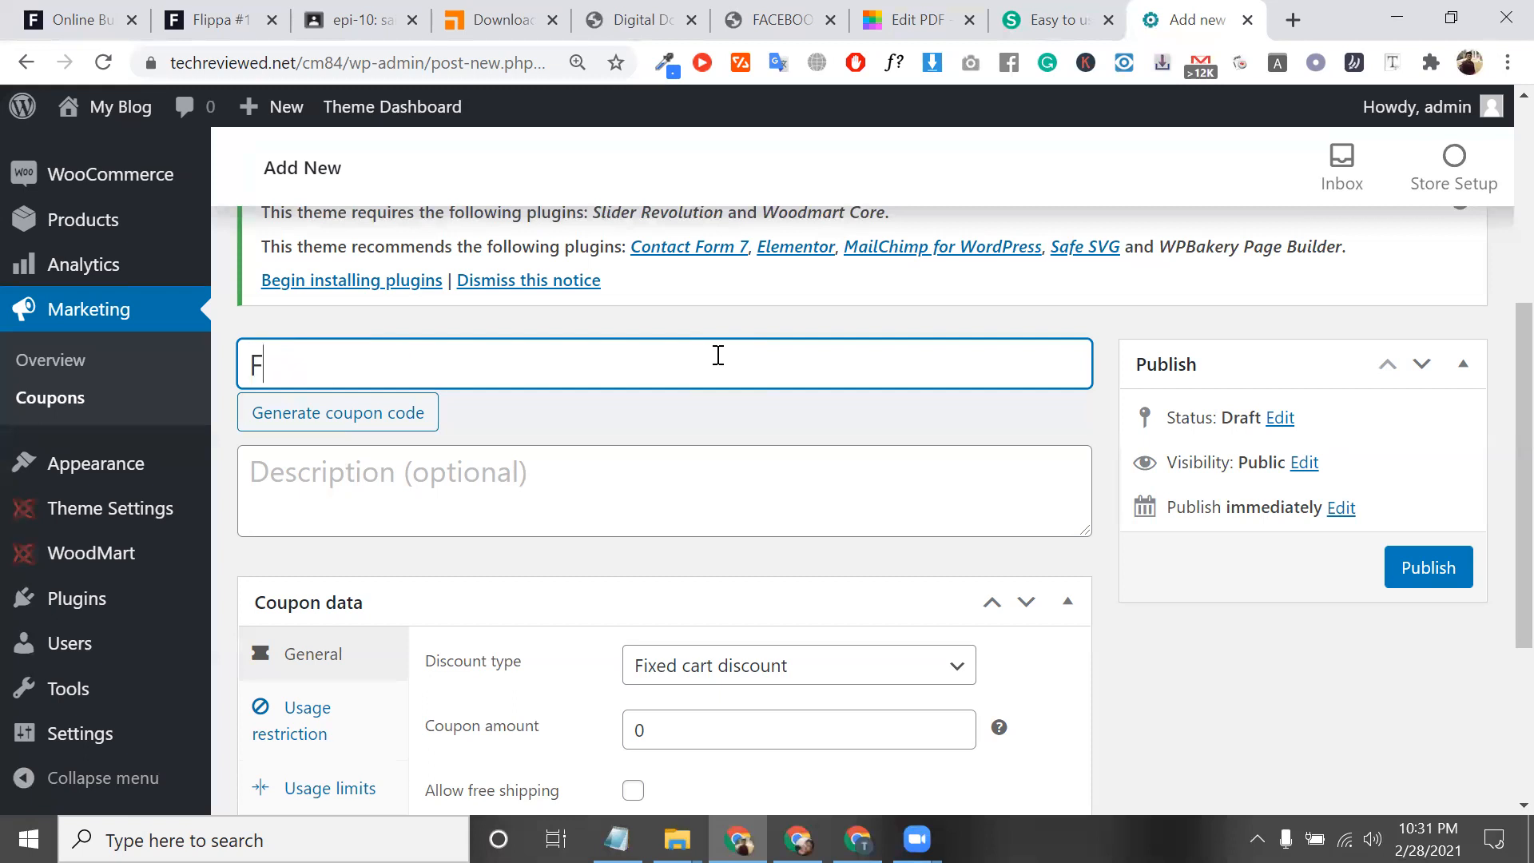
pyautogui.write('EB28')
pyautogui.moveTo(342, 374); pyautogui.dragTo(248, 370)
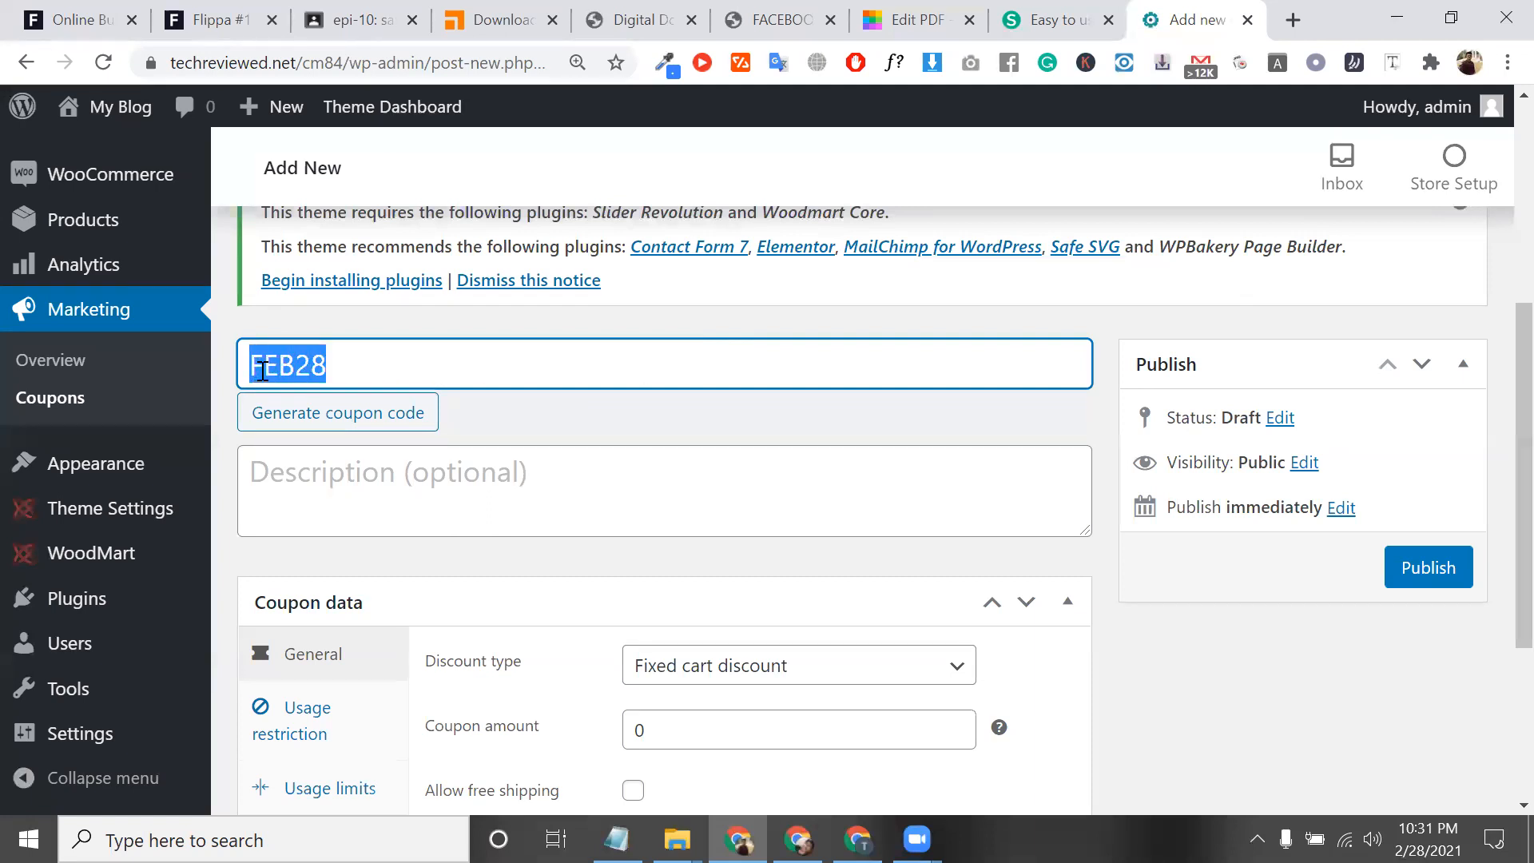
pyautogui.click(302, 364)
pyautogui.moveTo(303, 363); pyautogui.dragTo(250, 365)
pyautogui.doubleClick(349, 357)
pyautogui.click(328, 363)
pyautogui.moveTo(328, 364); pyautogui.dragTo(228, 376)
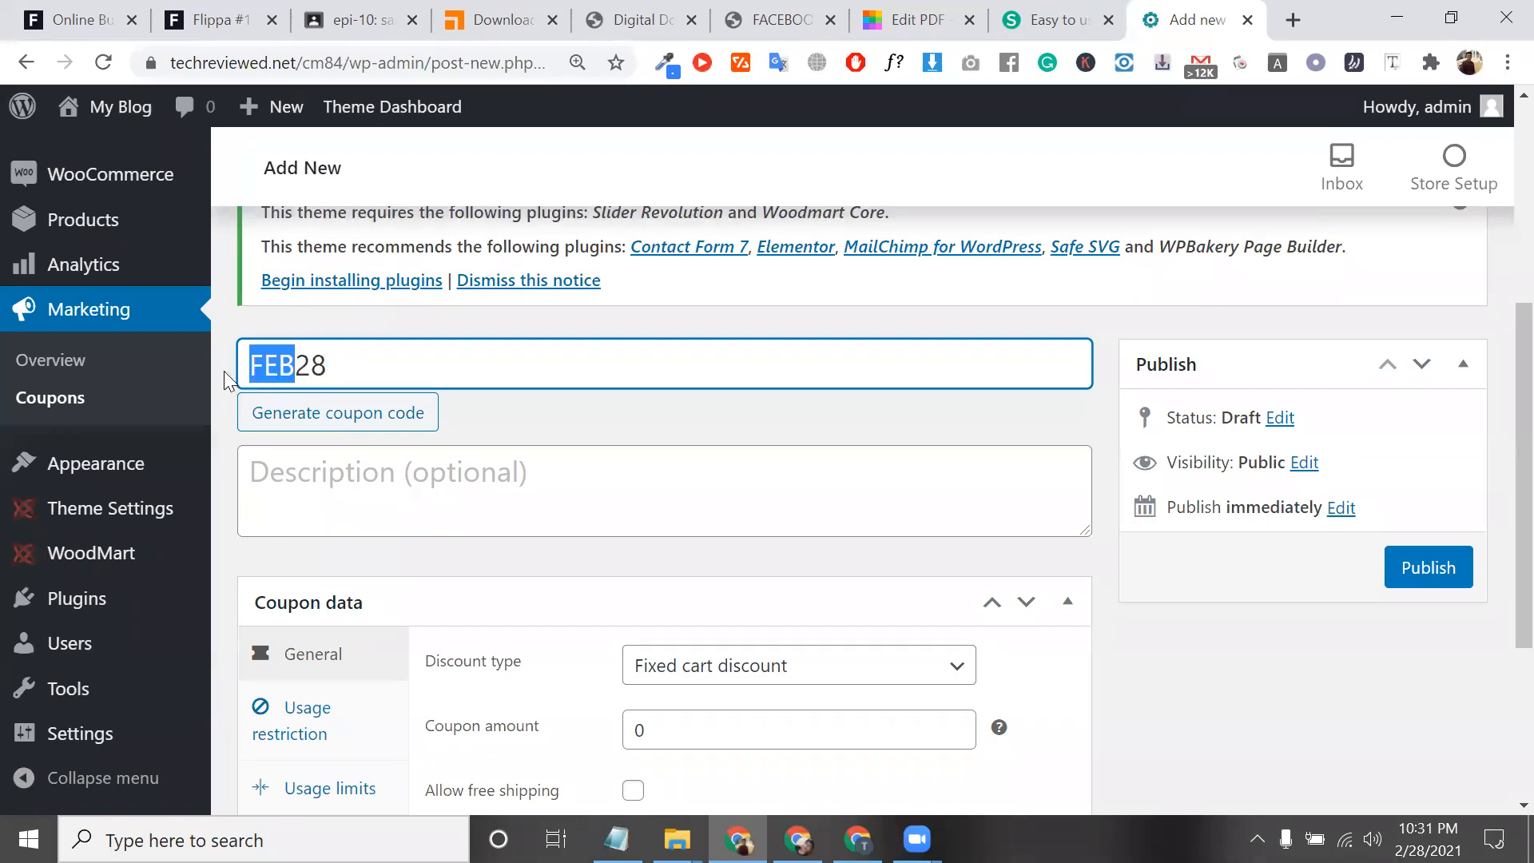
# Step: Clear the entered coupon code and generate a random one automatically
pyautogui.doubleClick(369, 373)
pyautogui.click(363, 373)
pyautogui.doubleClick(364, 374)
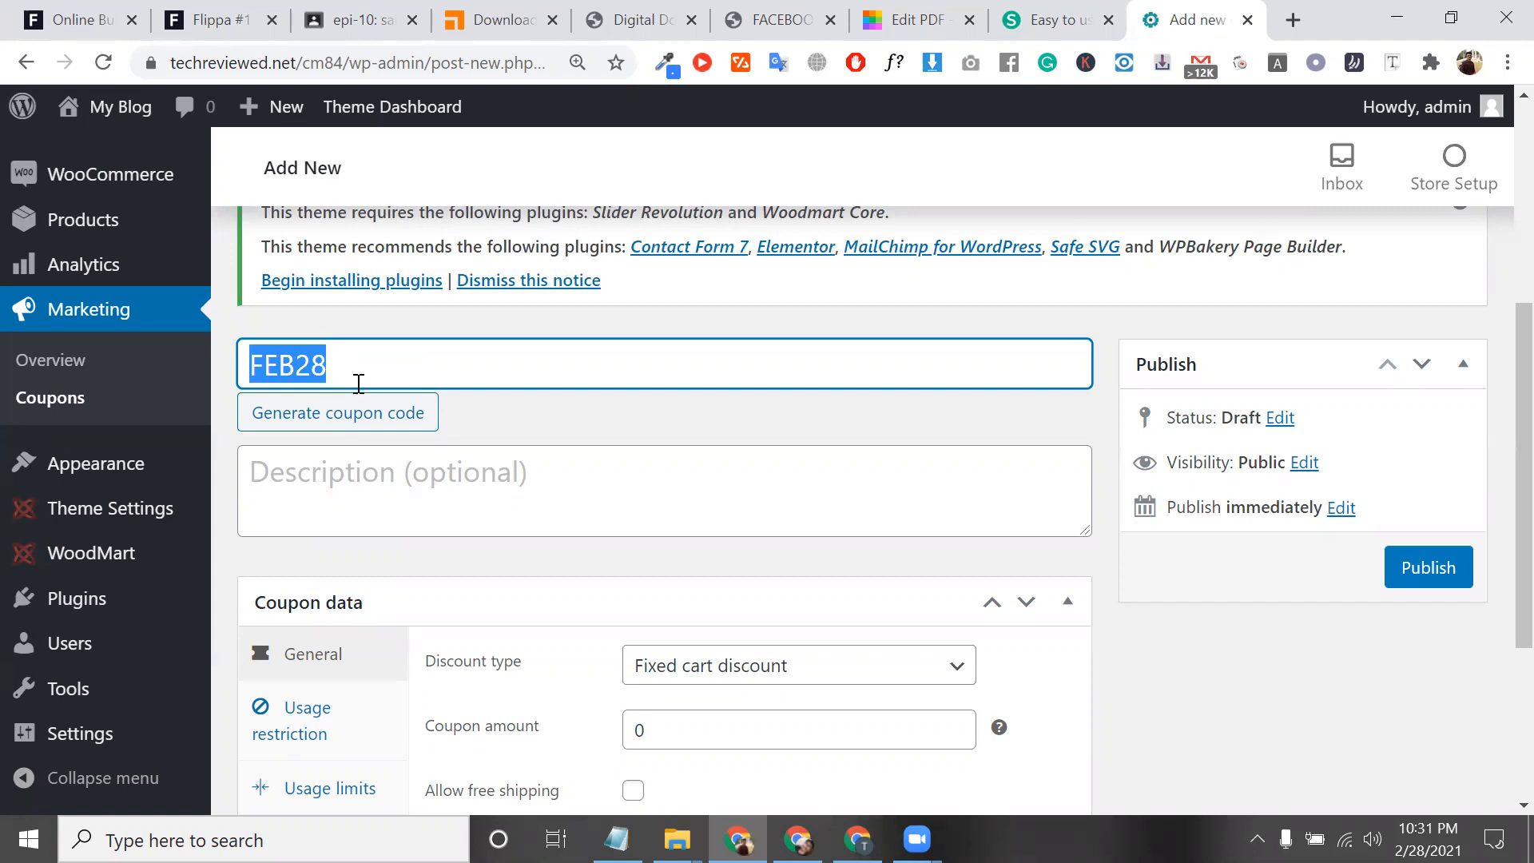
pyautogui.press('BackSpace')
pyautogui.click(370, 427)
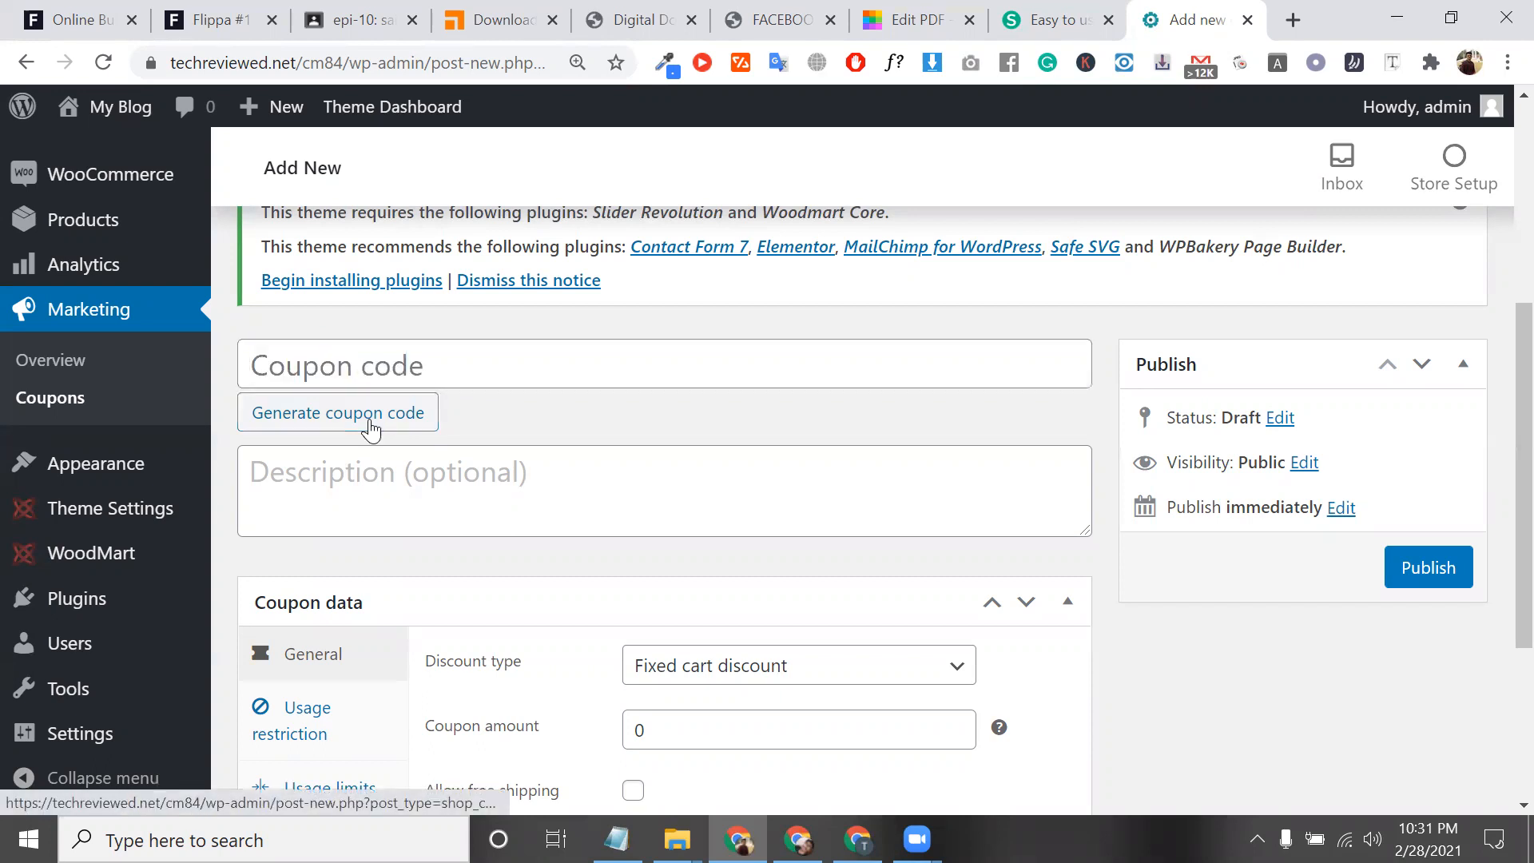
pyautogui.click(313, 428)
pyautogui.click(313, 427)
pyautogui.click(313, 428)
pyautogui.click(313, 427)
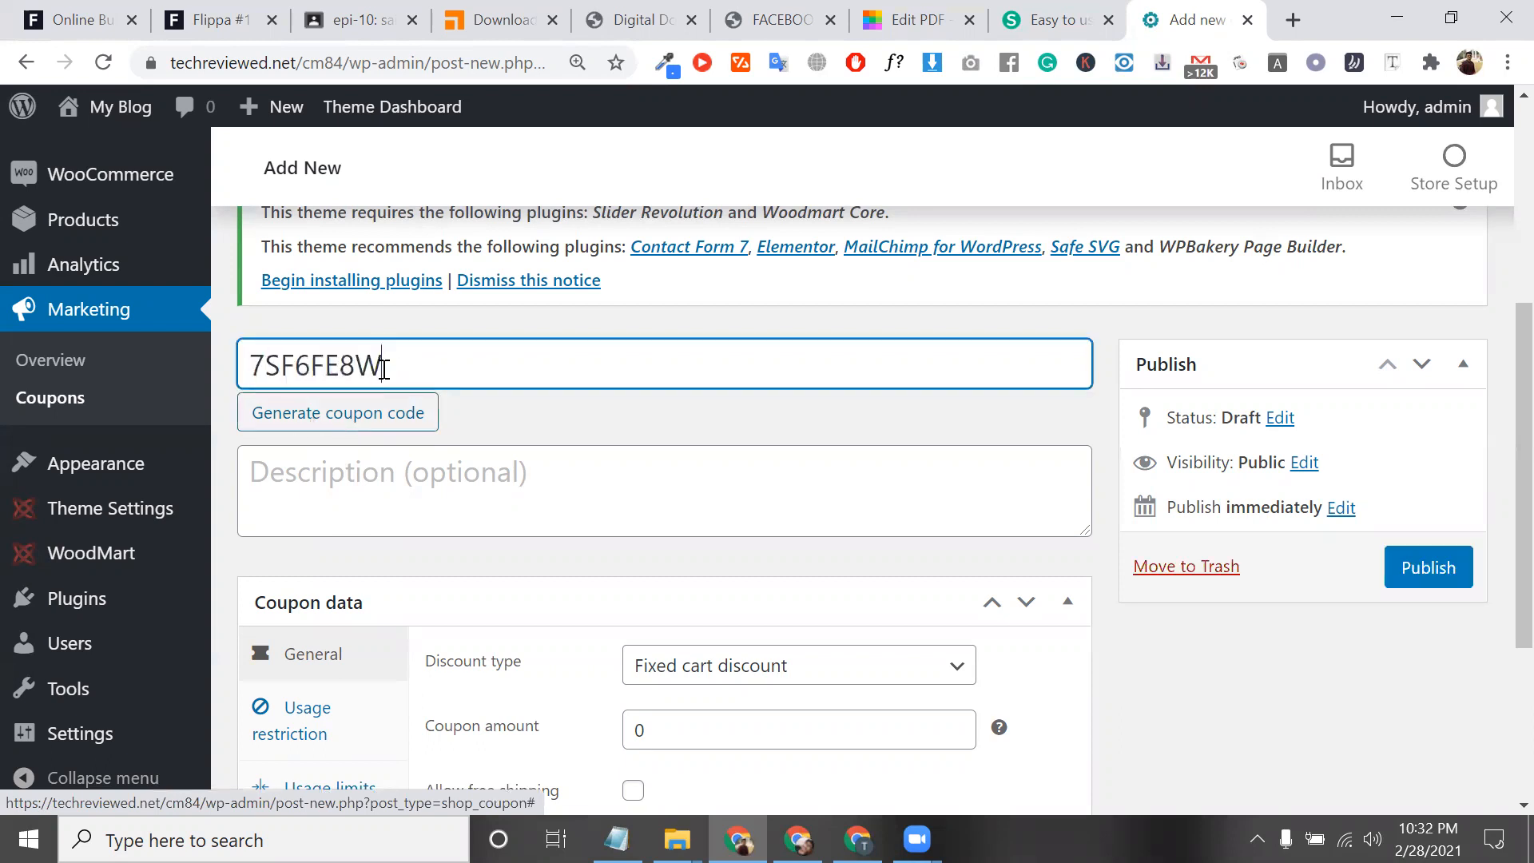
# Step: Replace the generated coupon code with FEB28
pyautogui.doubleClick(402, 355)
pyautogui.press('BackSpace')
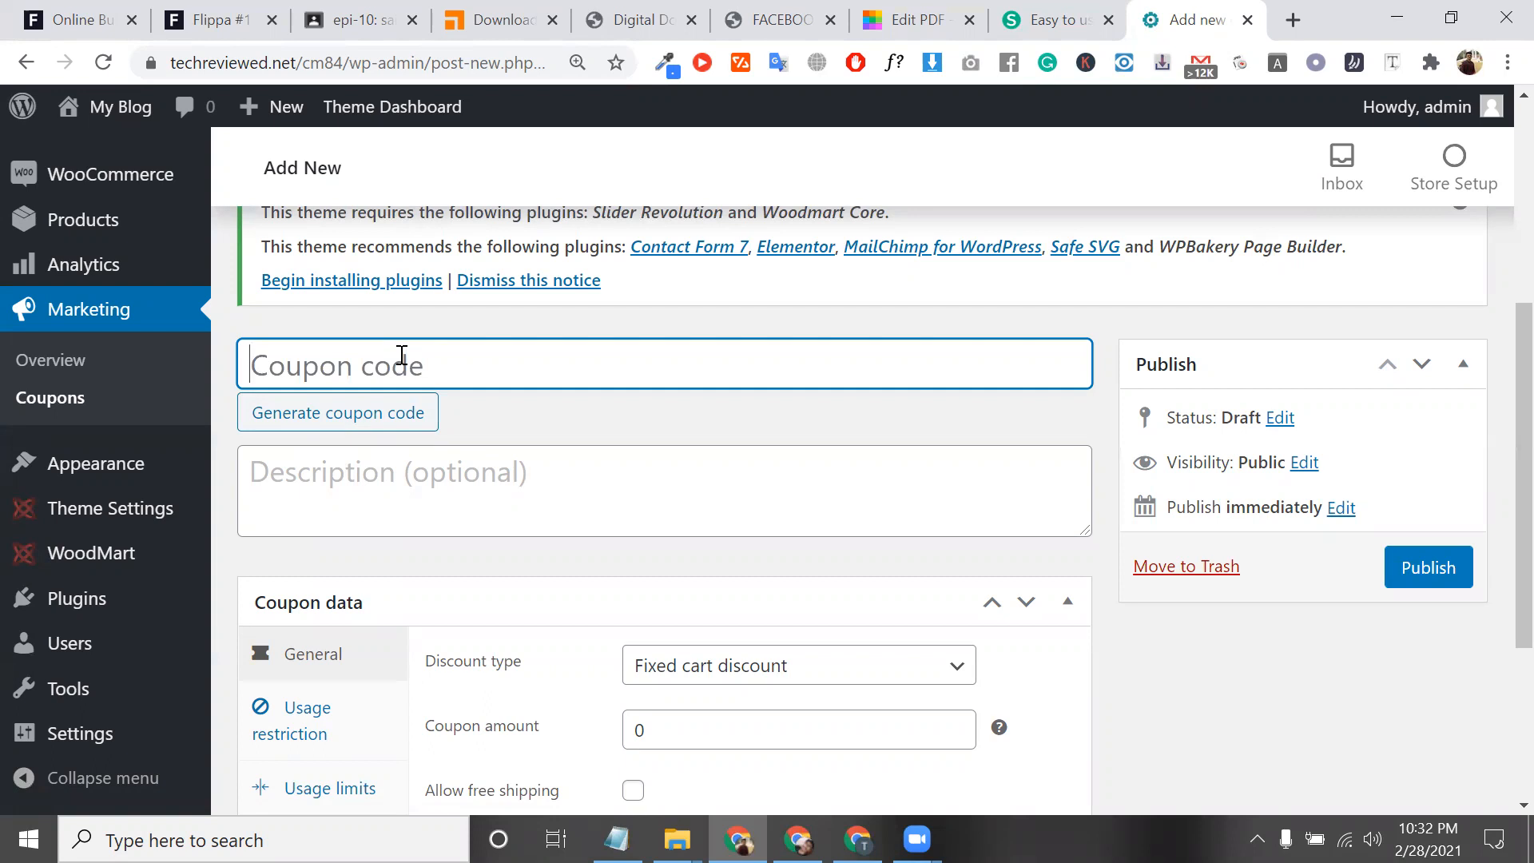
pyautogui.write('FEB28')
pyautogui.moveTo(383, 352); pyautogui.dragTo(212, 349)
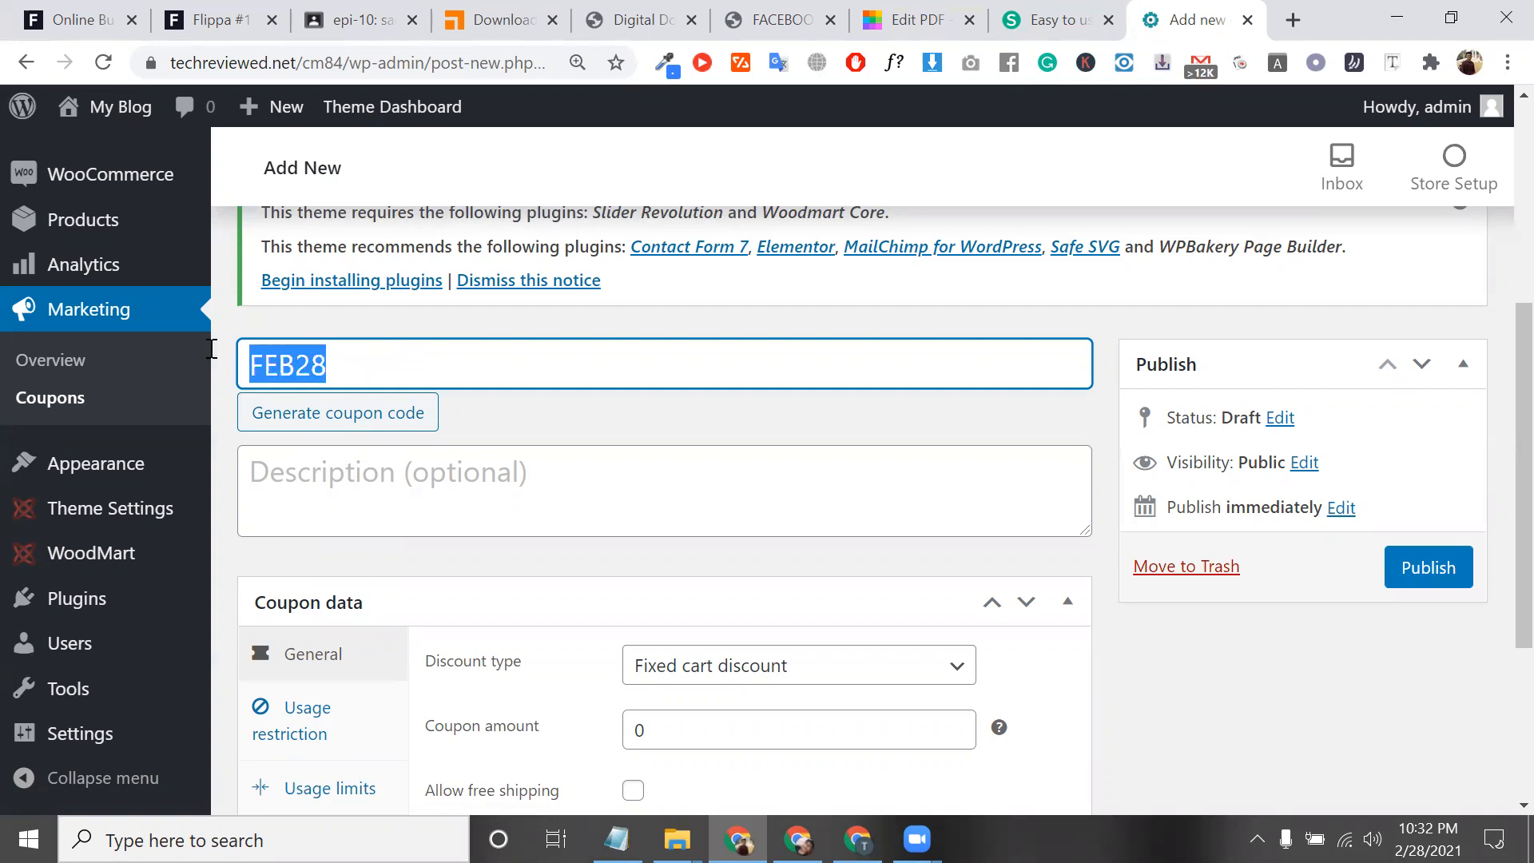
# Step: Enter "Month ending discount campaign" as the coupon description and accept the suggested wording "the discount"
pyautogui.click(389, 476)
pyautogui.write('MON')
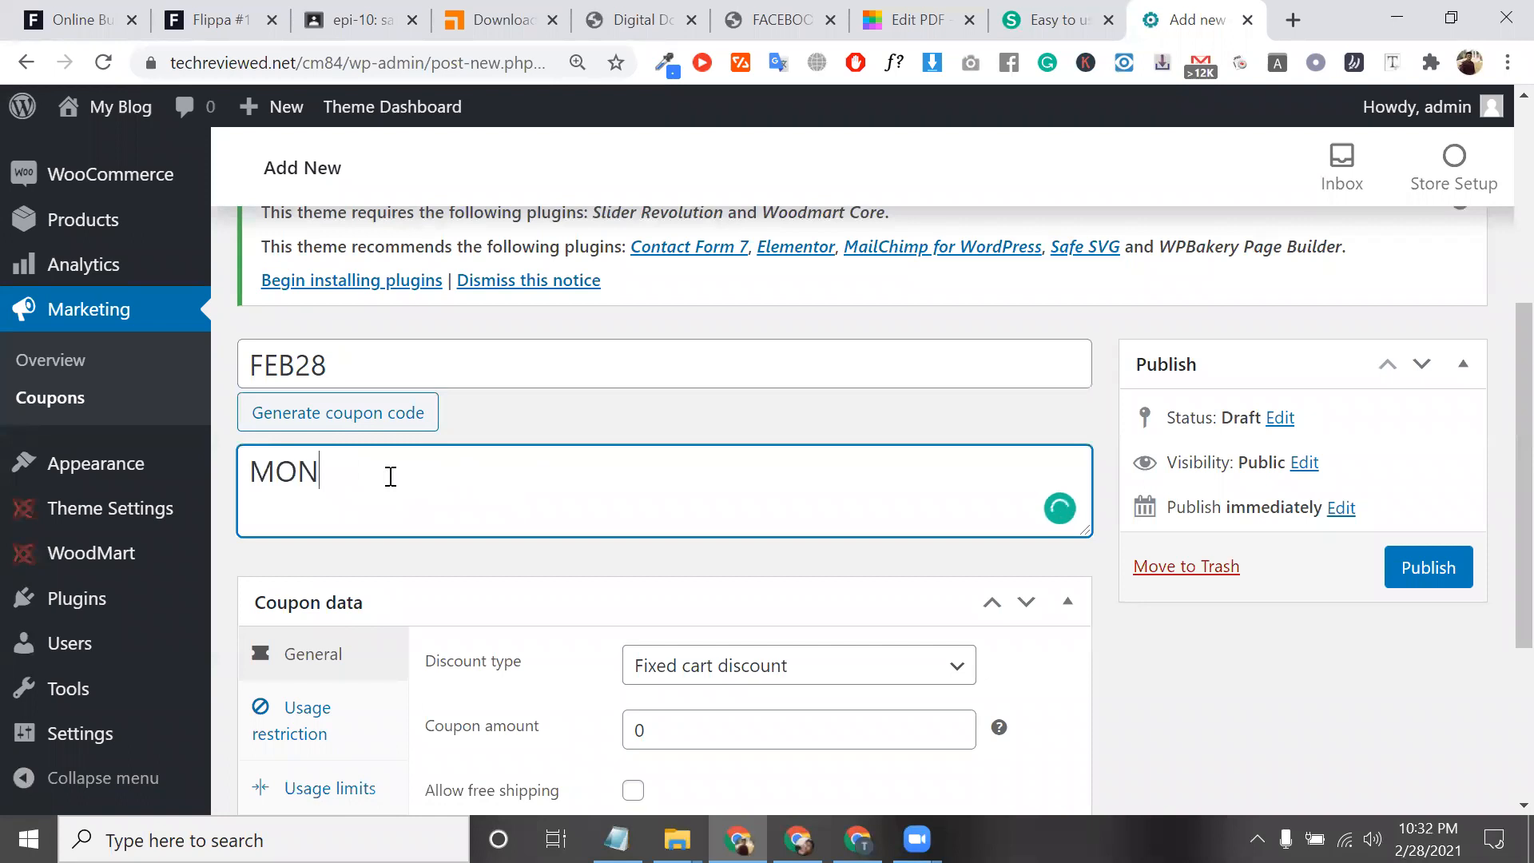
pyautogui.press('BackSpace')
pyautogui.press('BackSpace')
pyautogui.write('onth e')
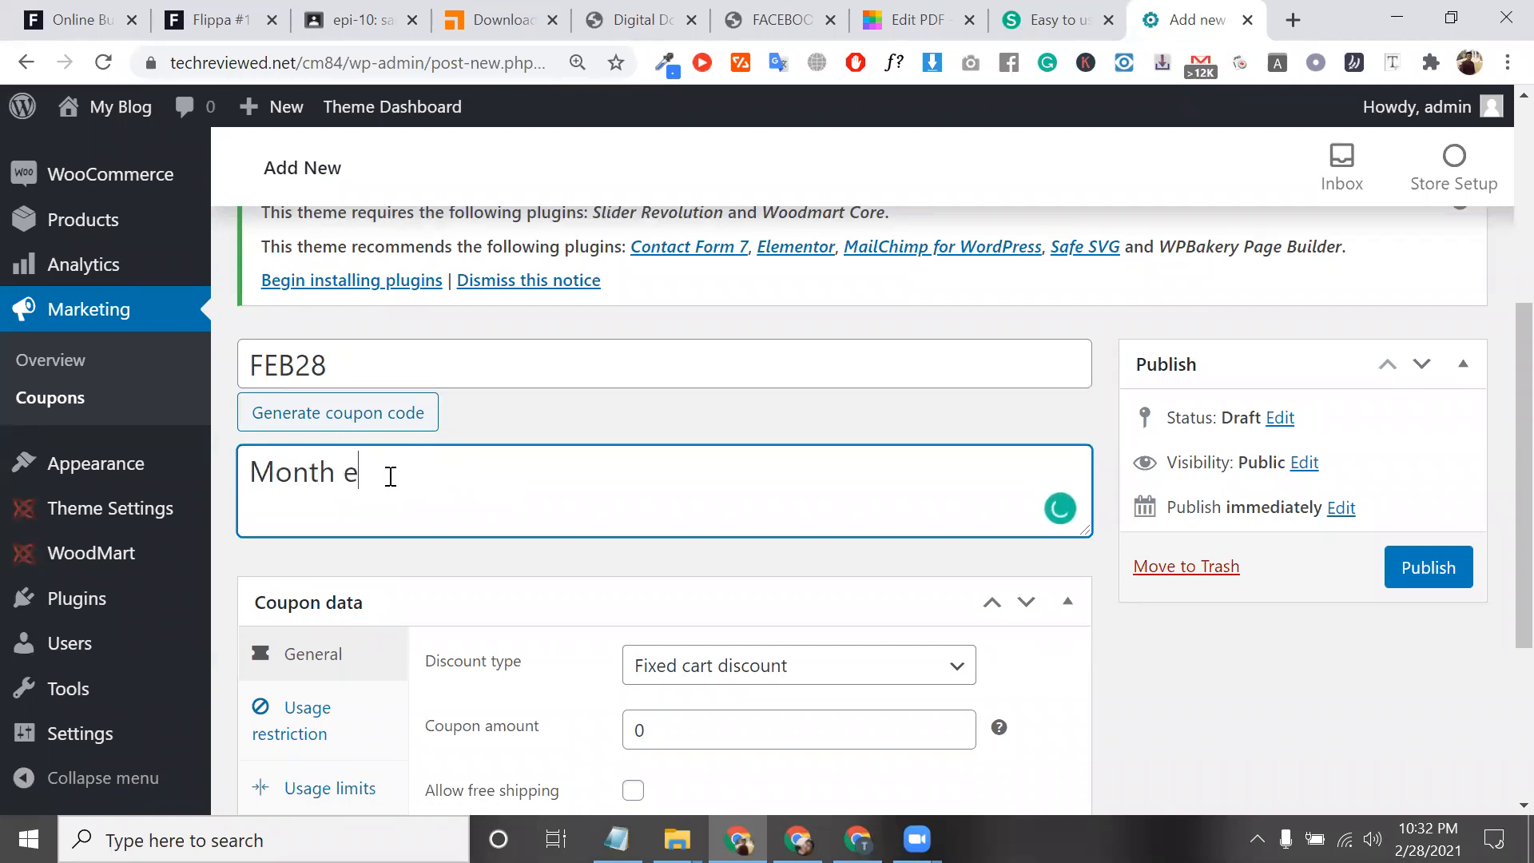
pyautogui.write('nding disc')
pyautogui.write('o')
pyautogui.press('BackSpace')
pyautogui.press('BackSpace')
pyautogui.write('s')
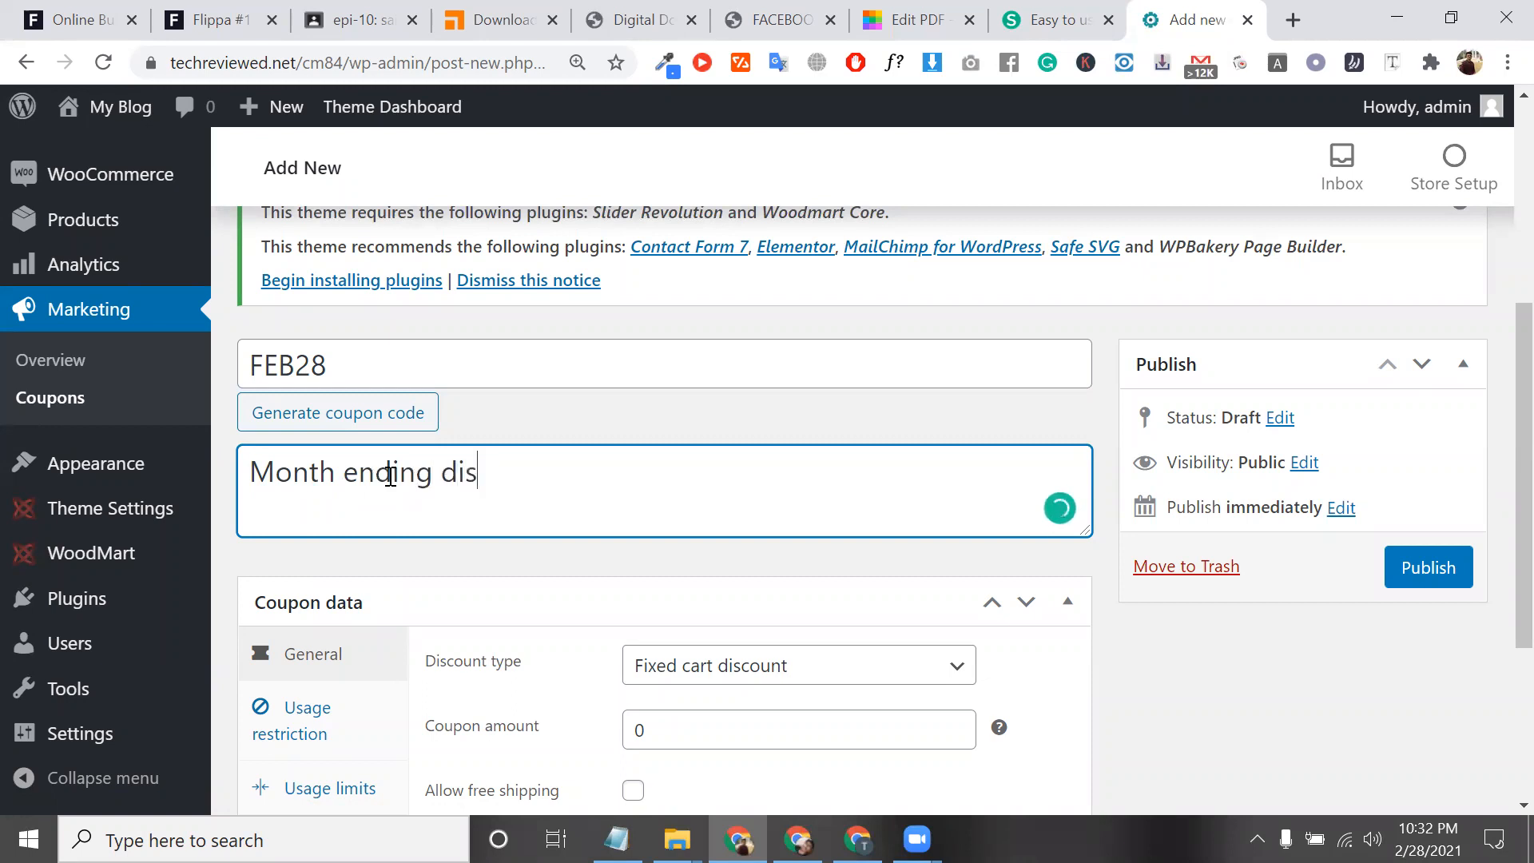
pyautogui.write('count')
pyautogui.write(' camplai')
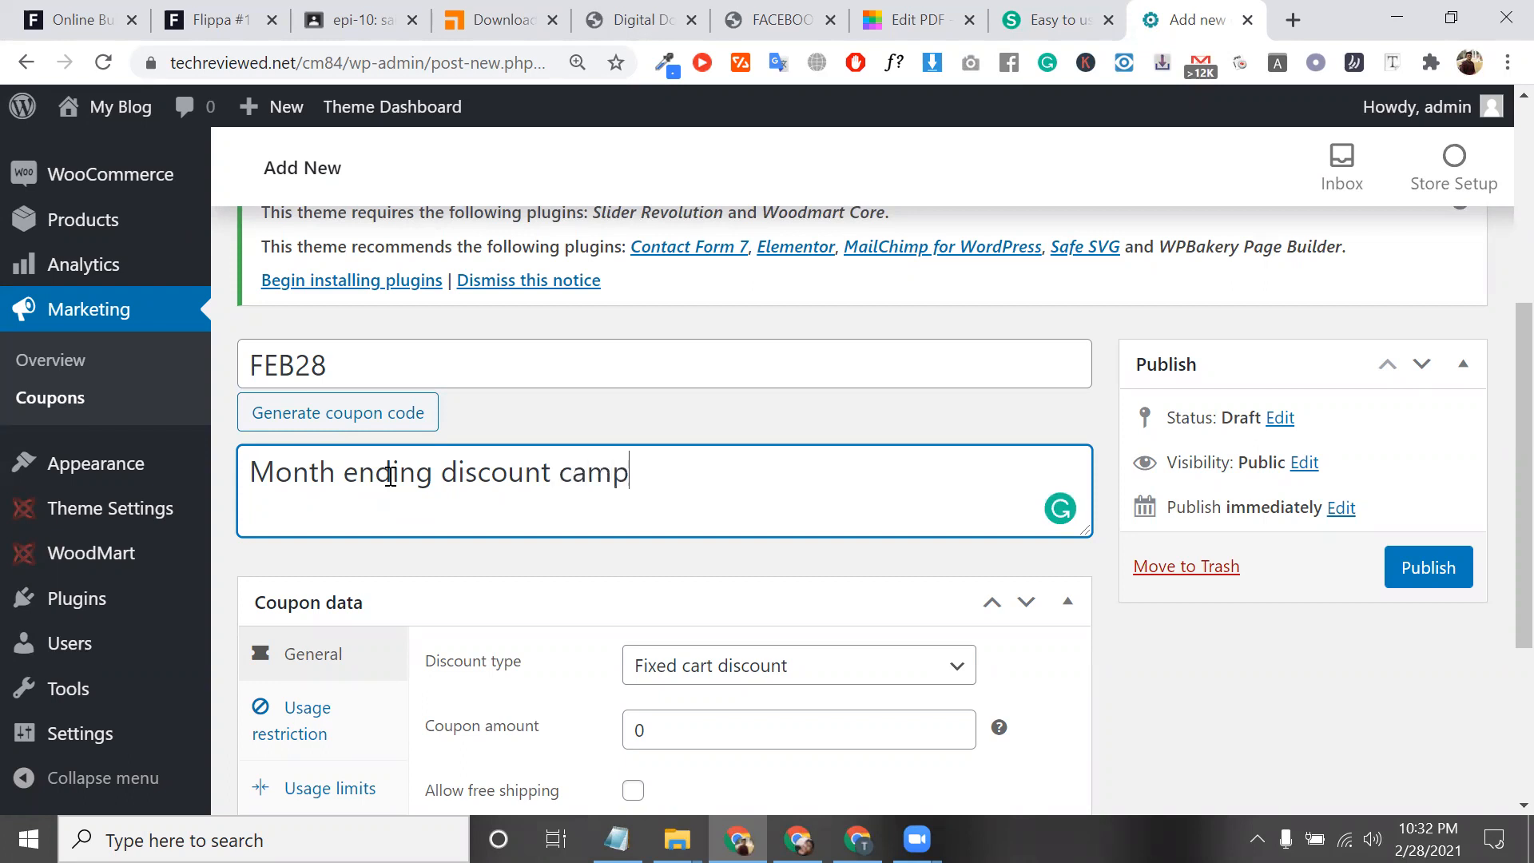
pyautogui.press('BackSpace')
pyautogui.press('BackSpace')
pyautogui.press('BackSpace')
pyautogui.write('aing')
pyautogui.press('BackSpace')
pyautogui.press('BackSpace')
pyautogui.write('gn')
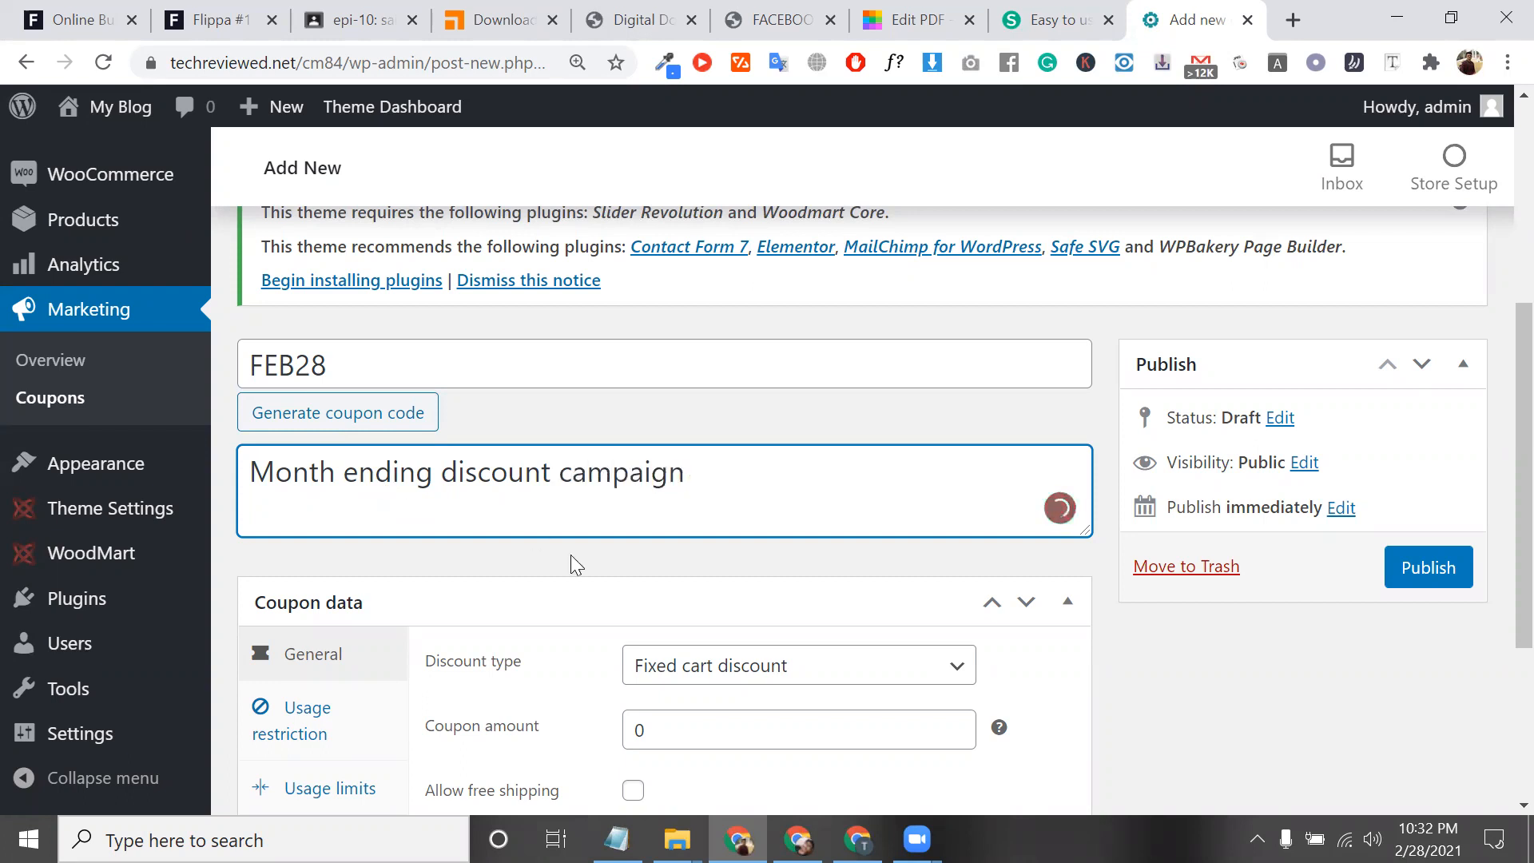
pyautogui.click(499, 482)
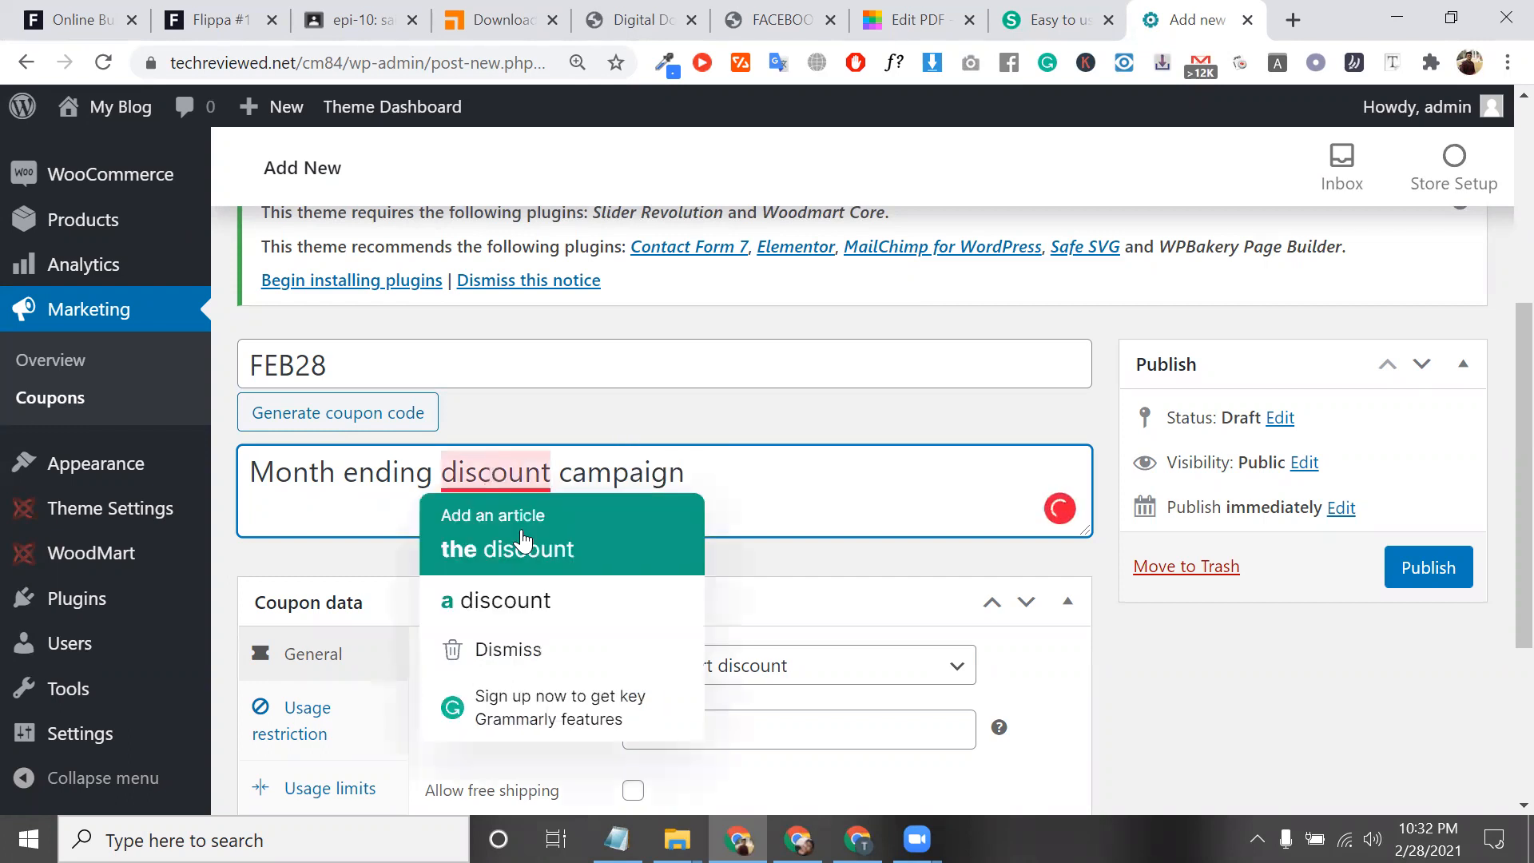
pyautogui.click(473, 548)
# Step: Set the coupon's discount type to Percentage discount in the general coupon data
pyautogui.scroll(-4, 758, 483)
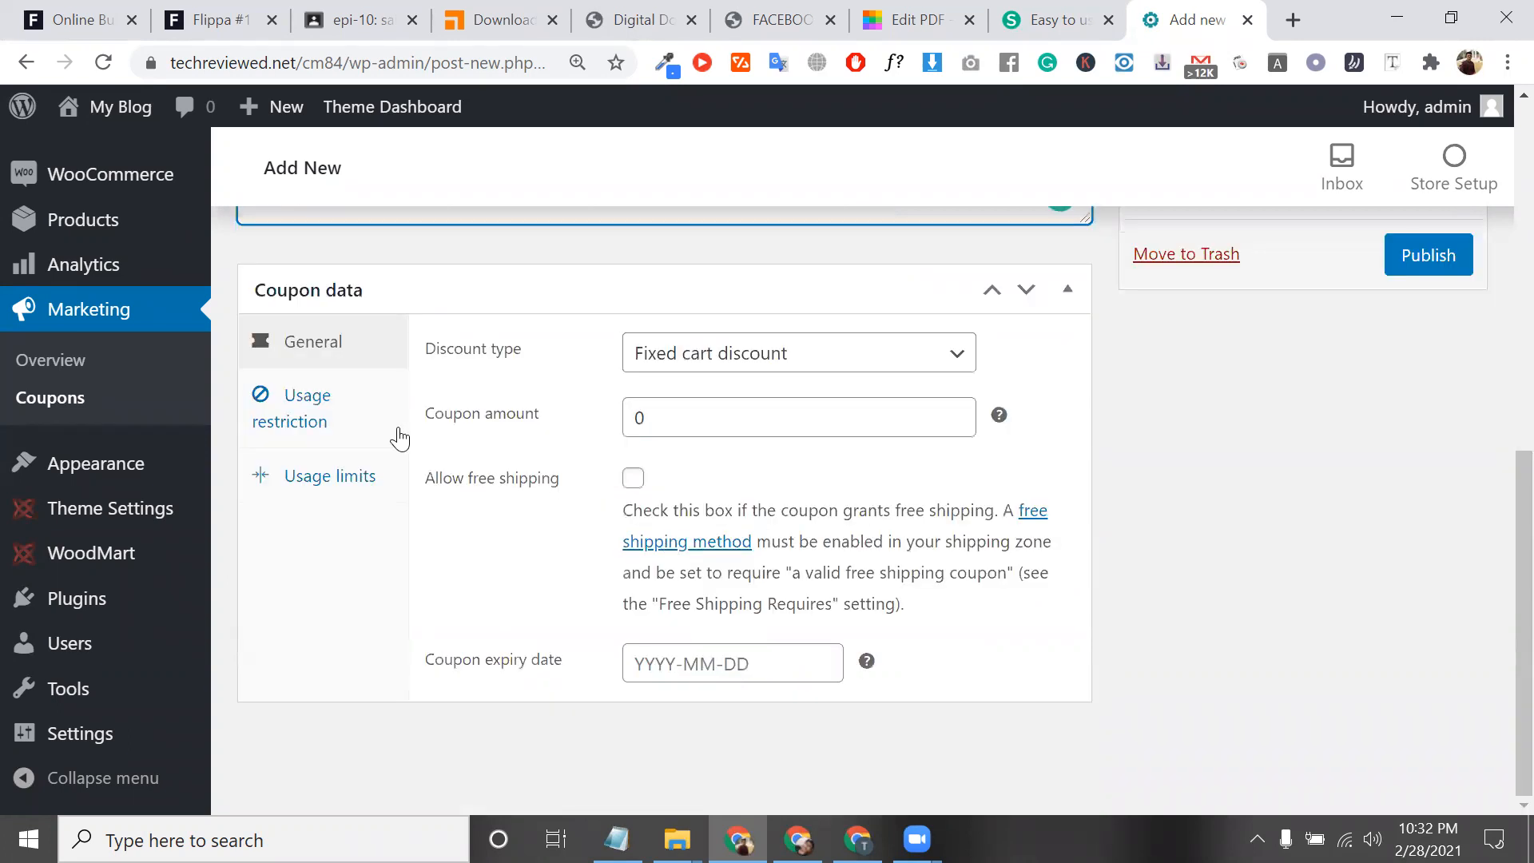
pyautogui.scroll(1, 598, 379)
pyautogui.scroll(-1, 597, 378)
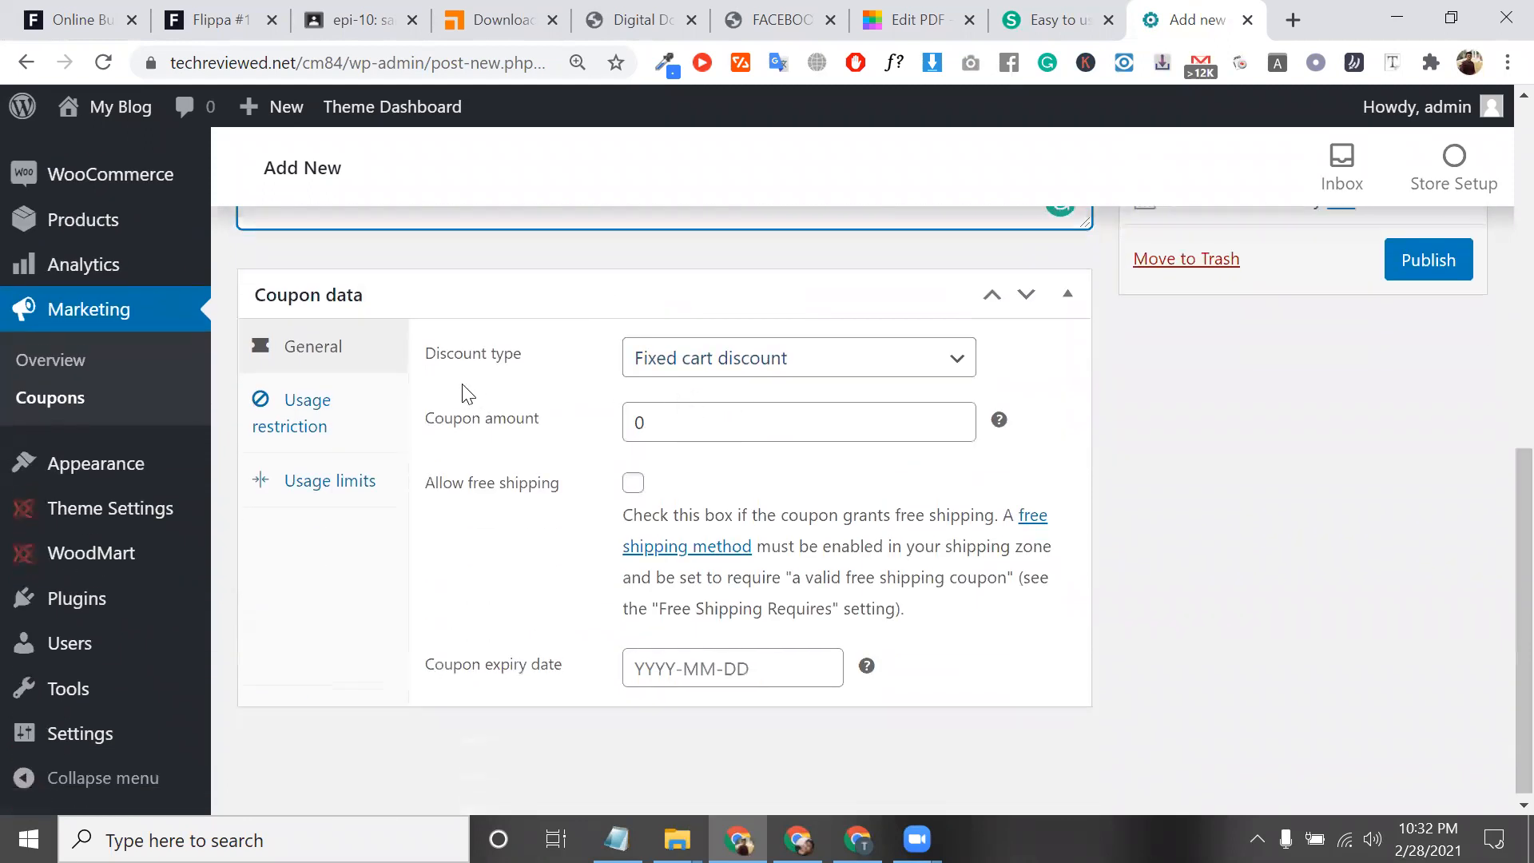
pyautogui.scroll(3, 377, 370)
pyautogui.scroll(1, 376, 370)
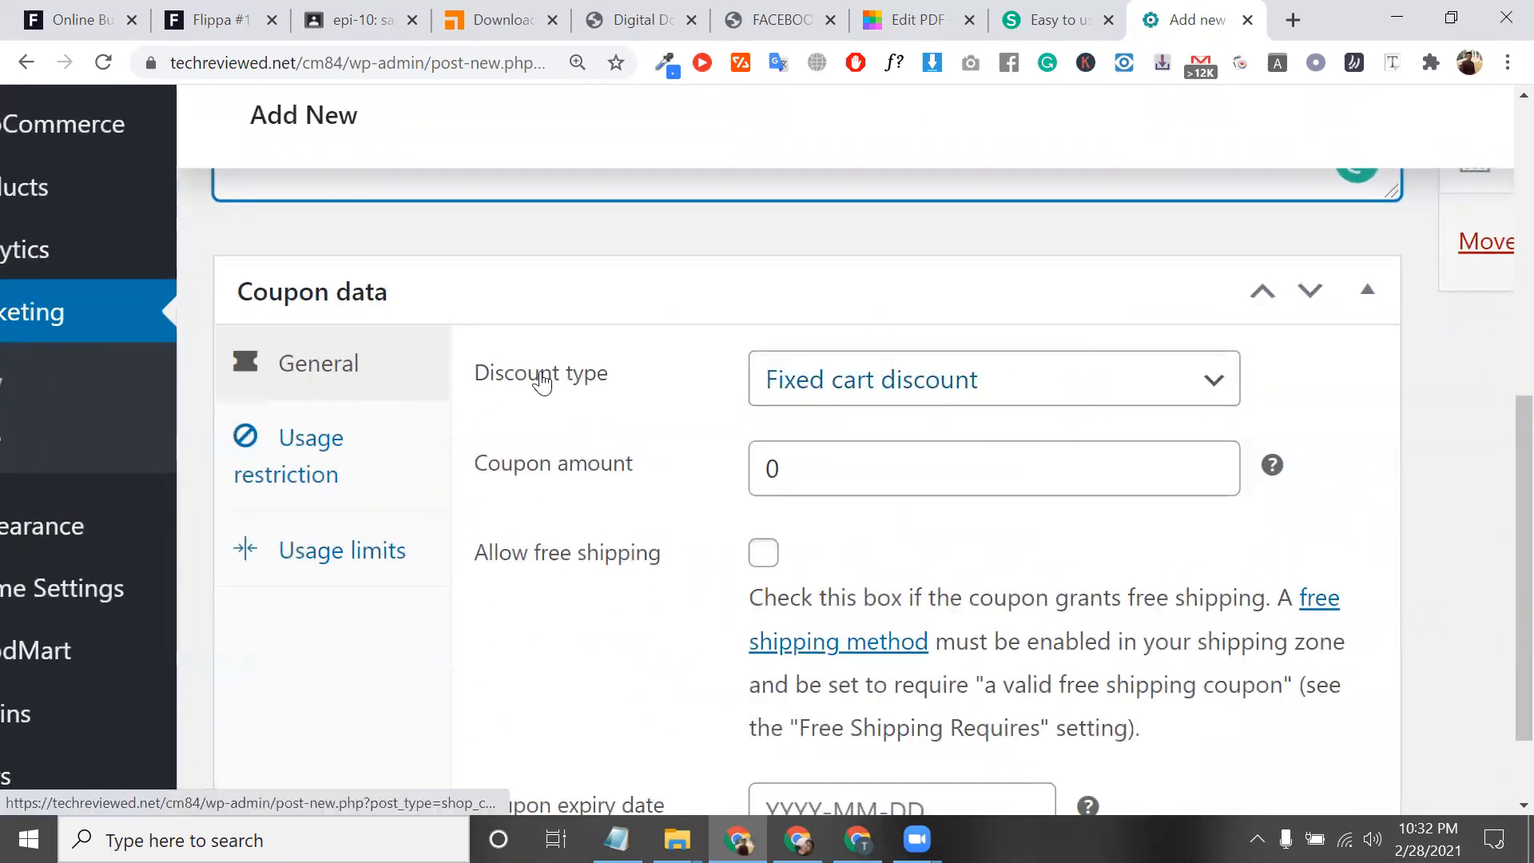
pyautogui.click(808, 381)
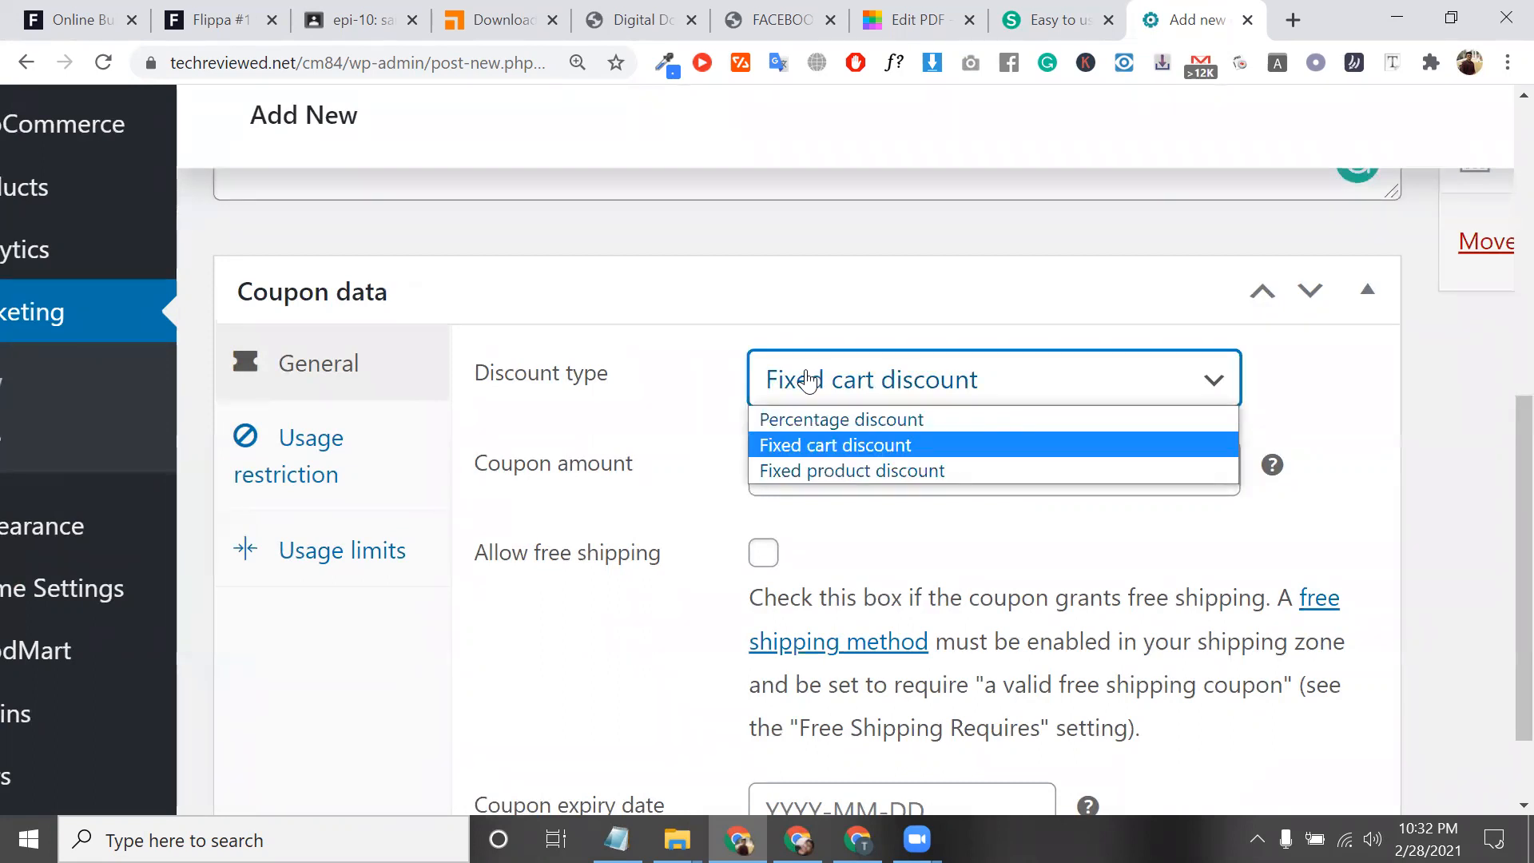
pyautogui.click(808, 381)
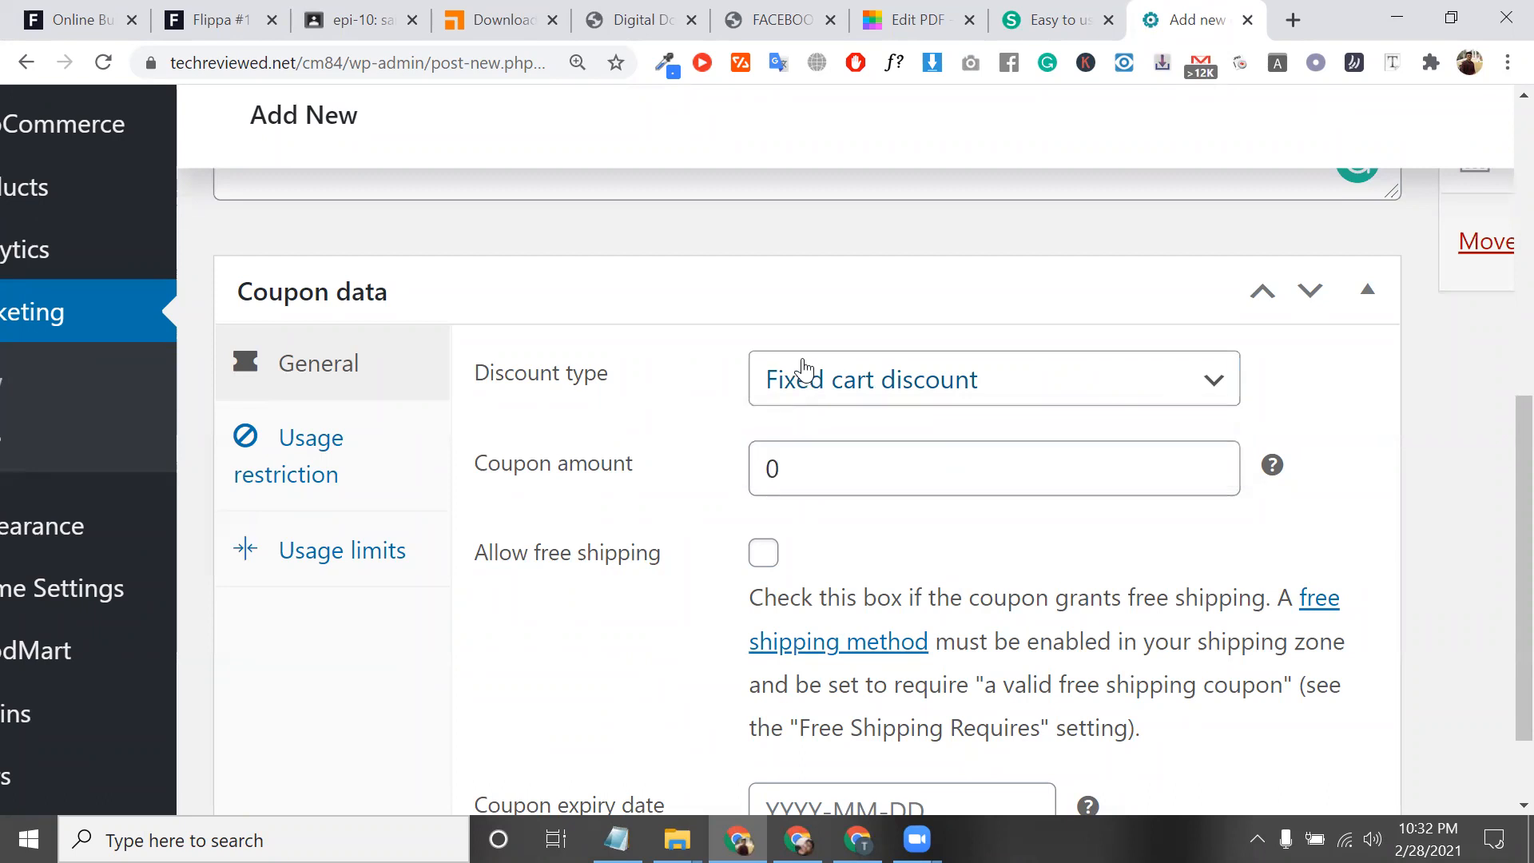
pyautogui.click(907, 403)
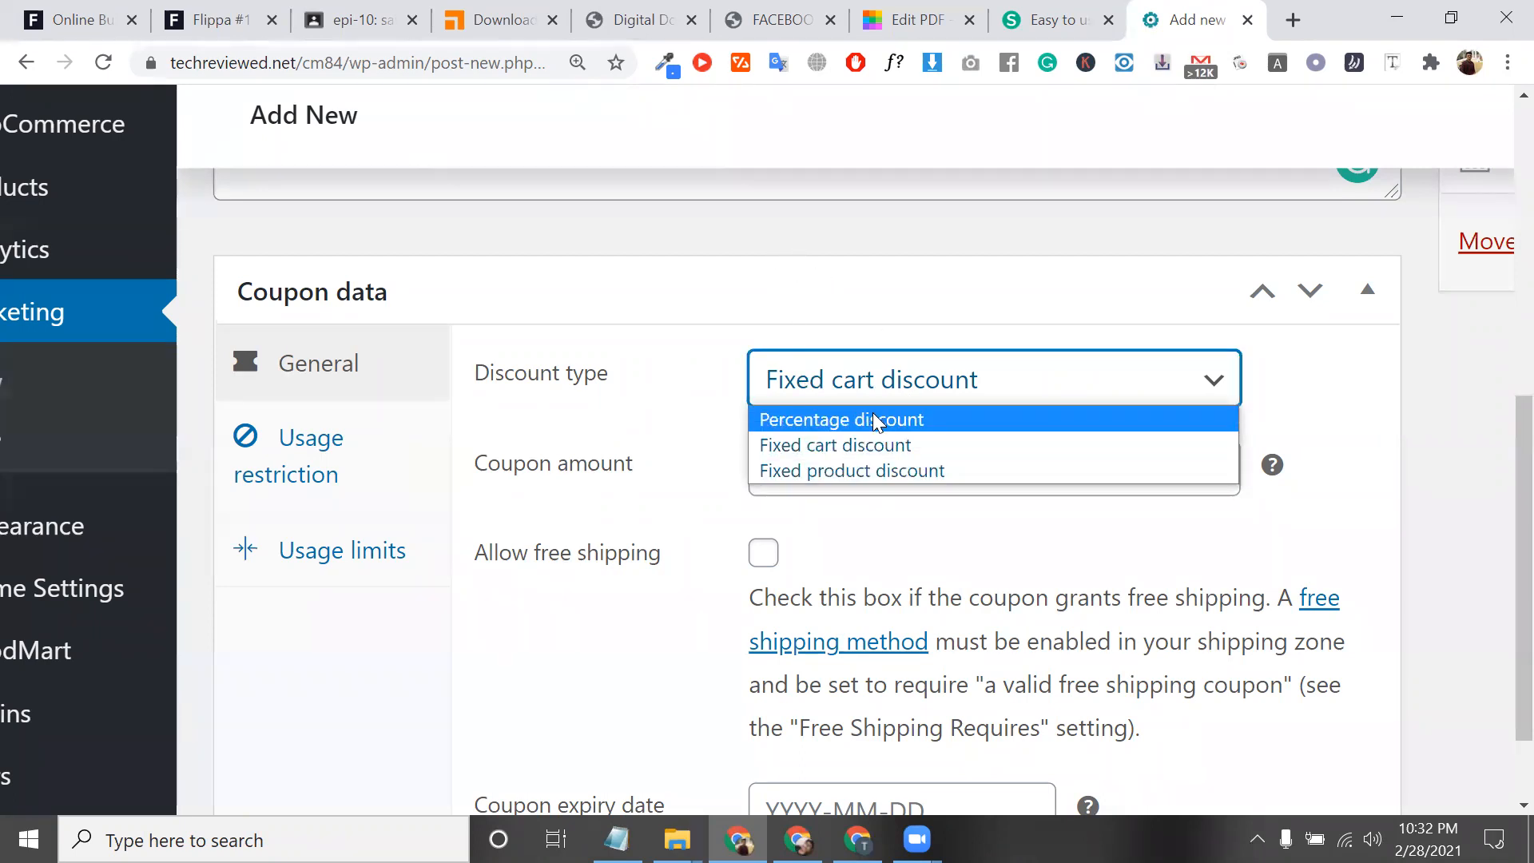
pyautogui.click(876, 418)
pyautogui.click(966, 404)
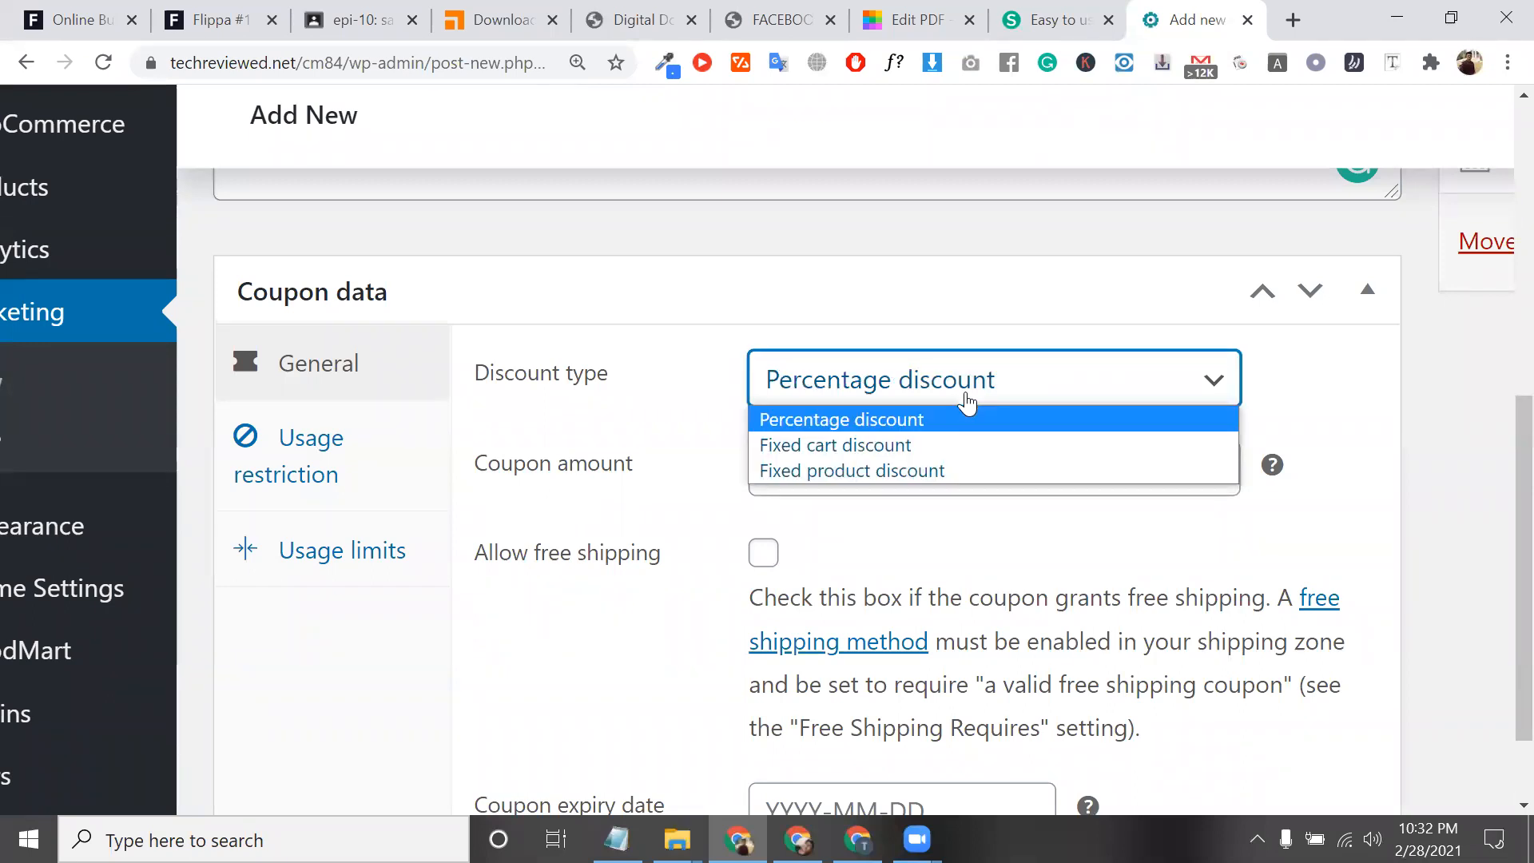
pyautogui.click(967, 404)
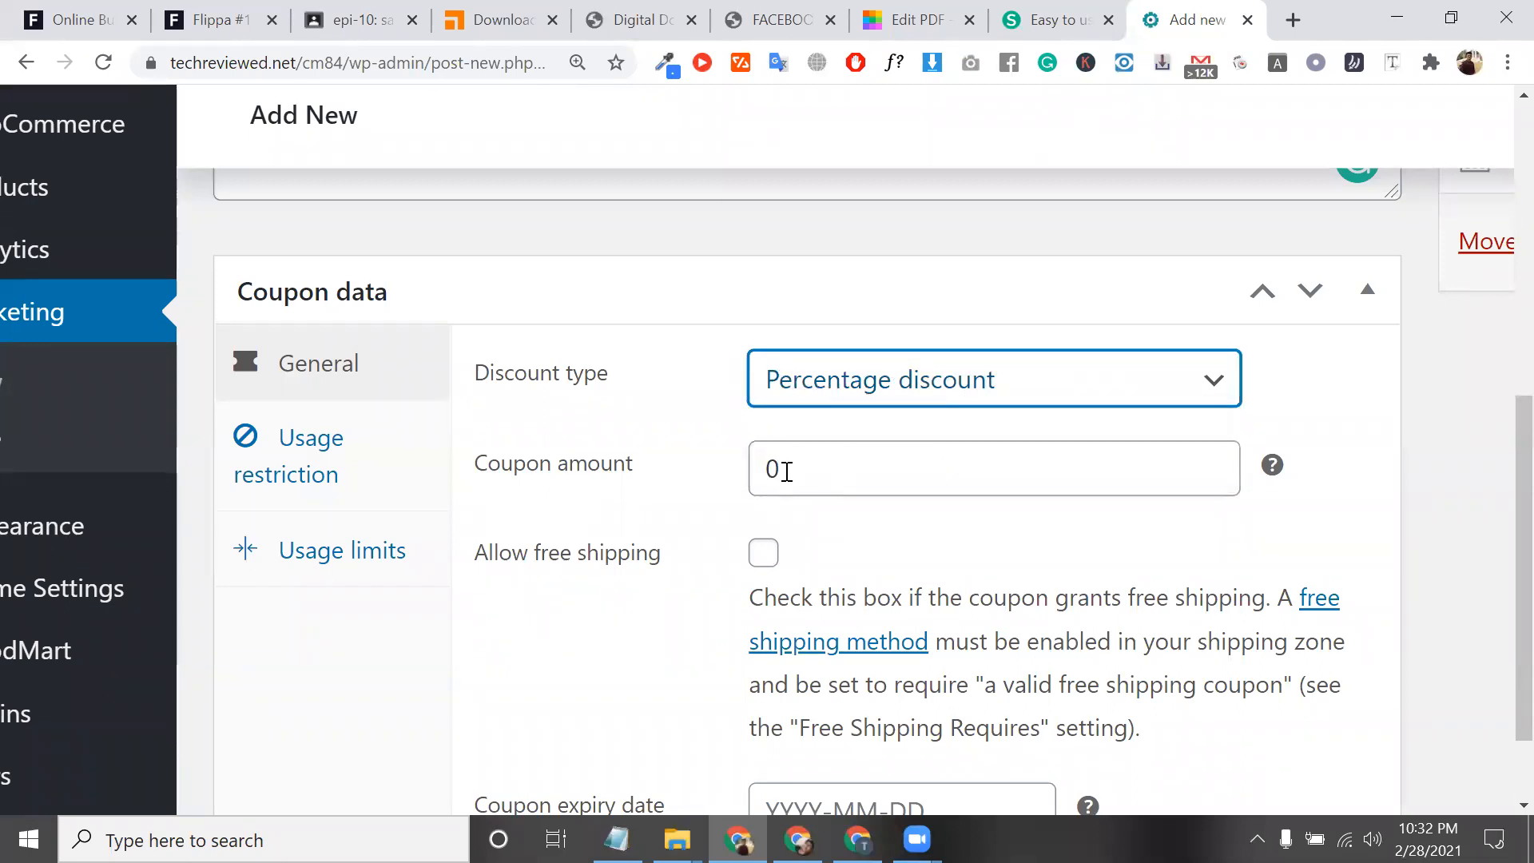
# Step: Set the coupon amount to 10
pyautogui.doubleClick(784, 471)
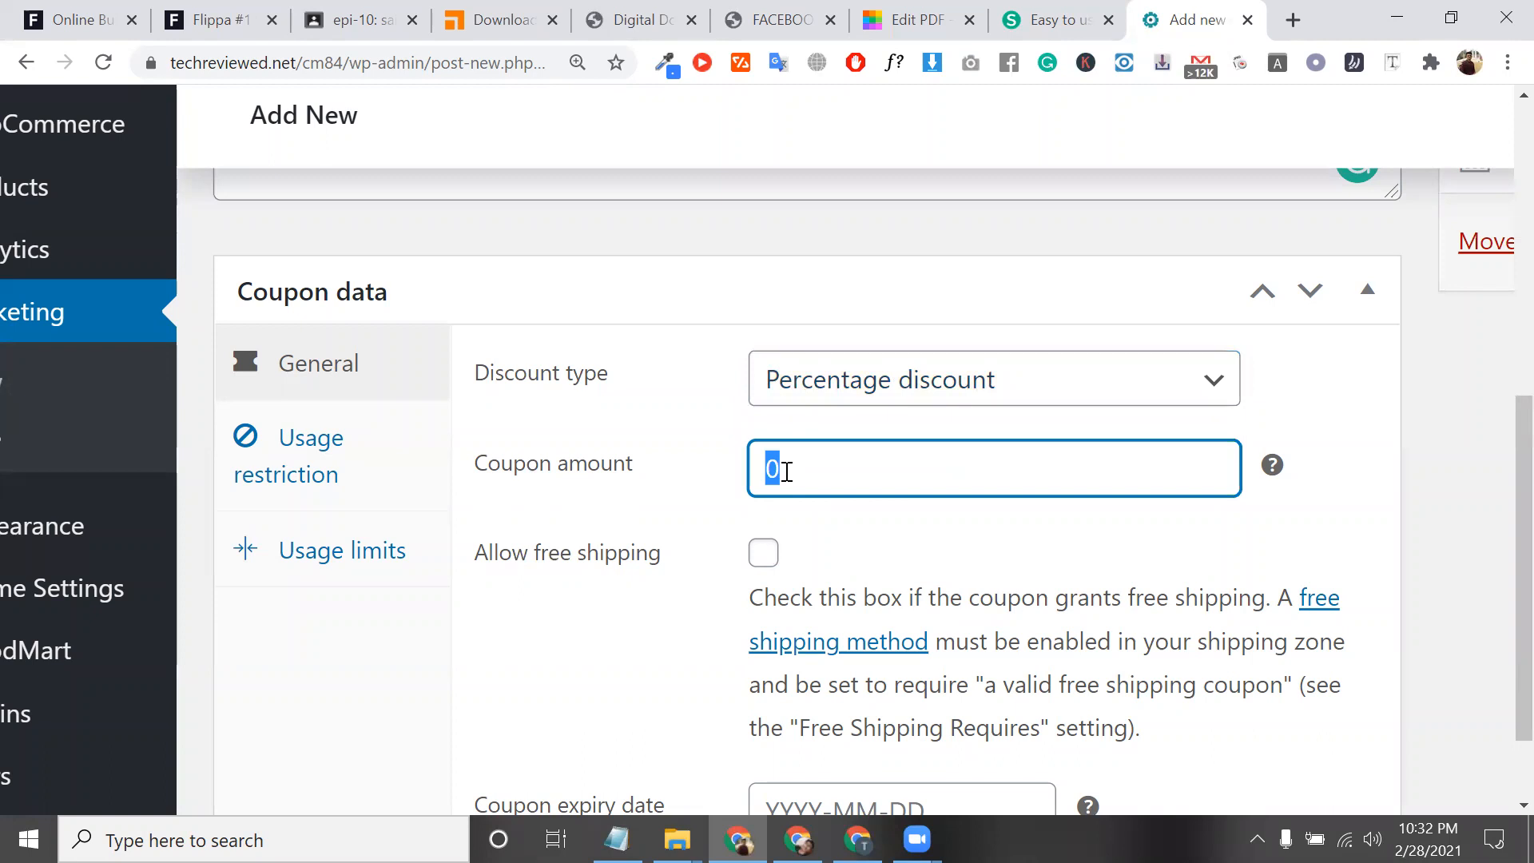
pyautogui.write('10')
pyautogui.moveTo(790, 472); pyautogui.dragTo(749, 472)
# Step: Allow free shipping for the coupon
pyautogui.hotkey('ctrl', '-')
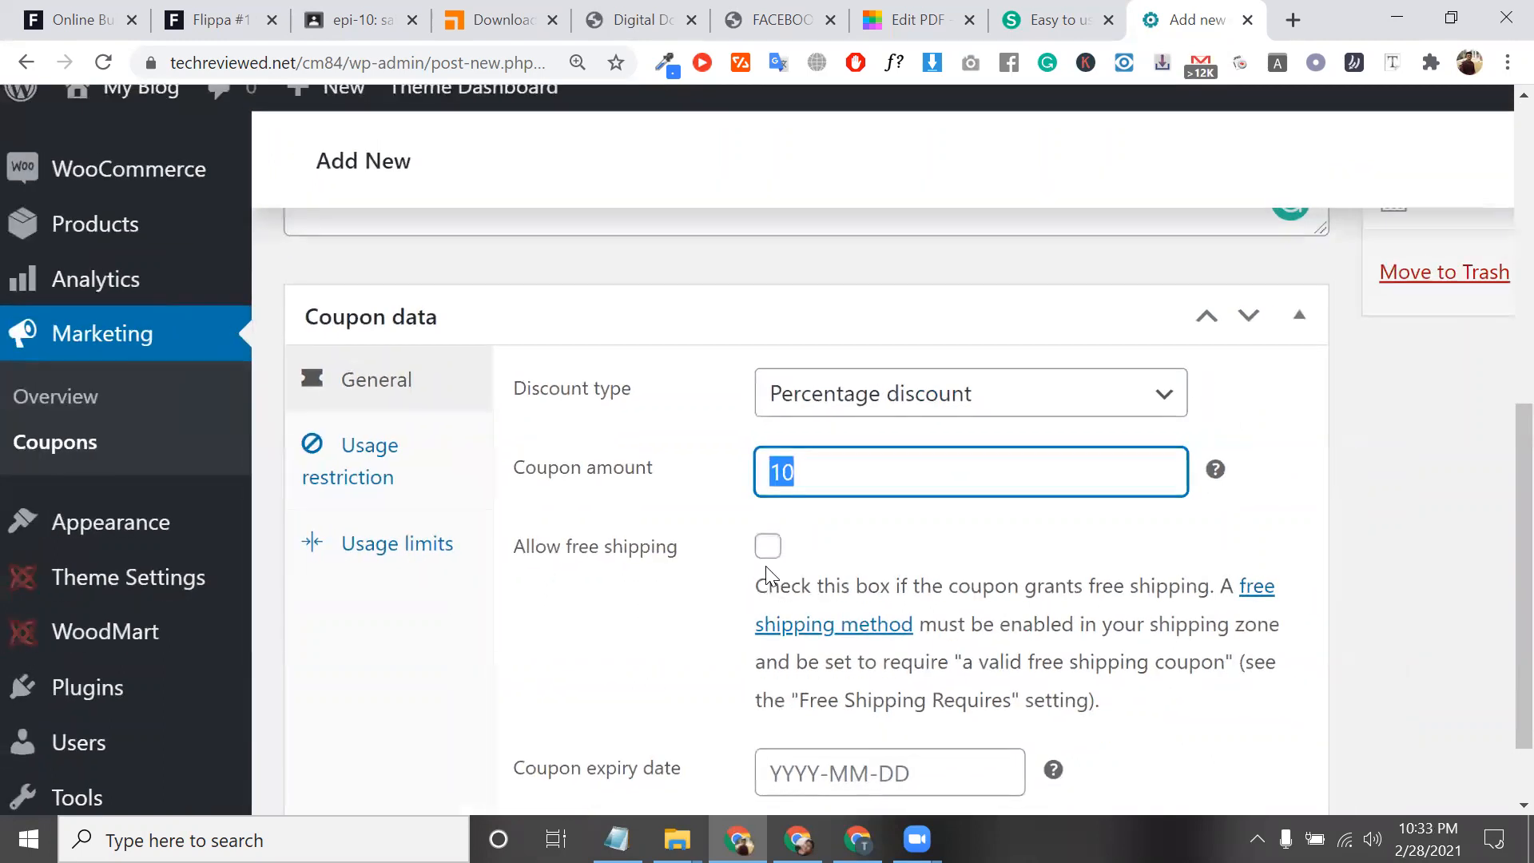
pyautogui.click(768, 553)
pyautogui.scroll(-2, 774, 562)
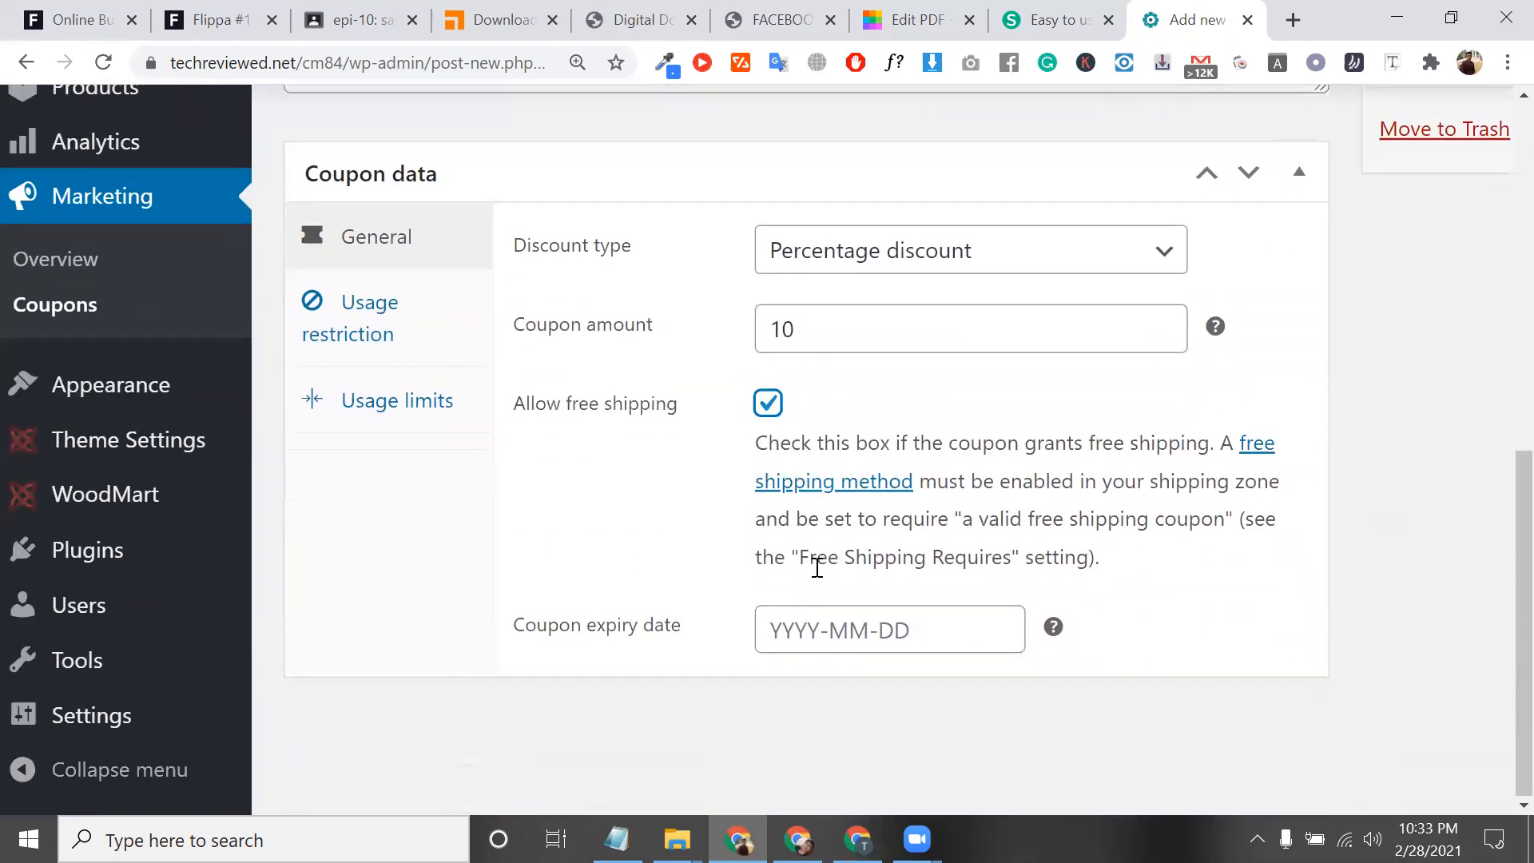
# Step: Set the coupon expiry date to 2021-02-28
pyautogui.hotkey('ctrl', '-')
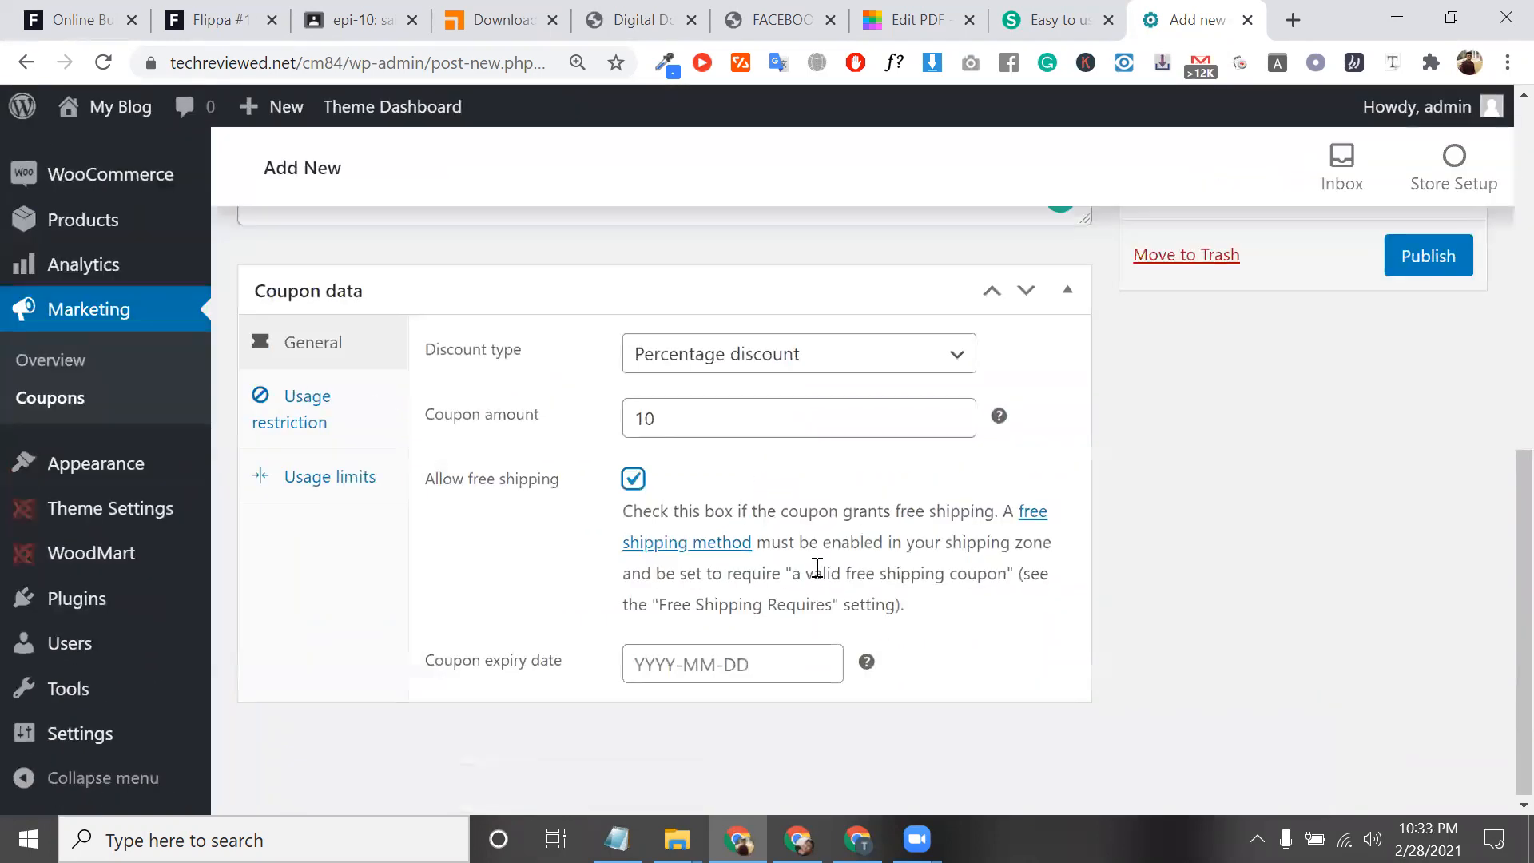
pyautogui.click(774, 675)
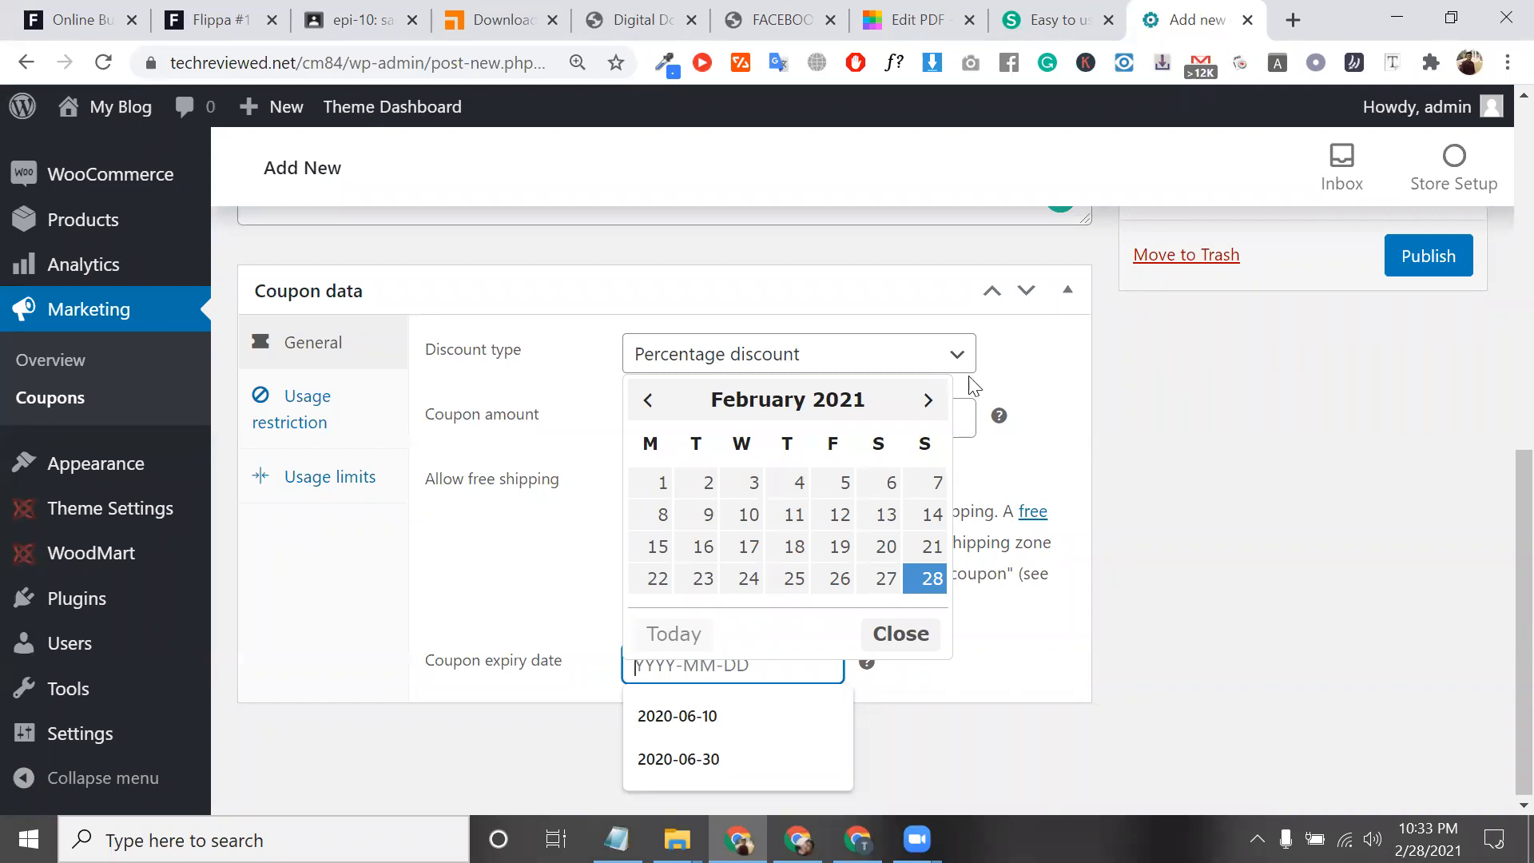
pyautogui.click(917, 581)
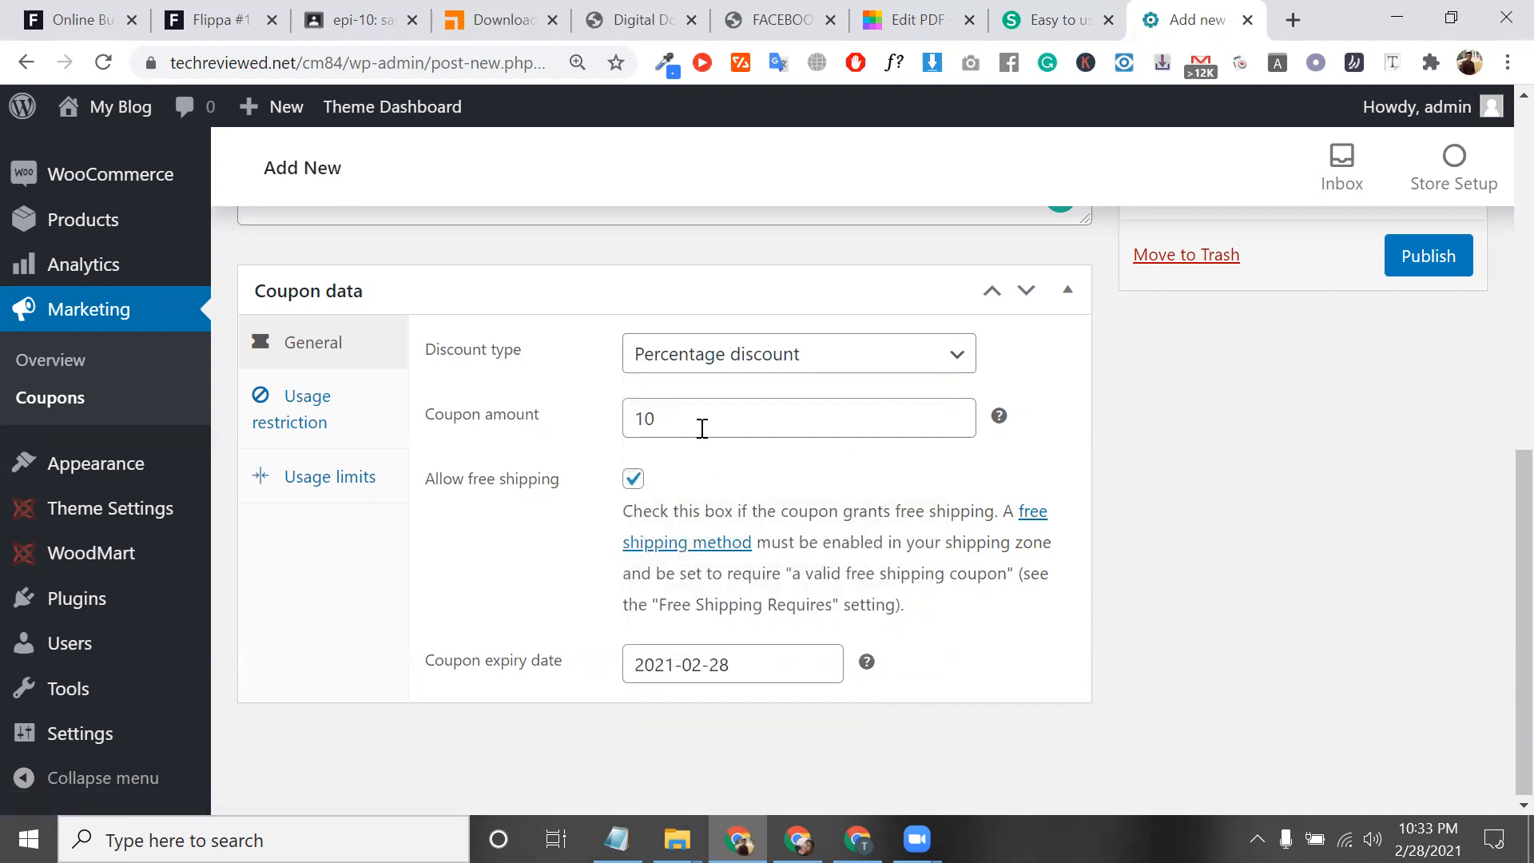
pyautogui.doubleClick(702, 429)
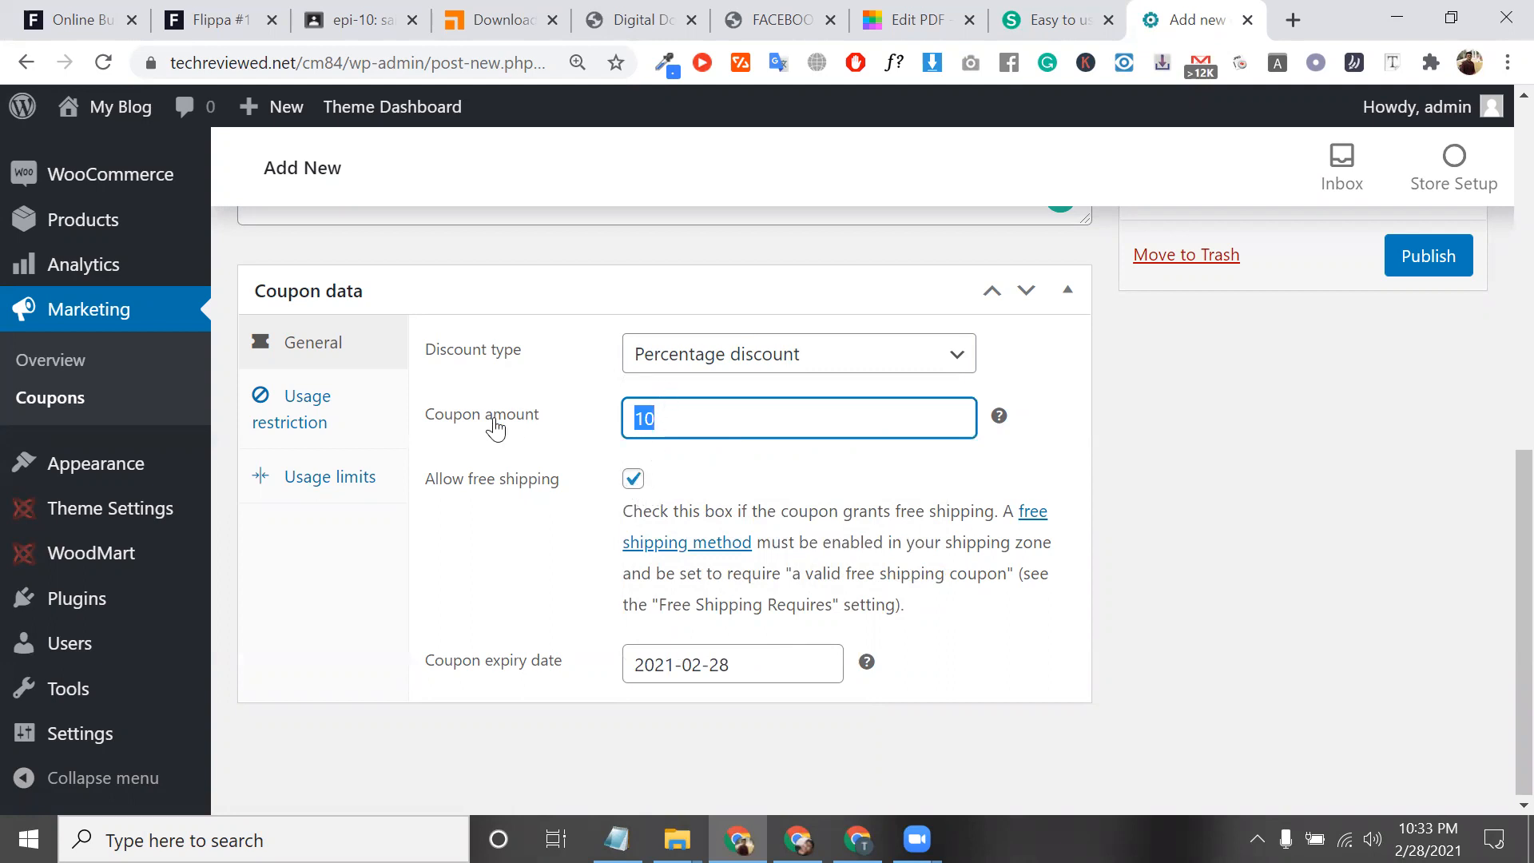
pyautogui.scroll(10, 496, 429)
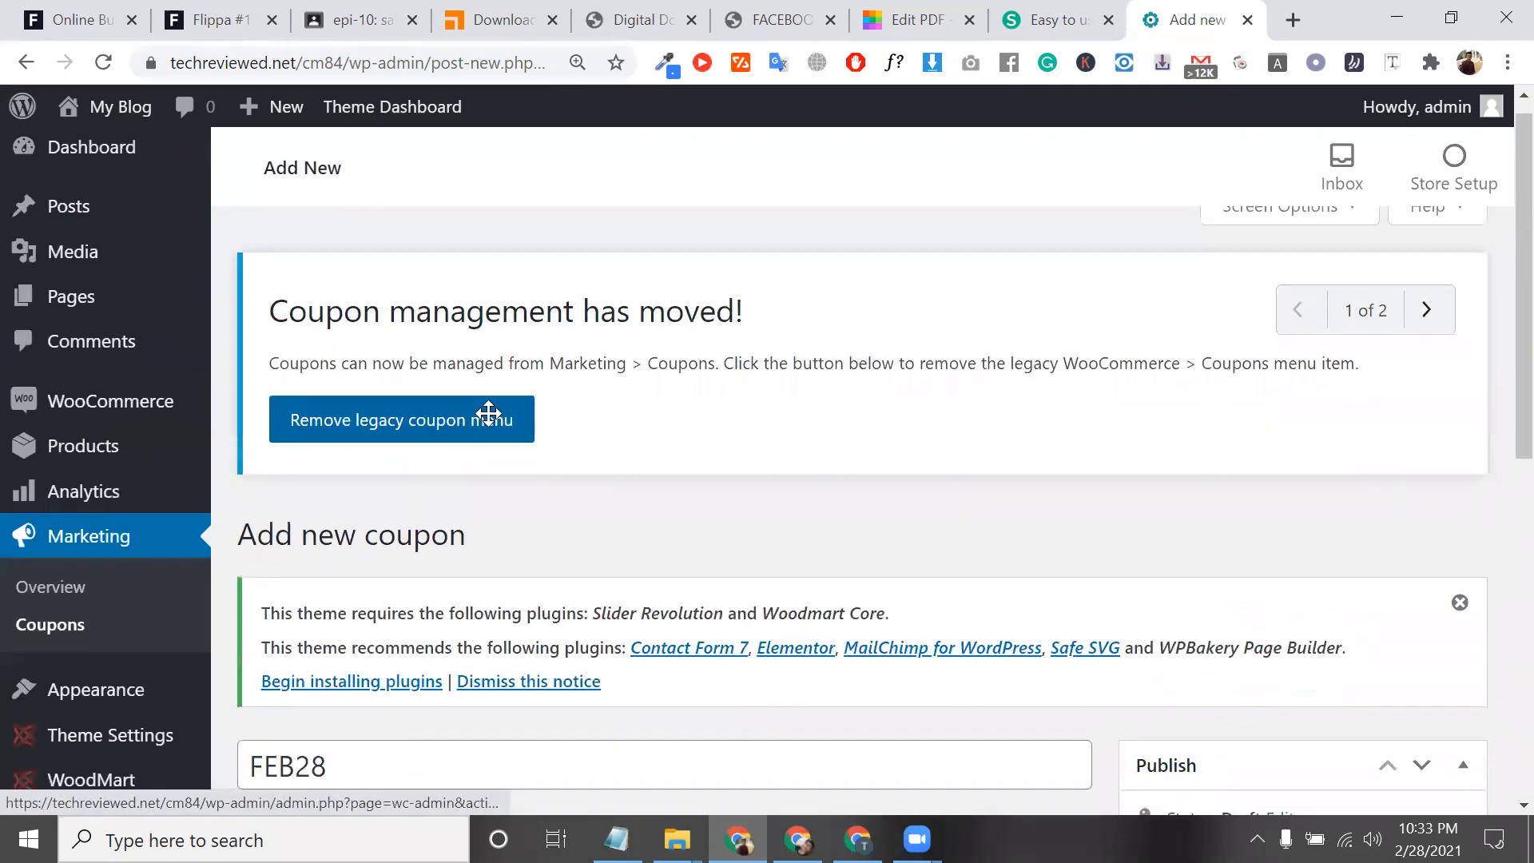
pyautogui.scroll(-10, 488, 413)
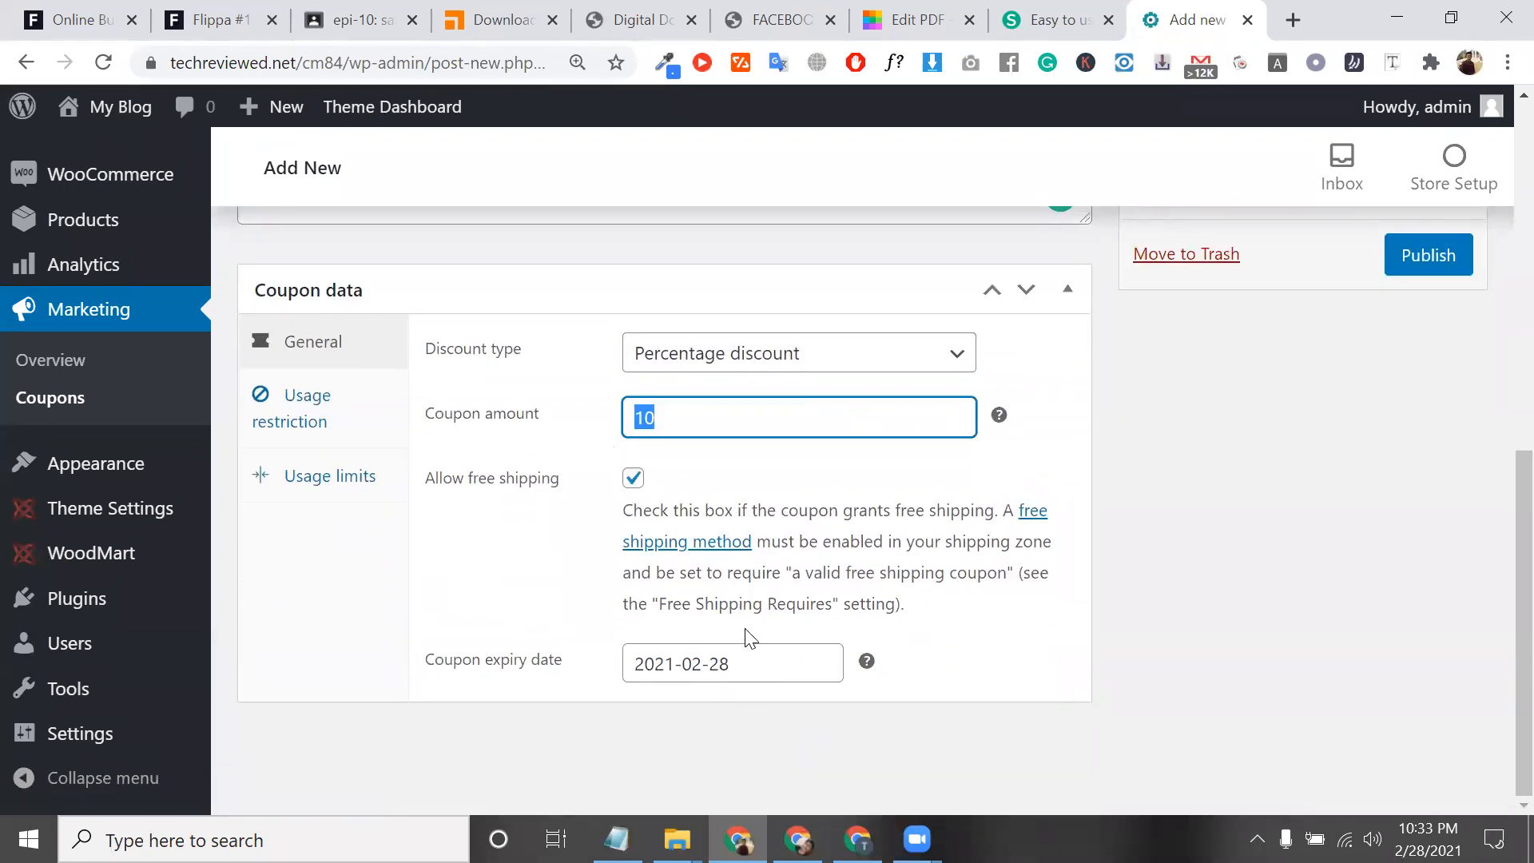
# Step: Change the coupon expiry date to 2021-01-01
pyautogui.click(731, 668)
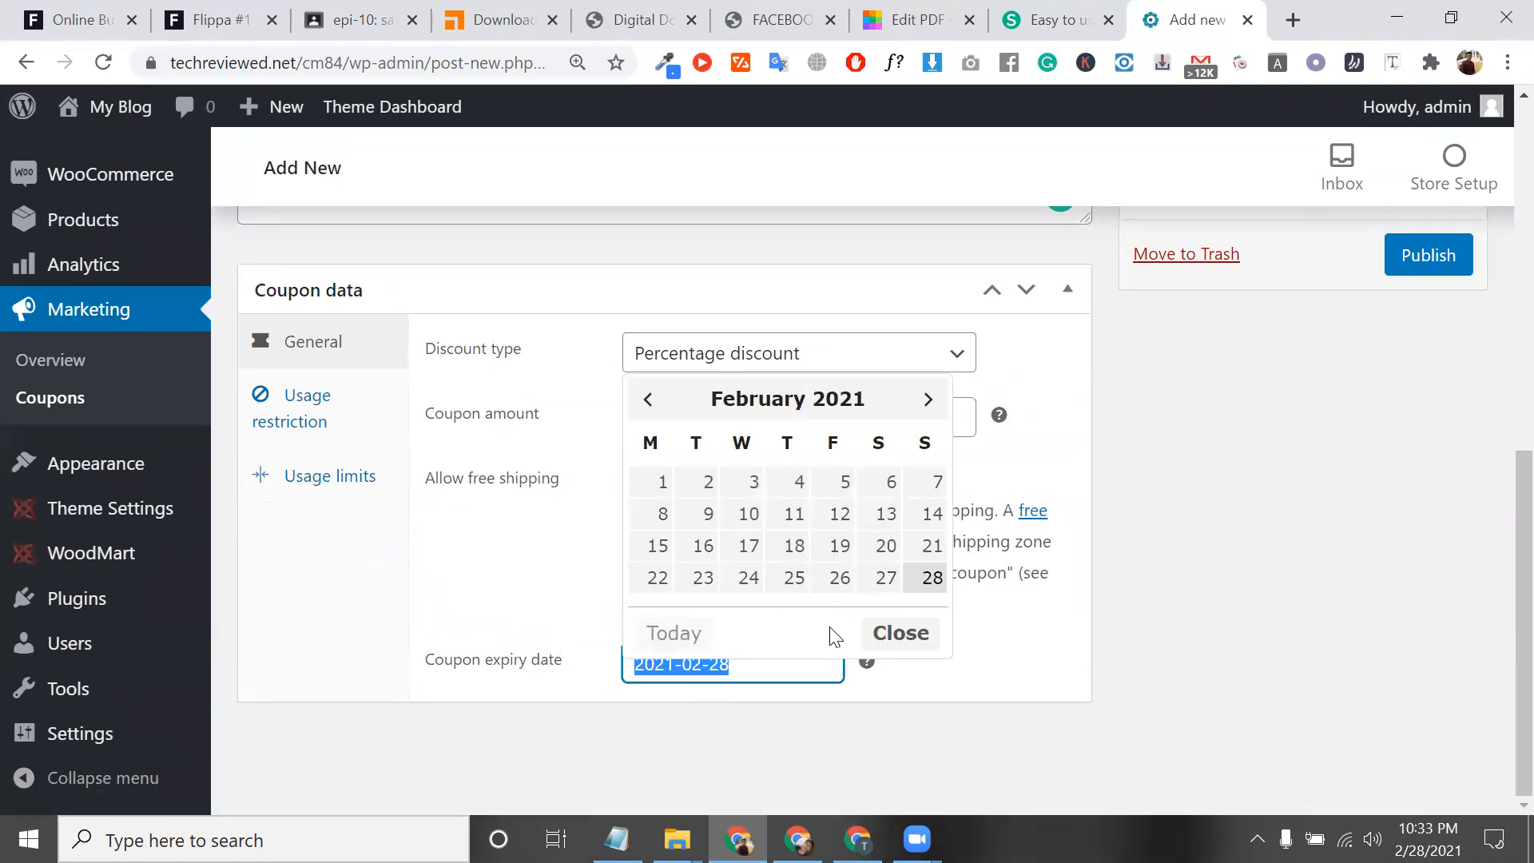
pyautogui.click(647, 397)
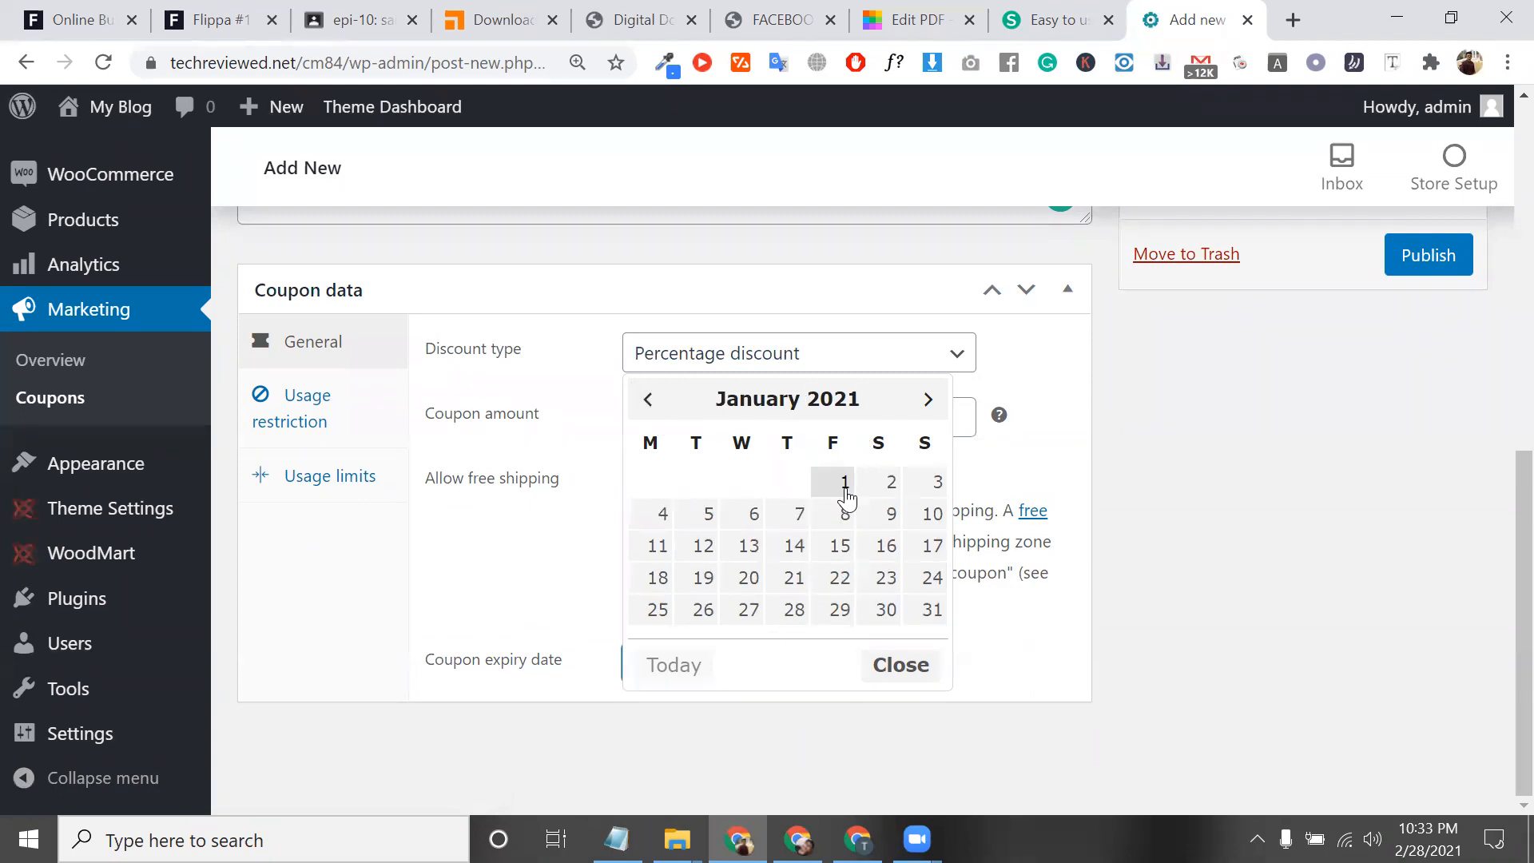
pyautogui.click(845, 489)
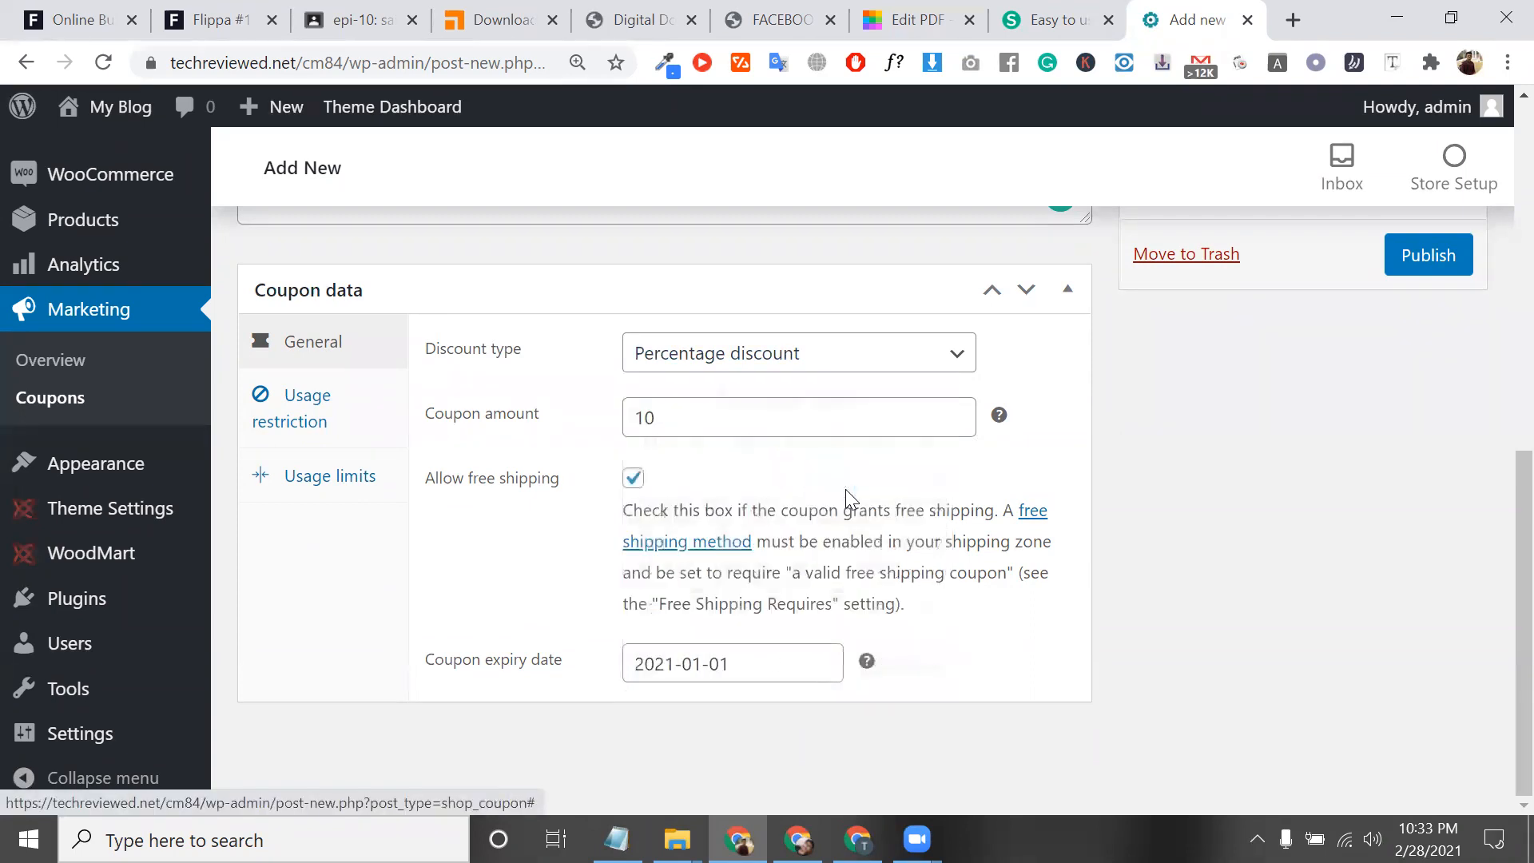
pyautogui.moveTo(776, 591); pyautogui.dragTo(776, 595)
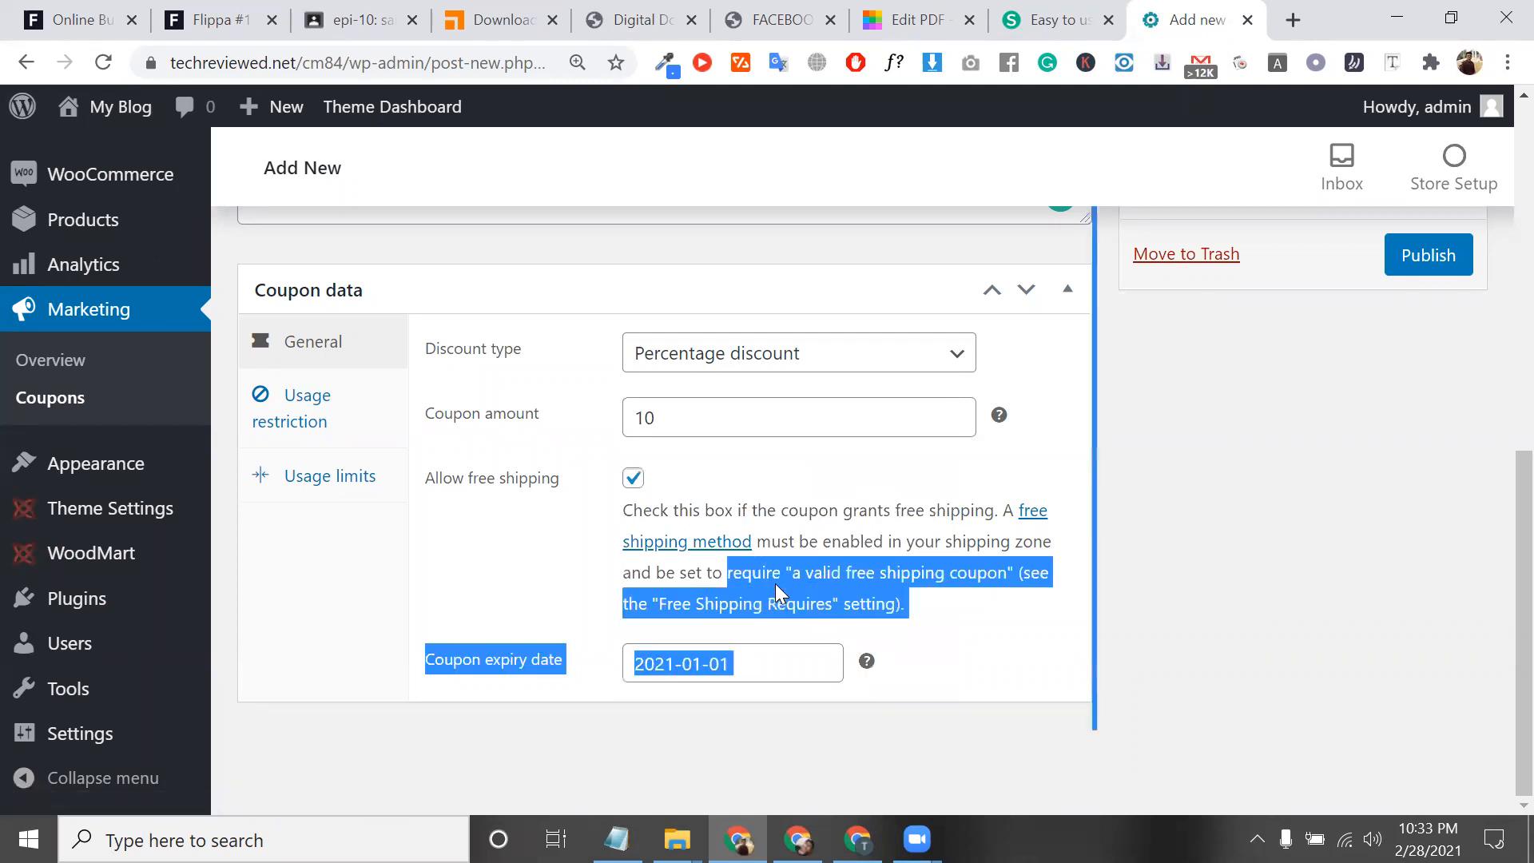
# Step: Publish the FEB28 coupon and select its coupon code
pyautogui.tripleClick(729, 588)
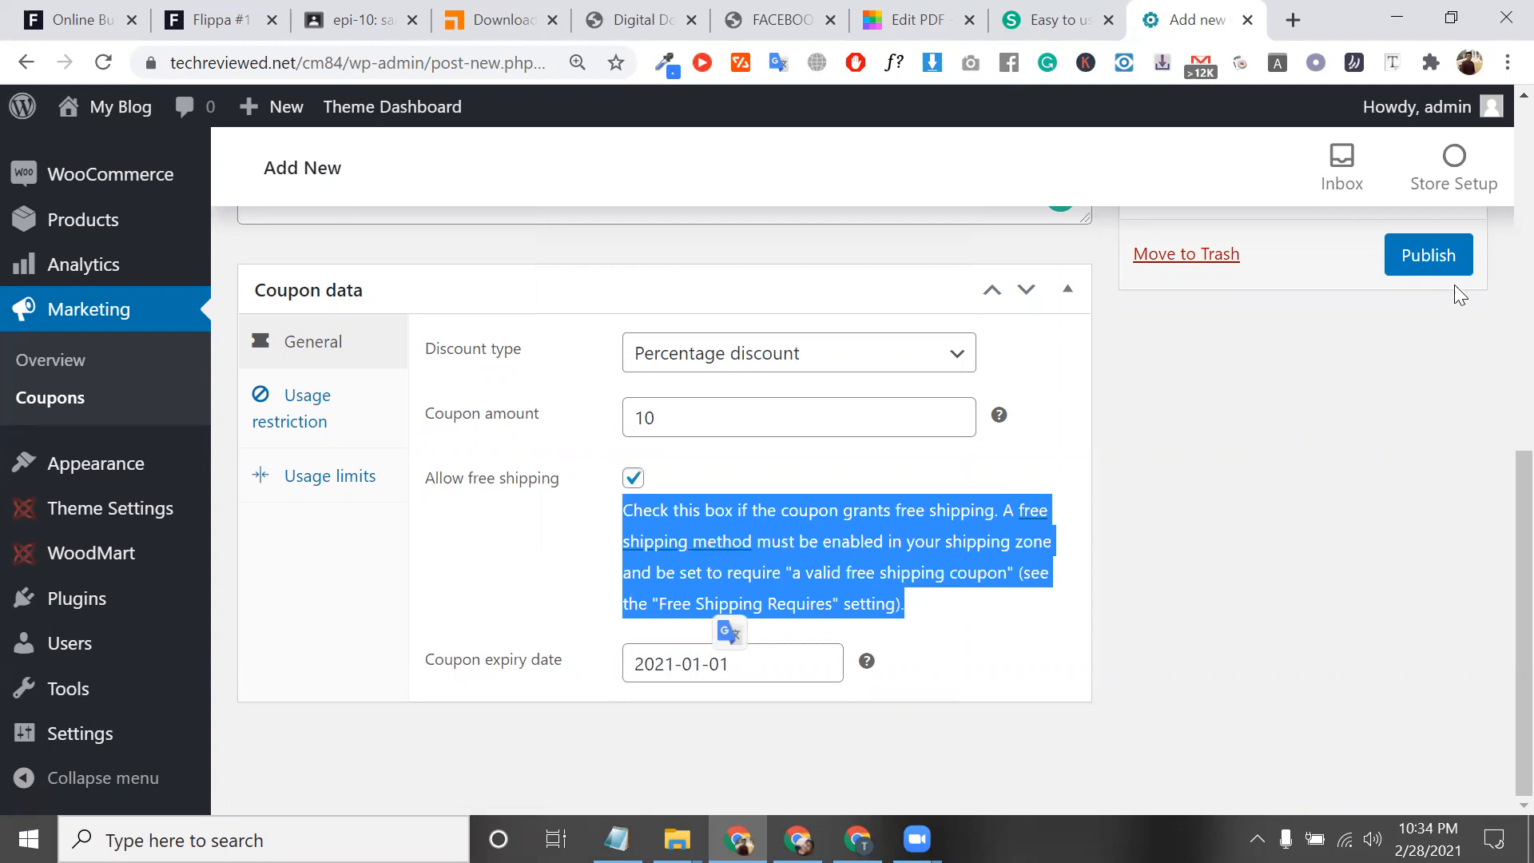
pyautogui.click(1438, 265)
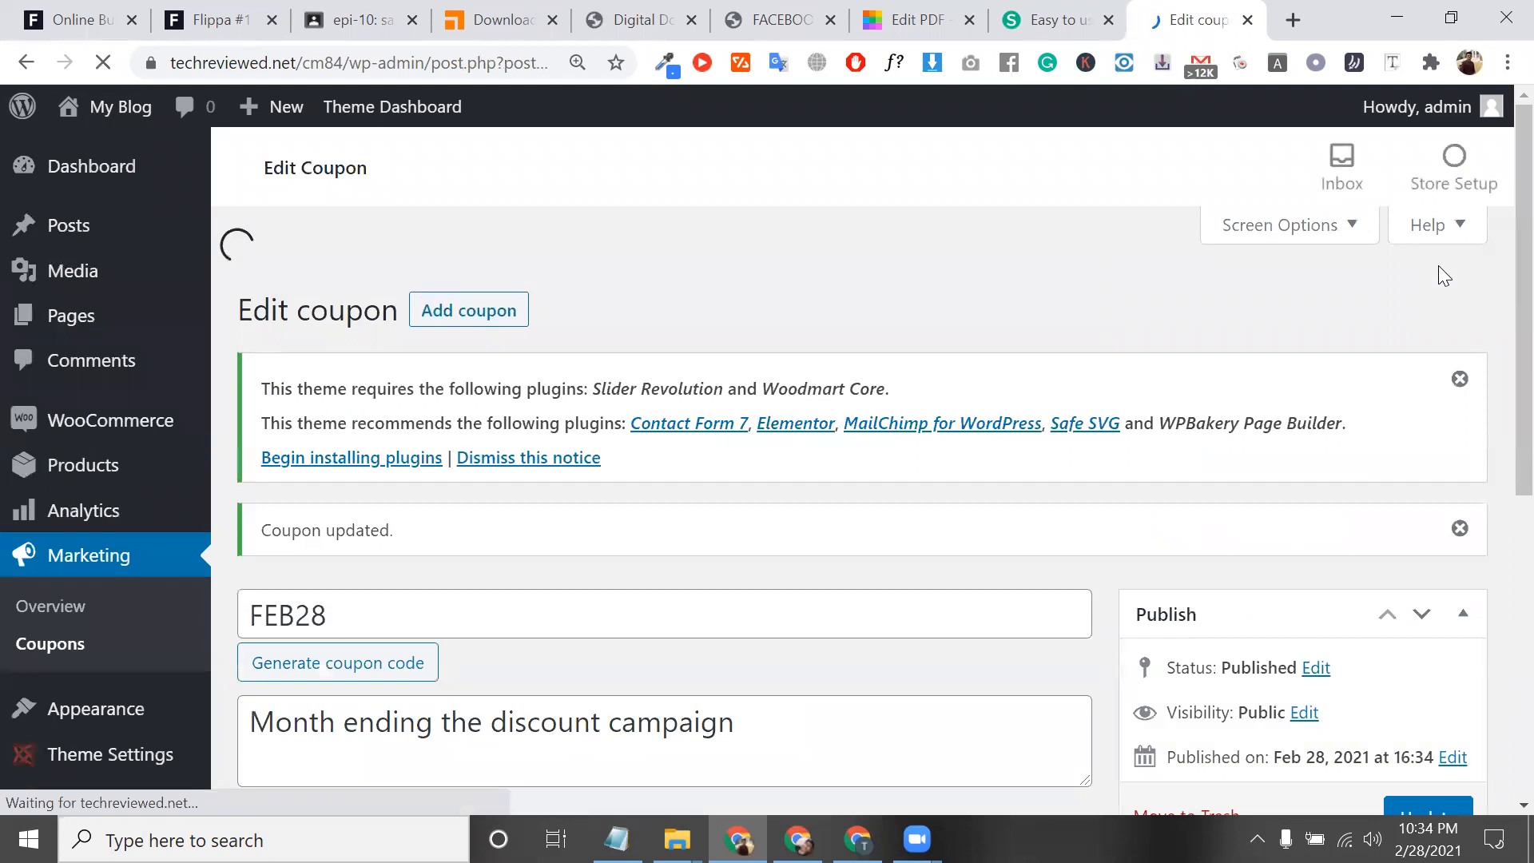
pyautogui.scroll(-4, 663, 223)
pyautogui.doubleClick(536, 227)
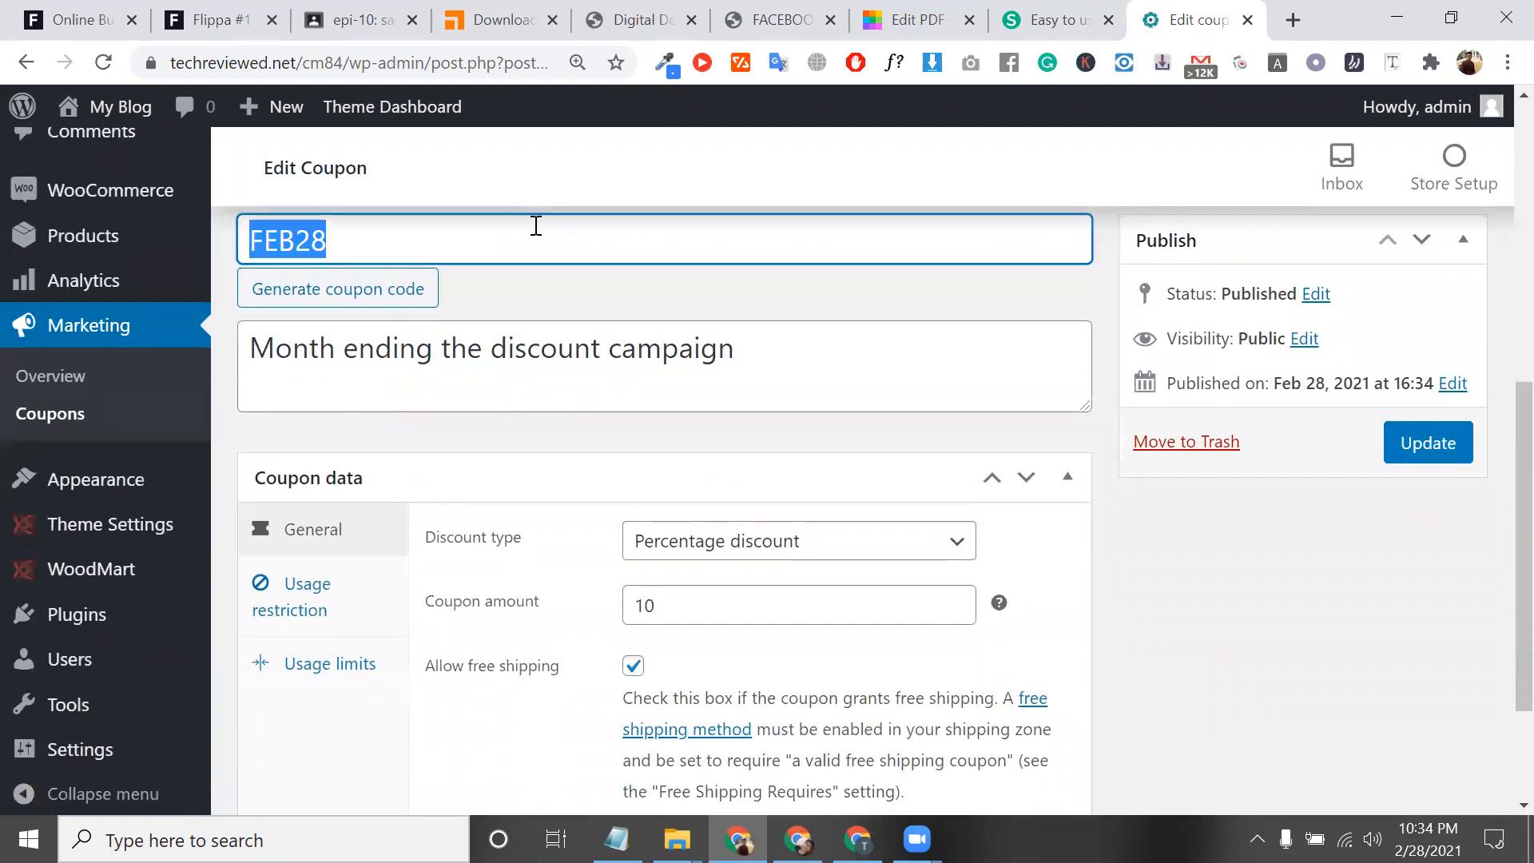
# Step: Open the store's shop page in a new browser tab and switch to it
pyautogui.moveTo(112, 118)
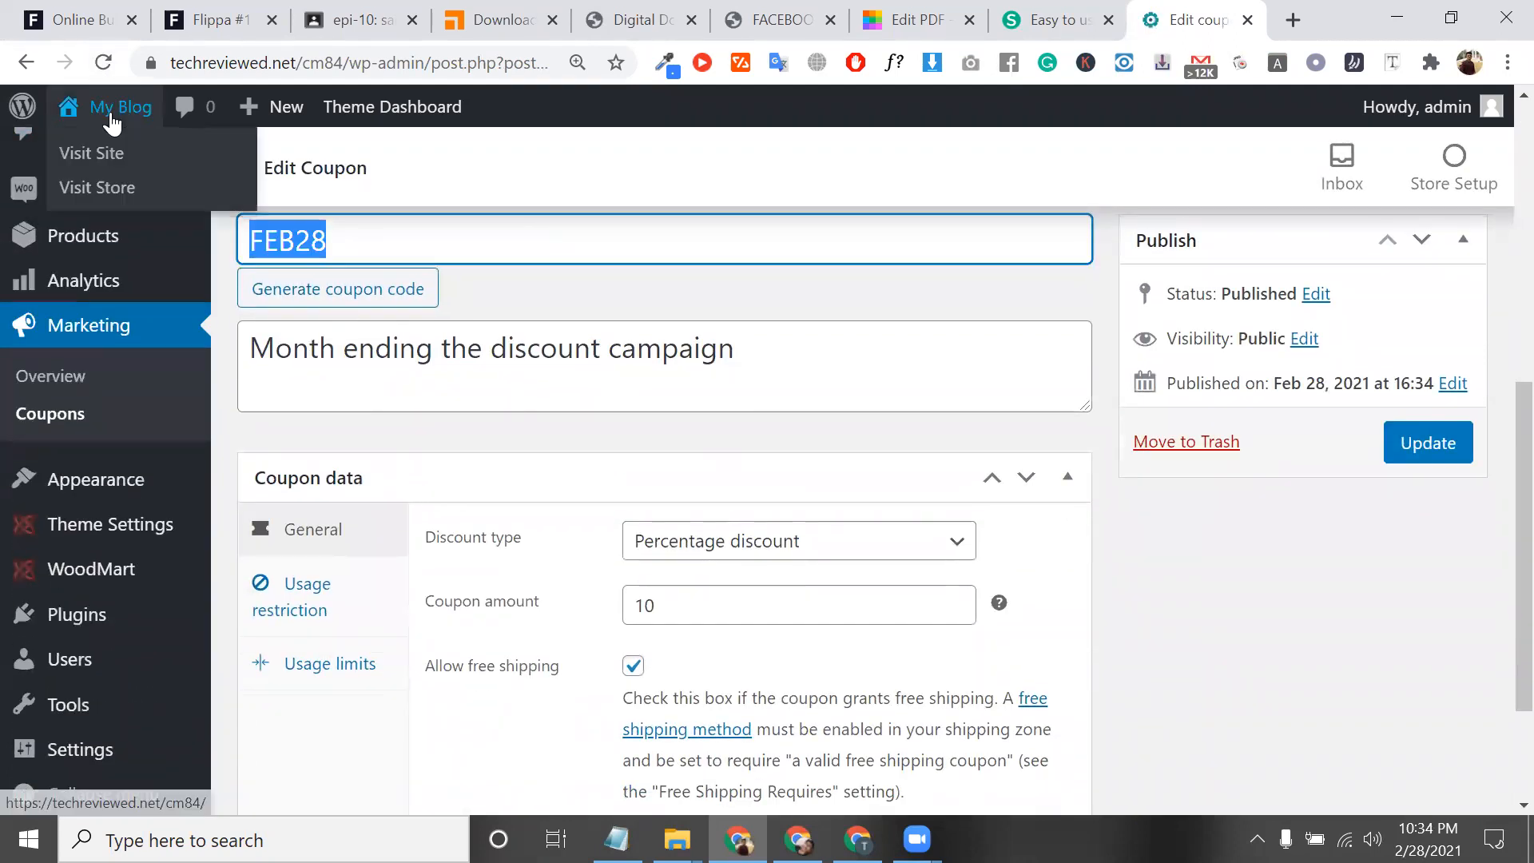
pyautogui.rightClick(112, 198)
pyautogui.click(164, 206)
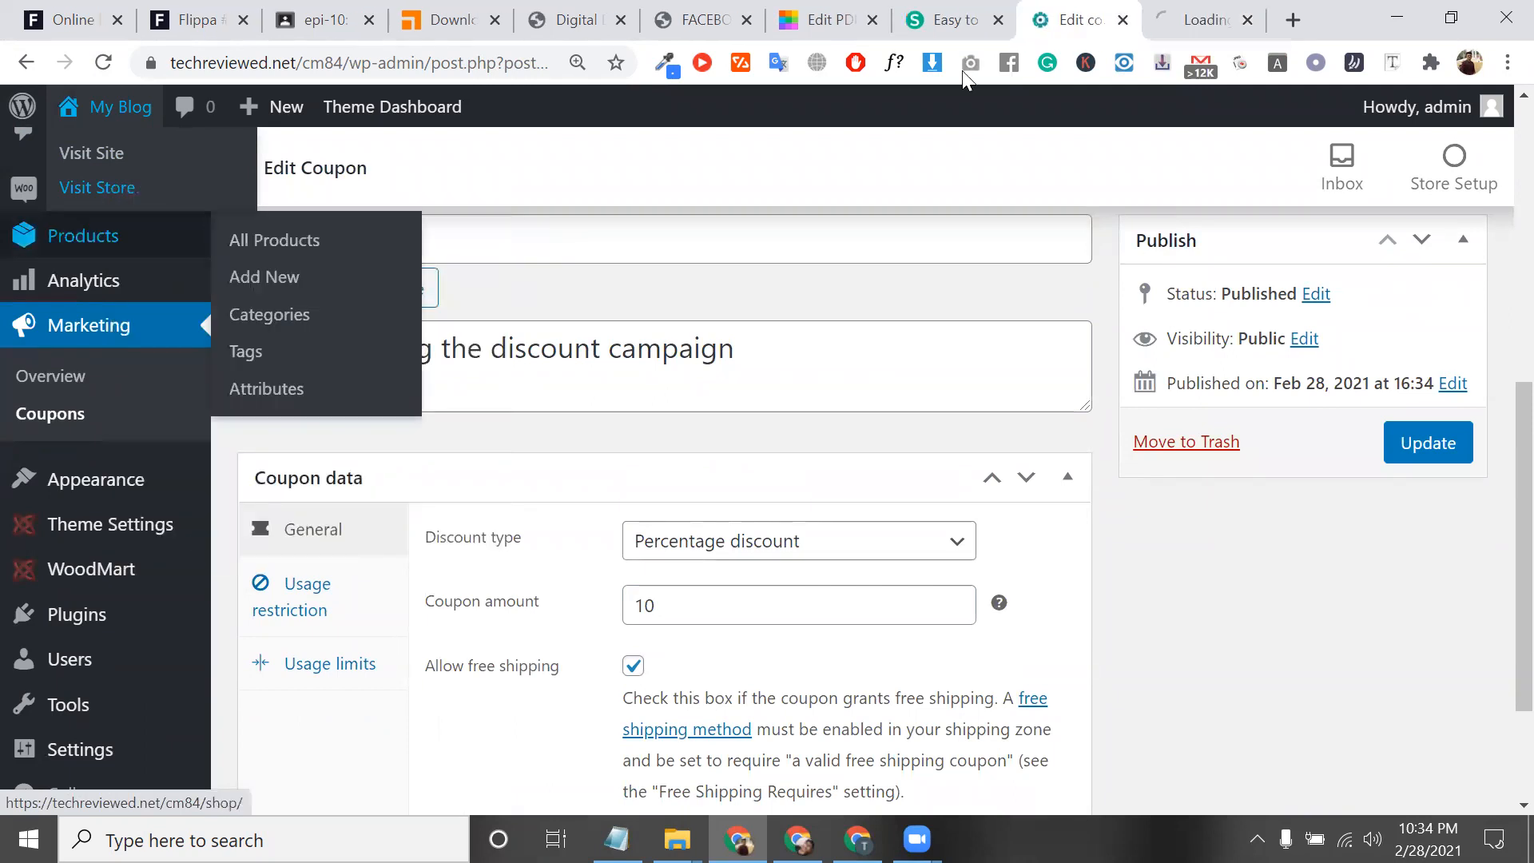
pyautogui.click(1202, 16)
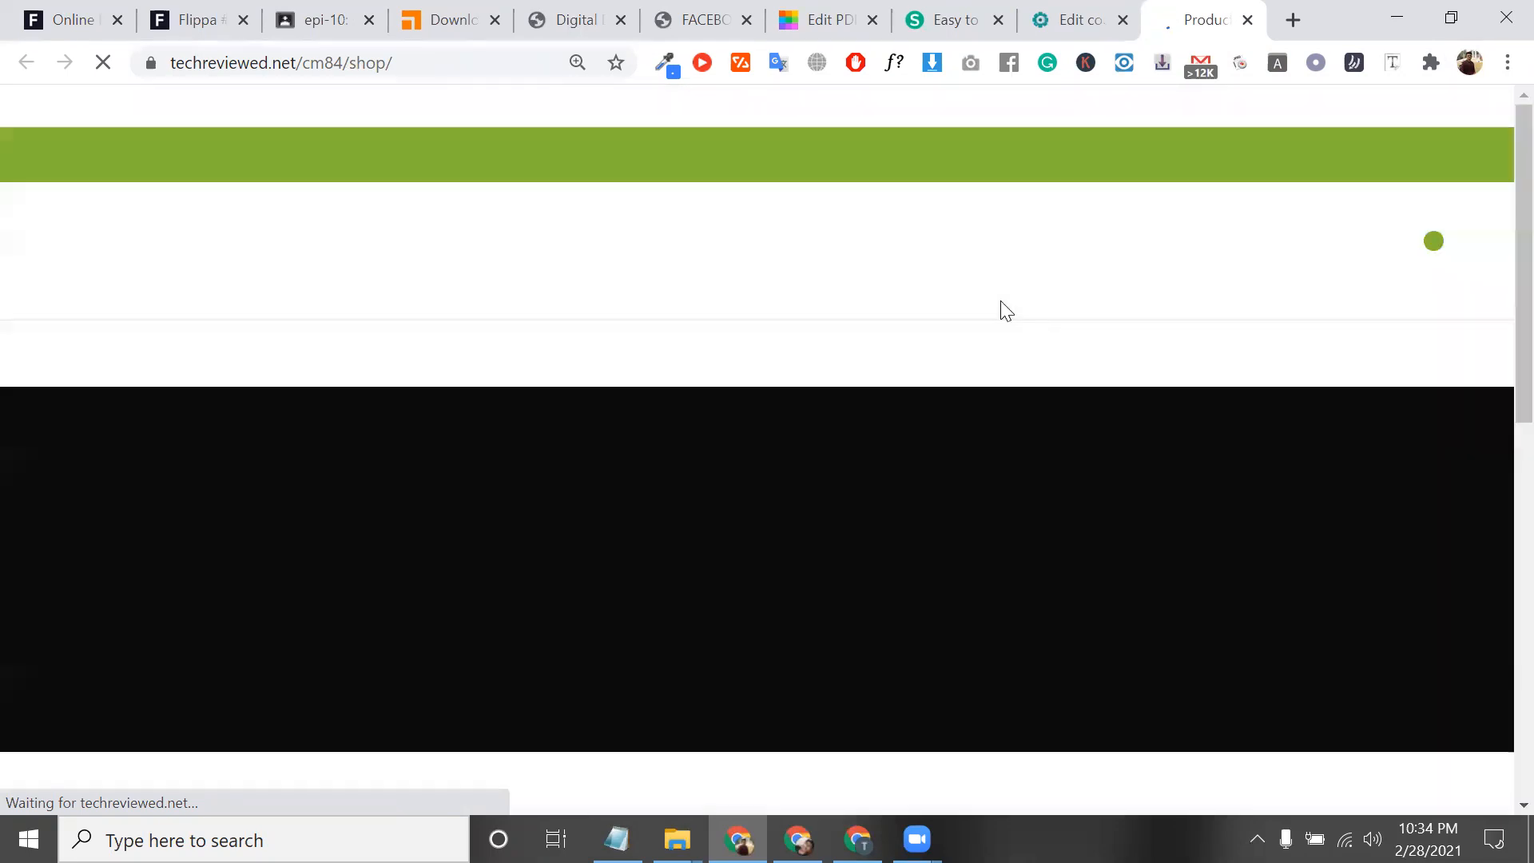
# Step: Open the Schuifdeurbeslag Bovenop product and add one unit to the cart
pyautogui.scroll(-10, 979, 400)
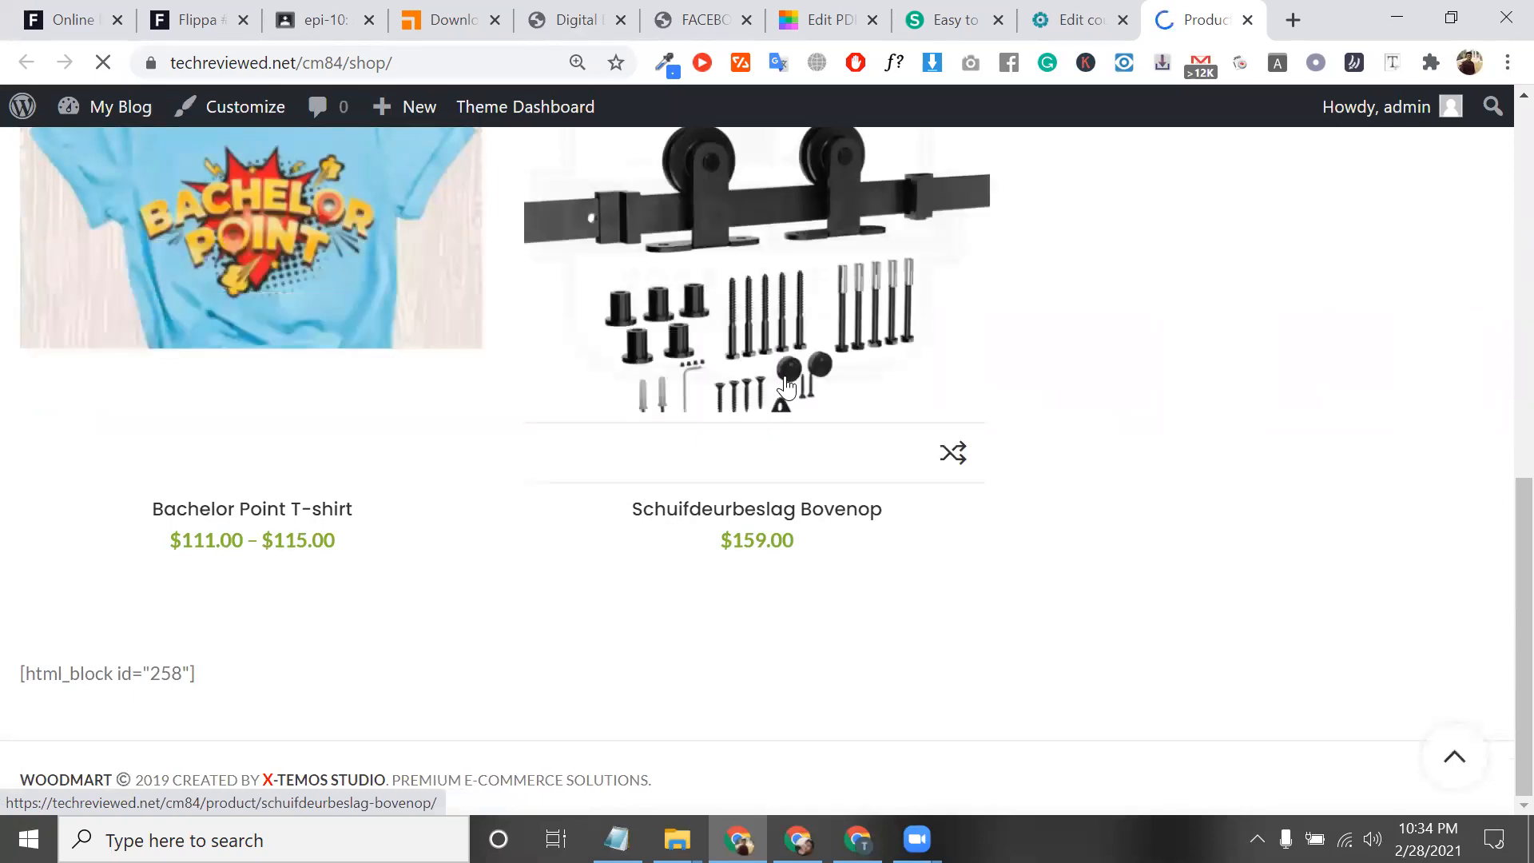
pyautogui.click(815, 397)
pyautogui.scroll(-7, 993, 535)
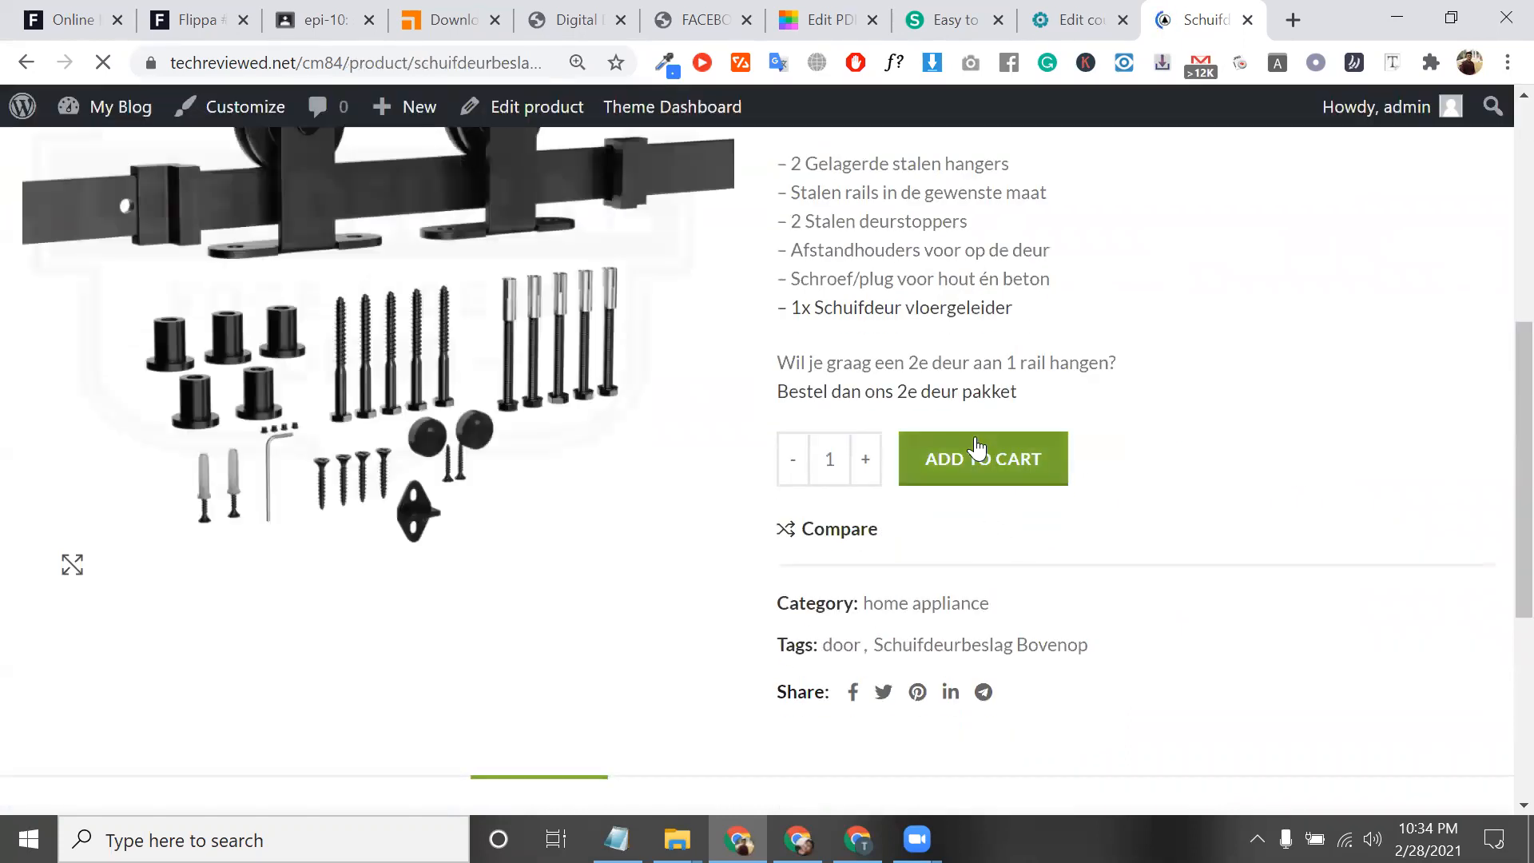
pyautogui.click(976, 449)
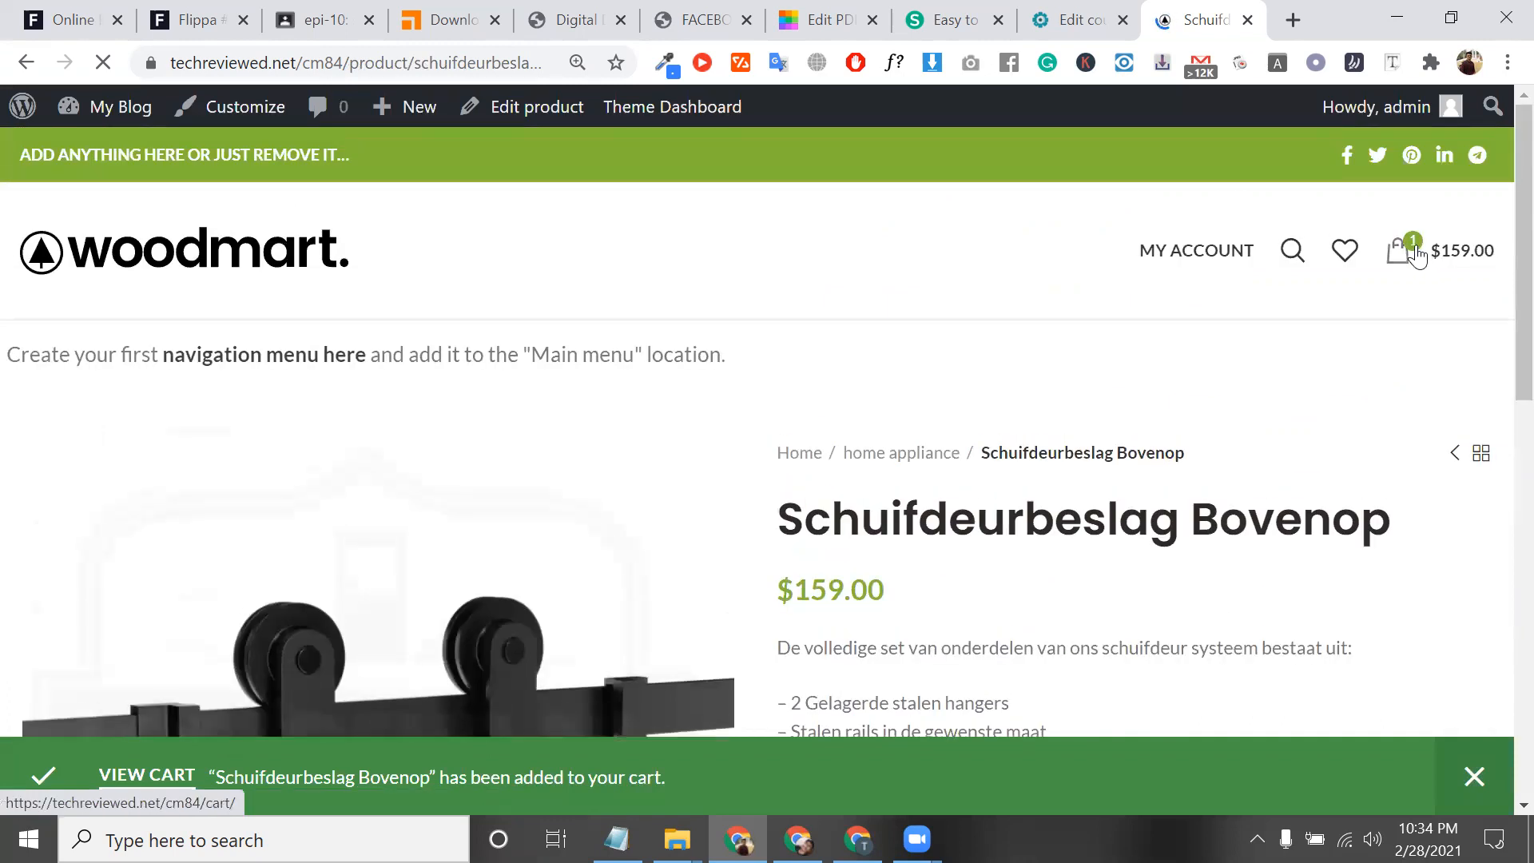
# Step: Open the full cart page and try to apply the coupon code FEB28, reading the resulting notice
pyautogui.click(1410, 254)
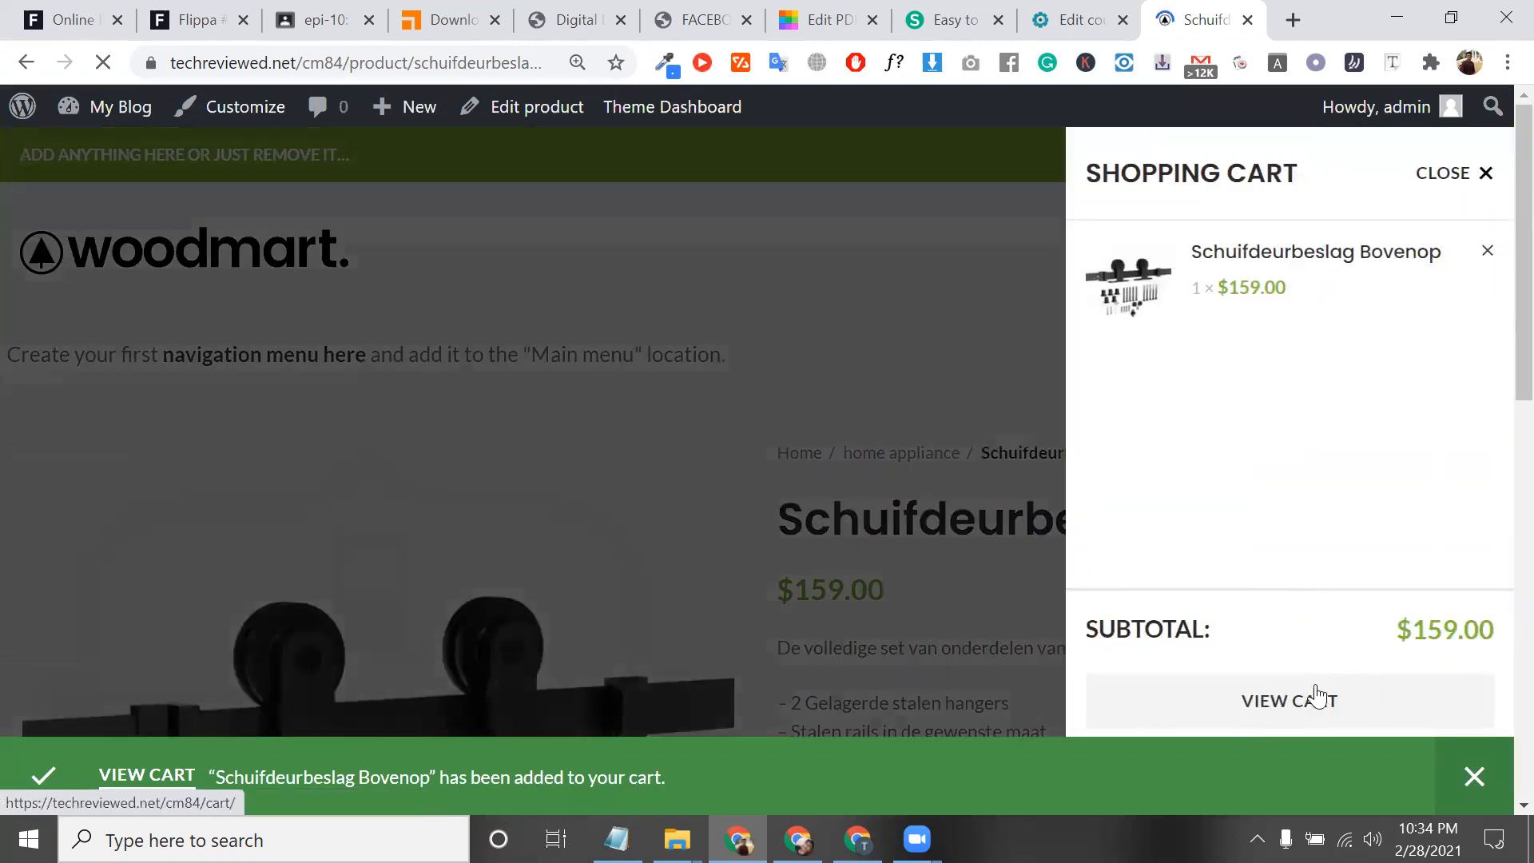
pyautogui.click(1316, 698)
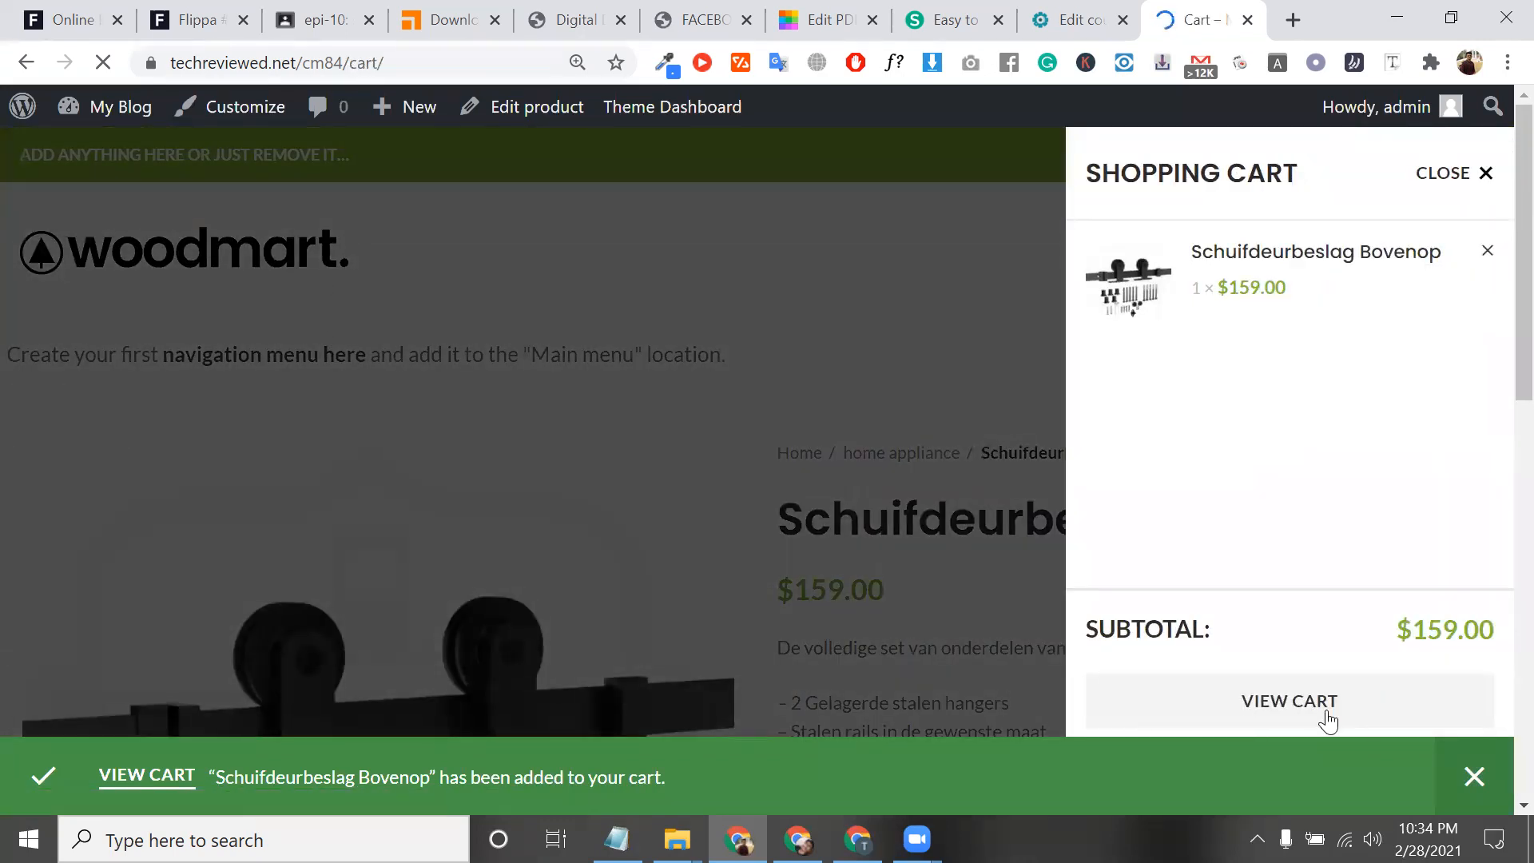
pyautogui.scroll(-6, 1062, 649)
pyautogui.click(170, 423)
pyautogui.write('FEB28')
pyautogui.click(283, 429)
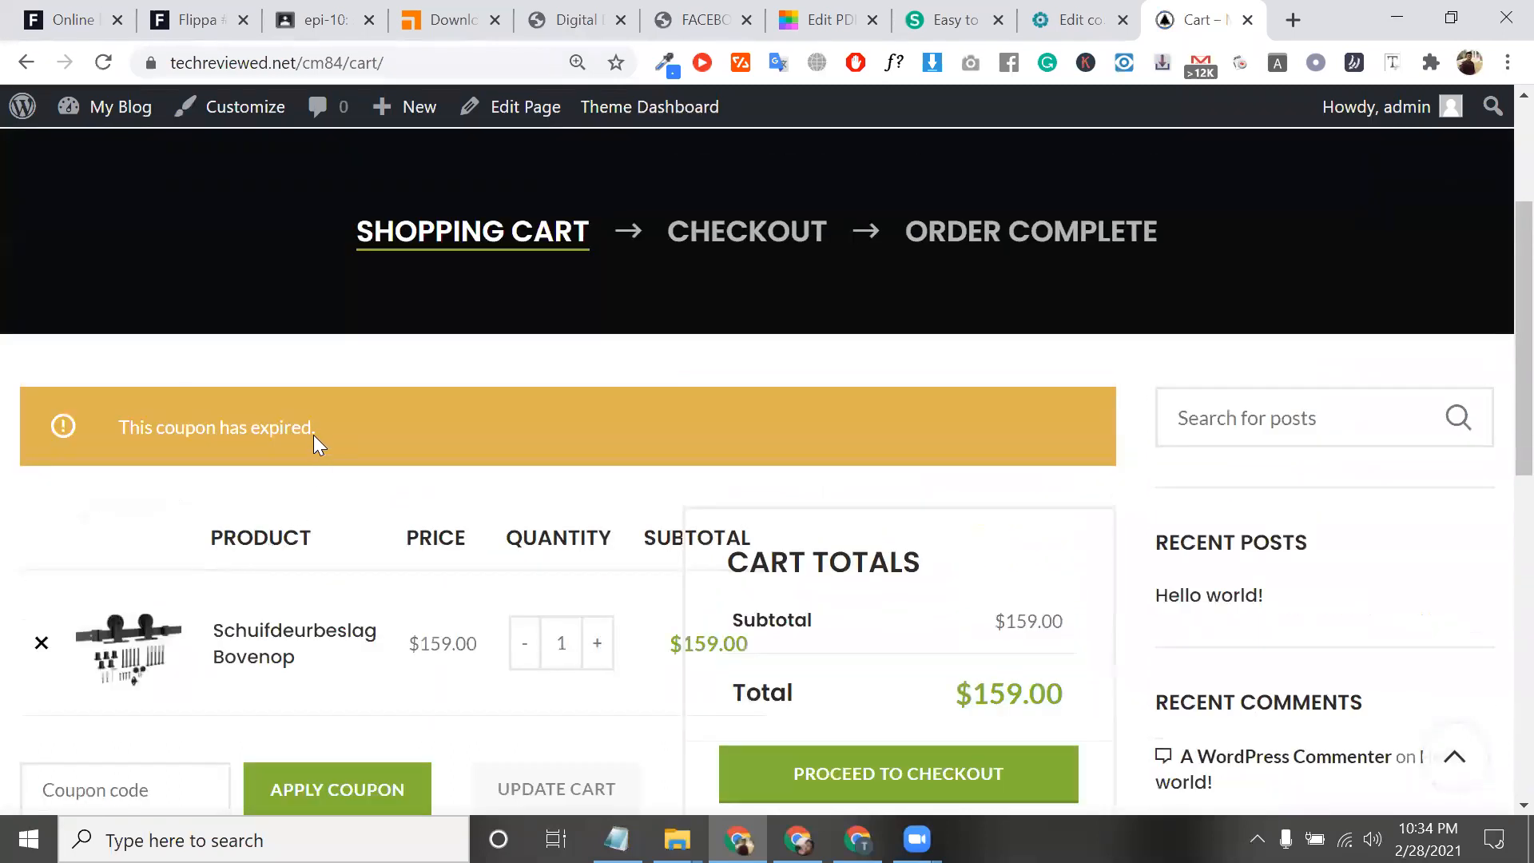
pyautogui.tripleClick(313, 433)
pyautogui.scroll(-5, 315, 441)
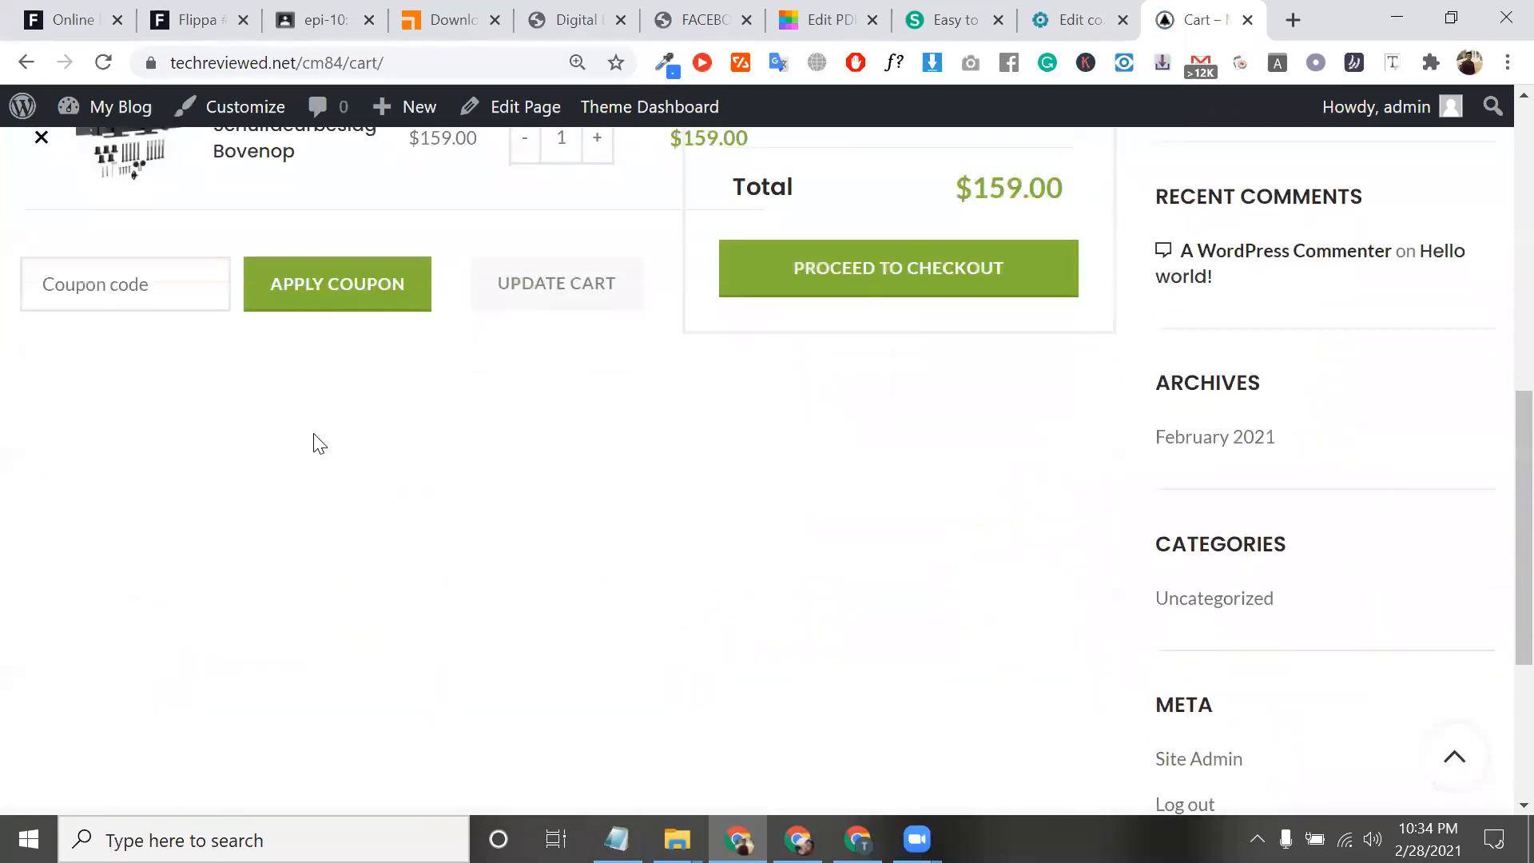
pyautogui.scroll(5, 559, 204)
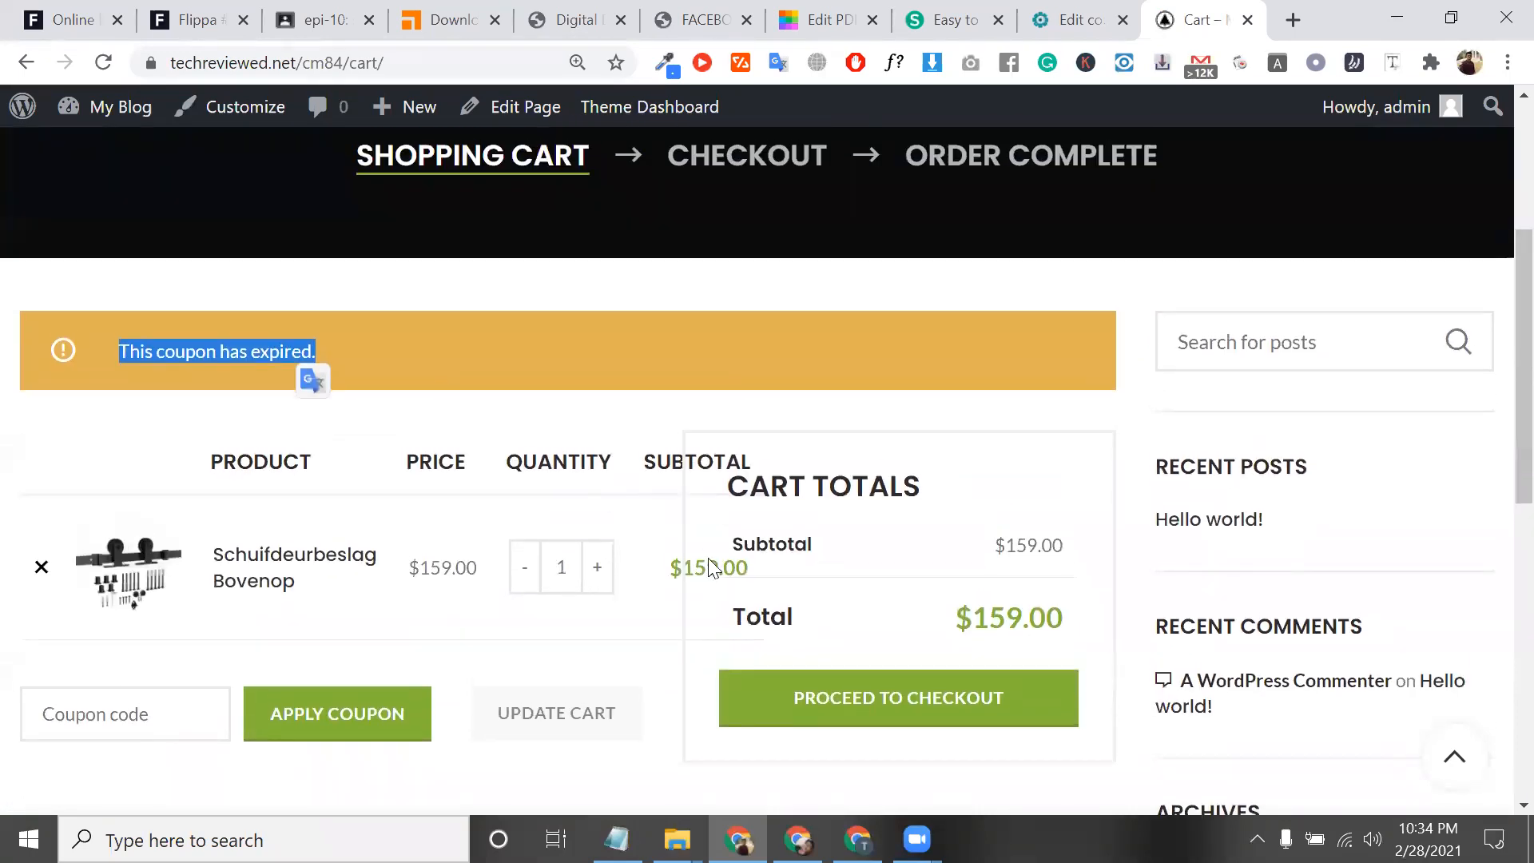
# Step: Set the FEB28 coupon's expiry date to 2021-03-01 and update the coupon
pyautogui.click(1071, 20)
pyautogui.scroll(-1, 810, 389)
pyautogui.scroll(-2, 809, 389)
pyautogui.click(729, 664)
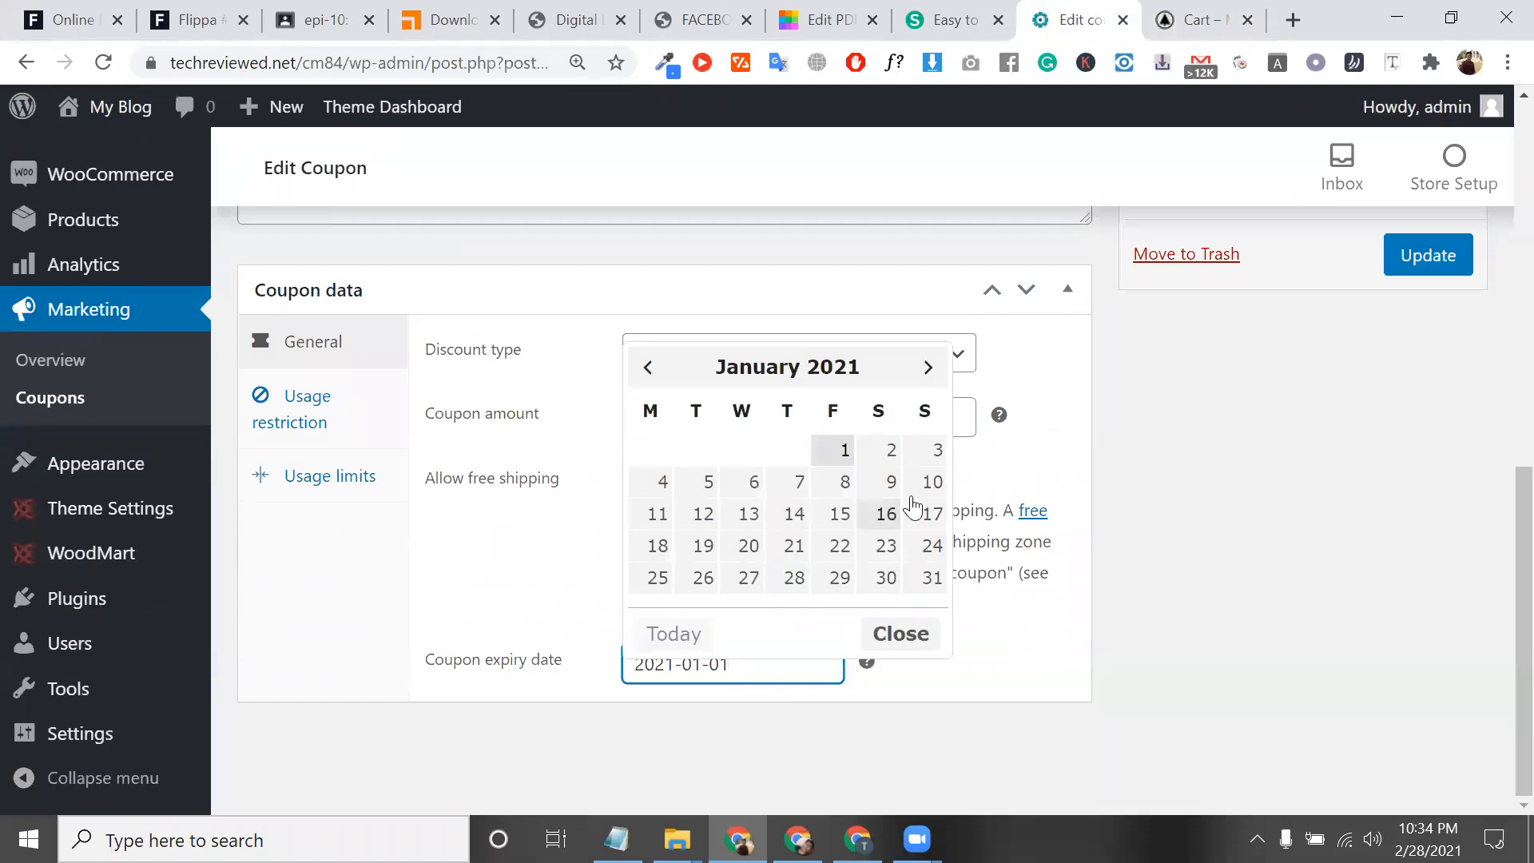
pyautogui.click(926, 366)
pyautogui.click(927, 367)
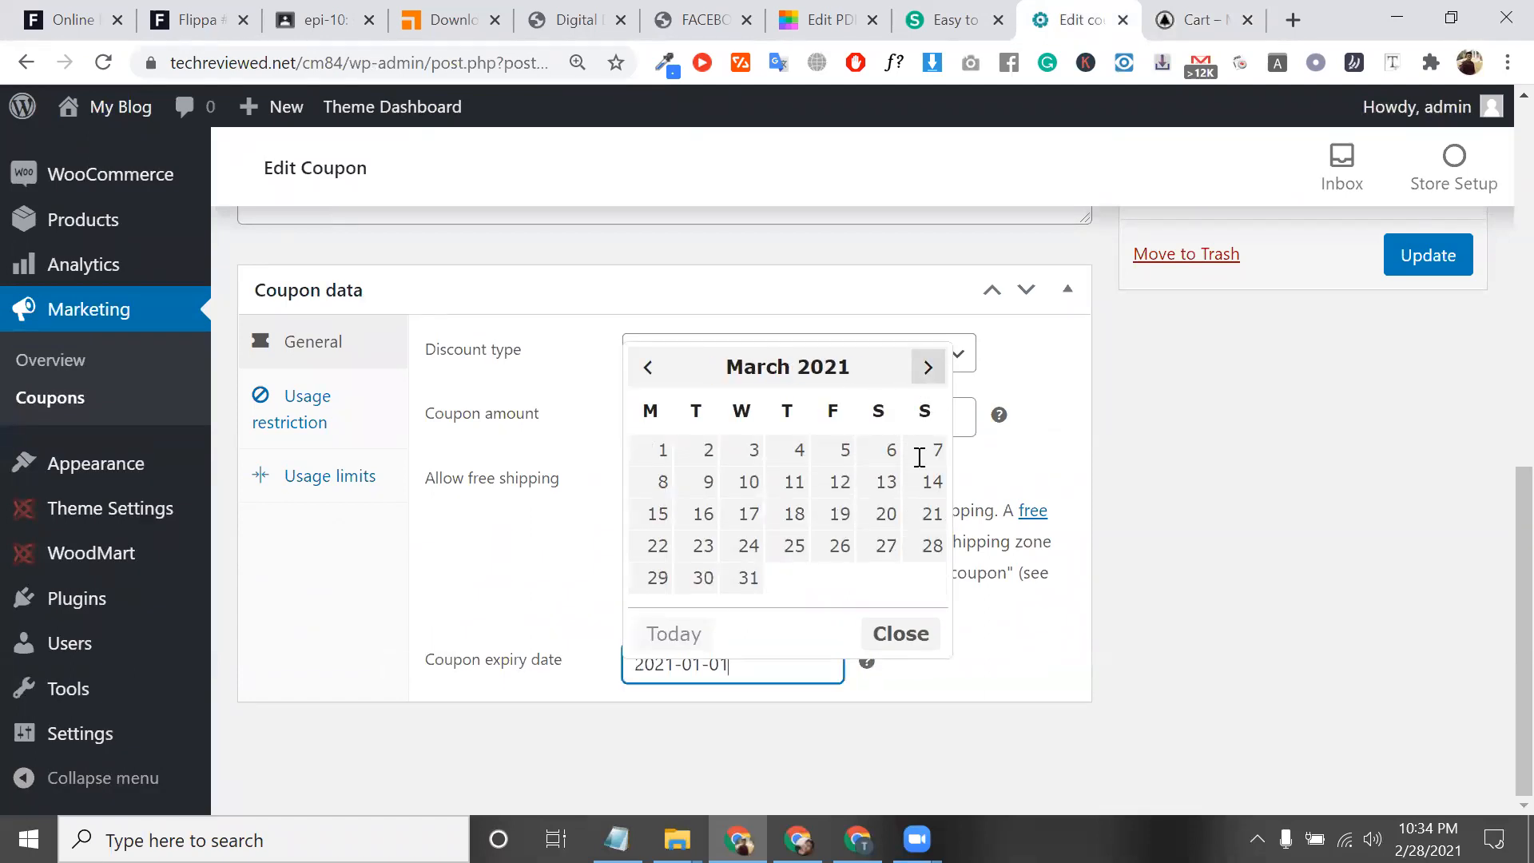
pyautogui.click(655, 461)
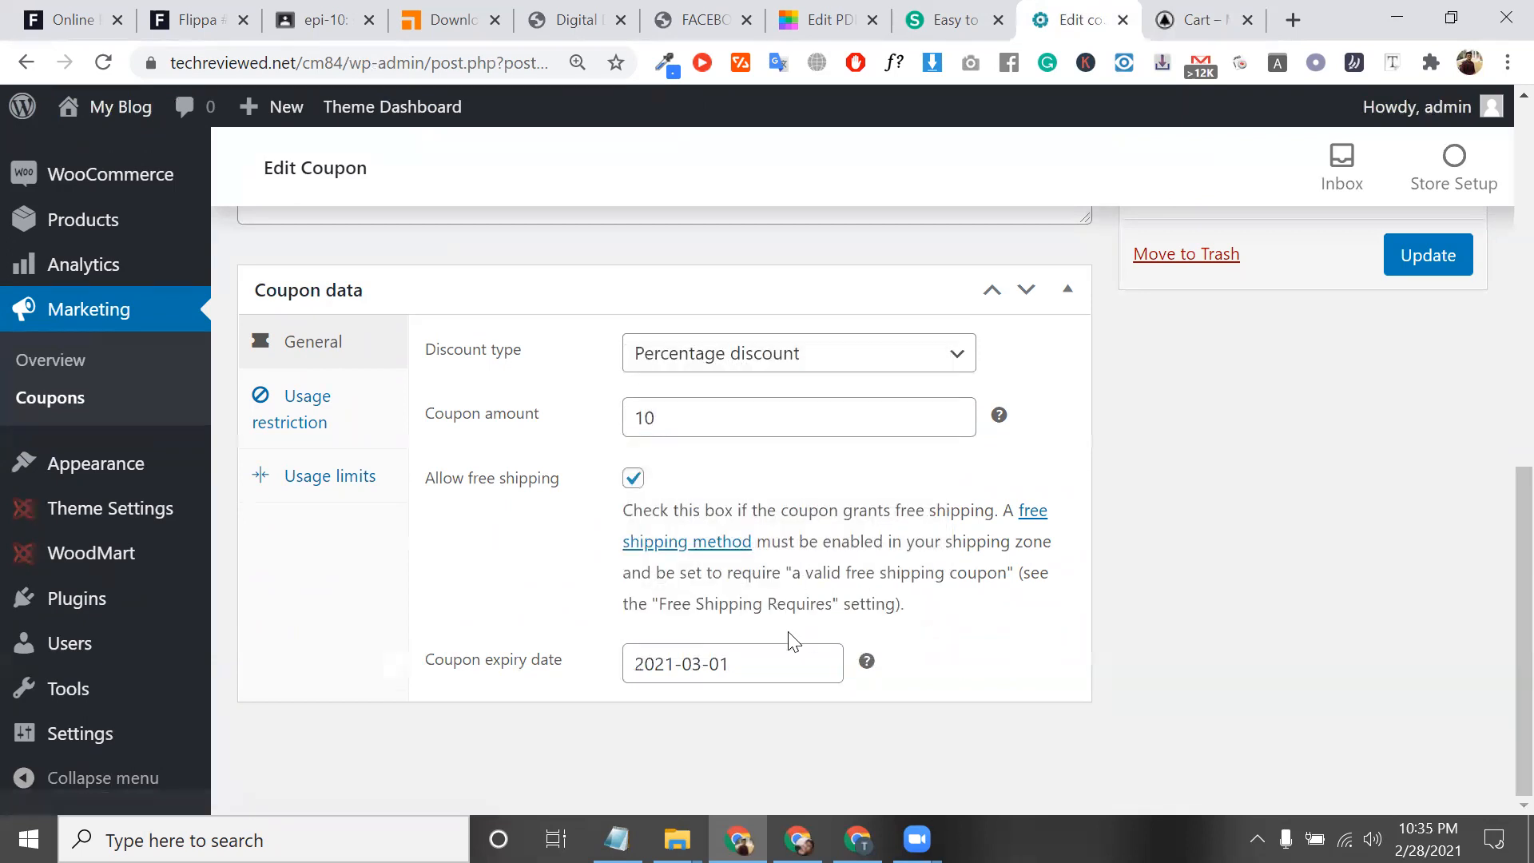
pyautogui.click(1445, 260)
# Step: Reload the cart page and apply the coupon code FEB28
pyautogui.click(1186, 18)
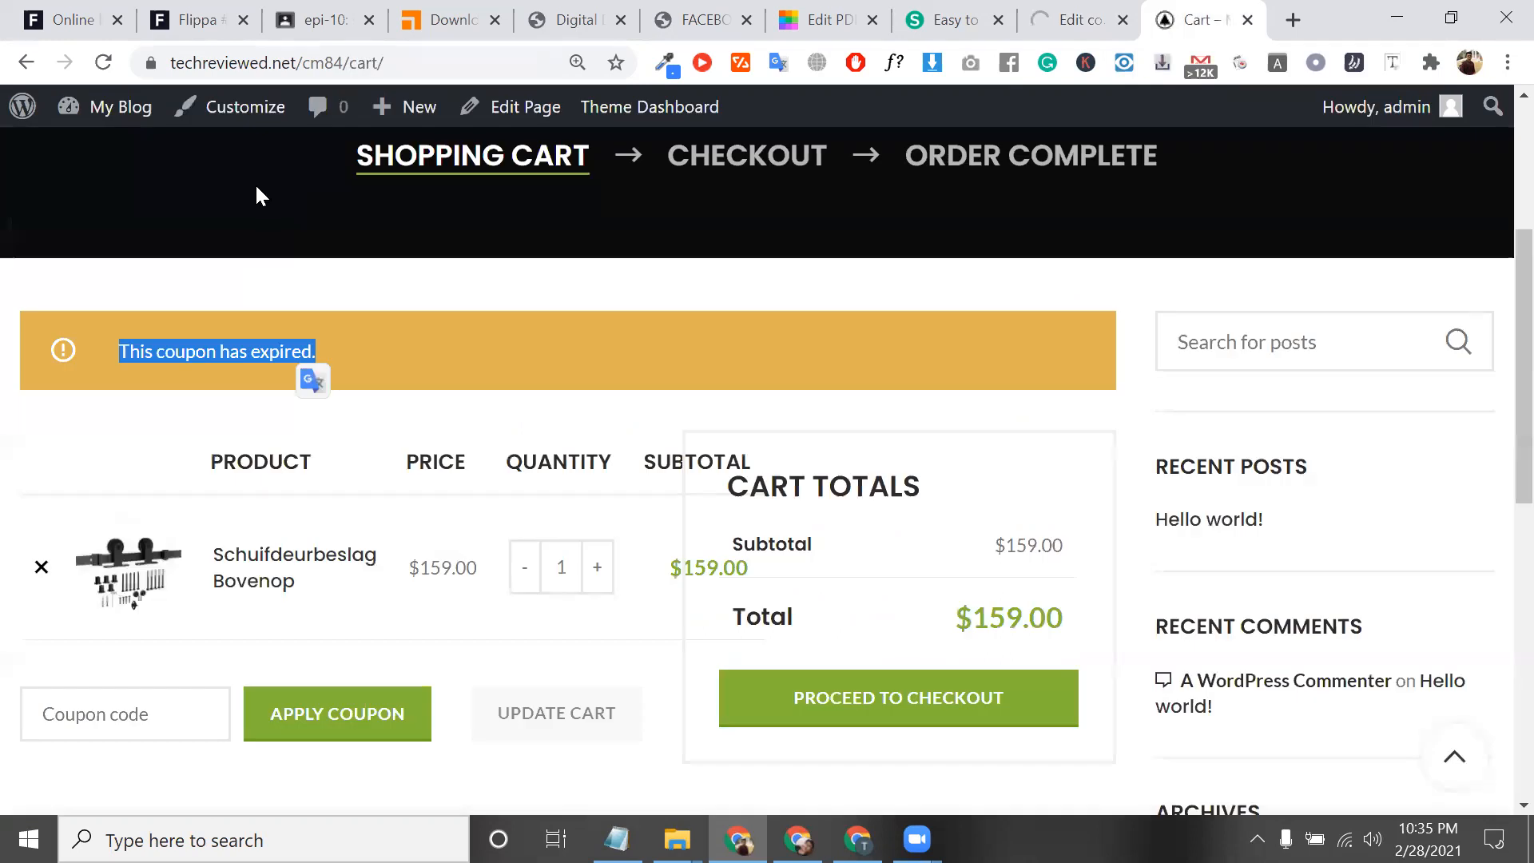
pyautogui.click(88, 67)
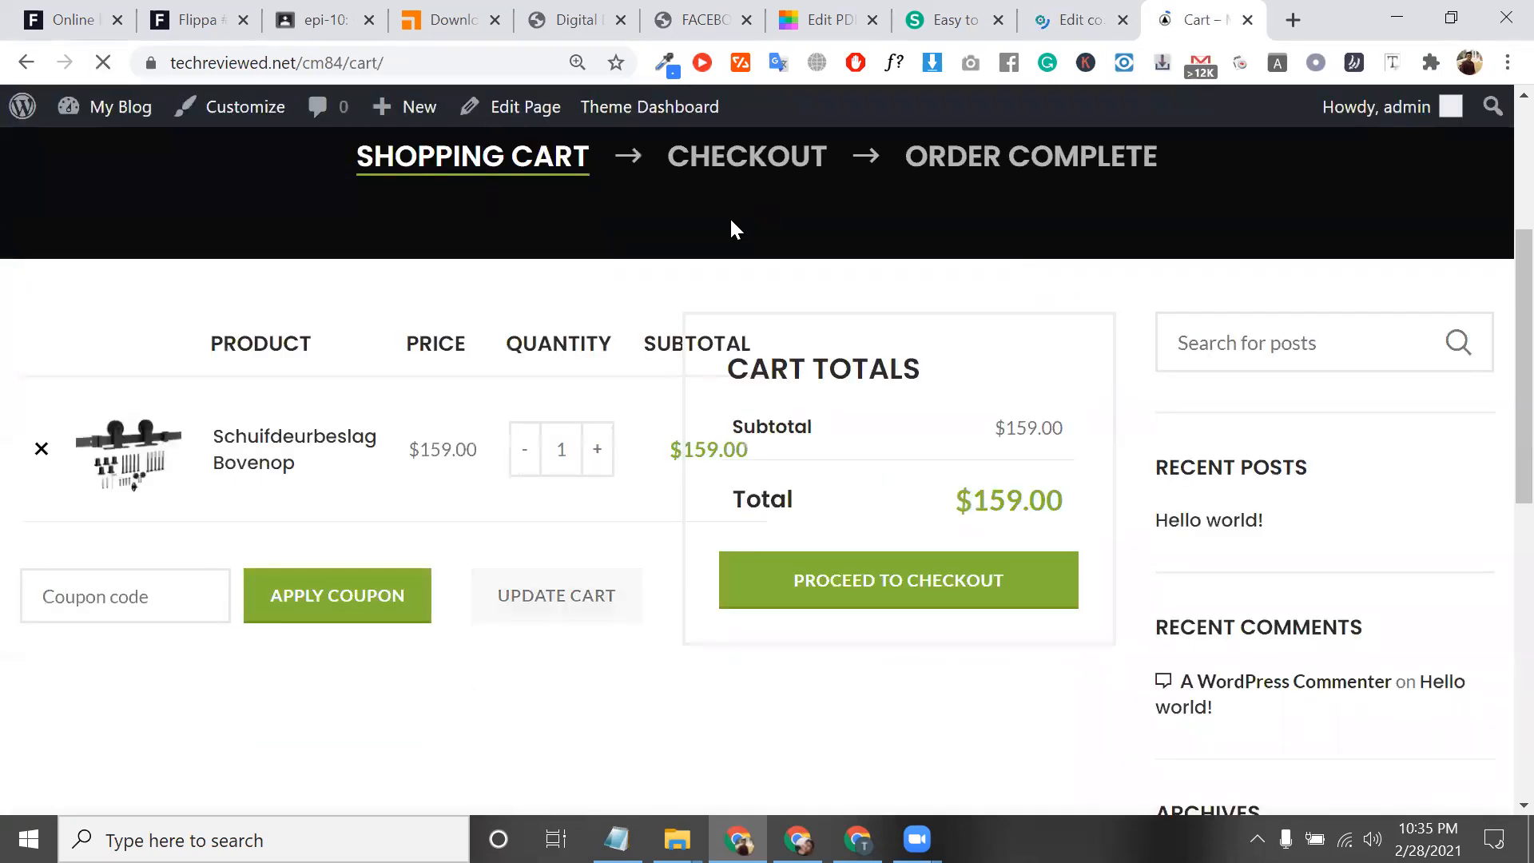
pyautogui.click(123, 619)
pyautogui.write('FEB28')
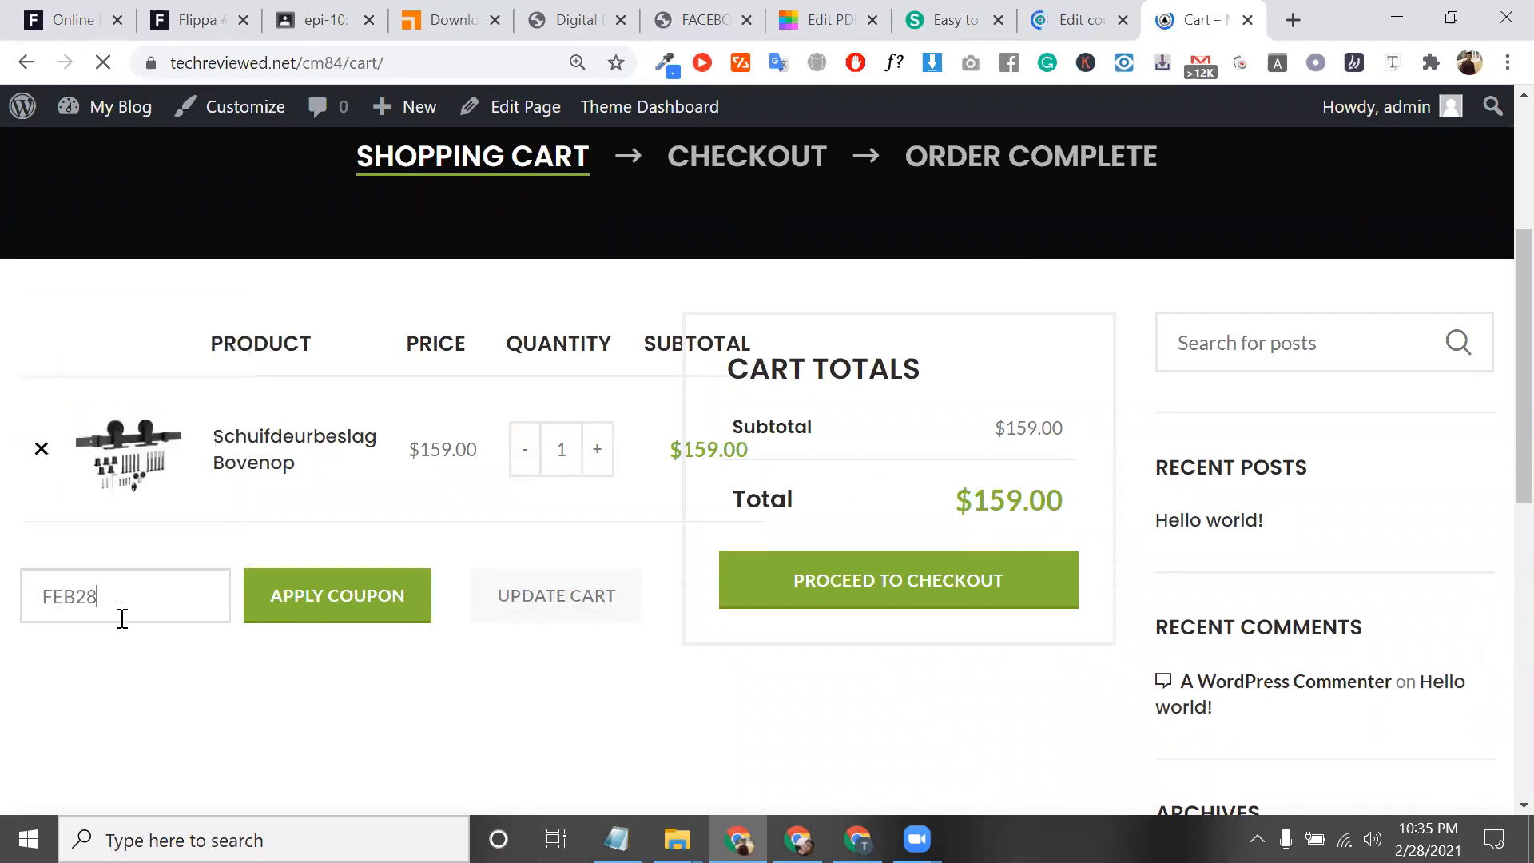
pyautogui.click(314, 611)
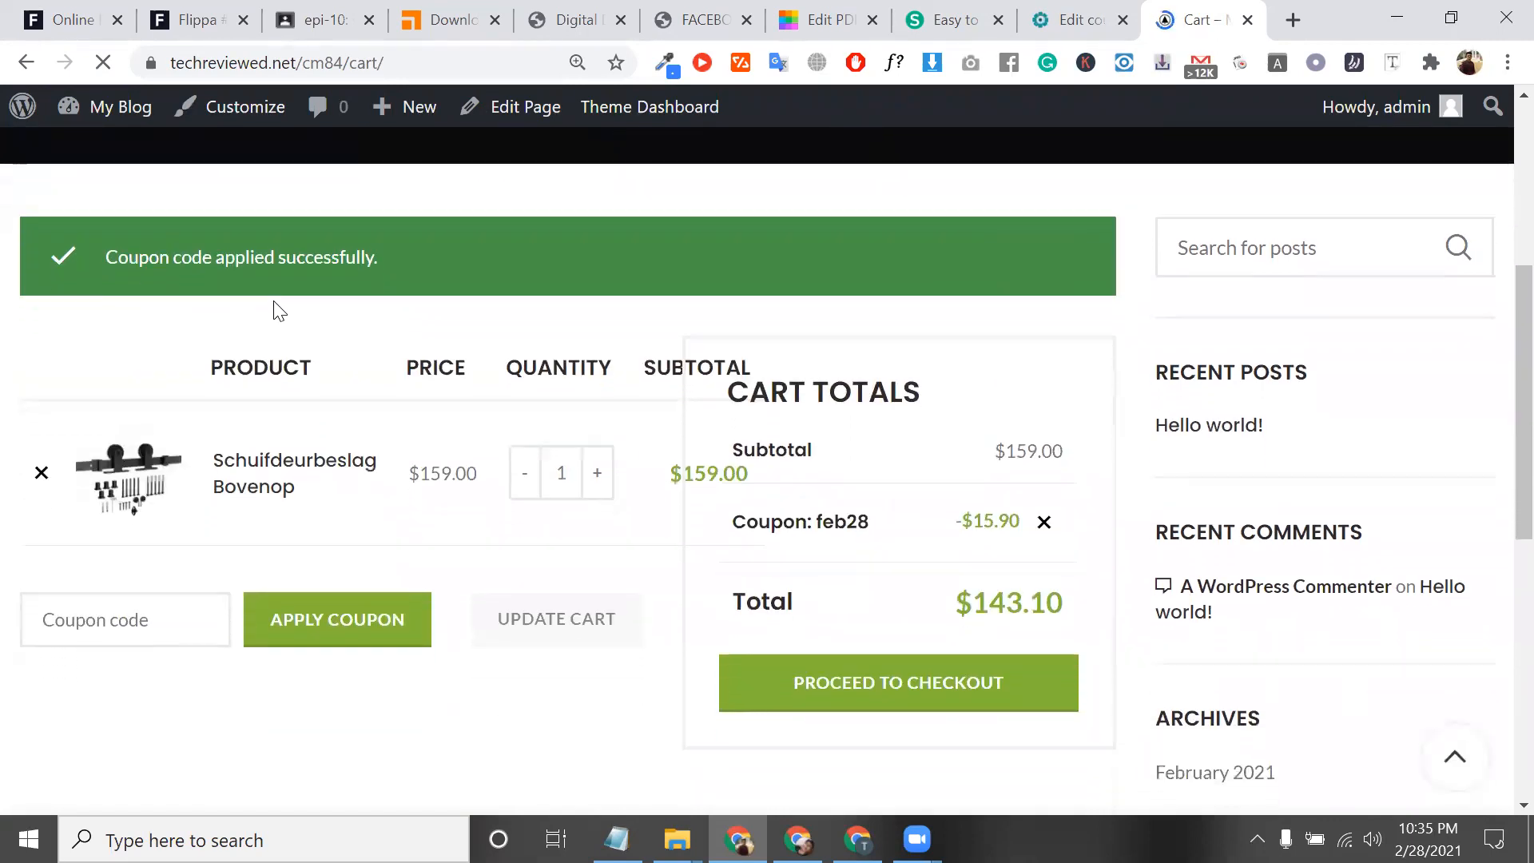
# Step: Examine the coupon notice, the coupon discount and the discounted total in the cart totals
pyautogui.moveTo(414, 267); pyautogui.dragTo(91, 266)
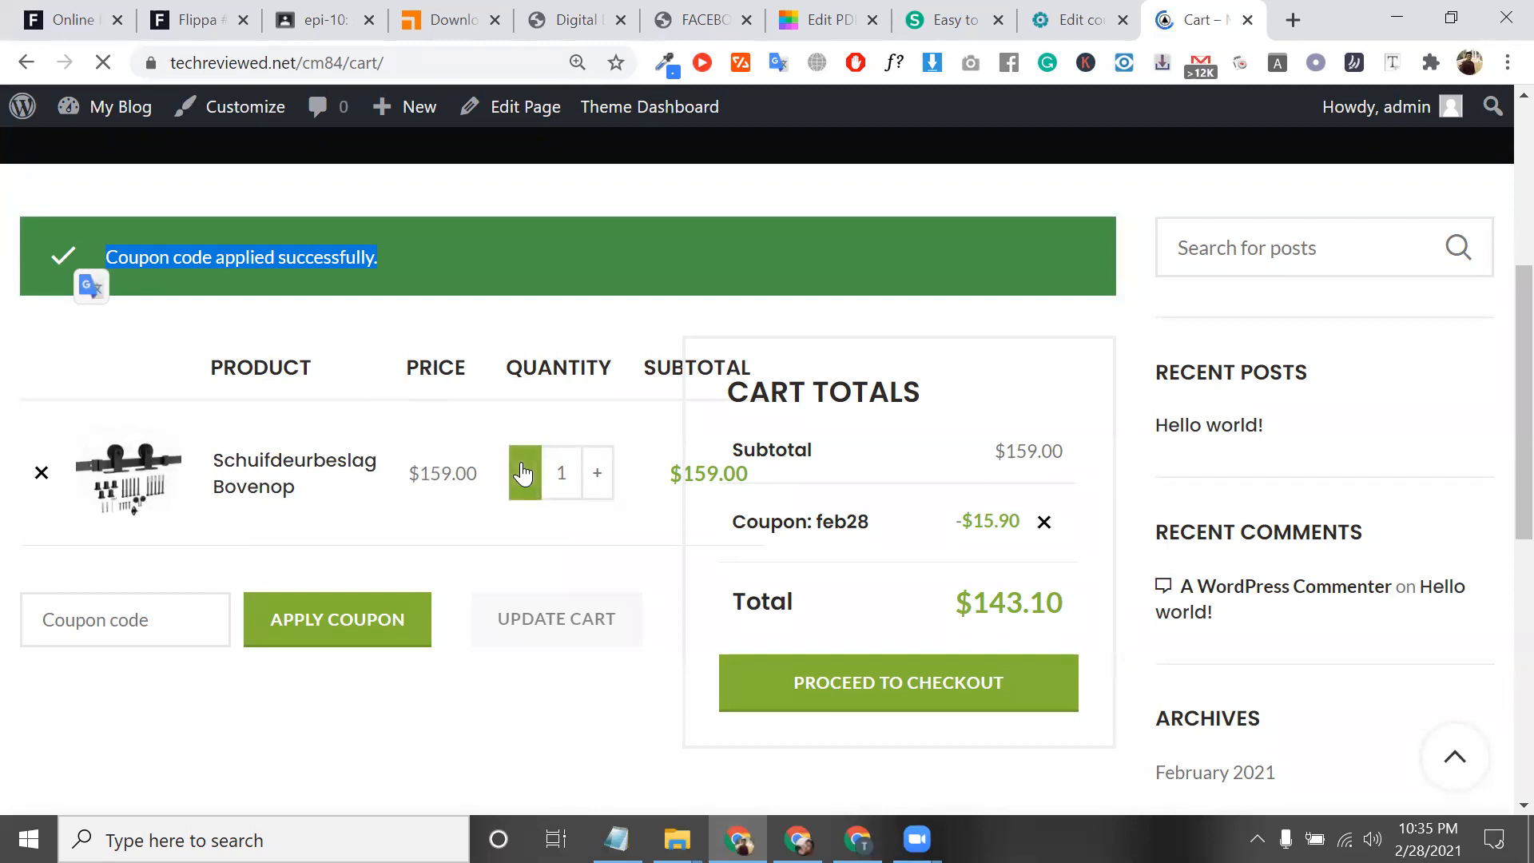
pyautogui.scroll(-3, 520, 472)
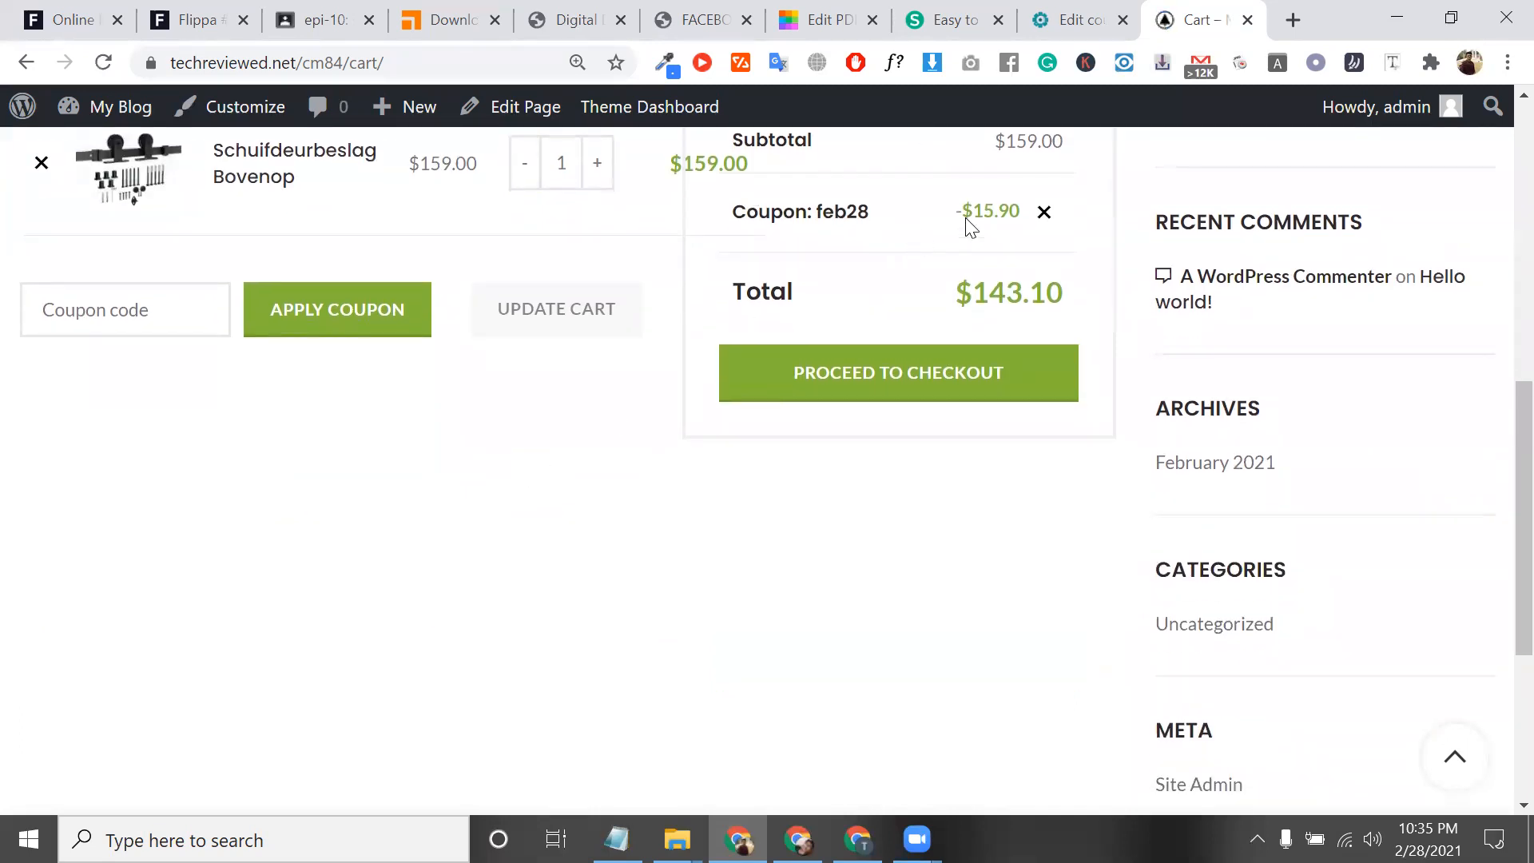
pyautogui.doubleClick(992, 211)
pyautogui.scroll(1, 967, 364)
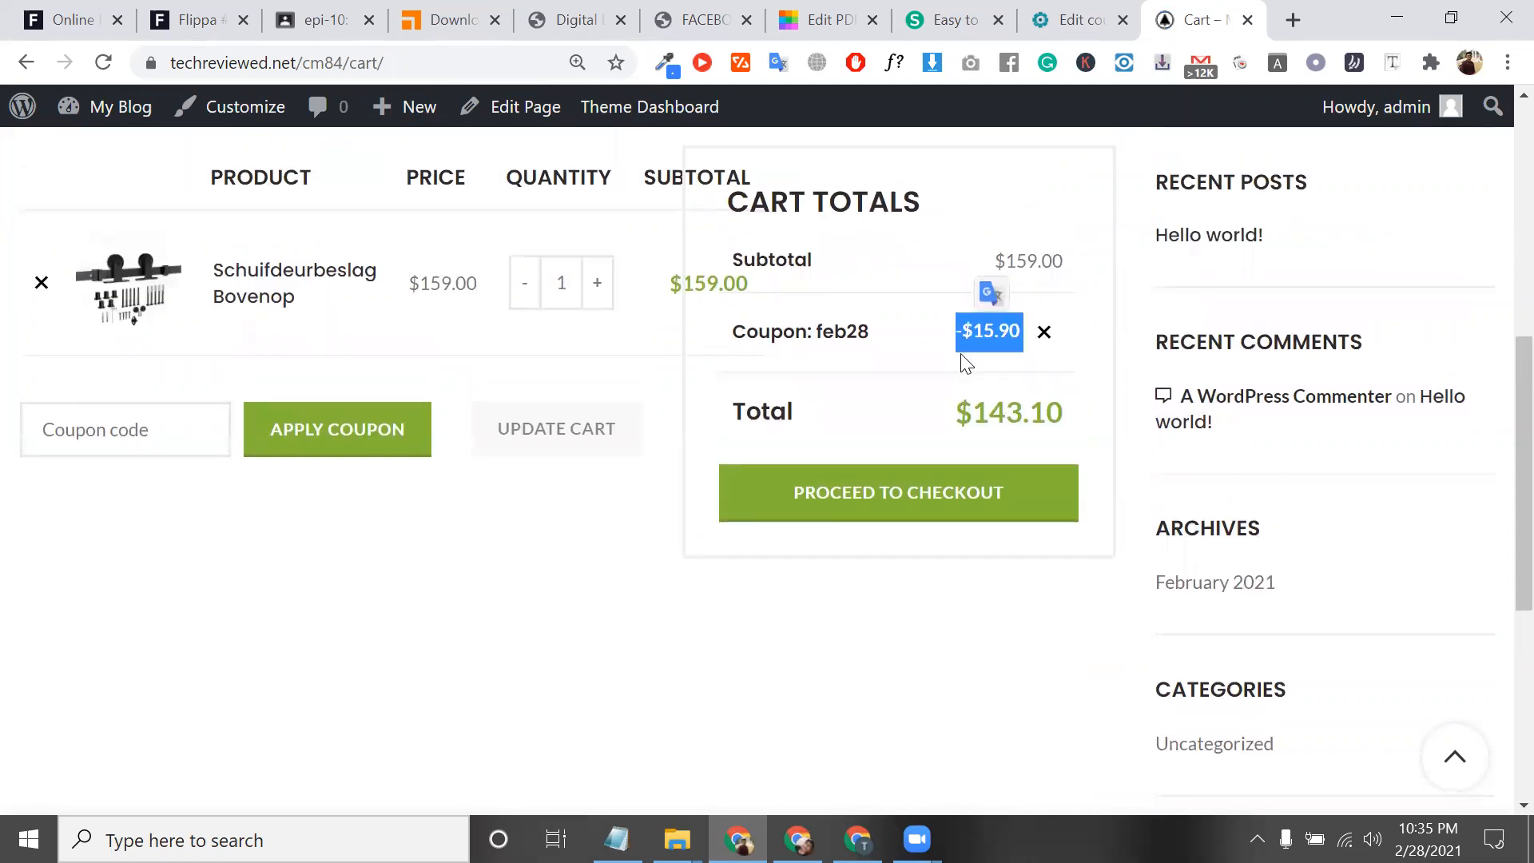
pyautogui.doubleClick(982, 334)
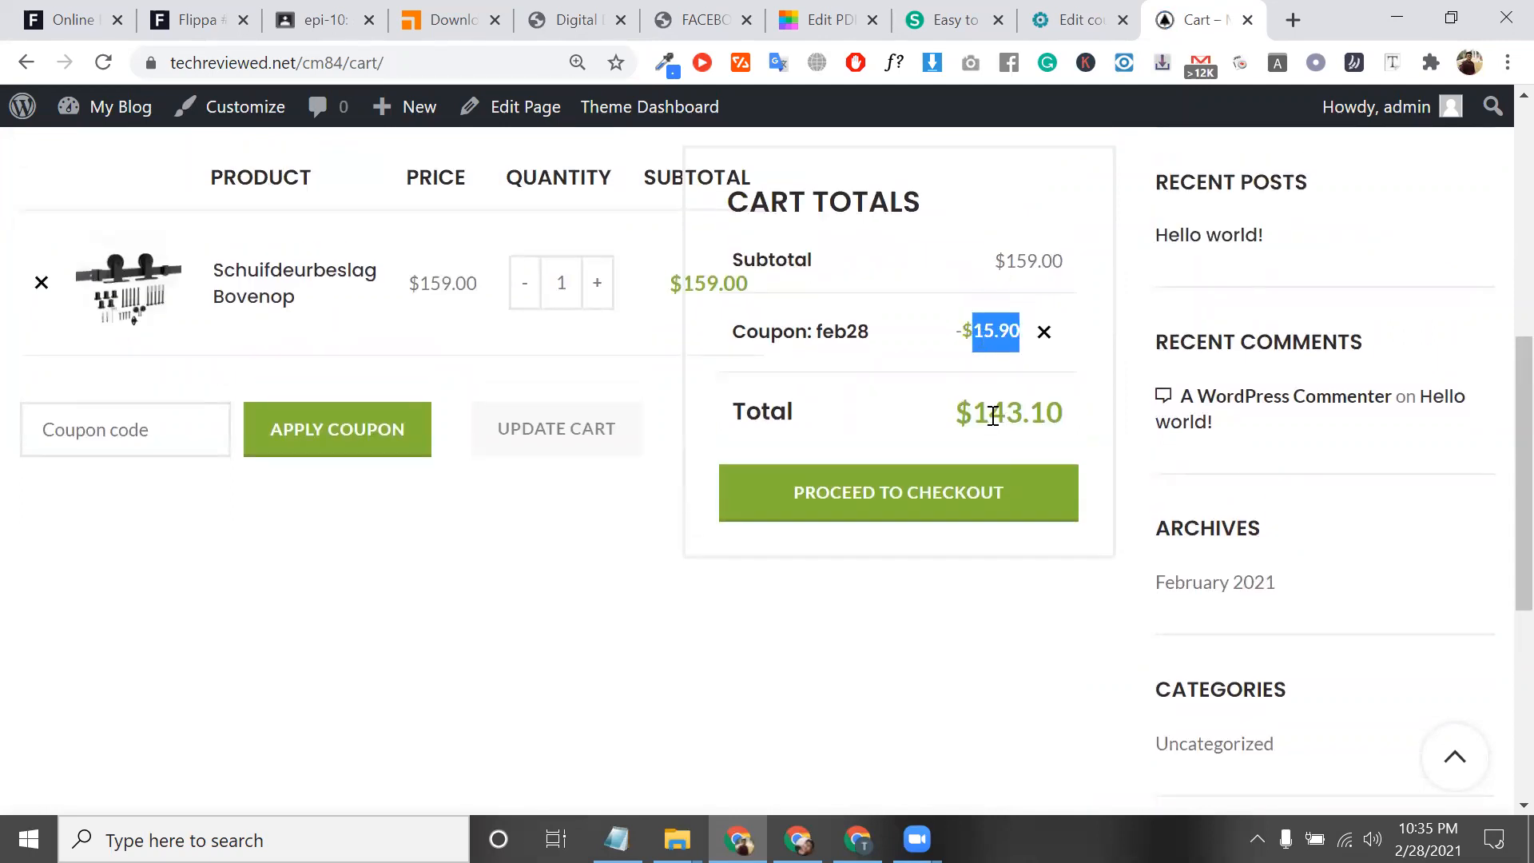
pyautogui.doubleClick(992, 416)
pyautogui.doubleClick(992, 415)
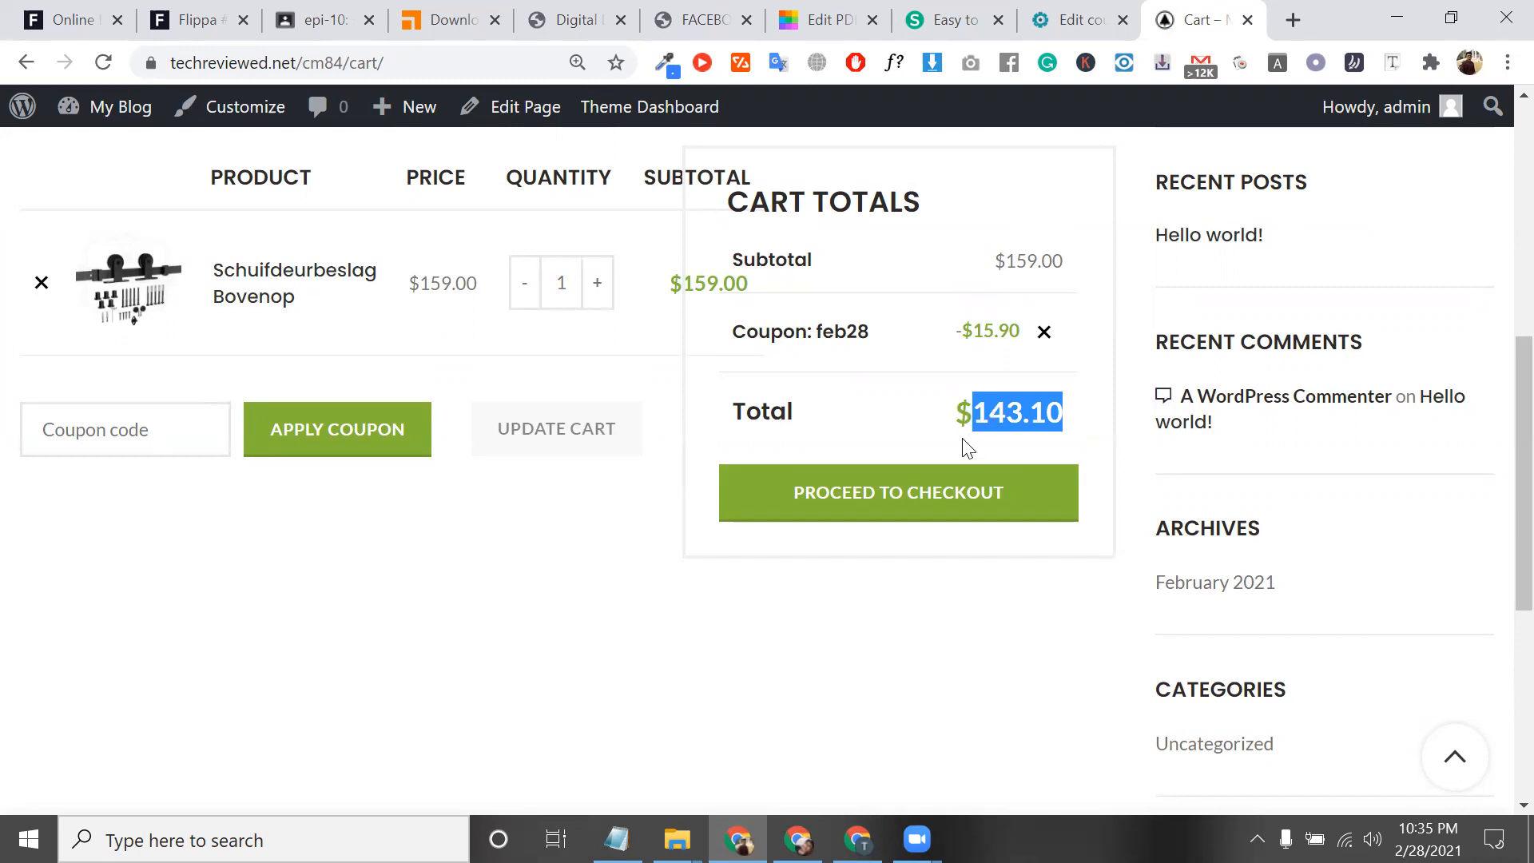
pyautogui.doubleClick(997, 330)
# Step: Change the FEB28 coupon to a fixed cart discount with an amount of 20 and update it
pyautogui.click(1075, 20)
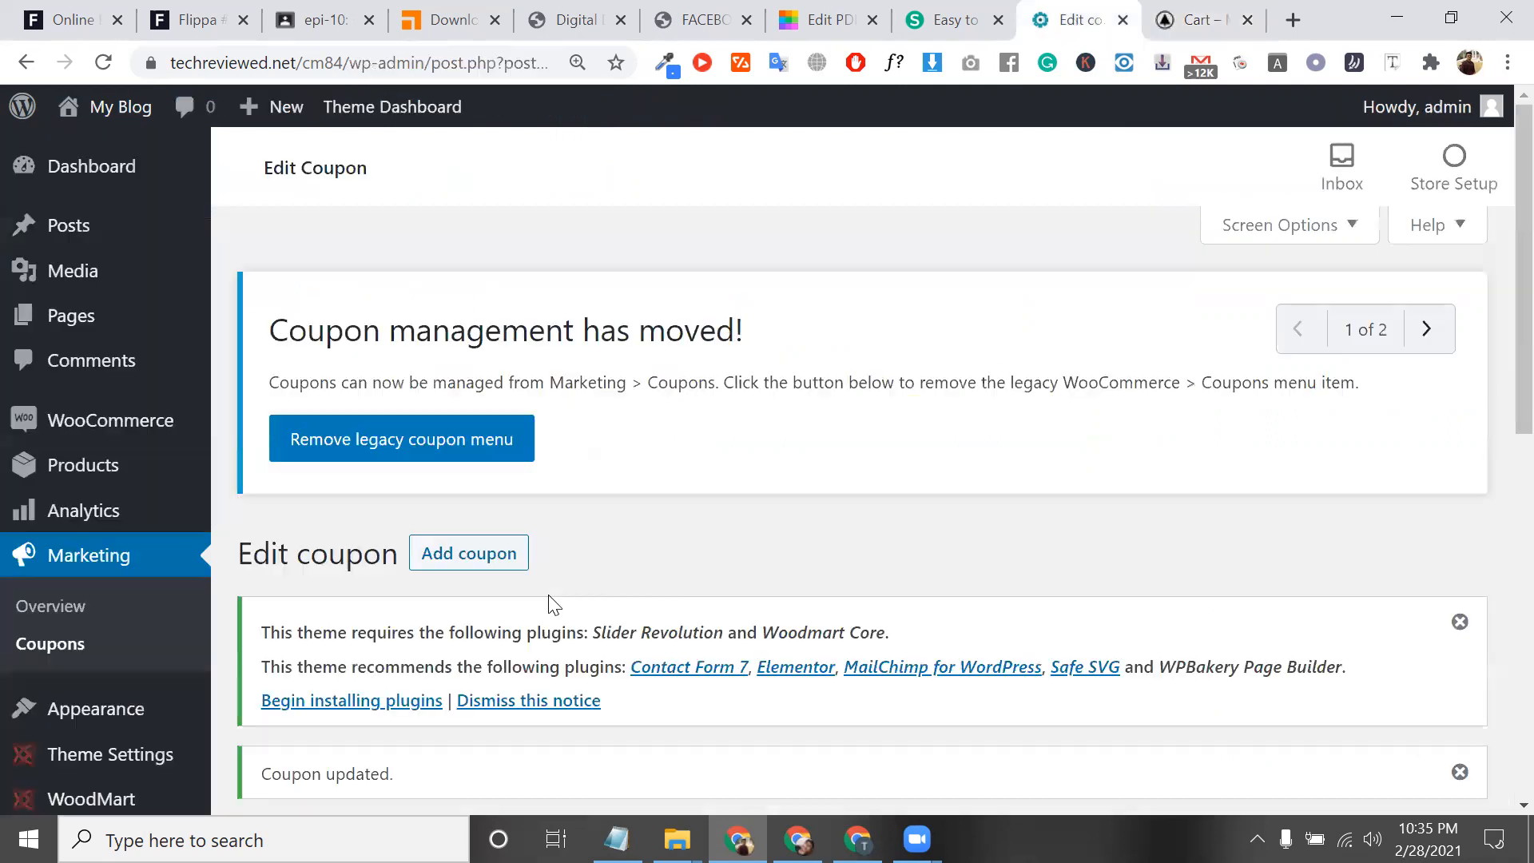
pyautogui.scroll(-5, 548, 599)
pyautogui.scroll(-4, 548, 595)
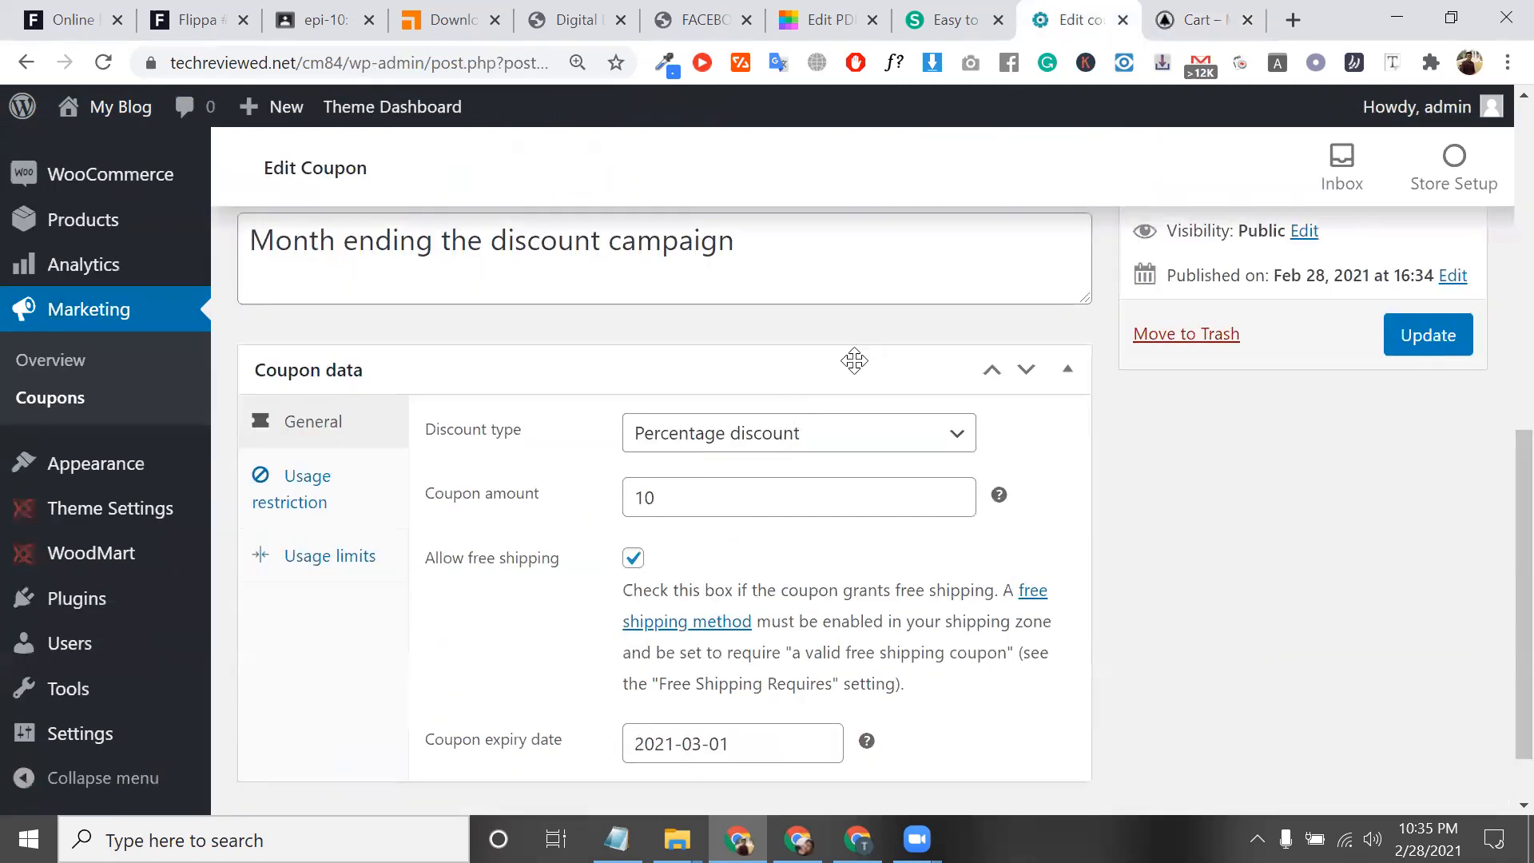
pyautogui.click(783, 432)
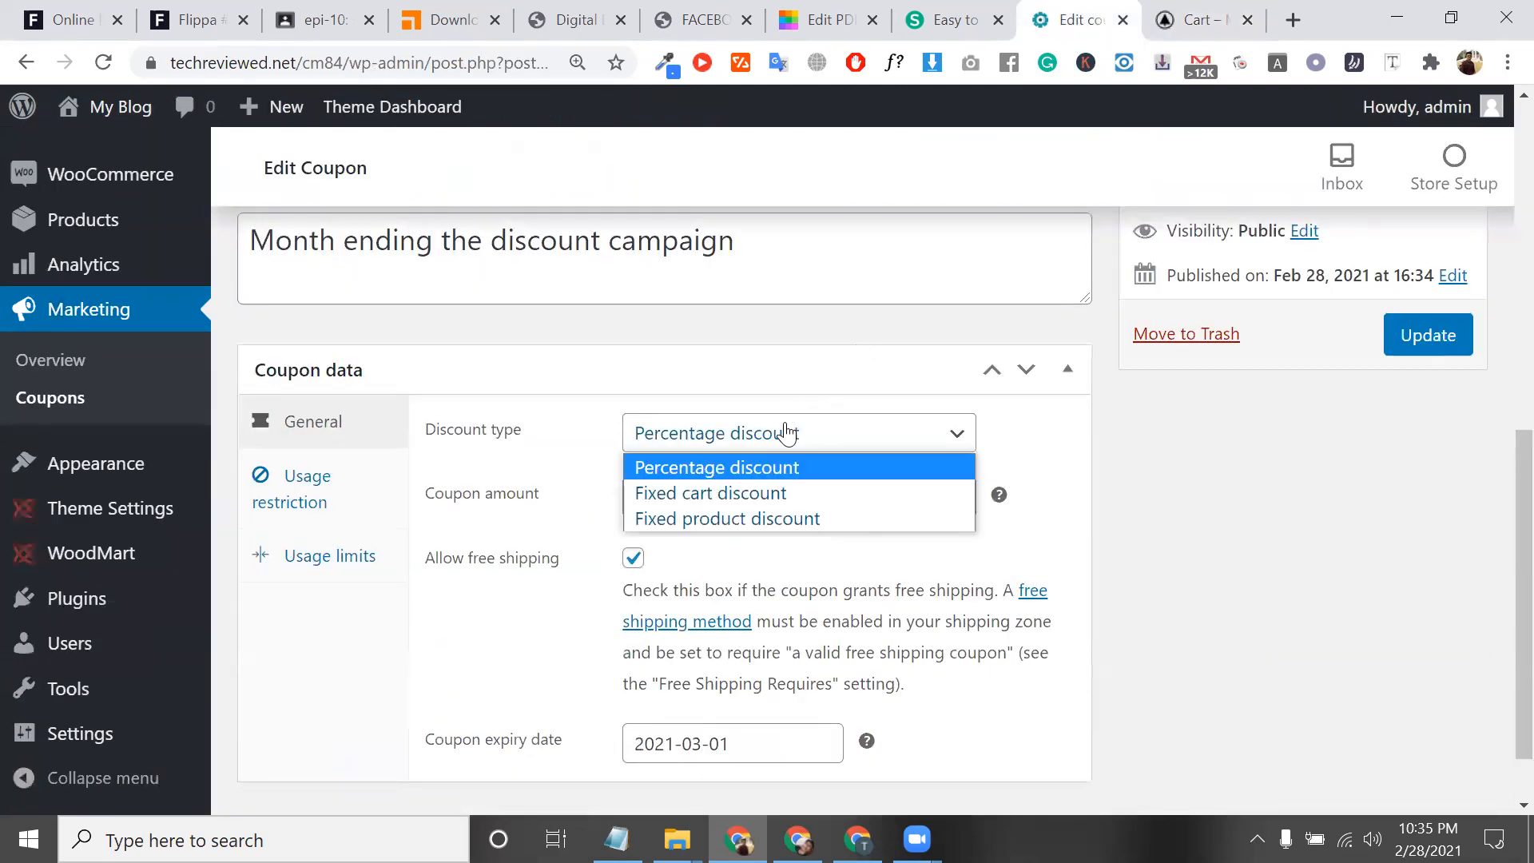
pyautogui.click(751, 493)
pyautogui.click(731, 494)
pyautogui.hotkey('ctrl', 'a')
pyautogui.press('BackSpace')
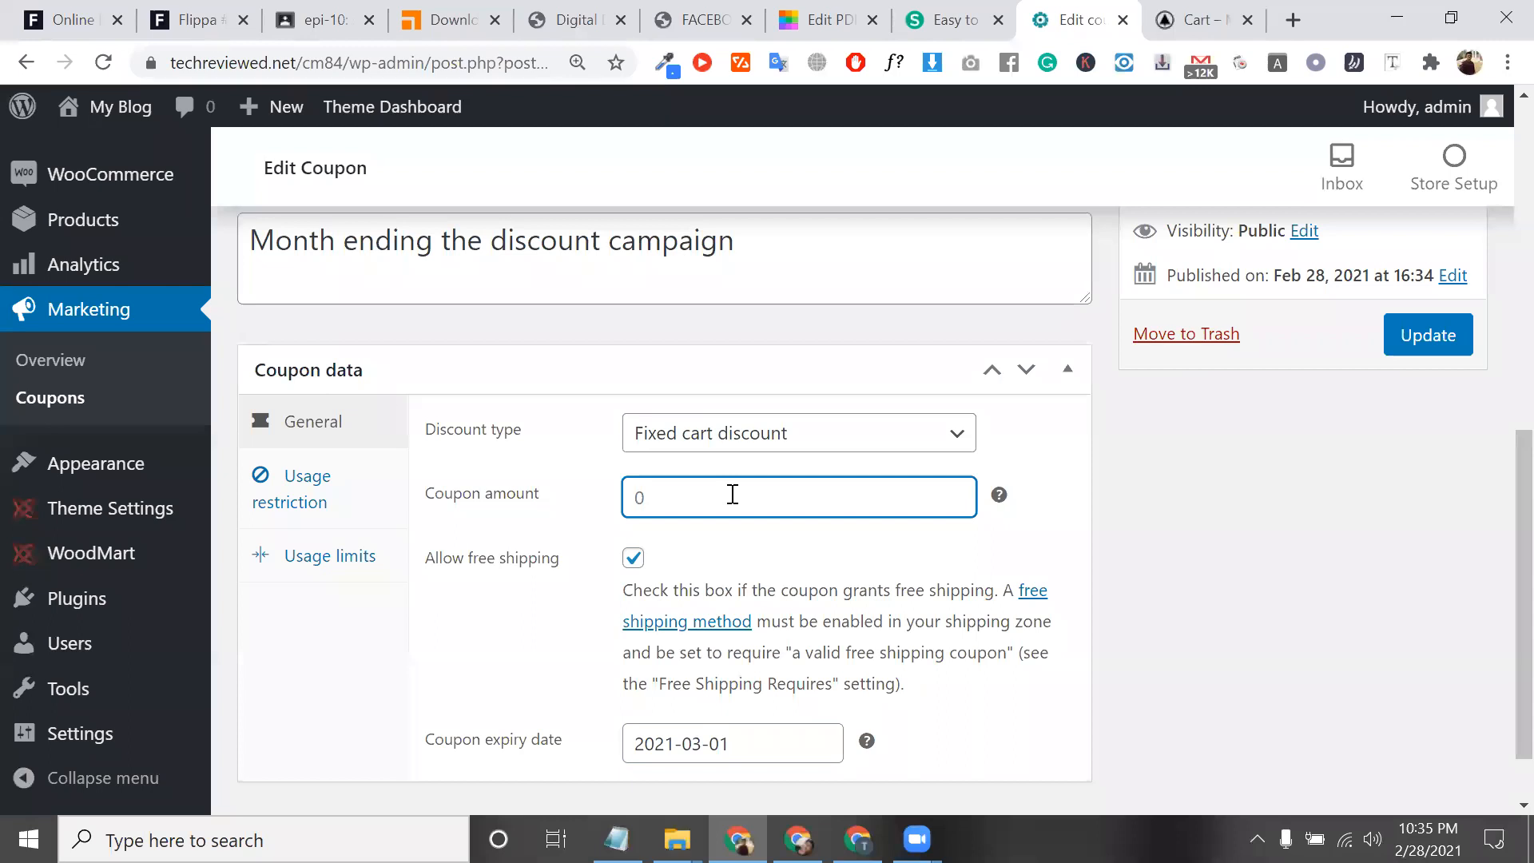
pyautogui.click(1425, 333)
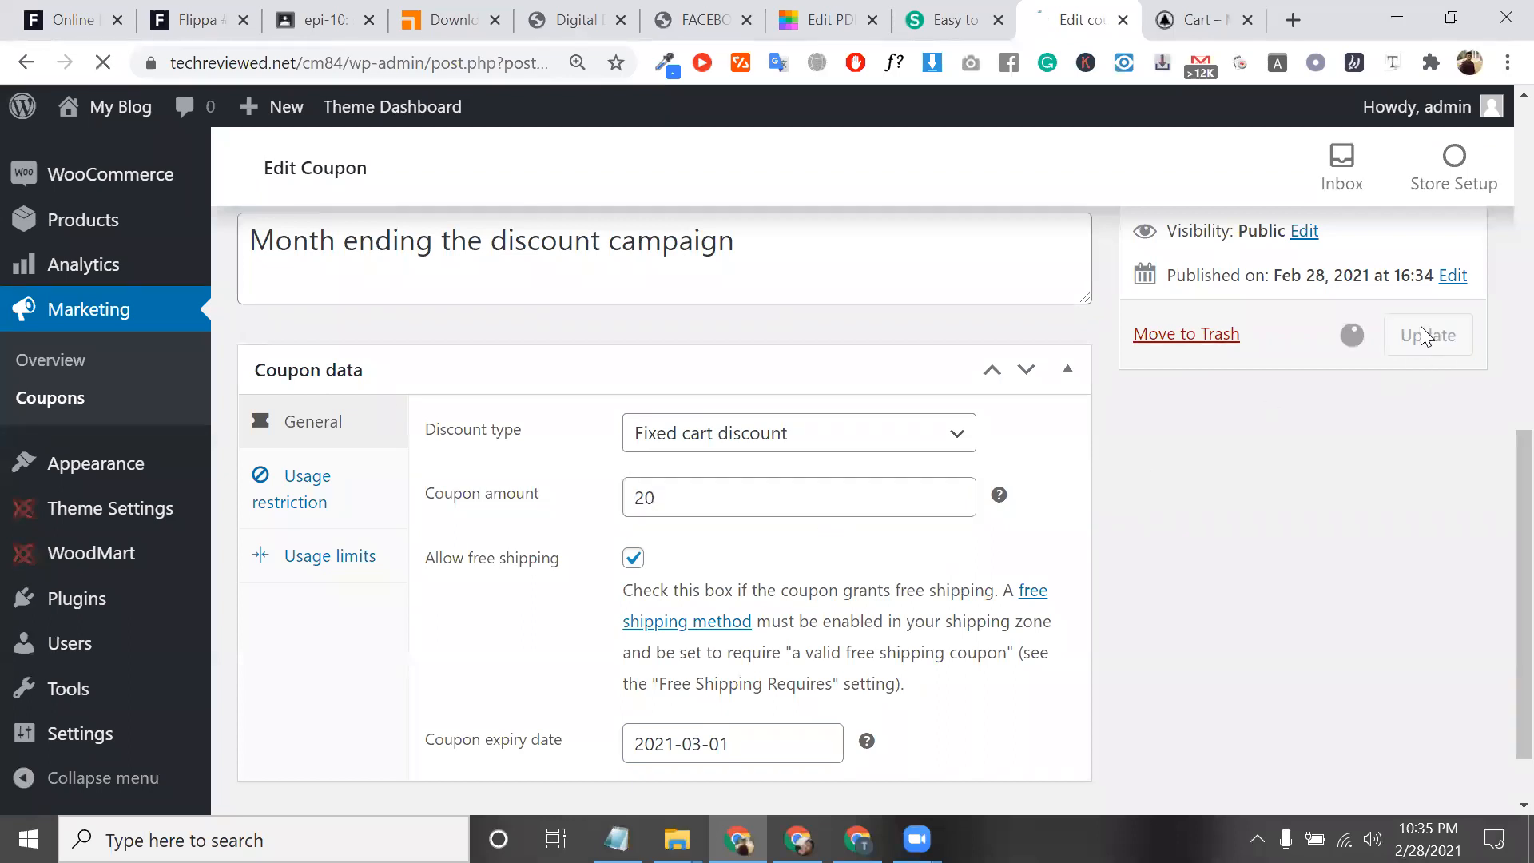
# Step: Reload the cart and try to apply the FEB28 code again to check the fixed cart discount
pyautogui.click(1215, 11)
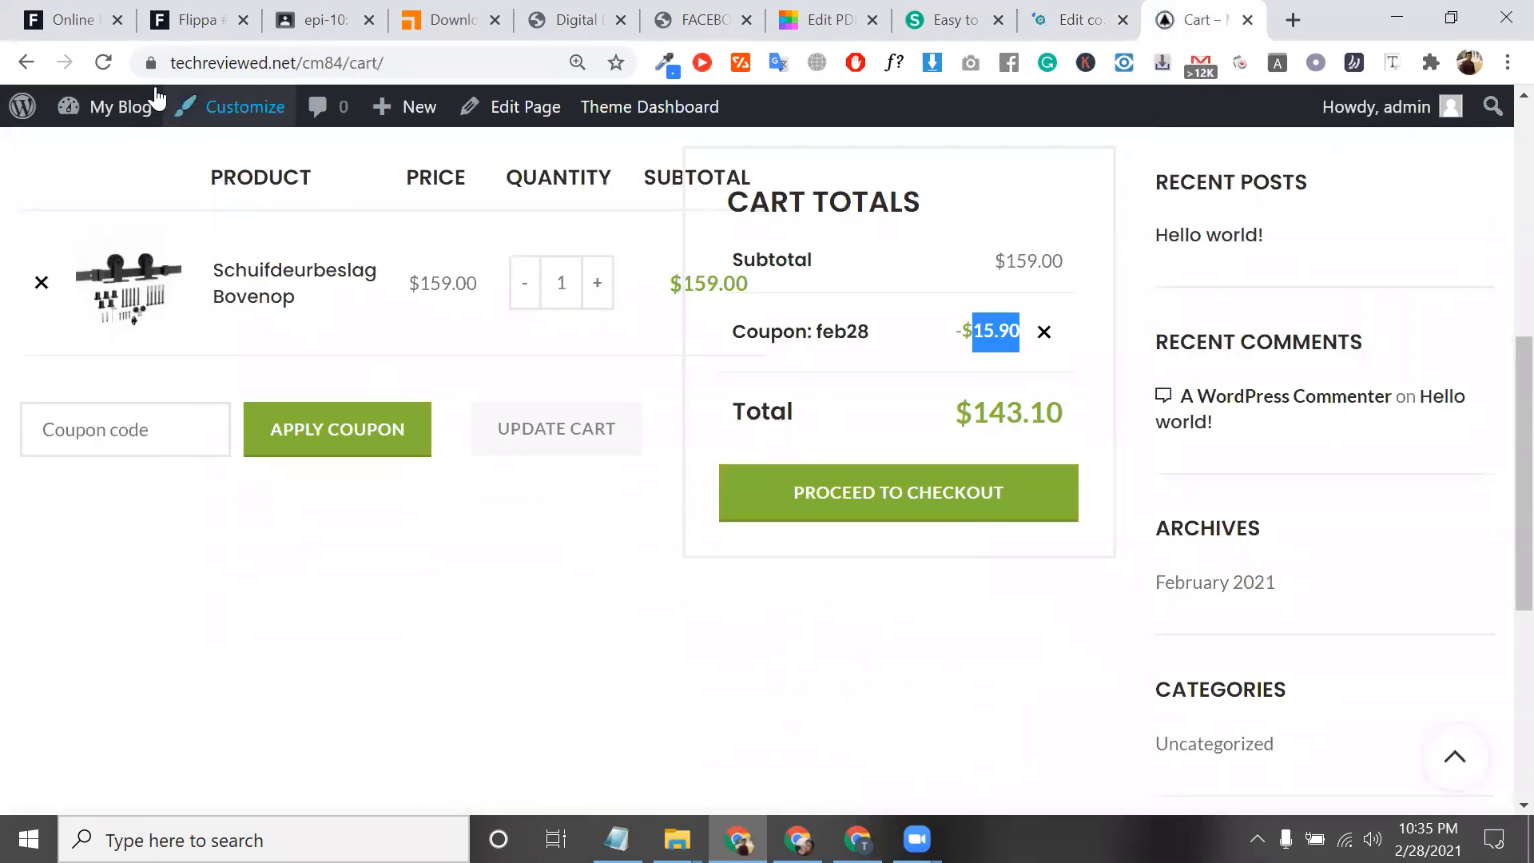
pyautogui.click(117, 67)
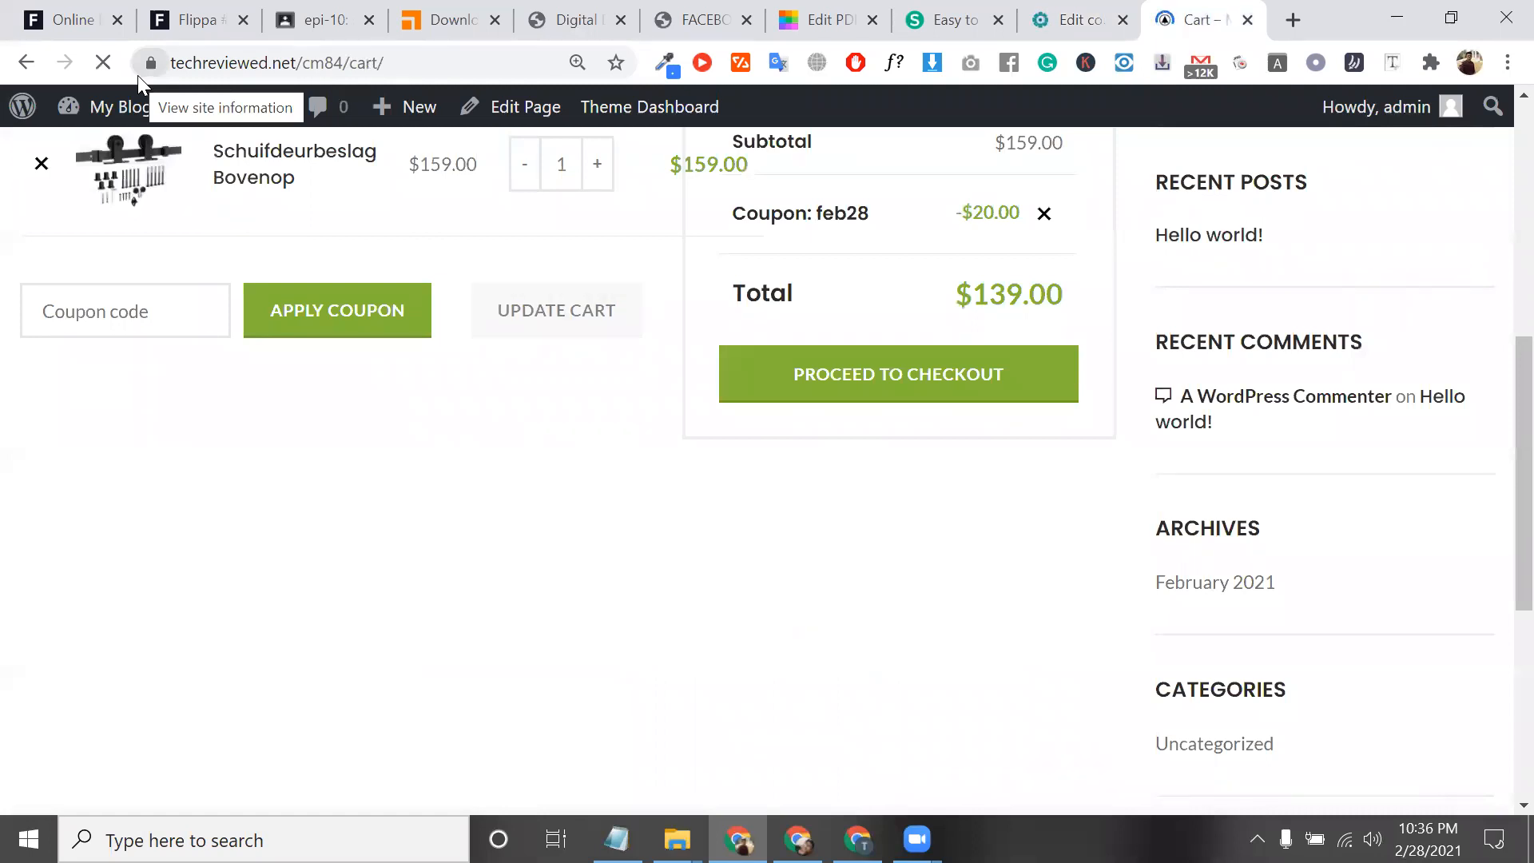
pyautogui.click(136, 322)
pyautogui.click(54, 457)
pyautogui.click(301, 332)
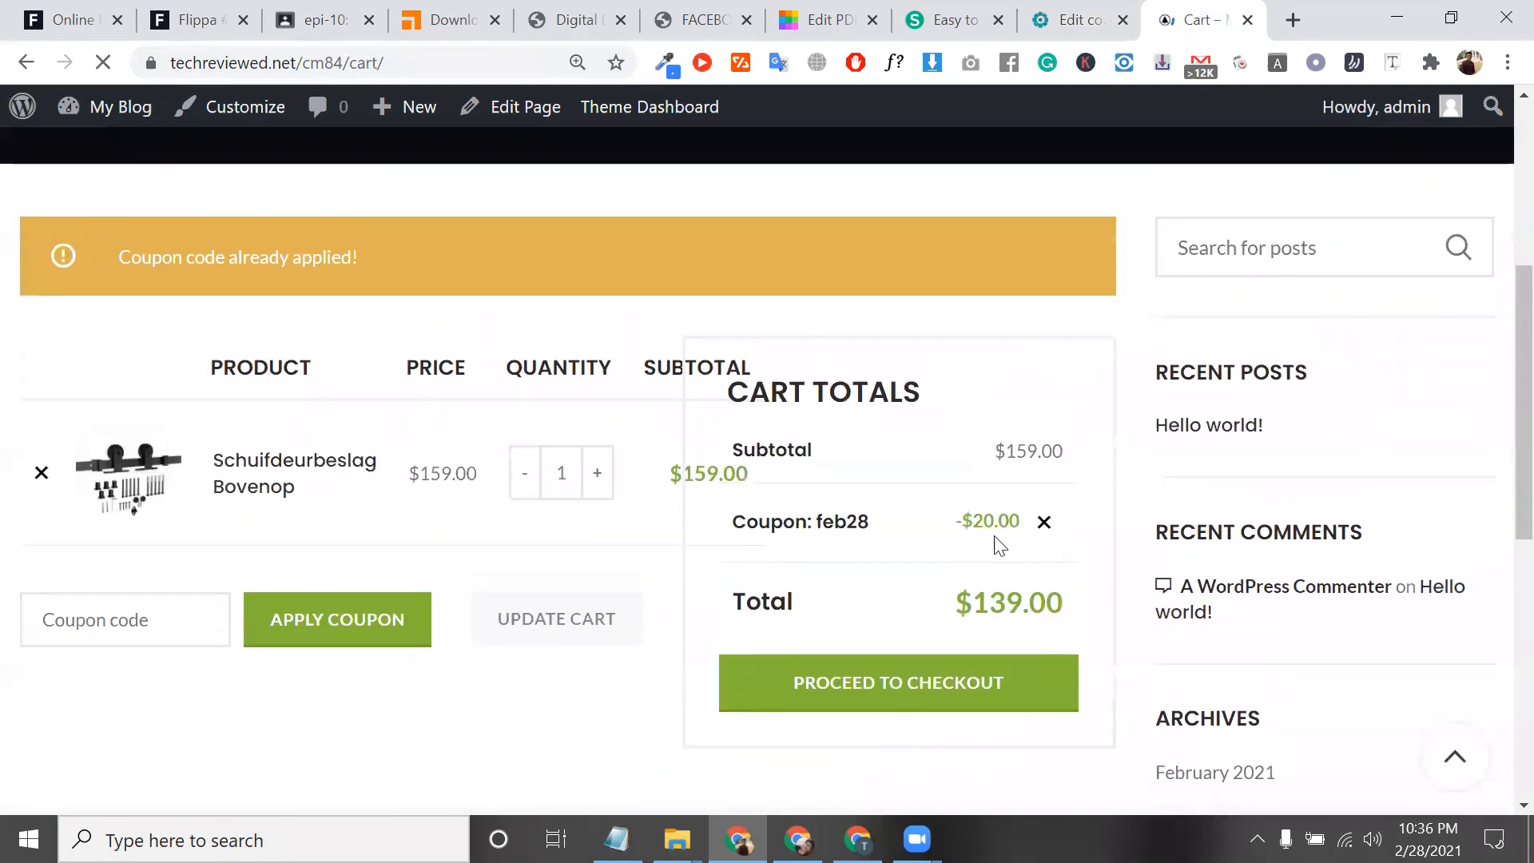
pyautogui.moveTo(984, 525); pyautogui.dragTo(1019, 525)
# Step: Return to the FEB28 coupon editor and switch the discount type to Fixed product discount
pyautogui.click(1078, 19)
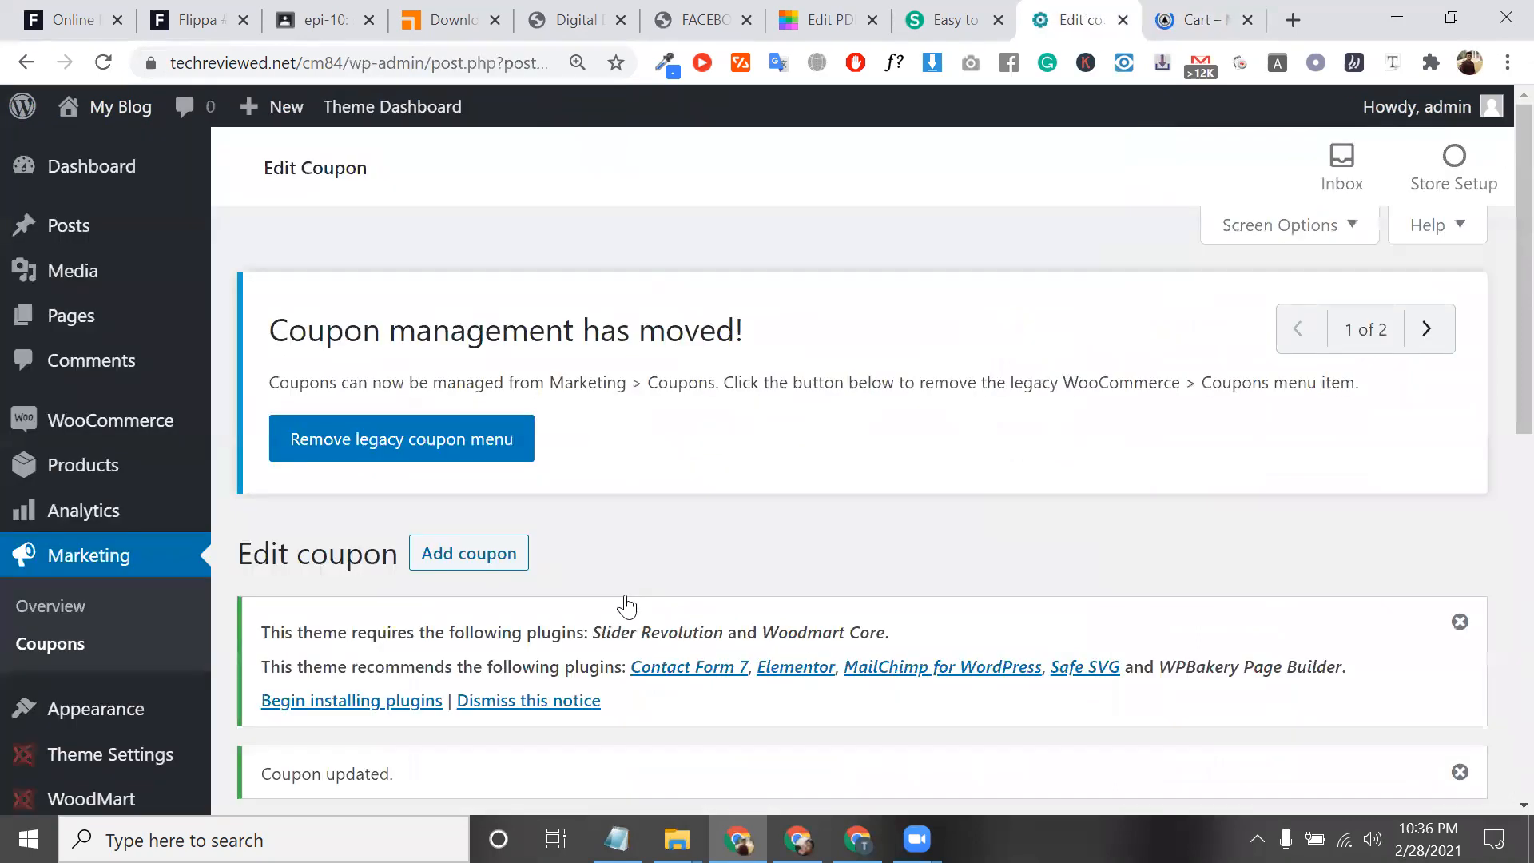
pyautogui.scroll(-10, 627, 599)
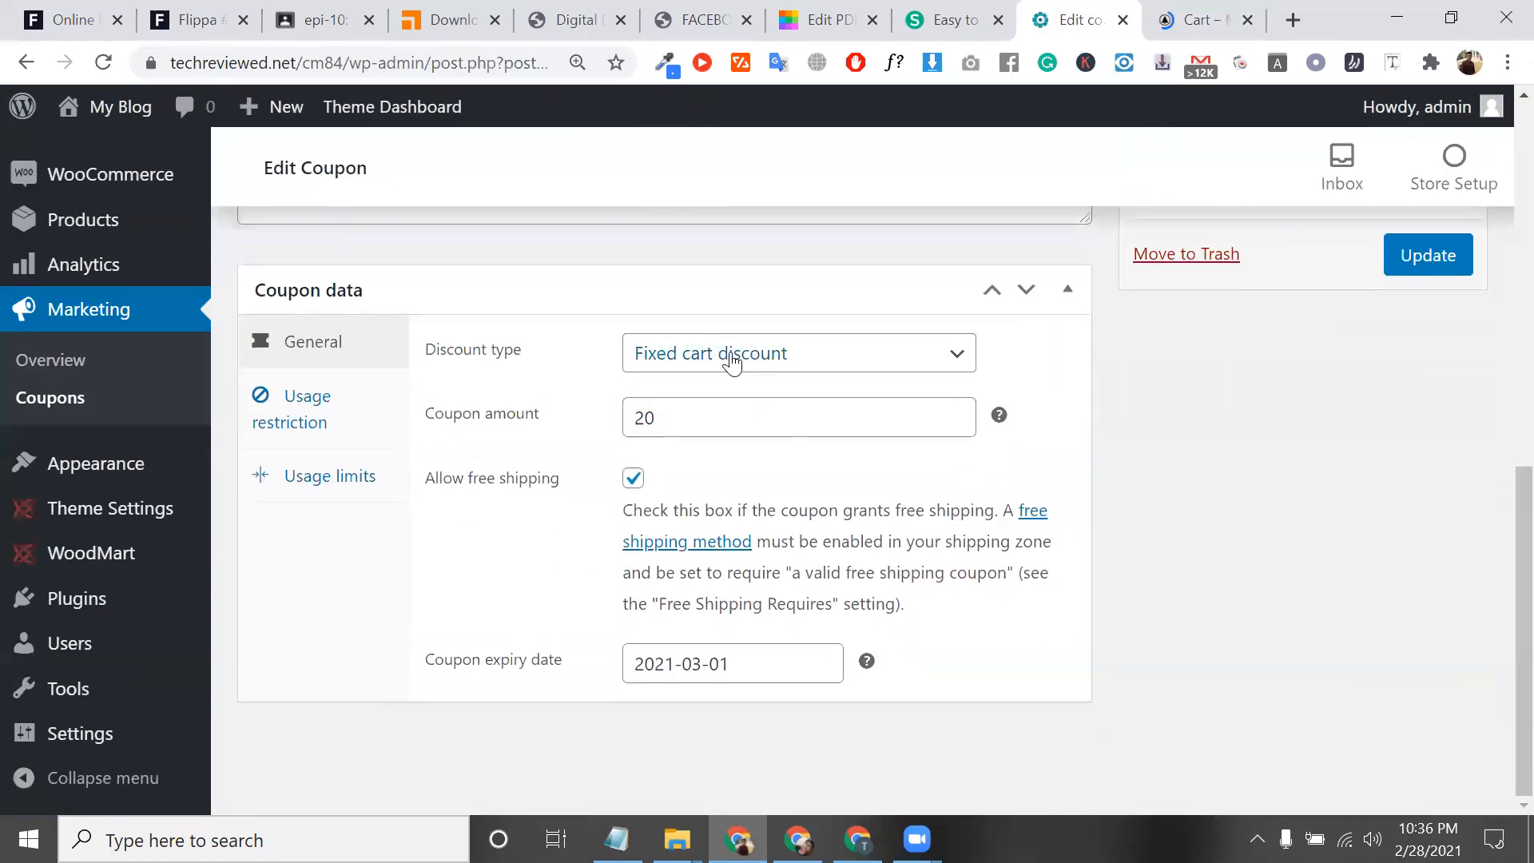
pyautogui.click(729, 354)
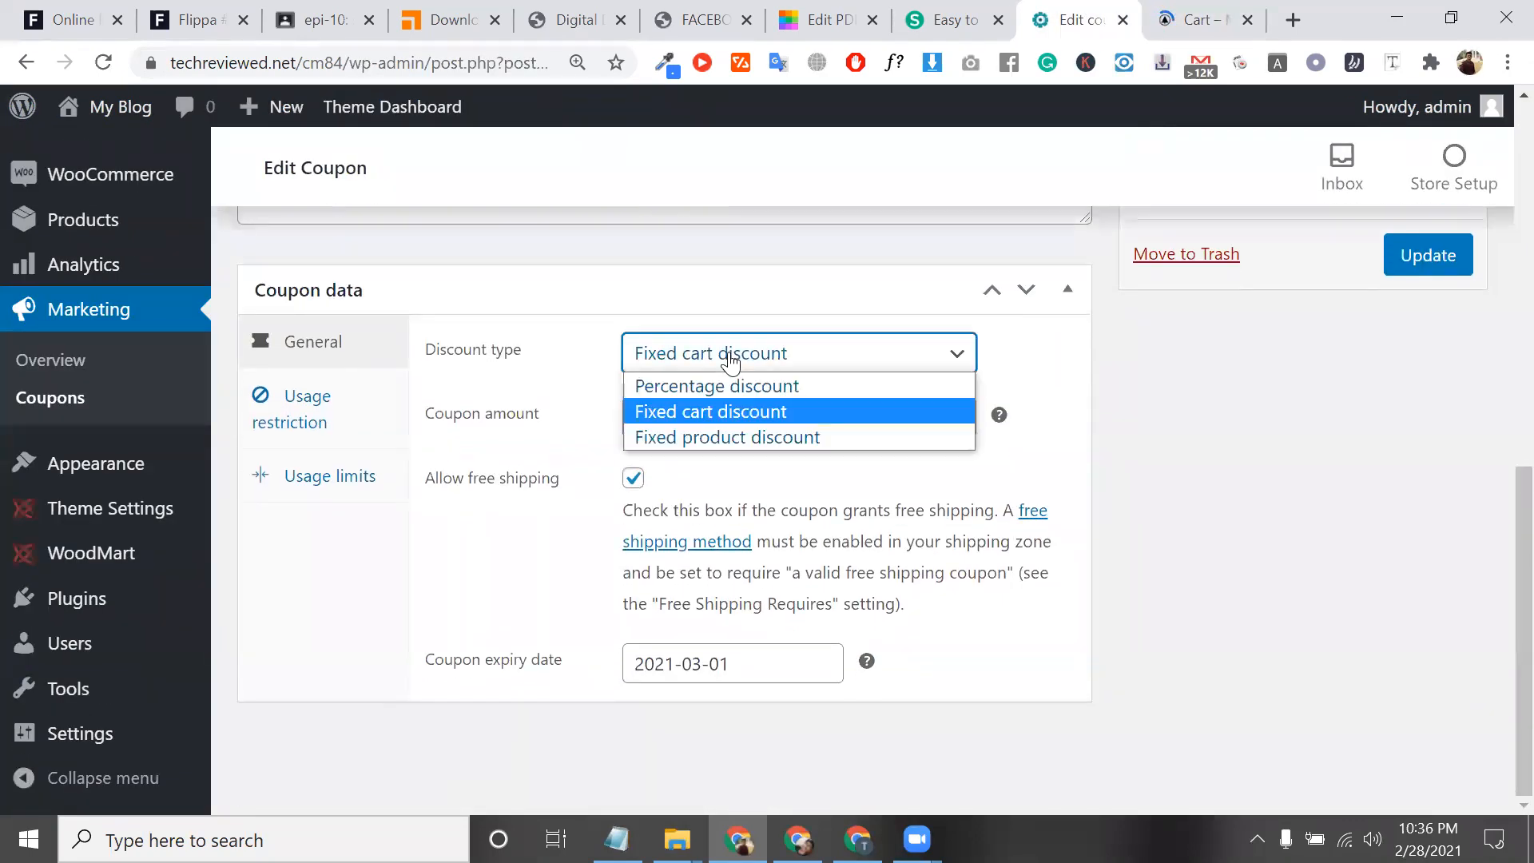
pyautogui.click(778, 436)
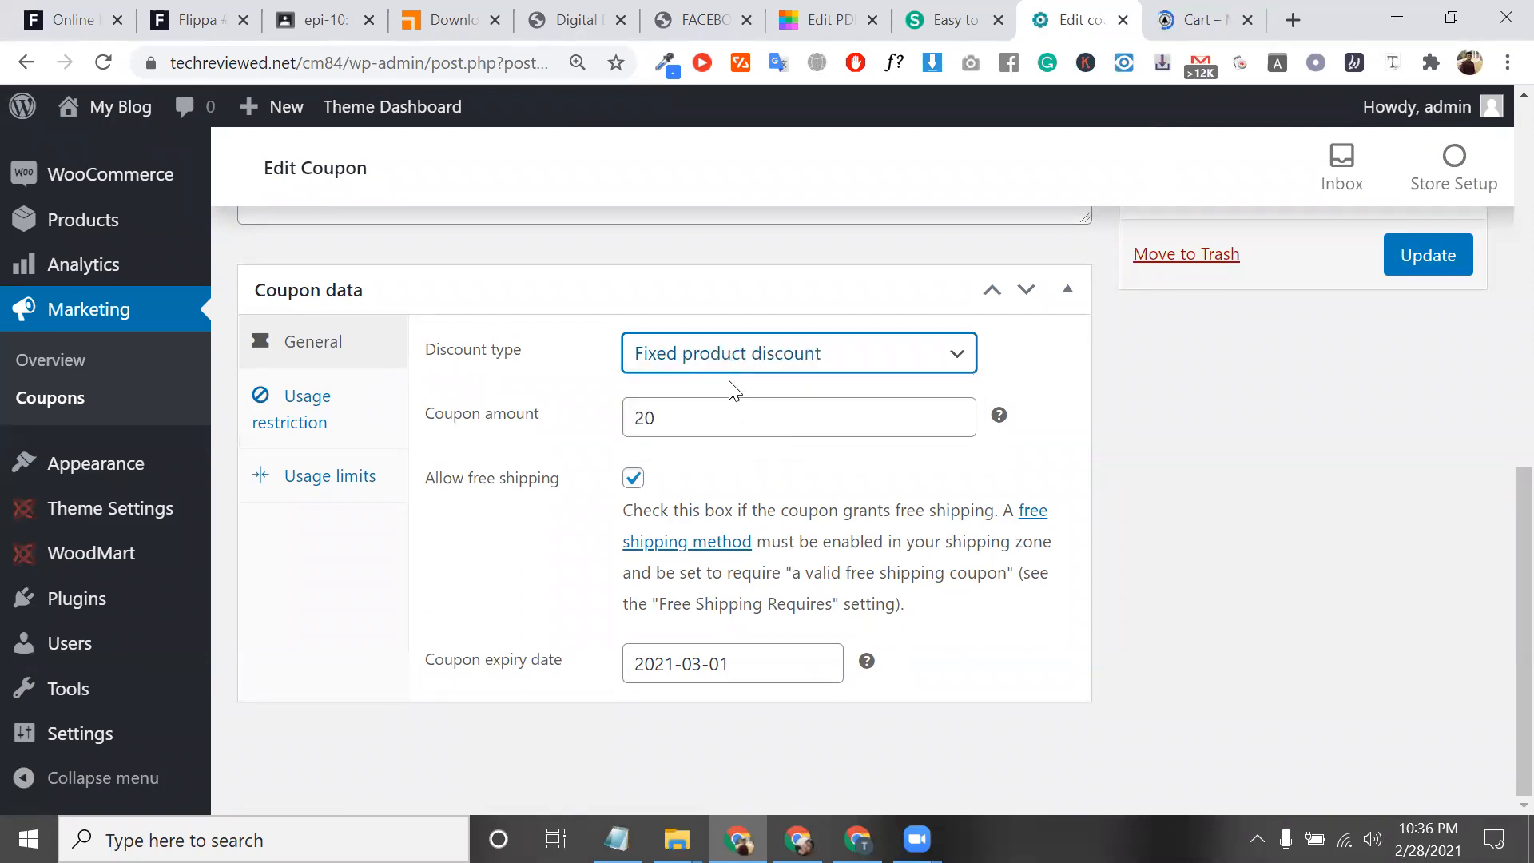
pyautogui.scroll(1, 735, 389)
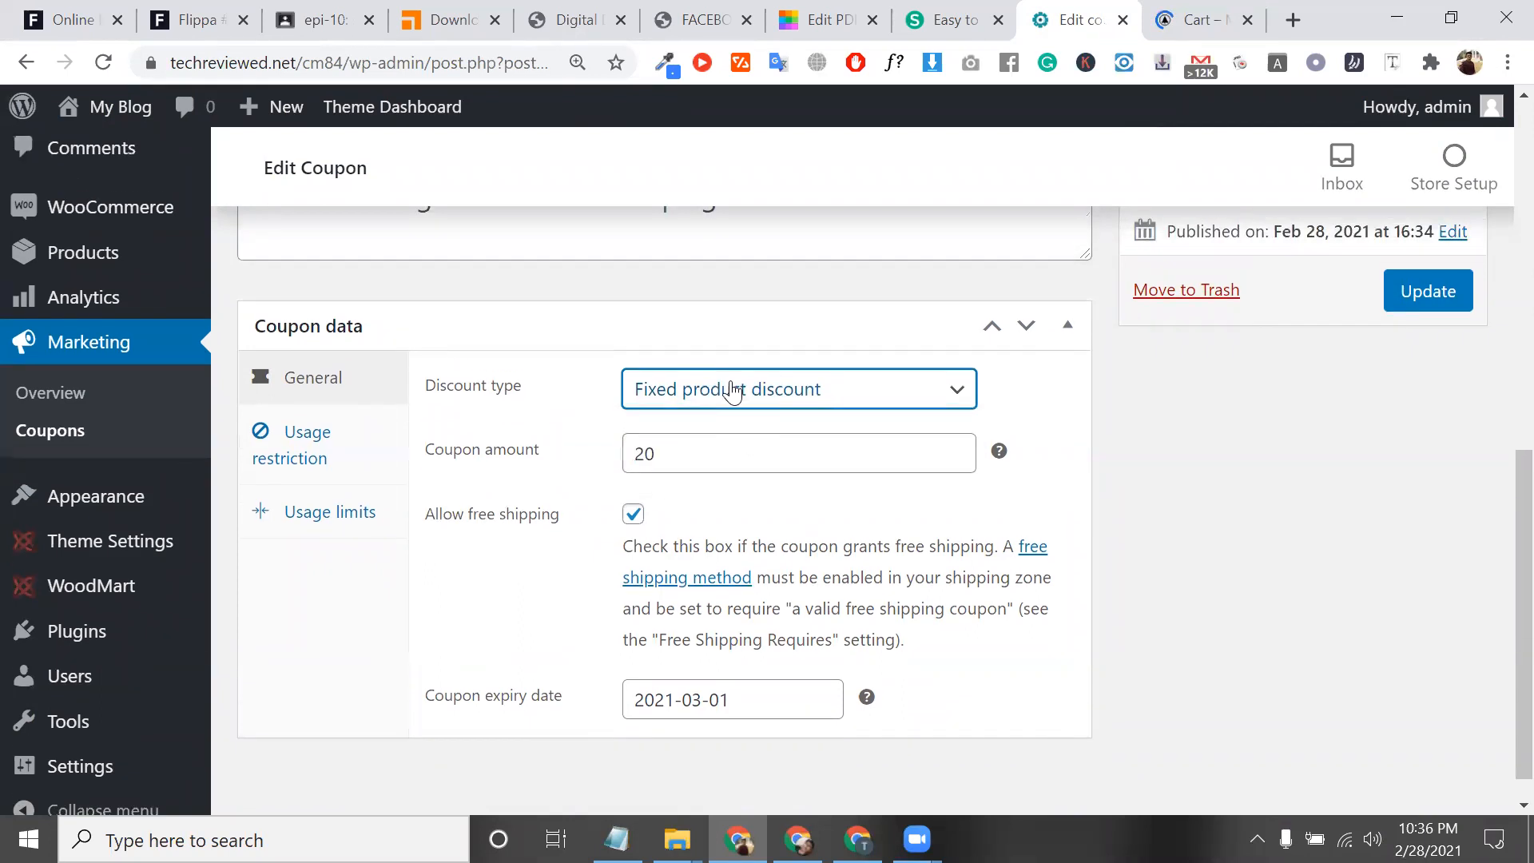
pyautogui.click(805, 414)
pyautogui.click(806, 414)
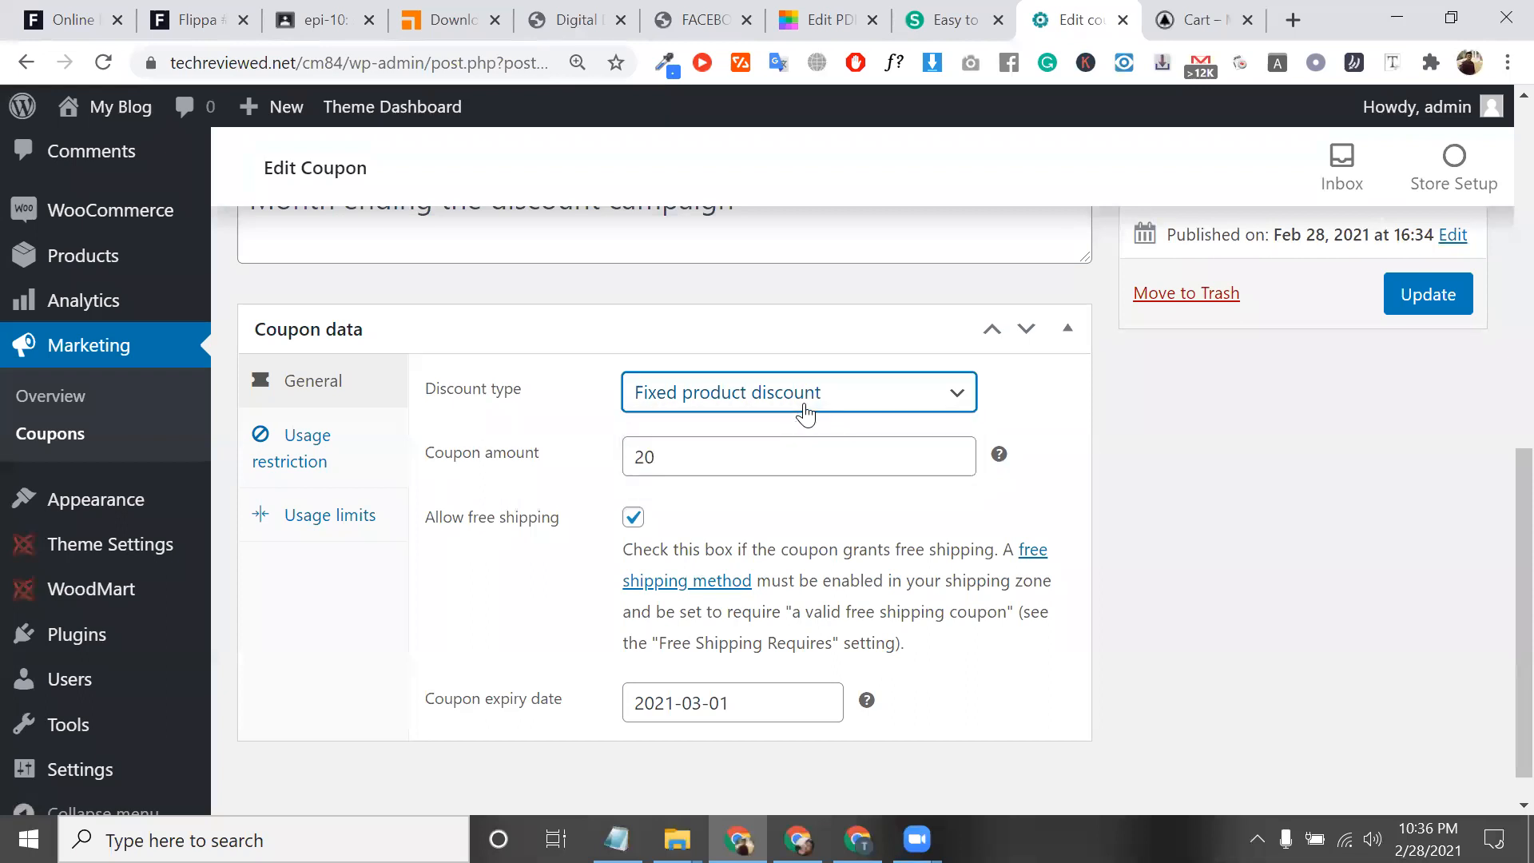
pyautogui.scroll(-1, 805, 414)
pyautogui.scroll(1, 805, 413)
pyautogui.click(805, 414)
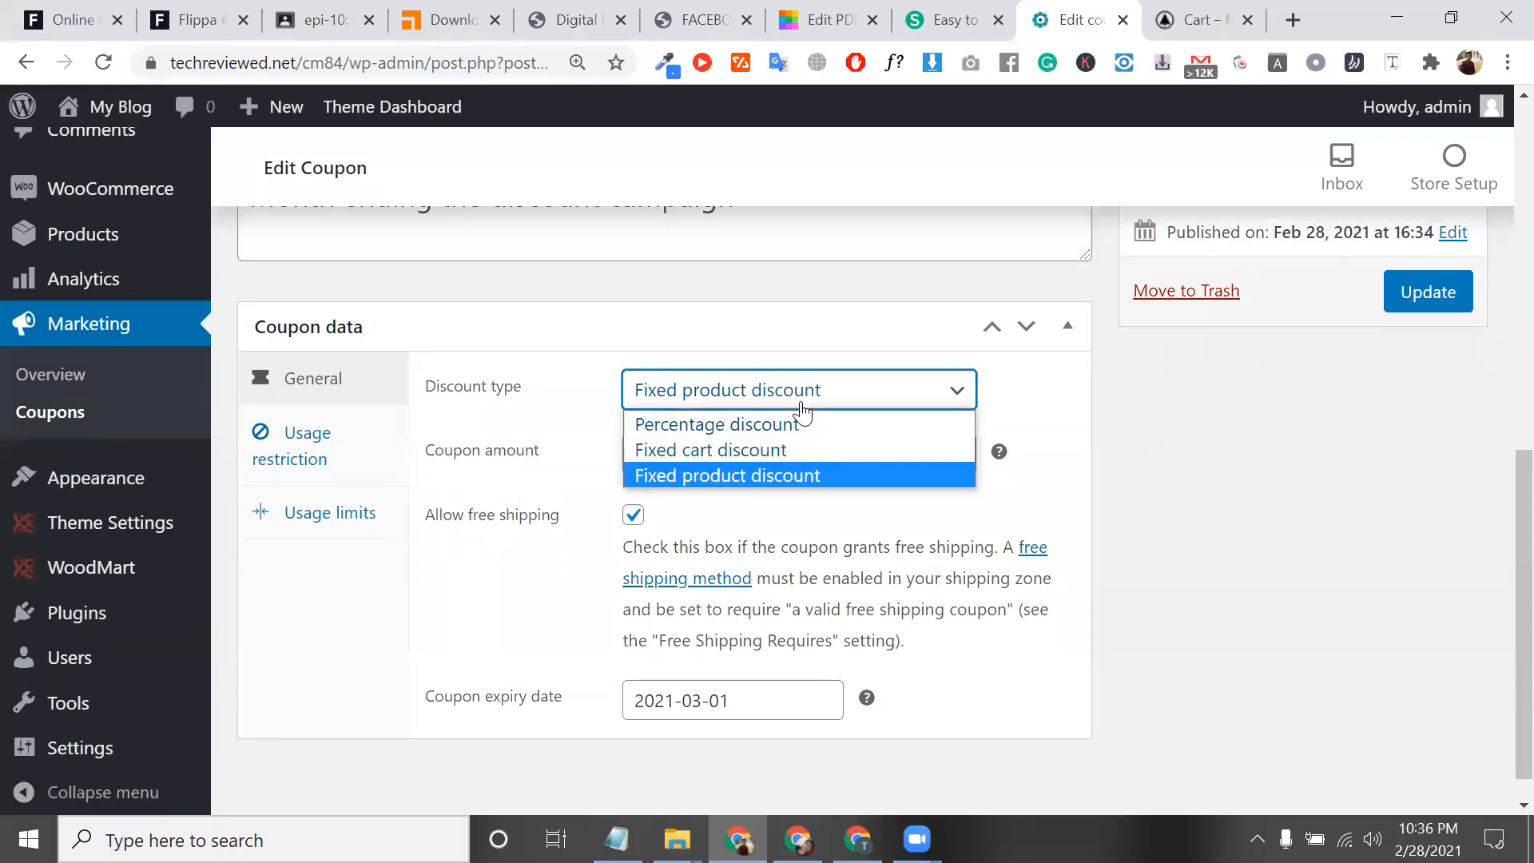
pyautogui.click(1014, 496)
# Step: Set the coupon's discount type back to Fixed cart discount
pyautogui.doubleClick(706, 453)
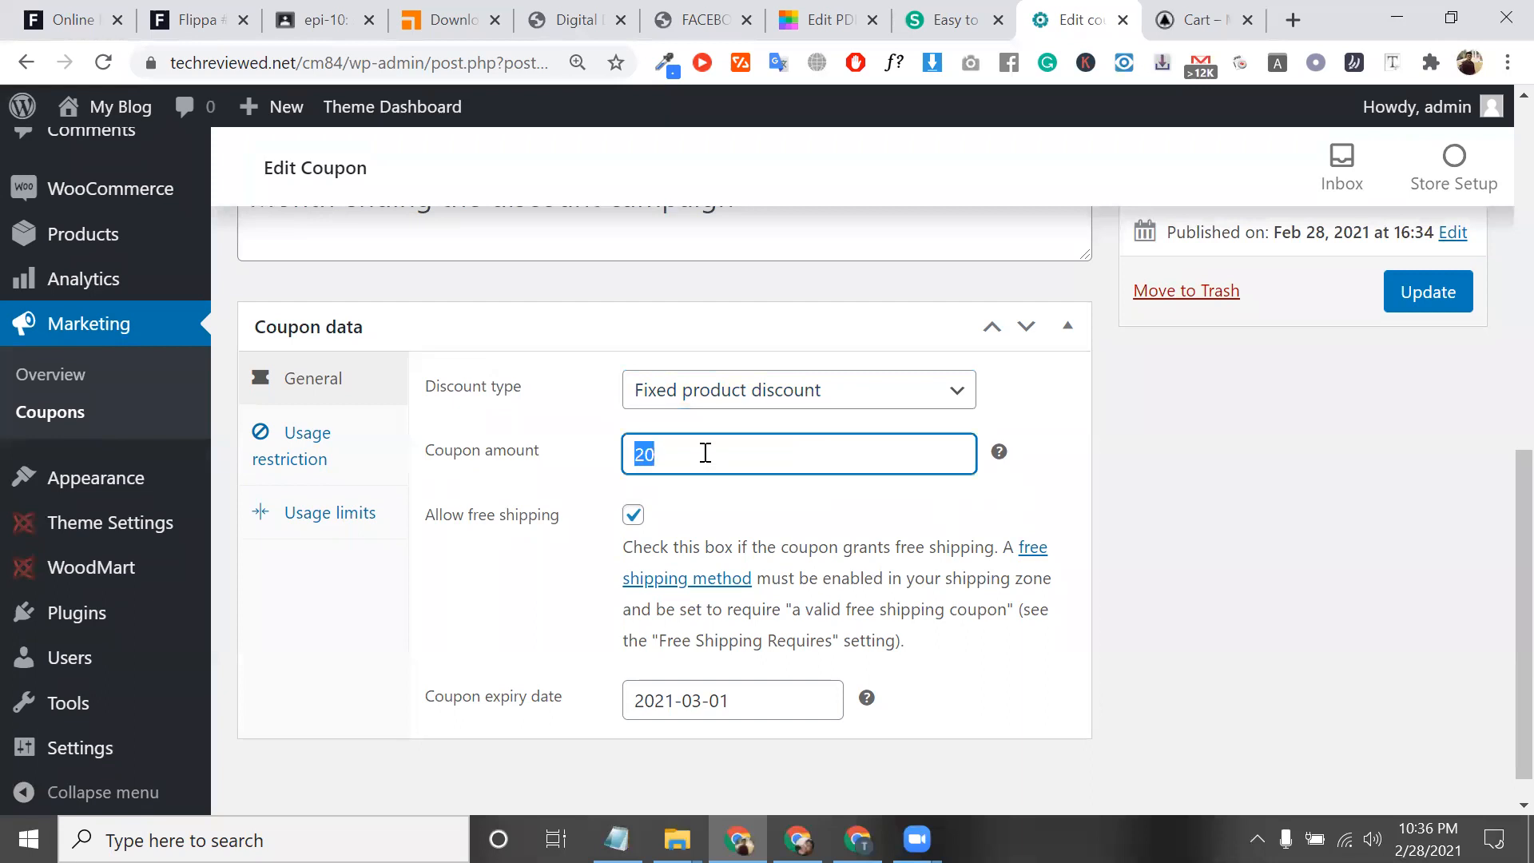
pyautogui.scroll(-1, 706, 457)
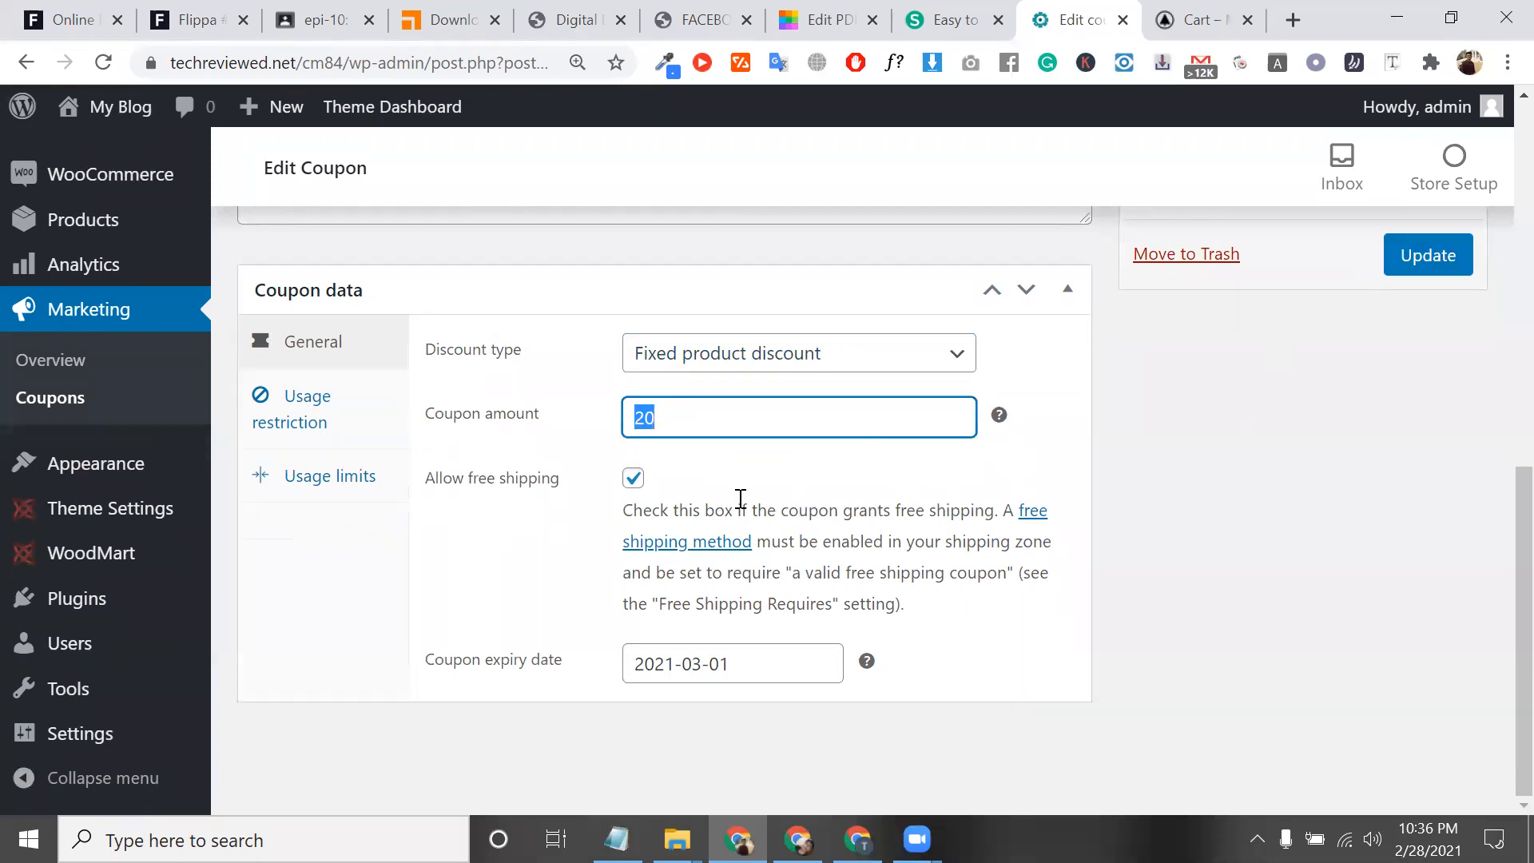
pyautogui.scroll(4, 758, 479)
pyautogui.scroll(-4, 737, 494)
pyautogui.click(758, 359)
pyautogui.click(692, 406)
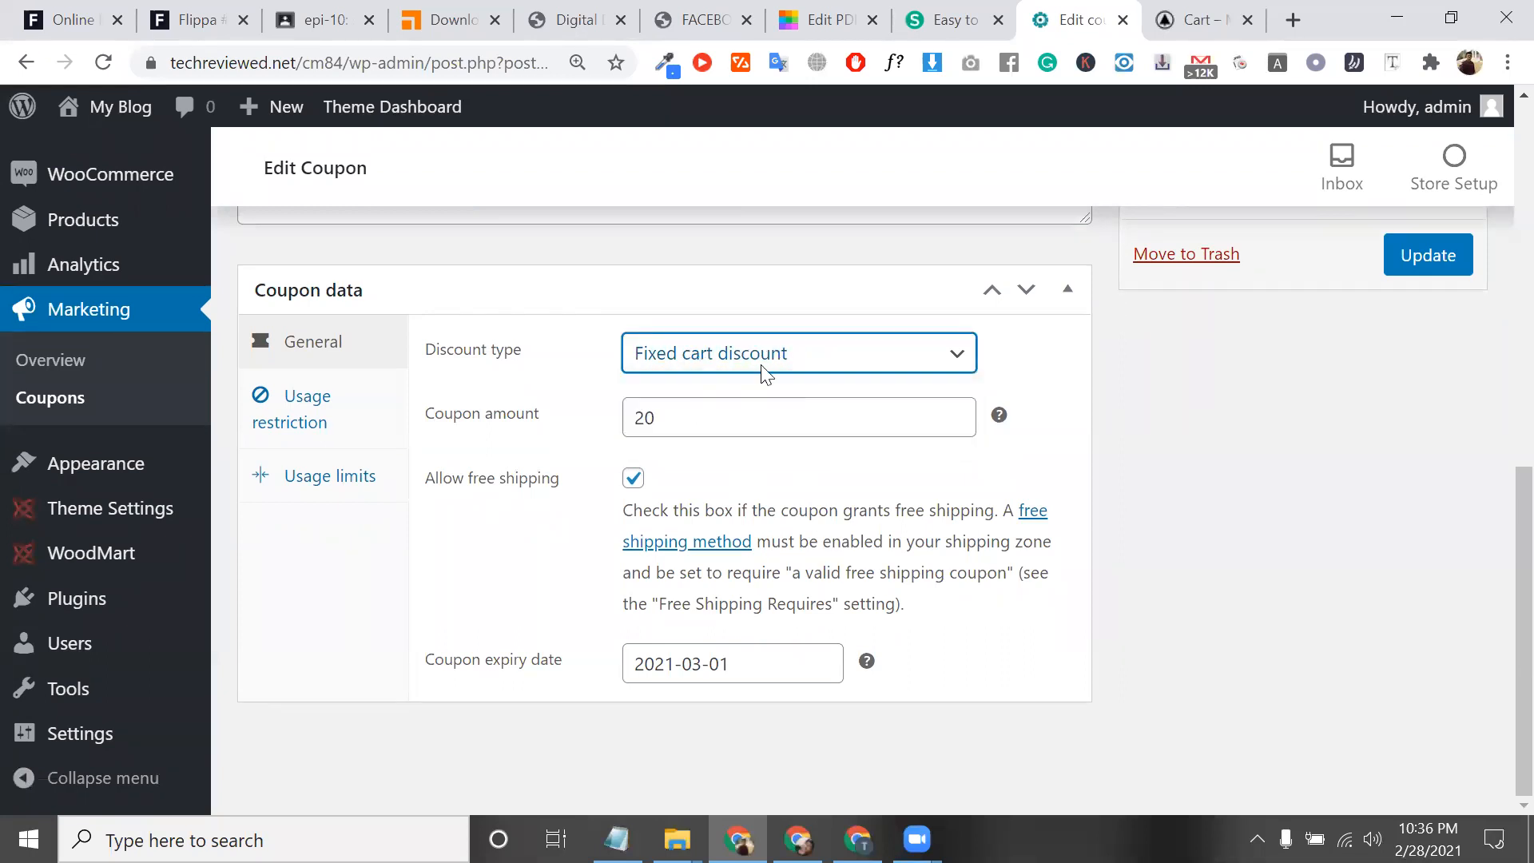
# Step: In the coupon's usage restrictions, set the minimum spend to 100 and the maximum spend to 500
pyautogui.click(318, 423)
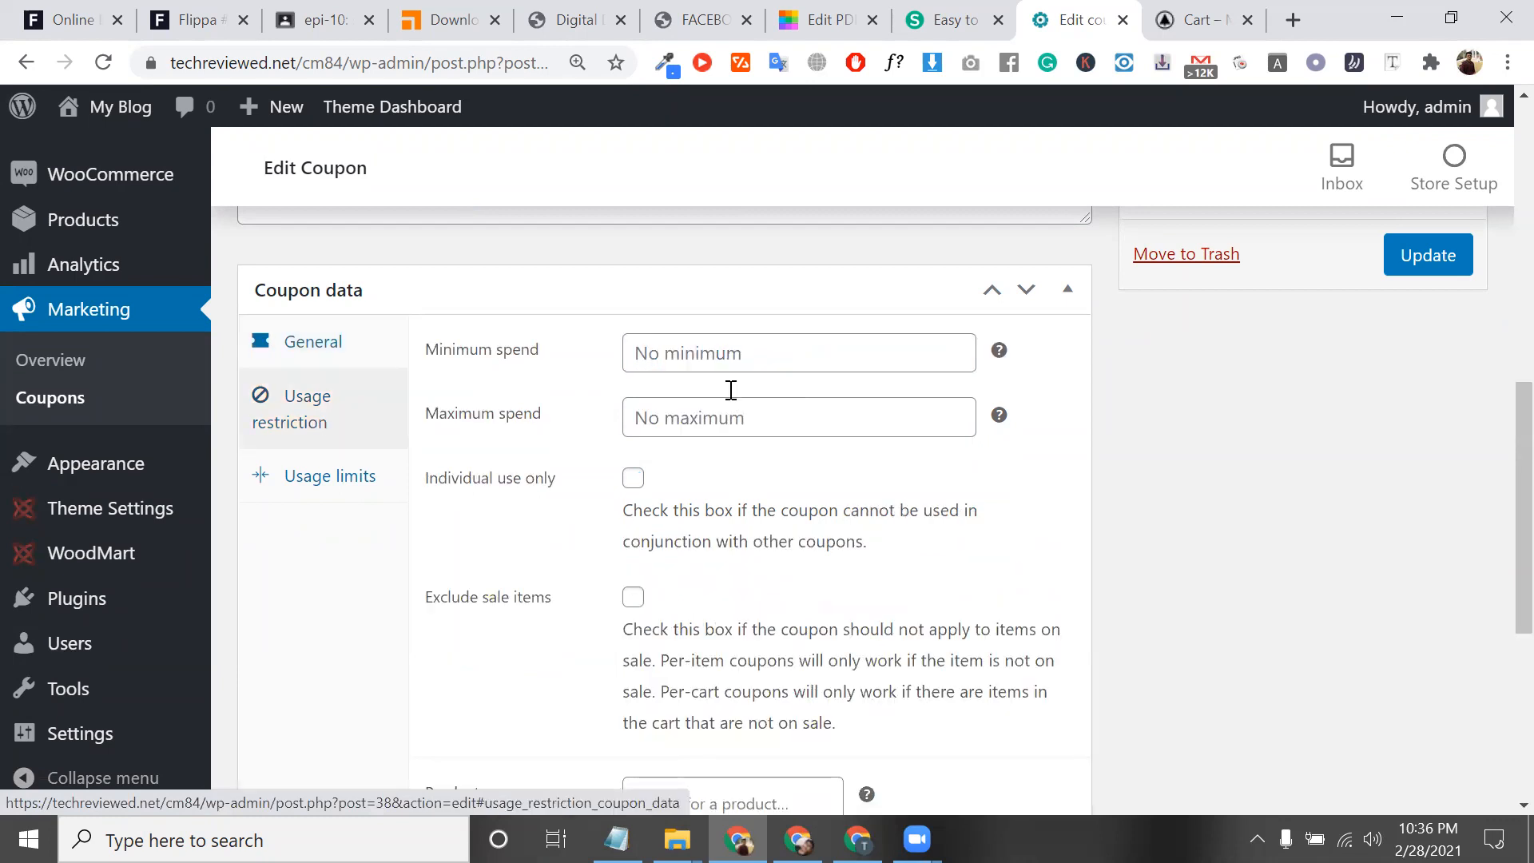
pyautogui.click(733, 357)
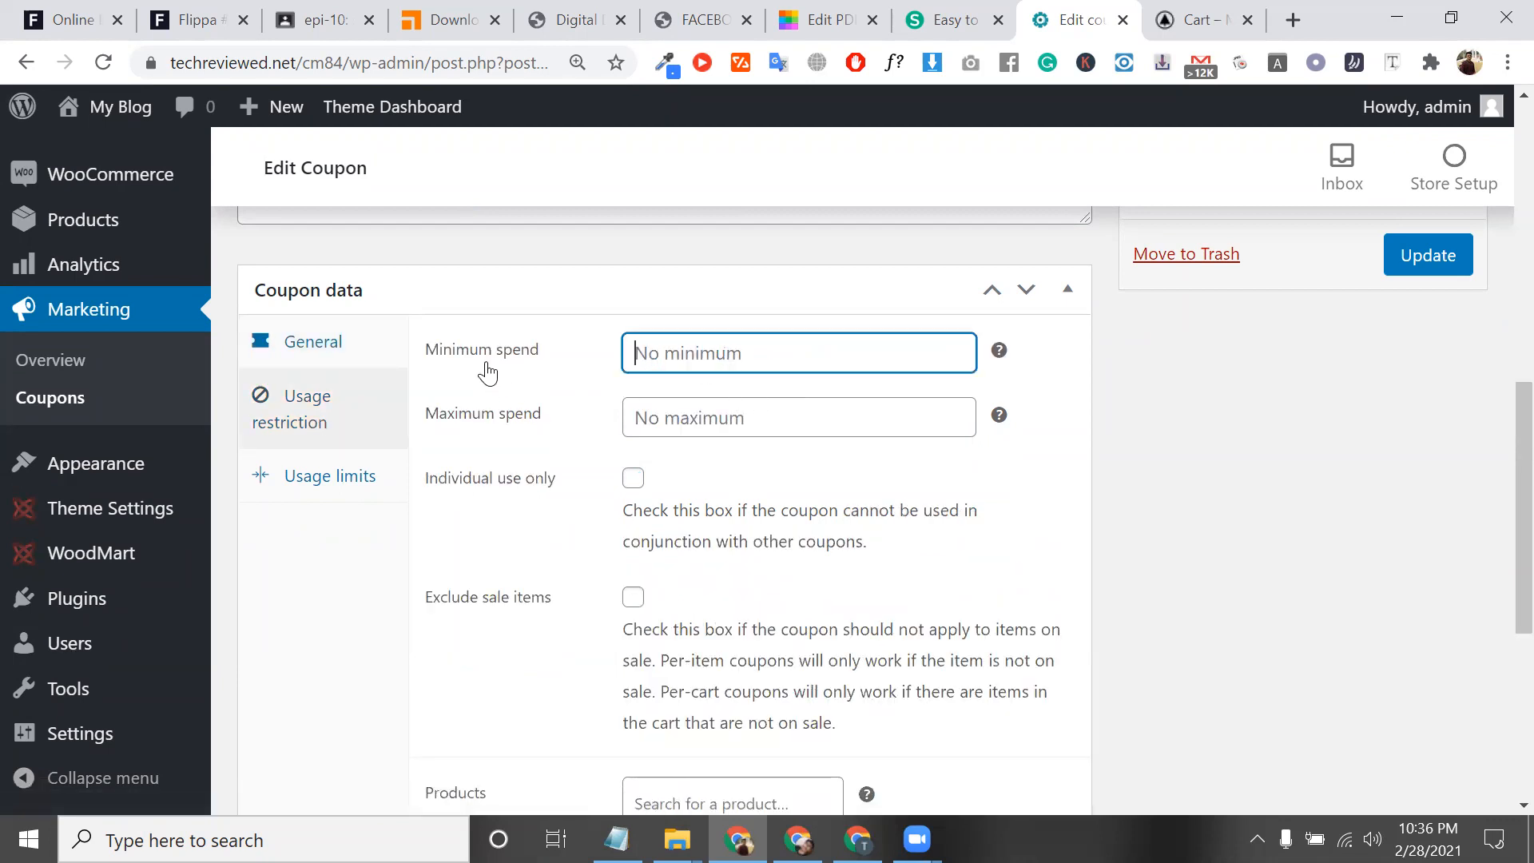
pyautogui.moveTo(546, 352); pyautogui.dragTo(435, 356)
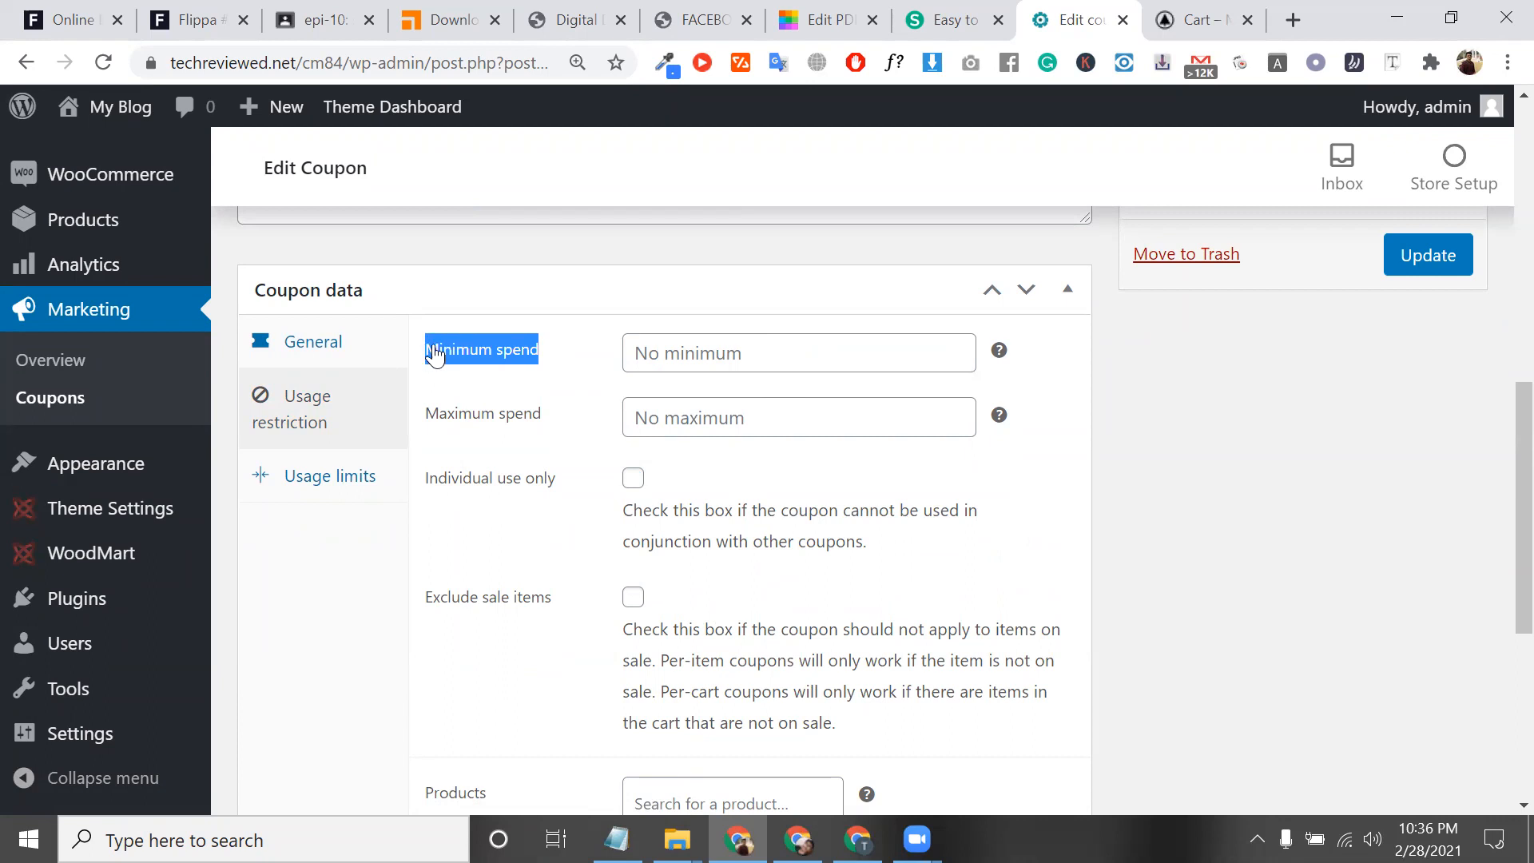
pyautogui.click(719, 352)
pyautogui.write('100')
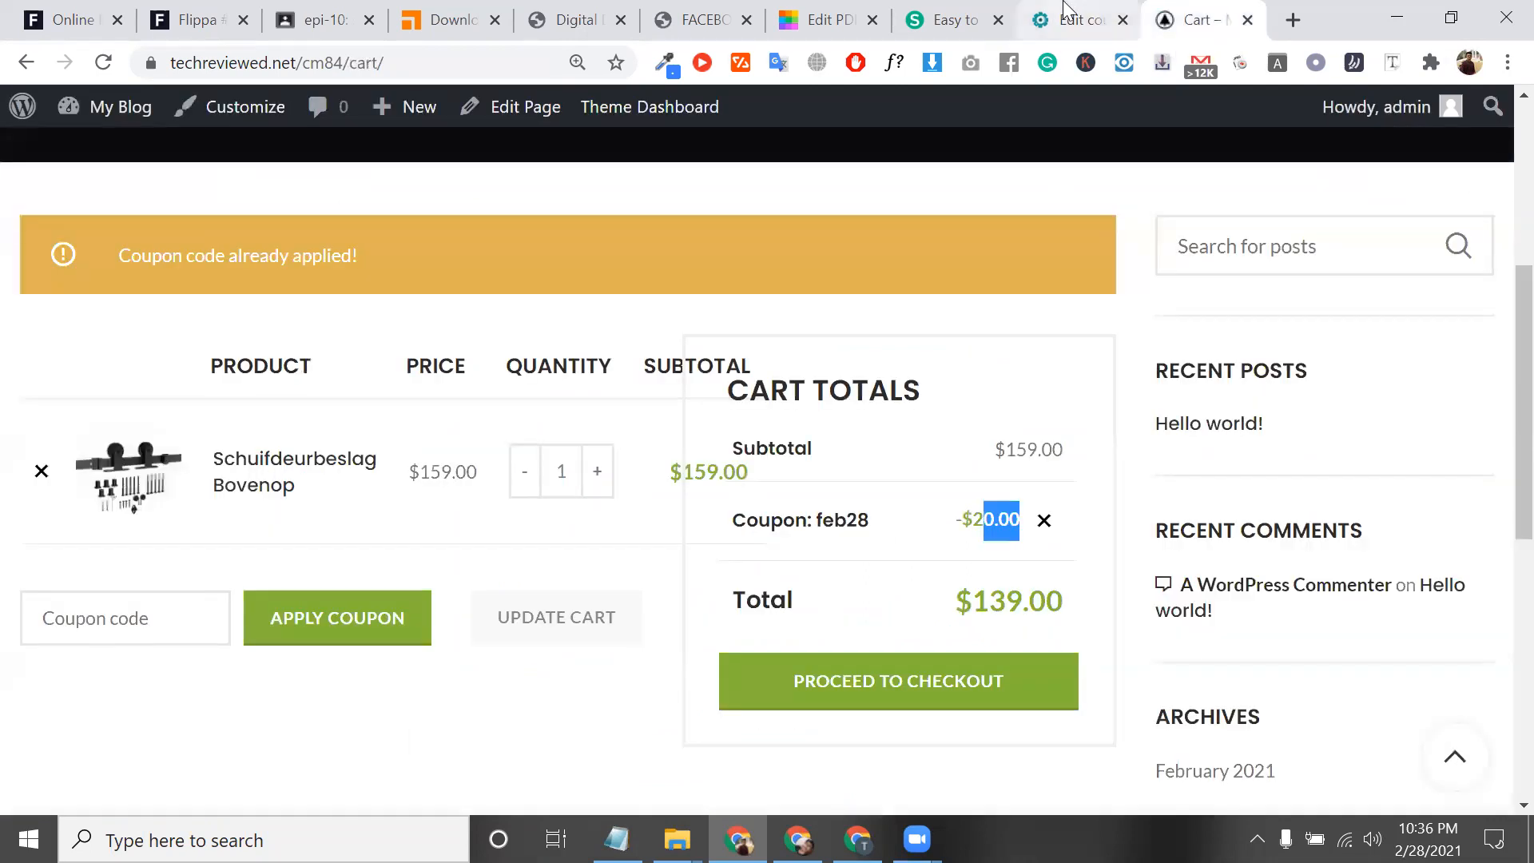
pyautogui.click(1067, 12)
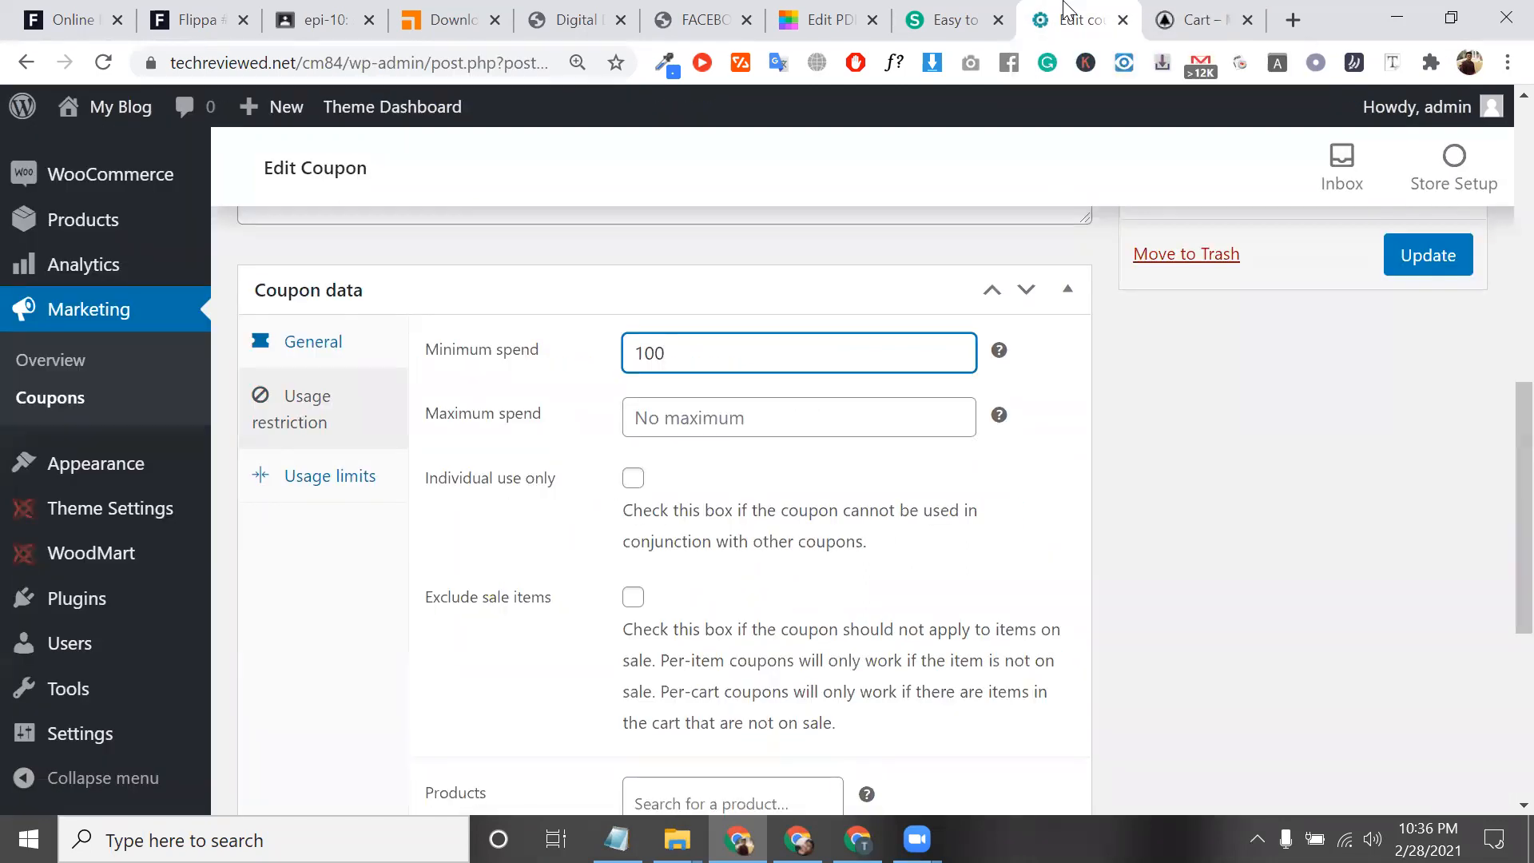
pyautogui.click(746, 417)
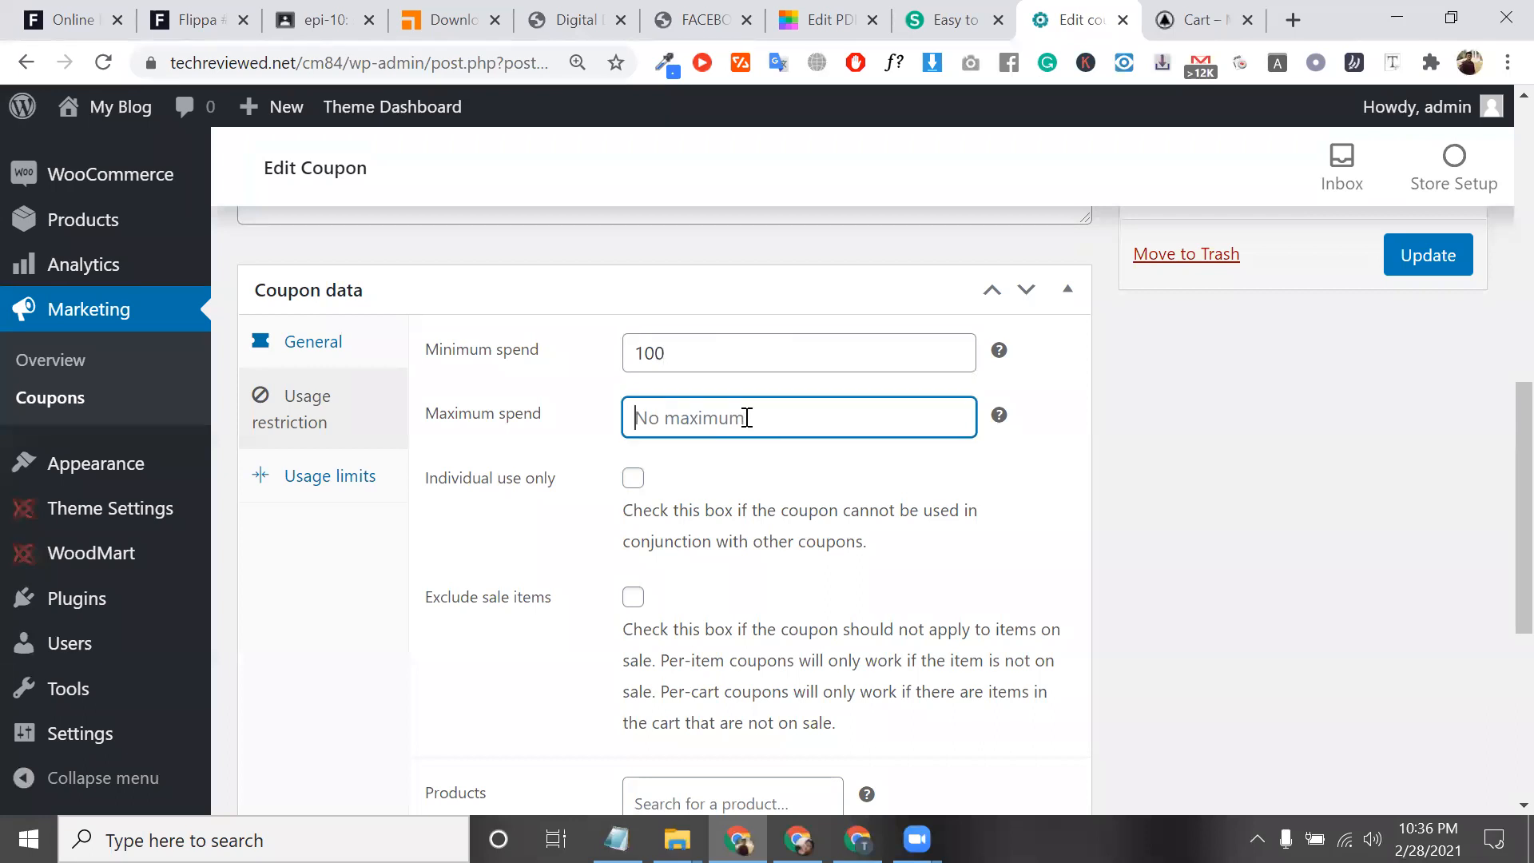
pyautogui.write('500')
pyautogui.click(767, 541)
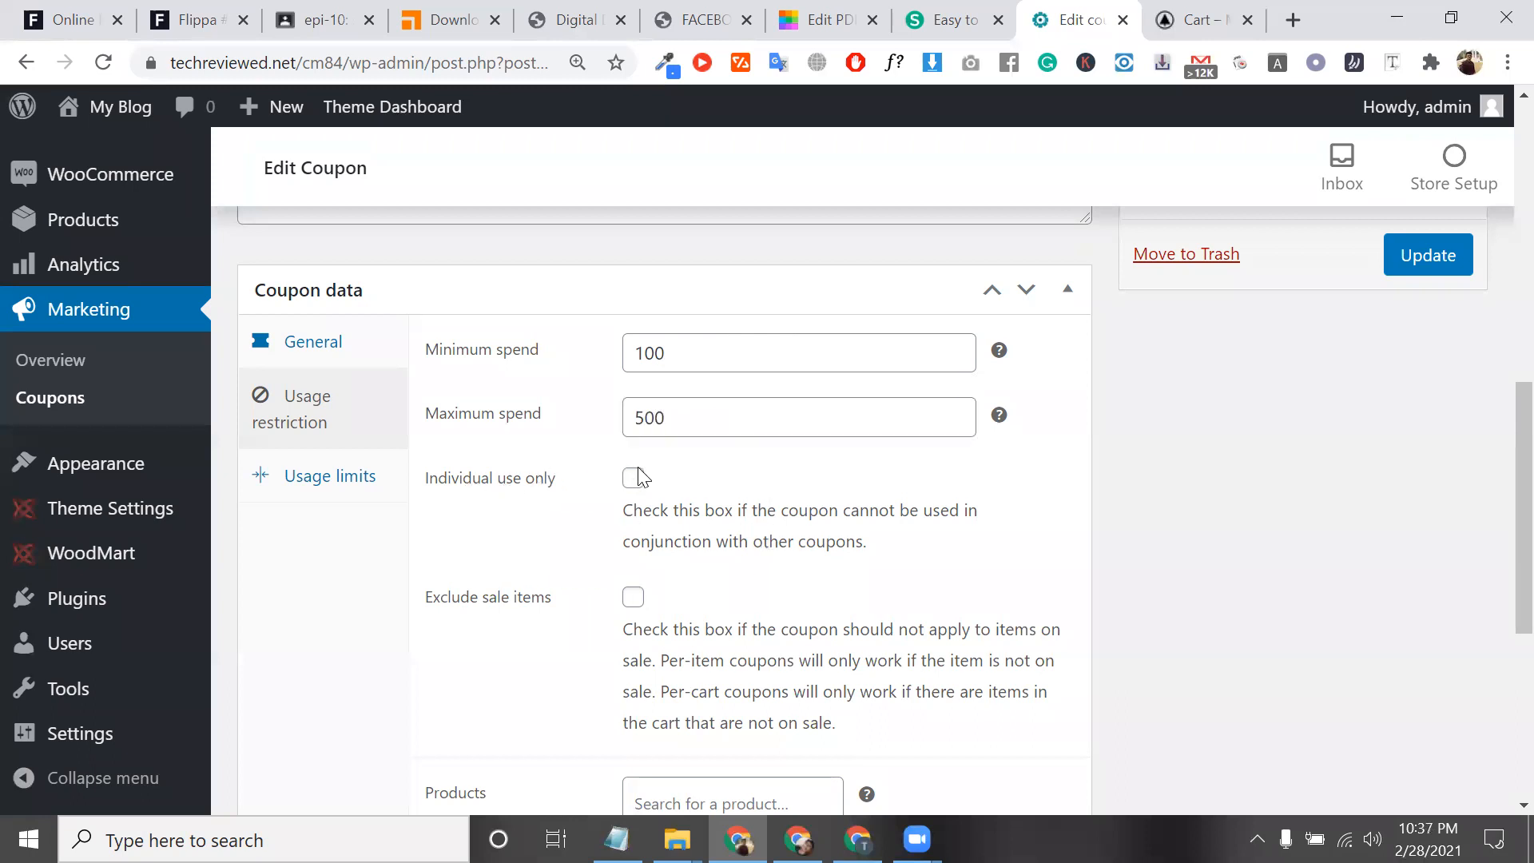
# Step: Restrict the coupon to individual use only so it cannot be combined with other coupons
pyautogui.tripleClick(695, 512)
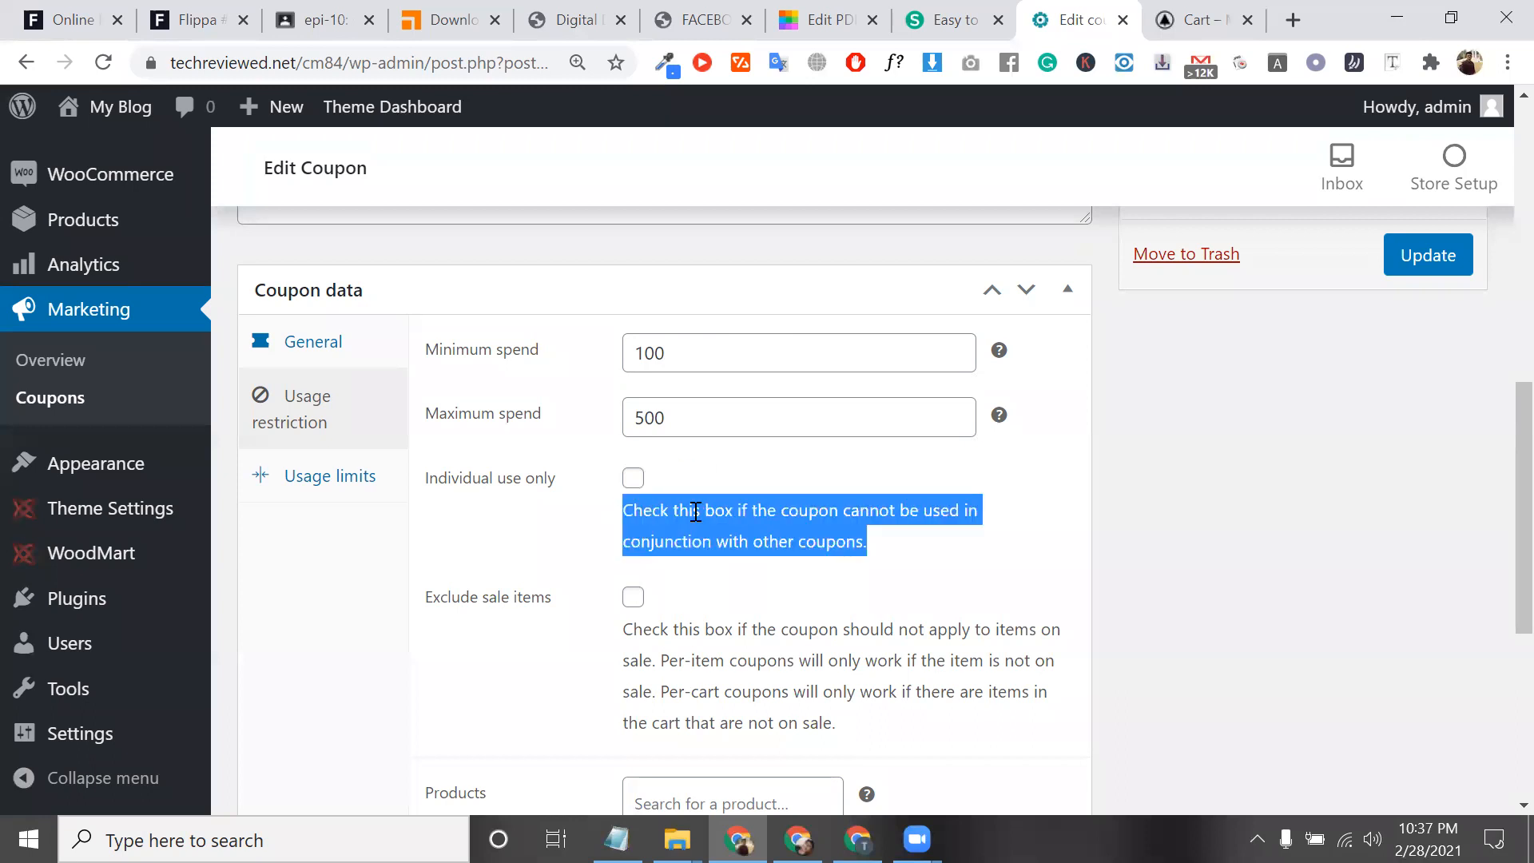
pyautogui.scroll(-2, 749, 460)
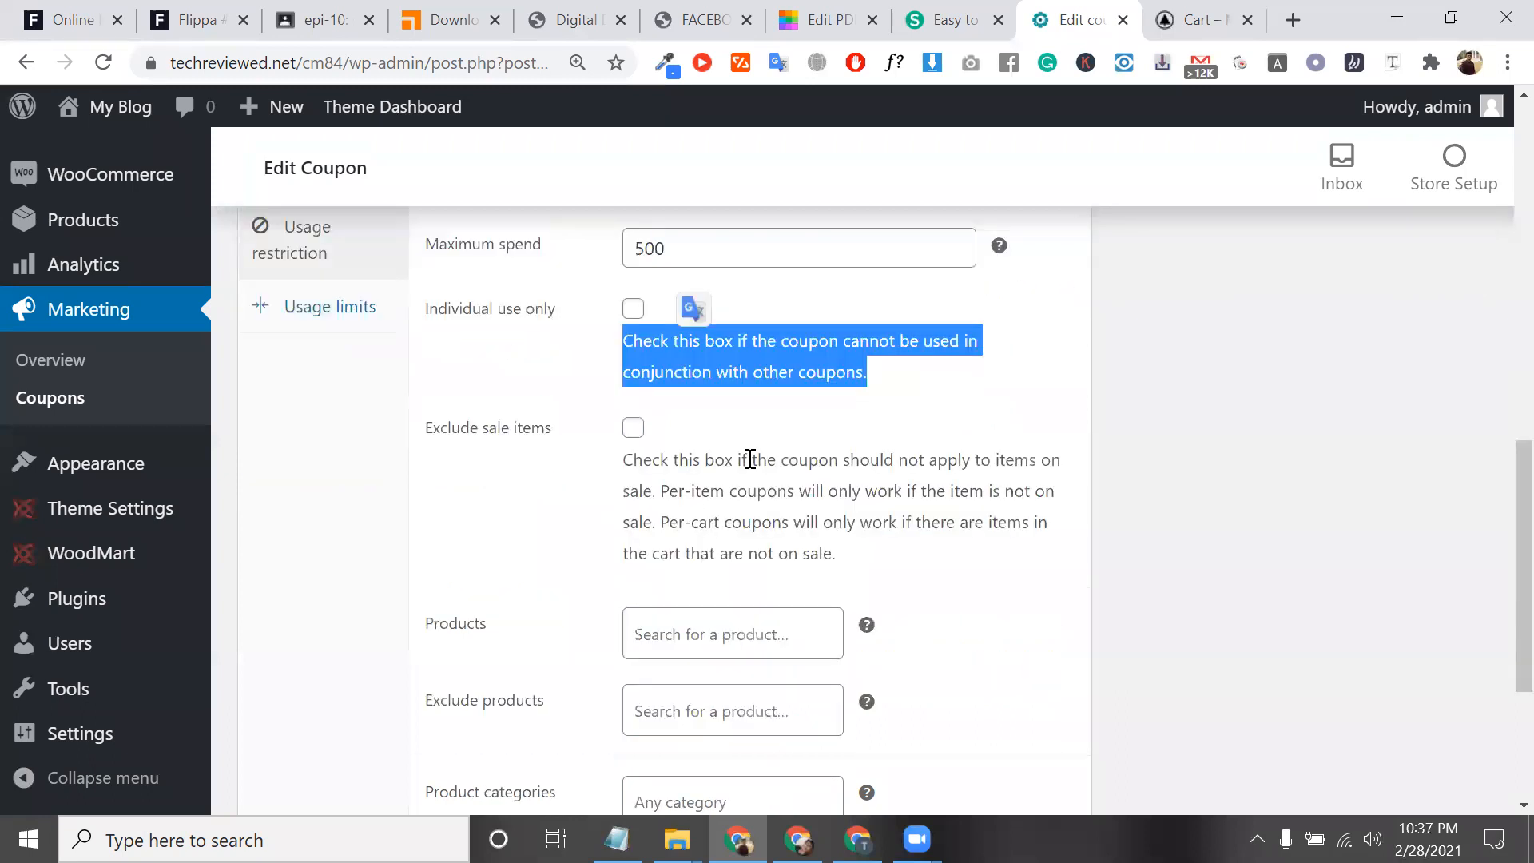
pyautogui.doubleClick(771, 374)
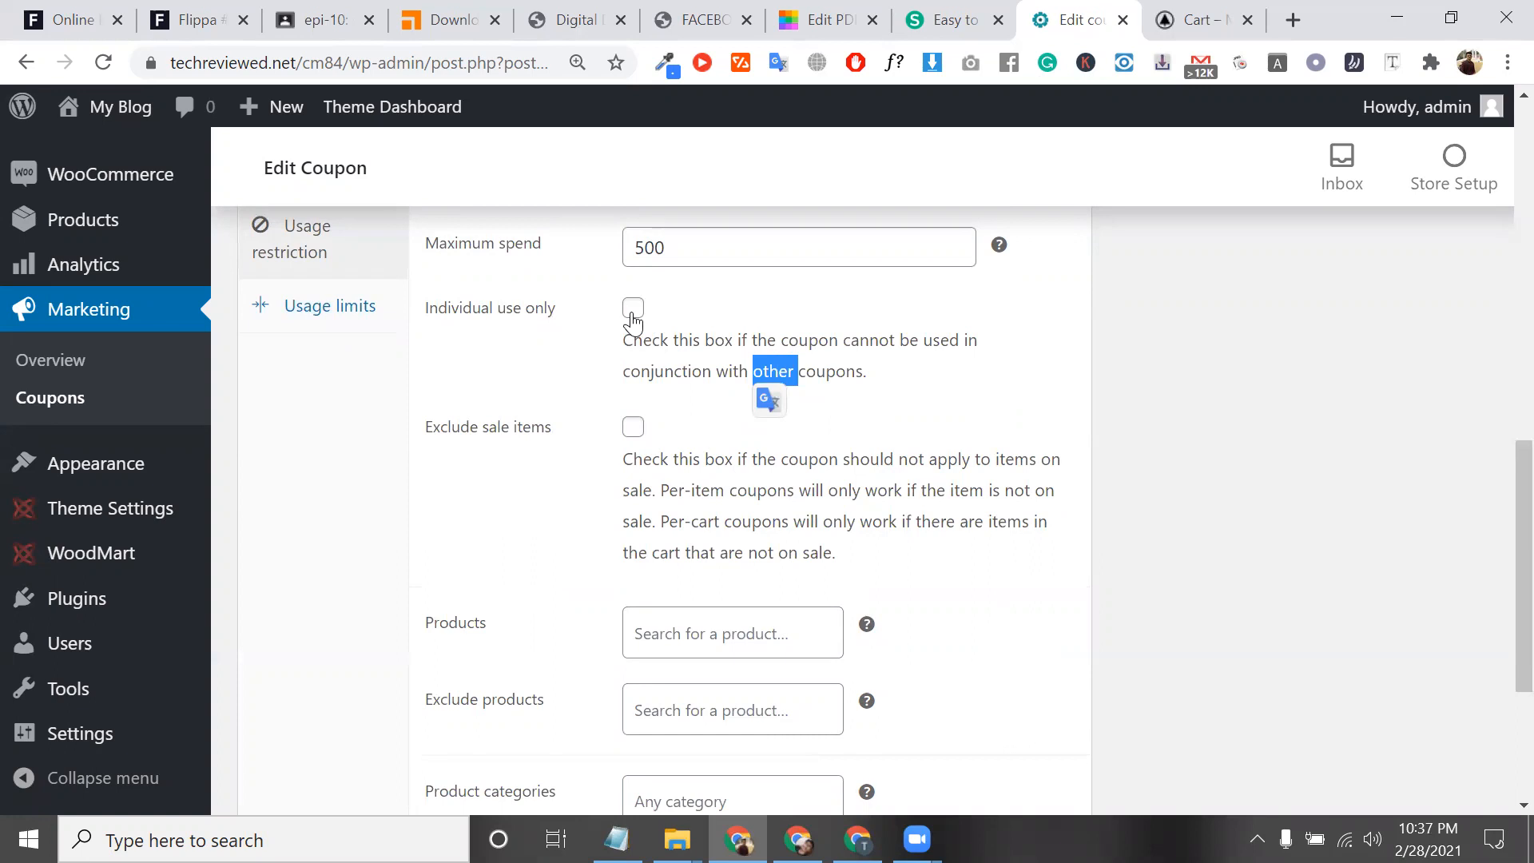
pyautogui.click(631, 315)
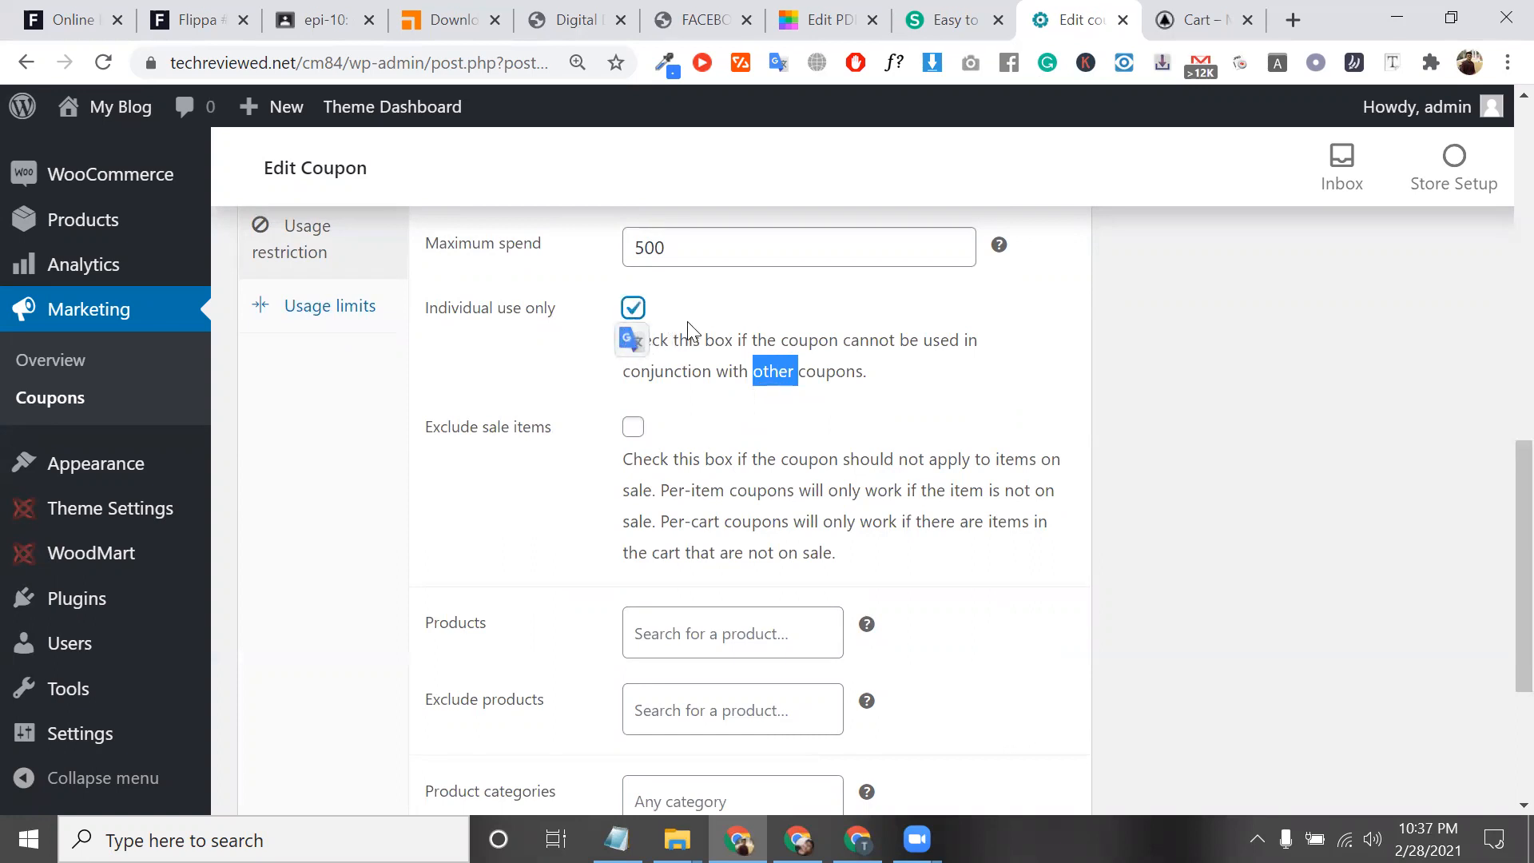
pyautogui.click(747, 342)
pyautogui.tripleClick(747, 342)
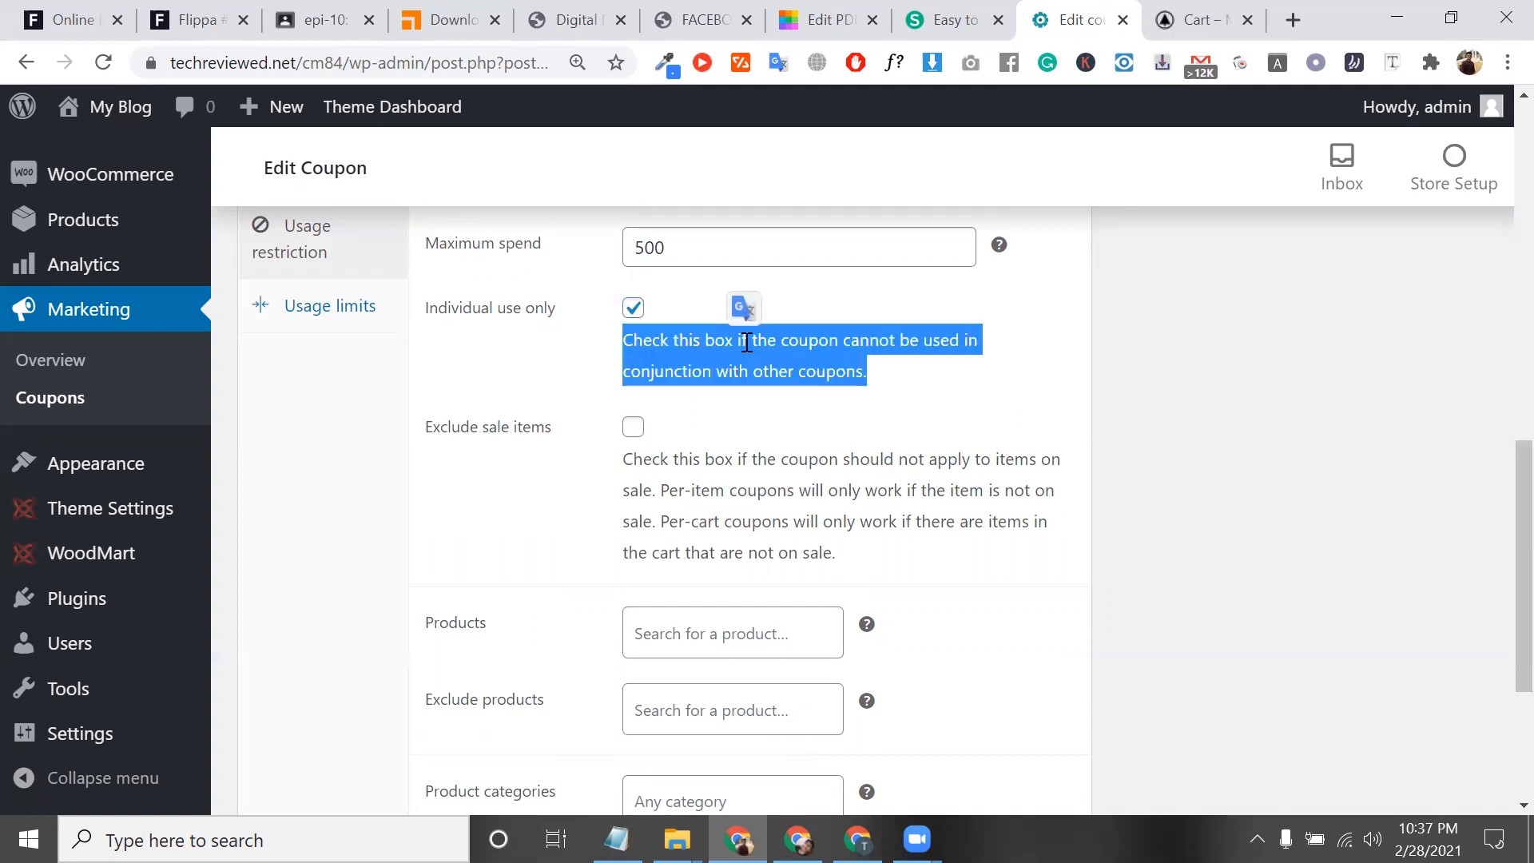
# Step: Enable Exclude sale items so the coupon does not apply to items on sale
pyautogui.tripleClick(731, 483)
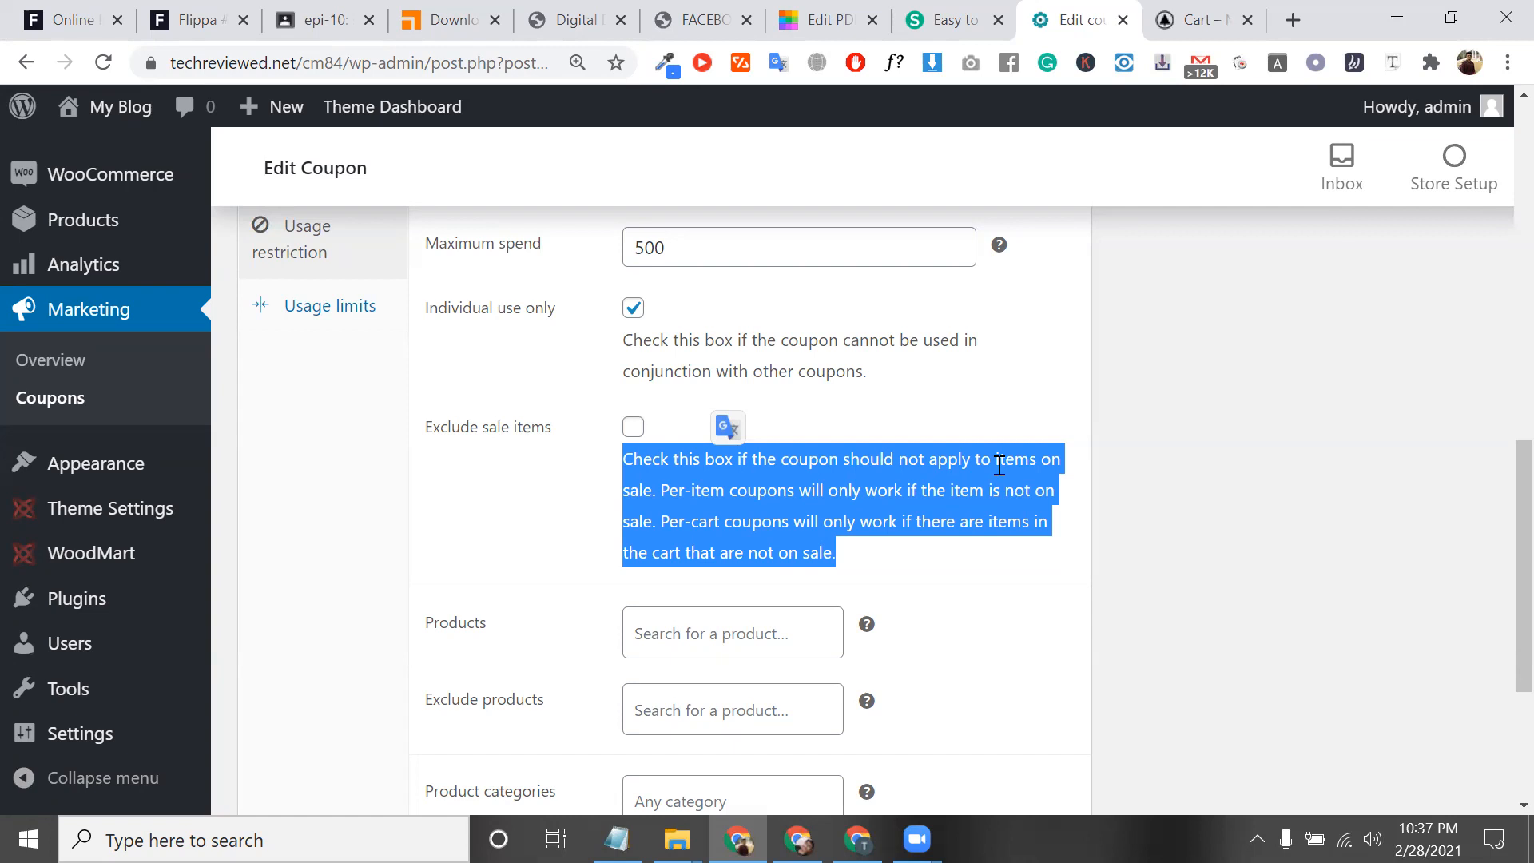
pyautogui.click(633, 428)
pyautogui.doubleClick(805, 522)
pyautogui.click(793, 522)
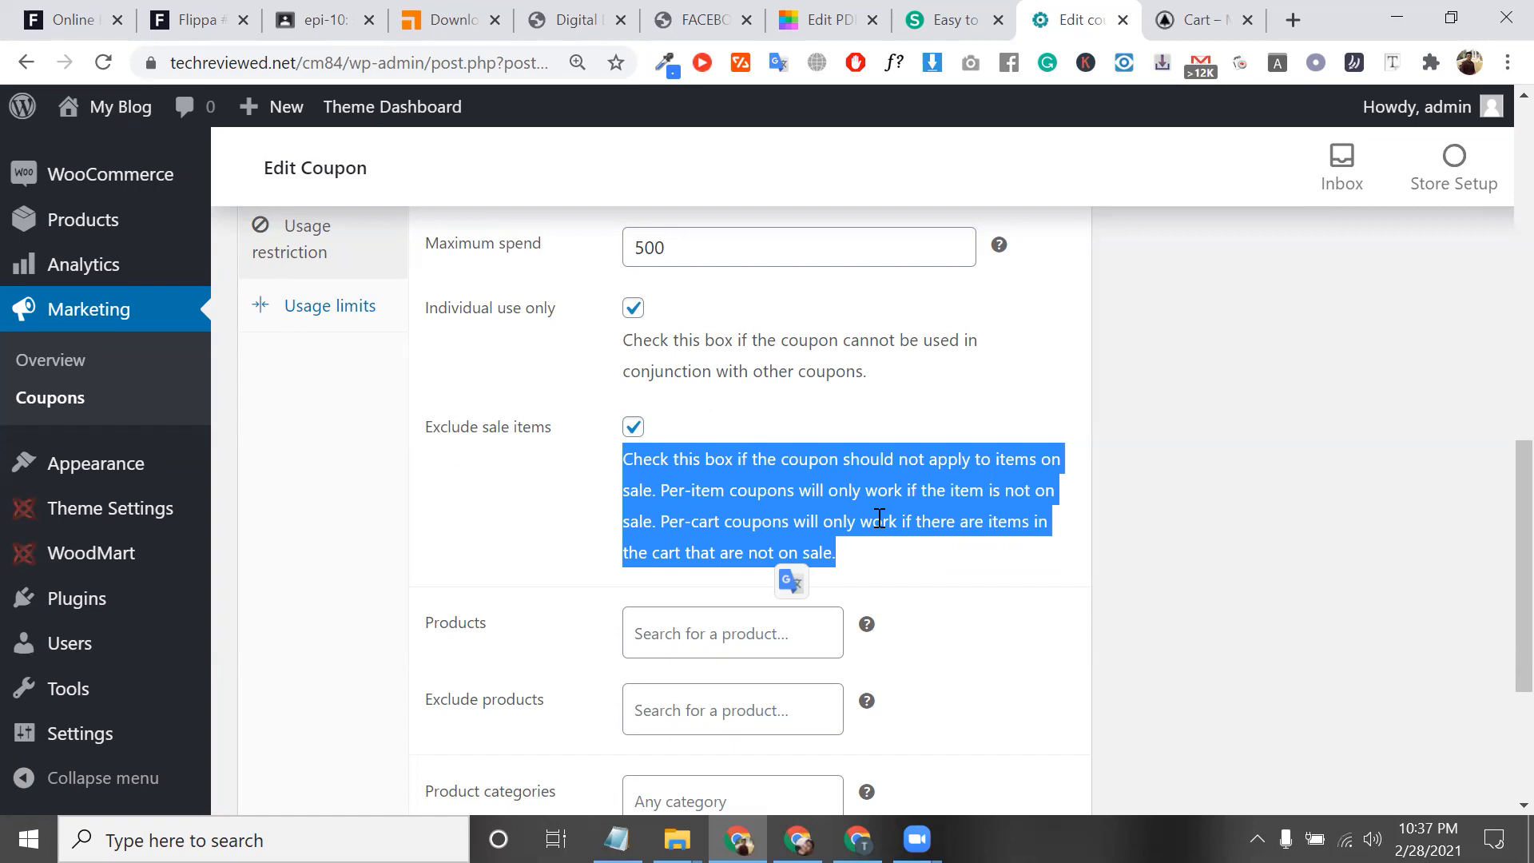
# Step: Add the men category to the coupon's excluded categories and check the allowed emails option
pyautogui.scroll(-2, 878, 519)
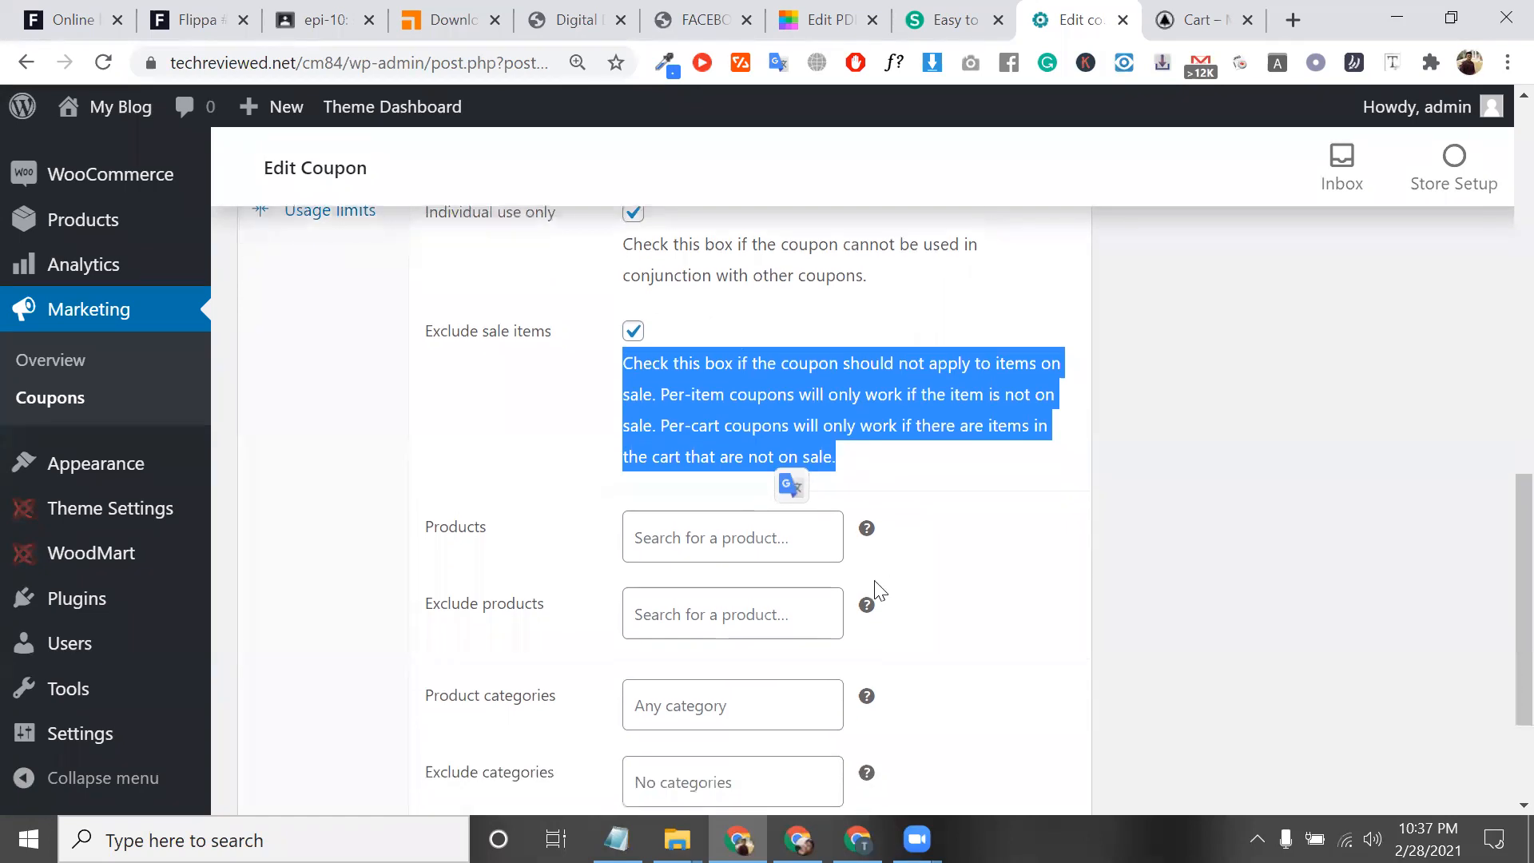
pyautogui.click(712, 602)
pyautogui.scroll(-1, 713, 597)
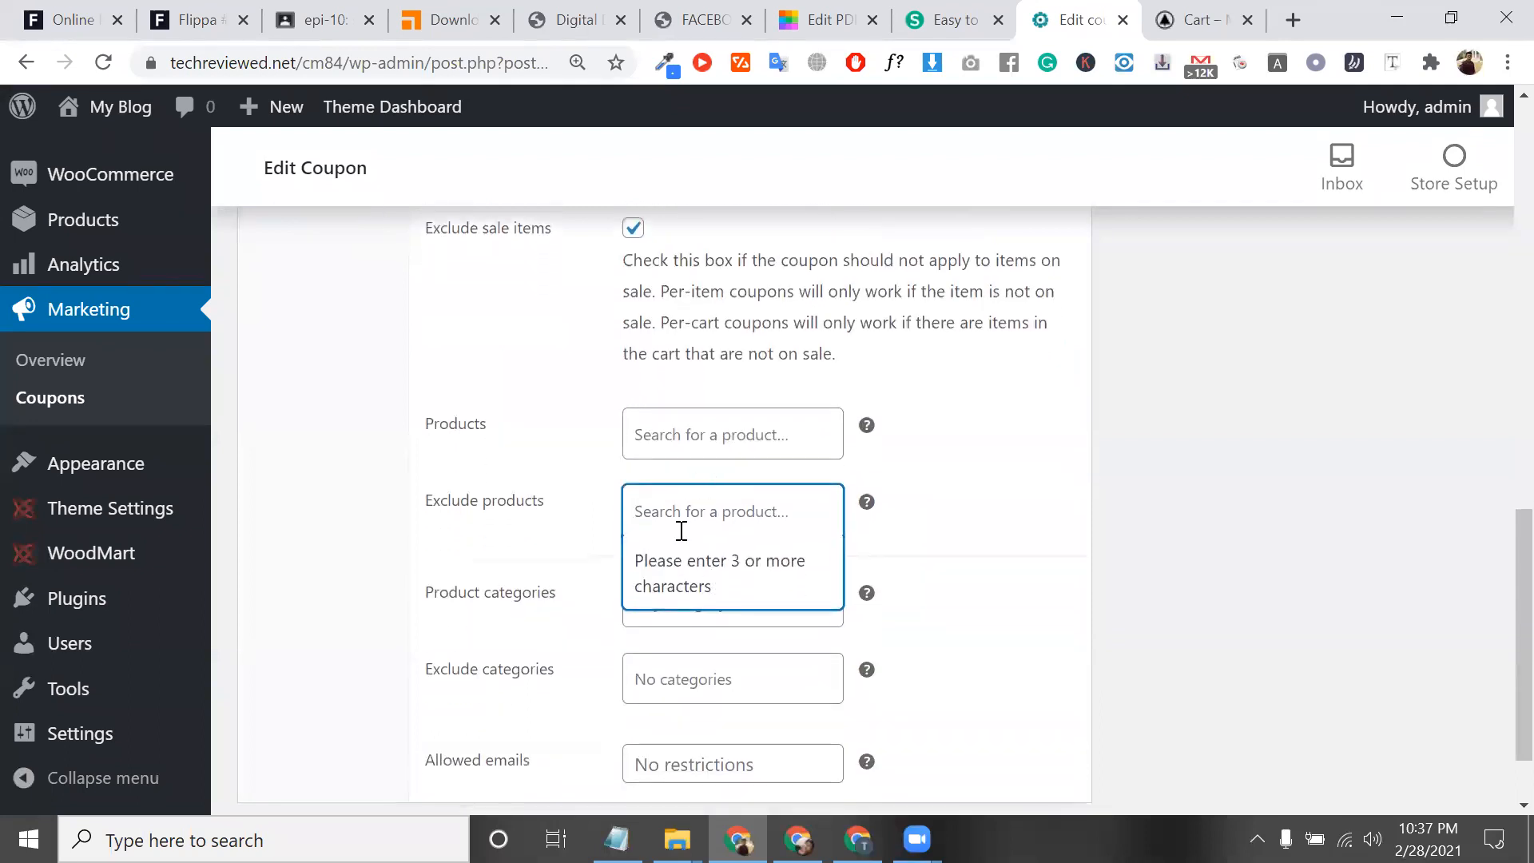
pyautogui.click(668, 667)
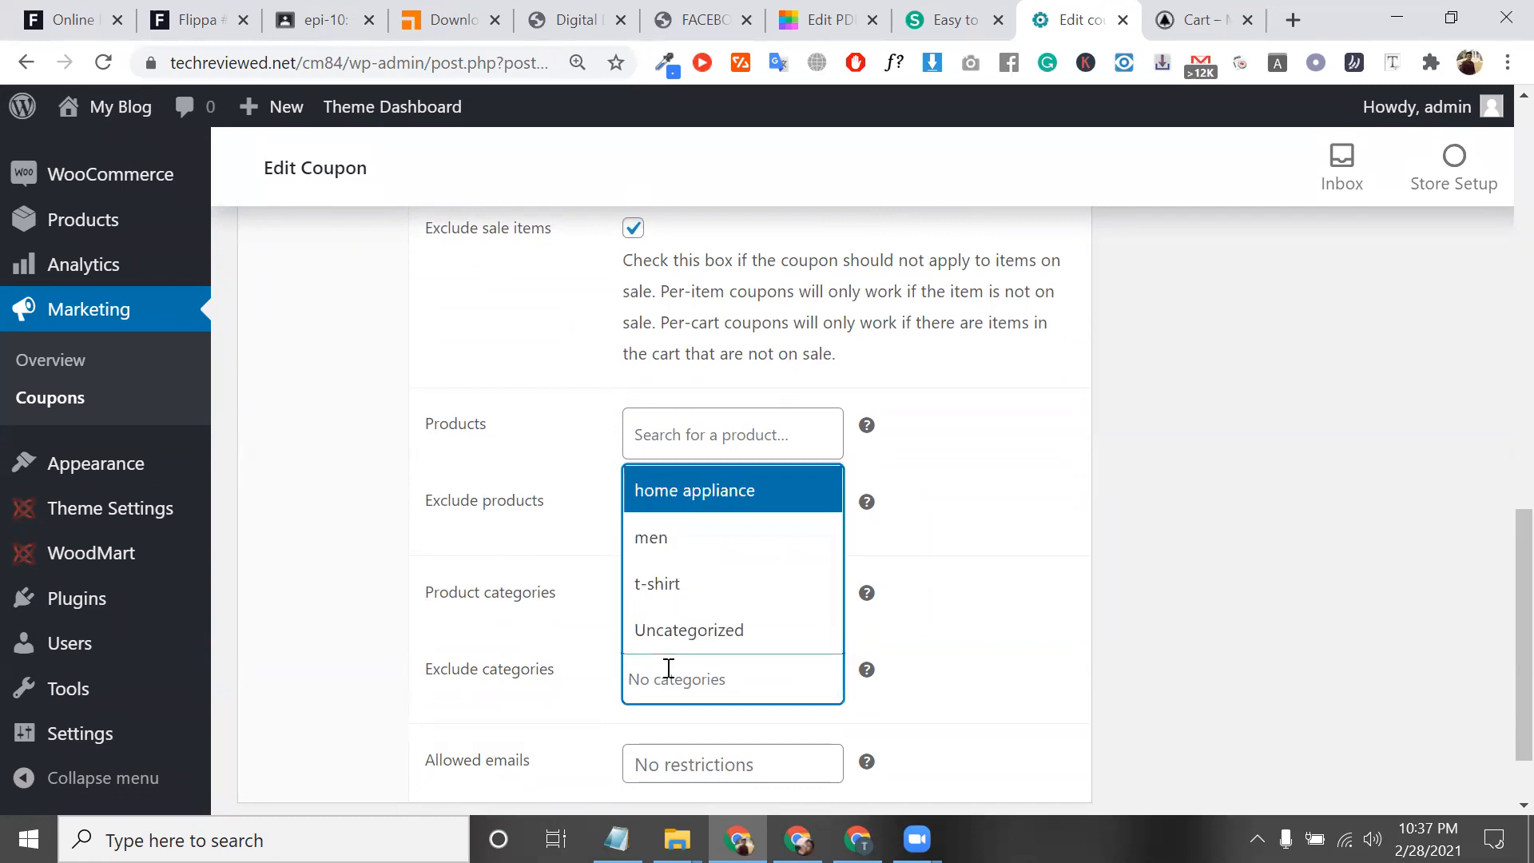
pyautogui.scroll(-1, 669, 668)
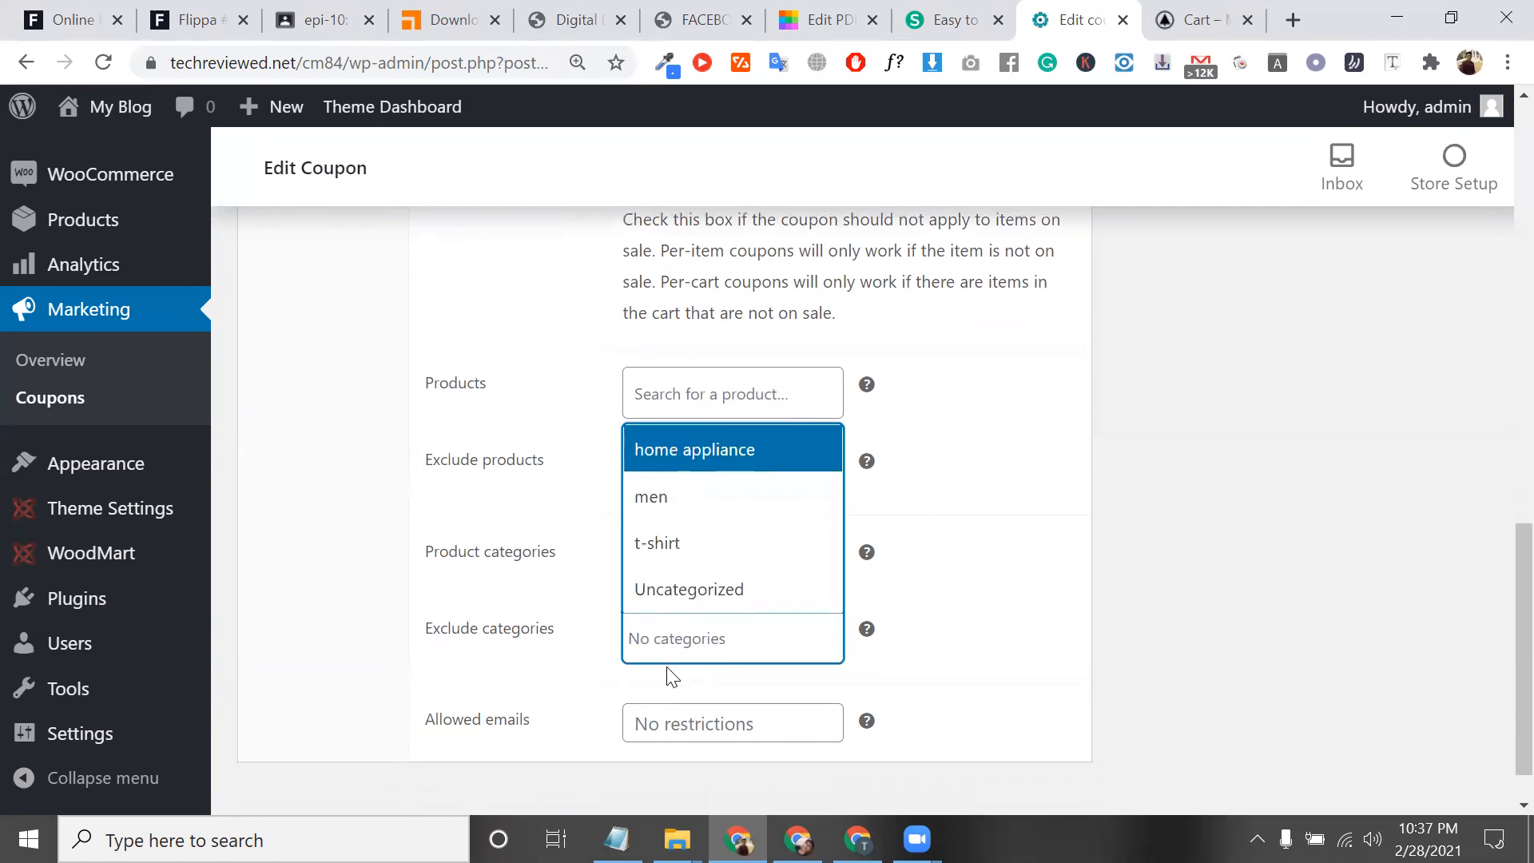
pyautogui.click(685, 492)
pyautogui.scroll(-2, 654, 648)
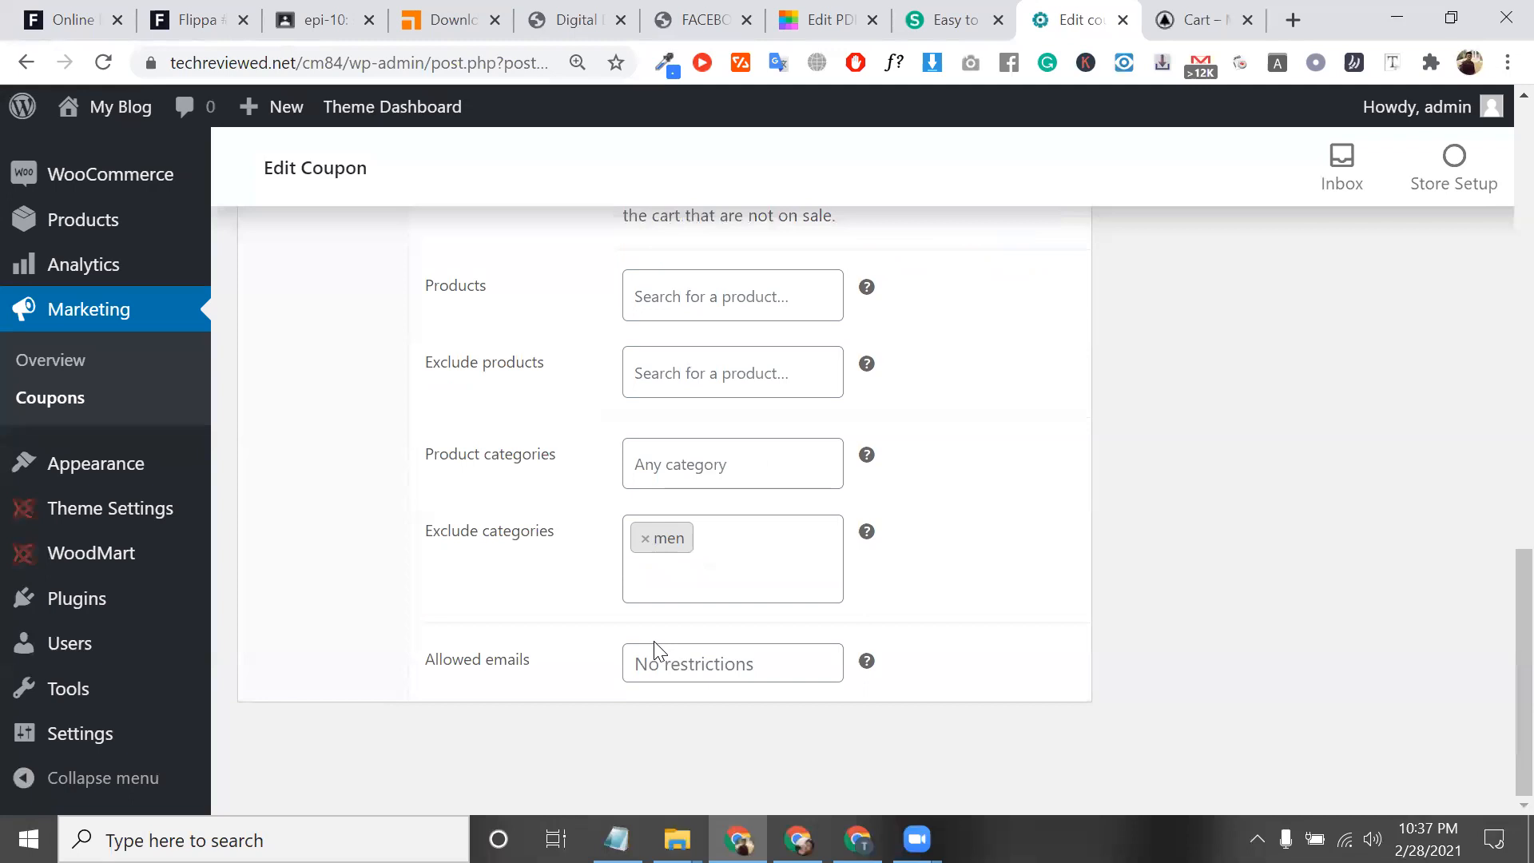
pyautogui.click(701, 669)
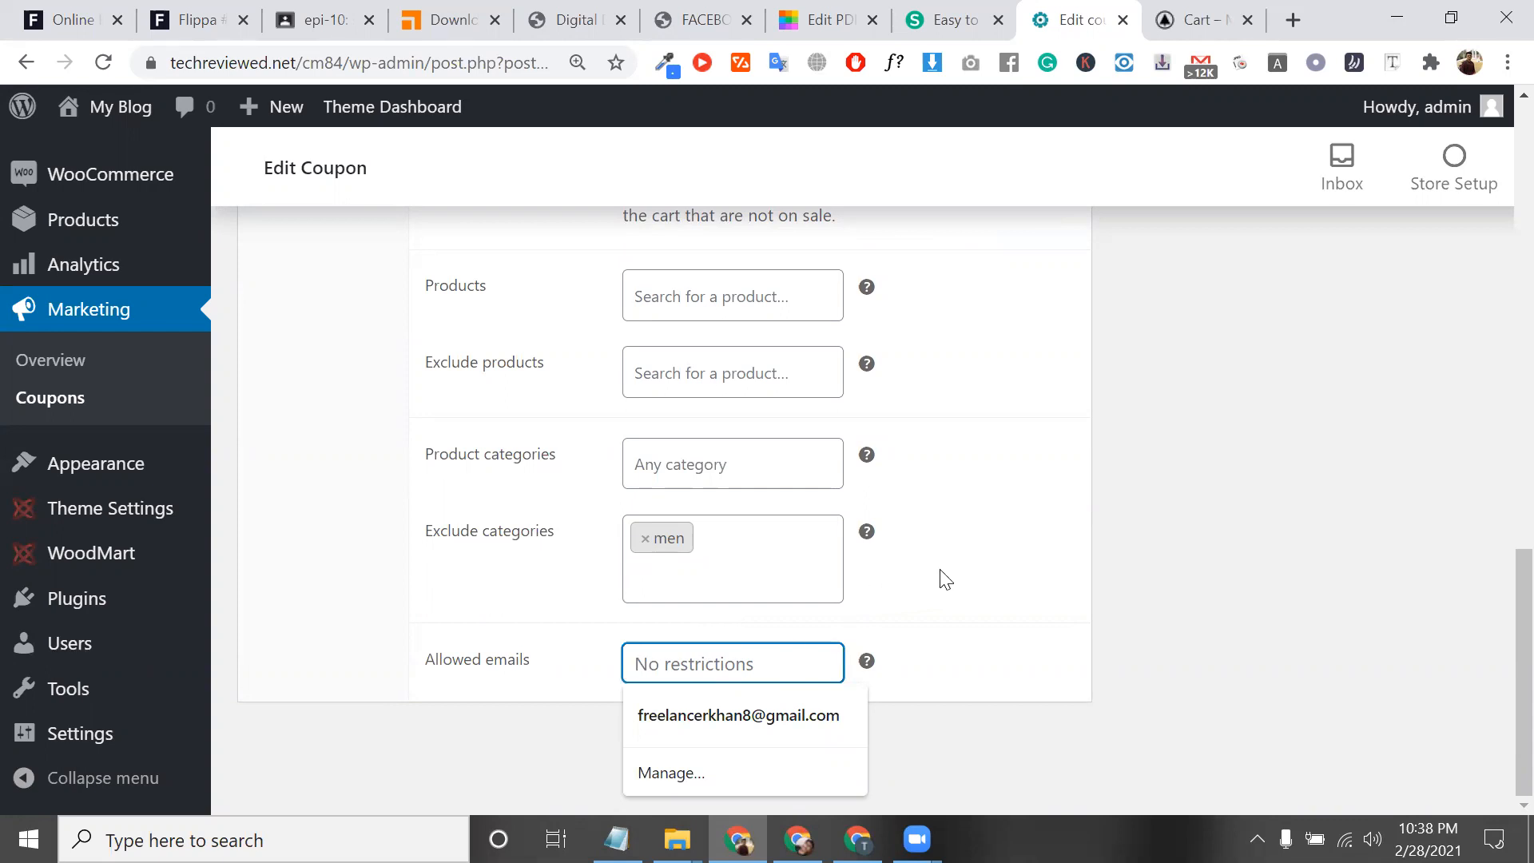
# Step: Open the coupon's usage limits and start editing the usage limit per coupon
pyautogui.scroll(2, 943, 576)
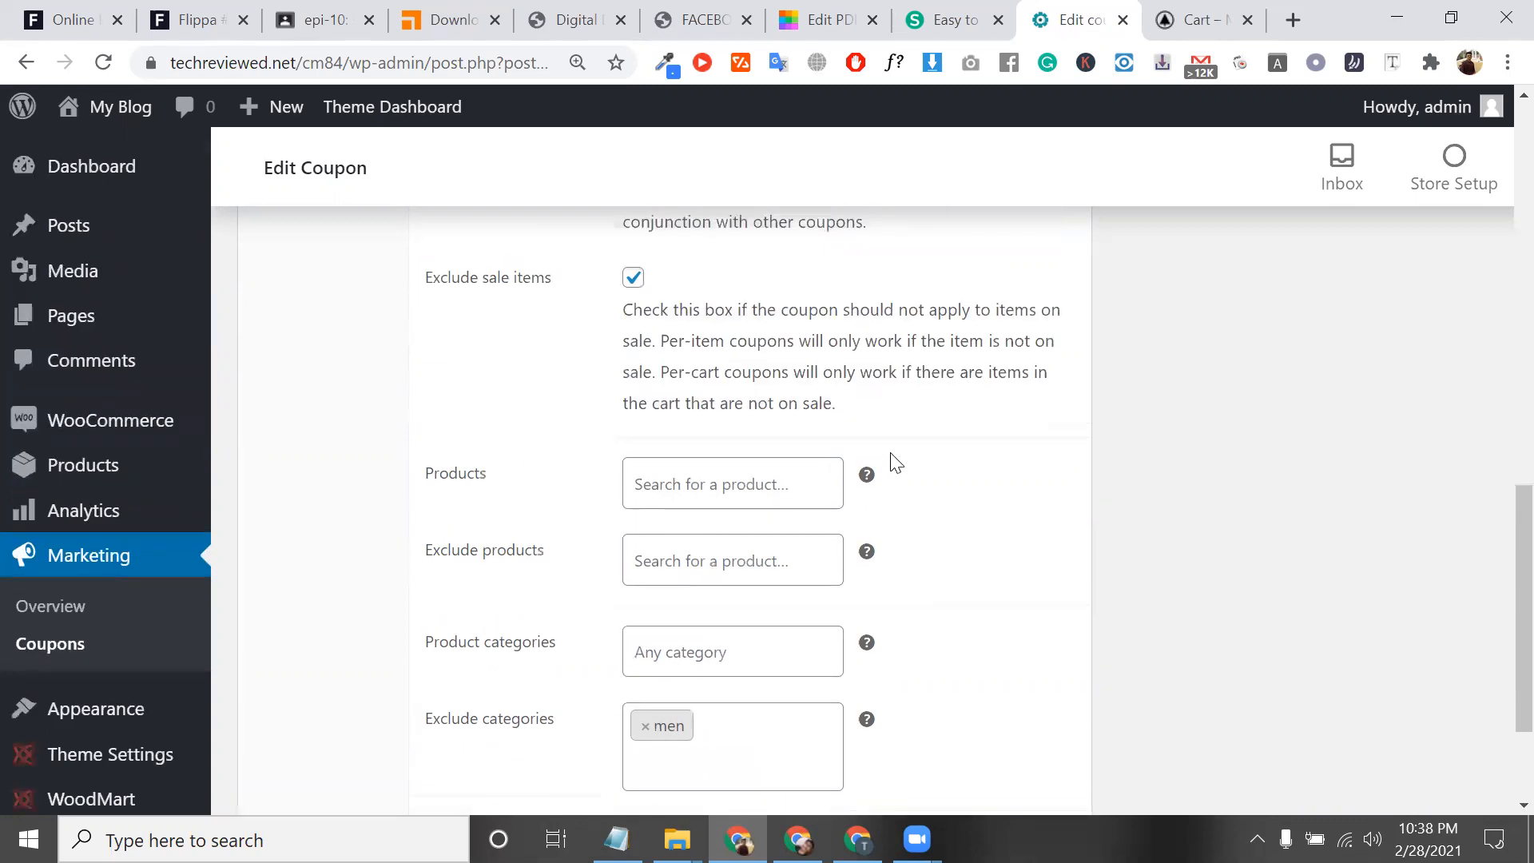
pyautogui.scroll(4, 892, 459)
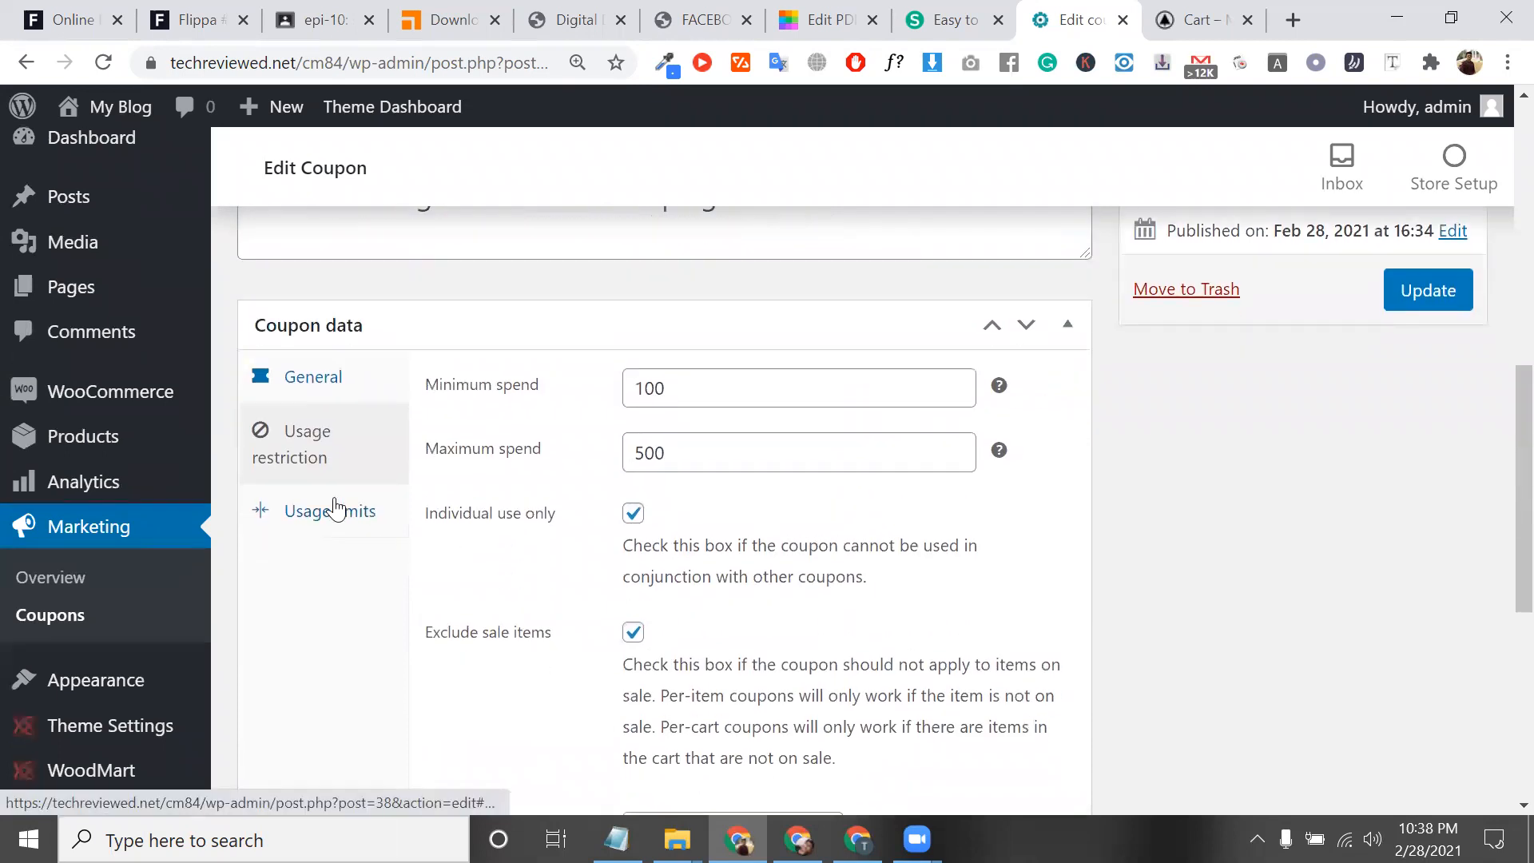
pyautogui.click(334, 509)
pyautogui.click(730, 390)
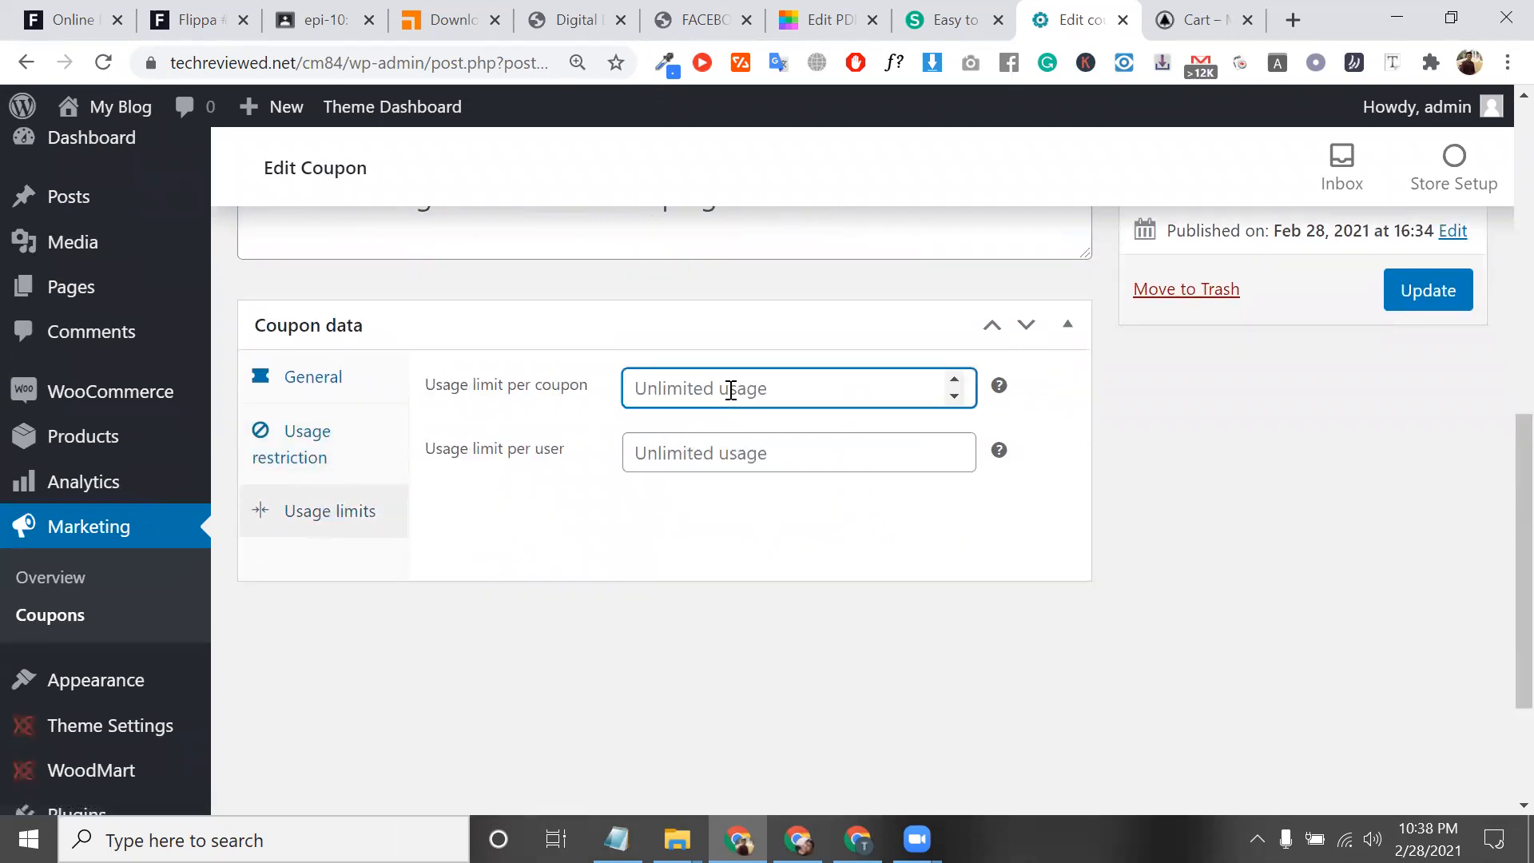
# Step: Set the FEB28 coupon's usage limit per coupon to 100
pyautogui.tripleClick(568, 399)
pyautogui.click(701, 389)
pyautogui.write('100')
pyautogui.moveTo(674, 393); pyautogui.dragTo(616, 397)
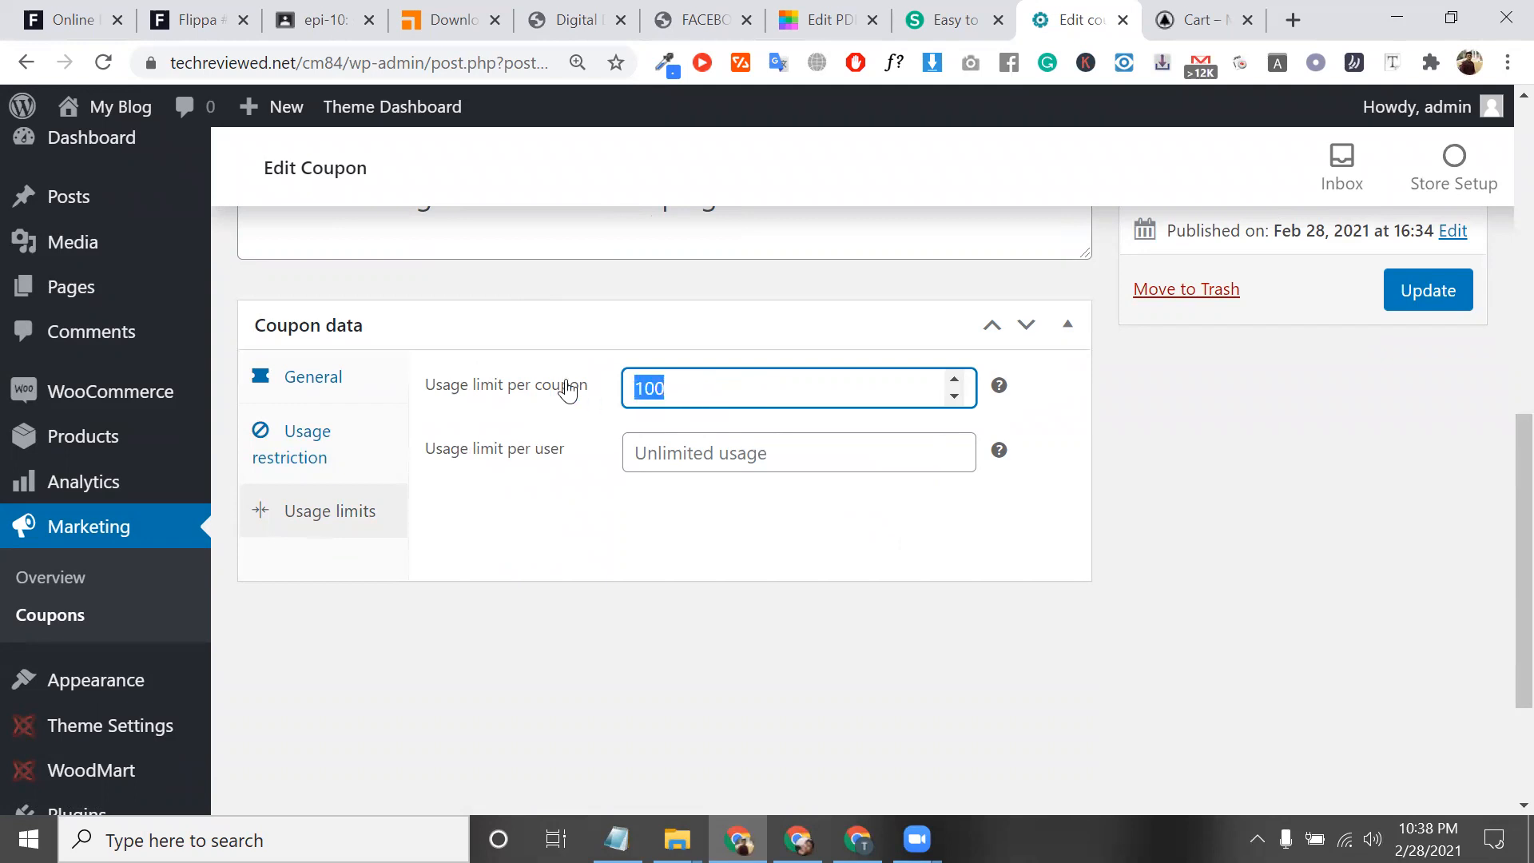
pyautogui.scroll(5, 558, 386)
pyautogui.click(325, 489)
pyautogui.doubleClick(252, 479)
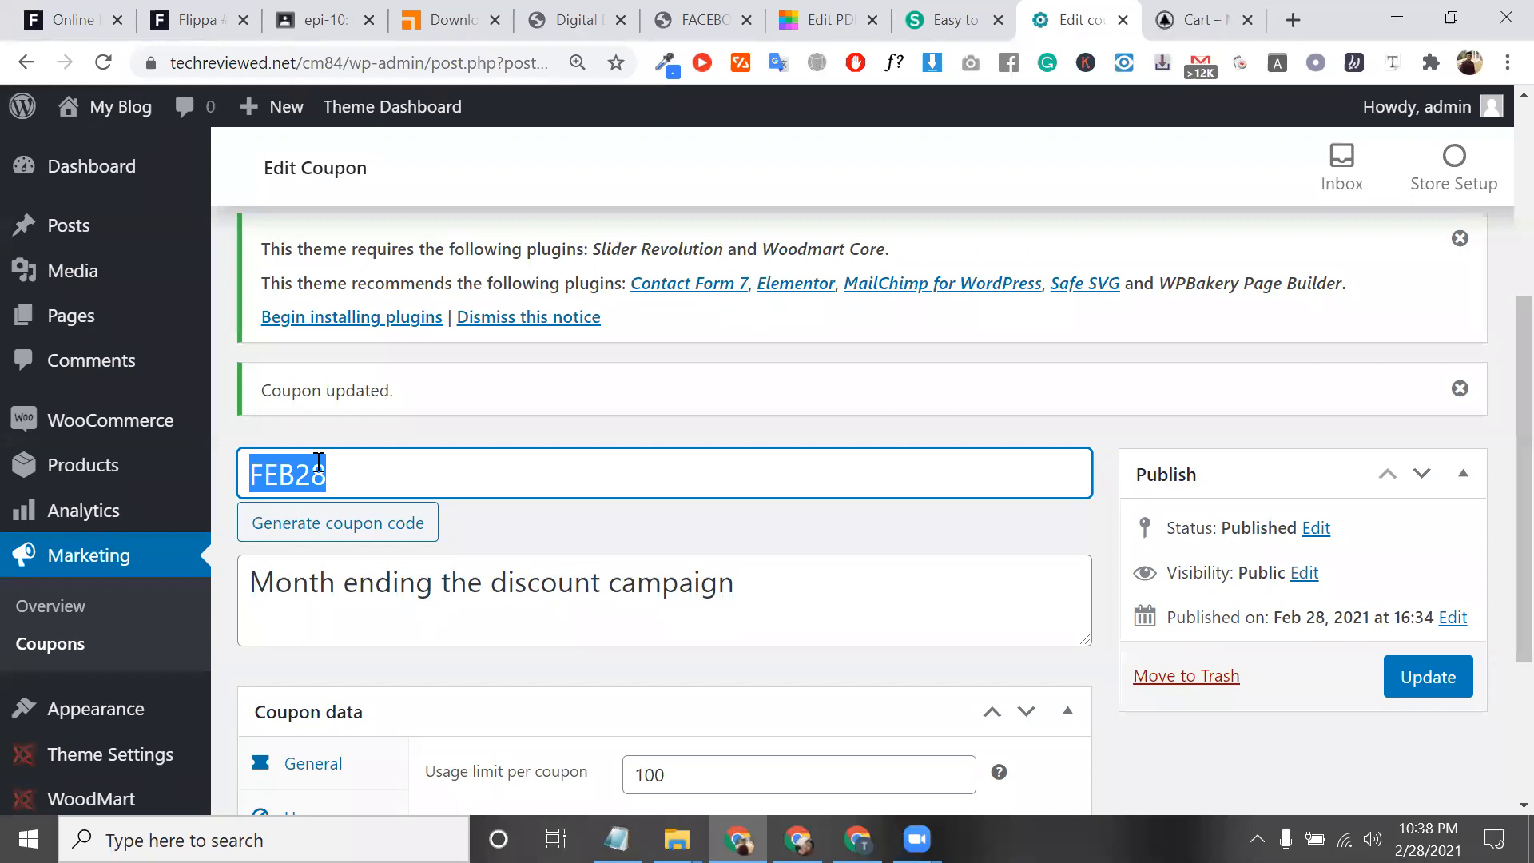
# Step: Set the coupon's usage limit per user to 1
pyautogui.scroll(-3, 541, 421)
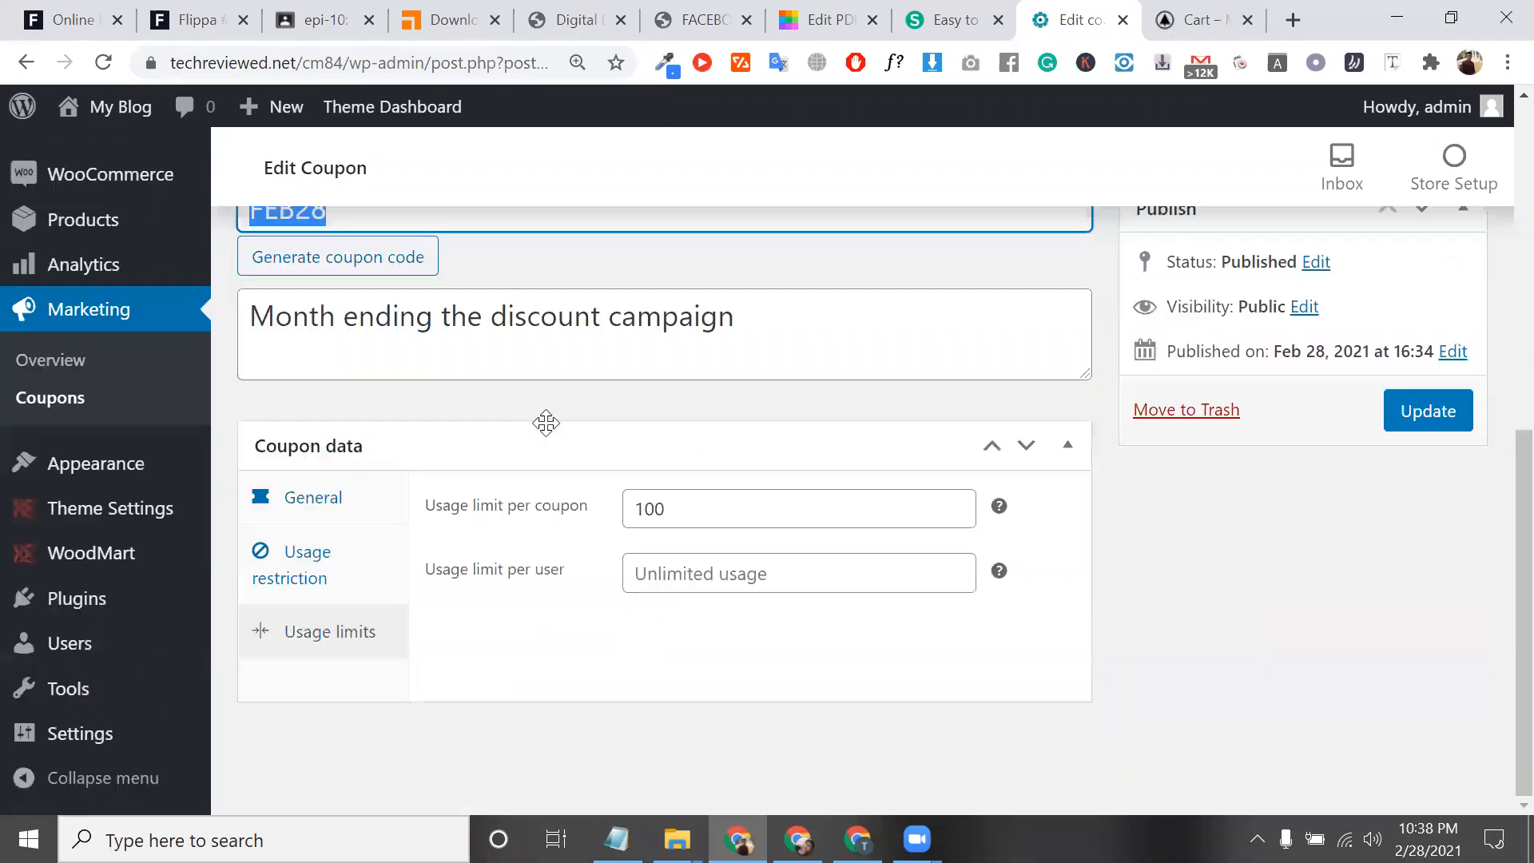
pyautogui.doubleClick(489, 571)
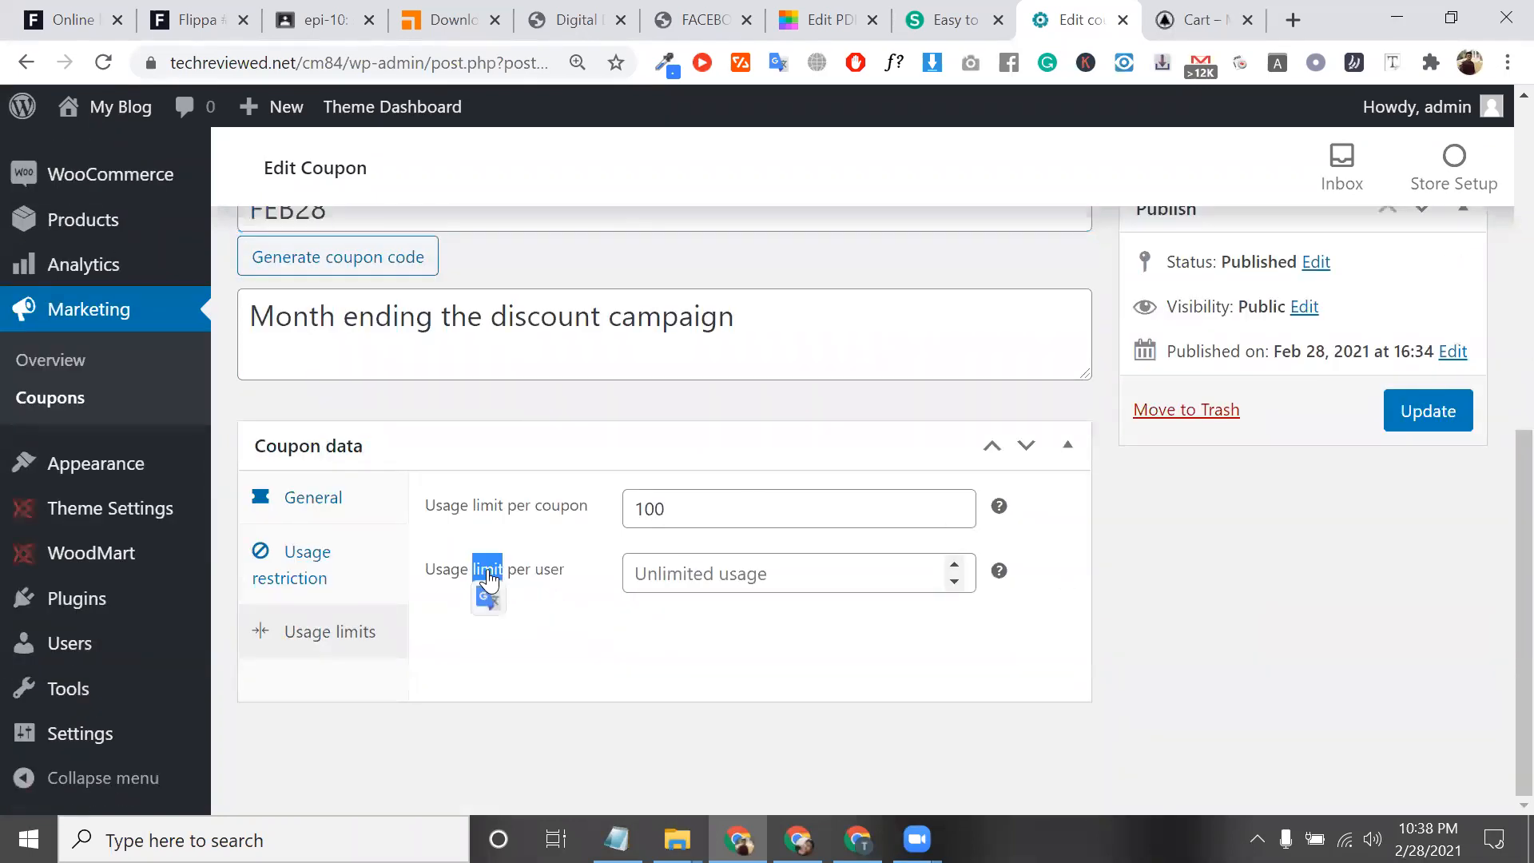
pyautogui.tripleClick(489, 571)
pyautogui.tripleClick(564, 573)
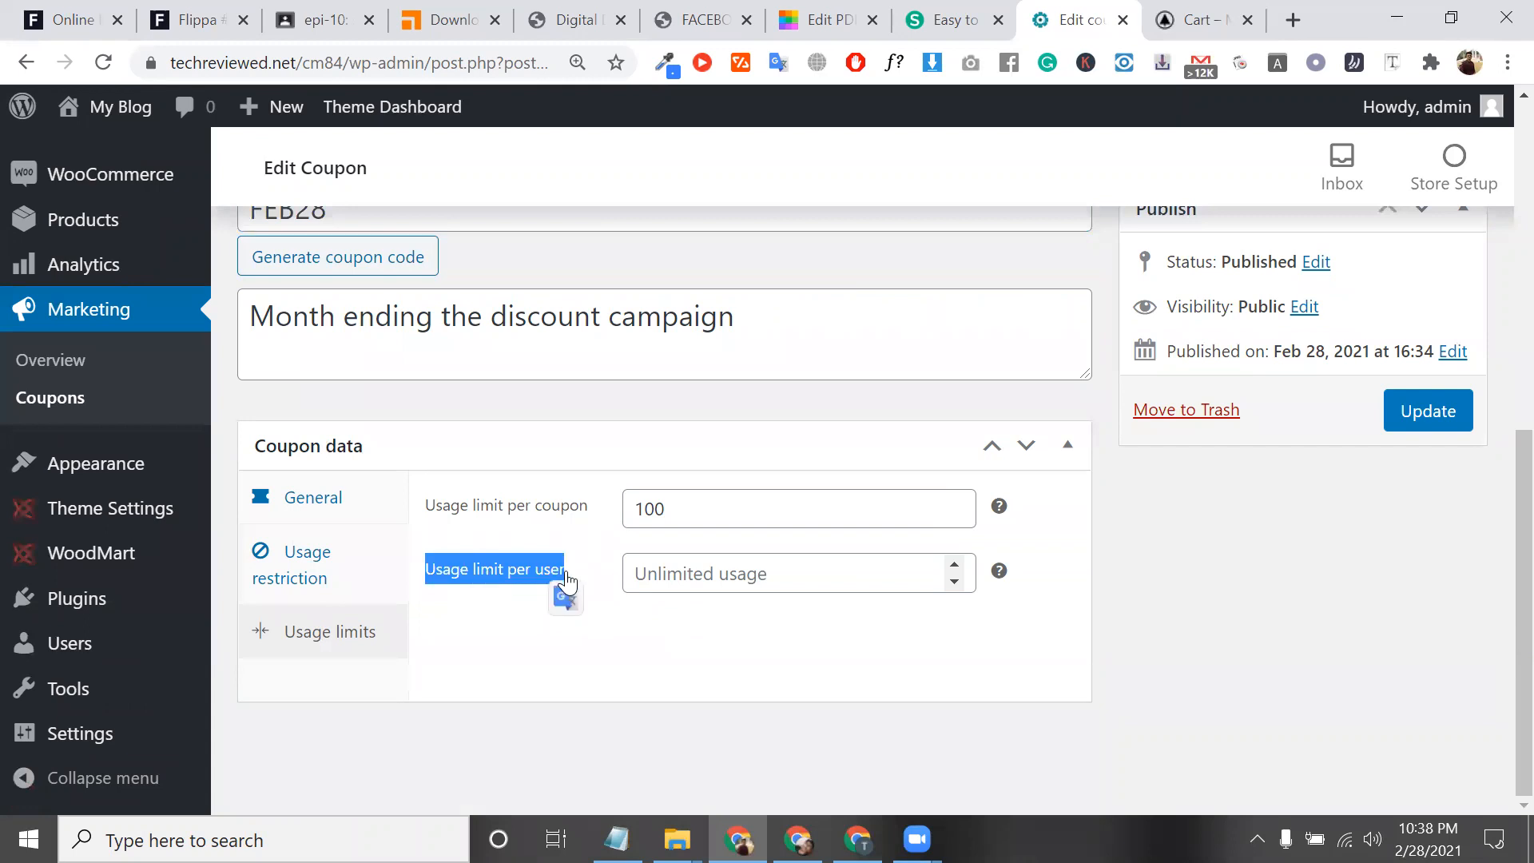
pyautogui.click(665, 557)
pyautogui.write('1')
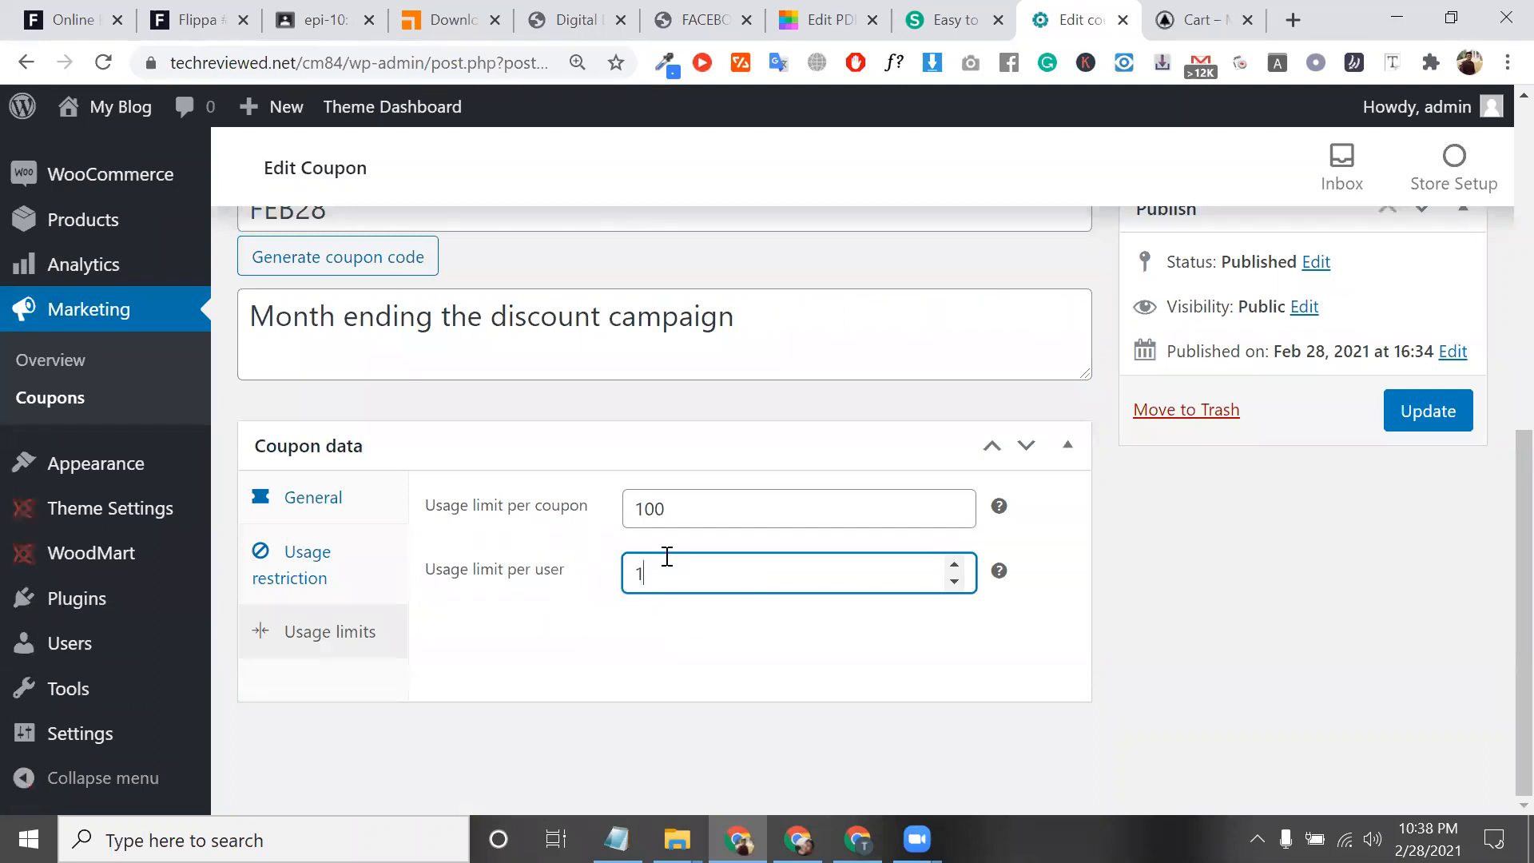
pyautogui.moveTo(700, 575); pyautogui.dragTo(631, 575)
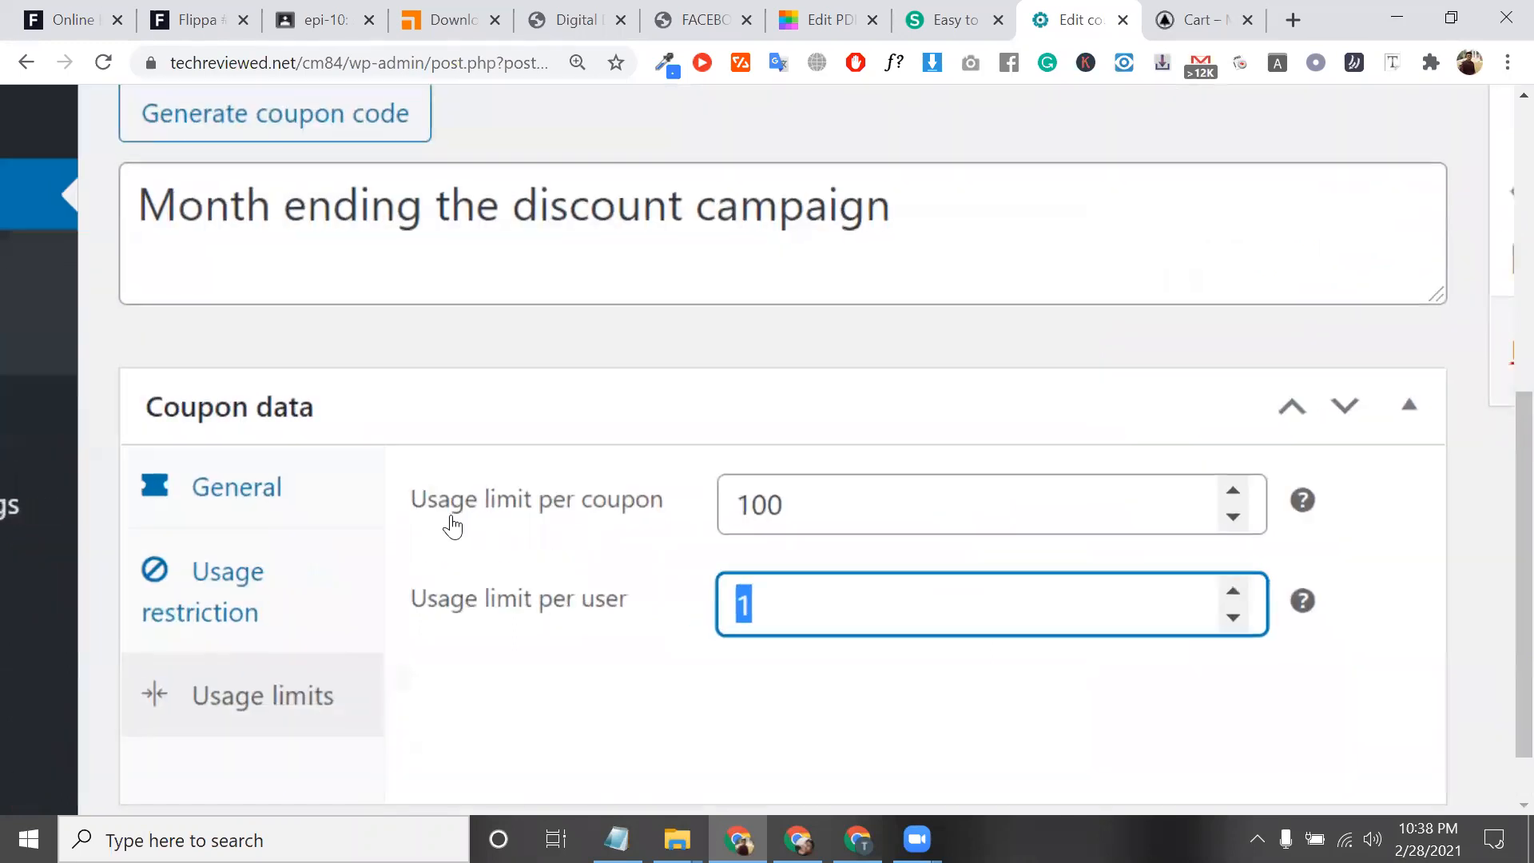
# Step: Set the coupon's usage limit per user to 2 and update the coupon
pyautogui.scroll(-2, 463, 503)
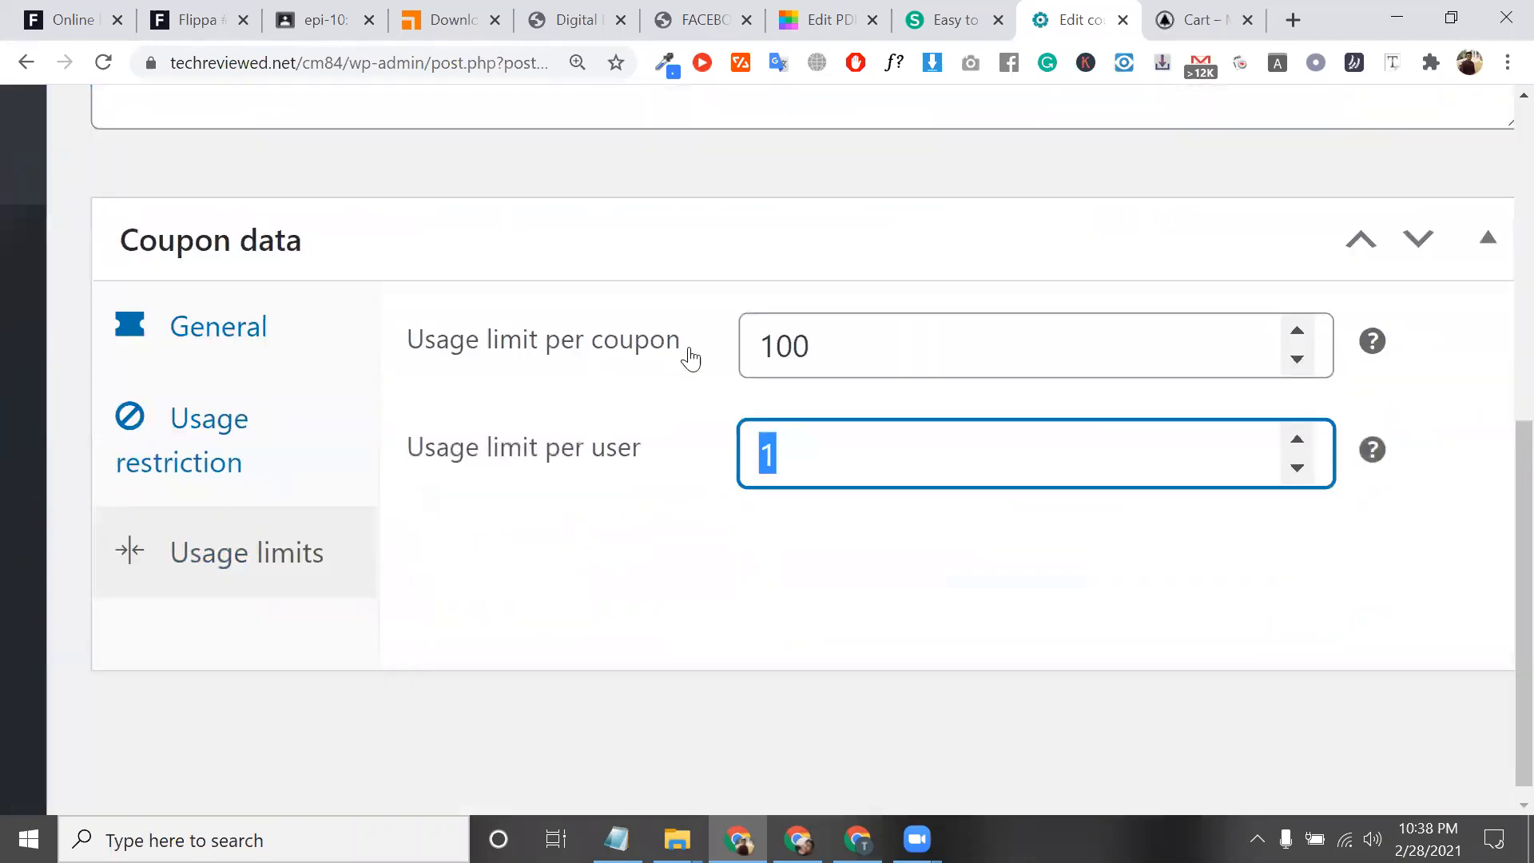
pyautogui.moveTo(688, 351); pyautogui.dragTo(429, 361)
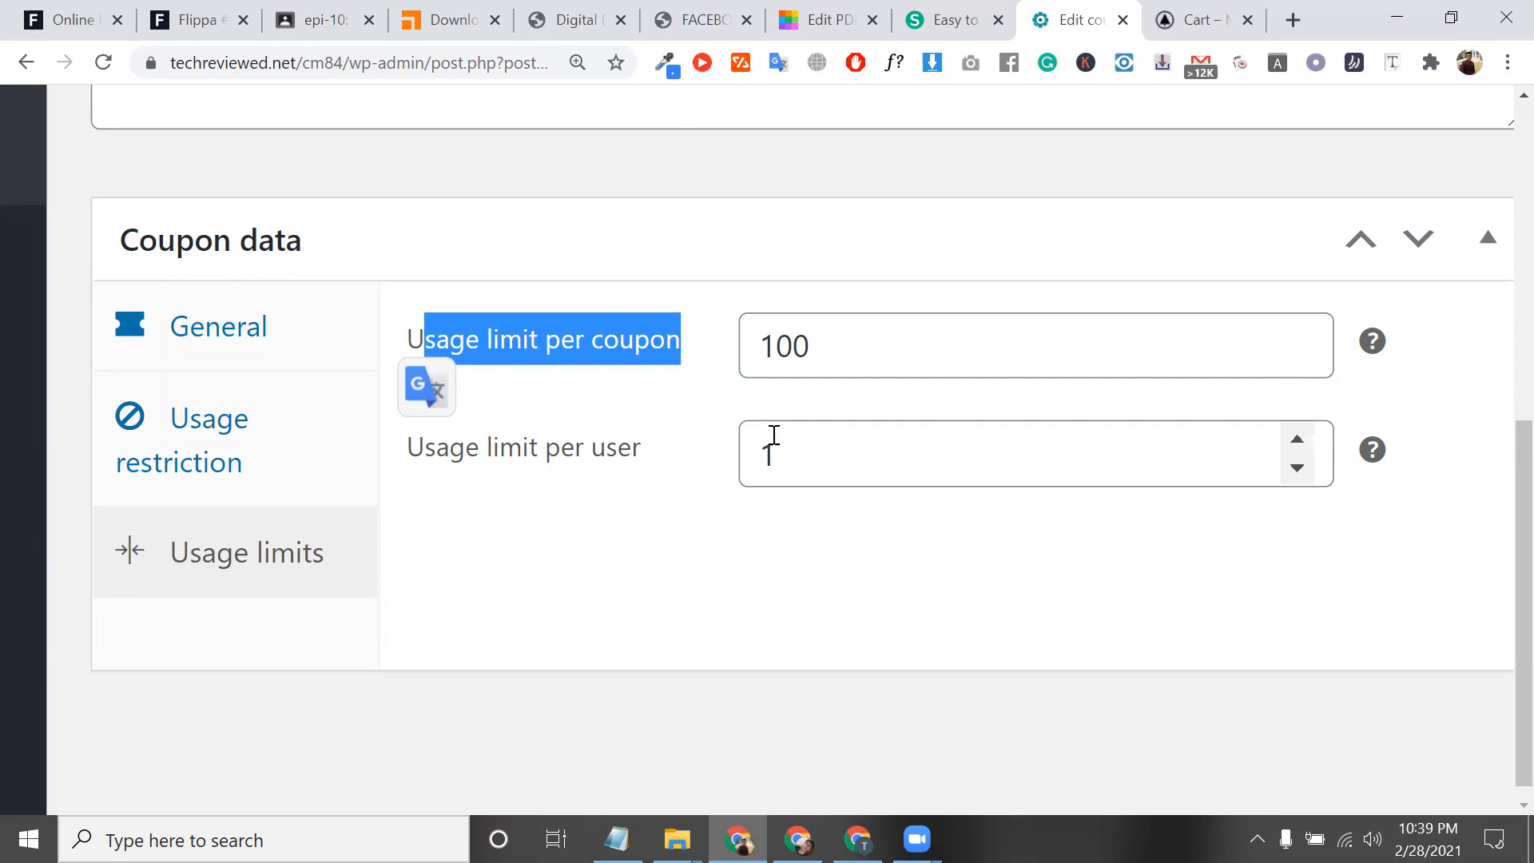
pyautogui.click(770, 449)
pyautogui.doubleClick(770, 448)
pyautogui.press('BackSpace')
pyautogui.write('2')
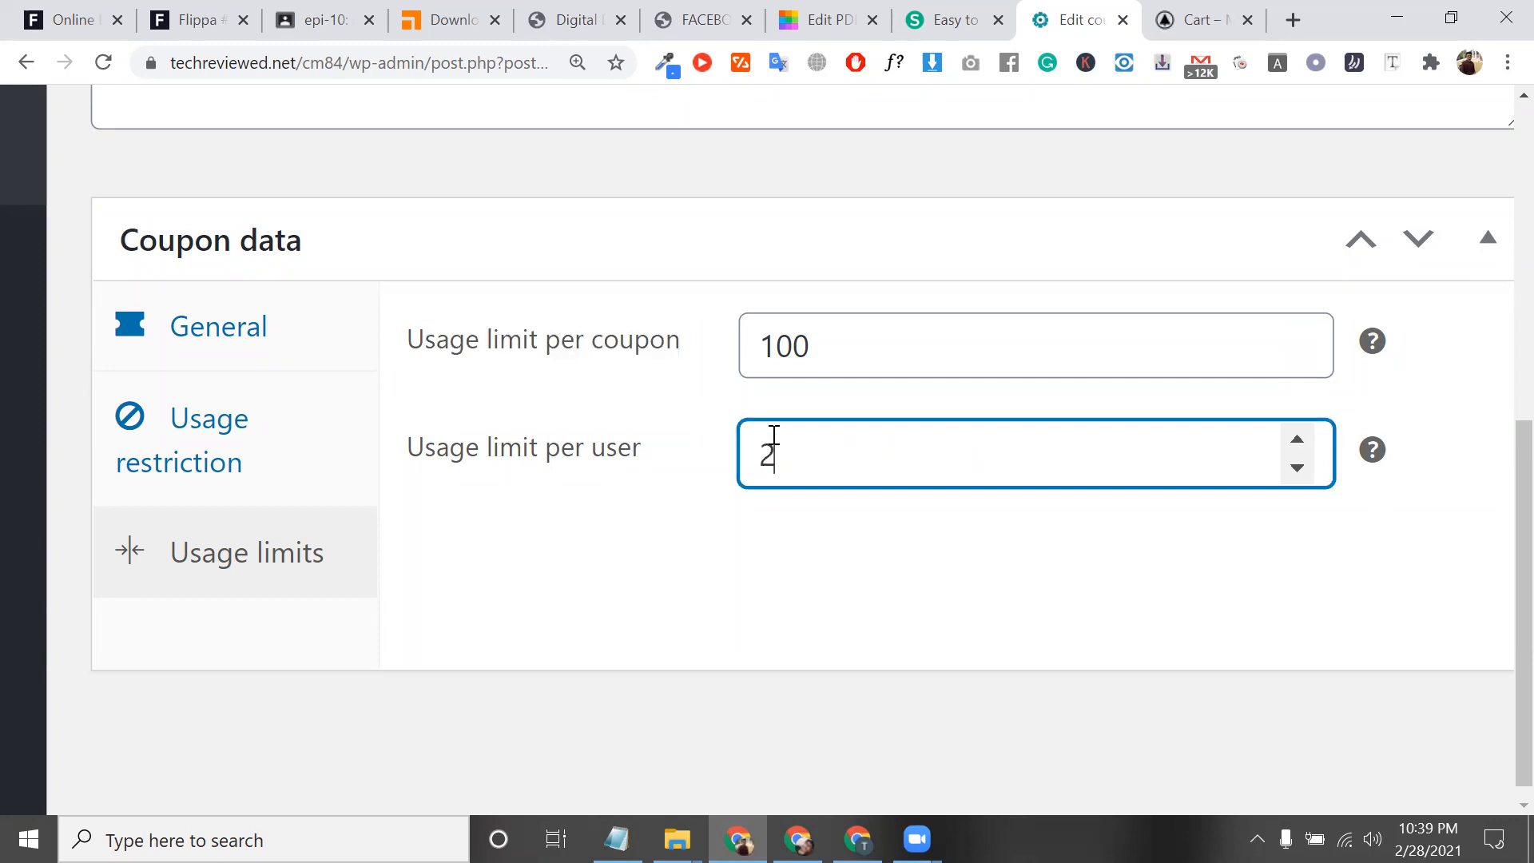
pyautogui.press('BackSpace')
pyautogui.write('1')
pyautogui.press('BackSpace')
pyautogui.write('2')
pyautogui.hotkey('ctrl', '-')
pyautogui.hotkey('ctrl', '-')
pyautogui.click(1406, 412)
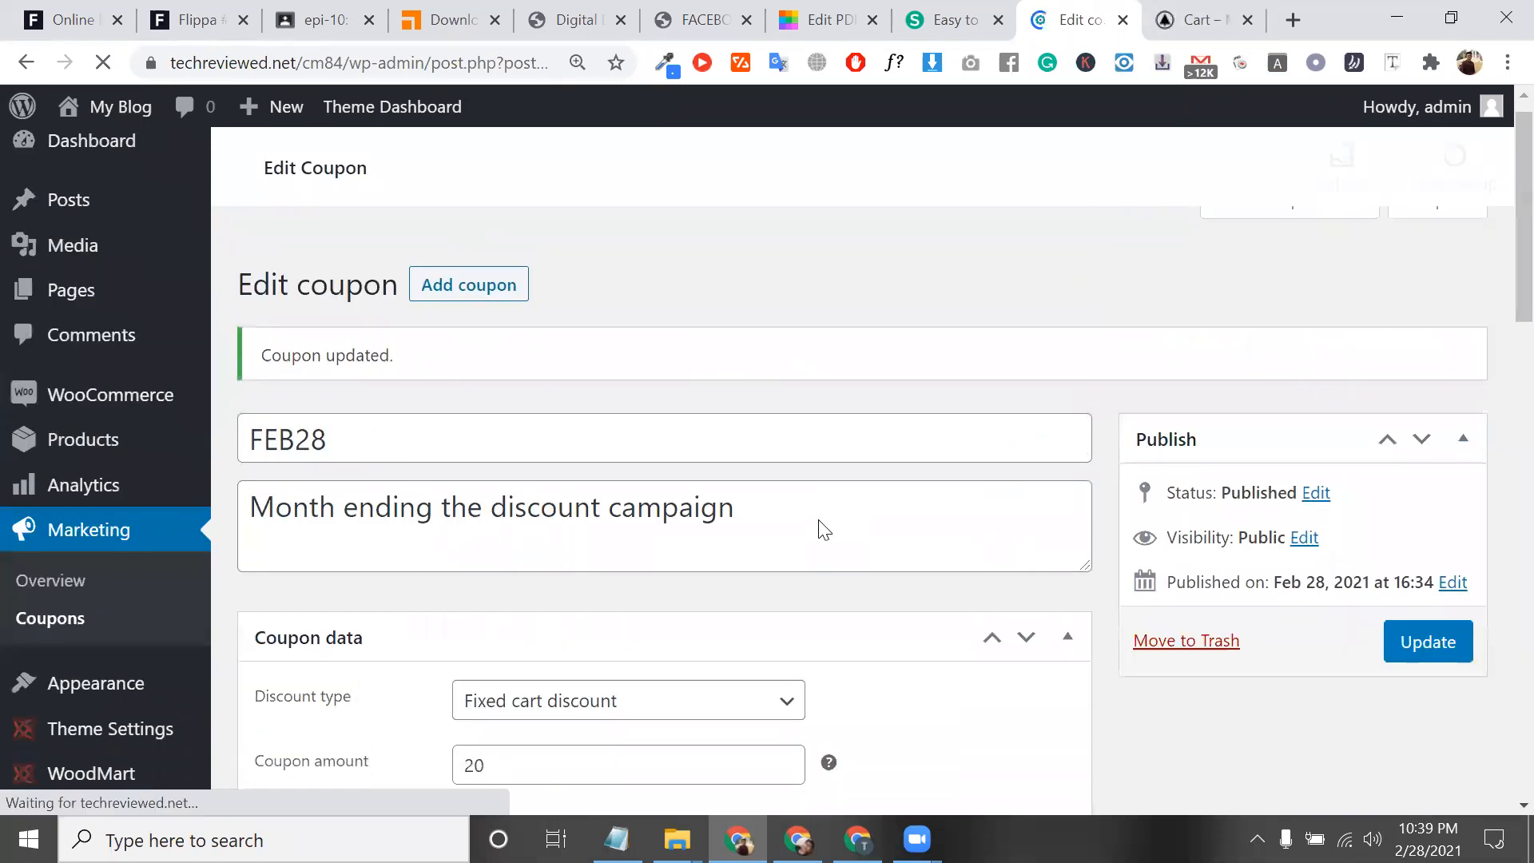
# Step: Search Google for "advanced coupons" in a new browser tab
pyautogui.click(1291, 16)
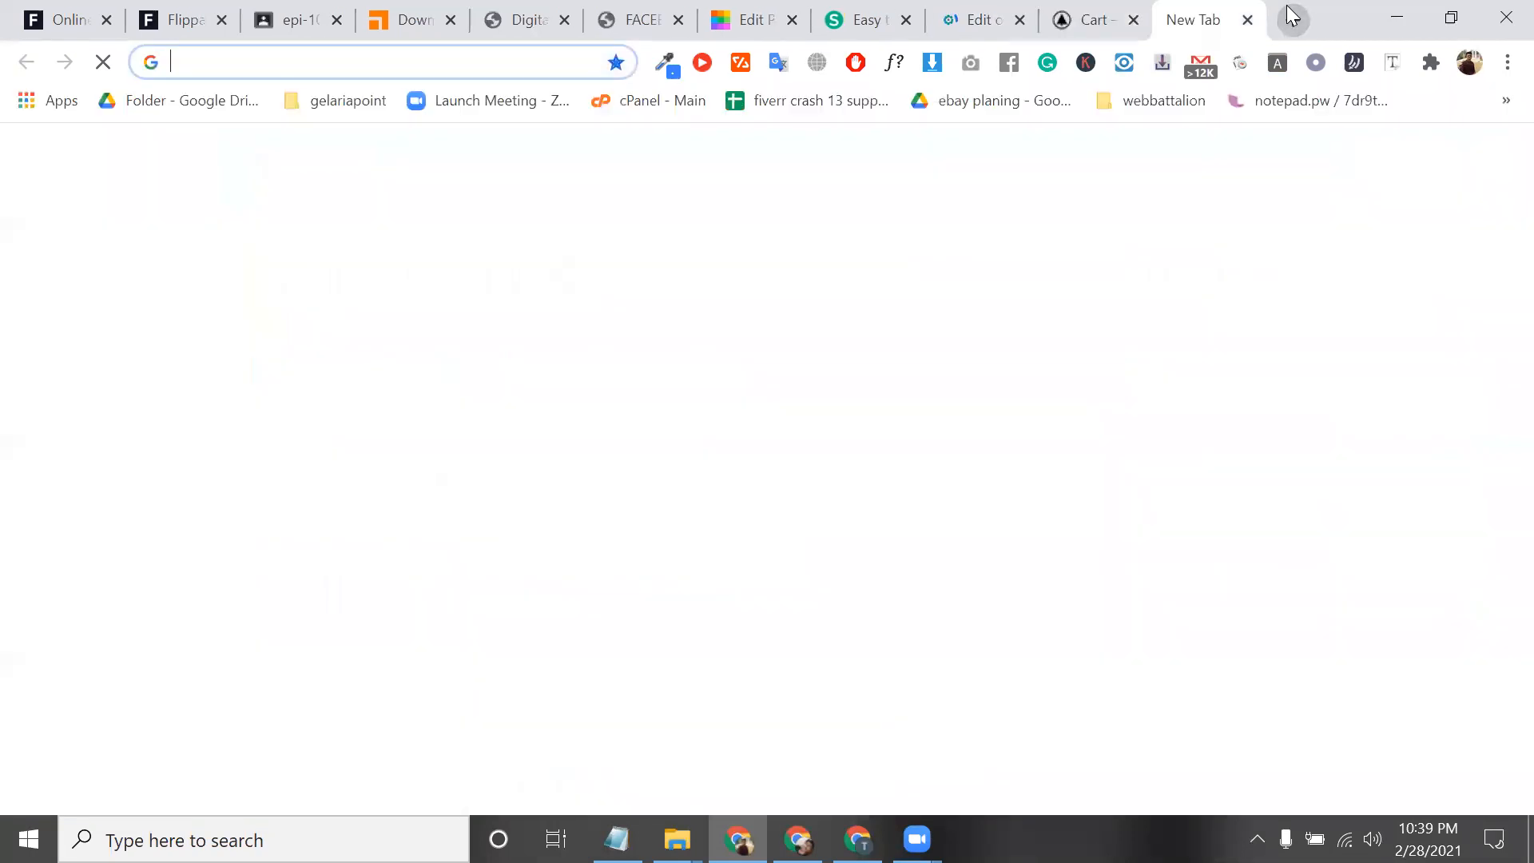
pyautogui.write('a')
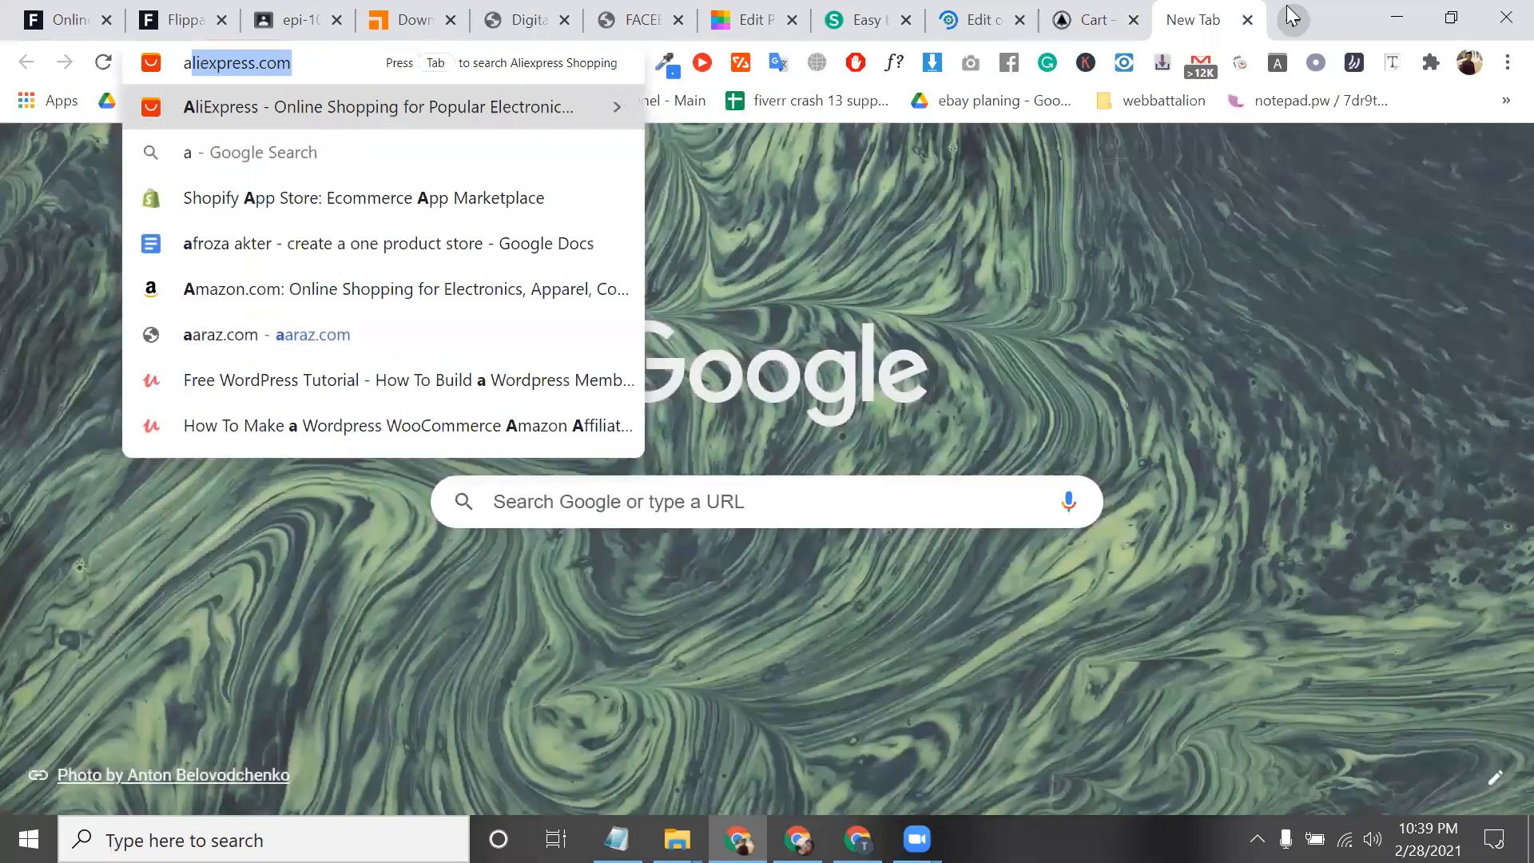
pyautogui.write('dvancer varity')
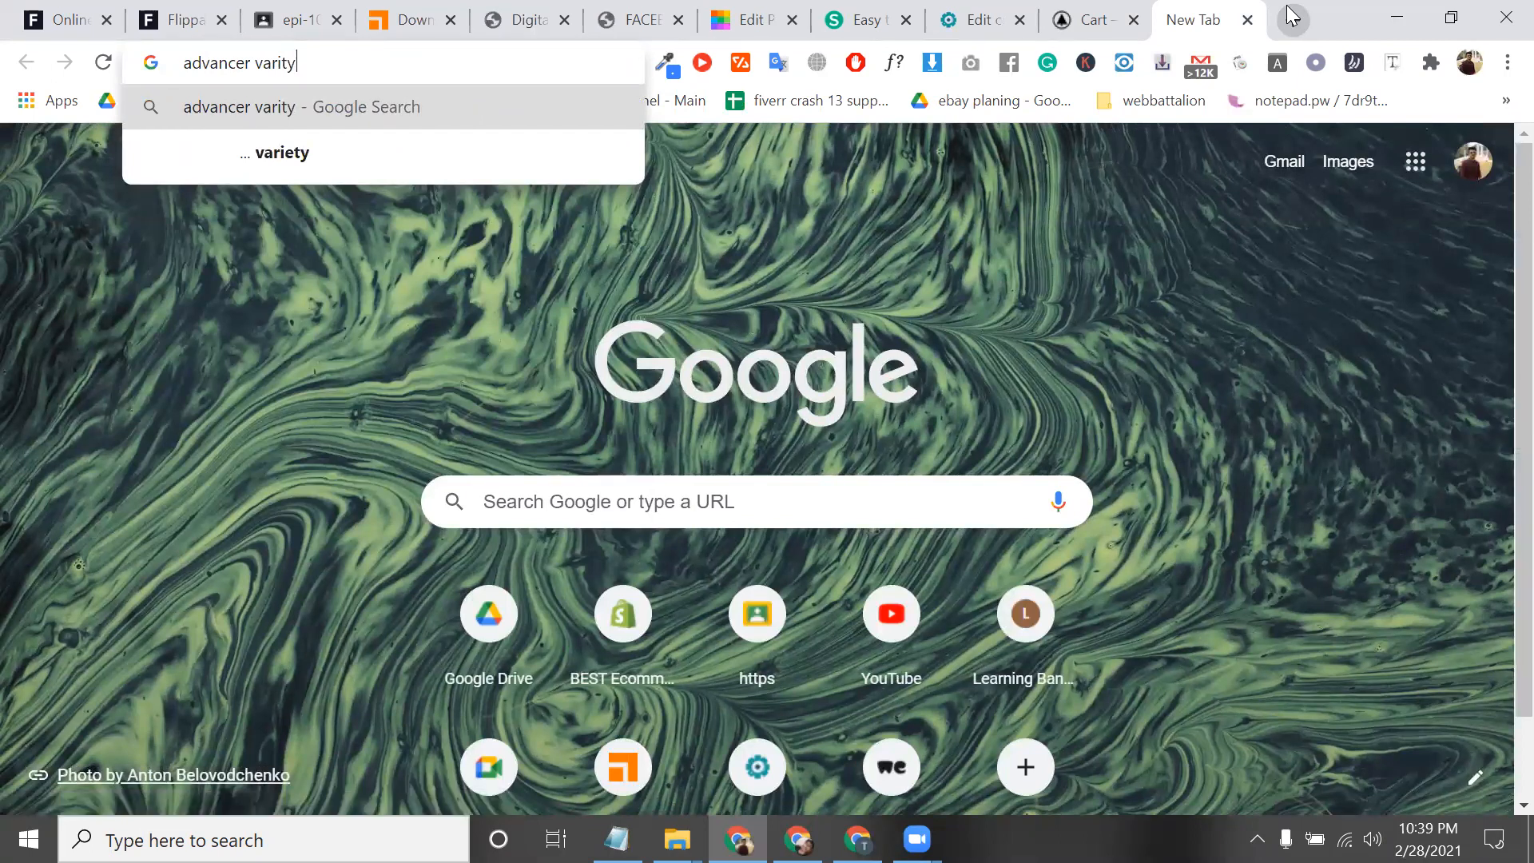
pyautogui.press('BackSpace')
pyautogui.press('BackSpace')
pyautogui.press('BackSpace')
pyautogui.press('BackSpace')
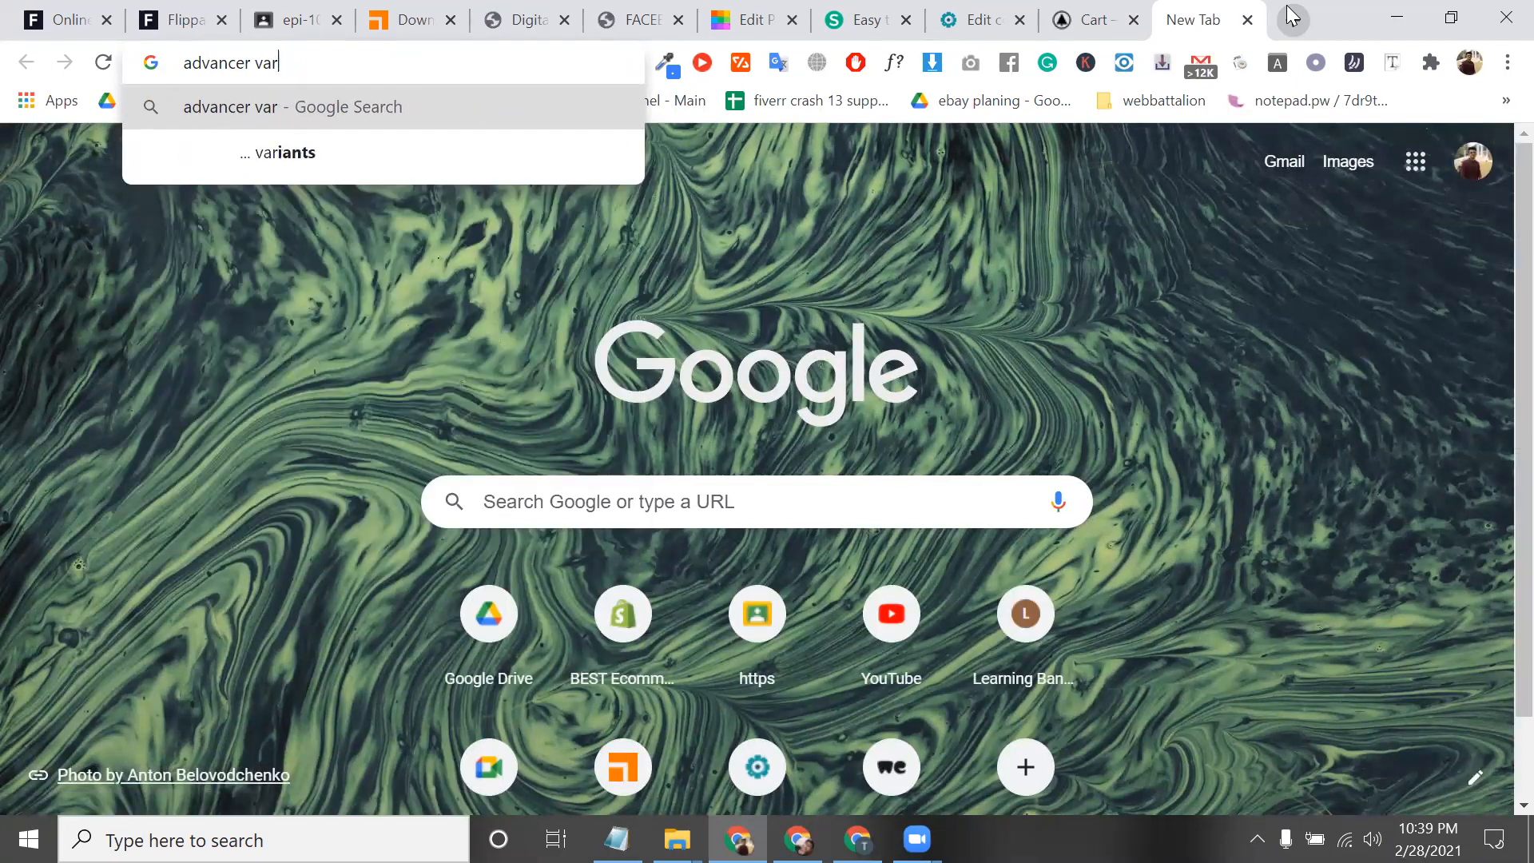
pyautogui.press('BackSpace')
pyautogui.press('BackSpace')
pyautogui.write('va')
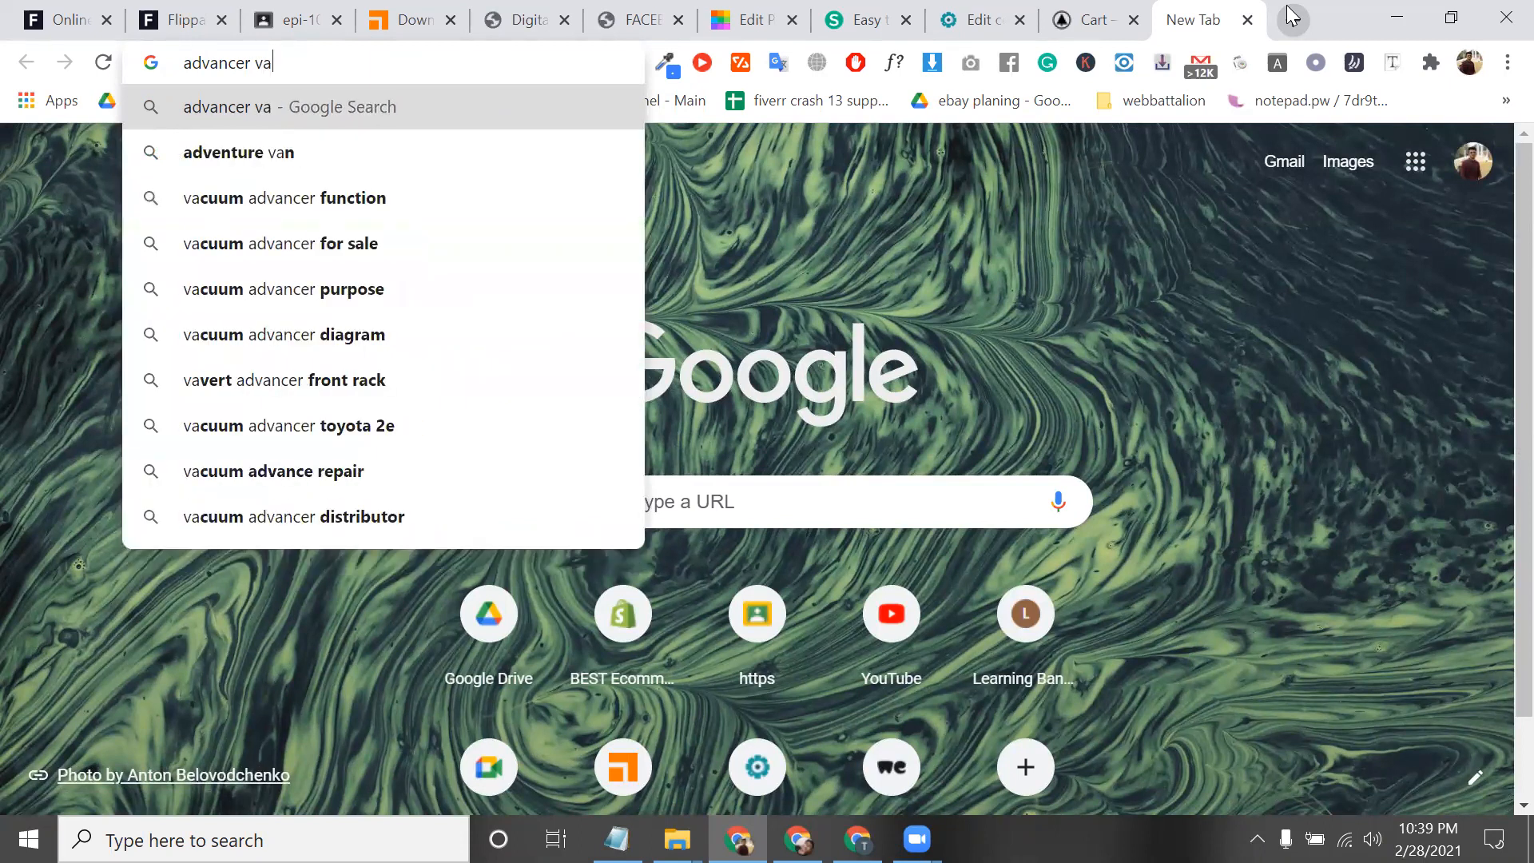
pyautogui.press('BackSpace')
pyautogui.press('BackSpace')
pyautogui.press('BackSpace')
pyautogui.press('BackSpace')
pyautogui.write('d eva')
pyautogui.press('BackSpace')
pyautogui.press('BackSpace')
pyautogui.press('BackSpace')
pyautogui.write('vari')
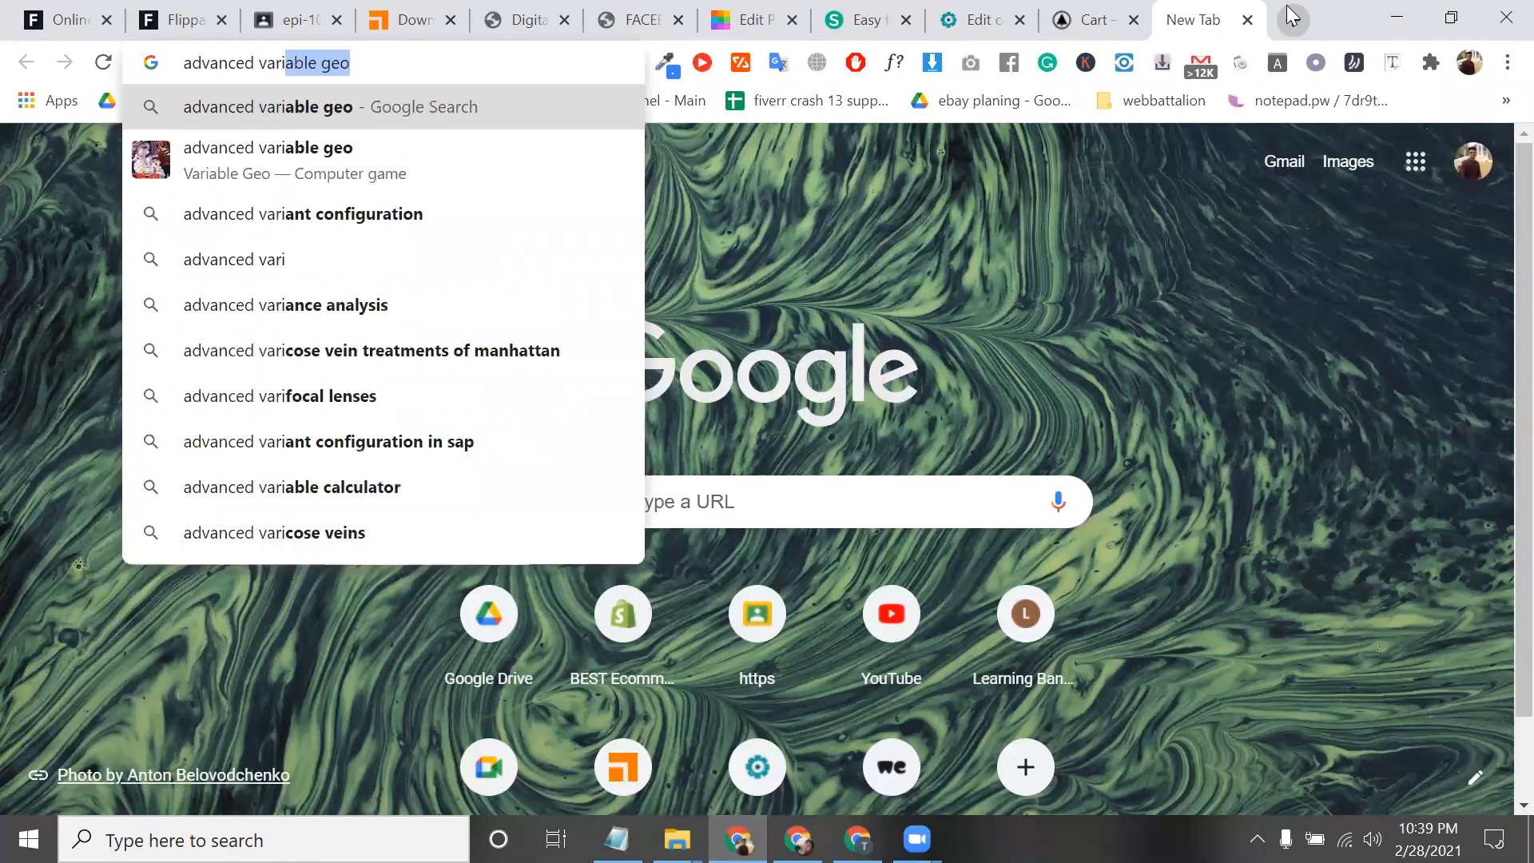
pyautogui.write('ation ')
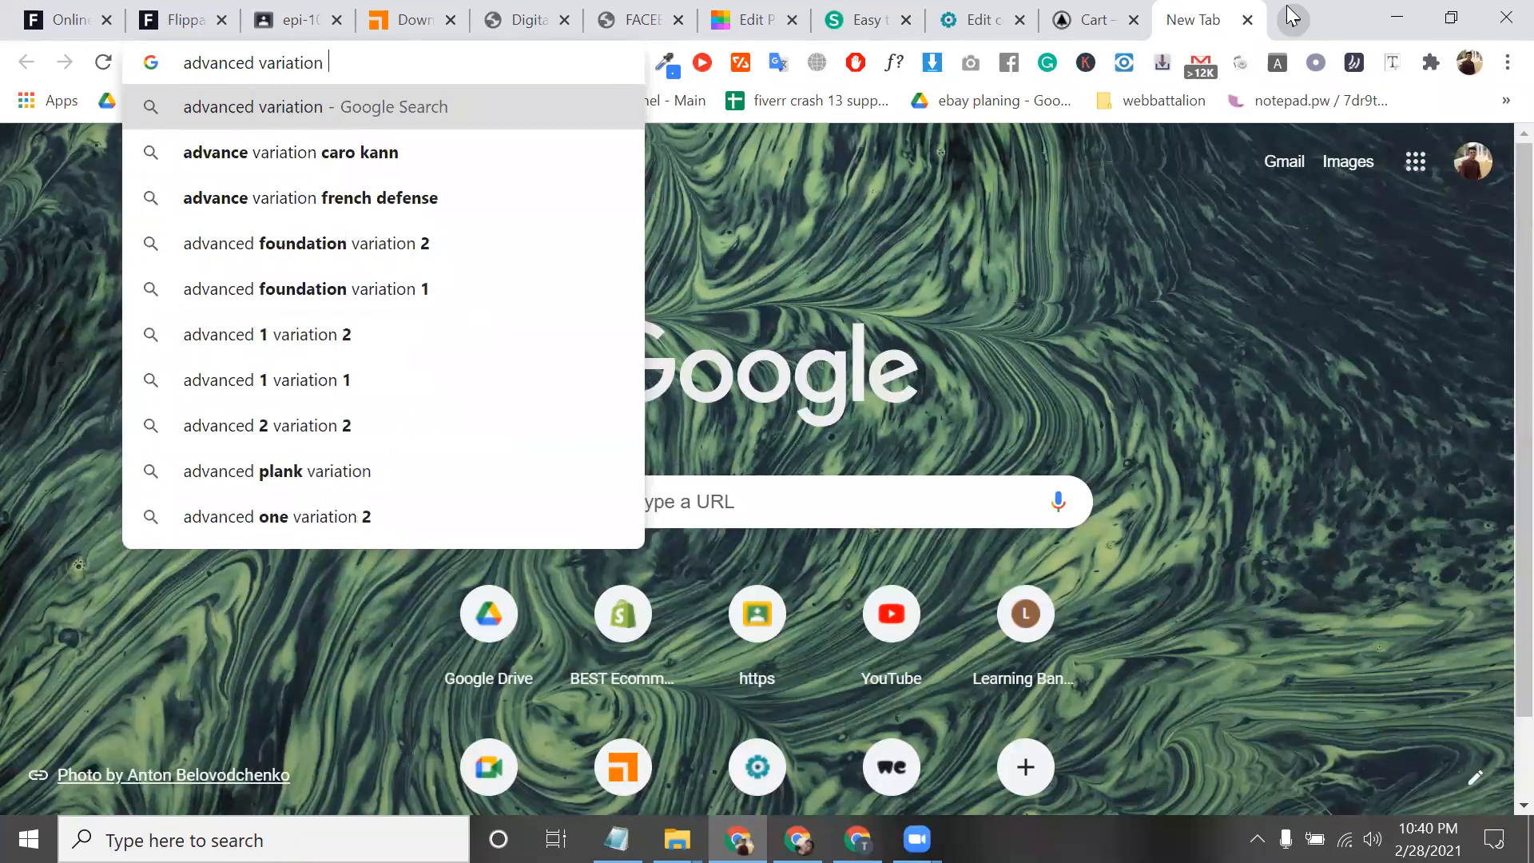
pyautogui.write('cou')
pyautogui.press('BackSpace')
pyautogui.press('BackSpace')
pyautogui.press('BackSpace')
pyautogui.press('BackSpace')
pyautogui.press('BackSpace')
pyautogui.press('BackSpace')
pyautogui.press('BackSpace')
pyautogui.press('BackSpace')
pyautogui.press('BackSpace')
pyautogui.press('BackSpace')
pyautogui.press('BackSpace')
pyautogui.press('BackSpace')
pyautogui.press('BackSpace')
pyautogui.write('coup')
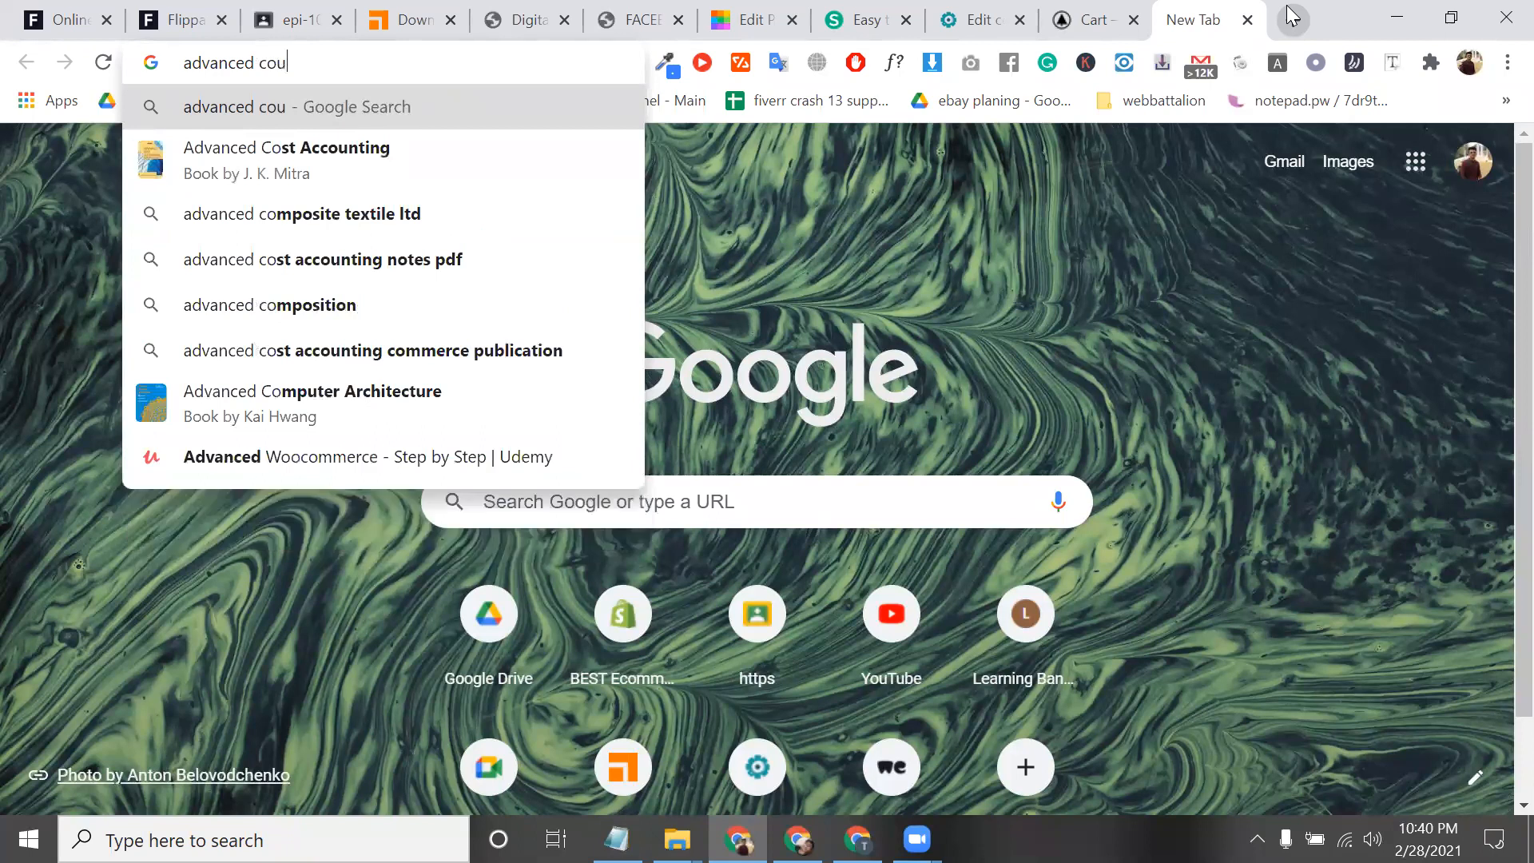
pyautogui.press('Return')
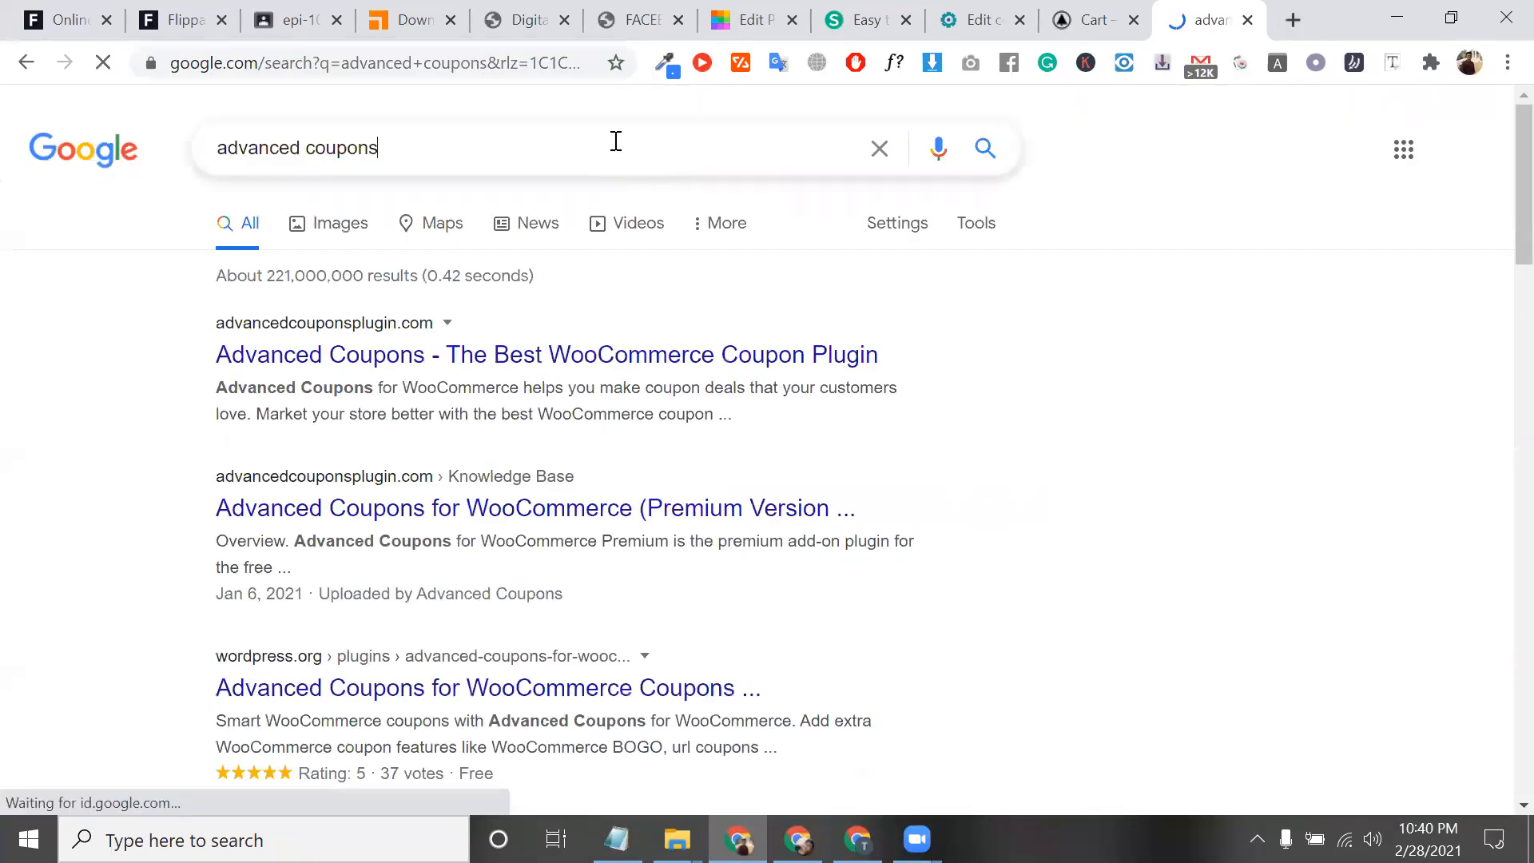
# Step: Refine the Google search to "advanced coupons woocommerce"
pyautogui.click(616, 142)
pyautogui.write('wooc')
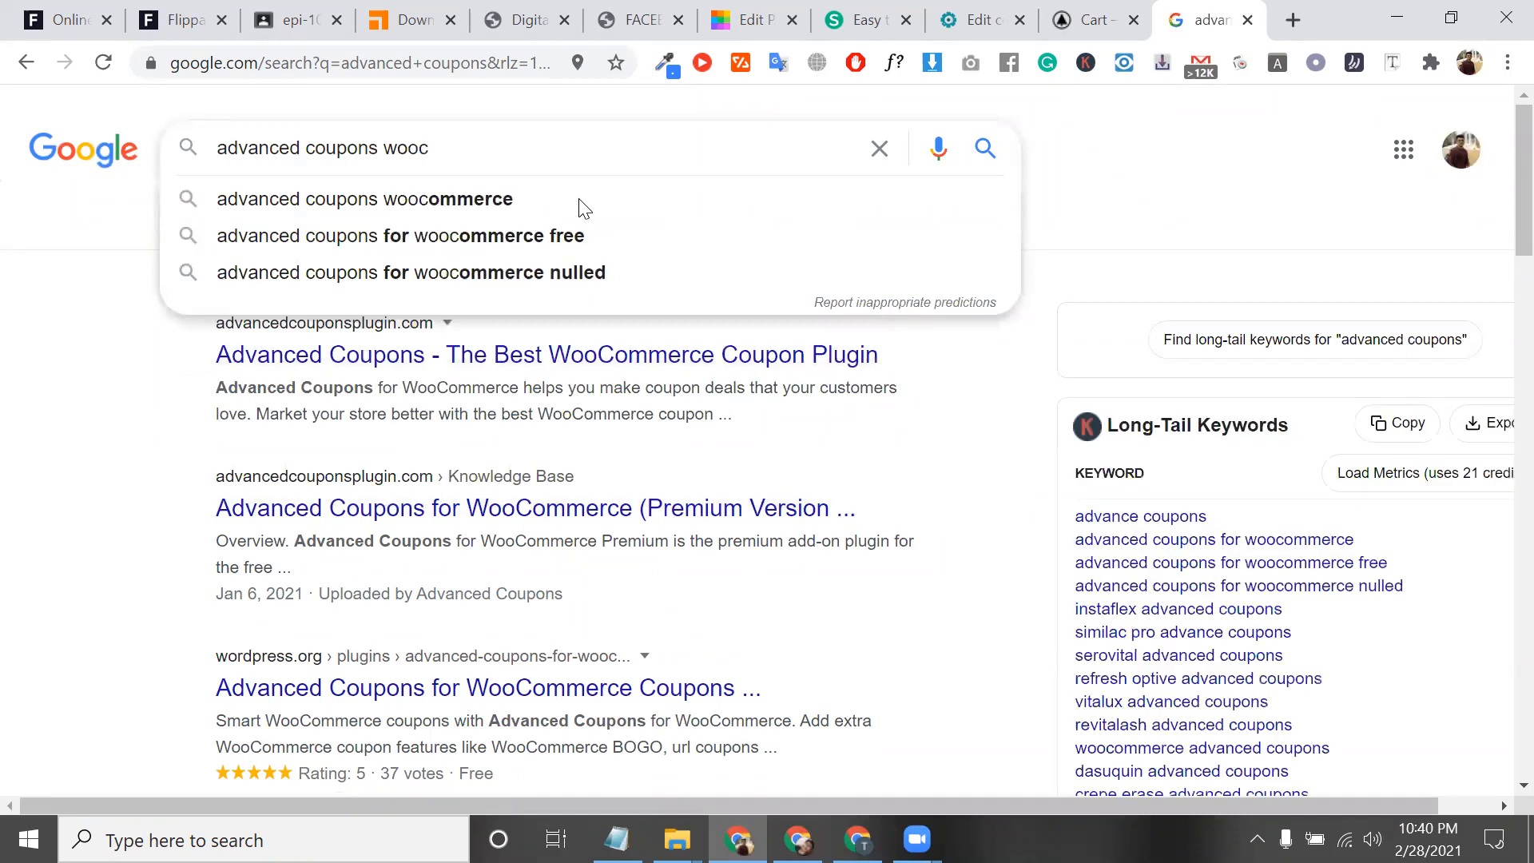
pyautogui.click(582, 204)
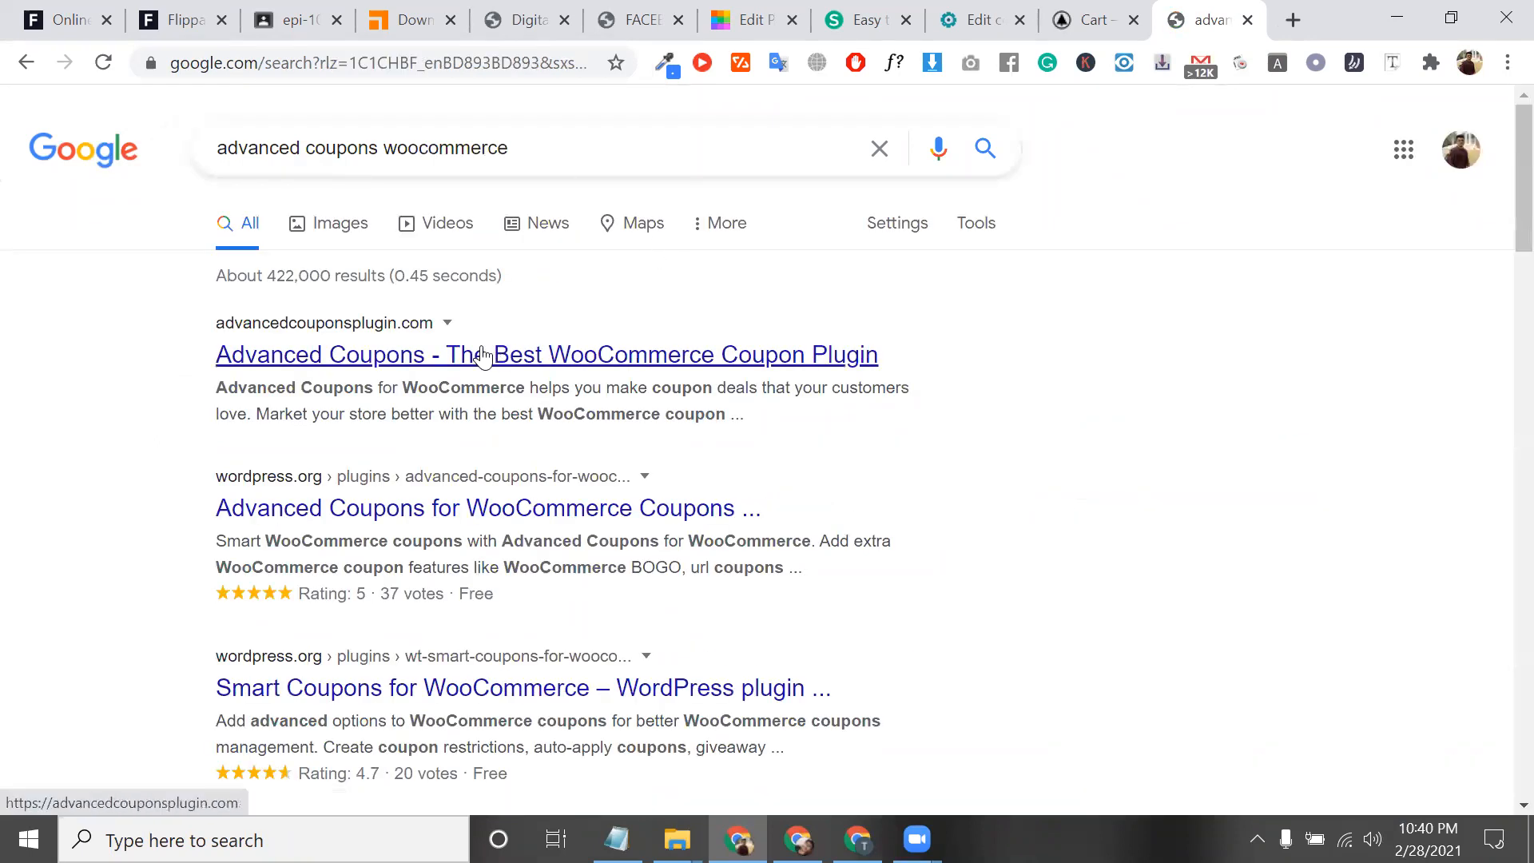
# Step: Open the wordpress.org result for Advanced Coupons for WooCommerce Coupons in a new tab and switch to it
pyautogui.rightClick(518, 497)
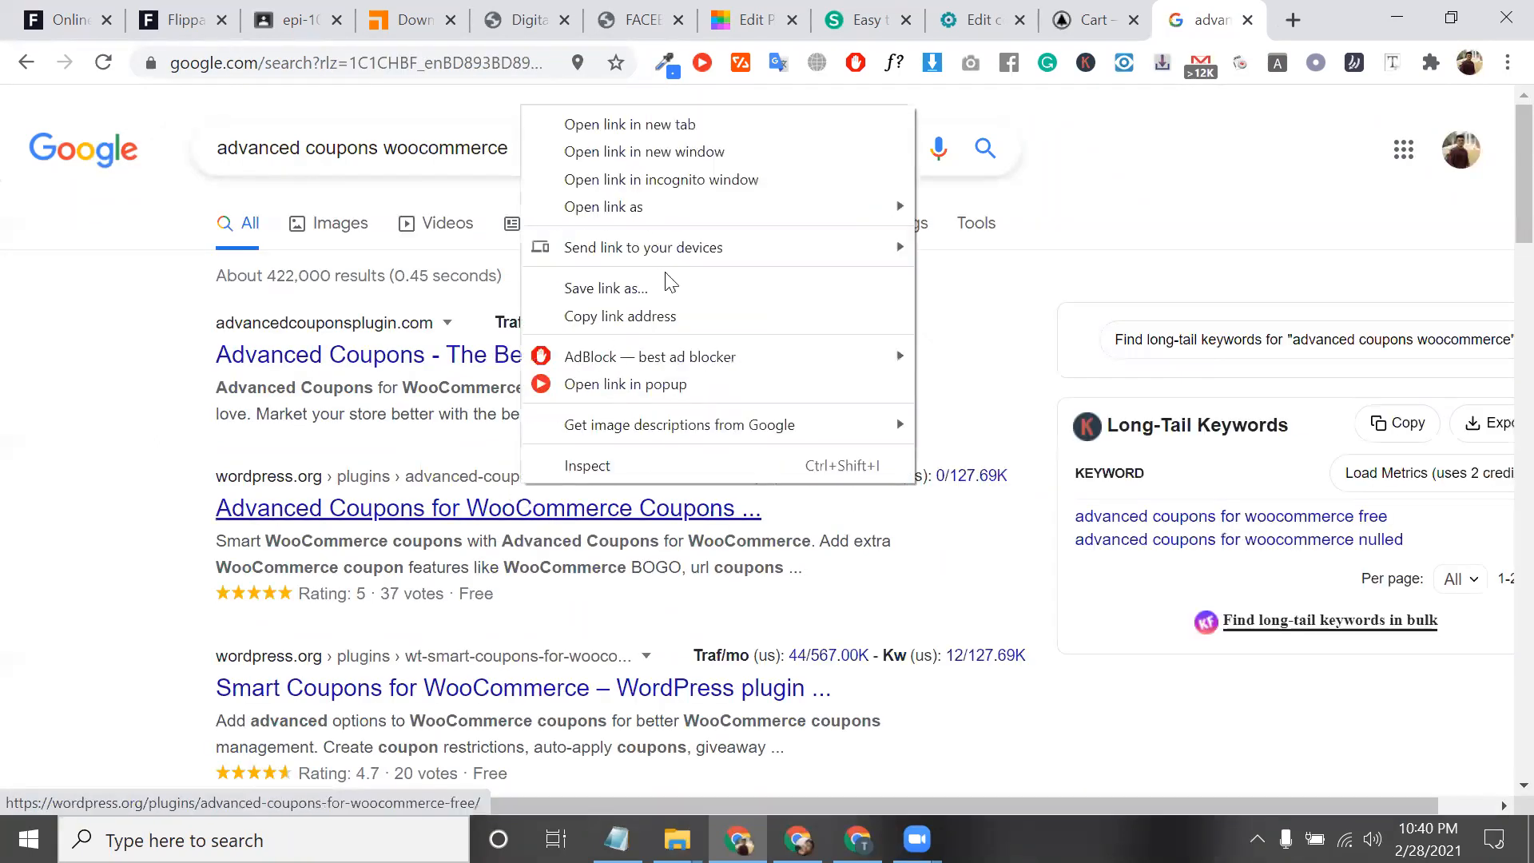
pyautogui.click(711, 124)
pyautogui.click(1218, 11)
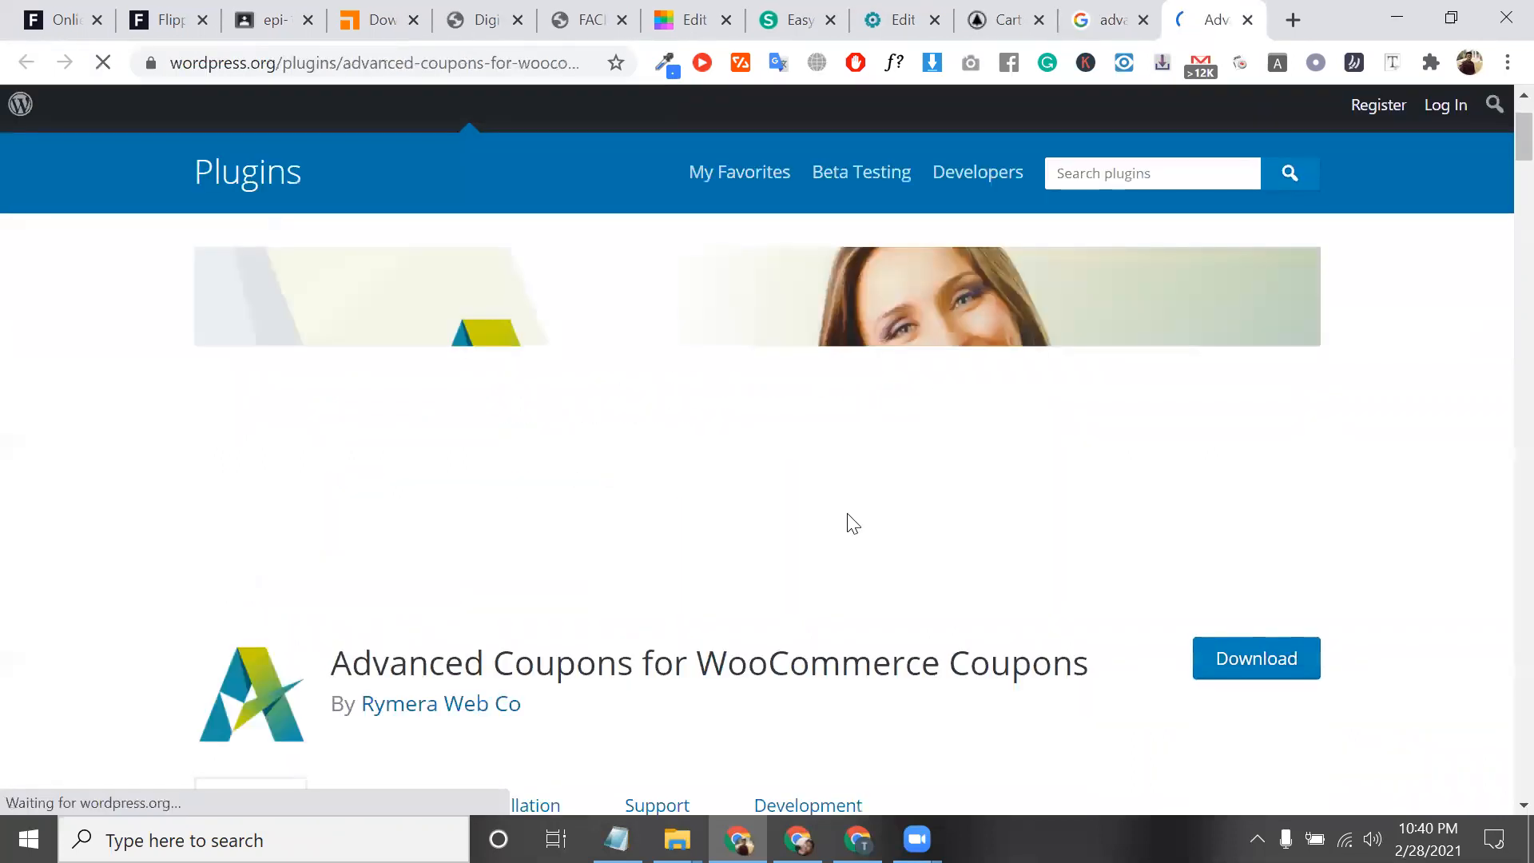
# Step: Review the plugin's description and its list of coupon features, including the BOGO deals and Cart Conditions entries
pyautogui.scroll(-7, 846, 519)
pyautogui.scroll(-9, 601, 535)
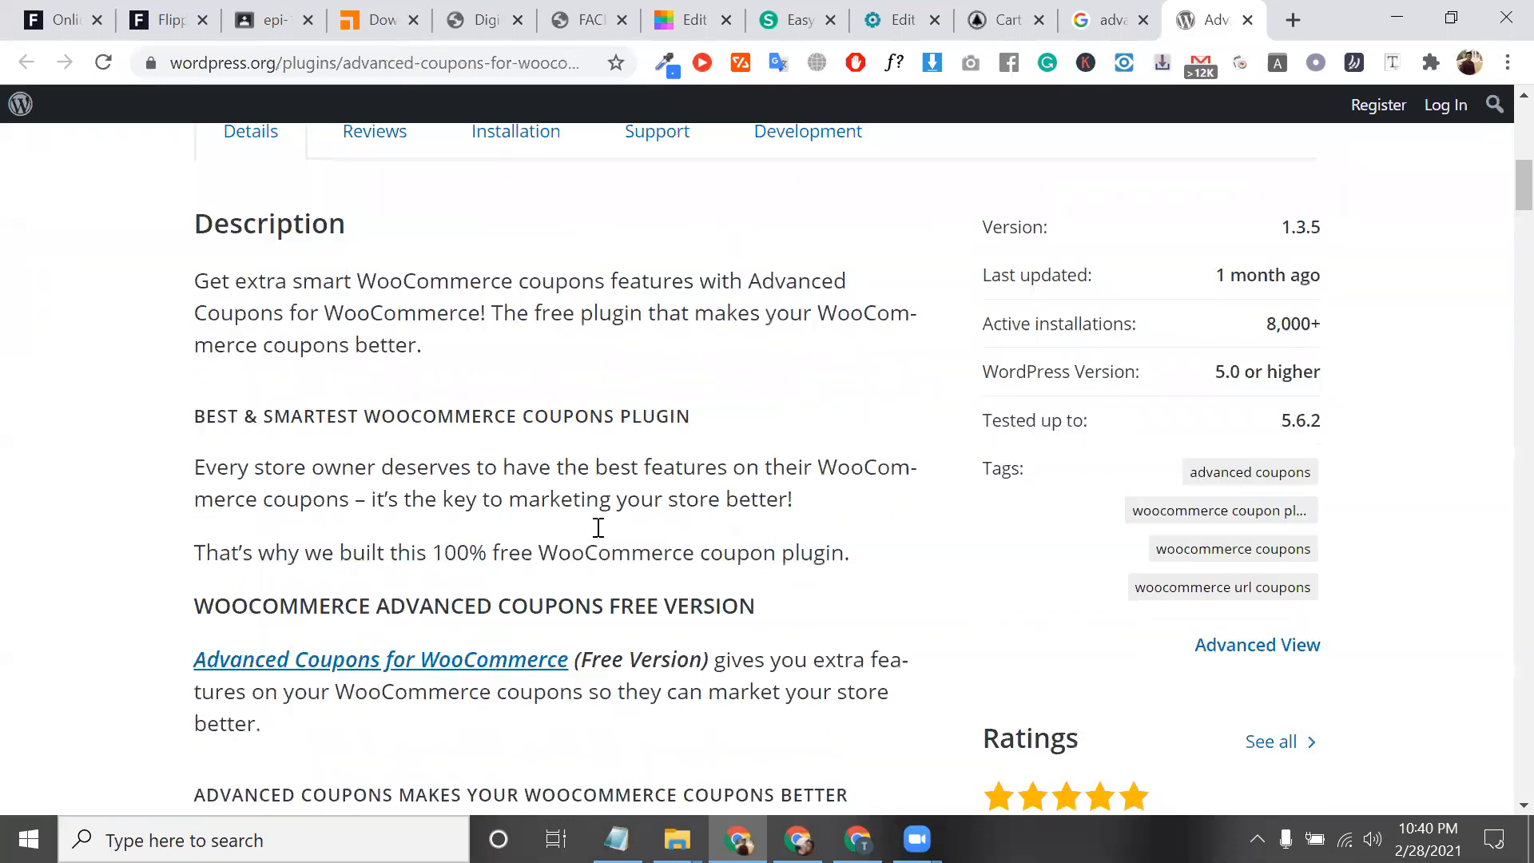
pyautogui.moveTo(228, 262); pyautogui.dragTo(581, 267)
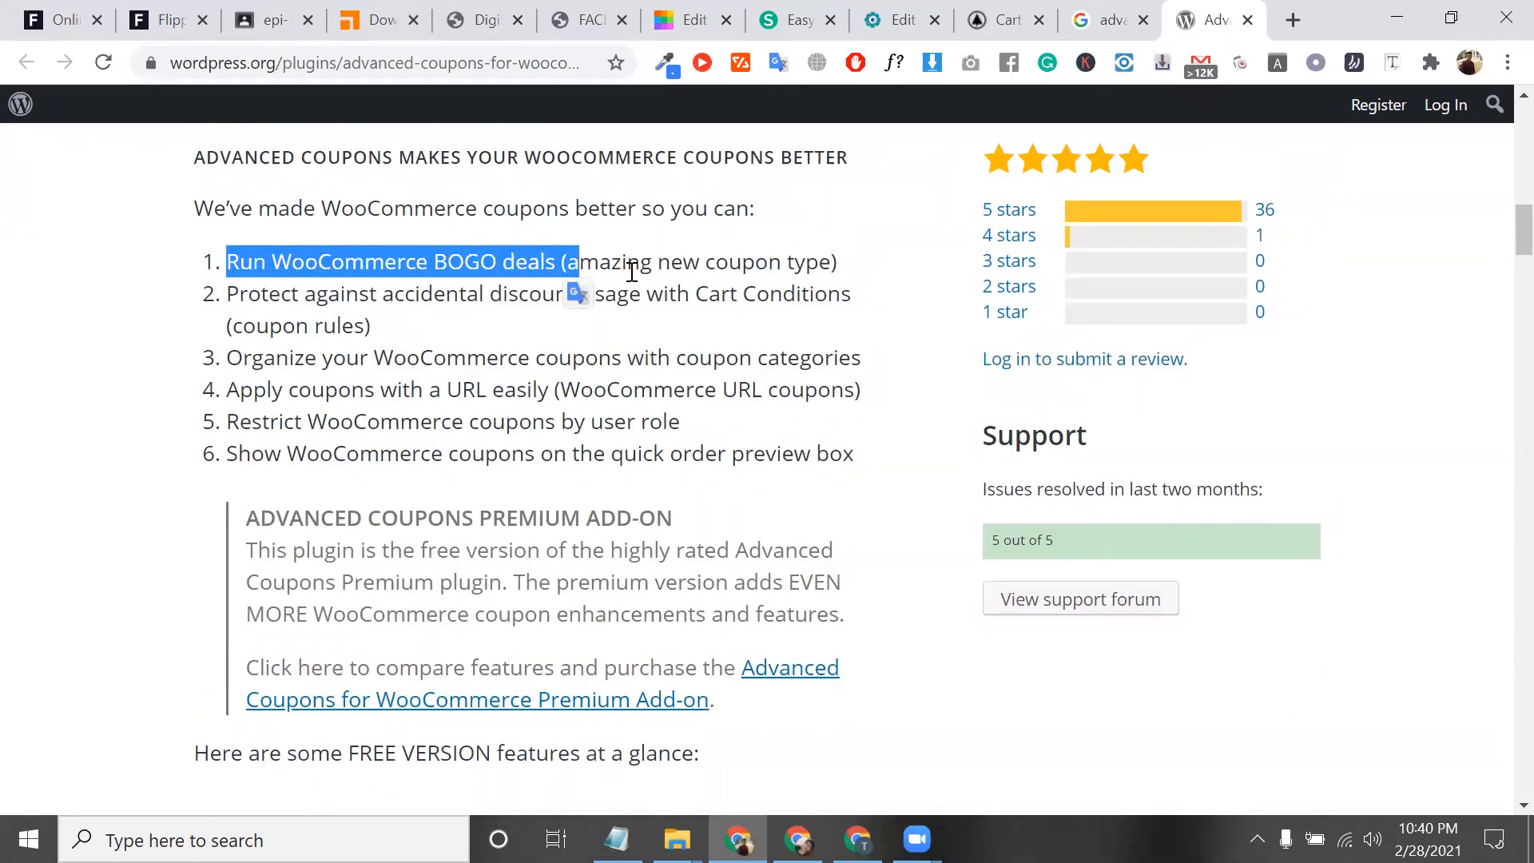
pyautogui.tripleClick(631, 272)
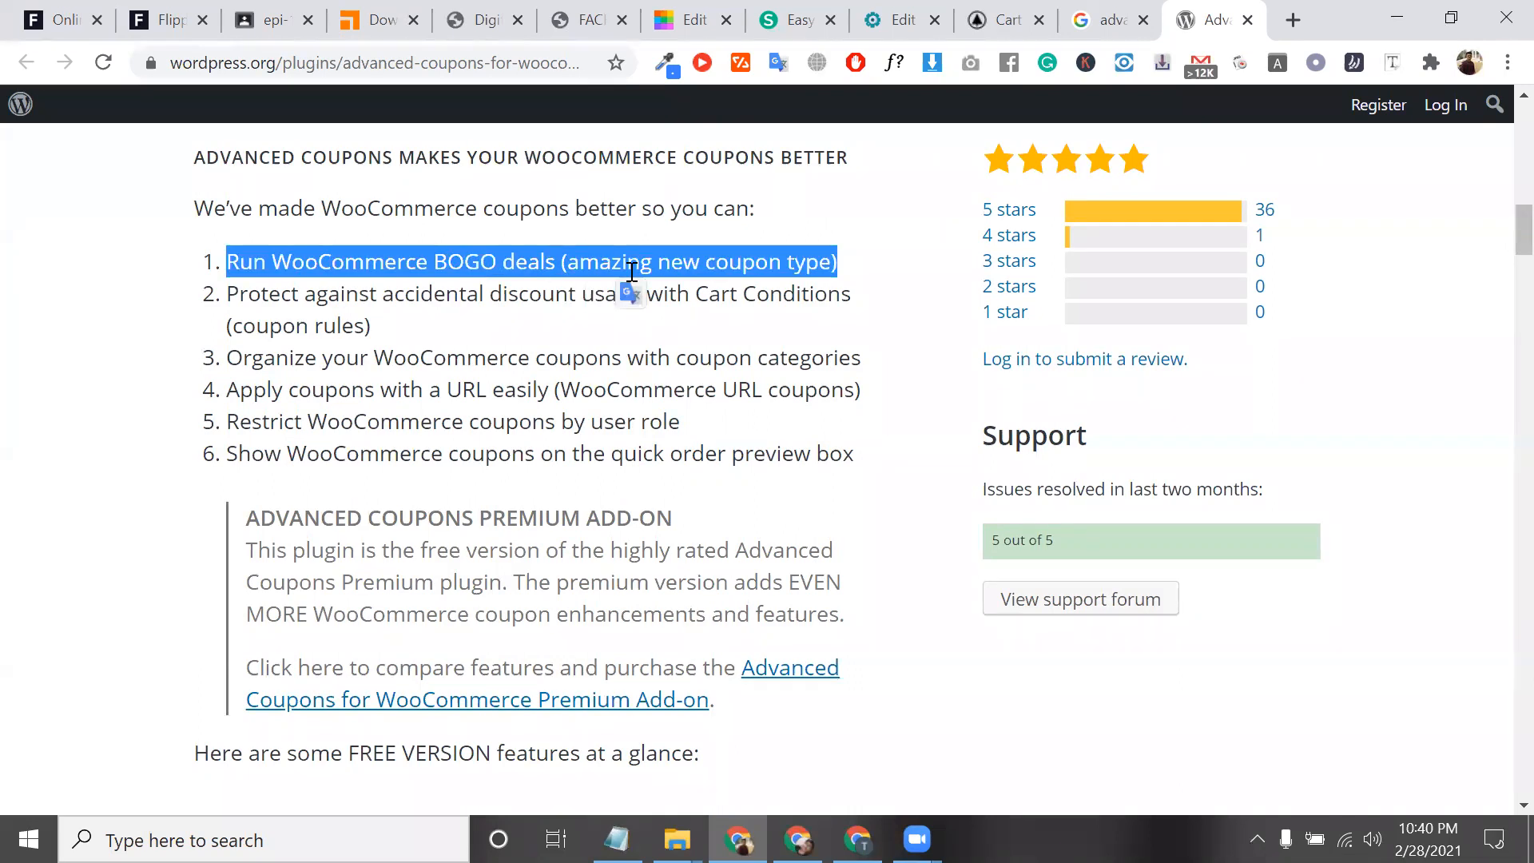
pyautogui.tripleClick(336, 300)
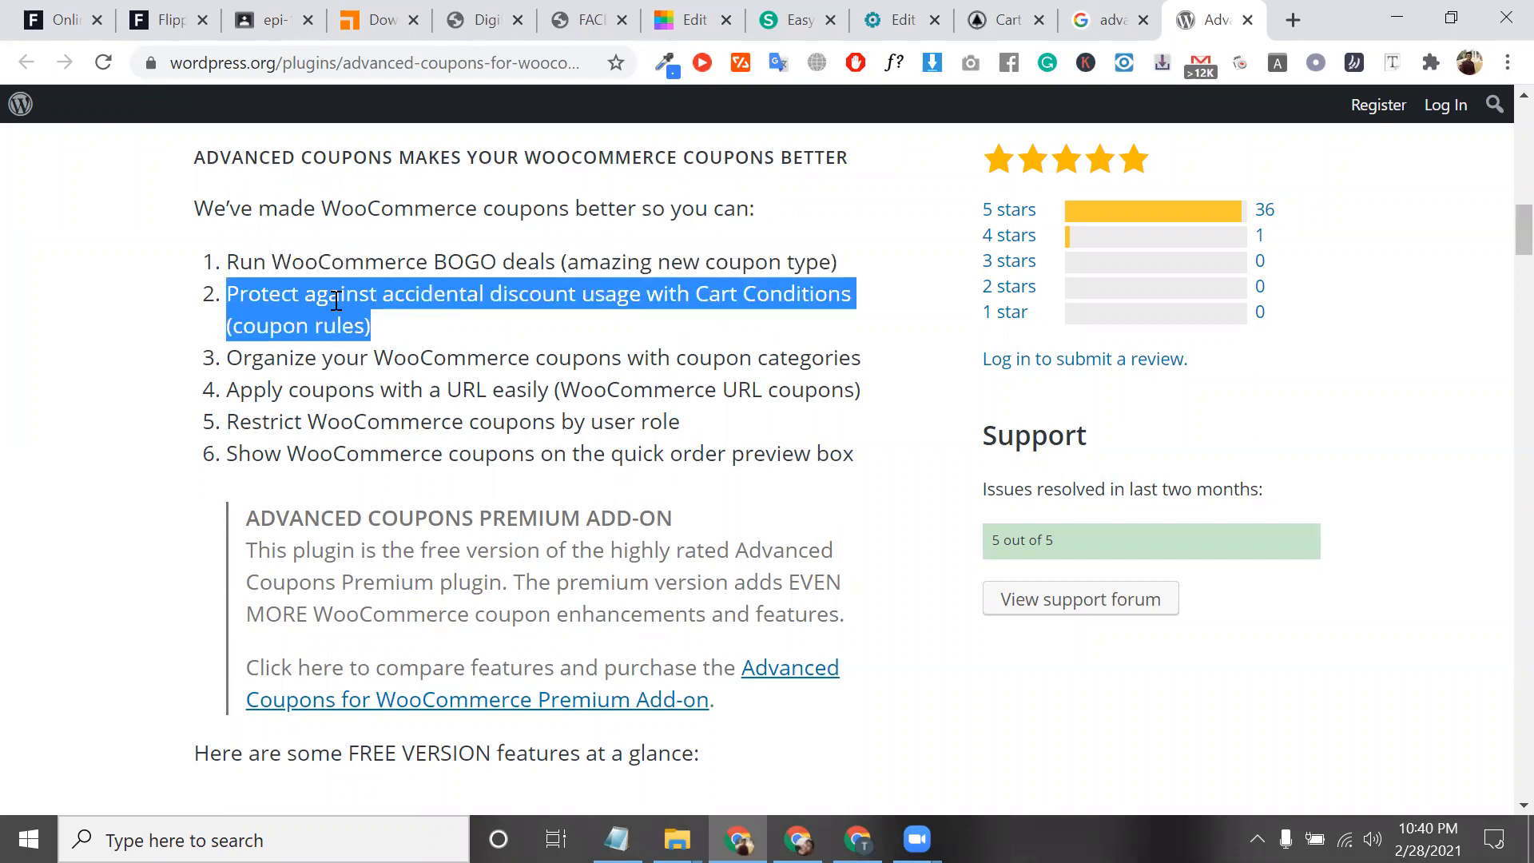
pyautogui.click(335, 300)
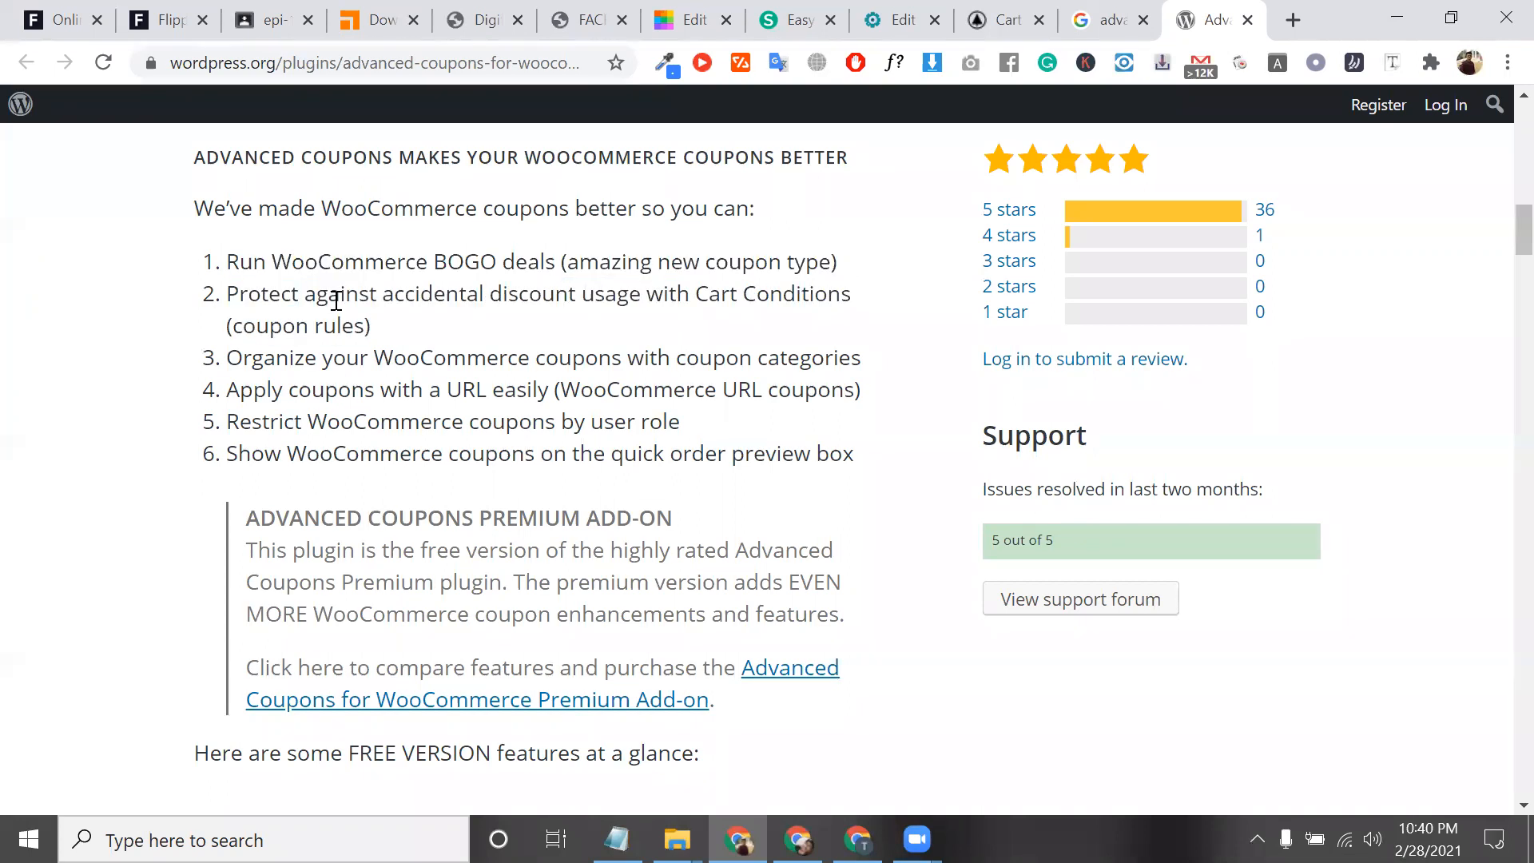
pyautogui.tripleClick(335, 299)
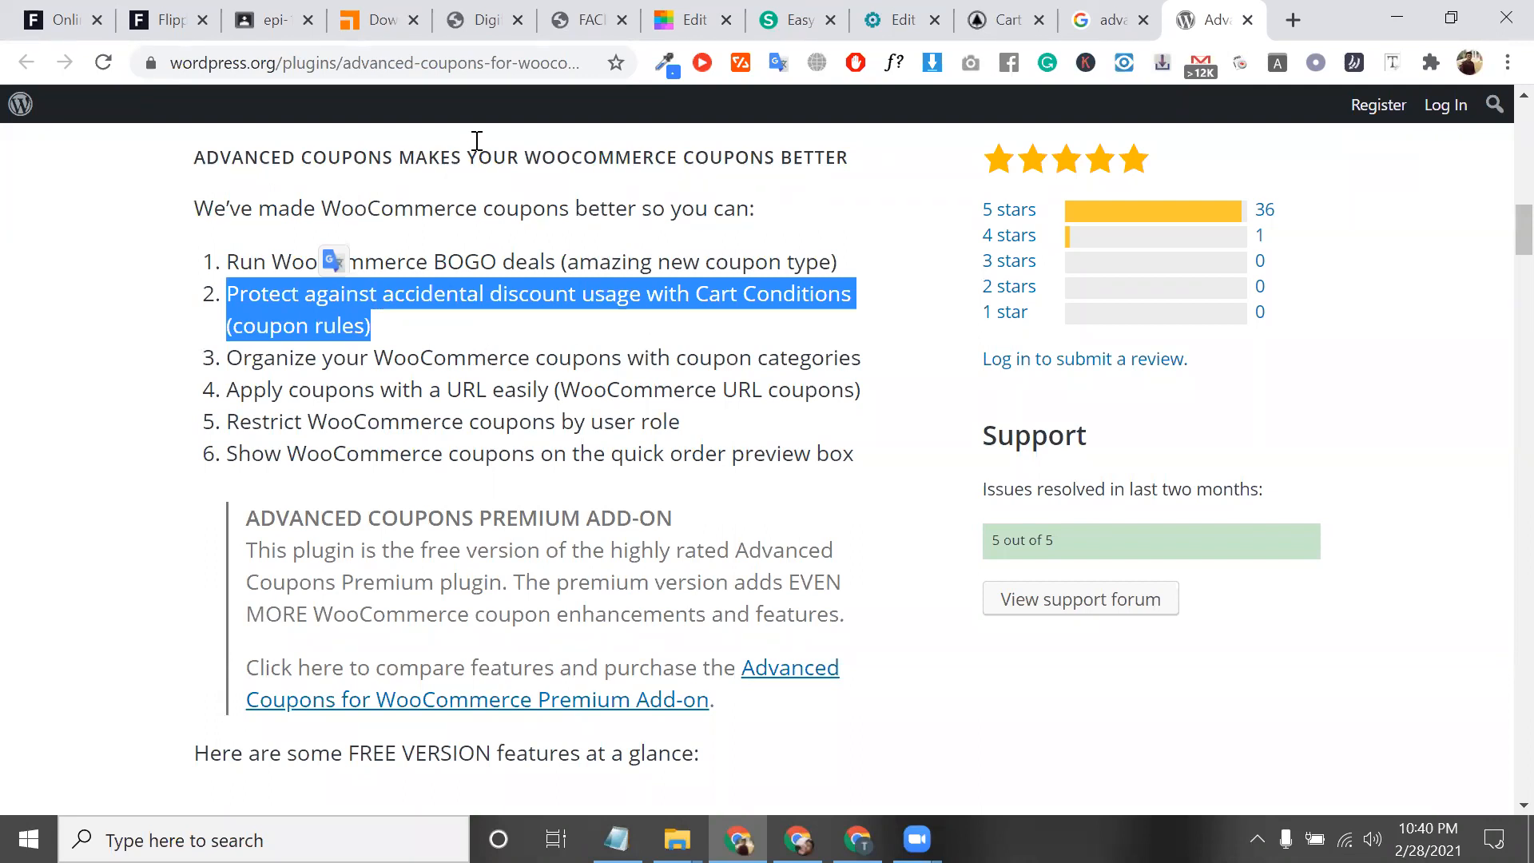
# Step: Copy the plugin page's address into the untitled Notepad note below the existing topics and return to the Chrome plugin page
pyautogui.click(440, 54)
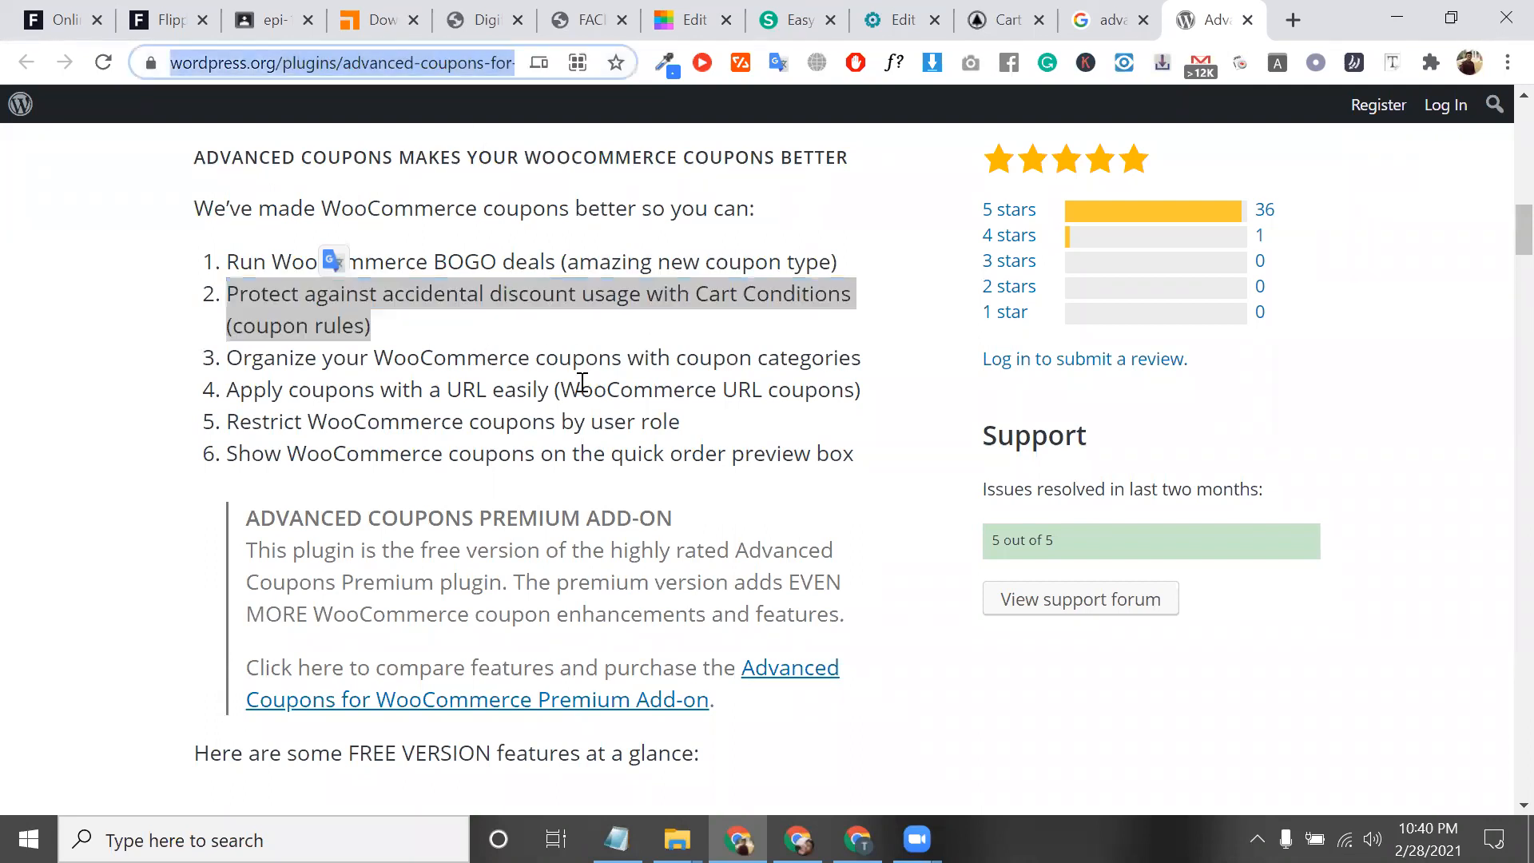
pyautogui.click(616, 839)
pyautogui.click(611, 450)
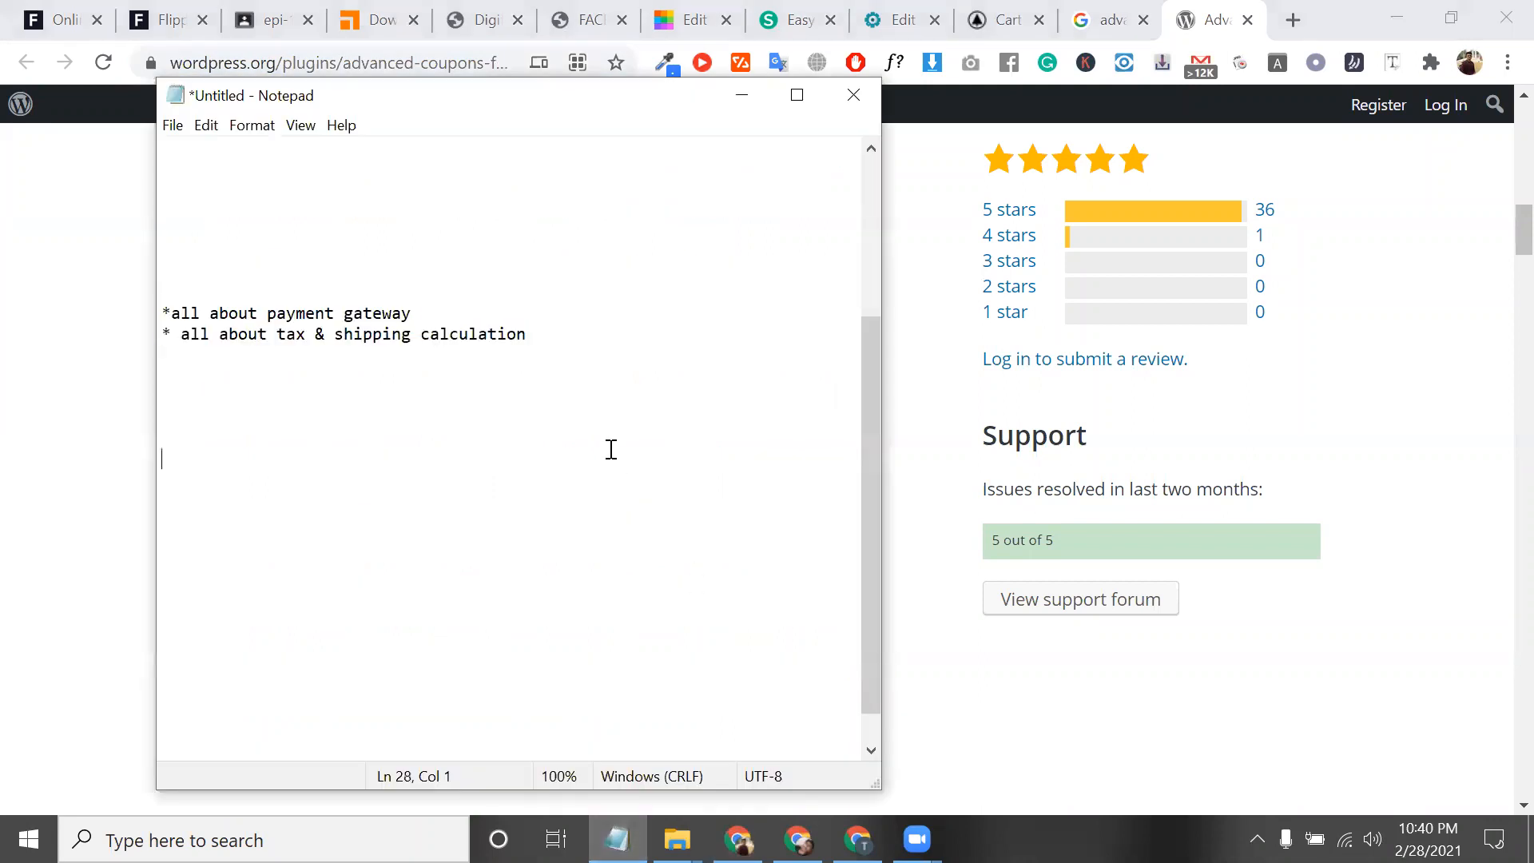
pyautogui.write('https://wordpress.org/plugins/advanced-coupons-for-woocommerce-free/')
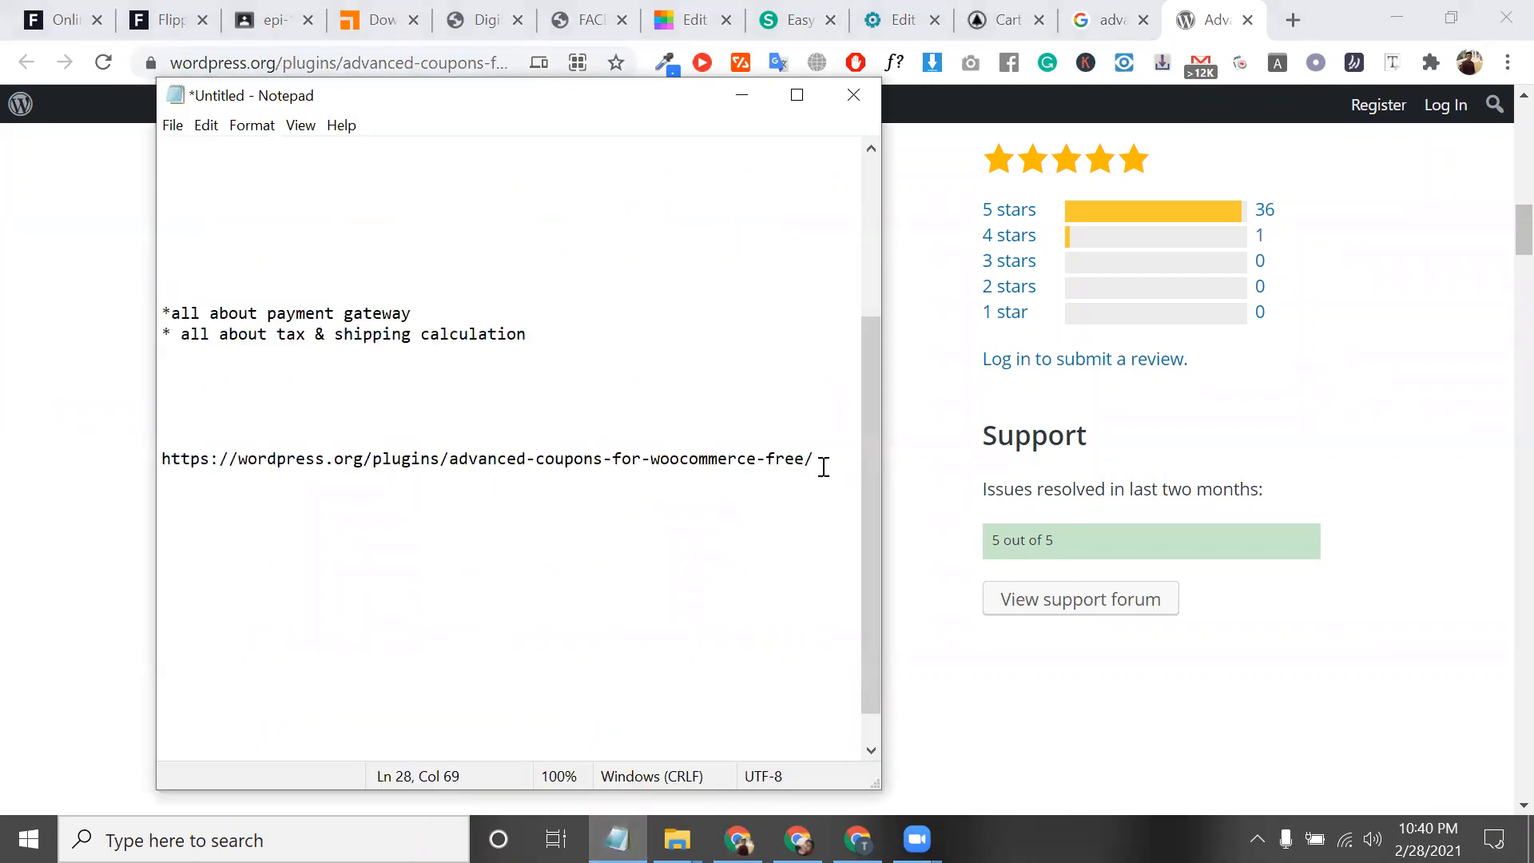
pyautogui.click(958, 262)
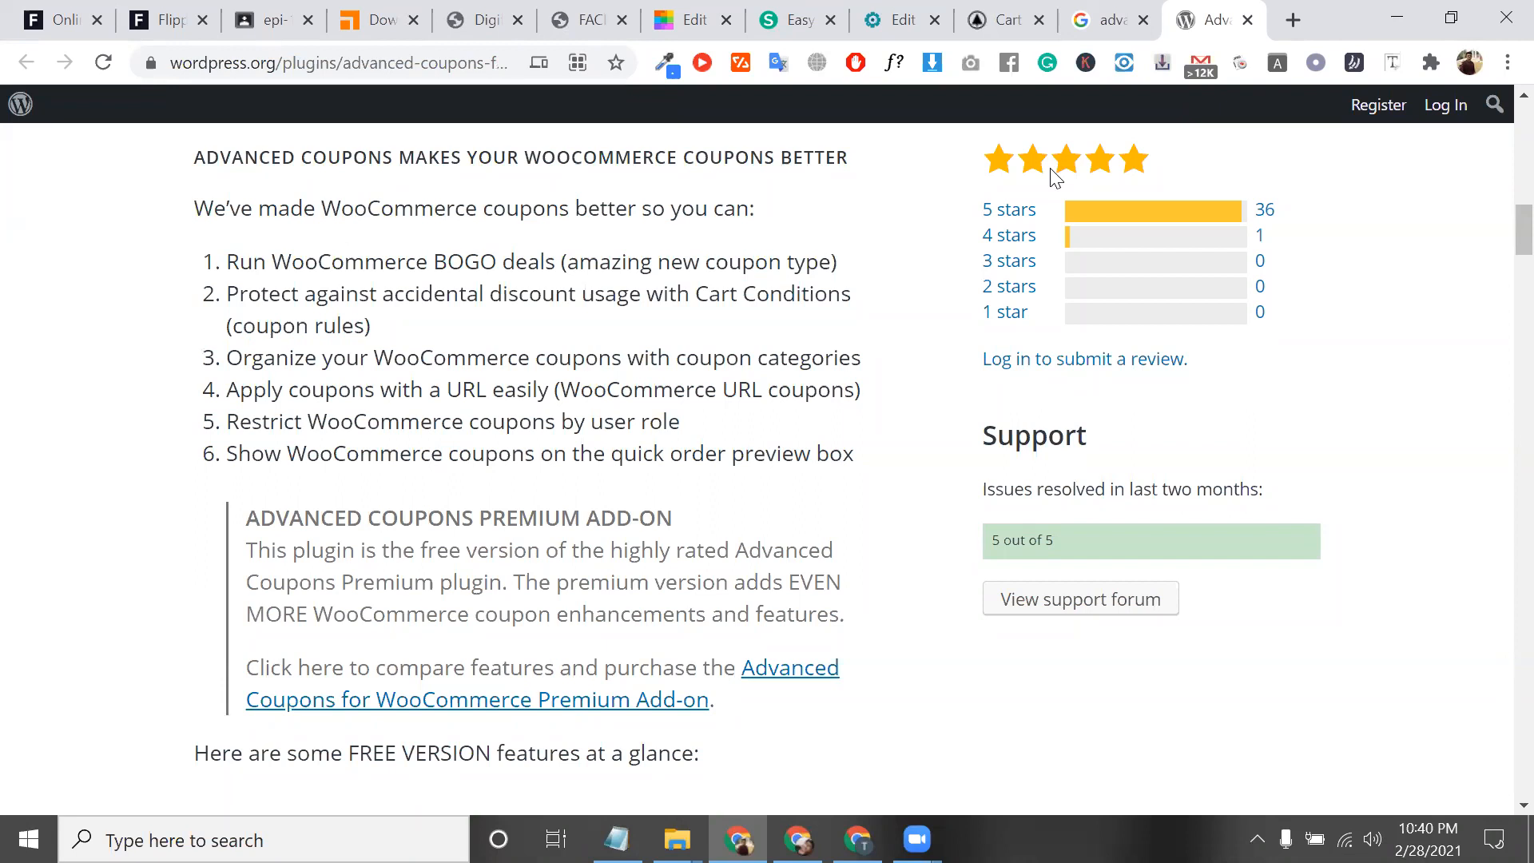
pyautogui.moveTo(969, 183); pyautogui.dragTo(802, 200)
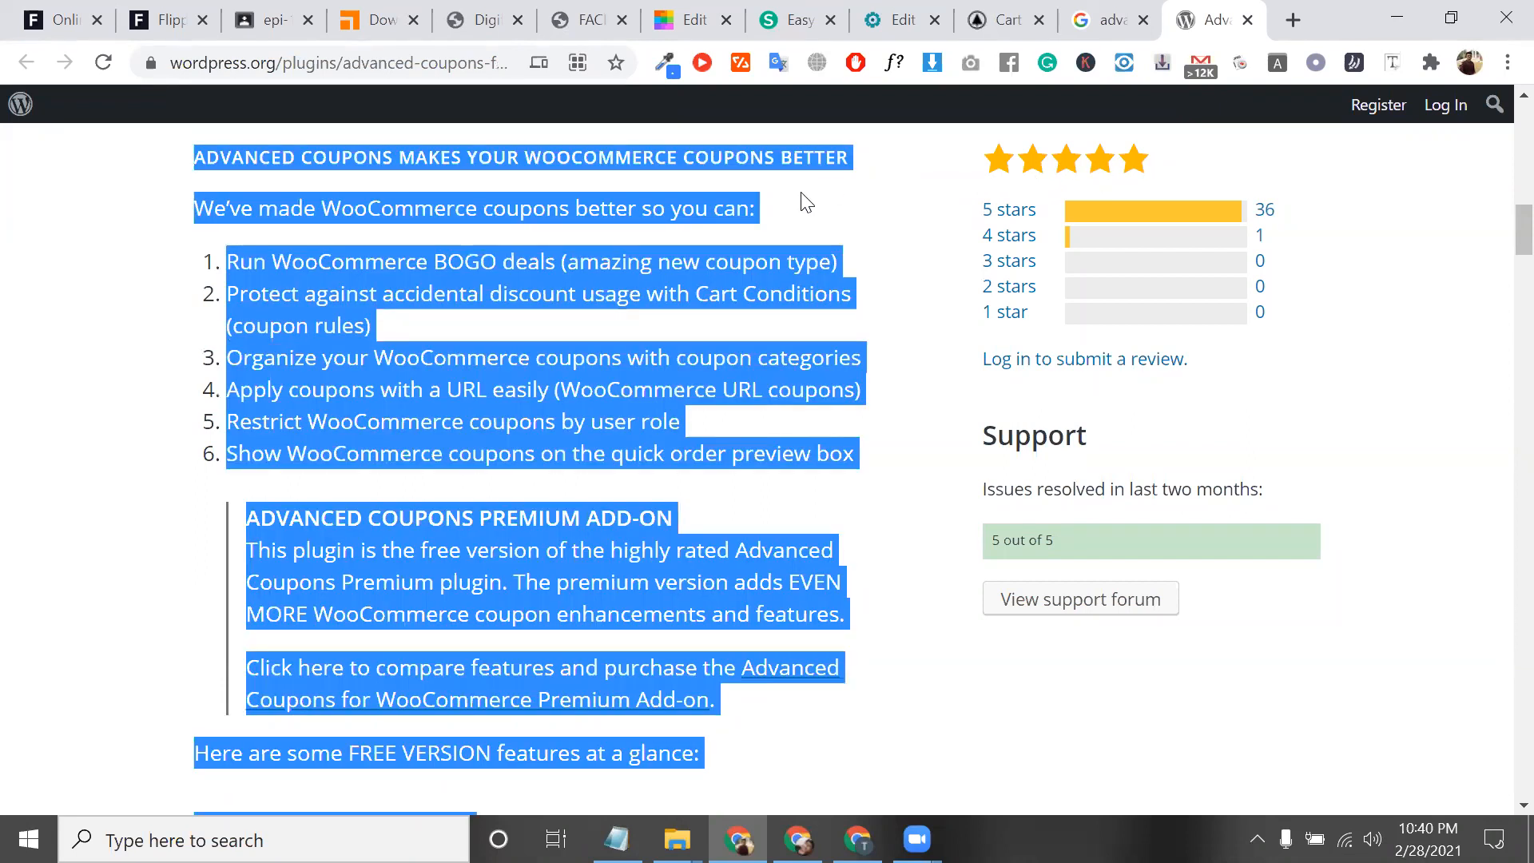
# Step: Review the plugin's feature list and Premium Add-on notes, including the Cart Conditions and coupon categories entries
pyautogui.tripleClick(750, 283)
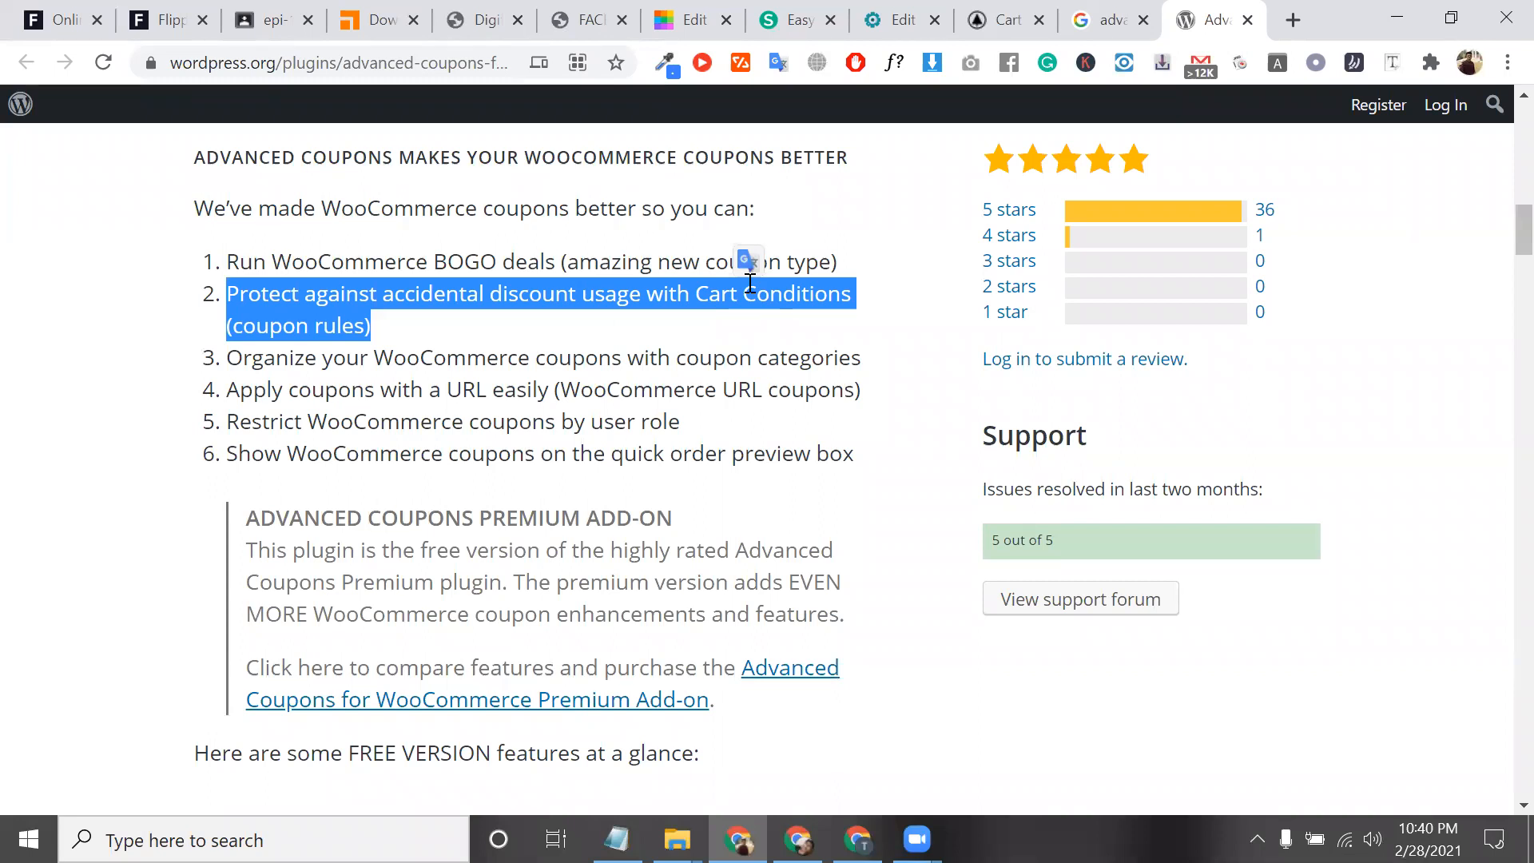
pyautogui.click(844, 367)
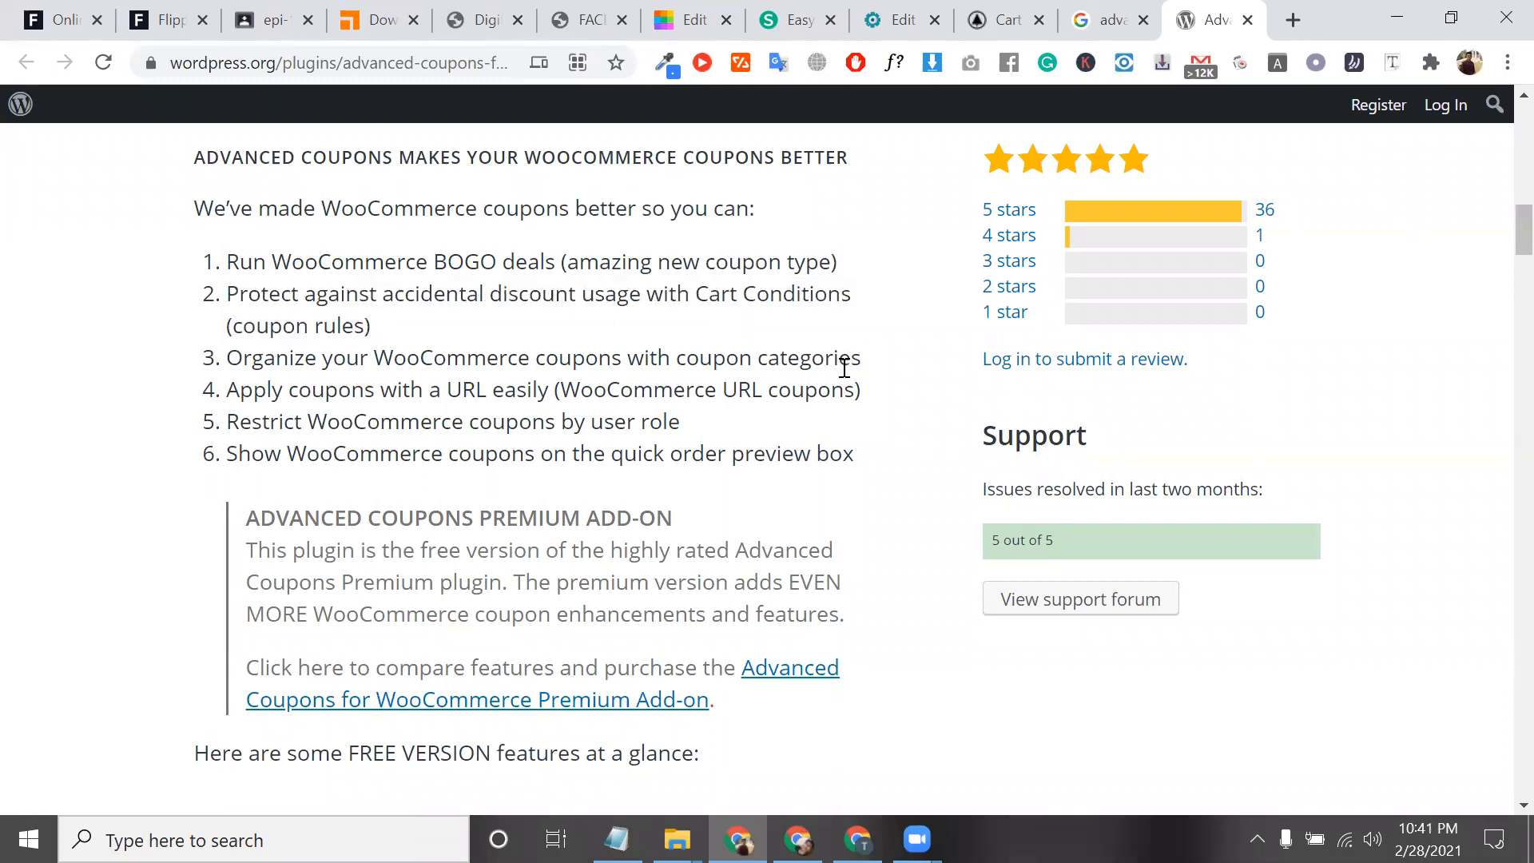
pyautogui.tripleClick(843, 366)
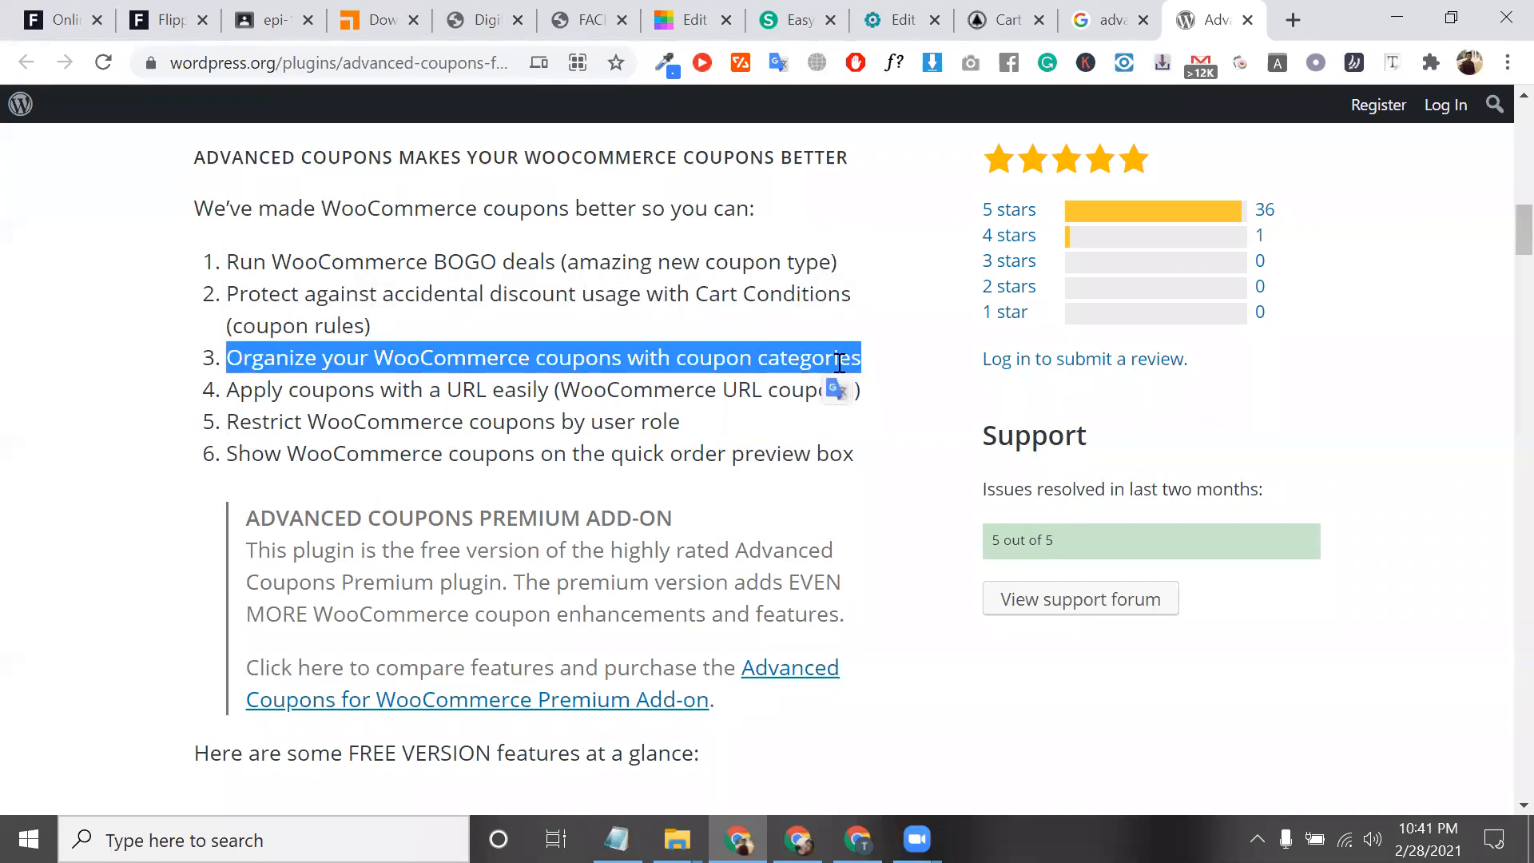
pyautogui.tripleClick(785, 357)
pyautogui.scroll(-4, 718, 332)
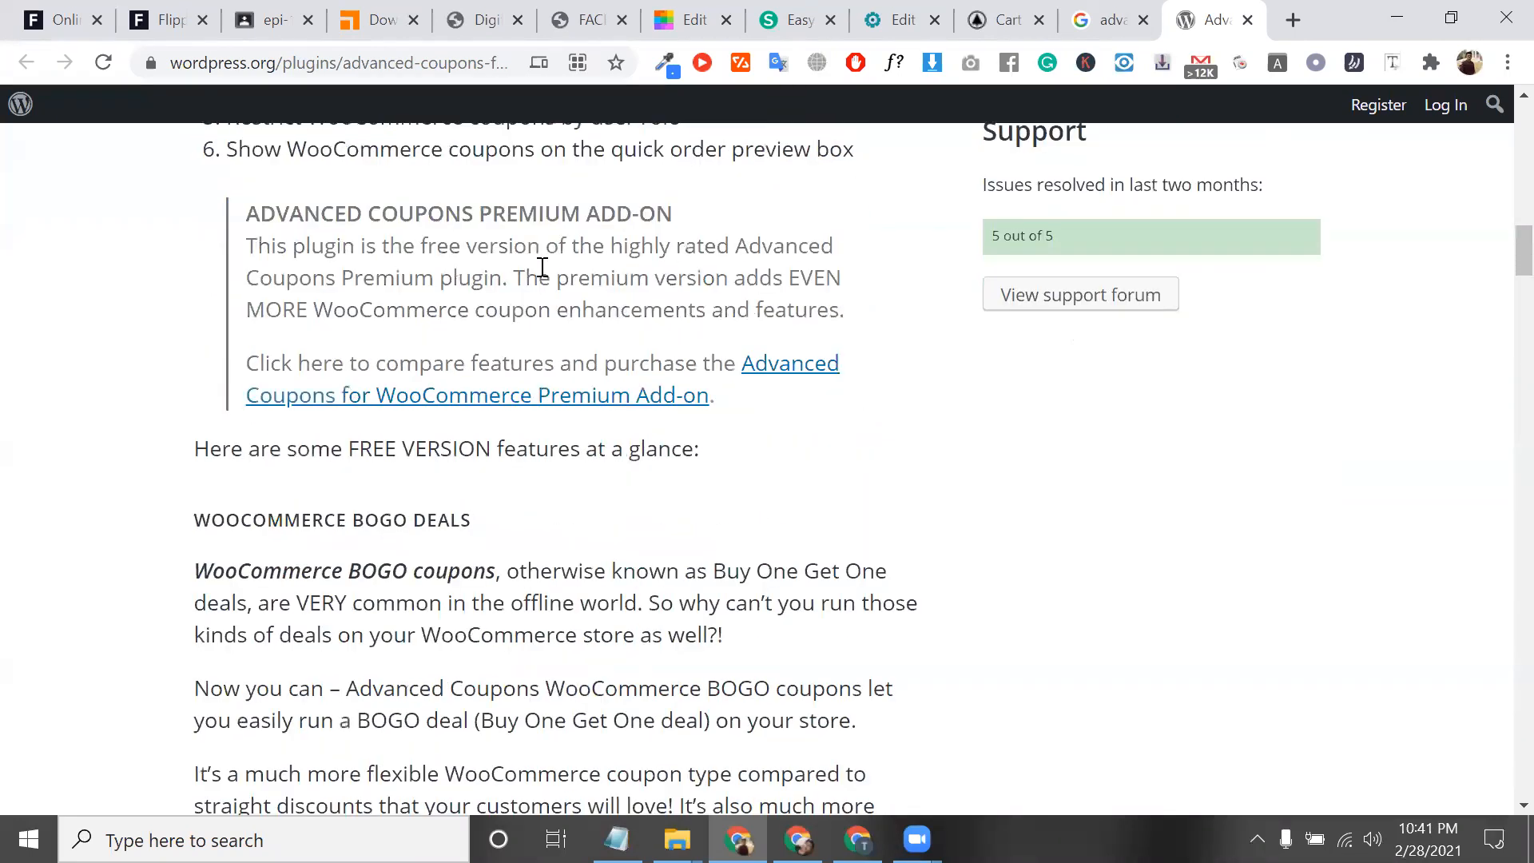
pyautogui.tripleClick(542, 266)
pyautogui.scroll(-2, 540, 266)
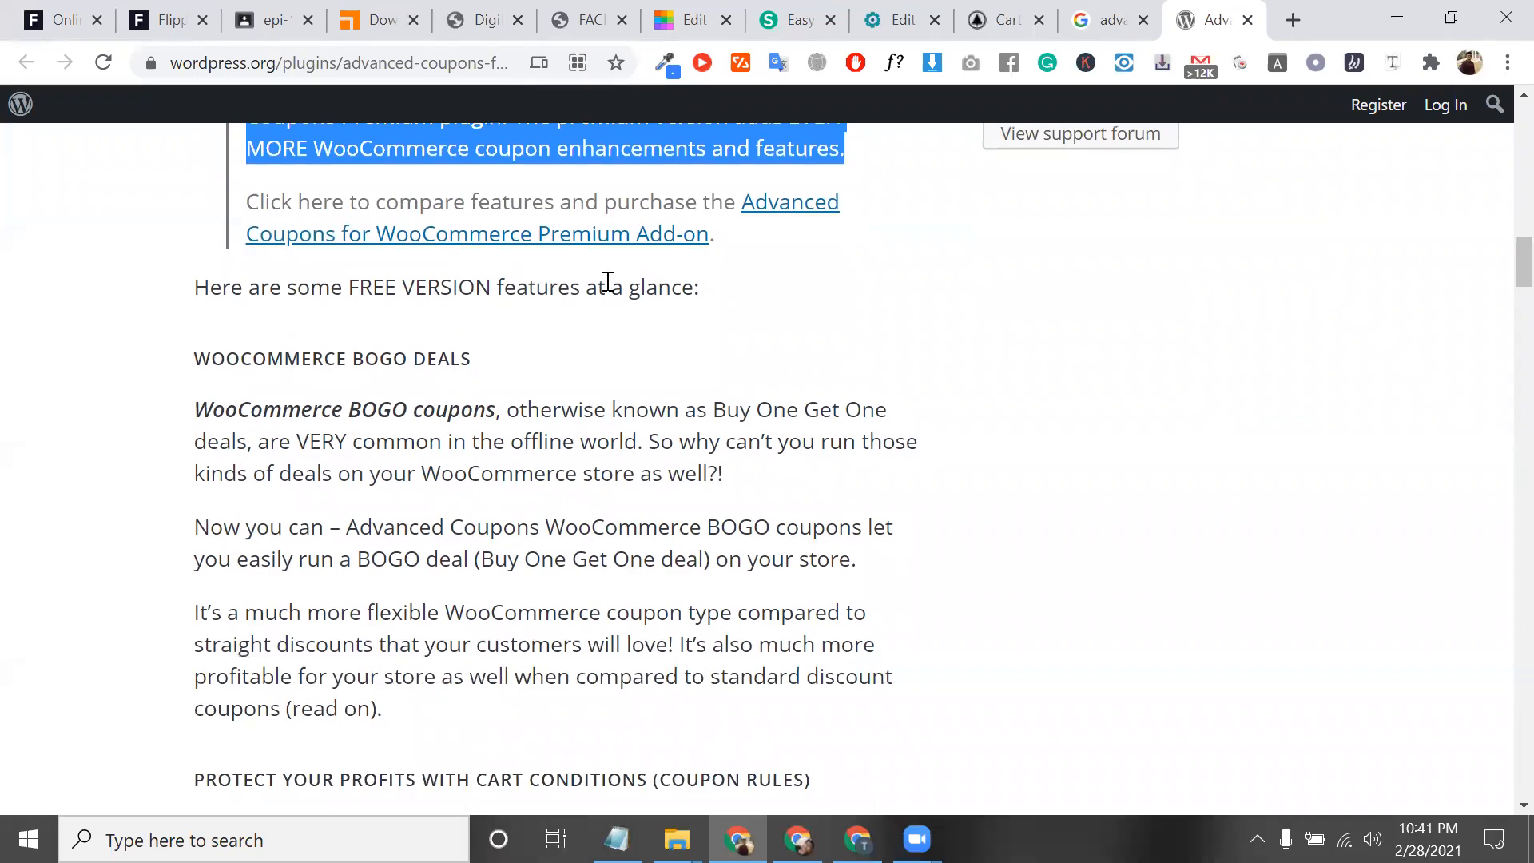
pyautogui.moveTo(700, 290); pyautogui.dragTo(215, 204)
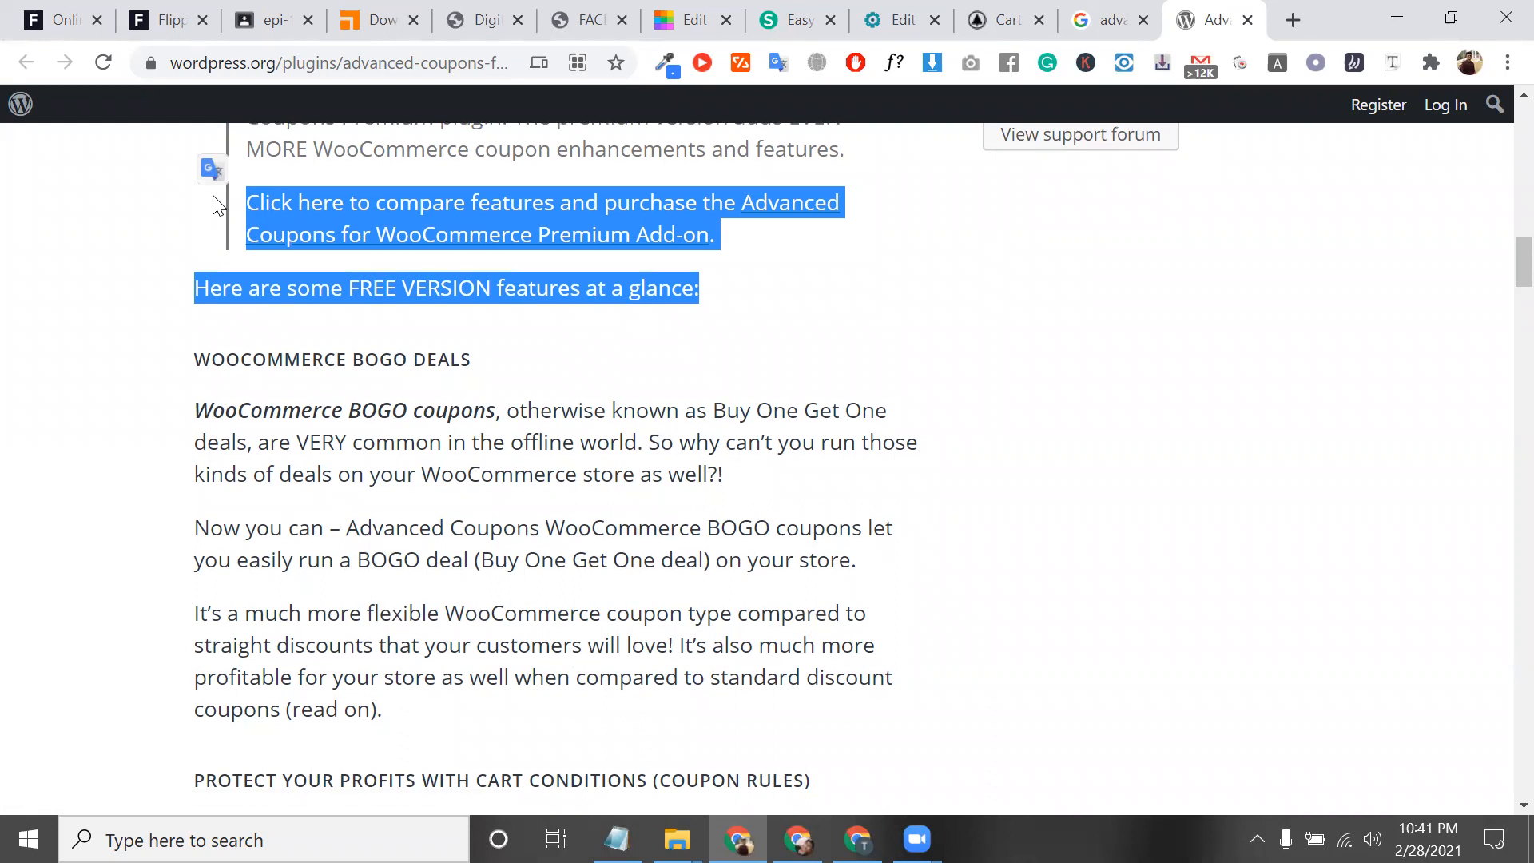
pyautogui.scroll(5, 588, 387)
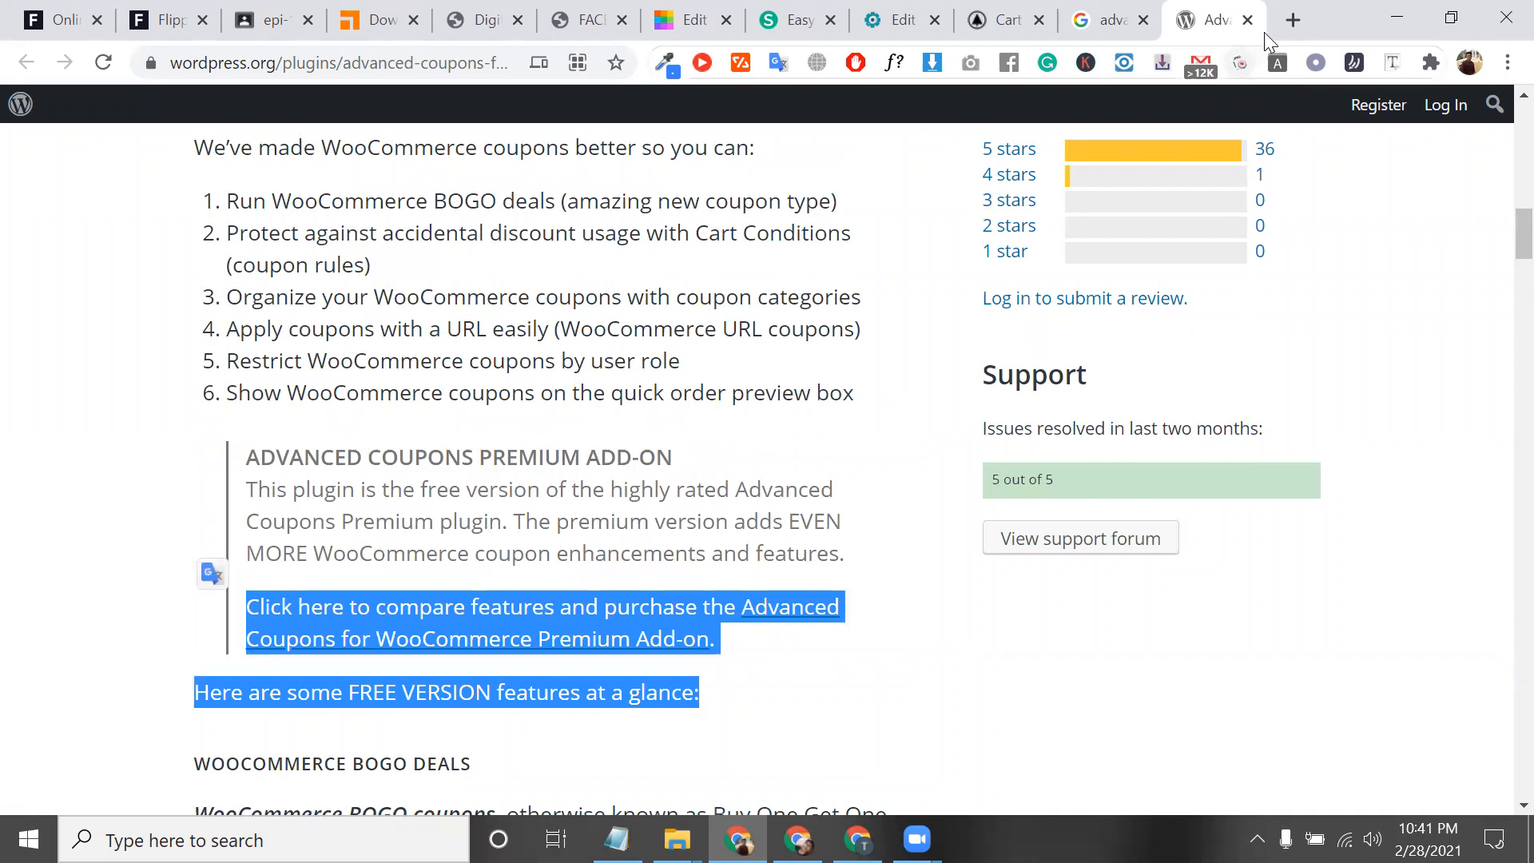
# Step: In the untitled Notepad note, prefix the plugin address with "try this:"
pyautogui.click(617, 839)
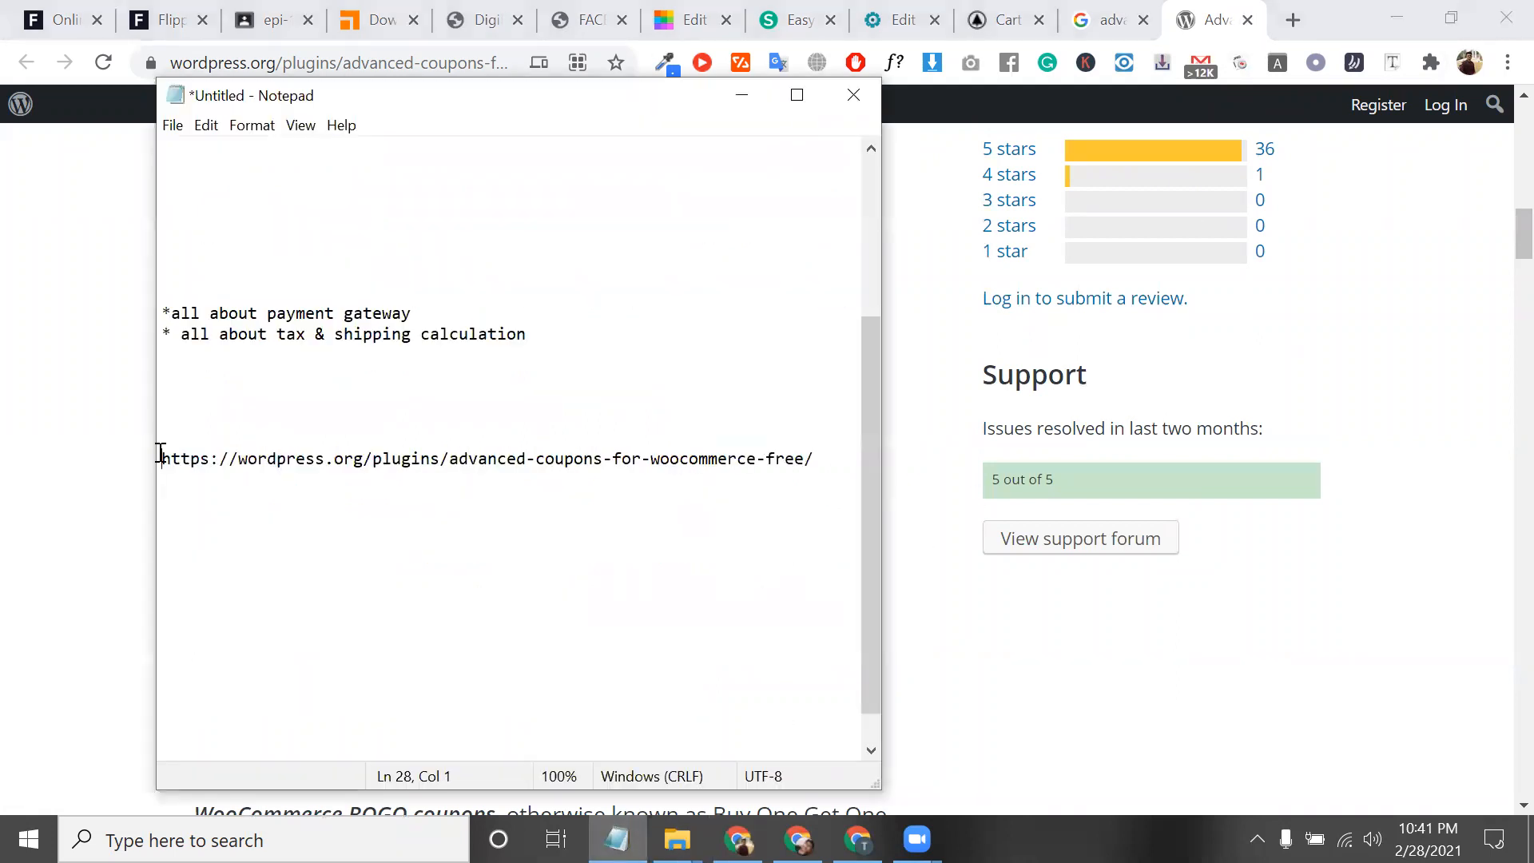
pyautogui.write('try this')
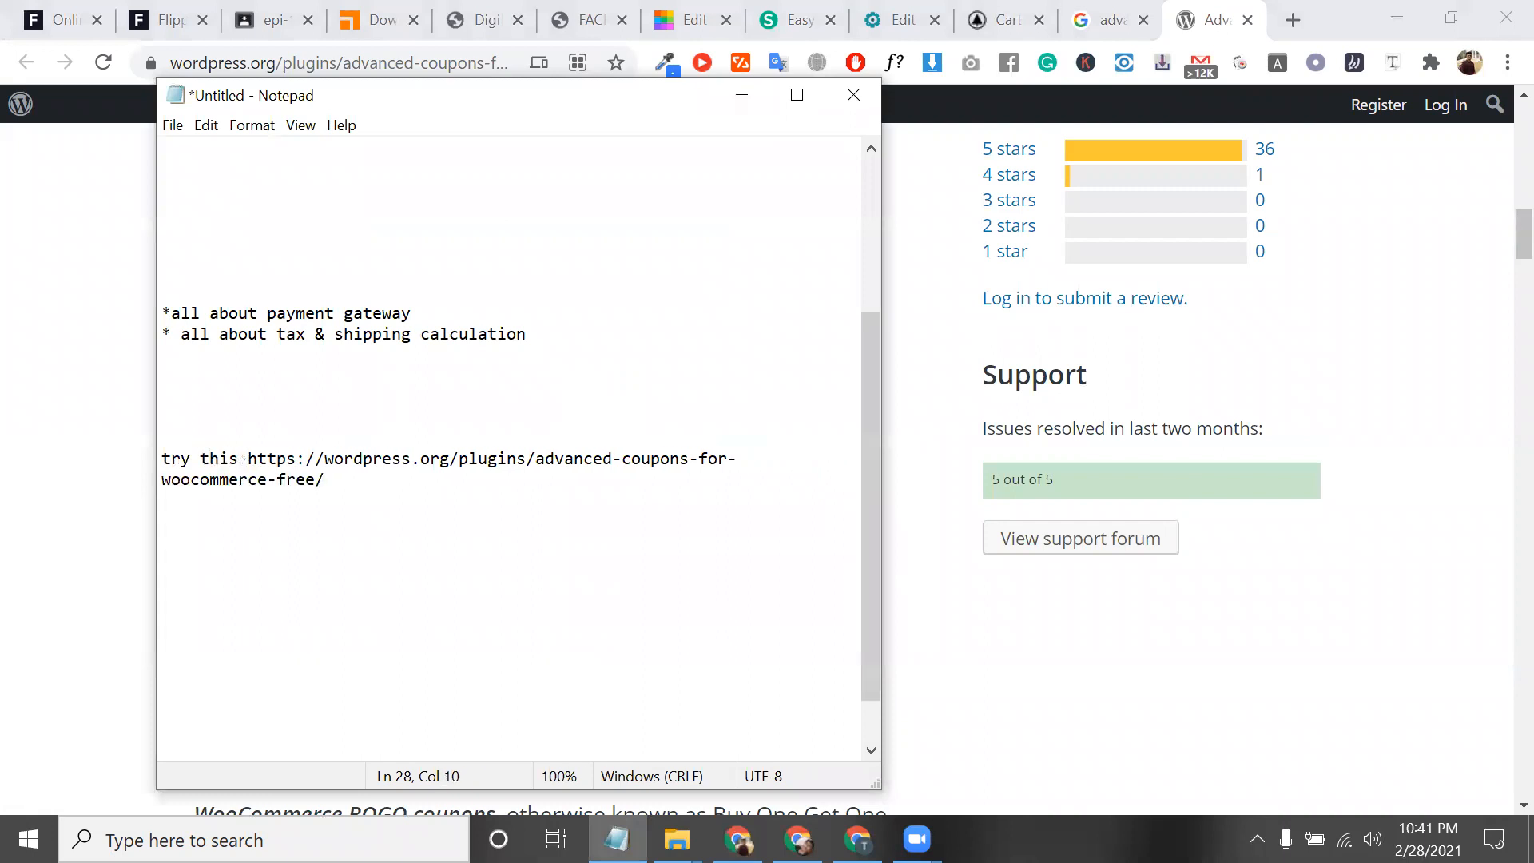
pyautogui.press('BackSpace')
pyautogui.write(':')
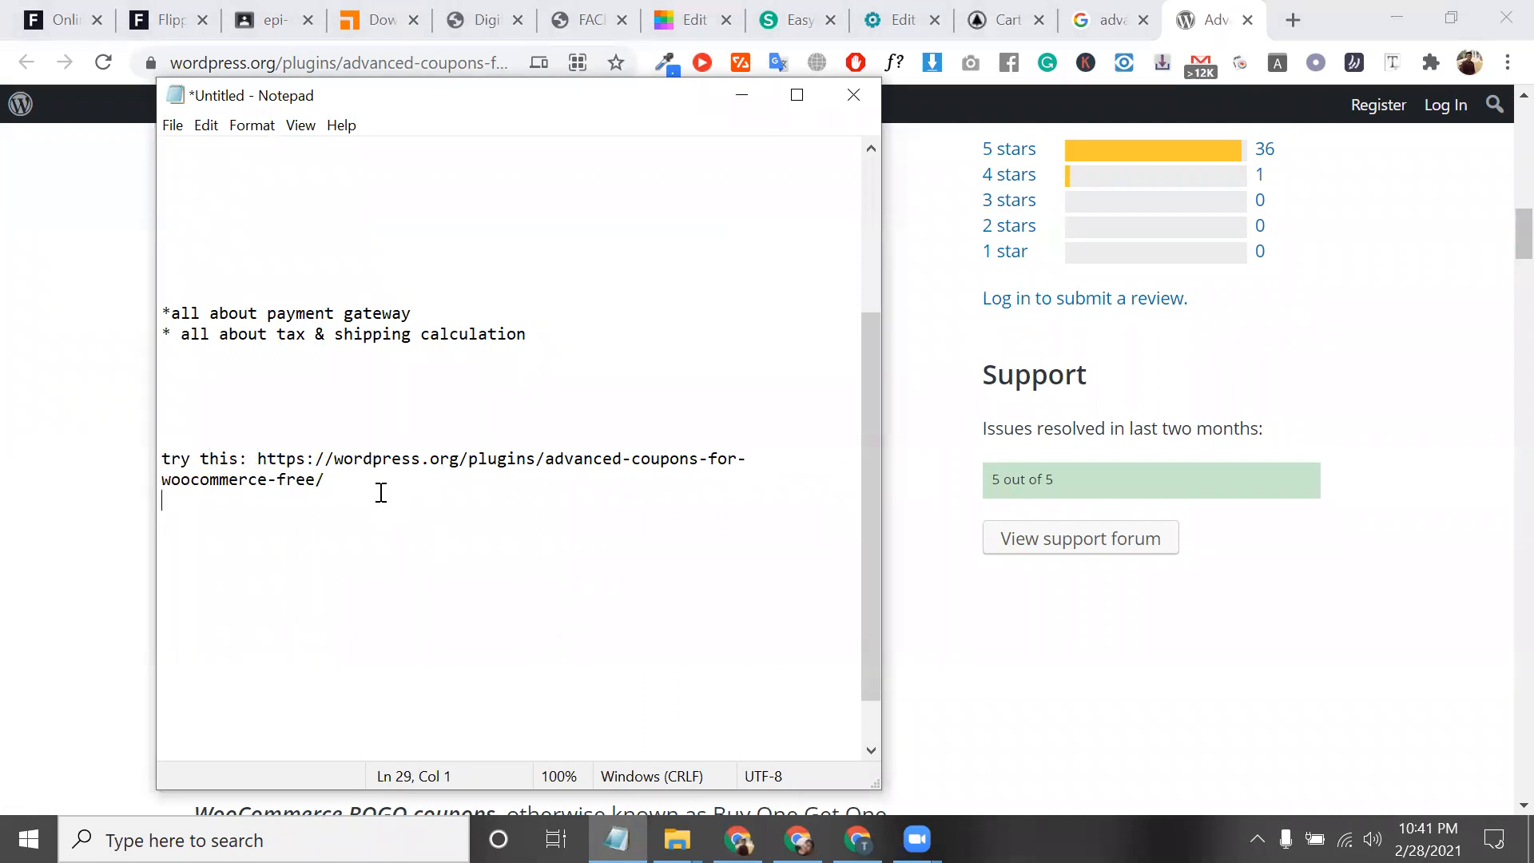
pyautogui.moveTo(323, 479); pyautogui.dragTo(366, 472)
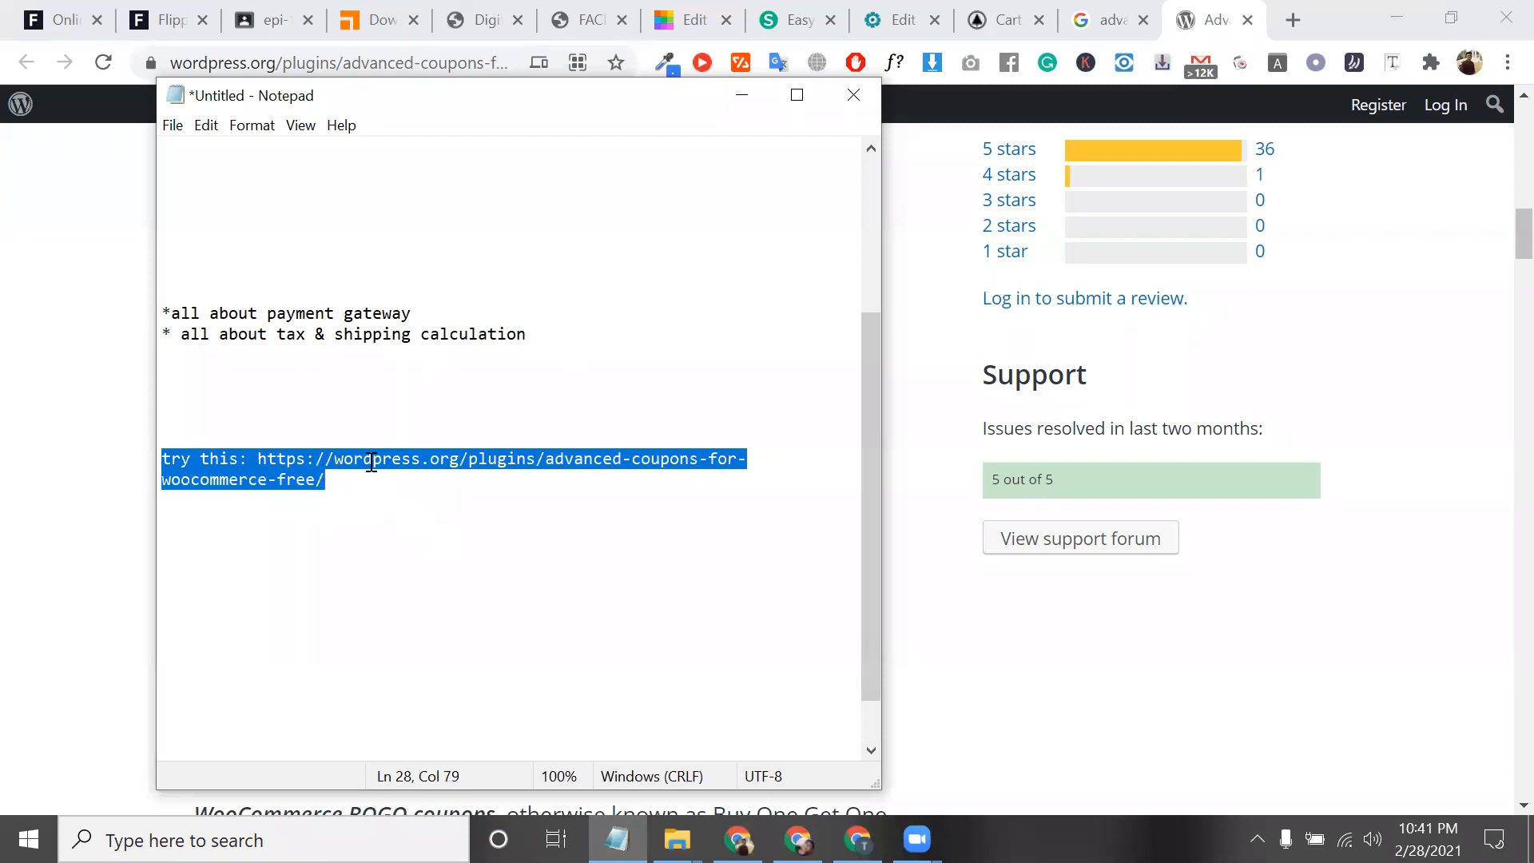
pyautogui.click(371, 463)
pyautogui.moveTo(322, 482); pyautogui.dragTo(144, 469)
pyautogui.click(346, 498)
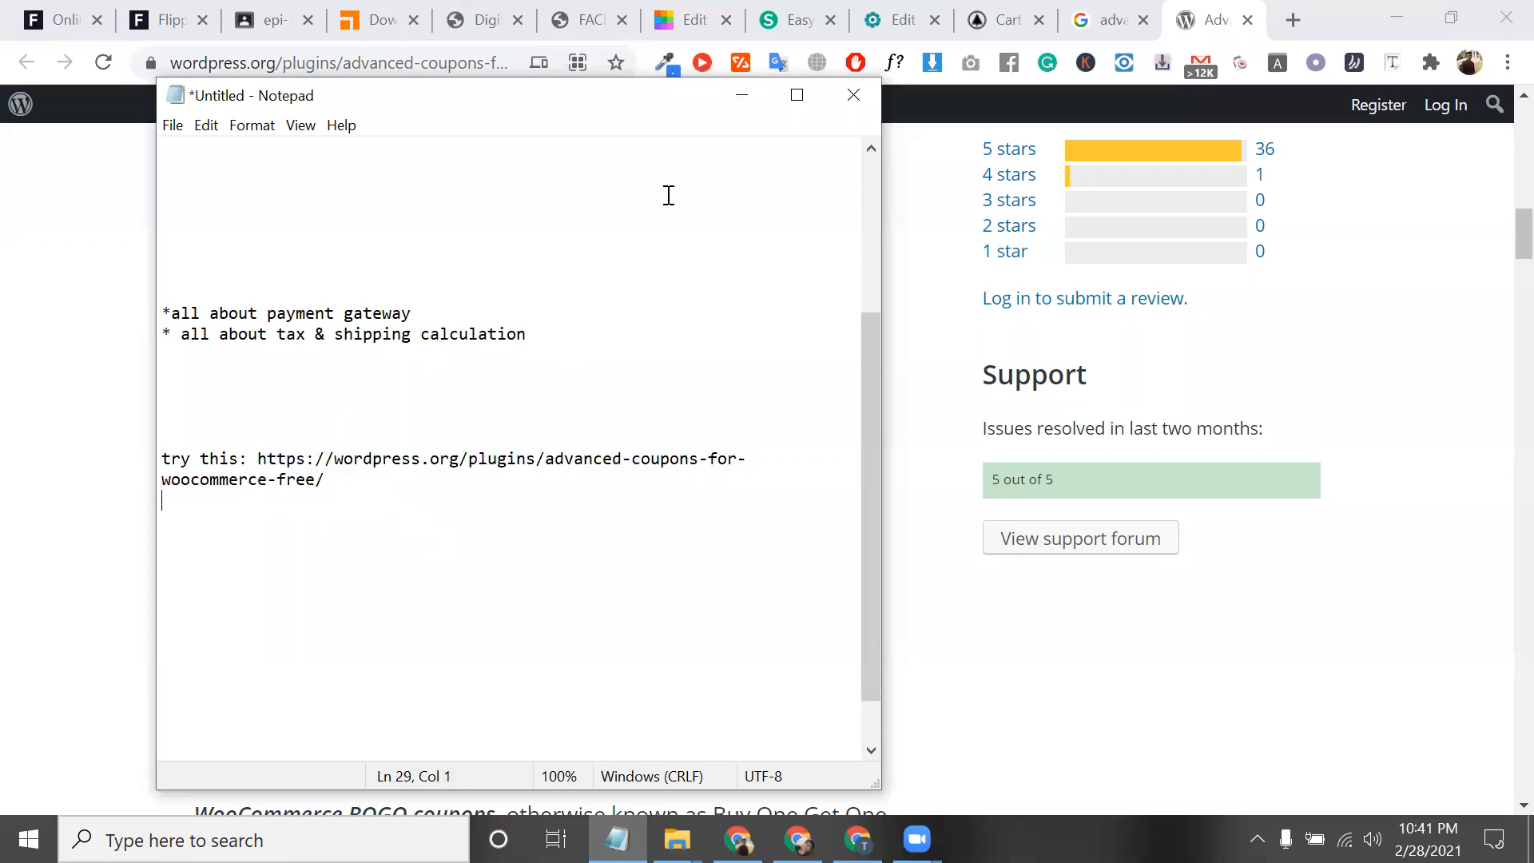
# Step: Return to Chrome, close the Google search tab and switch to the Edit coupon tab
pyautogui.click(1169, 20)
pyautogui.click(1141, 18)
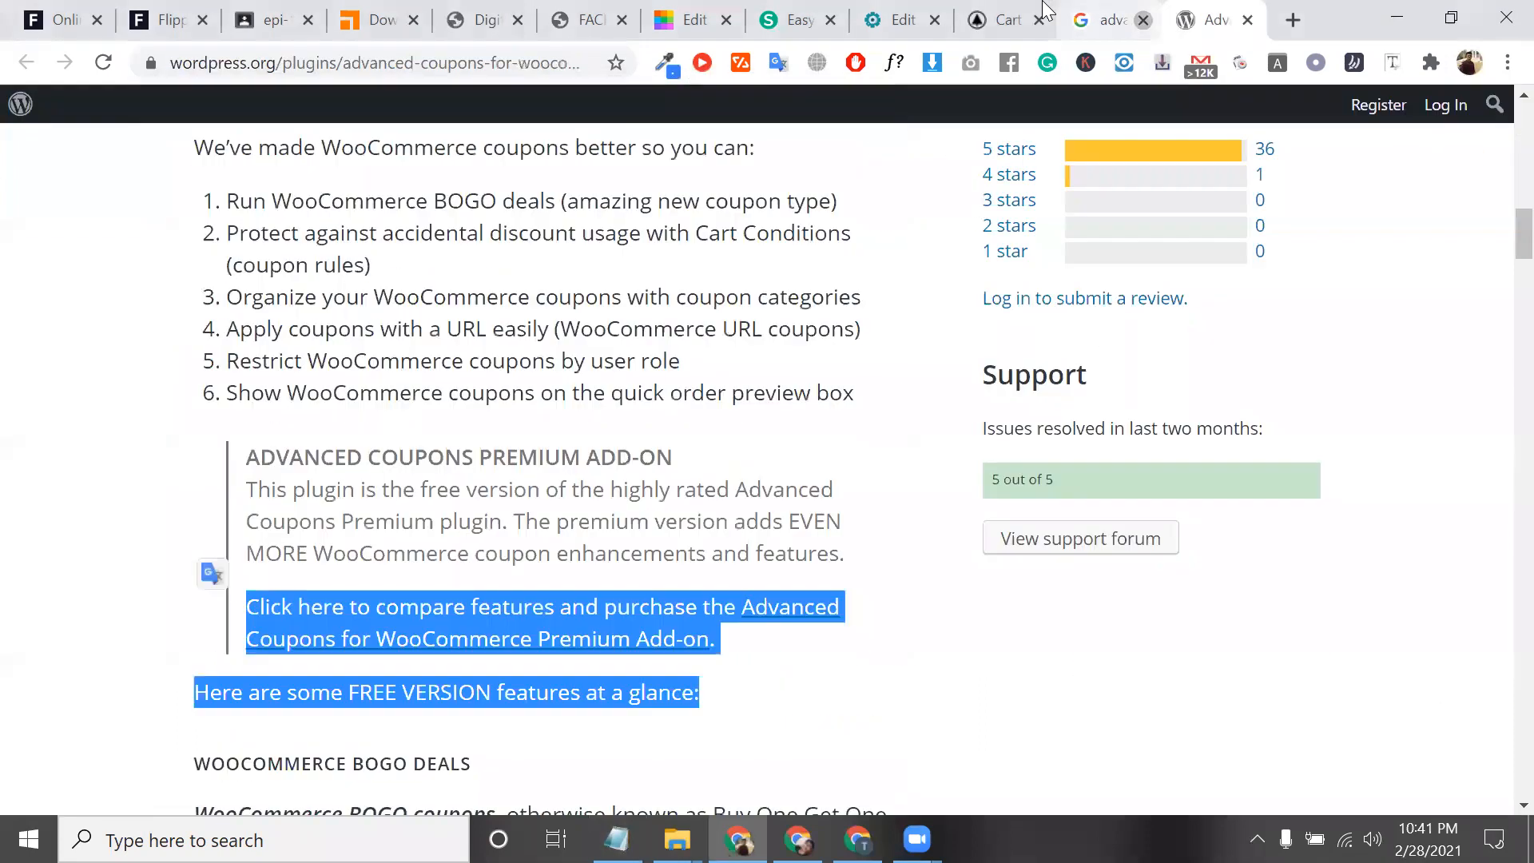
pyautogui.click(1042, 5)
pyautogui.scroll(5, 1001, 163)
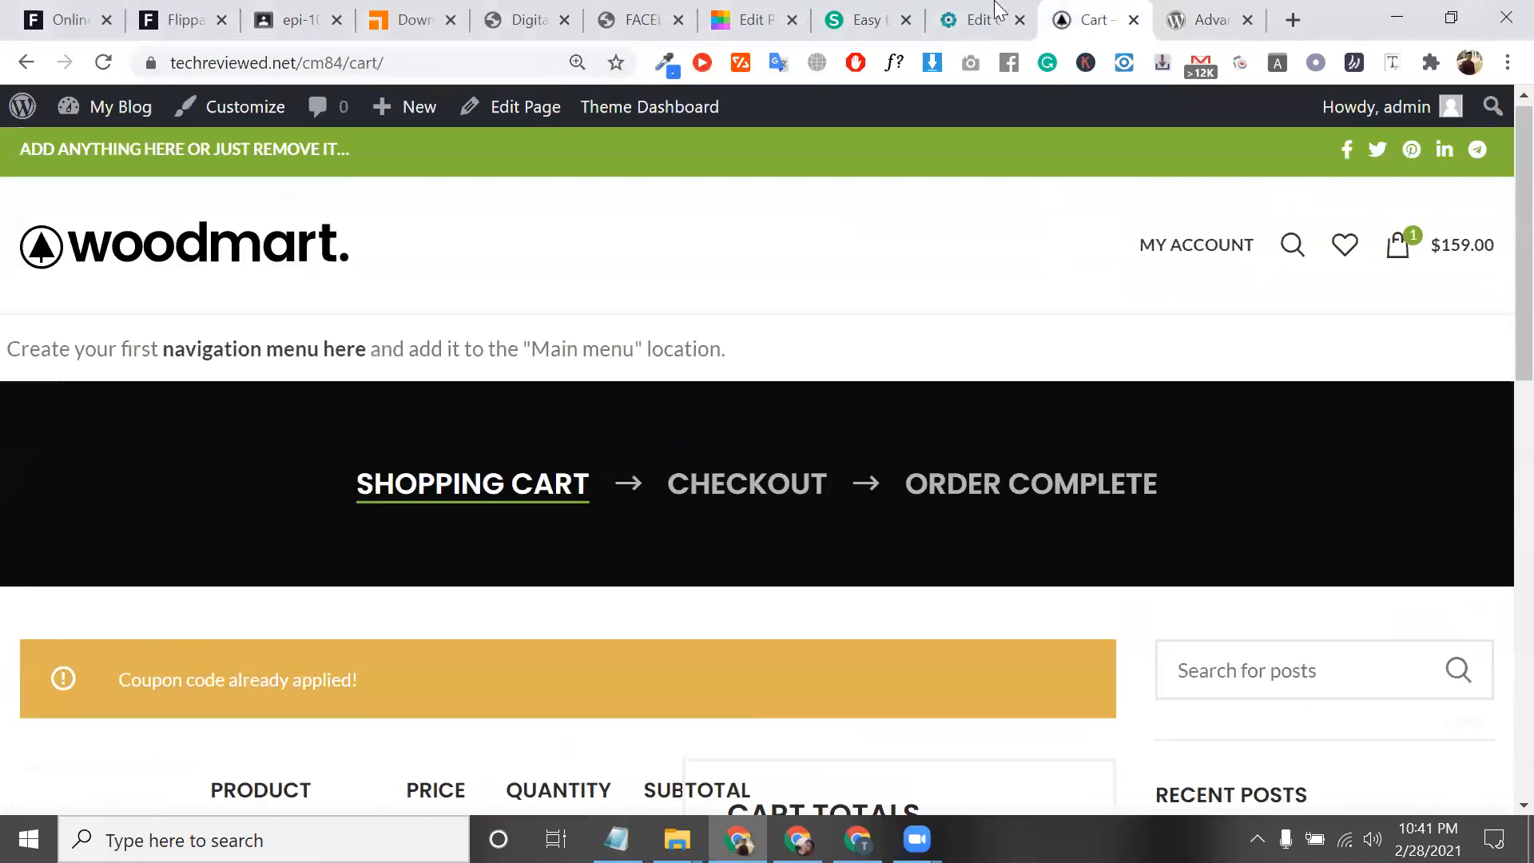
pyautogui.click(984, 14)
# Step: Open the WooCommerce Reports page from the store's admin area
pyautogui.scroll(-2, 743, 476)
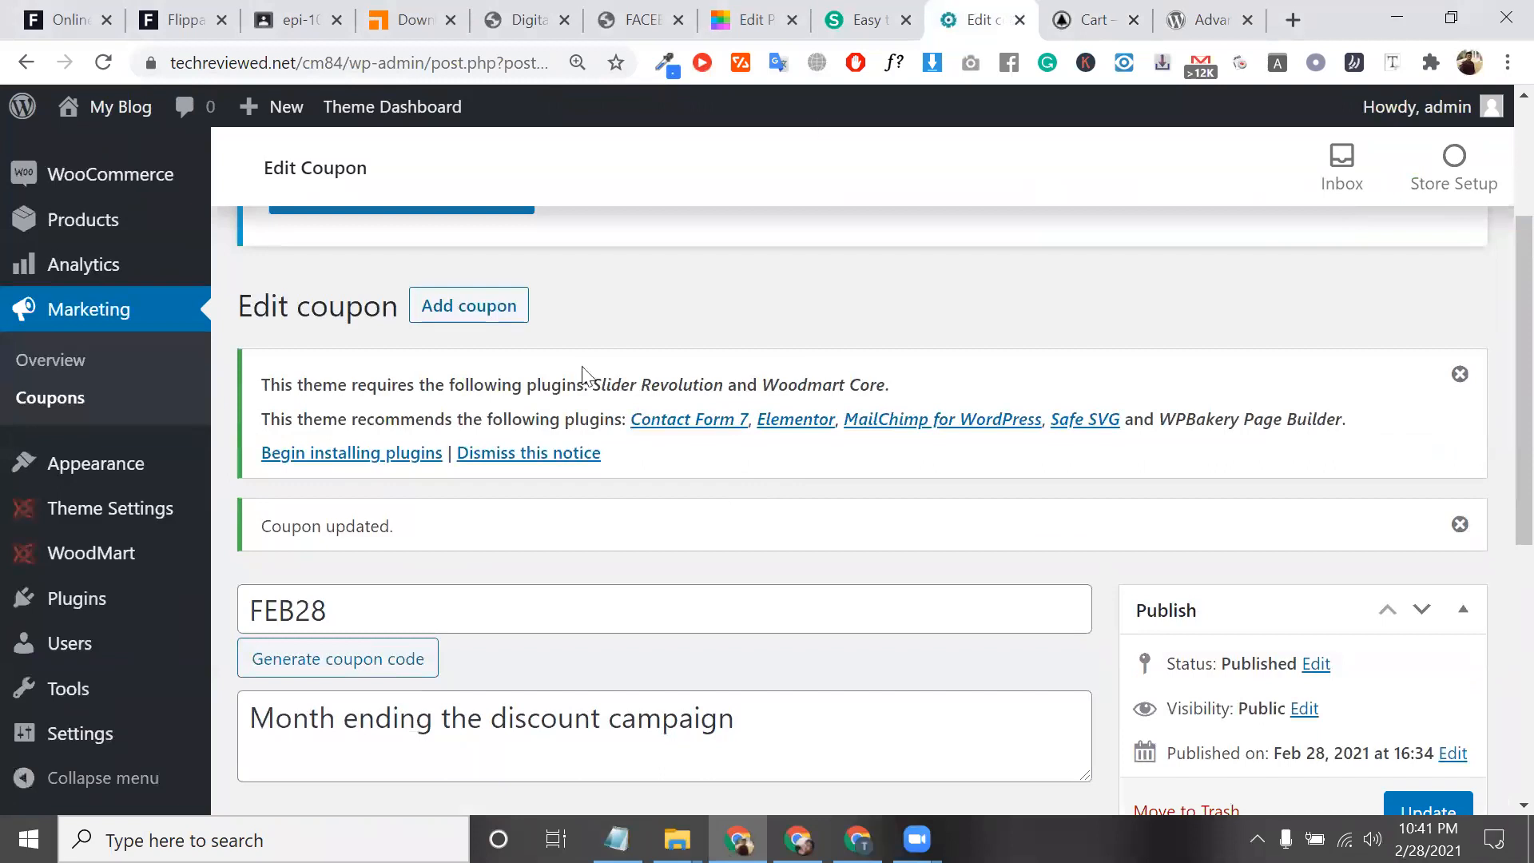
pyautogui.scroll(-1, 325, 513)
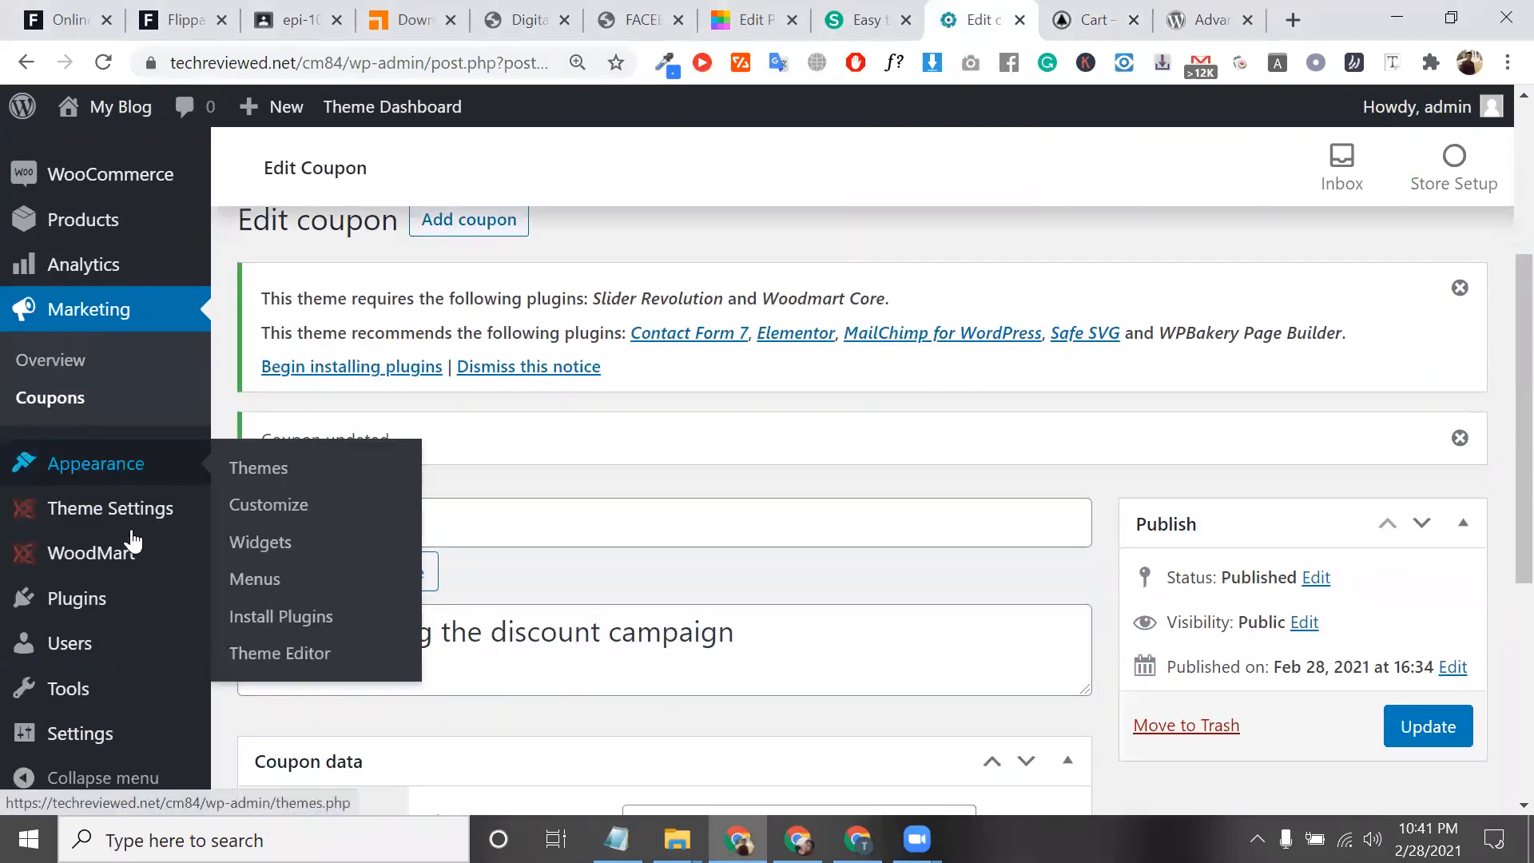
pyautogui.moveTo(152, 566)
pyautogui.scroll(2, 119, 519)
pyautogui.moveTo(96, 435)
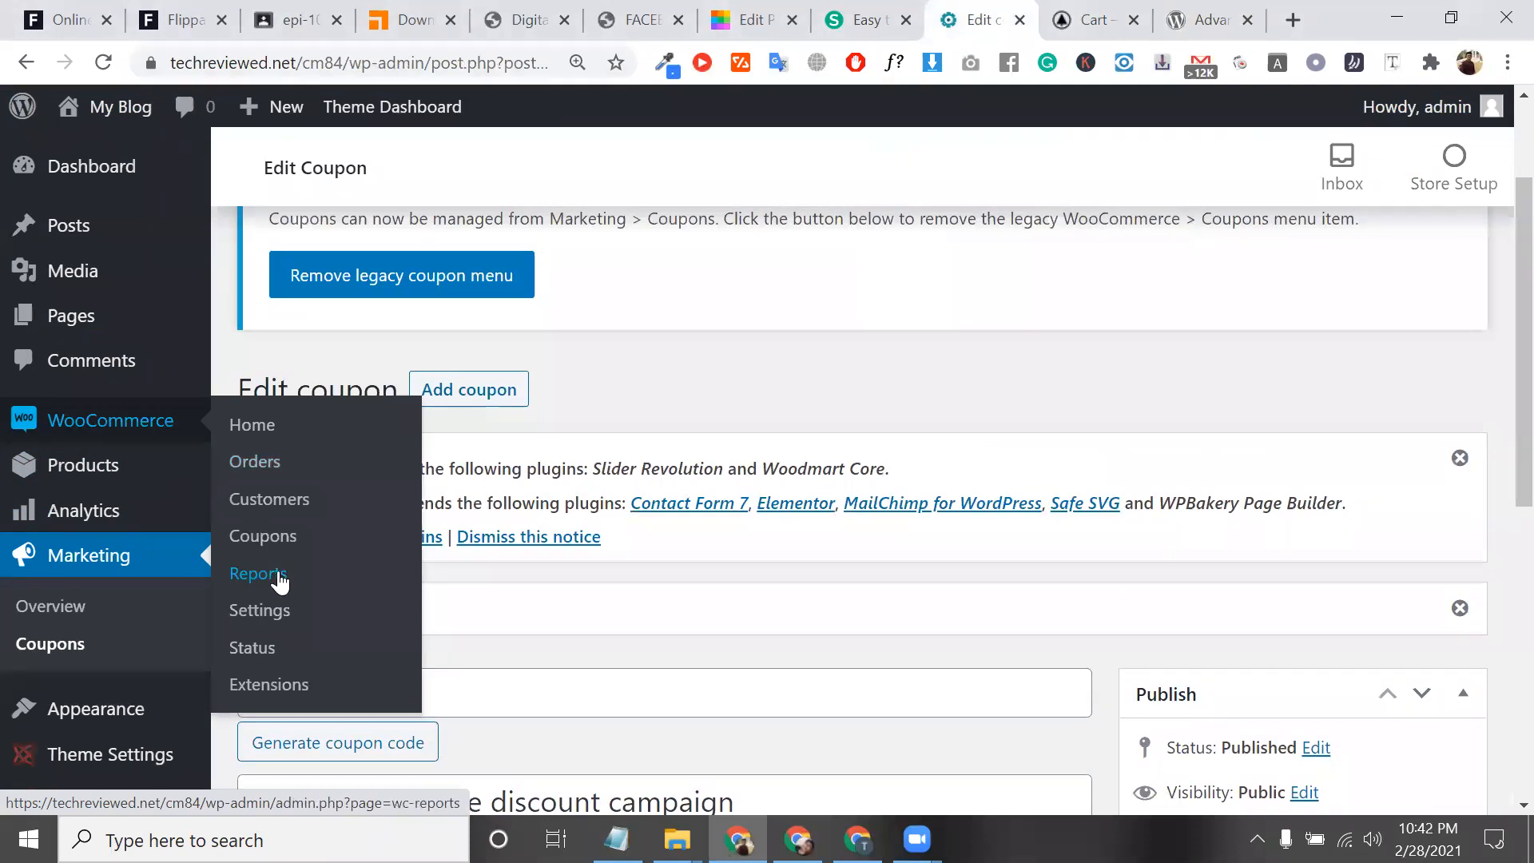
pyautogui.click(279, 581)
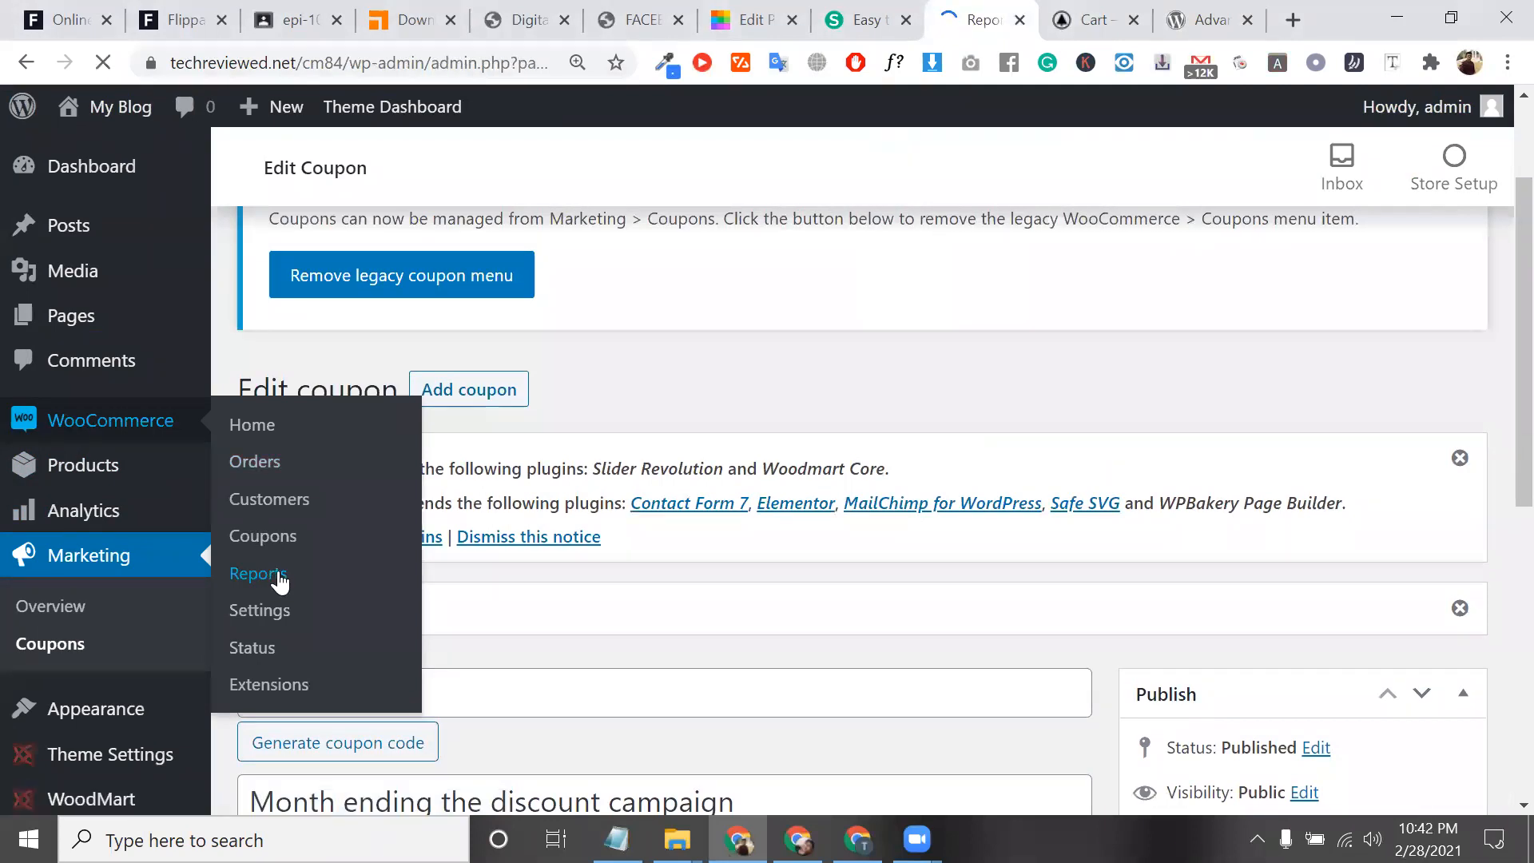
# Step: Examine the last 7 days' sales report figures for gross and net sales, orders, refunds, shipping charges and coupons used
pyautogui.scroll(-2, 279, 579)
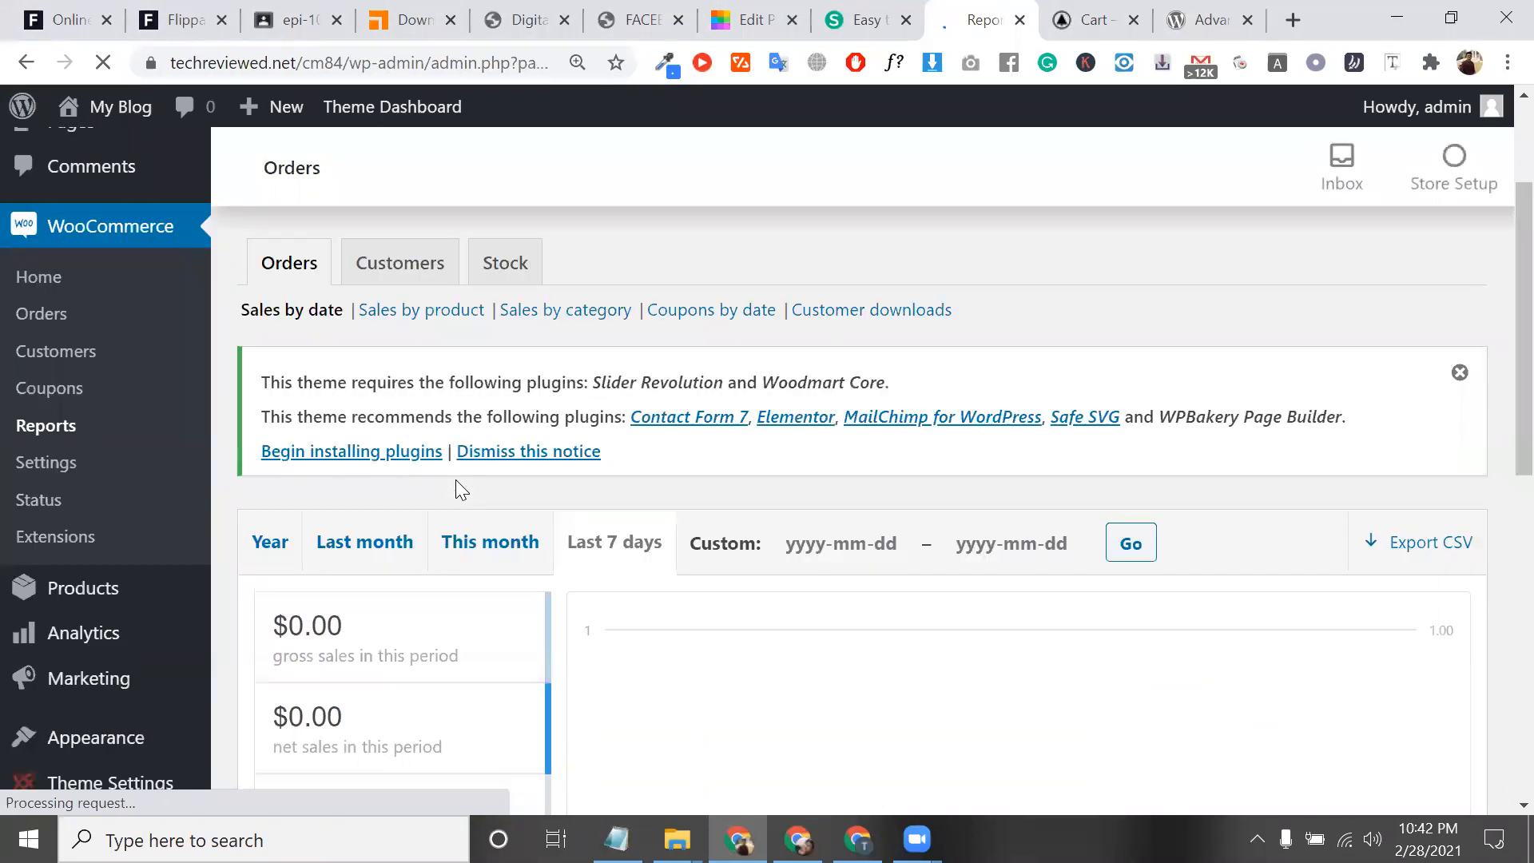
pyautogui.scroll(-5, 582, 507)
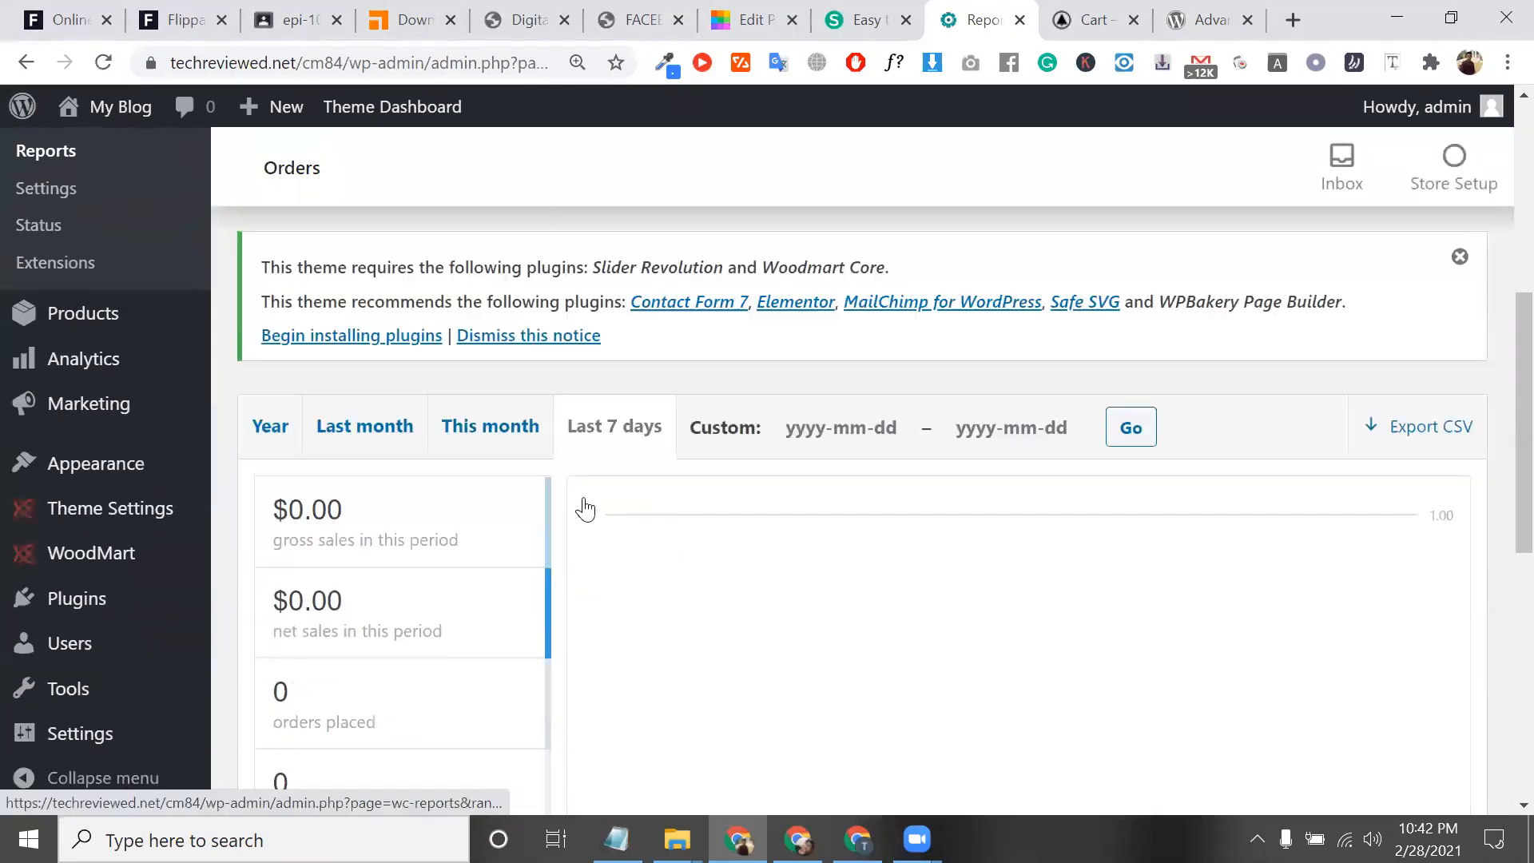
pyautogui.moveTo(394, 359)
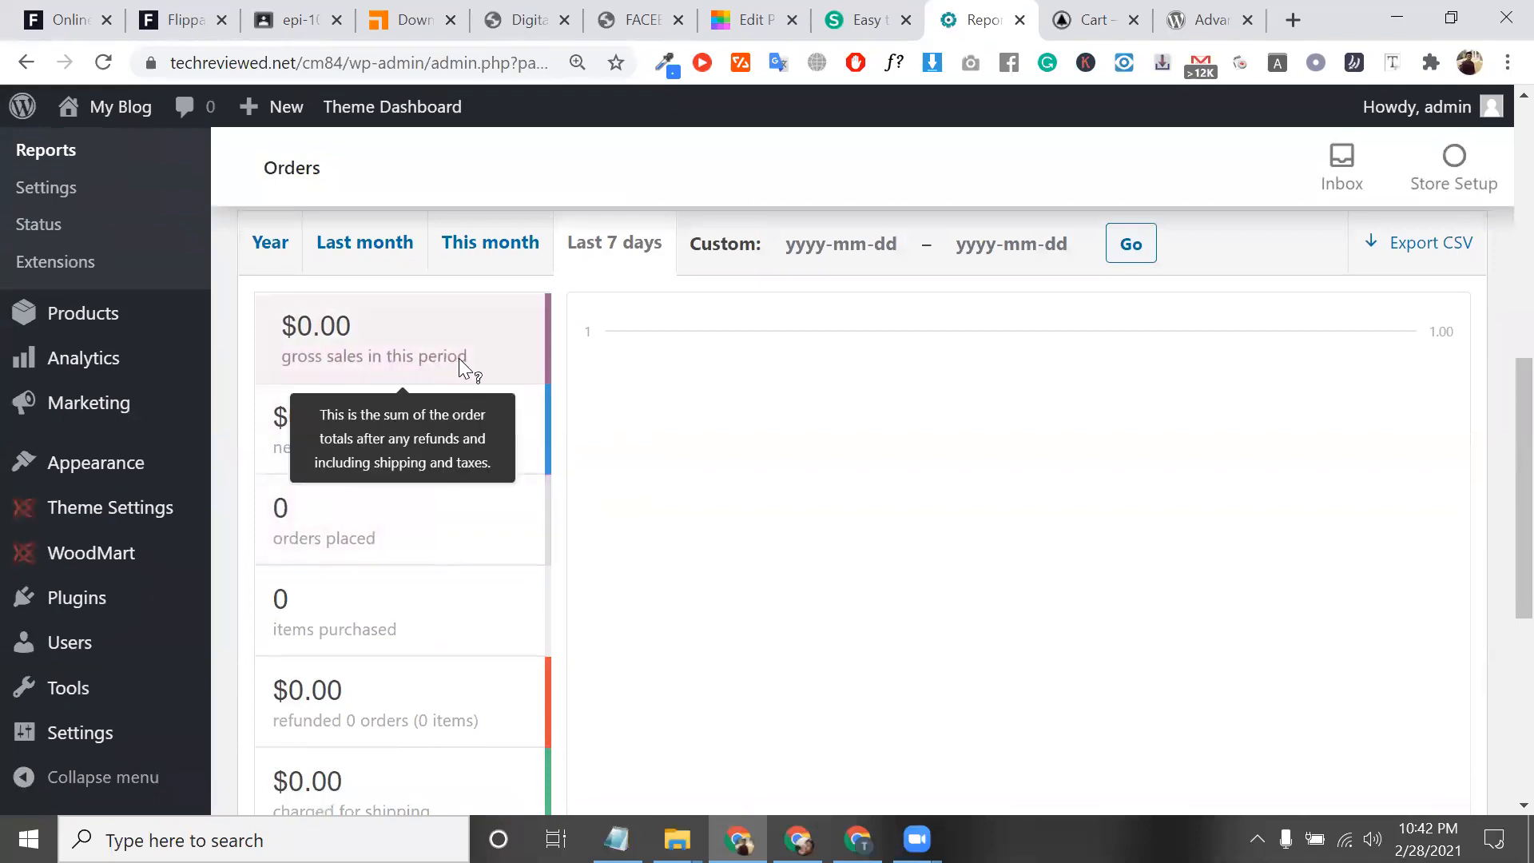
pyautogui.tripleClick(485, 357)
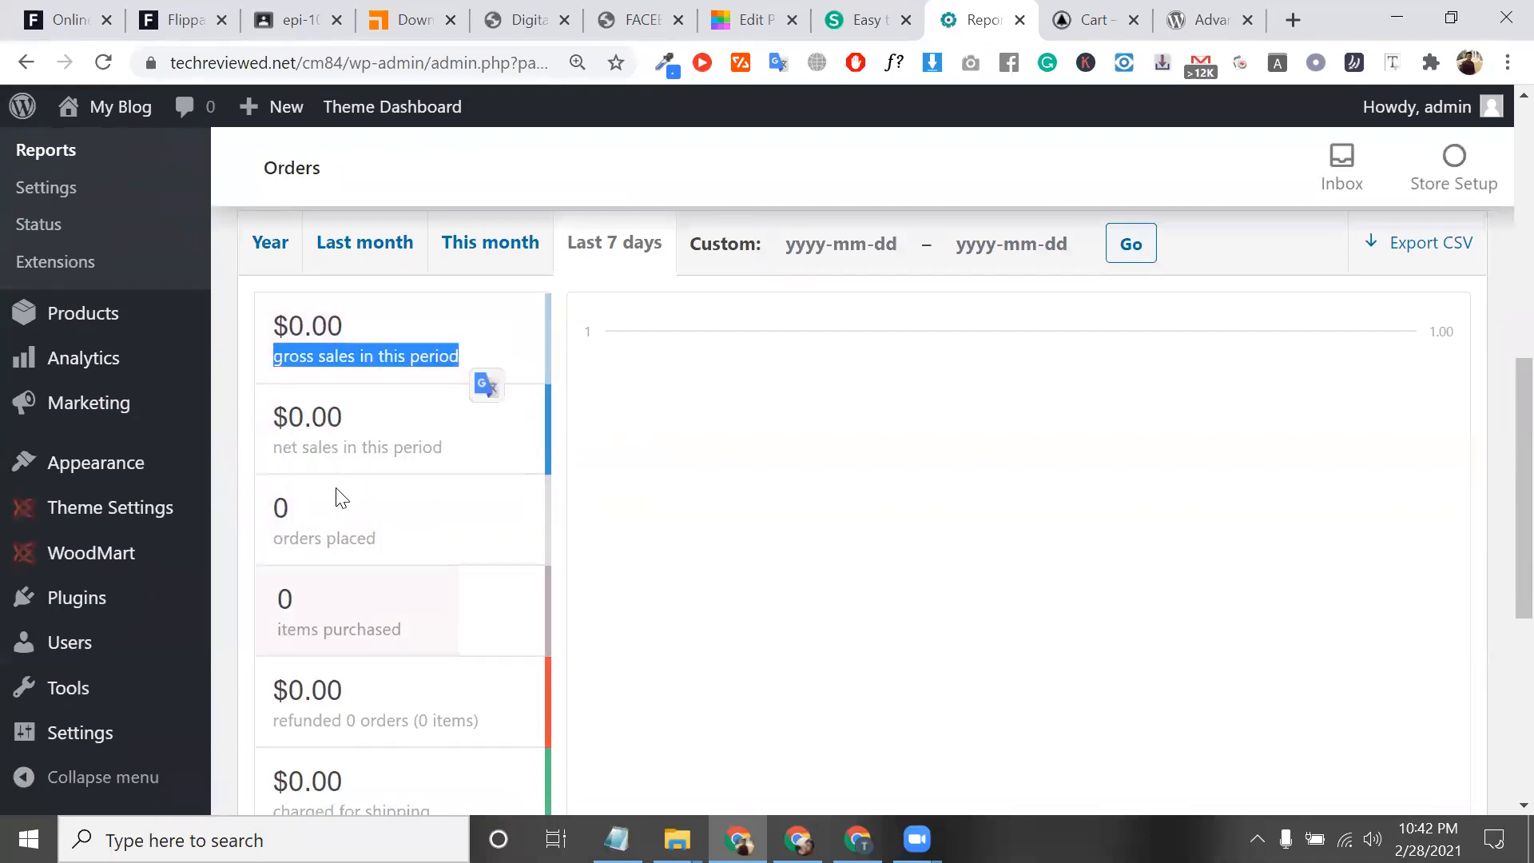
pyautogui.tripleClick(377, 428)
pyautogui.moveTo(657, 558); pyautogui.dragTo(445, 645)
pyautogui.scroll(-2, 445, 645)
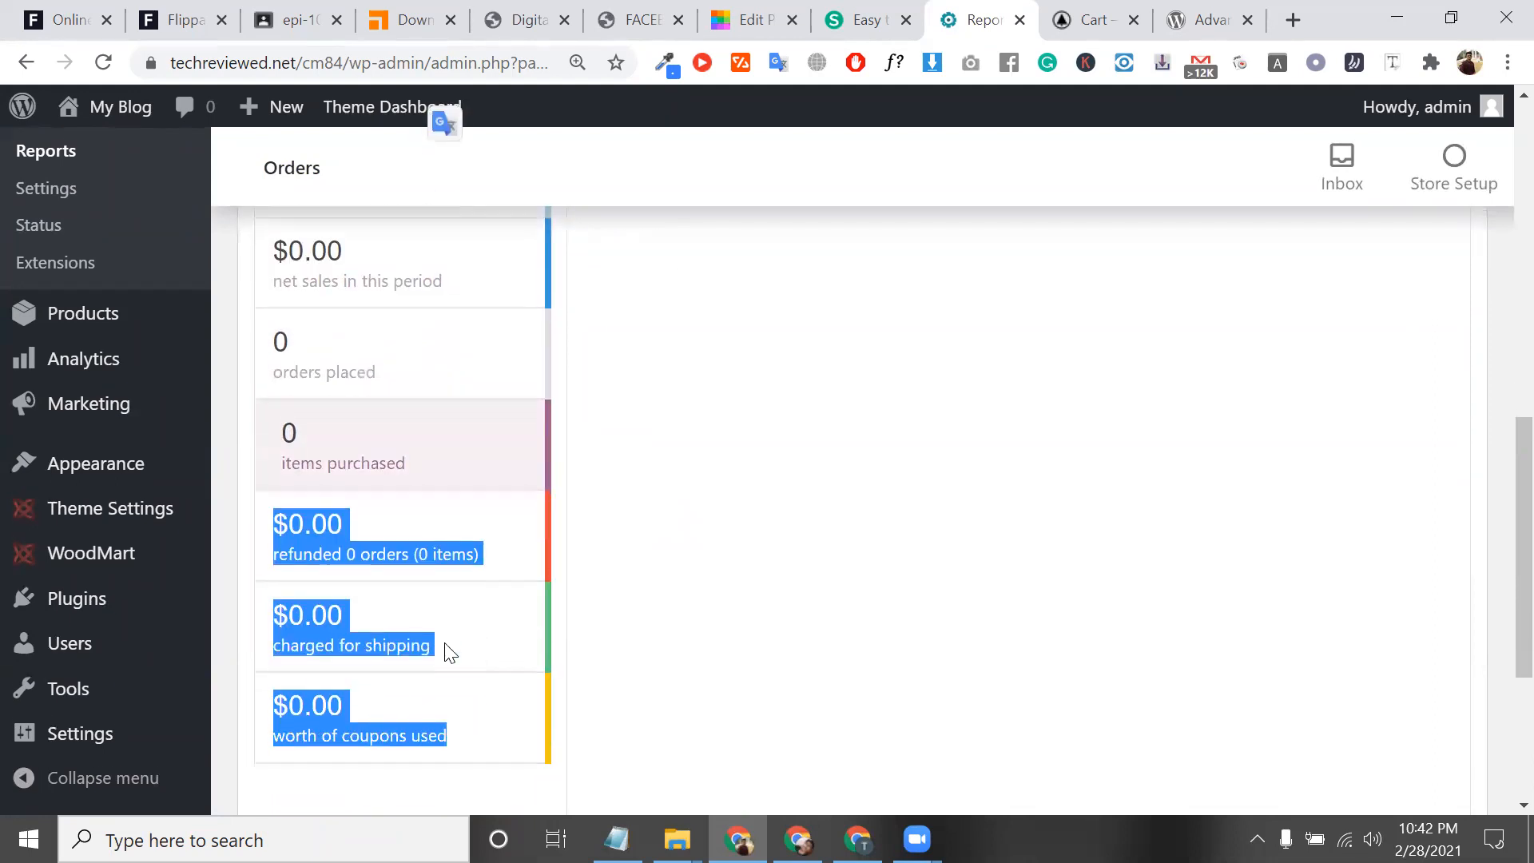
pyautogui.tripleClick(371, 551)
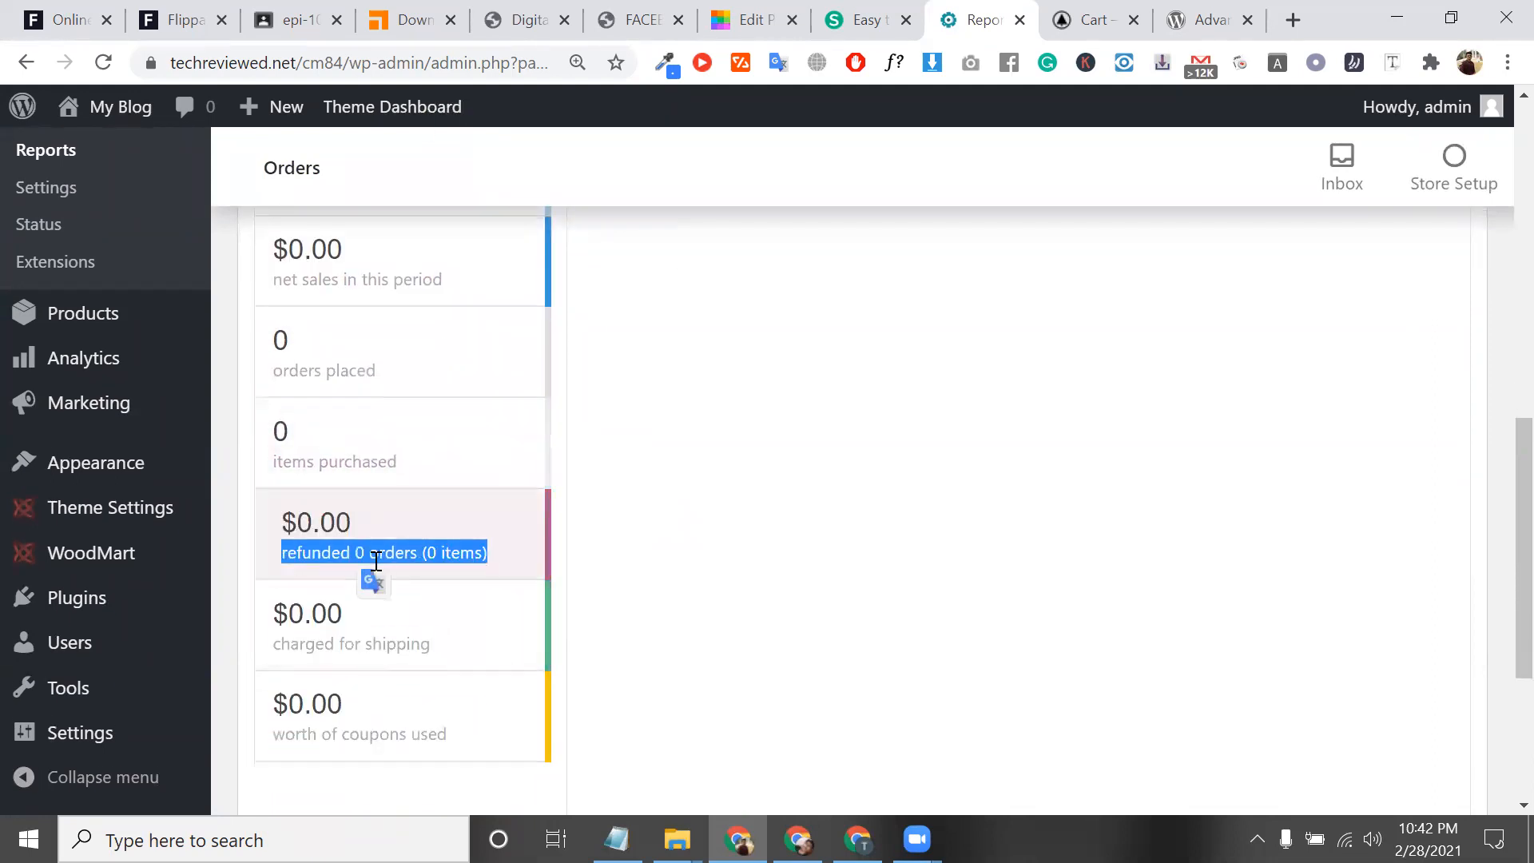
pyautogui.scroll(-2, 375, 557)
pyautogui.tripleClick(387, 494)
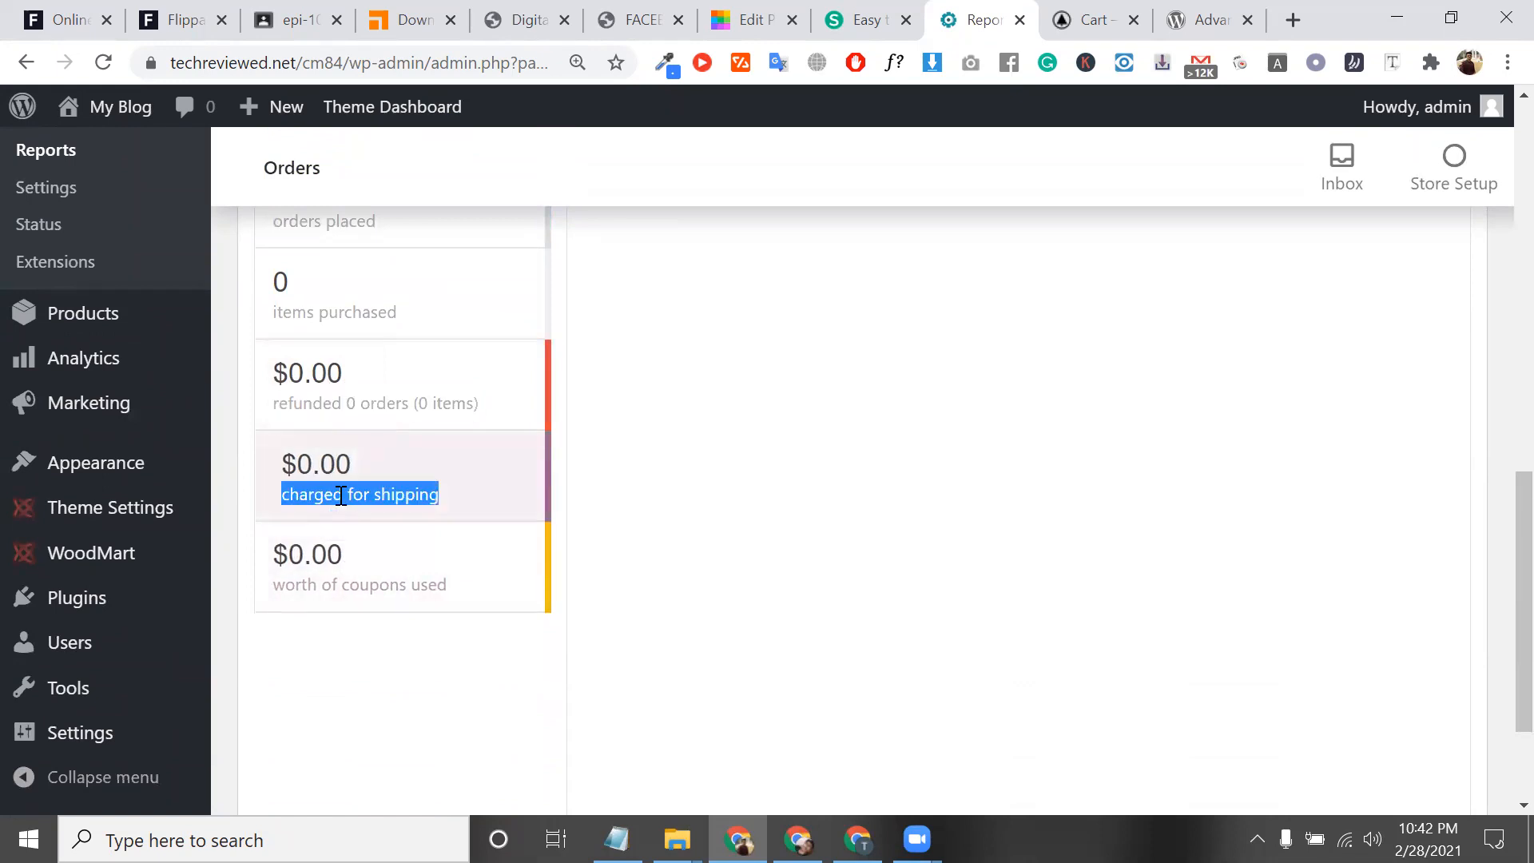
pyautogui.scroll(-1, 343, 499)
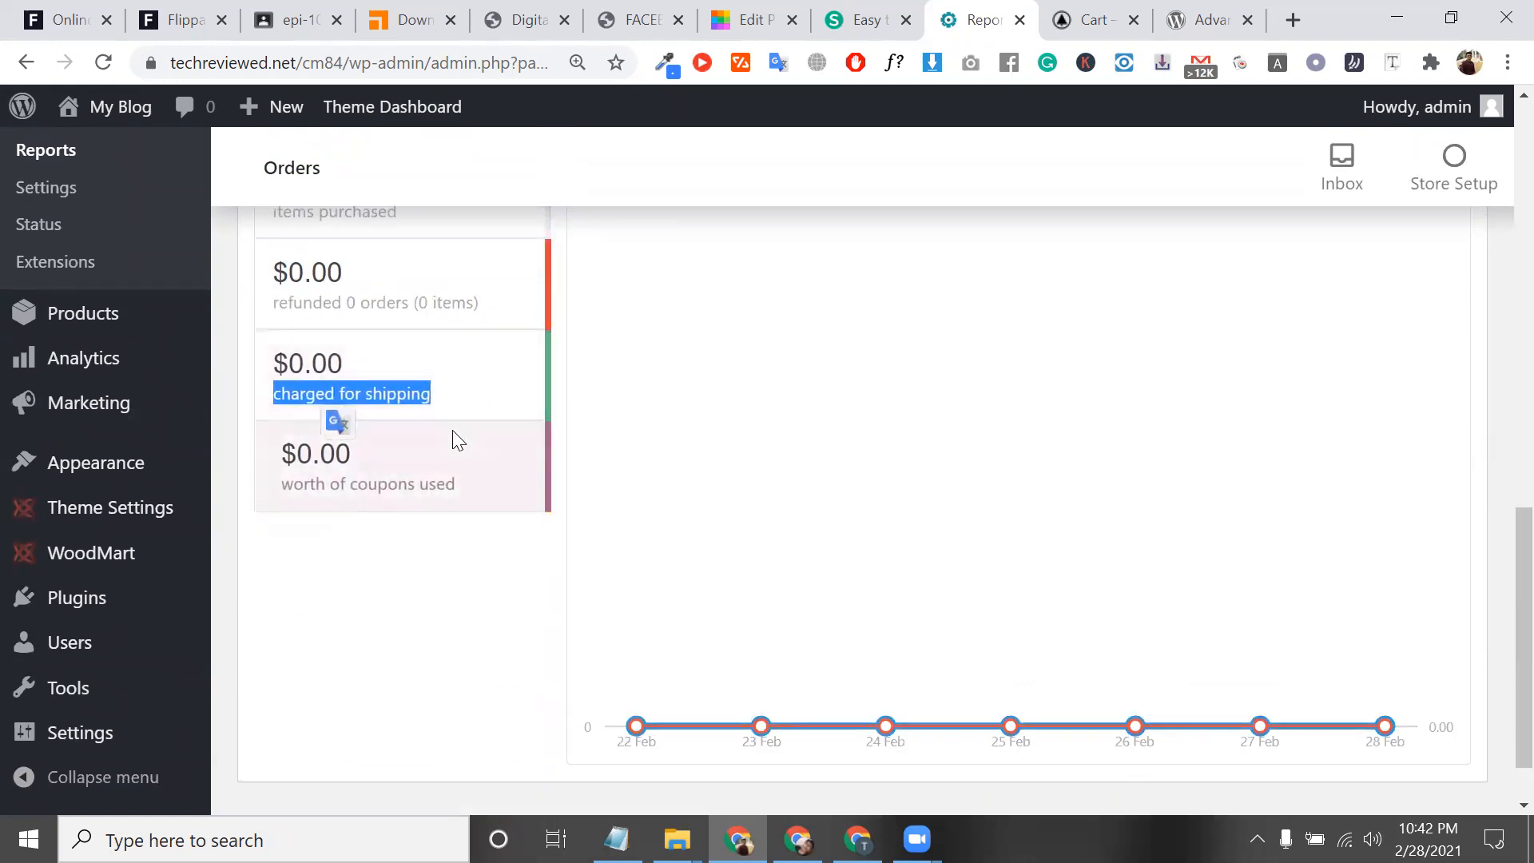
pyautogui.tripleClick(421, 487)
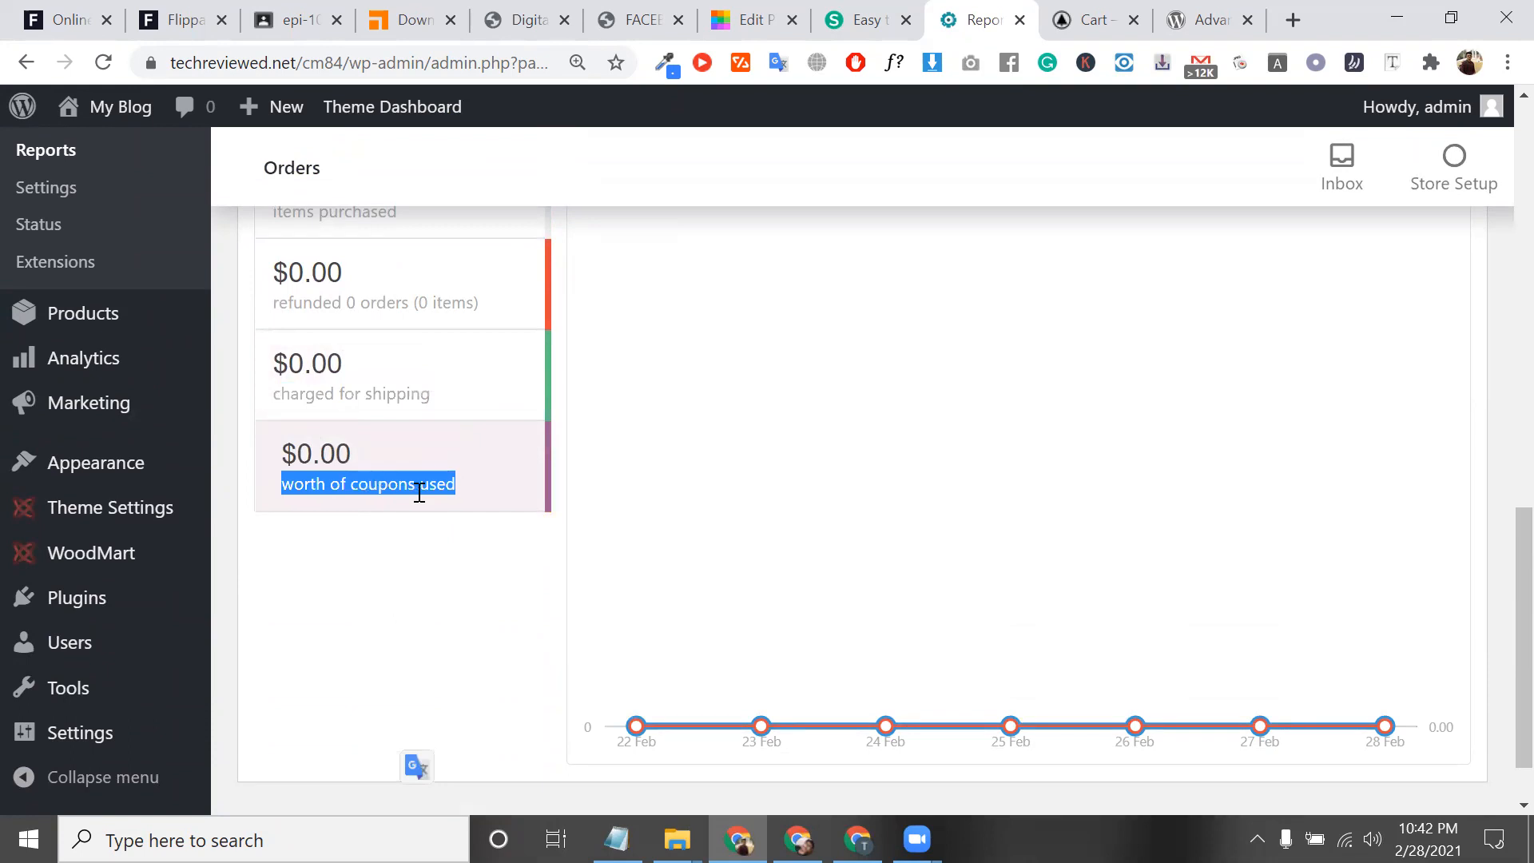
pyautogui.scroll(7, 1074, 441)
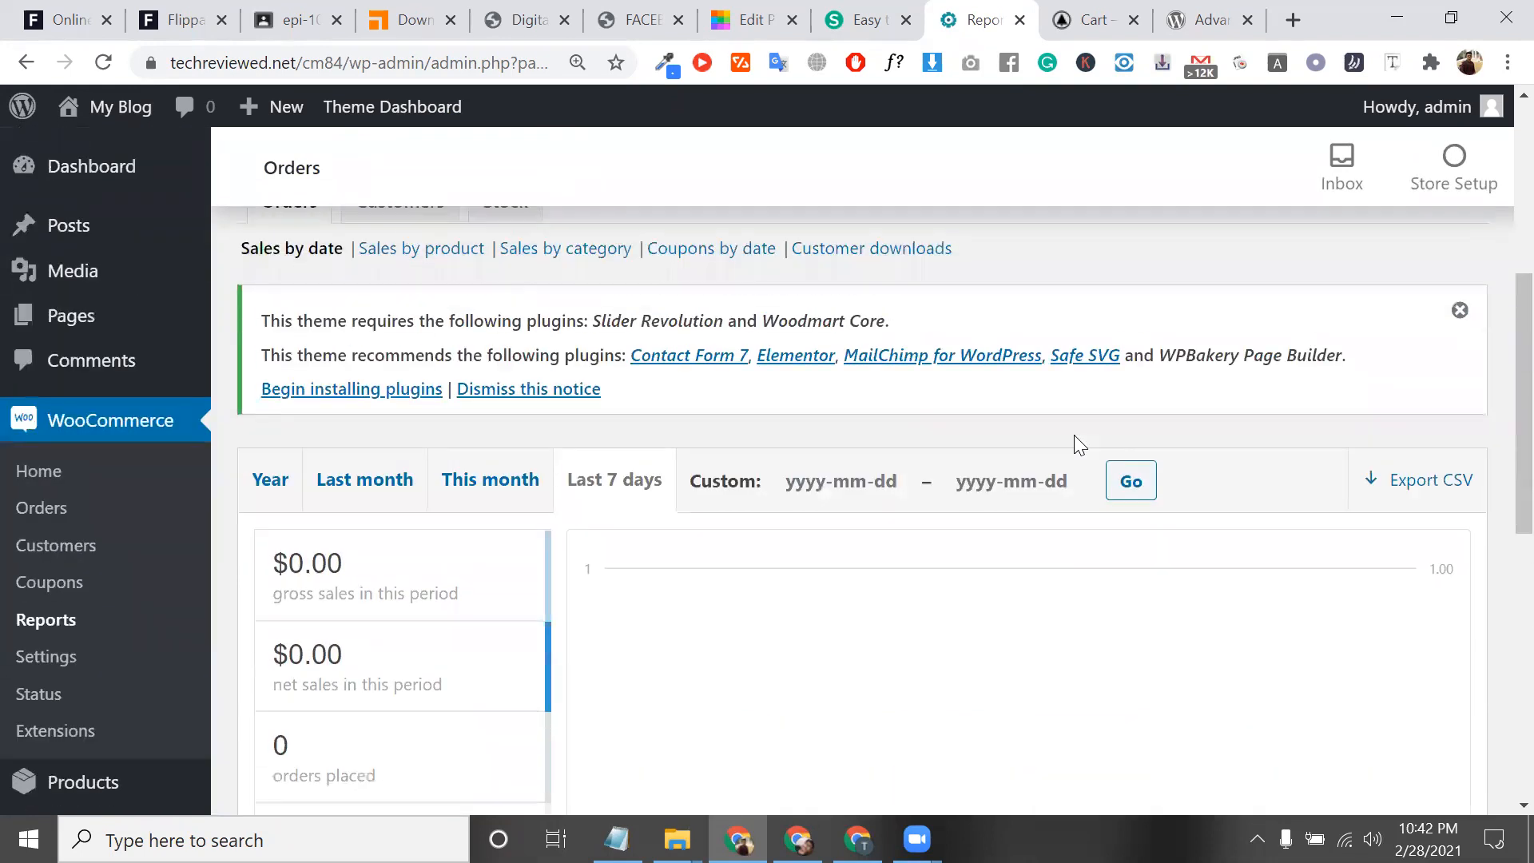
# Step: Open the WooCommerce Settings page and look over the WooCommerce menu entries at a larger page zoom
pyautogui.scroll(-1, 1074, 436)
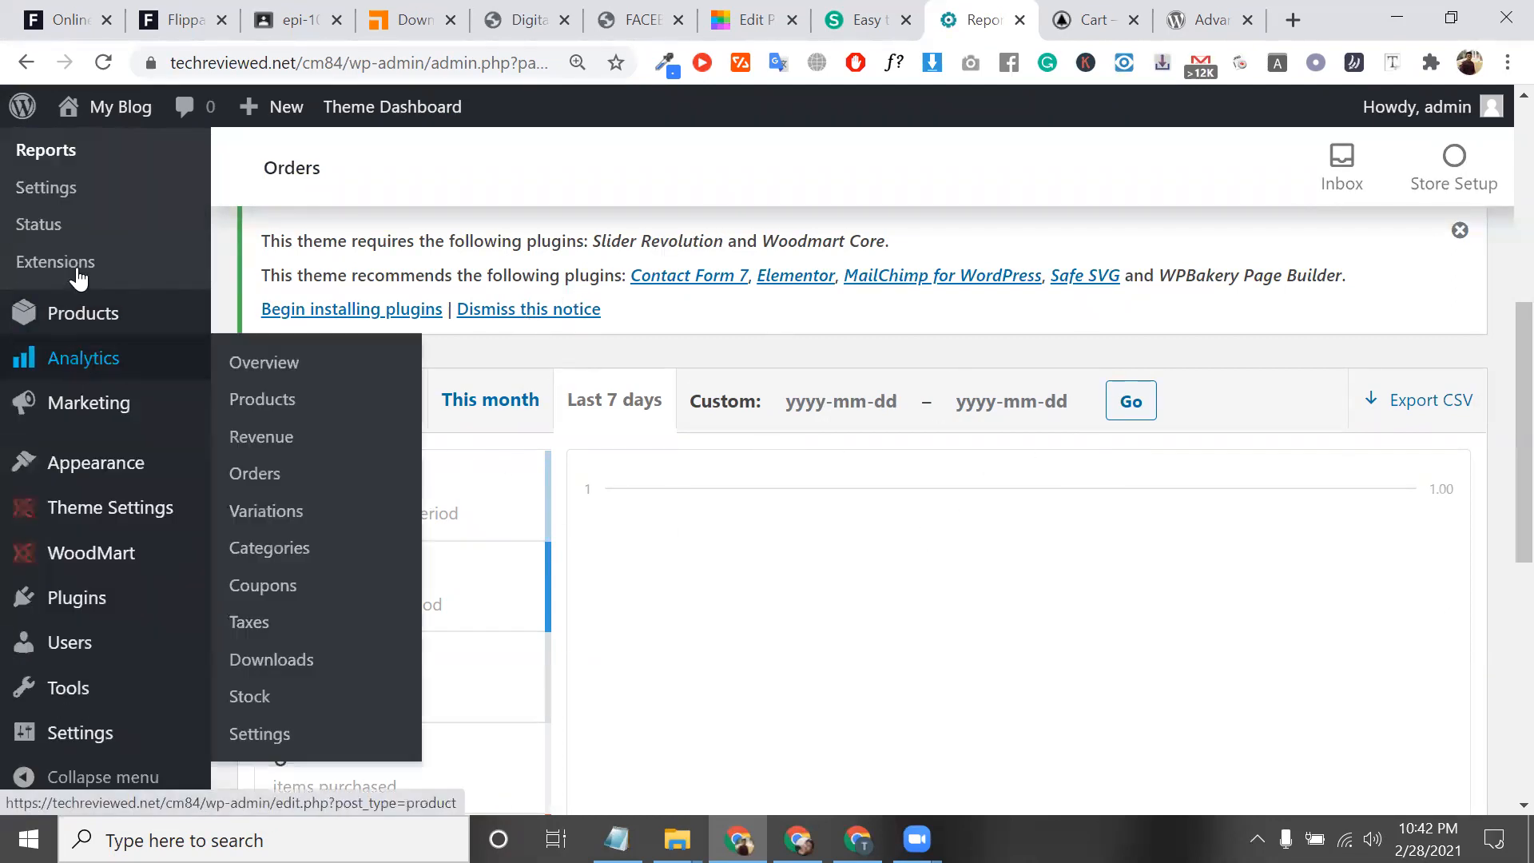
pyautogui.click(72, 200)
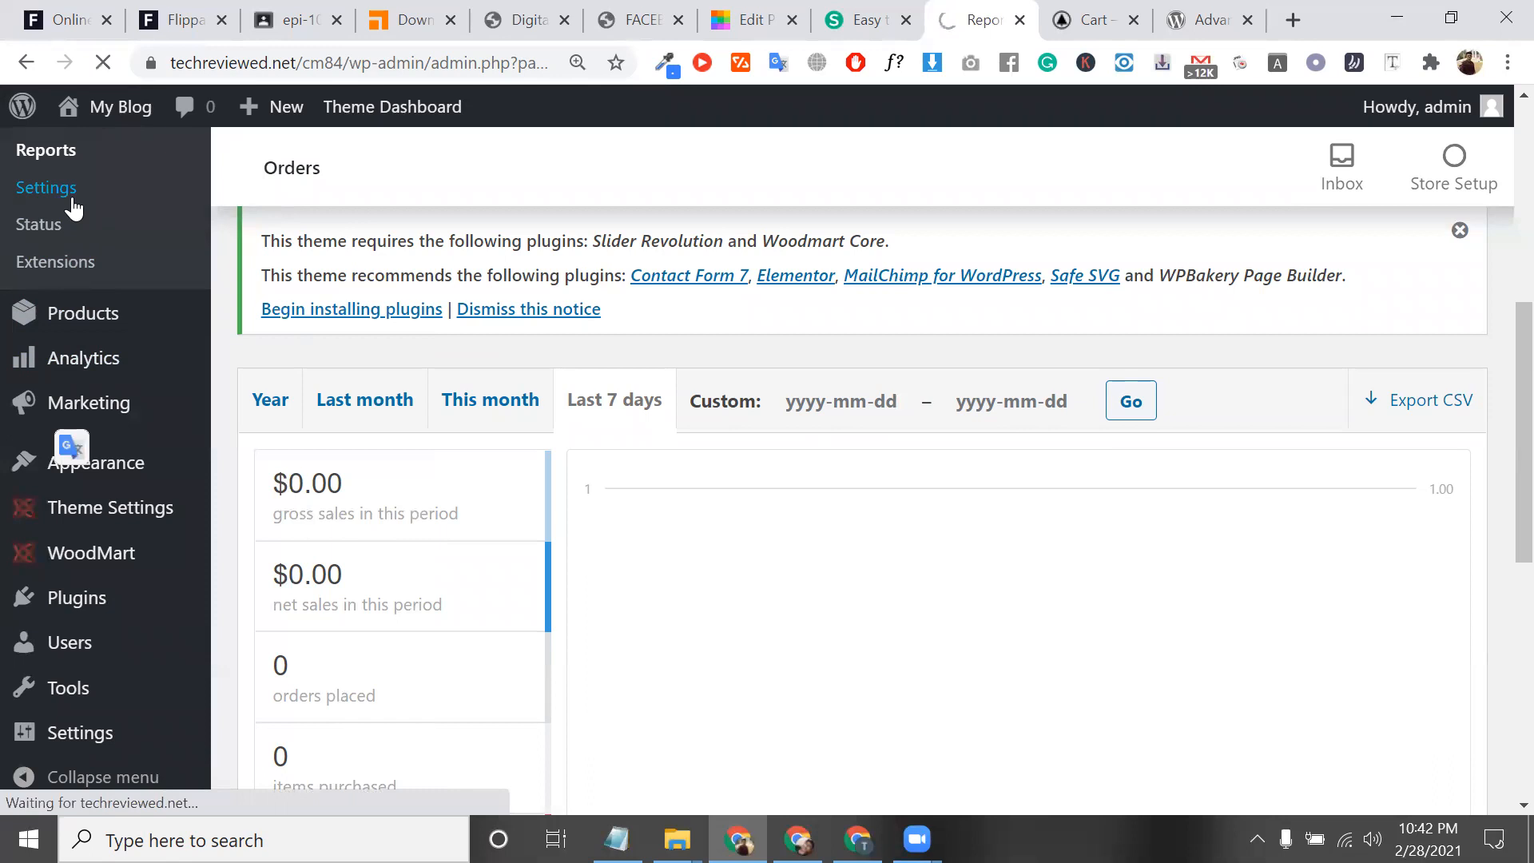
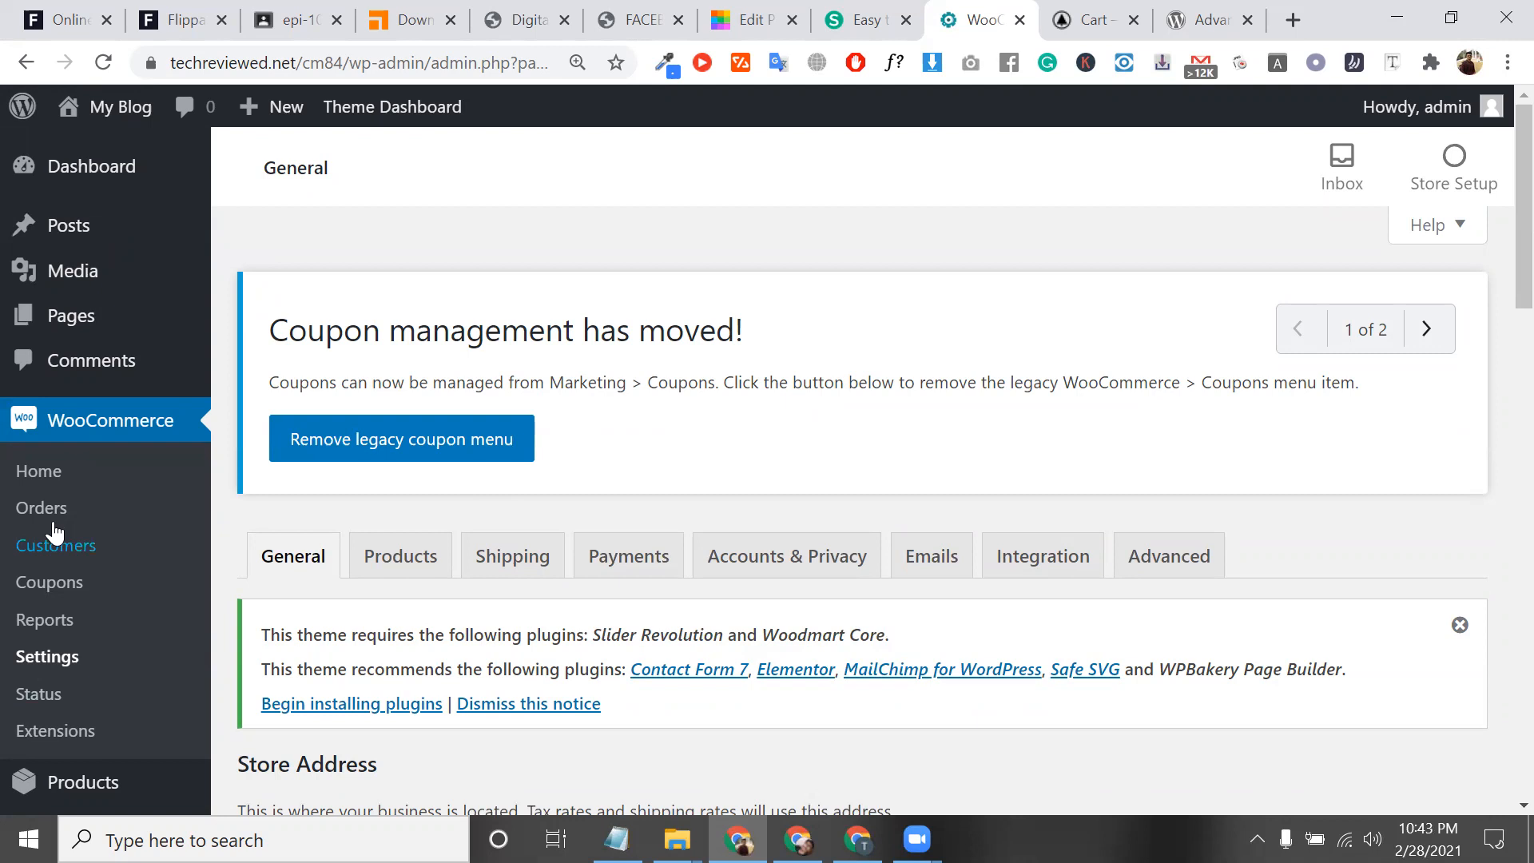
pyautogui.keyDown('ctrl'); pyautogui.scroll(5, 72, 521); pyautogui.keyUp('ctrl')
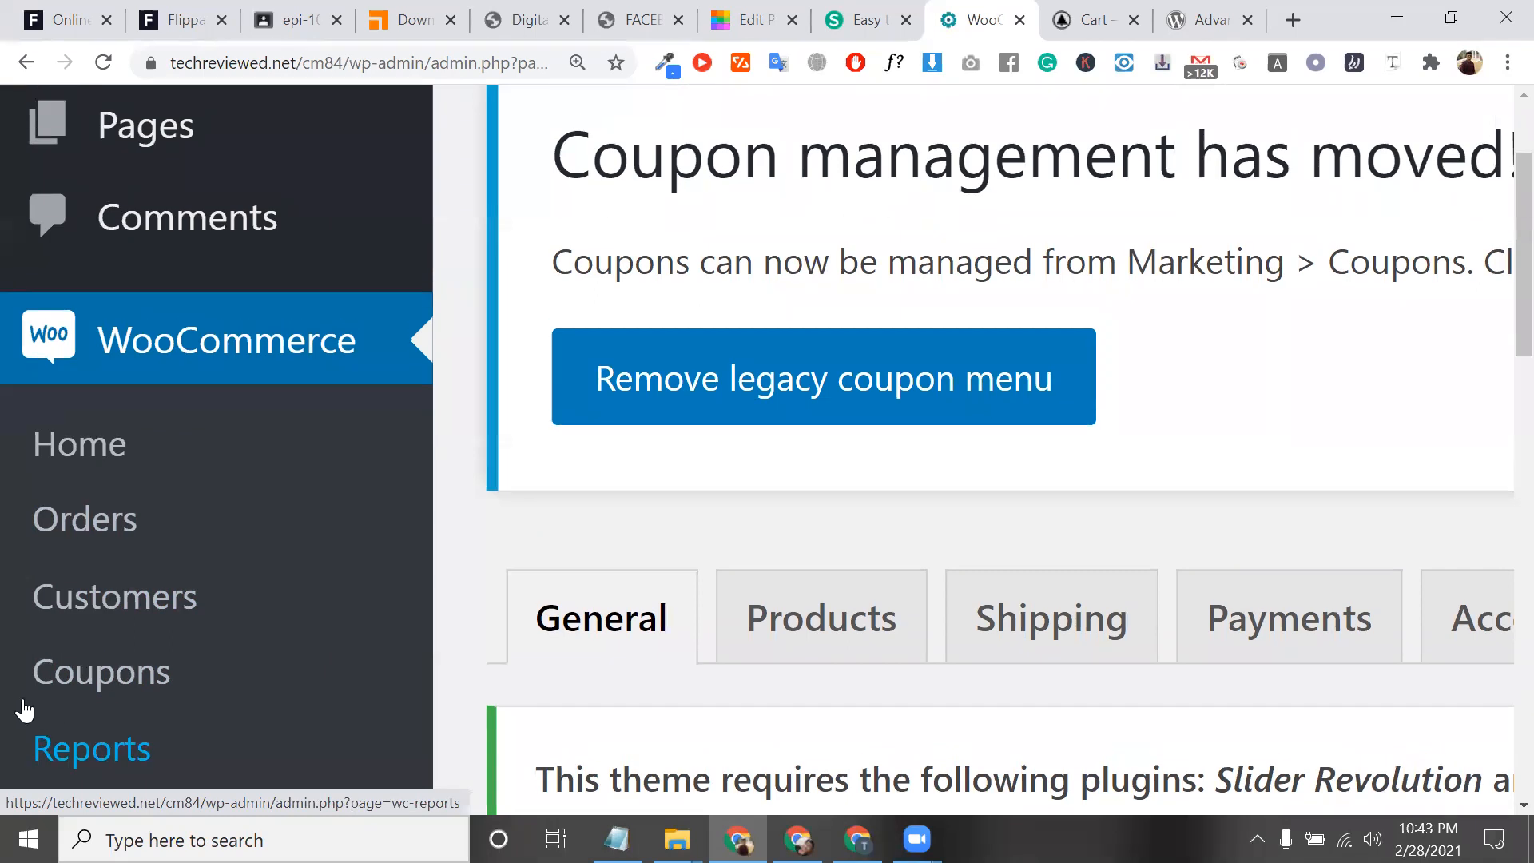
pyautogui.keyDown('ctrl'); pyautogui.scroll(-2, 109, 713); pyautogui.keyUp('ctrl')
pyautogui.keyDown('ctrl'); pyautogui.scroll(-3, 109, 713); pyautogui.keyUp('ctrl')
pyautogui.scroll(-2, 103, 712)
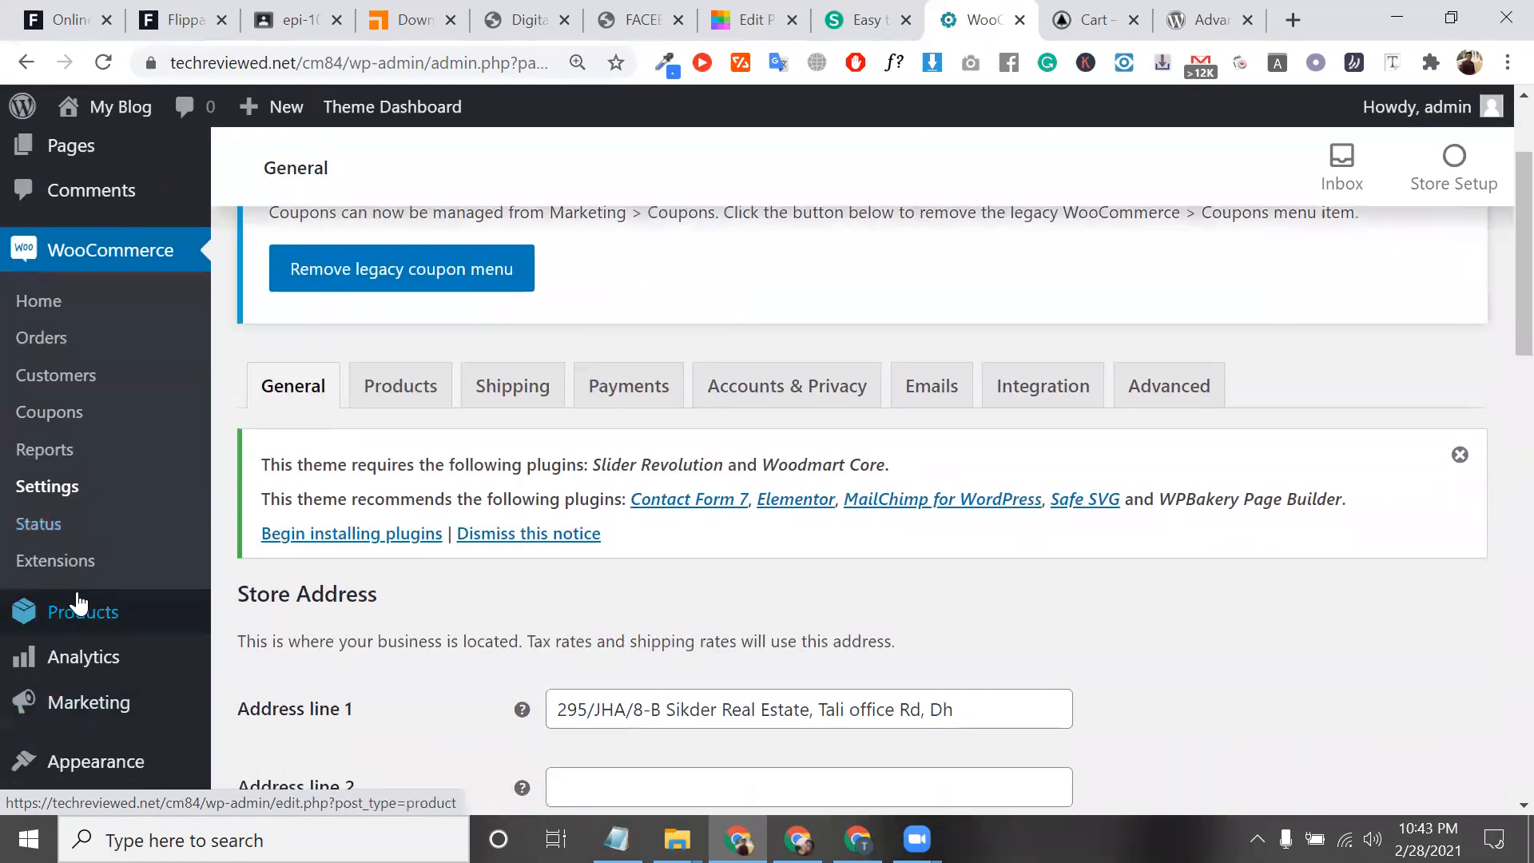
# Step: Open the WooCommerce Extensions page and move its browser tab to the end of the tab row
pyautogui.click(56, 560)
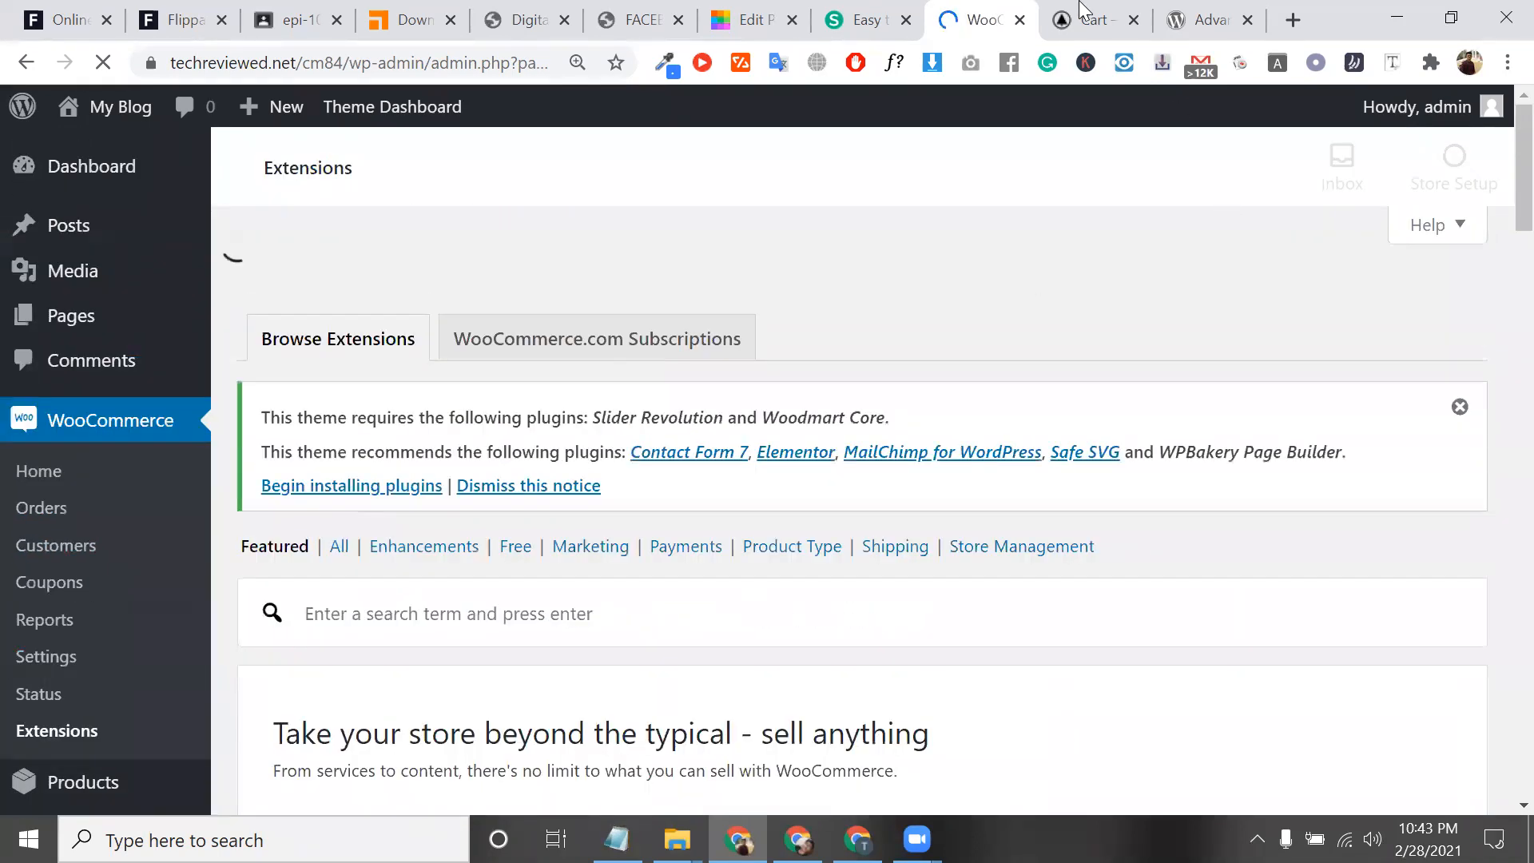
pyautogui.moveTo(979, 19); pyautogui.dragTo(1207, 16)
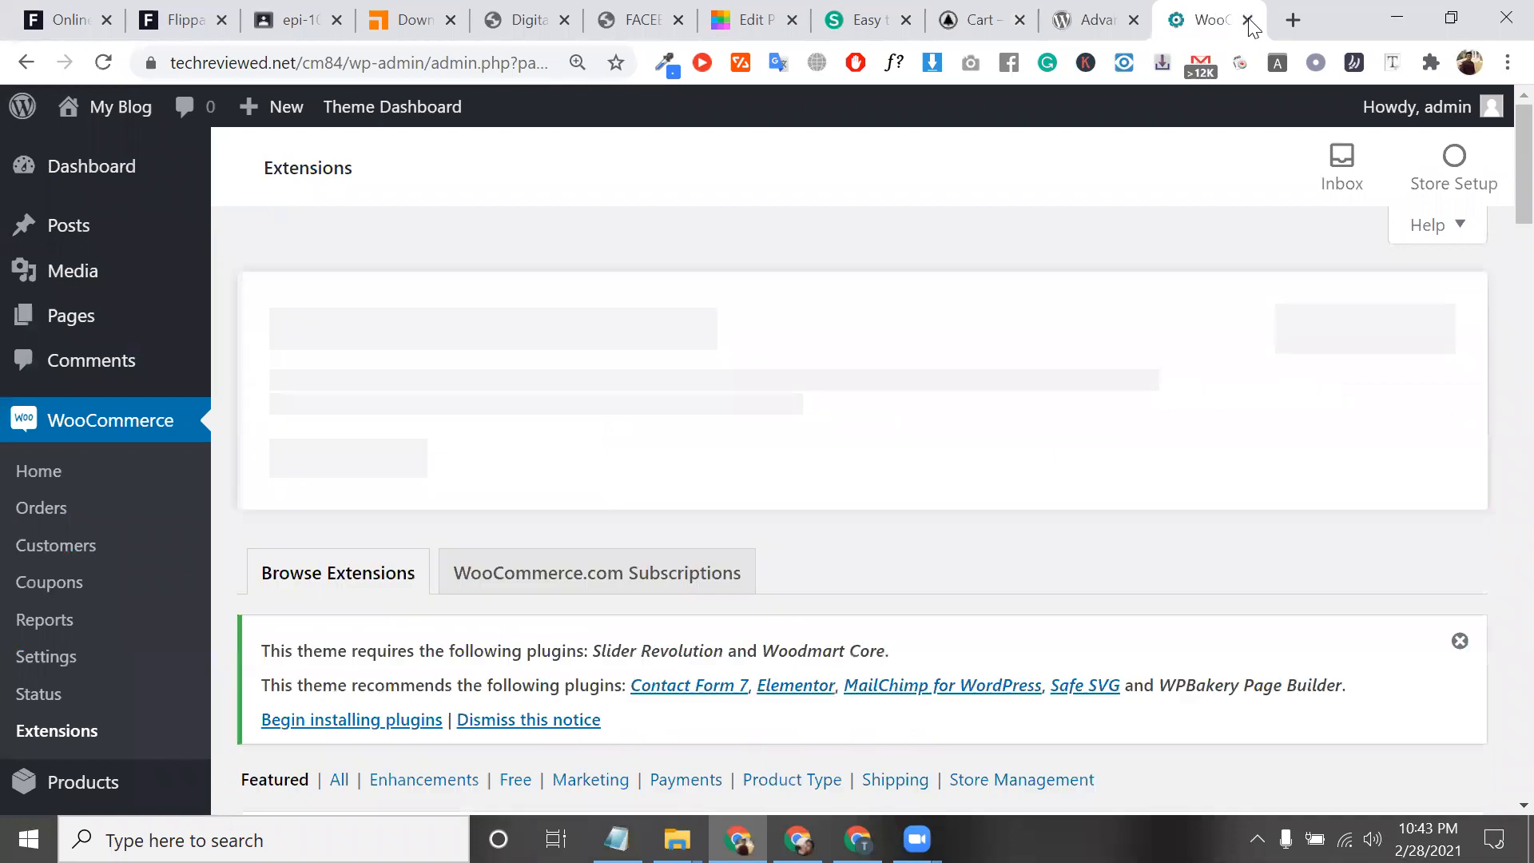
# Step: Open woocommerce.com in a new browser tab and go to its marketplace page of all extensions
pyautogui.click(1294, 19)
pyautogui.write('woo')
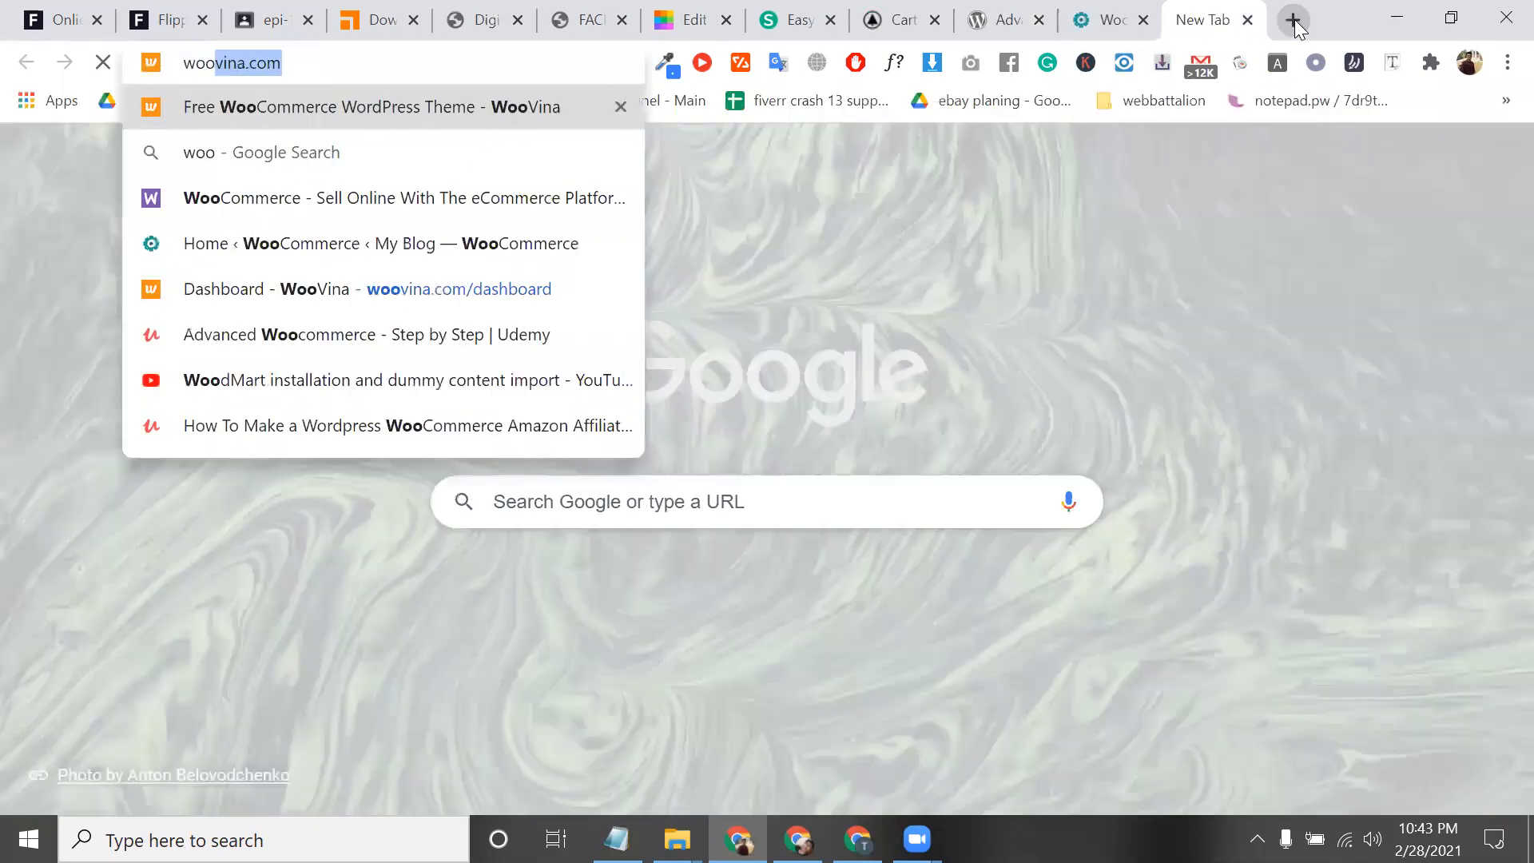
pyautogui.write('c')
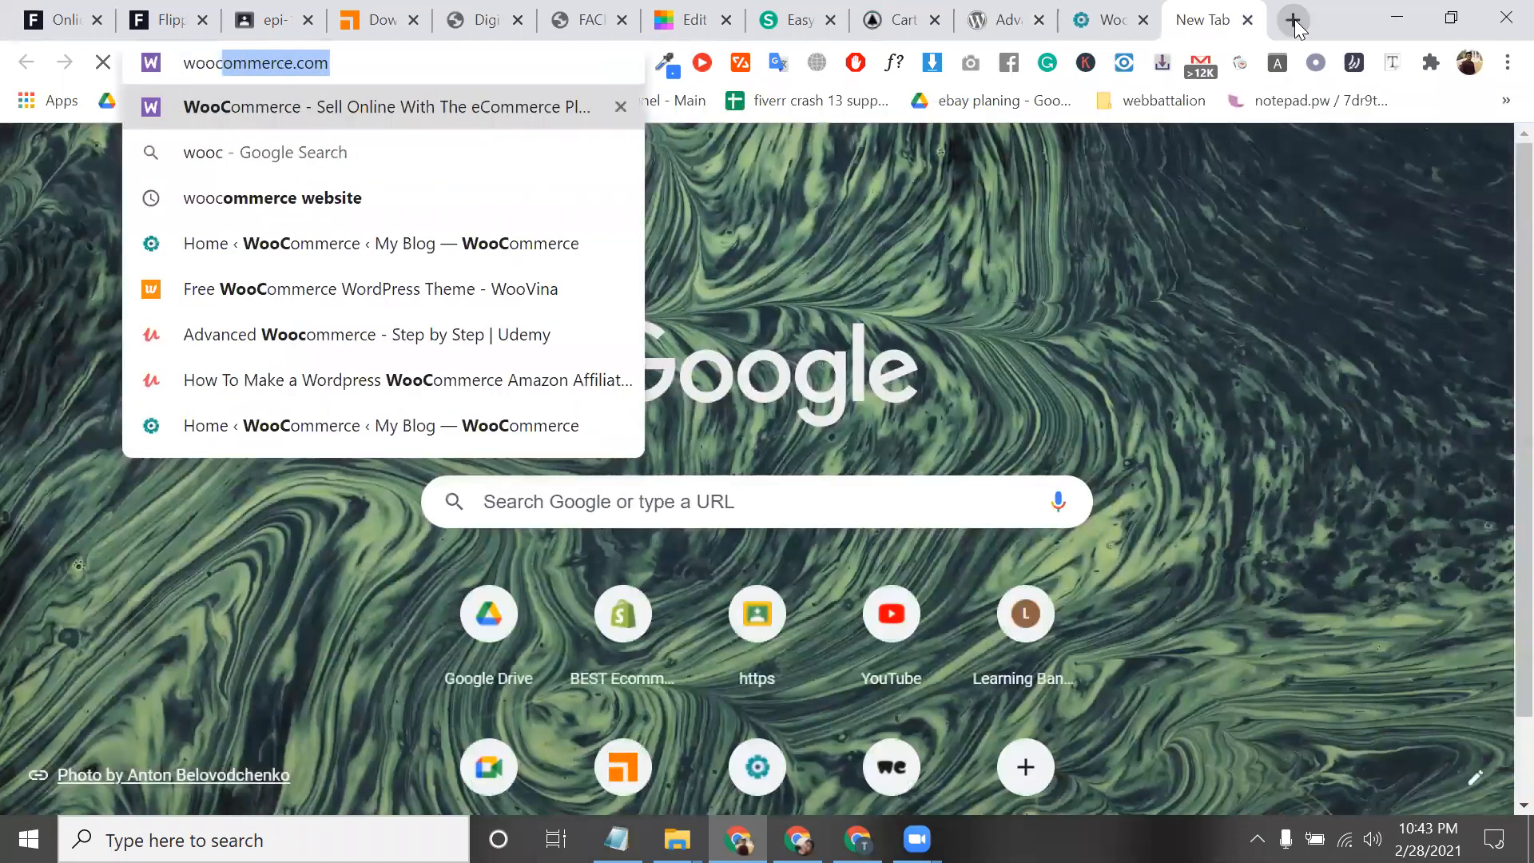
pyautogui.press('Return')
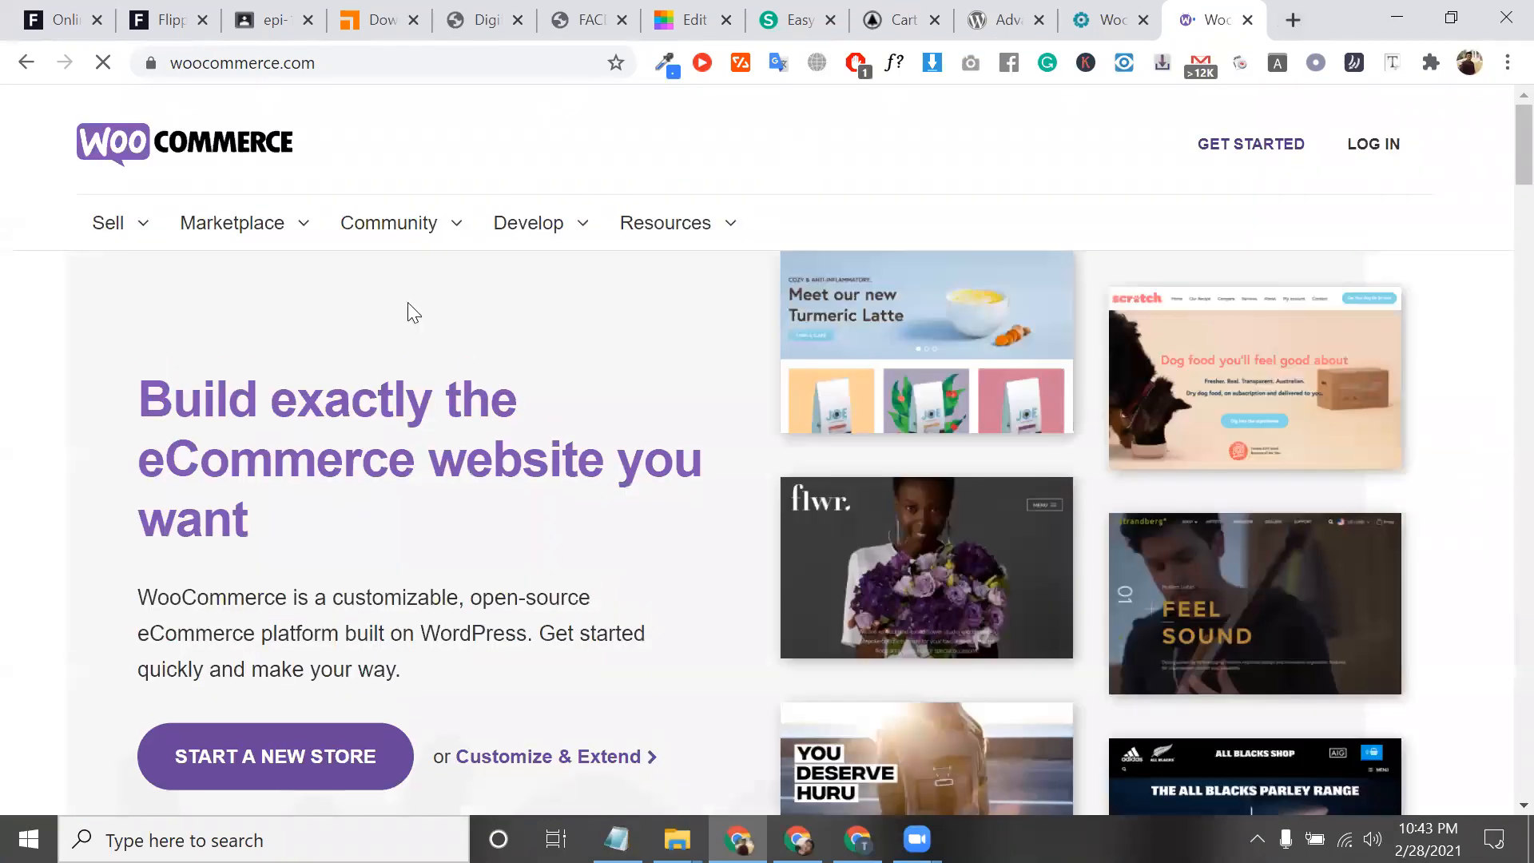
pyautogui.click(267, 220)
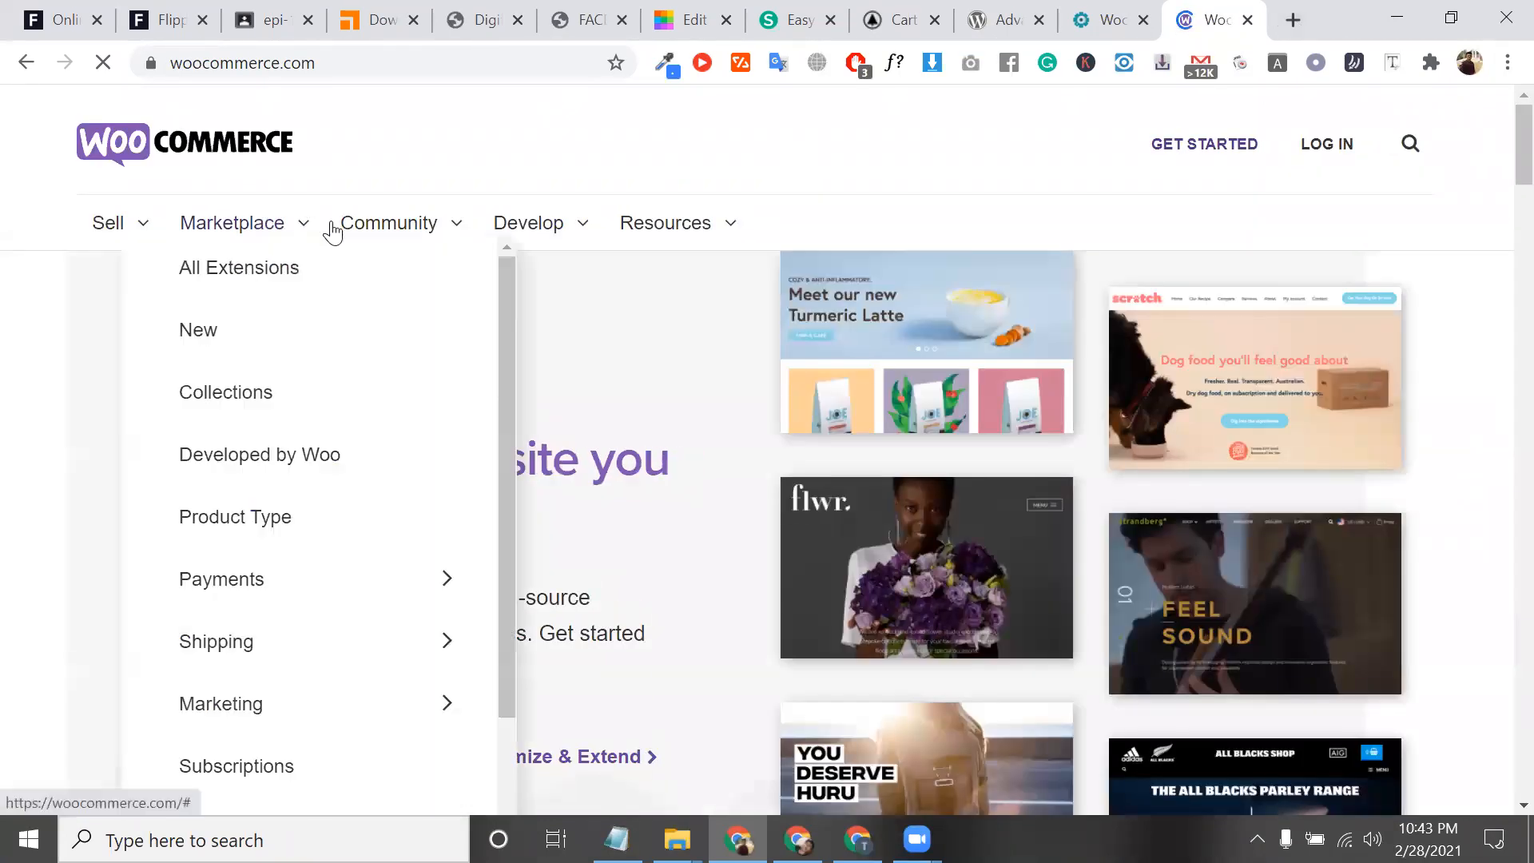
pyautogui.click(271, 278)
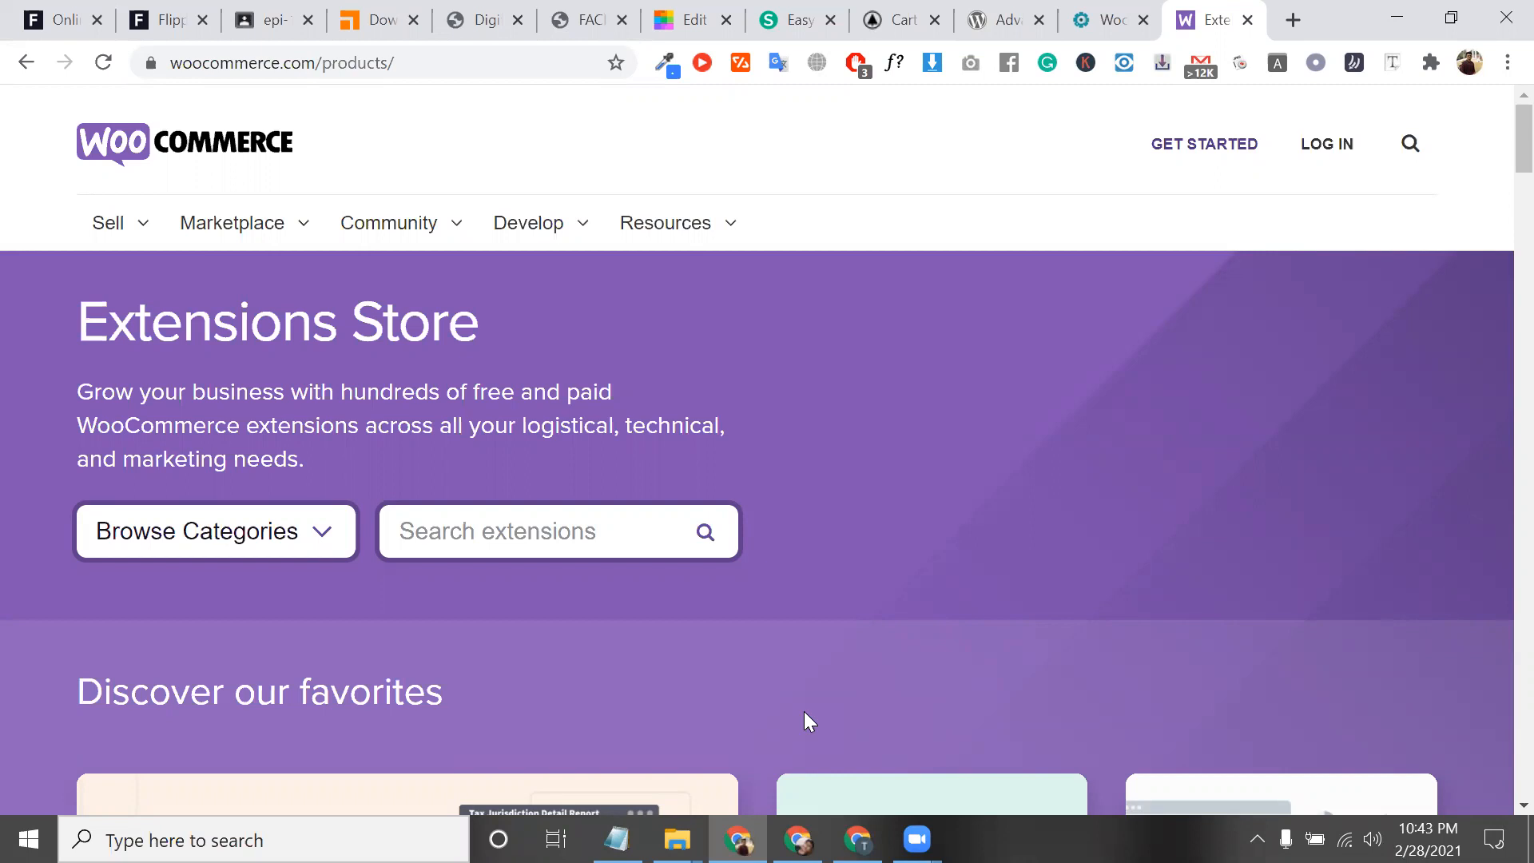
# Step: Look through the Extensions Store's favorites, most popular extensions and those developed by WooCommerce
pyautogui.scroll(-7, 695, 489)
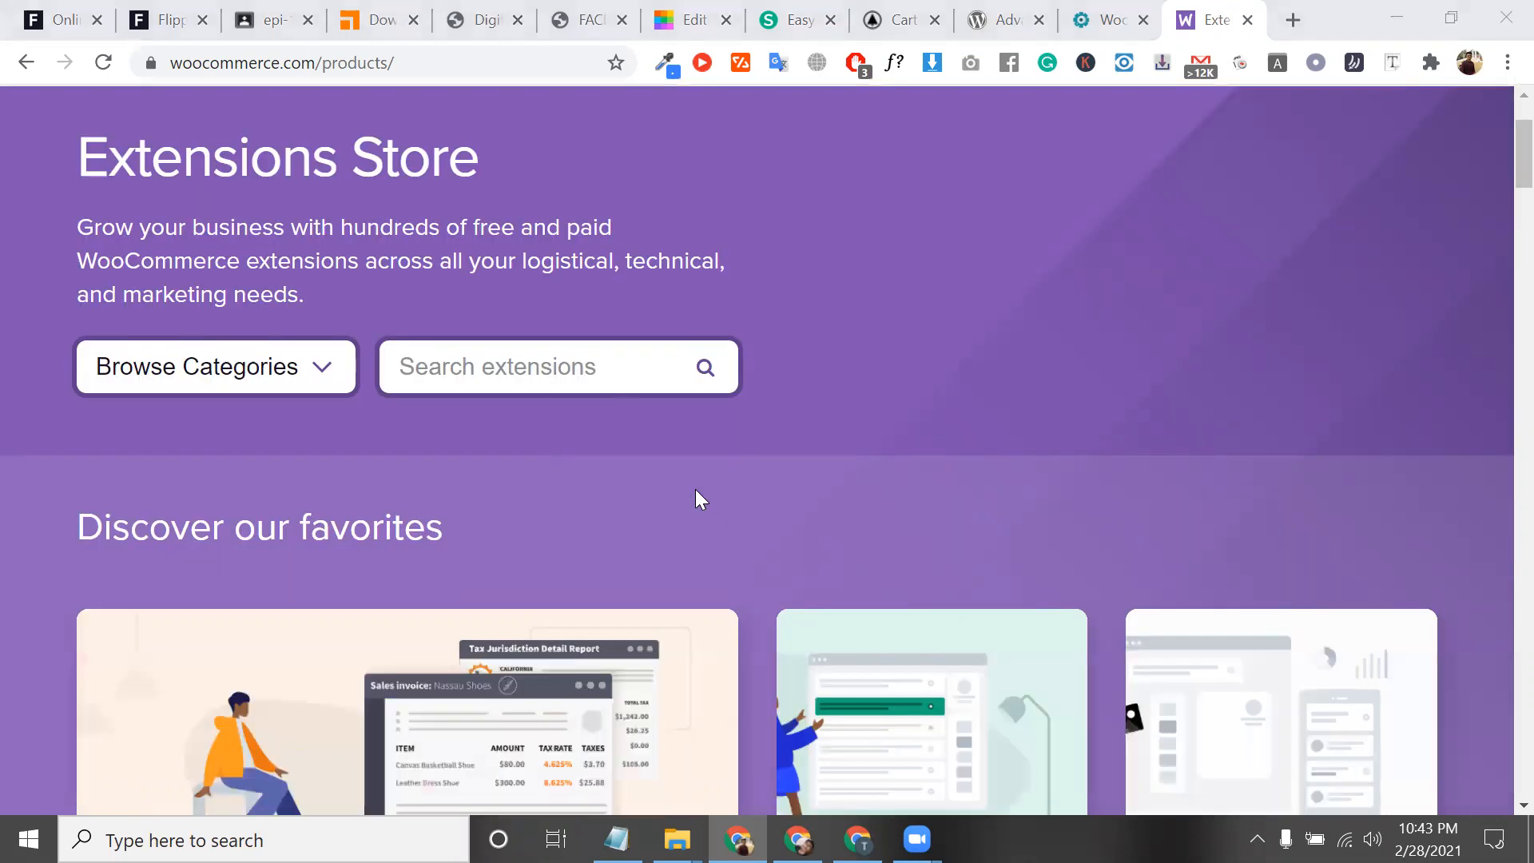
pyautogui.scroll(-11, 695, 490)
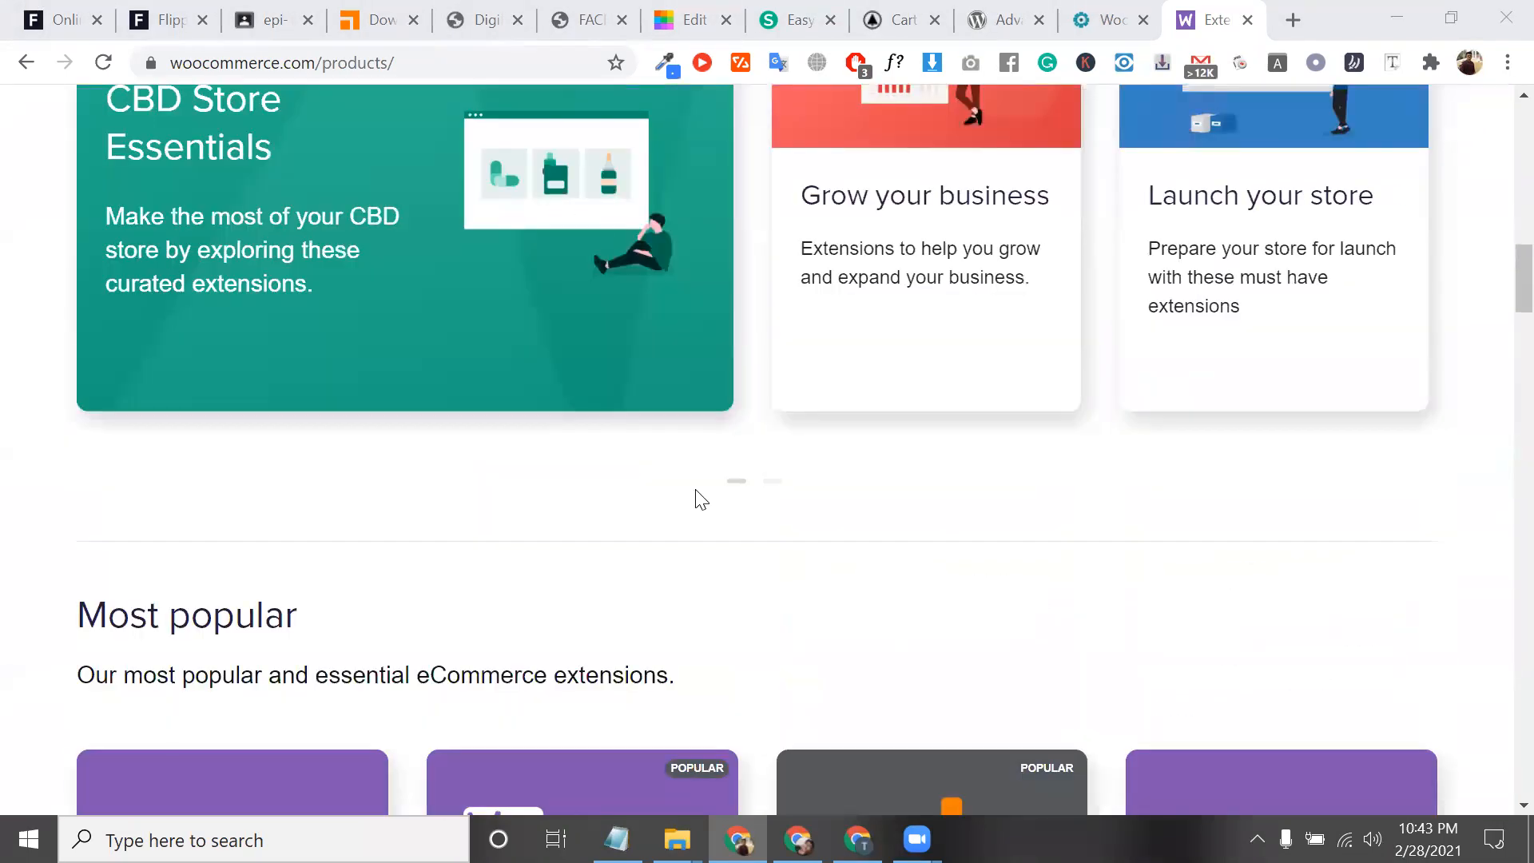
pyautogui.scroll(-10, 696, 496)
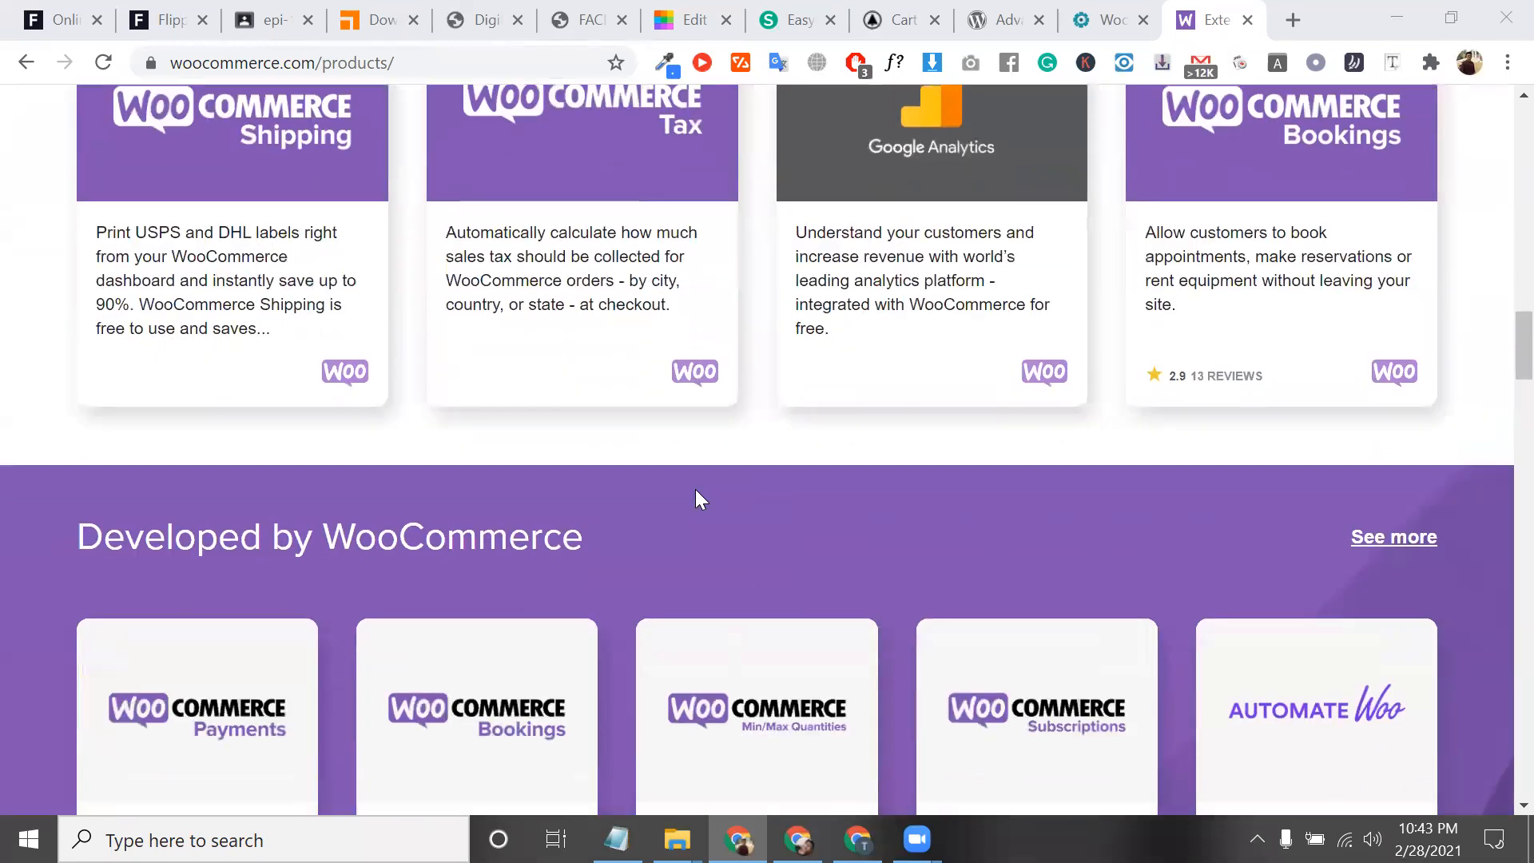
pyautogui.scroll(-4, 836, 595)
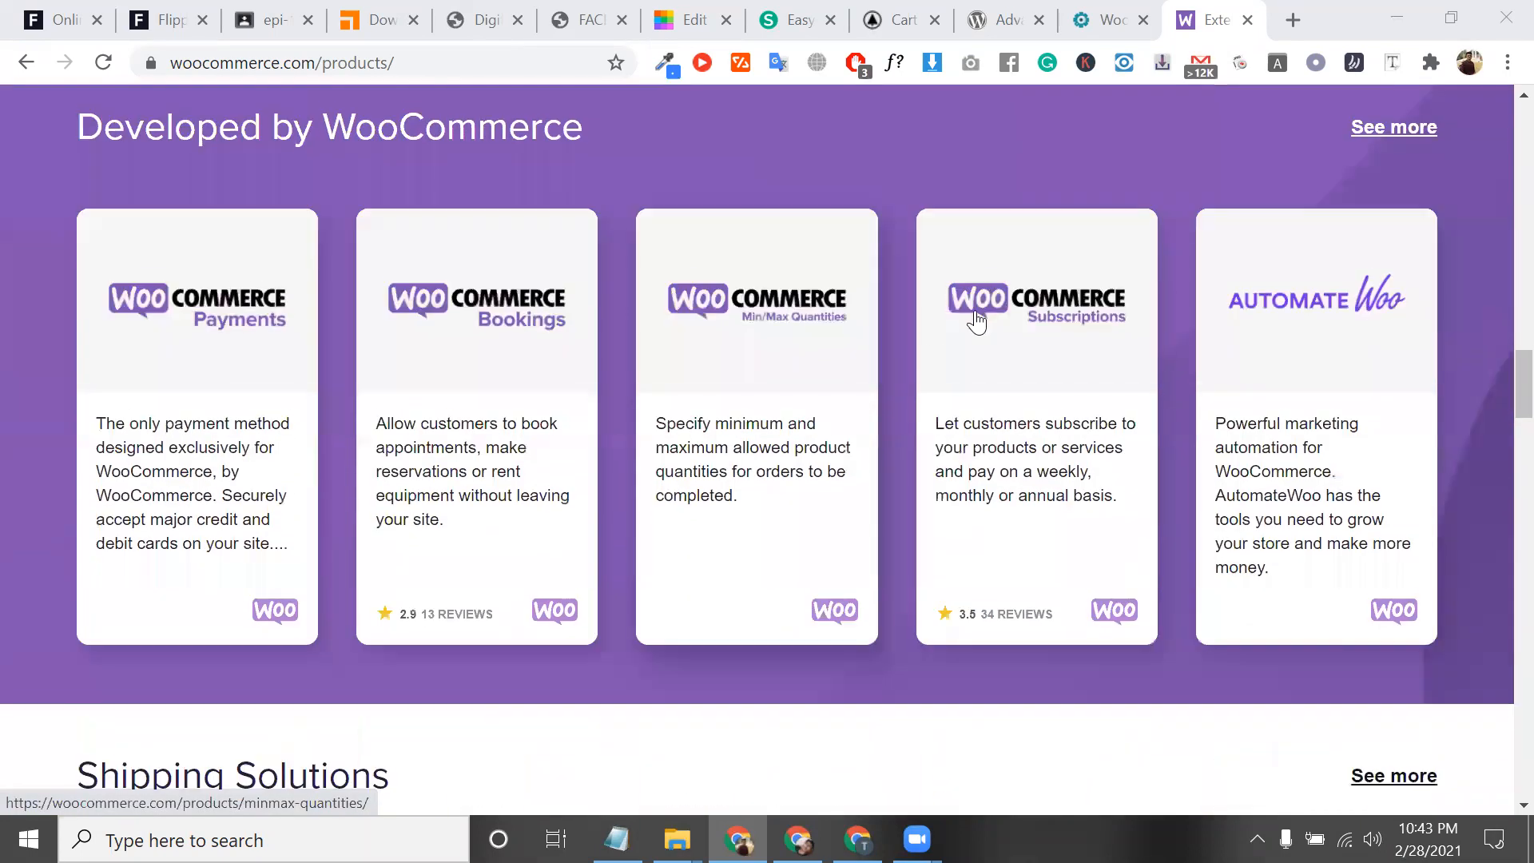
# Step: Look over the extension offers in the store's admin area and close the woocommerce.com browser tab
pyautogui.hotkey('ctrl', 'shift', 'Tab')
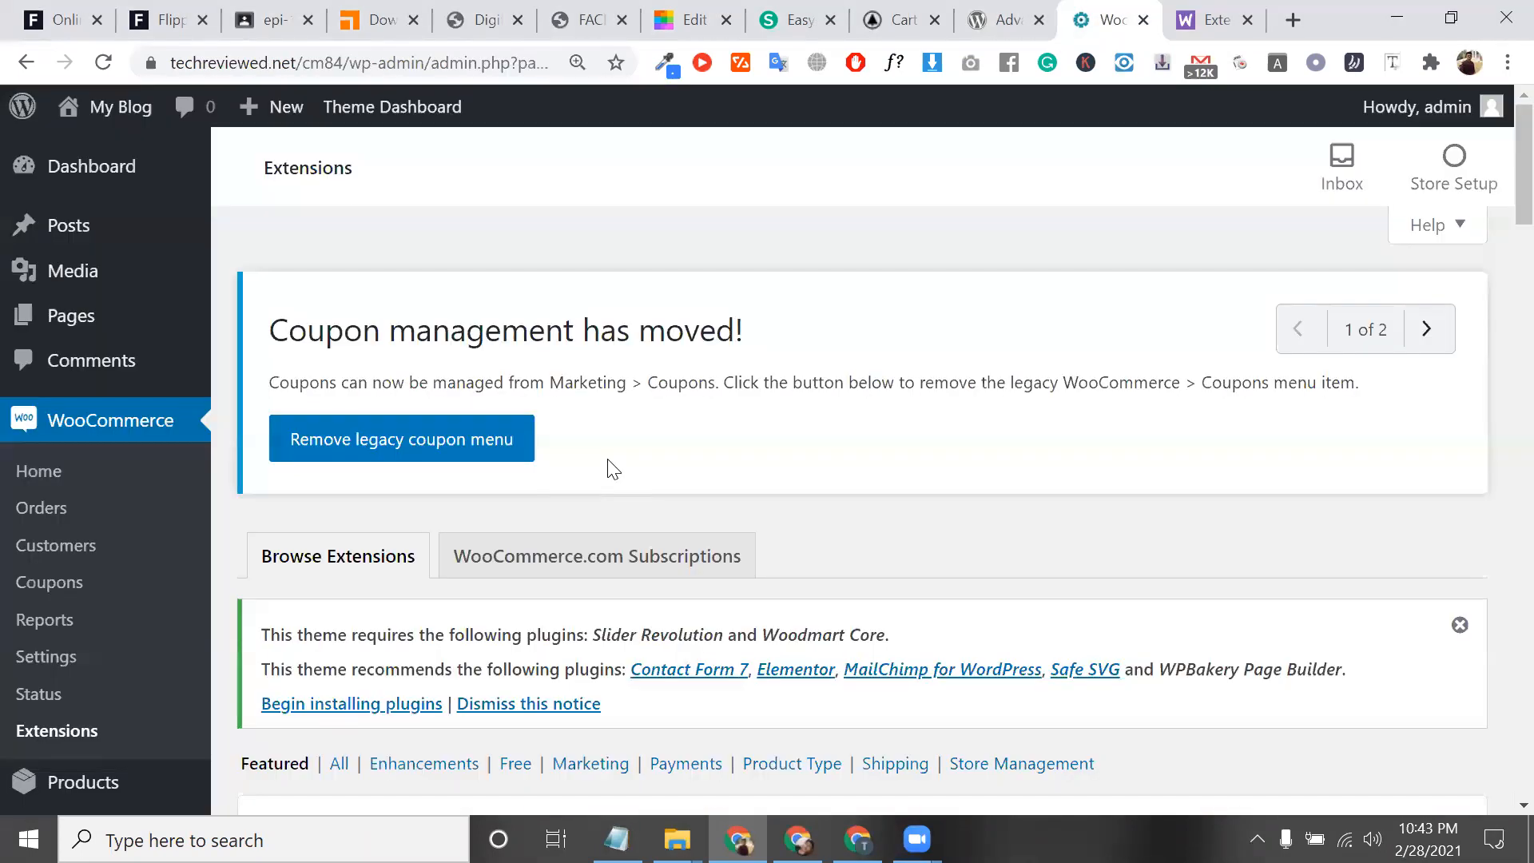
pyautogui.scroll(-11, 609, 469)
pyautogui.scroll(-11, 609, 469)
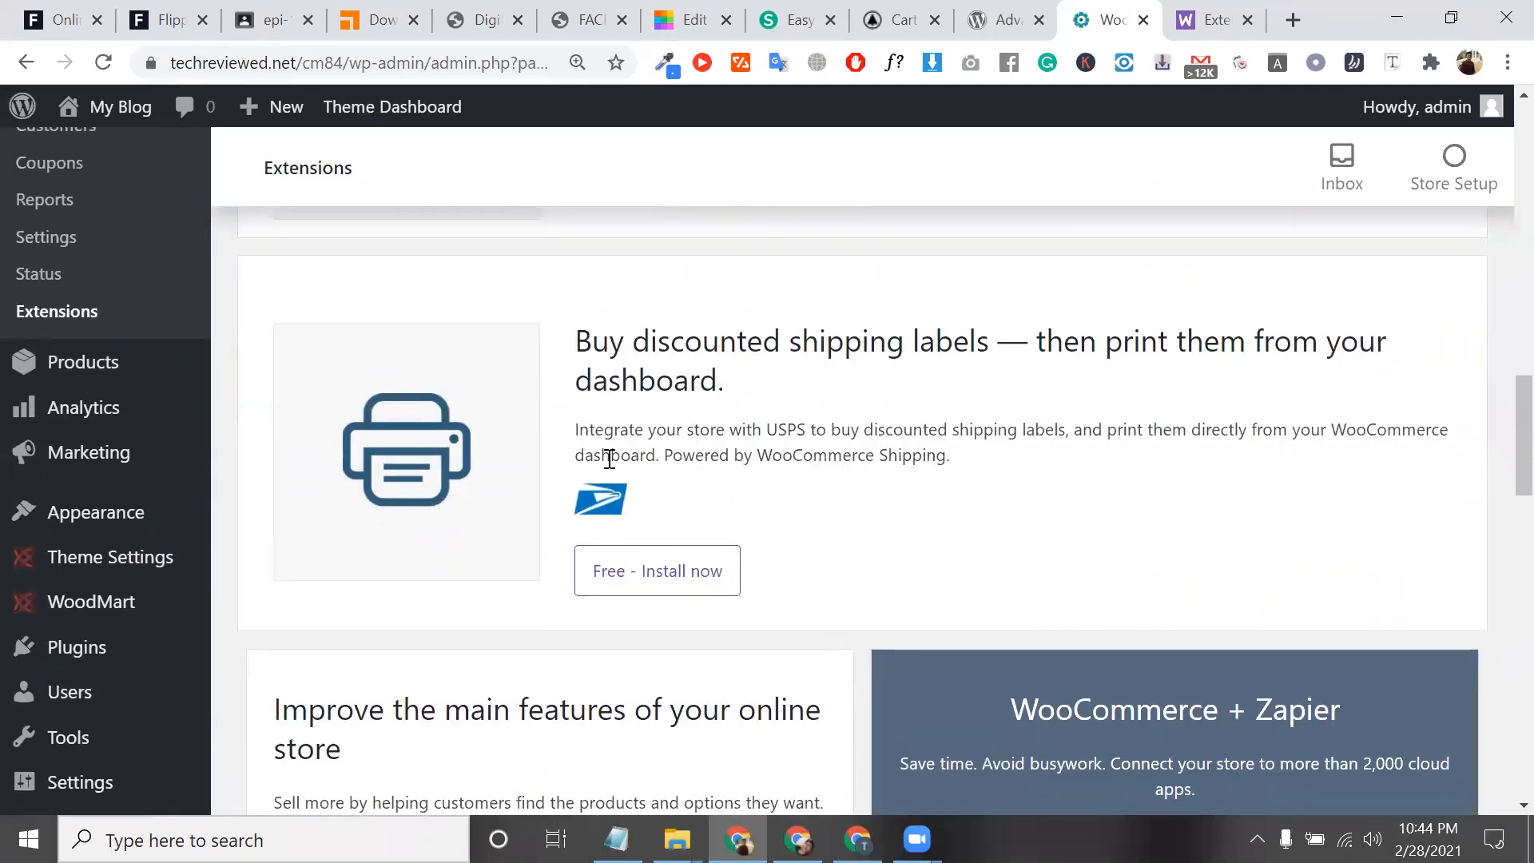
pyautogui.click(1226, 24)
pyautogui.click(1245, 21)
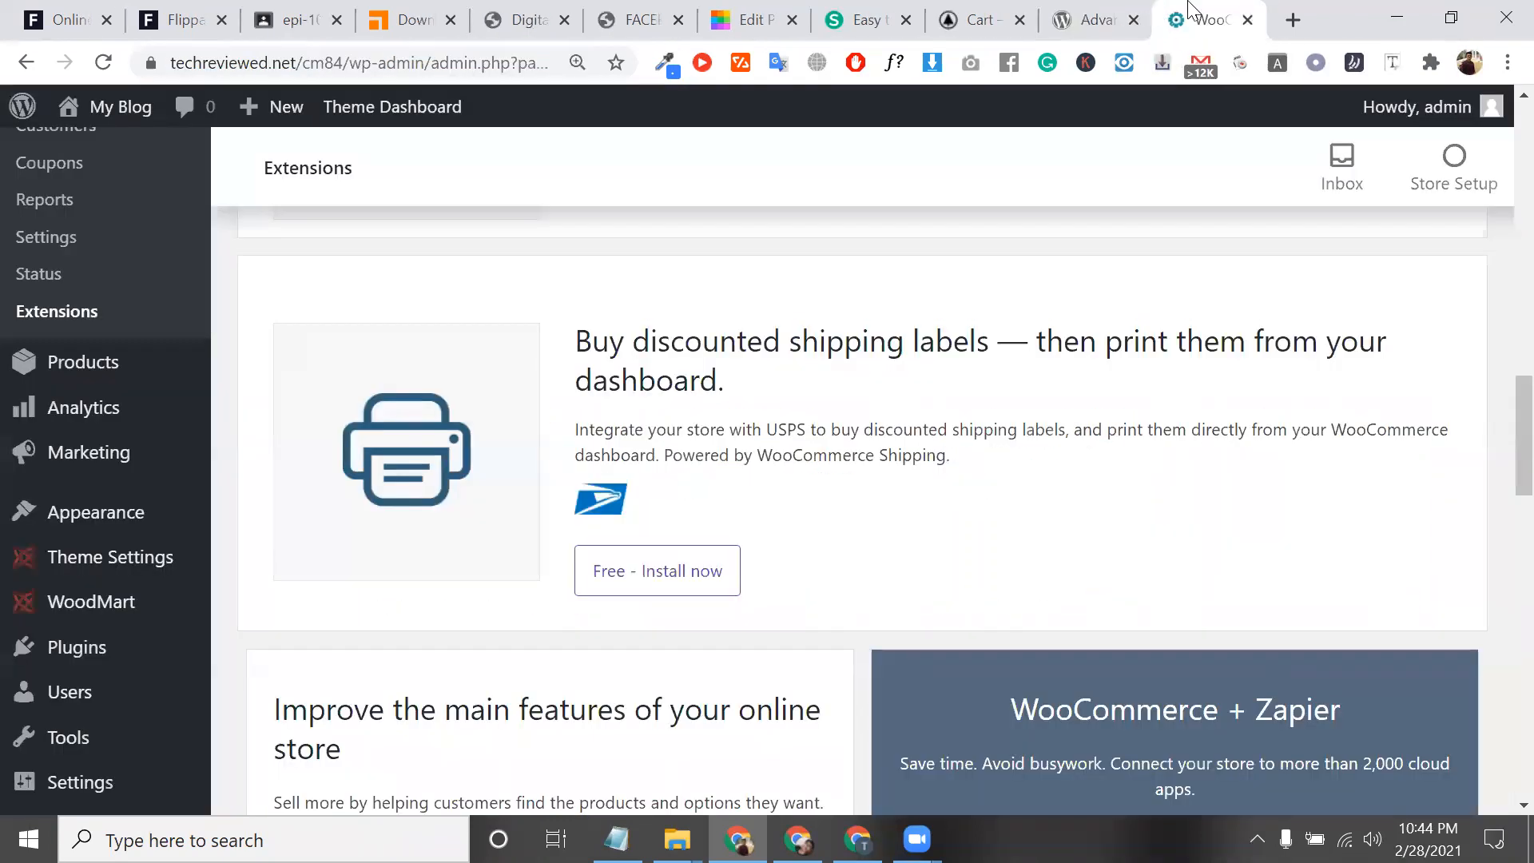
# Step: Open the WooCommerce general settings and examine the Store Address section, including the first address line
pyautogui.scroll(3, 509, 394)
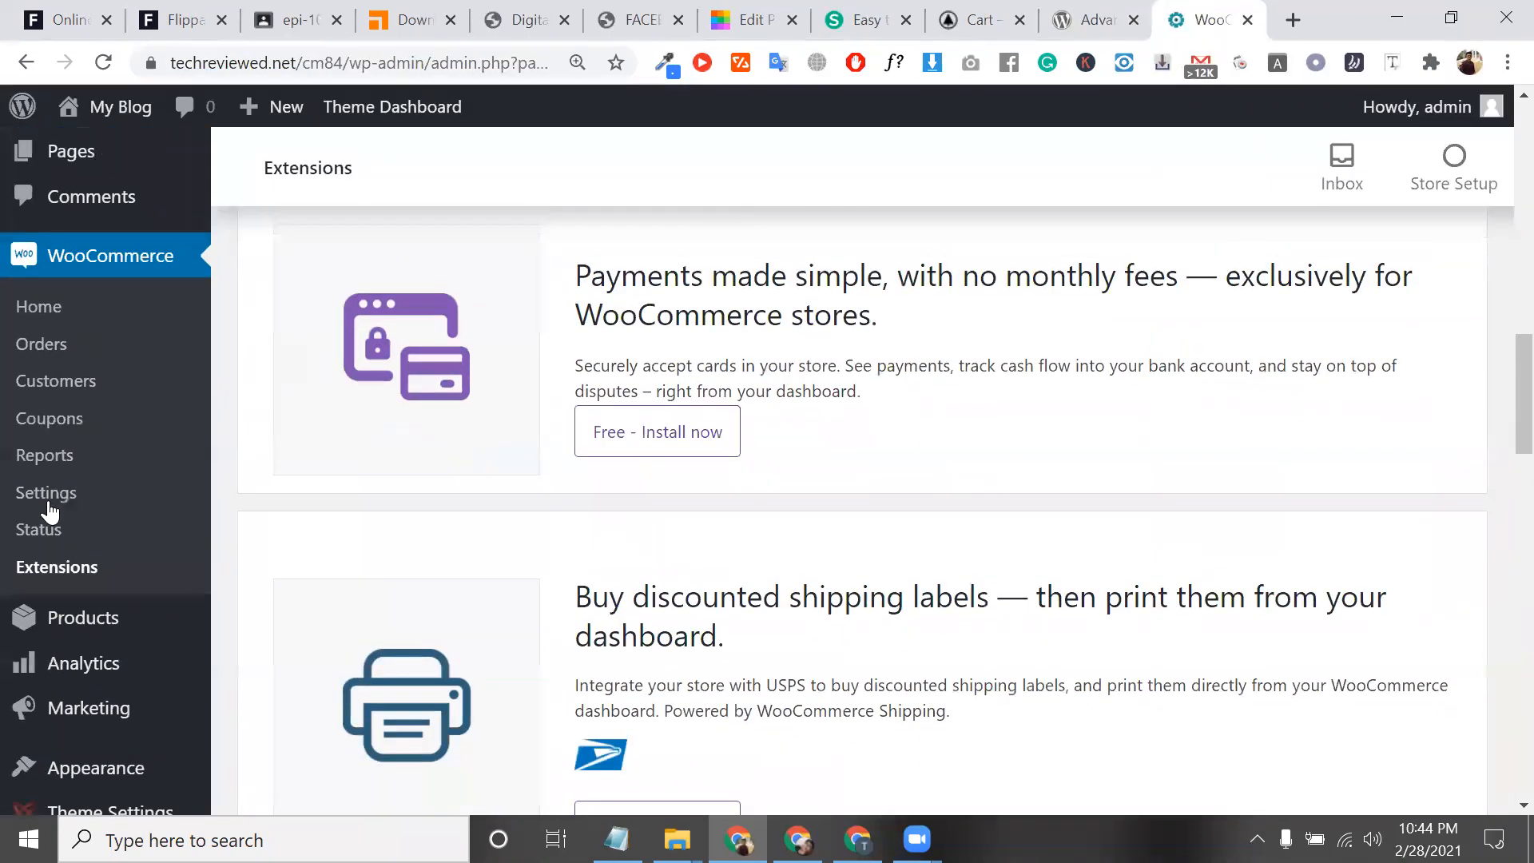
pyautogui.click(46, 494)
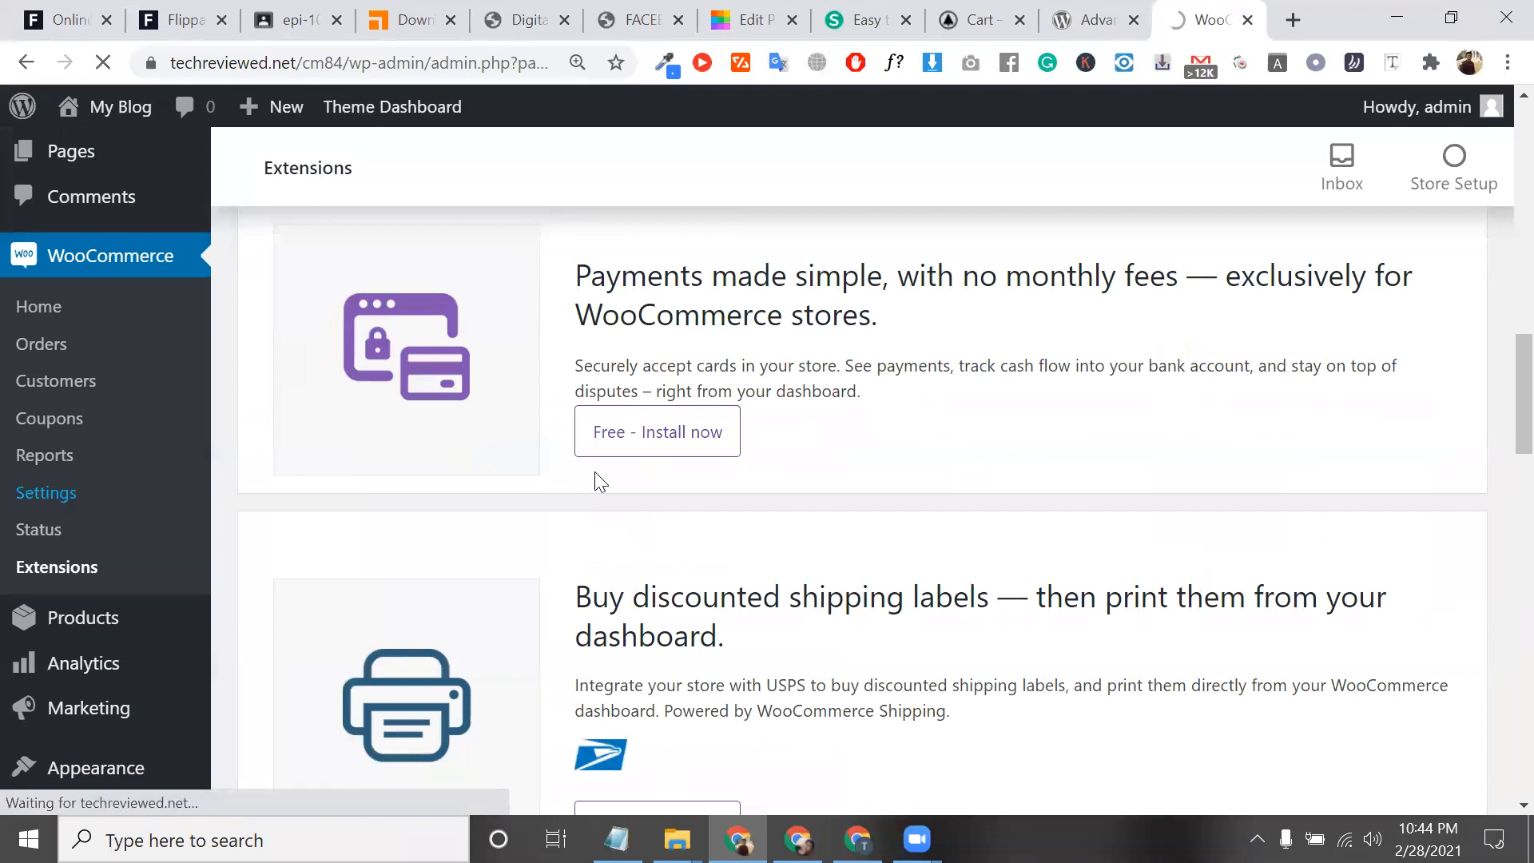
pyautogui.scroll(10, 594, 472)
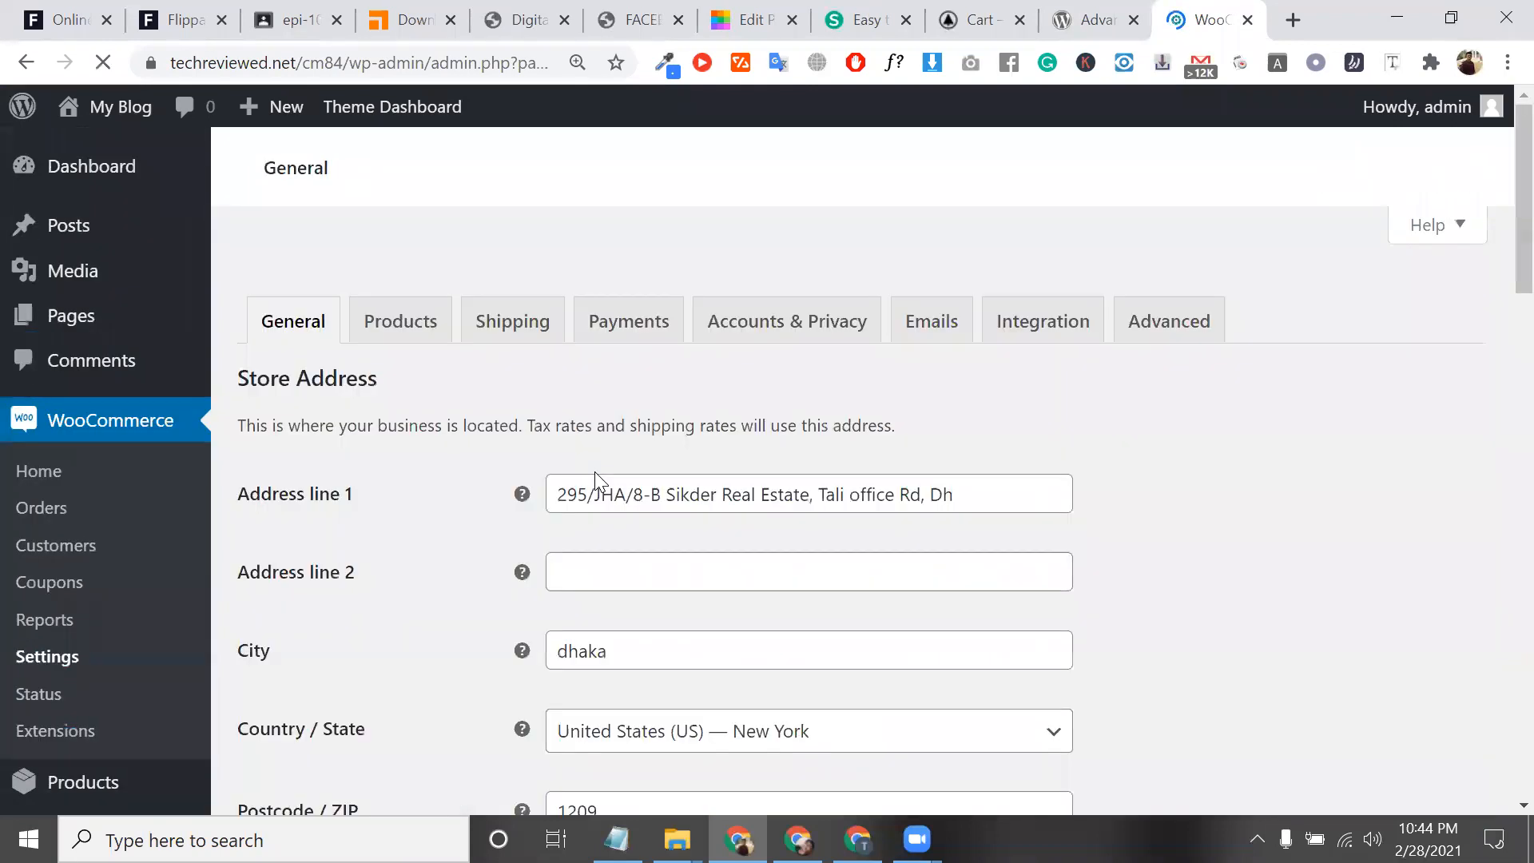
pyautogui.scroll(-1, 594, 479)
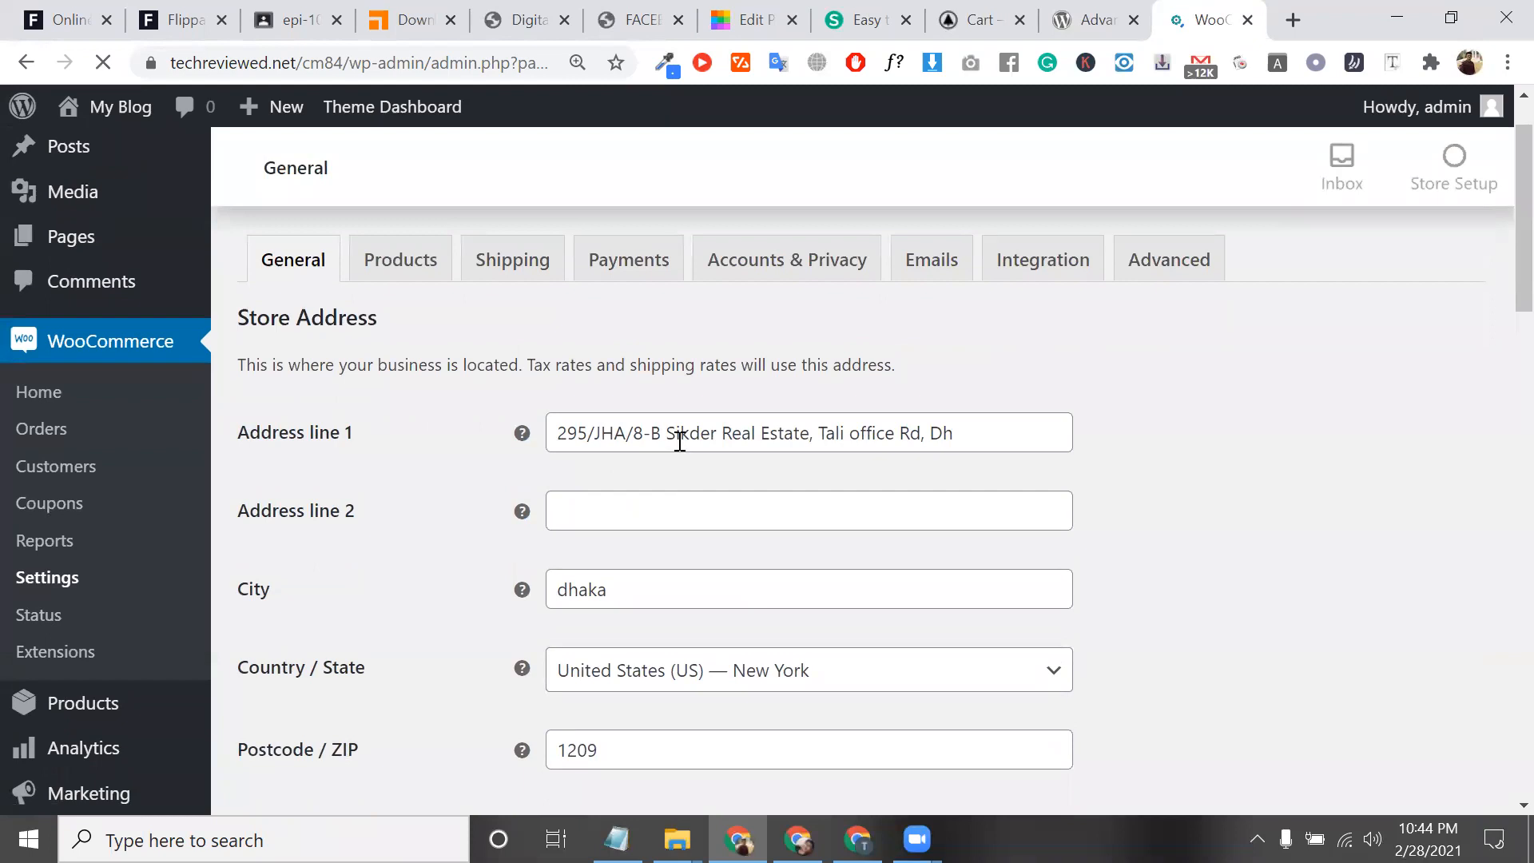
pyautogui.scroll(-3, 337, 324)
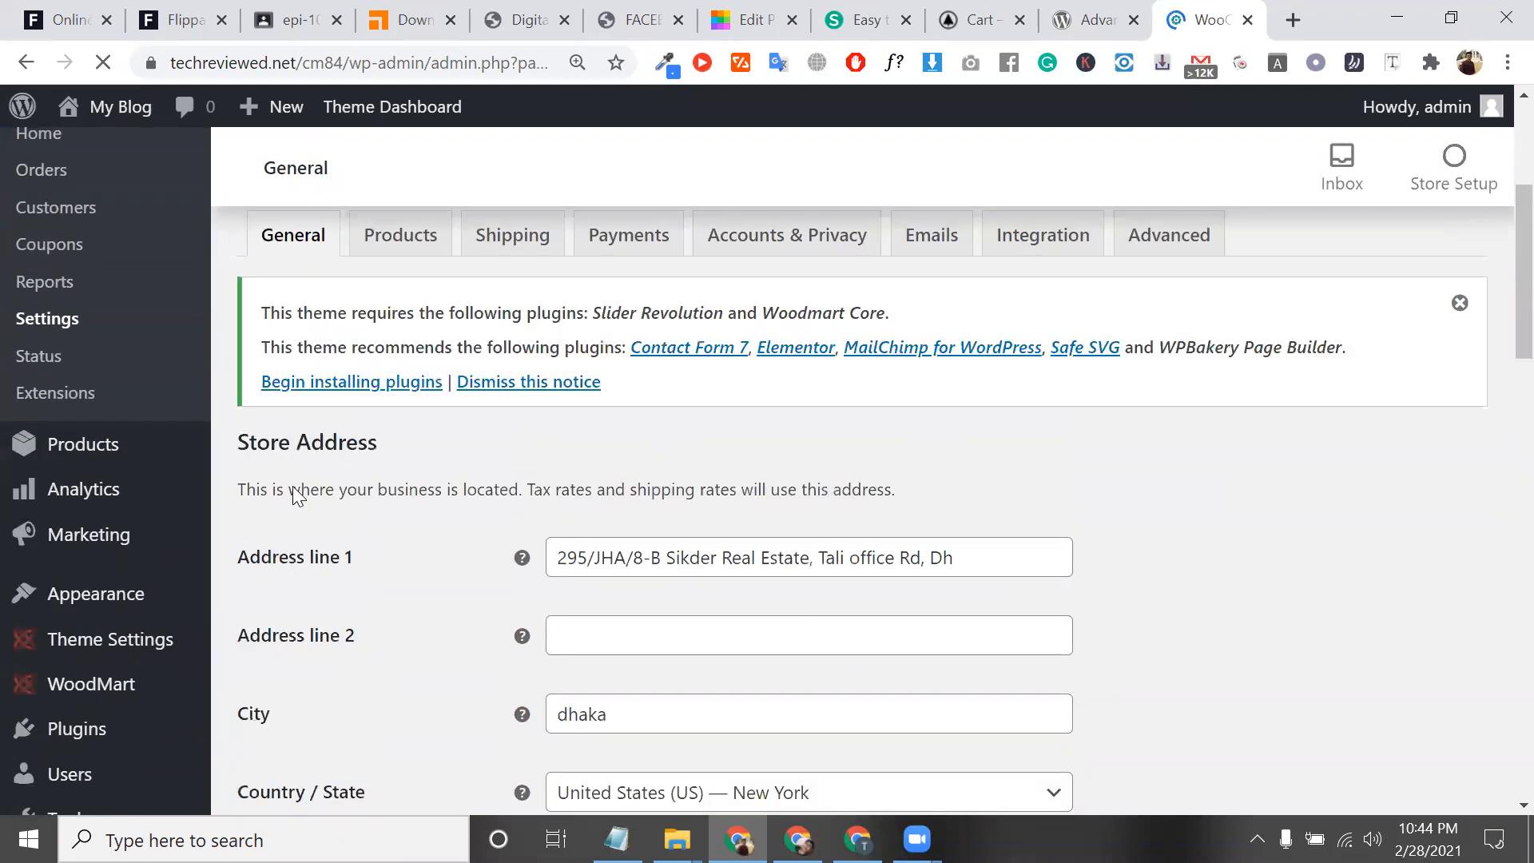
pyautogui.moveTo(238, 442); pyautogui.dragTo(424, 442)
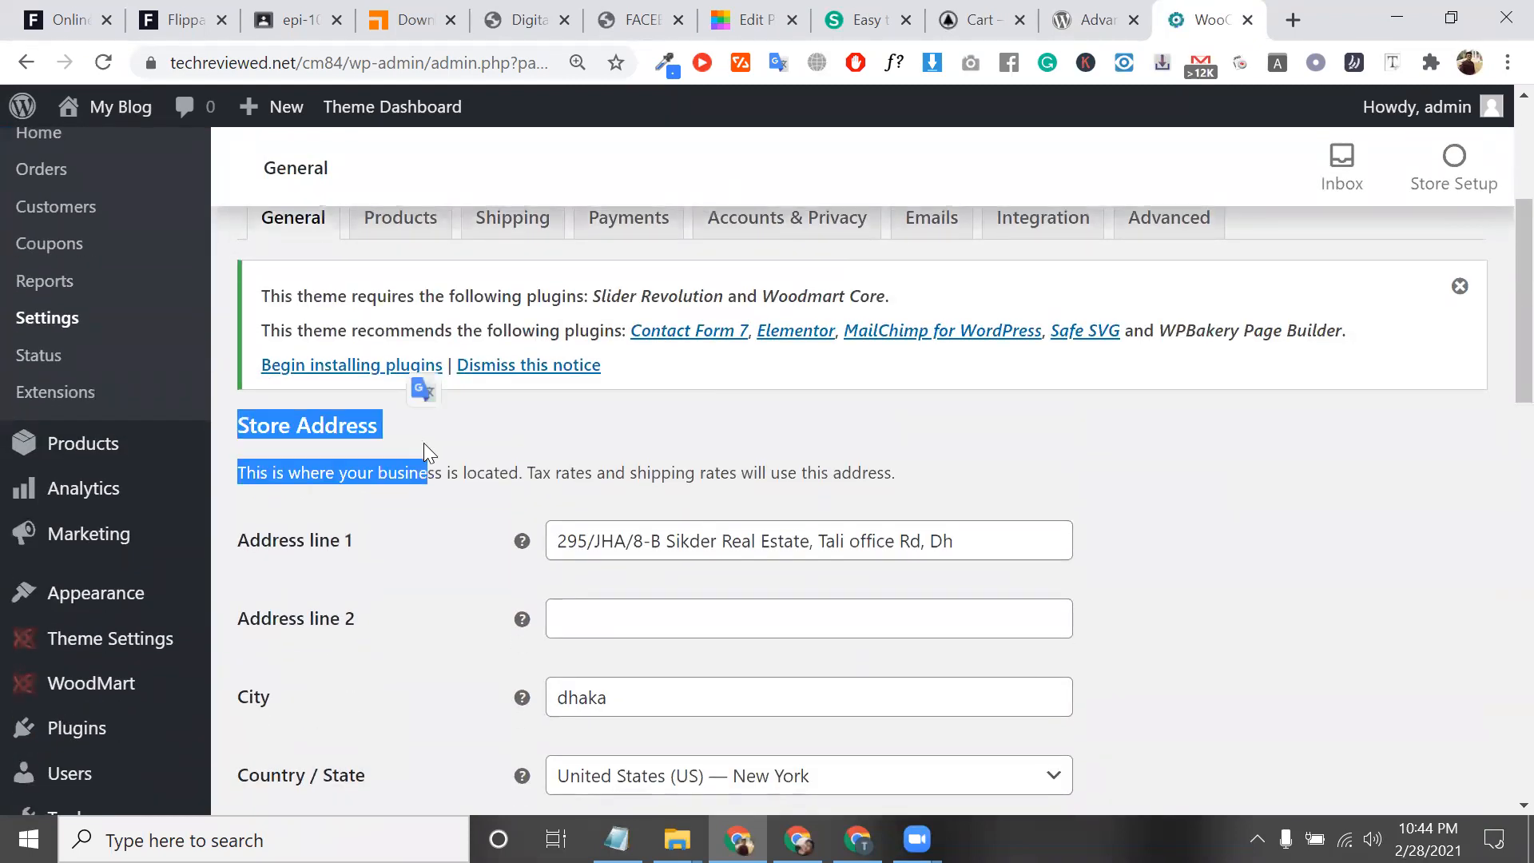
pyautogui.scroll(-2, 650, 415)
pyautogui.click(702, 417)
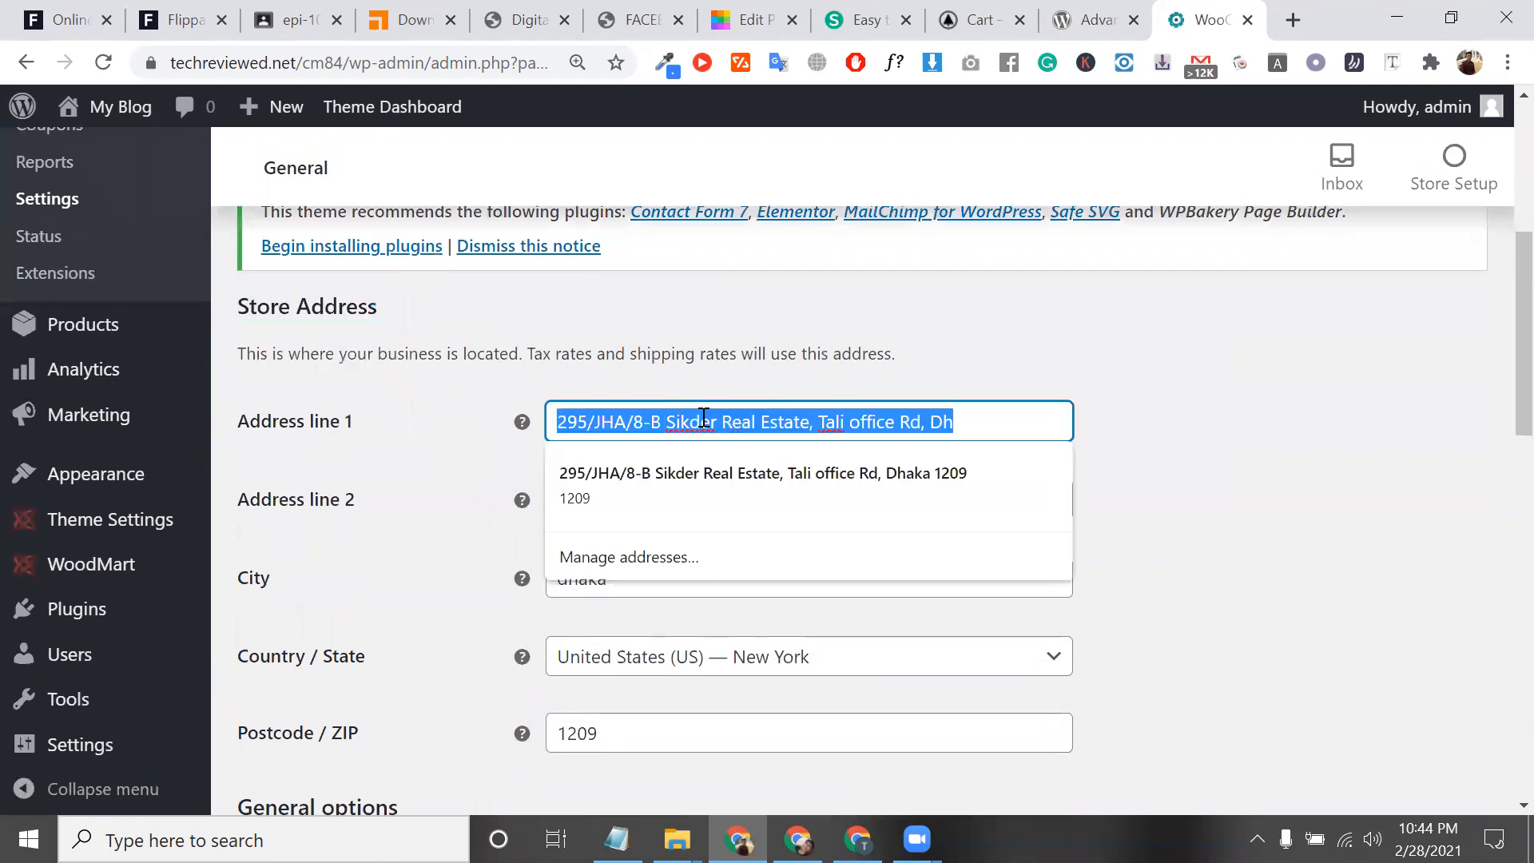
# Step: Look over the country, postcode and general options, and clear the store's Postcode / ZIP value
pyautogui.click(446, 482)
pyautogui.scroll(-2, 559, 463)
pyautogui.scroll(-4, 733, 315)
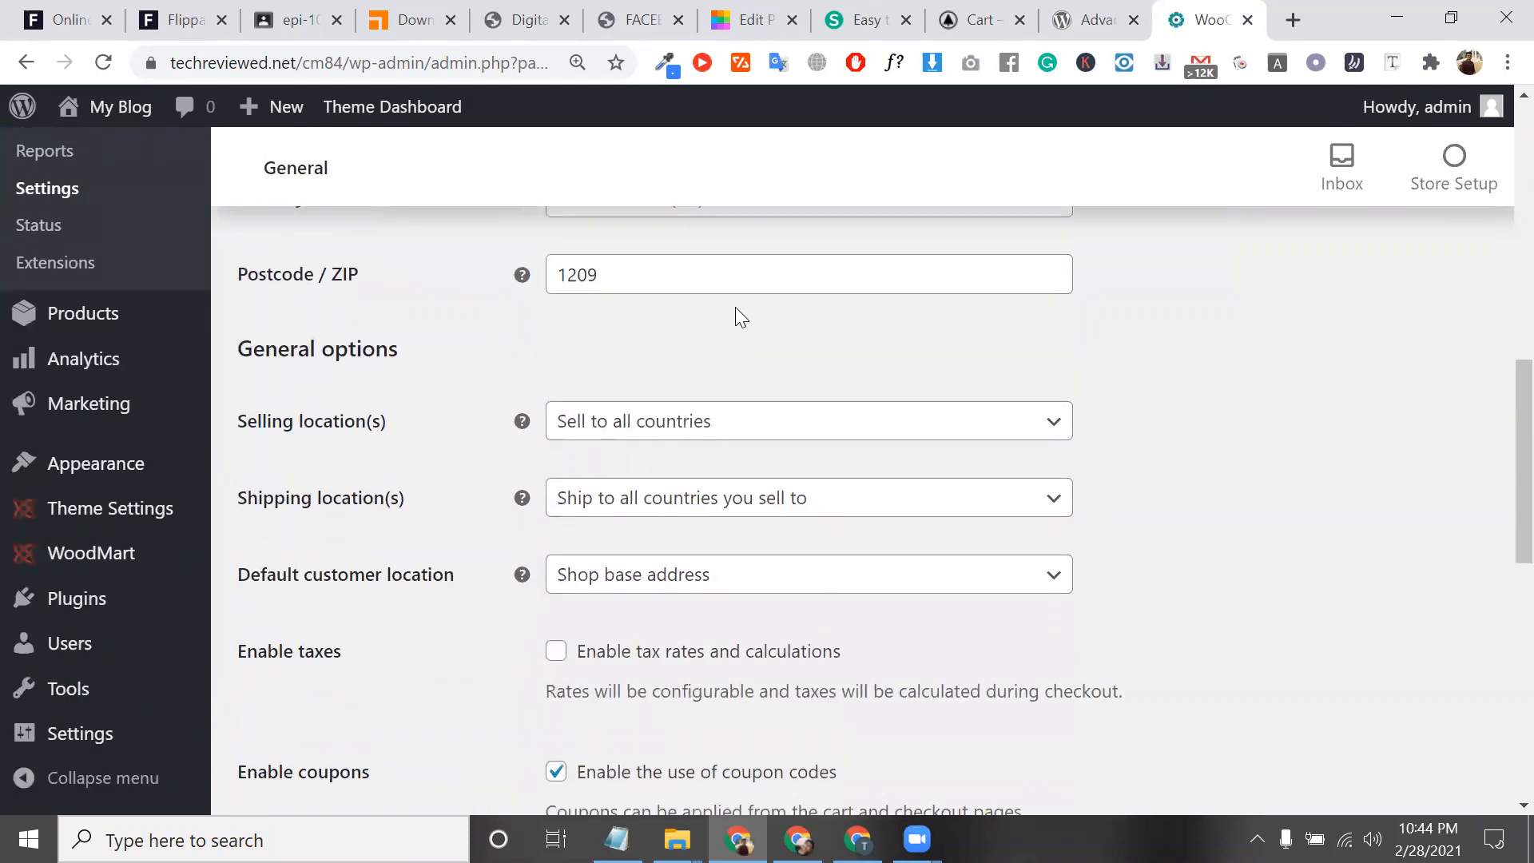
pyautogui.scroll(2, 703, 362)
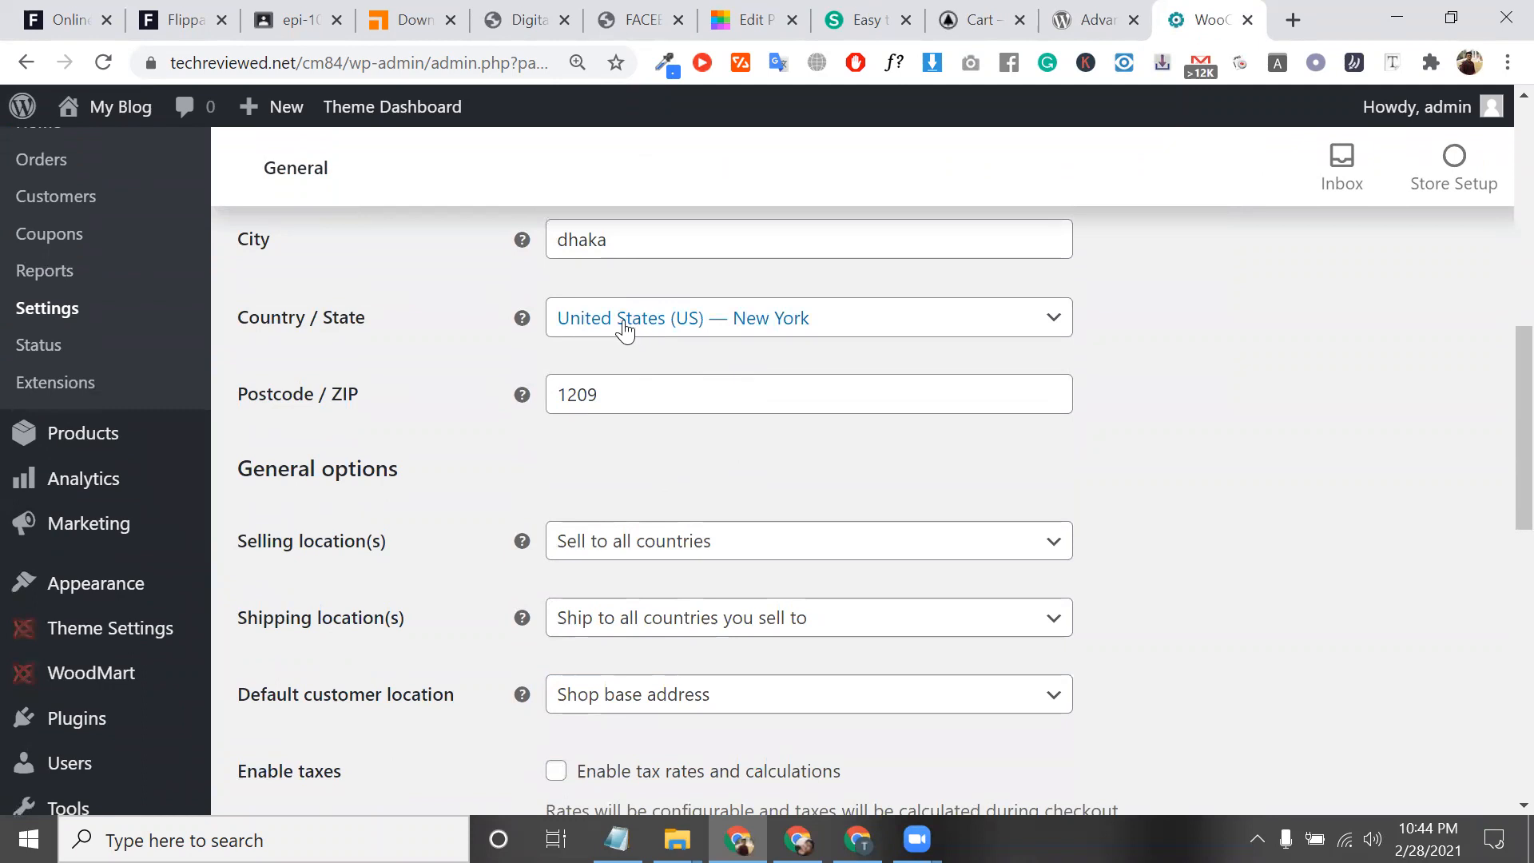
pyautogui.scroll(-1, 655, 351)
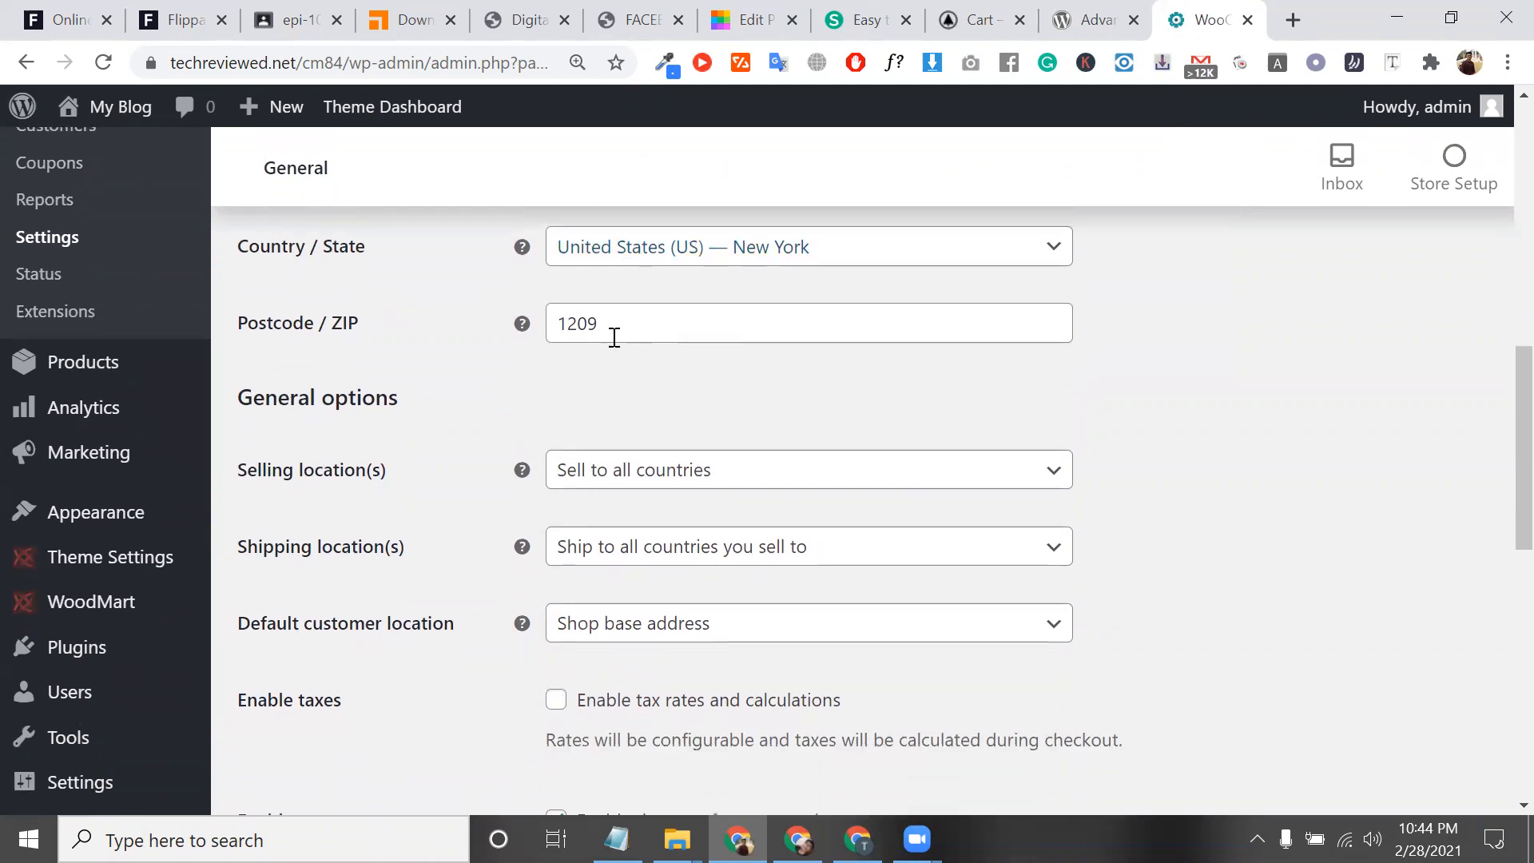
pyautogui.doubleClick(618, 335)
pyautogui.press('BackSpace')
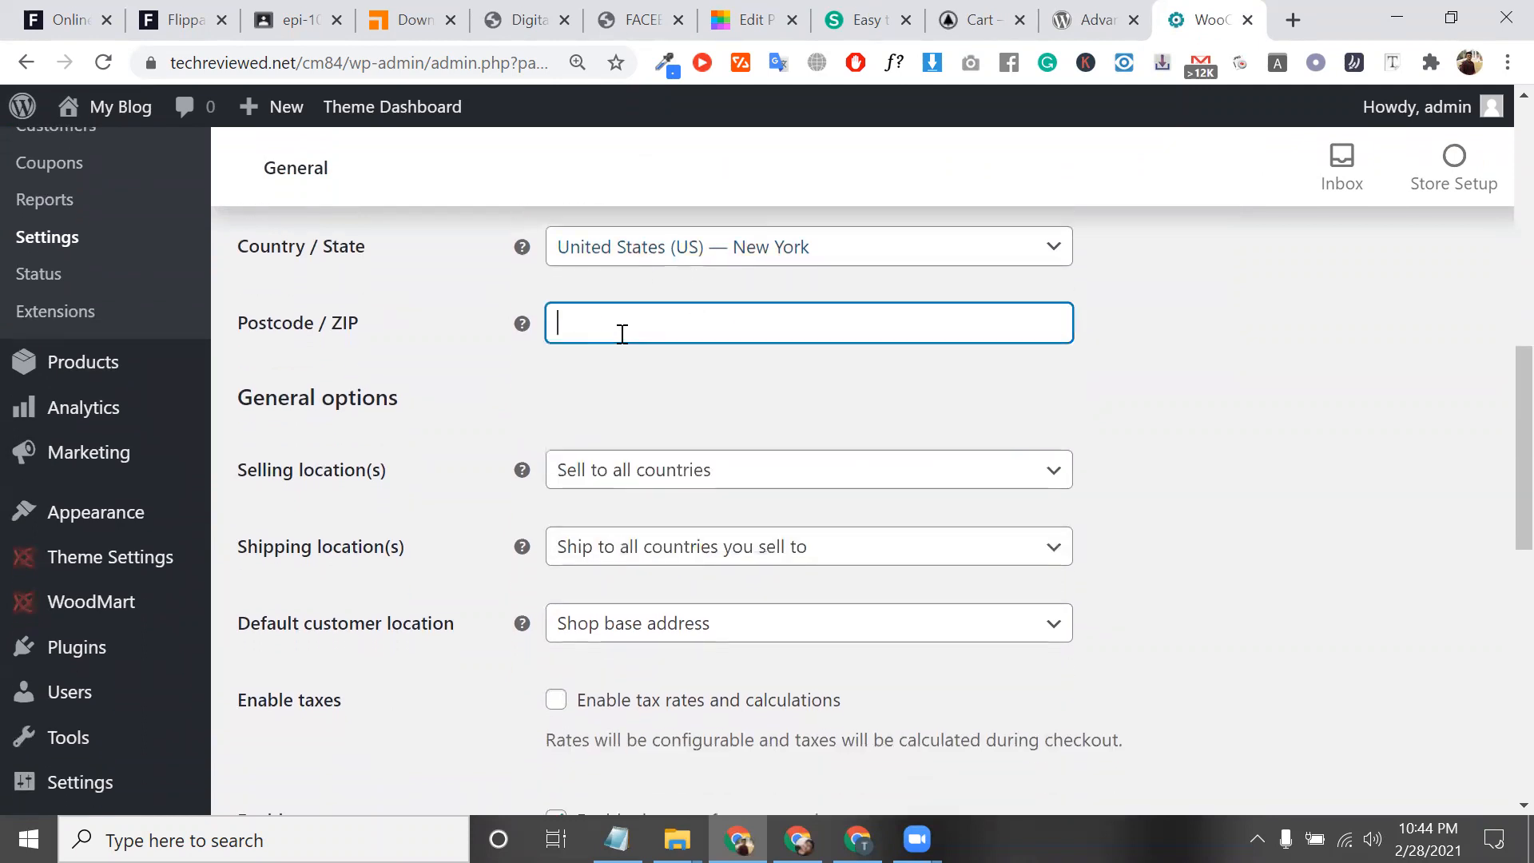
# Step: Search Google for "united states zip code map" in a new browser tab
pyautogui.click(1293, 19)
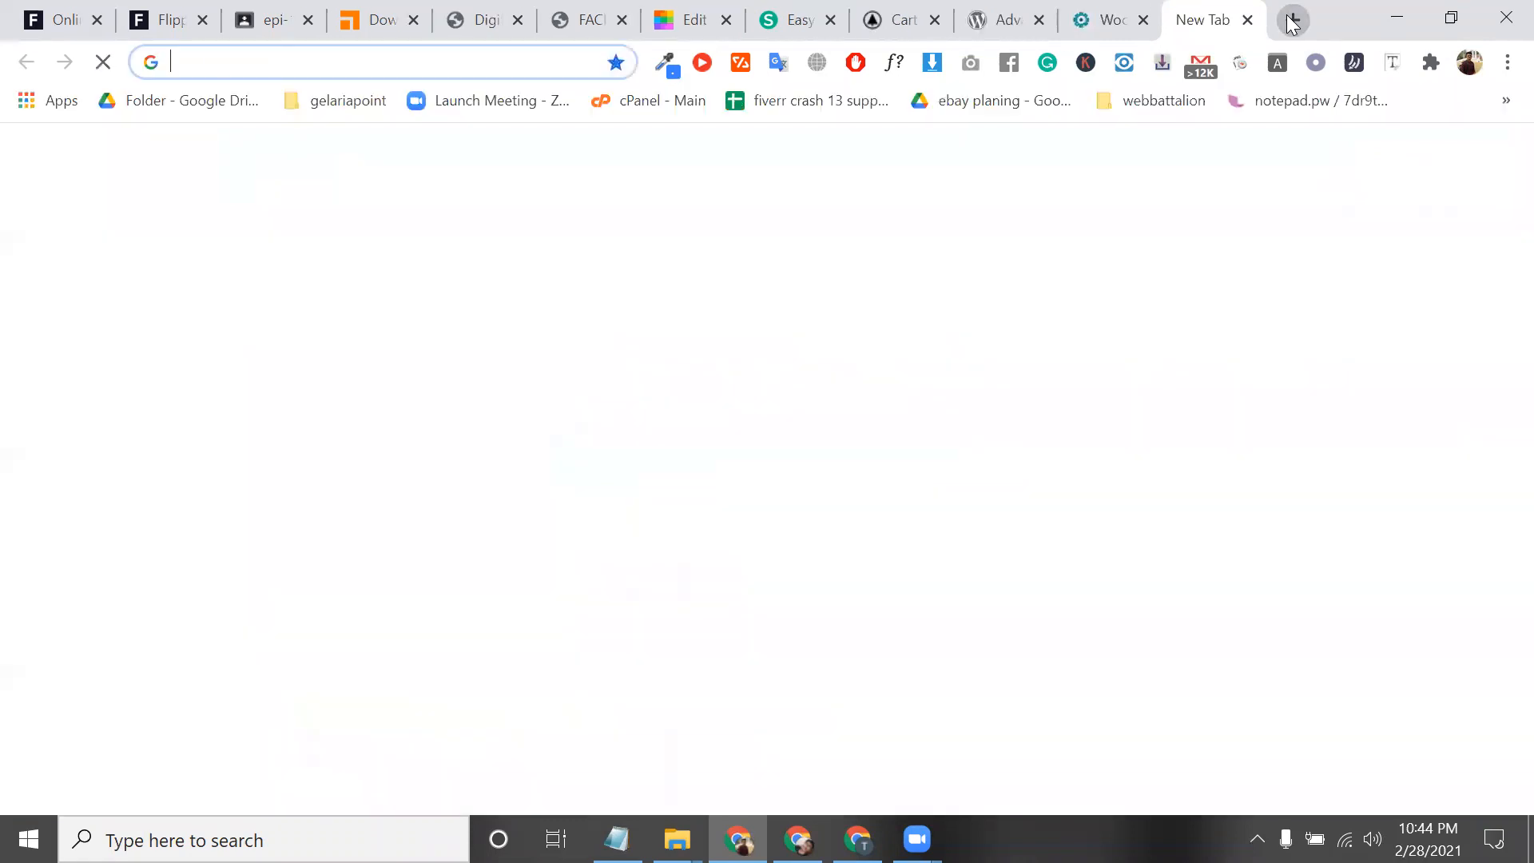
pyautogui.write('uni')
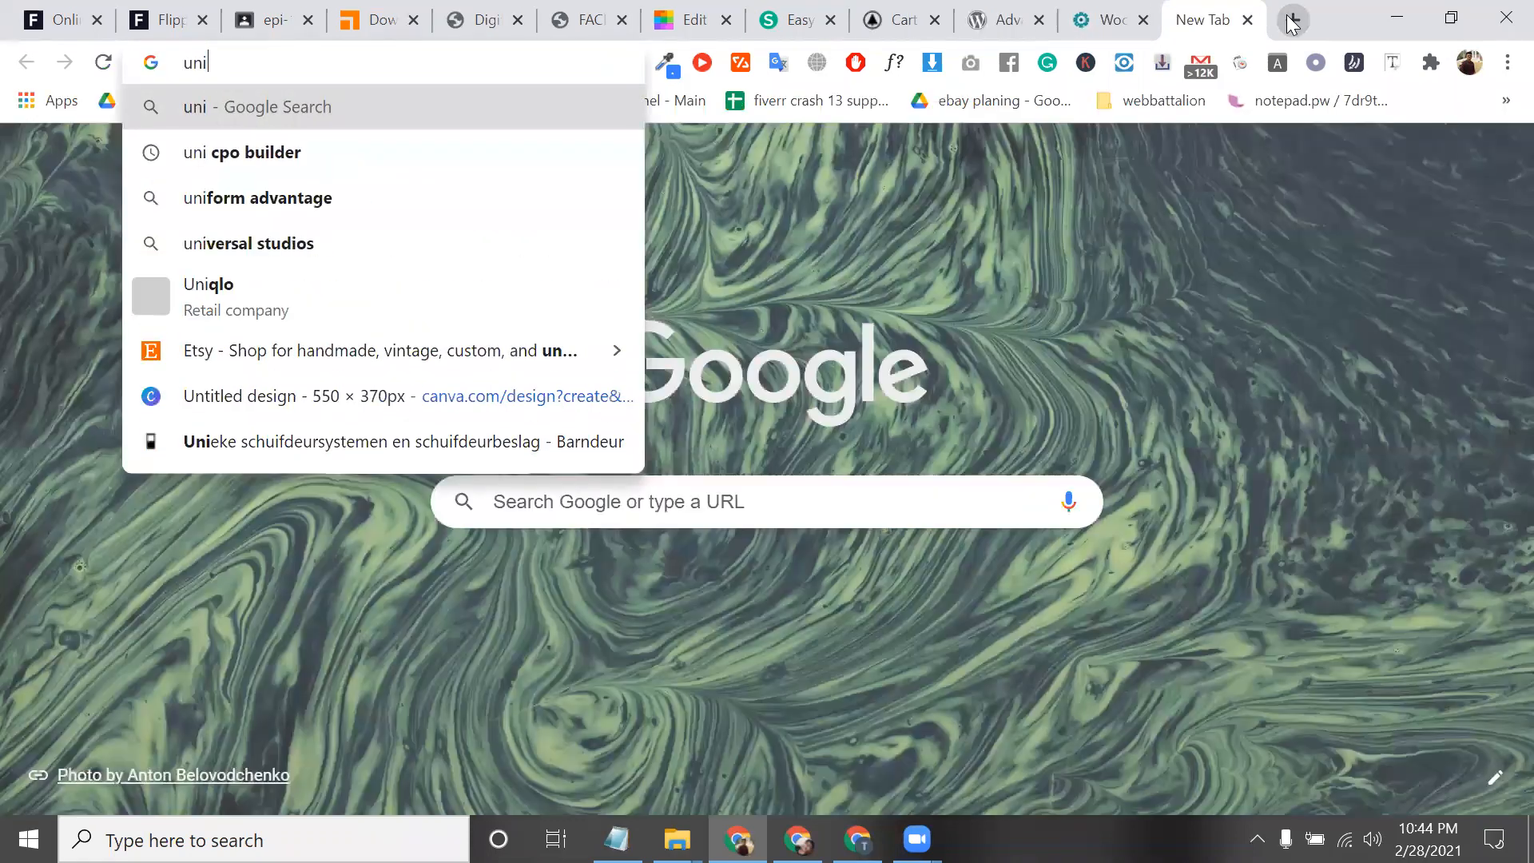
pyautogui.write('ted zim')
pyautogui.press('BackSpace')
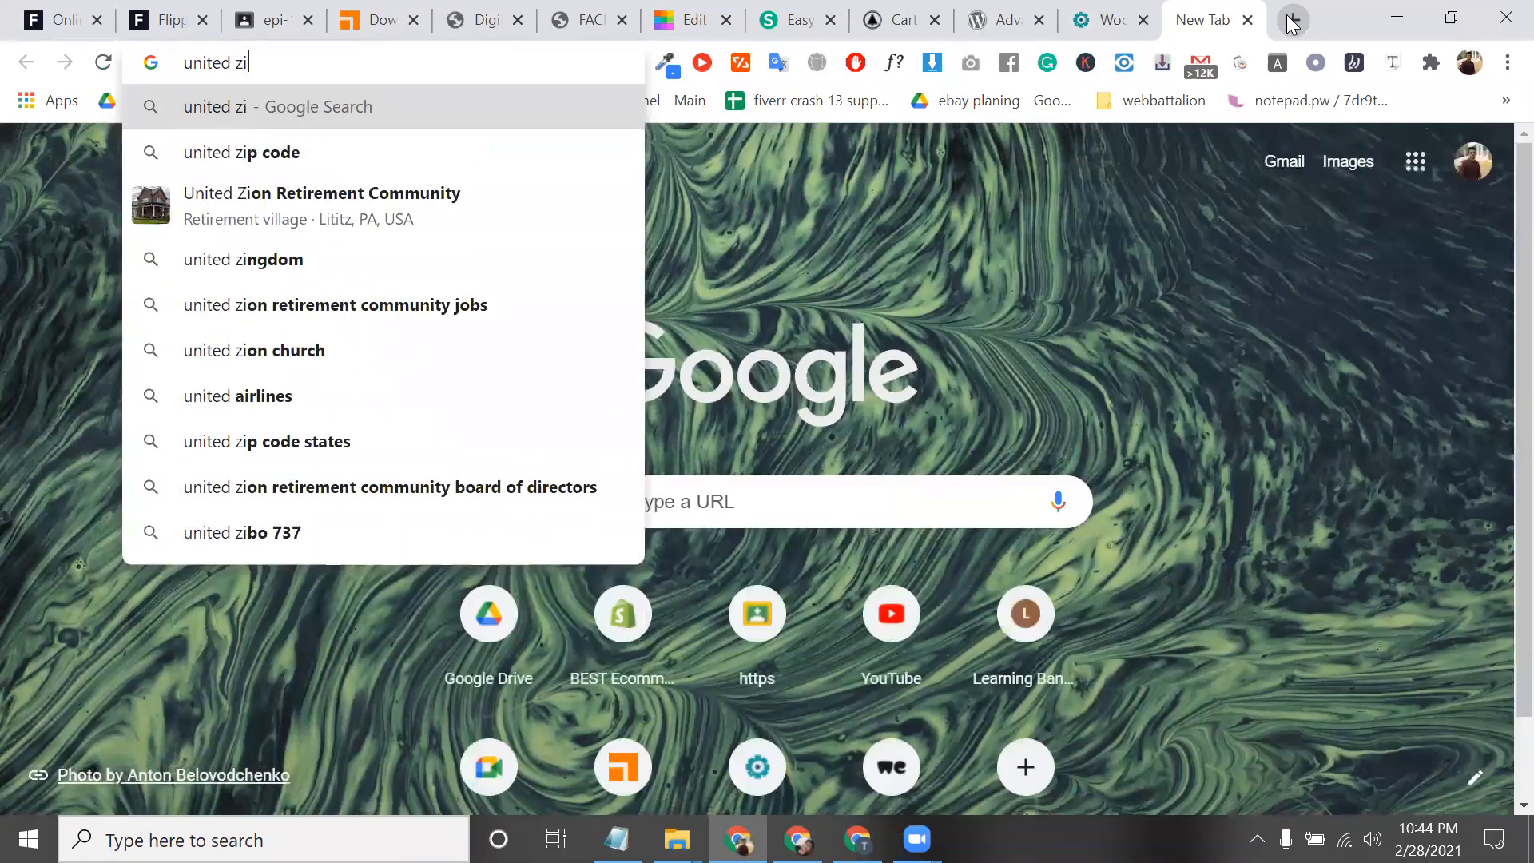
pyautogui.write('p code')
pyautogui.press('Up')
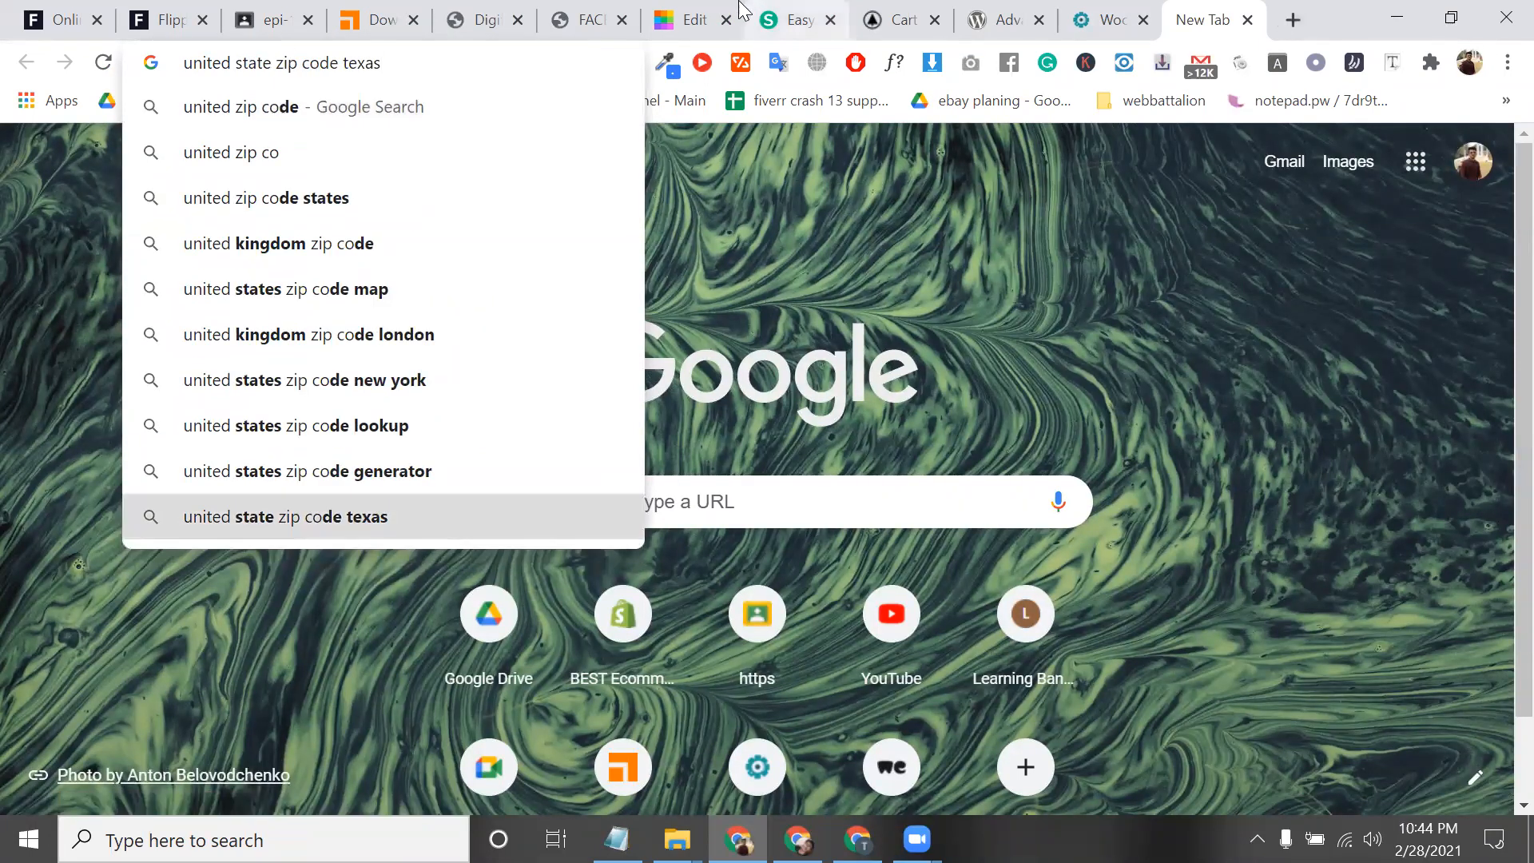
pyautogui.click(375, 288)
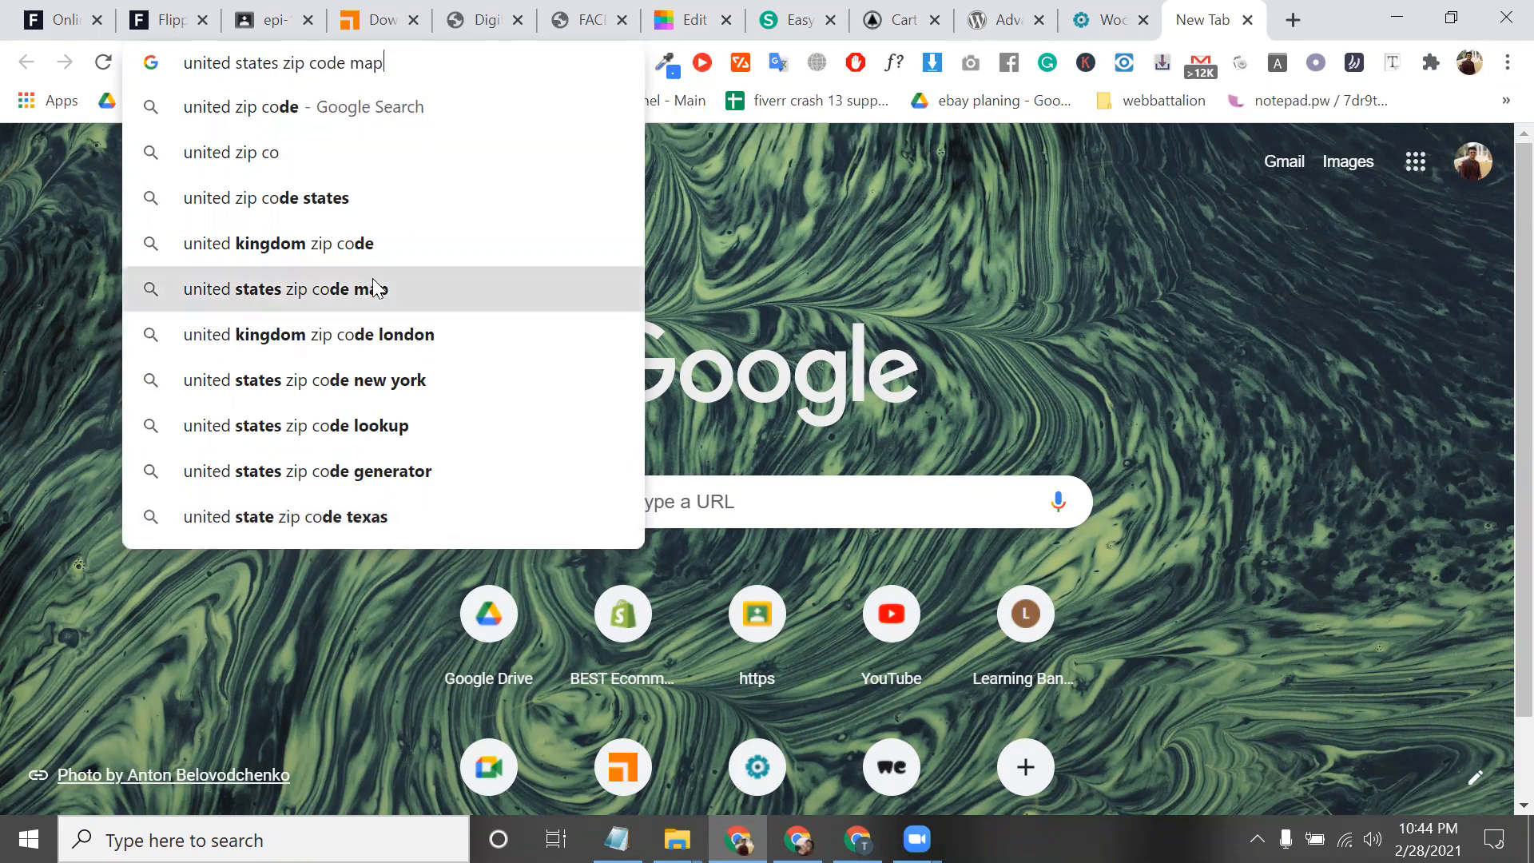
pyautogui.press('Return')
# Step: Shorten the search to "united states zip code" and view the map on the unitedstateszipcodes.org result
pyautogui.doubleClick(424, 152)
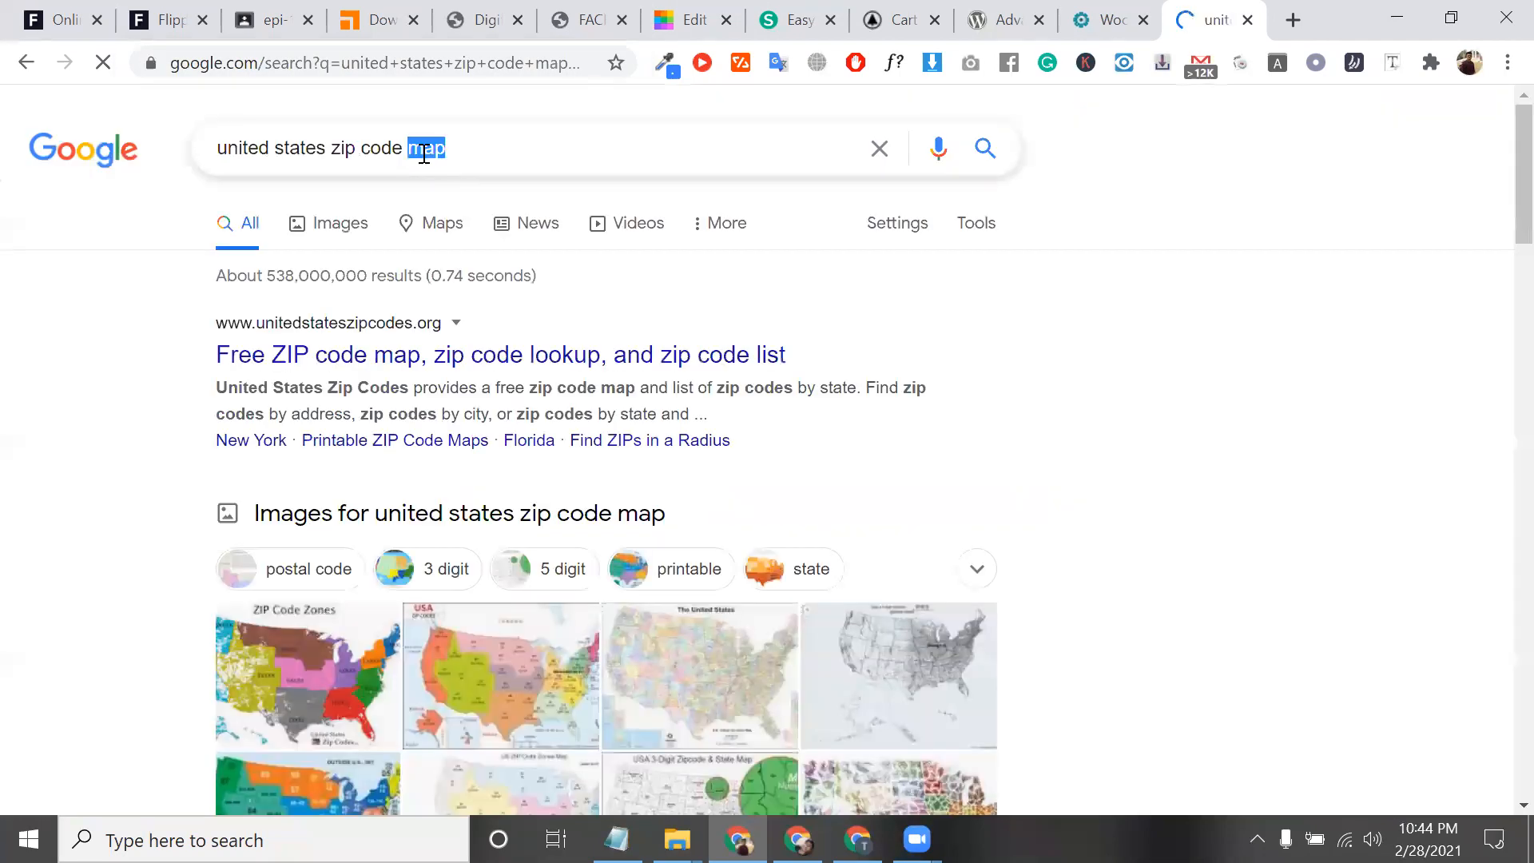
pyautogui.press('BackSpace')
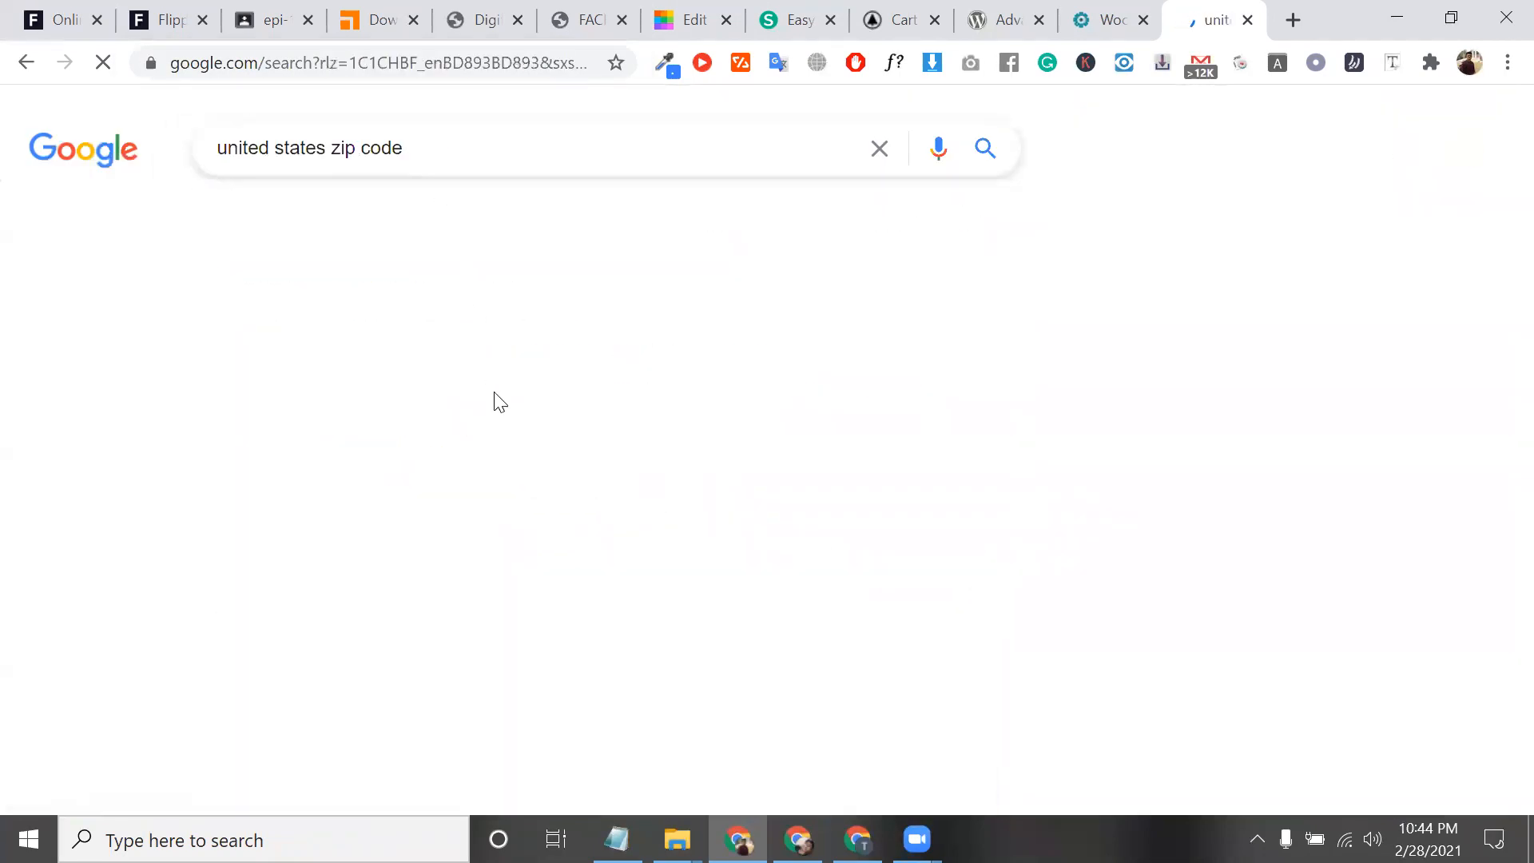
pyautogui.click(329, 356)
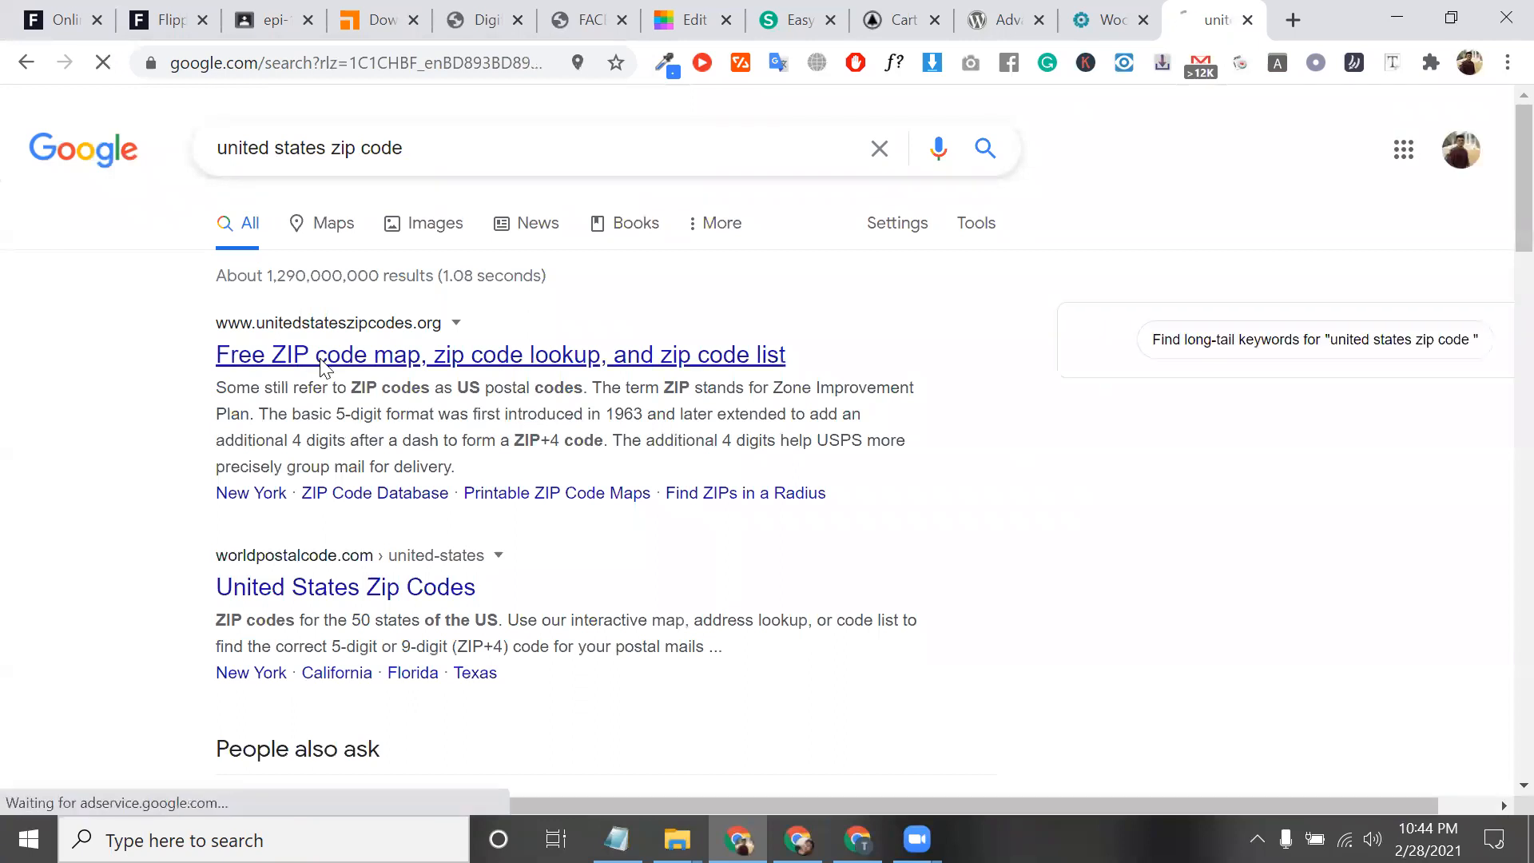
pyautogui.scroll(-2, 452, 469)
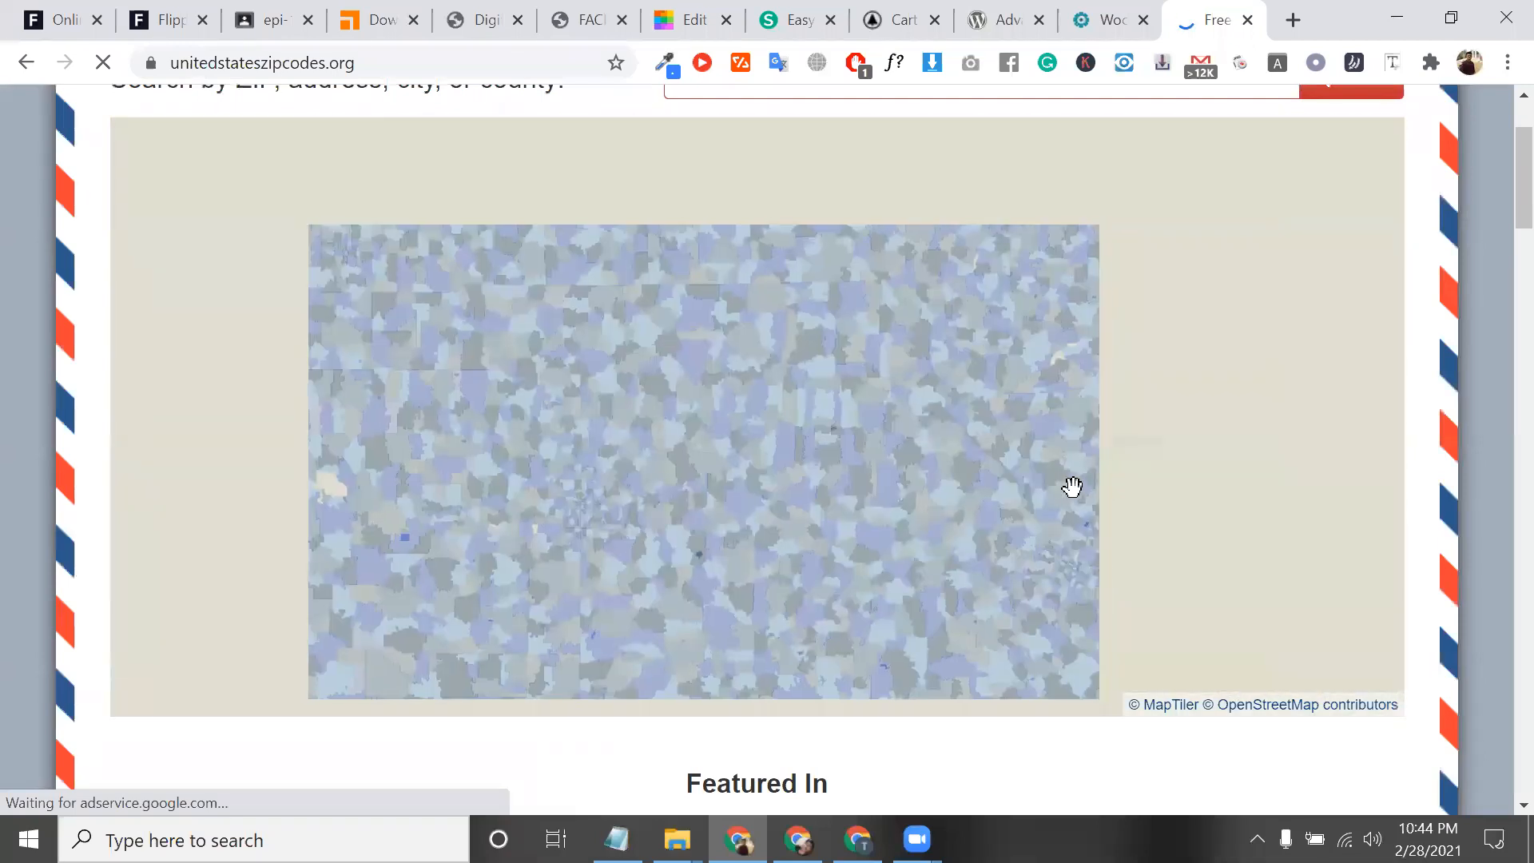
# Step: Return to the Google results, rerun the "united states zip code" search and look over the results
pyautogui.click(27, 65)
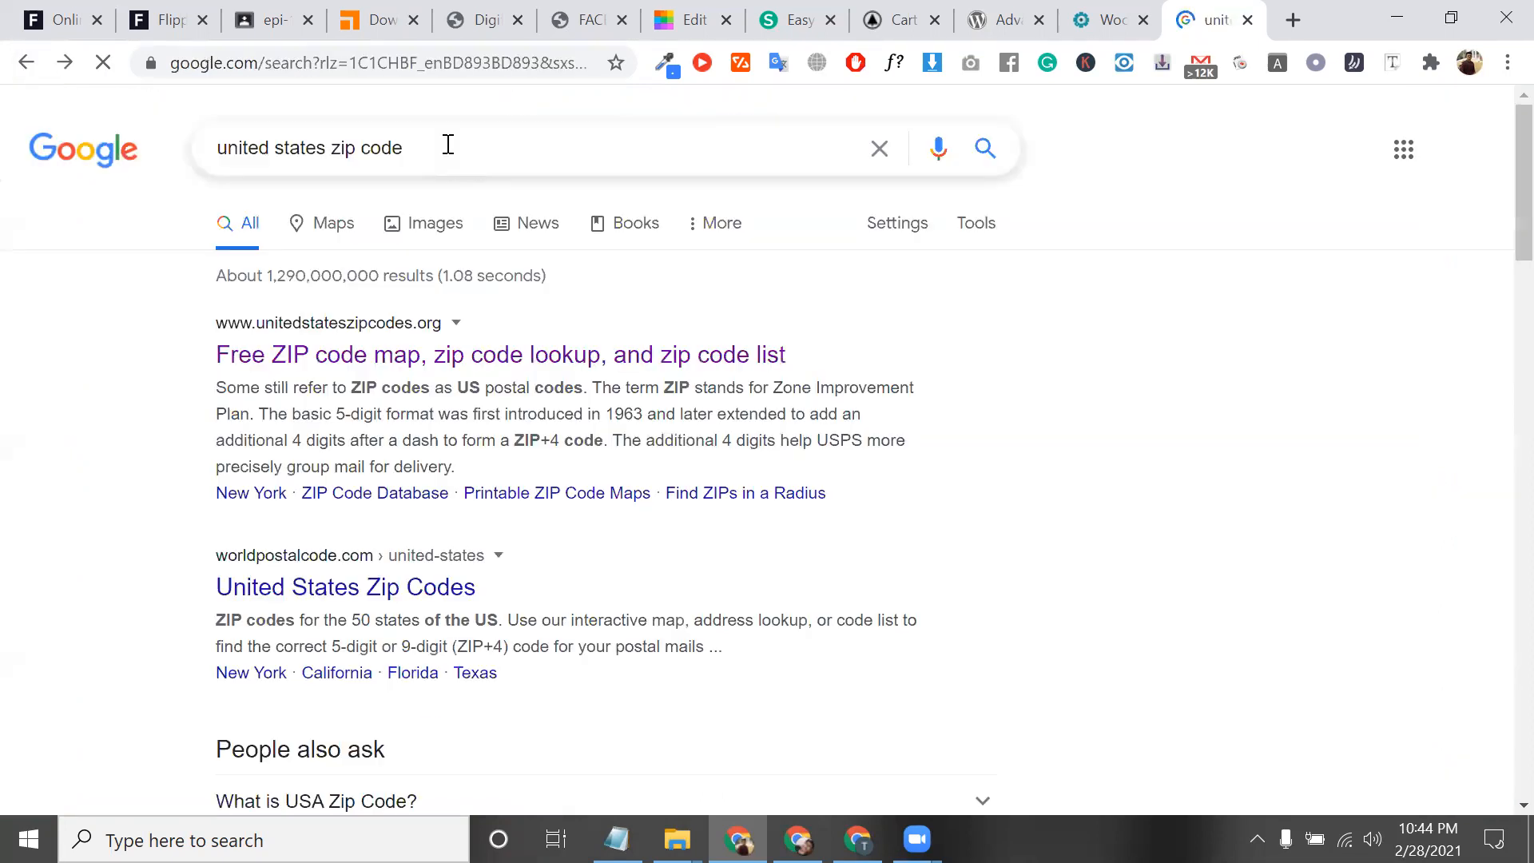
pyautogui.click(448, 144)
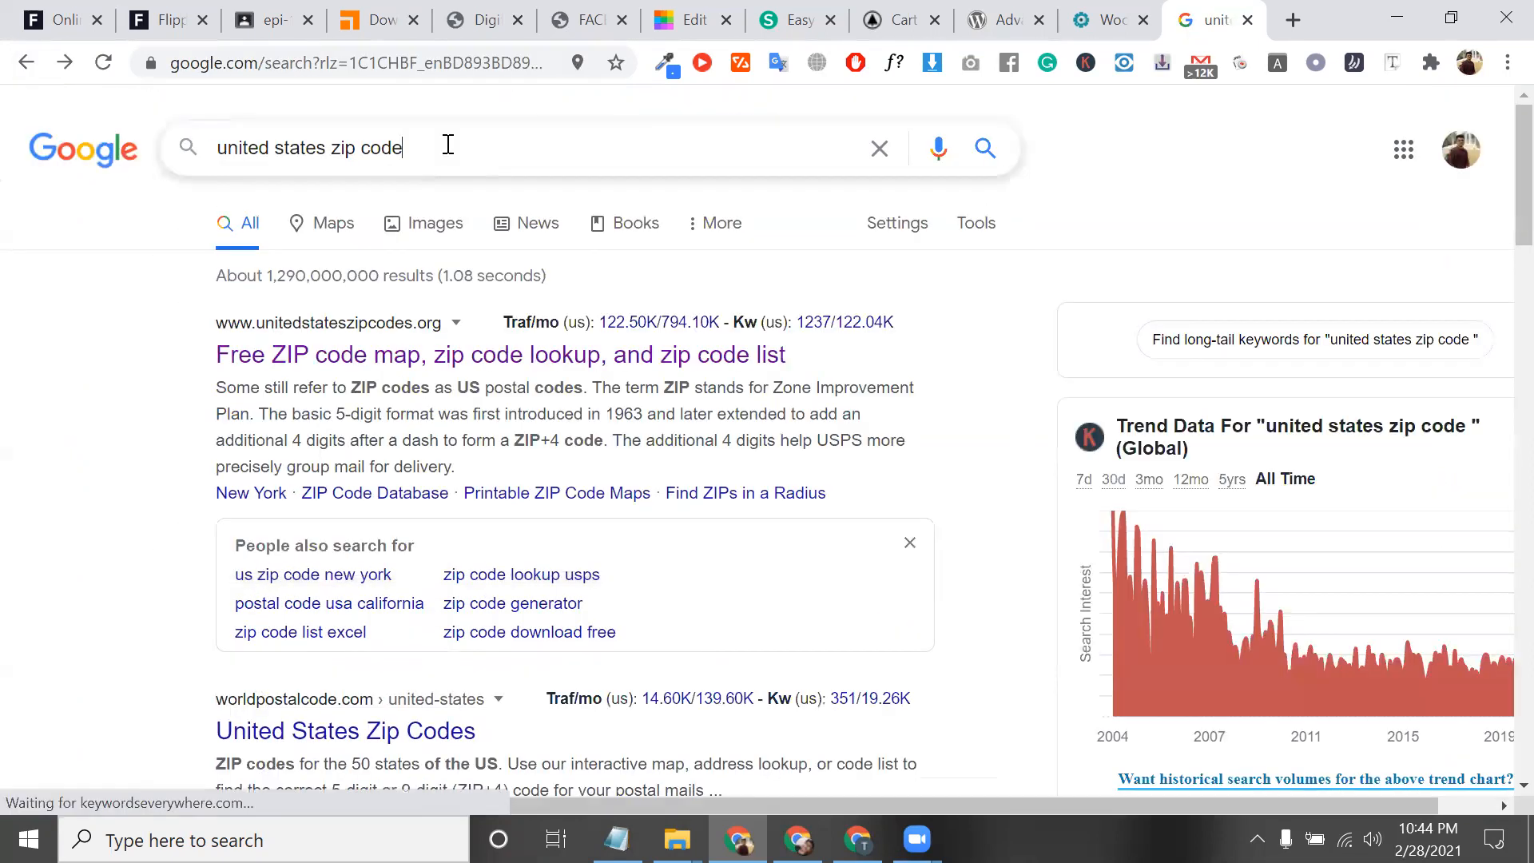
pyautogui.press('Return')
pyautogui.scroll(-2, 468, 327)
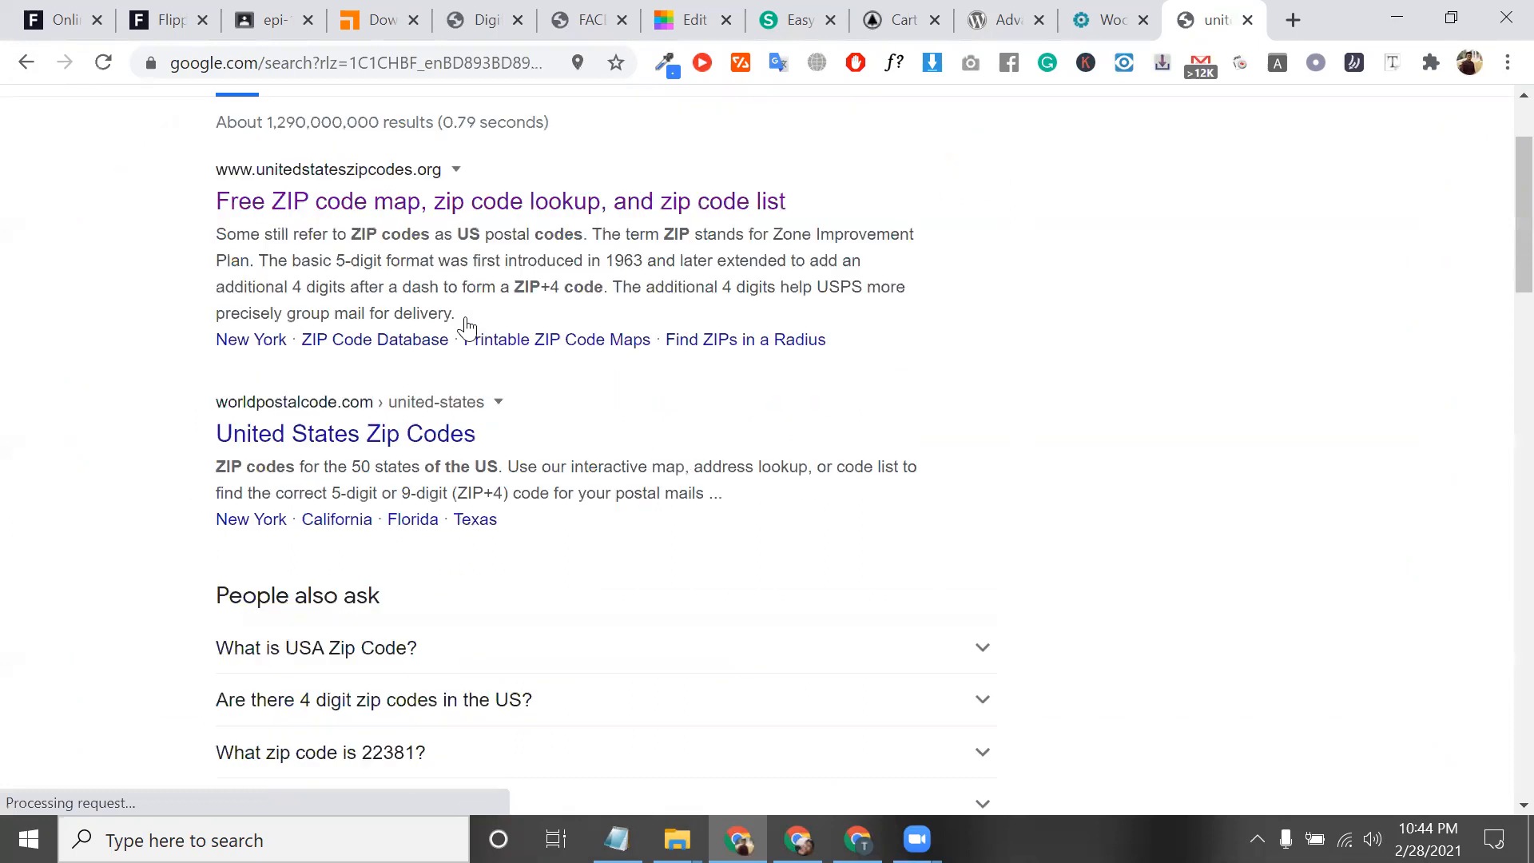
# Step: Open the worldpostalcode.com United States result and look through its Florida ZIP code page
pyautogui.scroll(-2, 467, 328)
pyautogui.click(532, 320)
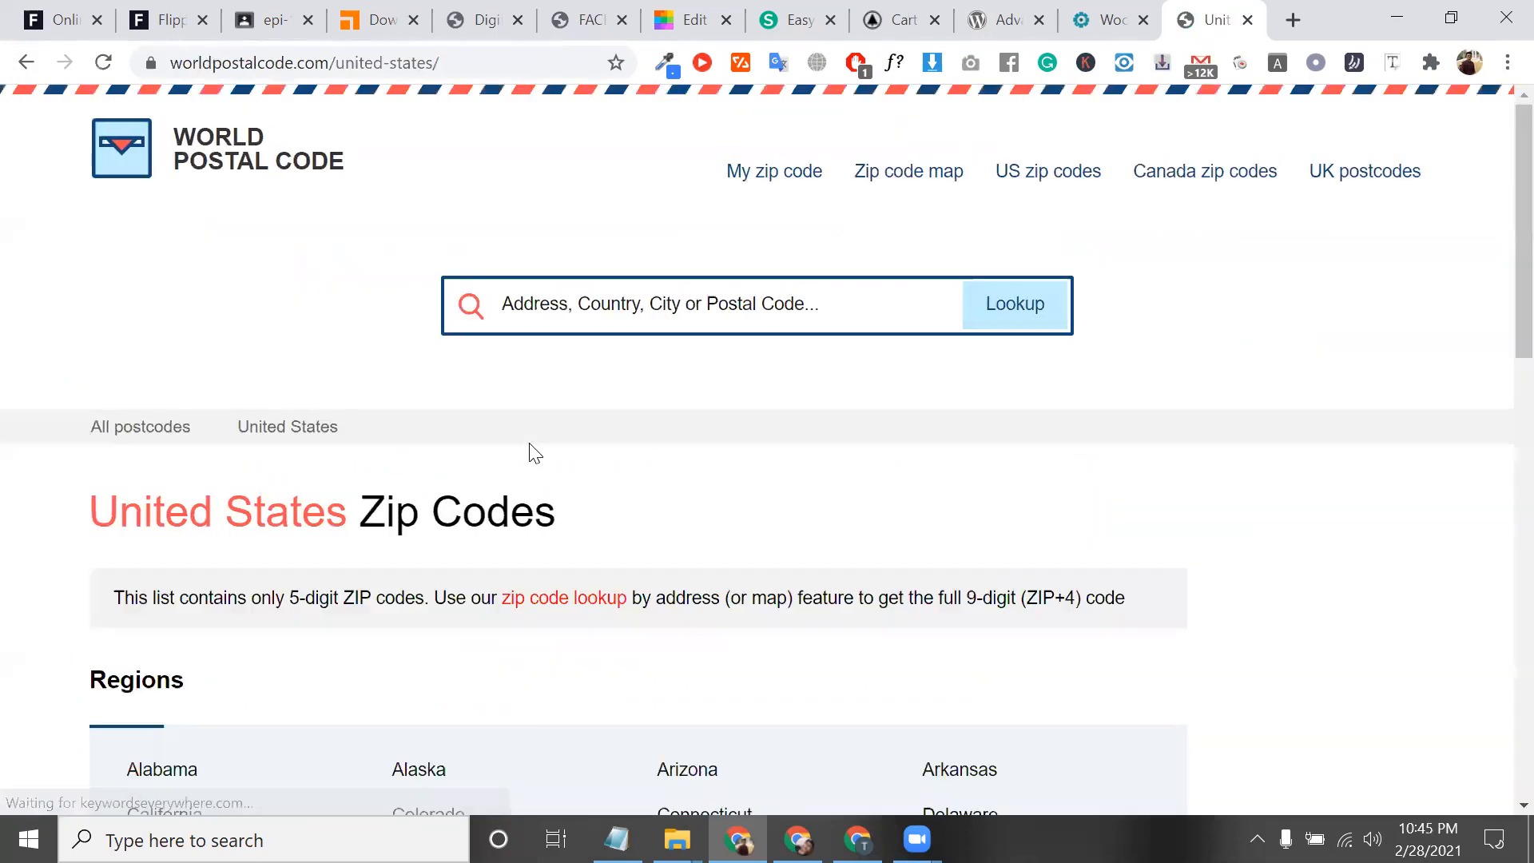
pyautogui.scroll(-5, 530, 448)
pyautogui.click(431, 478)
pyautogui.scroll(-6, 548, 601)
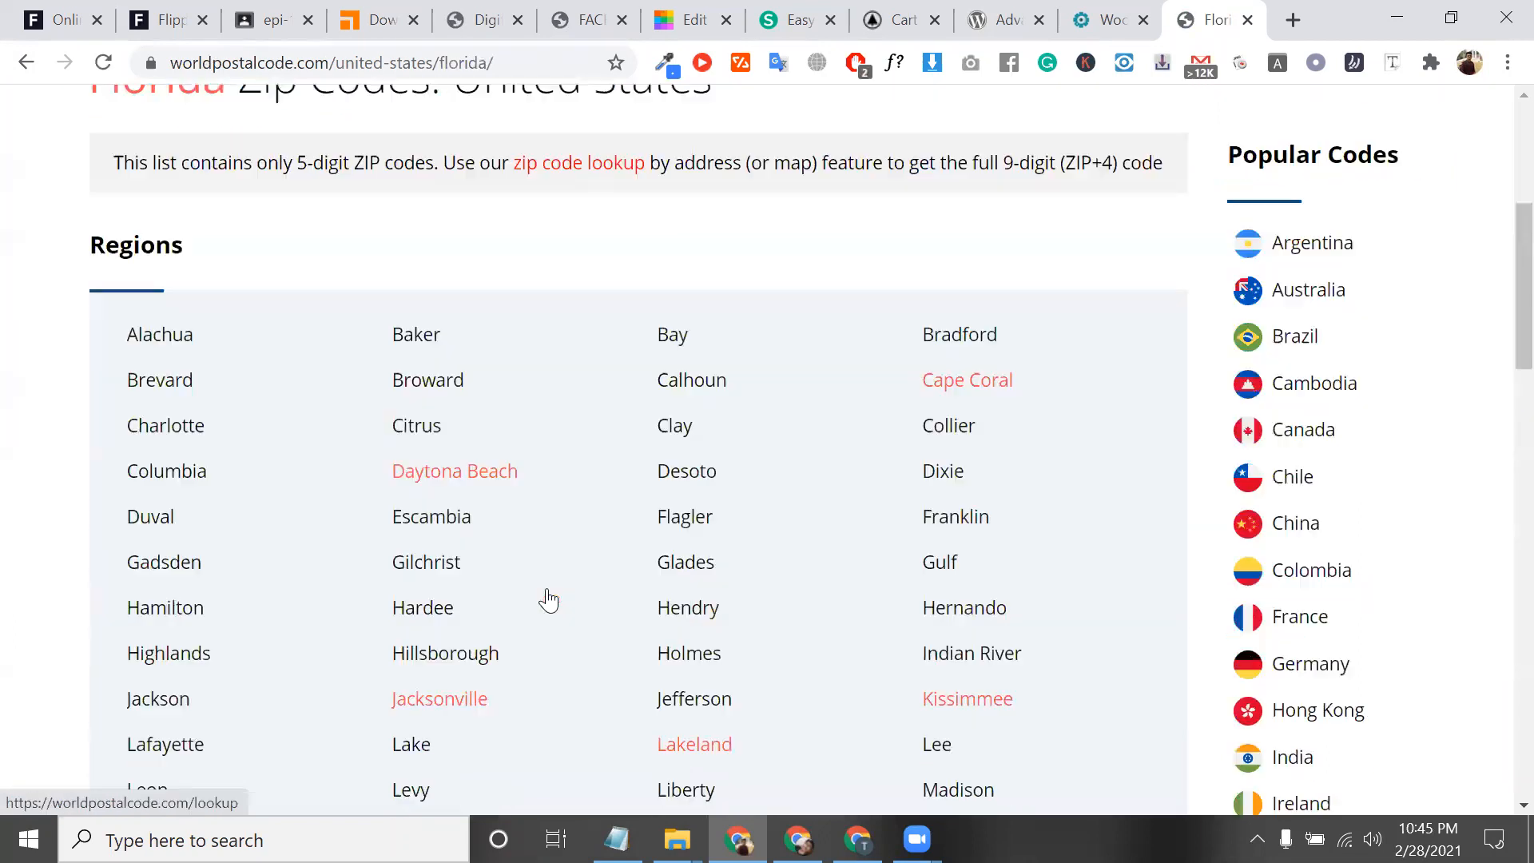
pyautogui.scroll(-2, 548, 601)
pyautogui.scroll(-8, 458, 325)
pyautogui.scroll(-6, 459, 325)
pyautogui.scroll(-3, 17, 607)
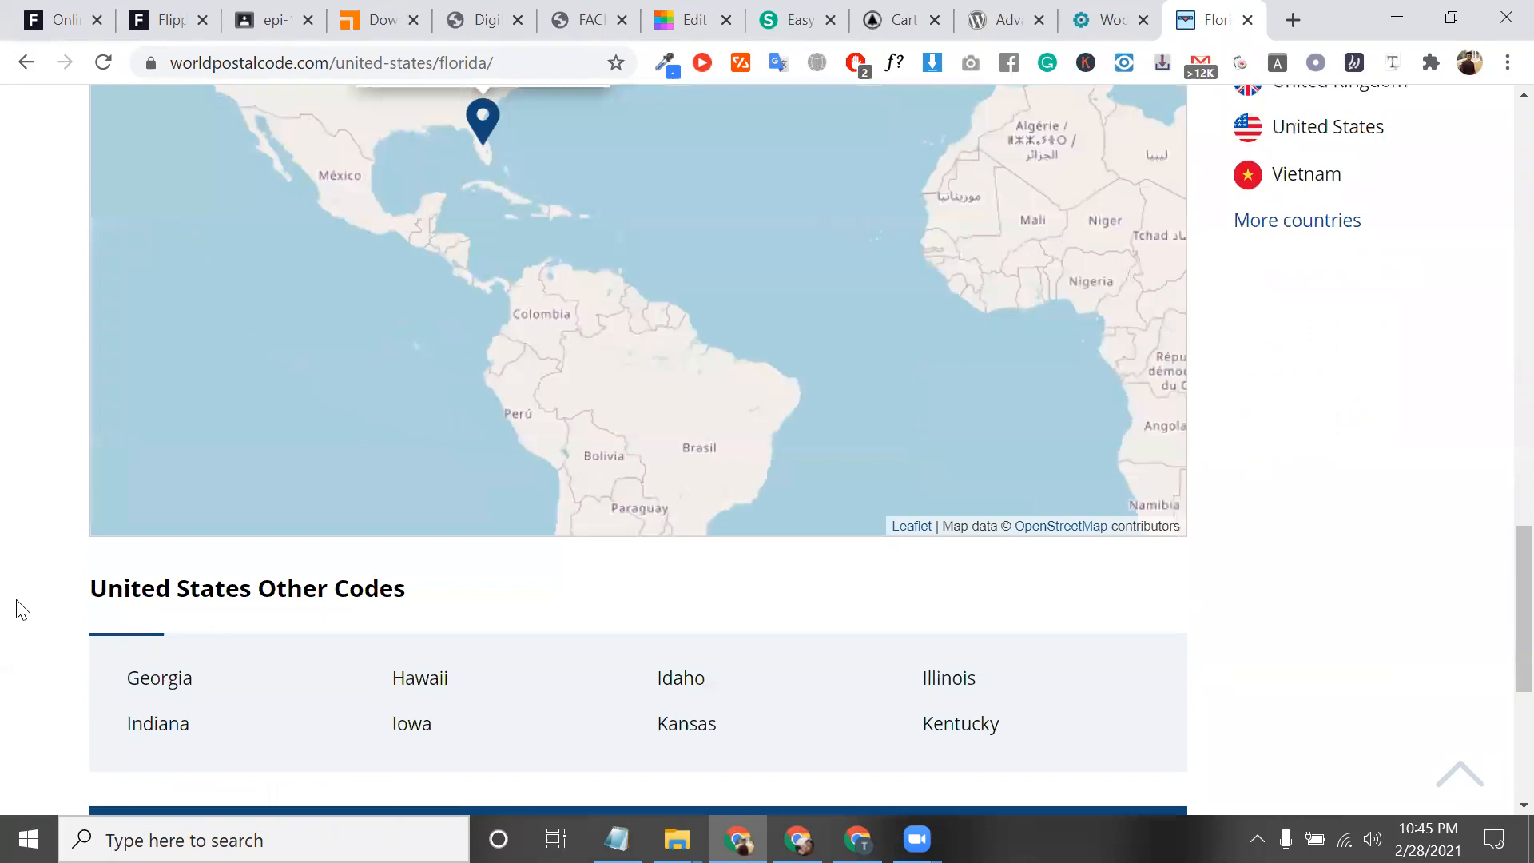
pyautogui.scroll(-5, 18, 610)
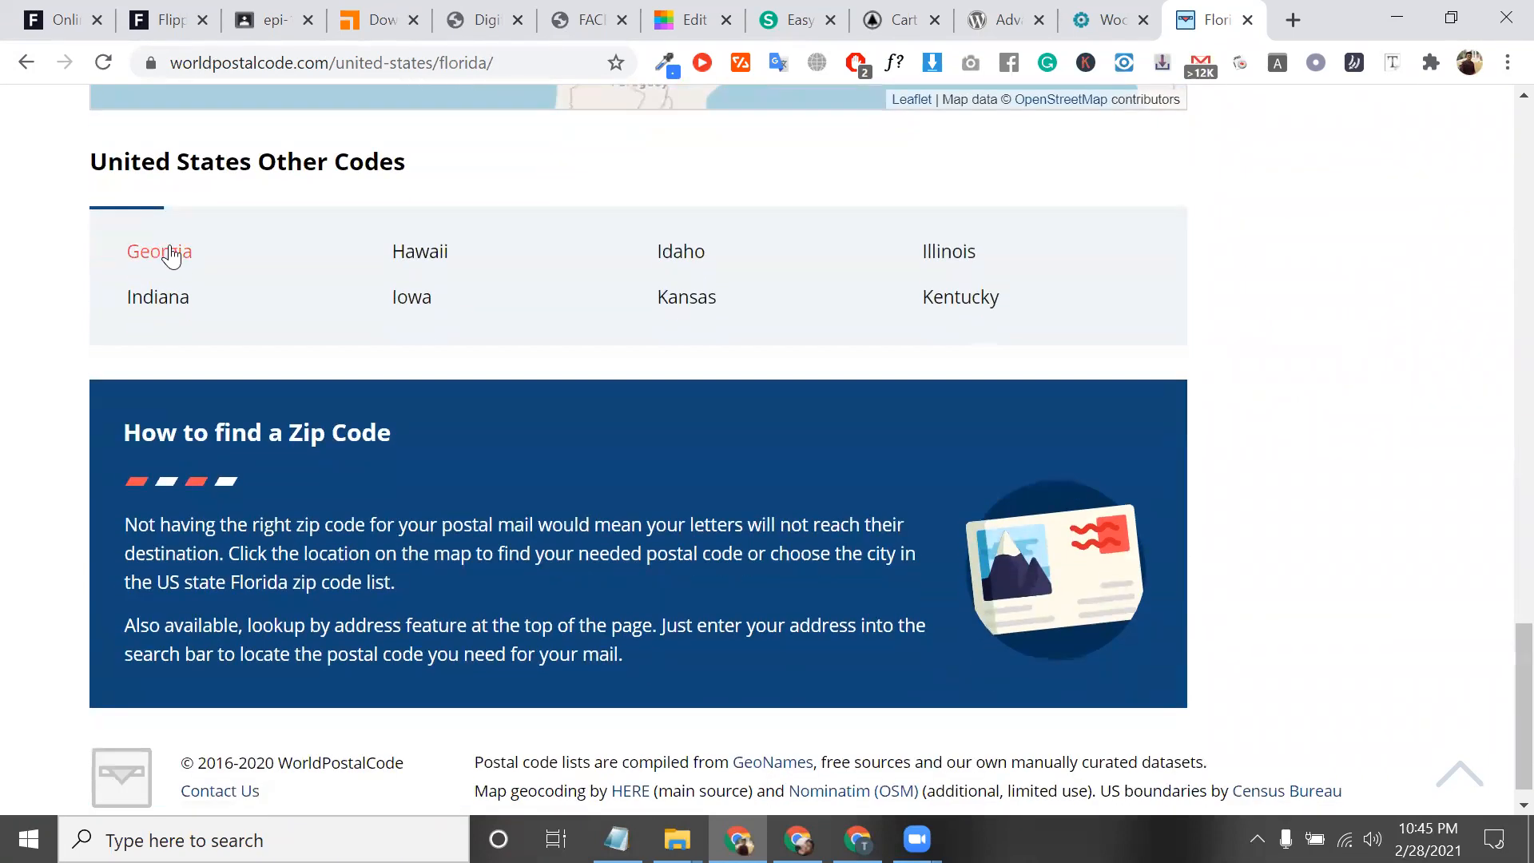
# Step: Open the Georgia ZIP codes page and look through its regions and map
pyautogui.click(169, 253)
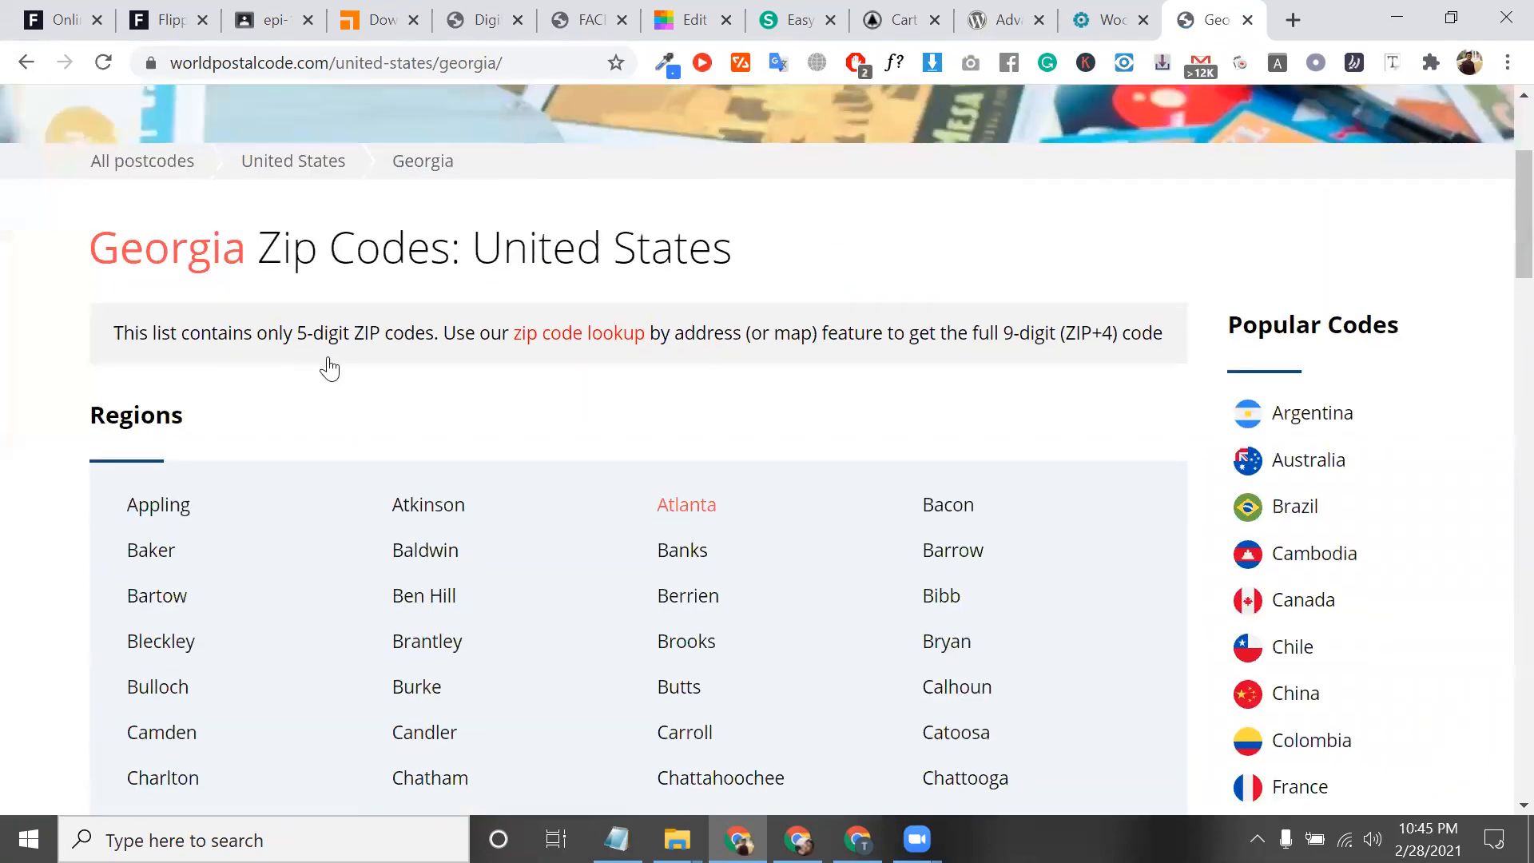
pyautogui.scroll(-20, 329, 368)
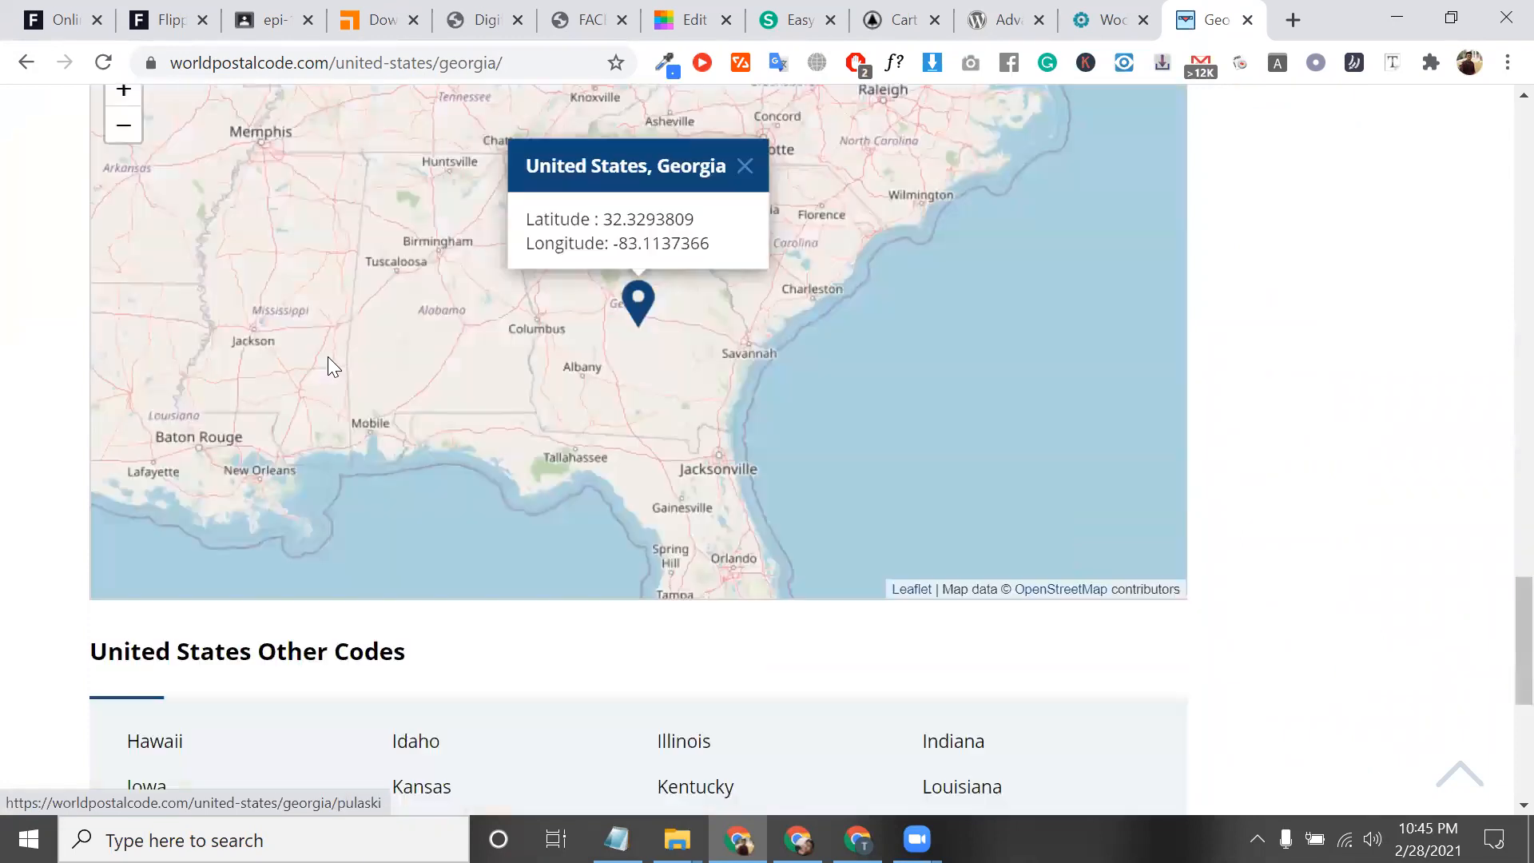
pyautogui.scroll(-6, 327, 361)
pyautogui.scroll(7, 330, 364)
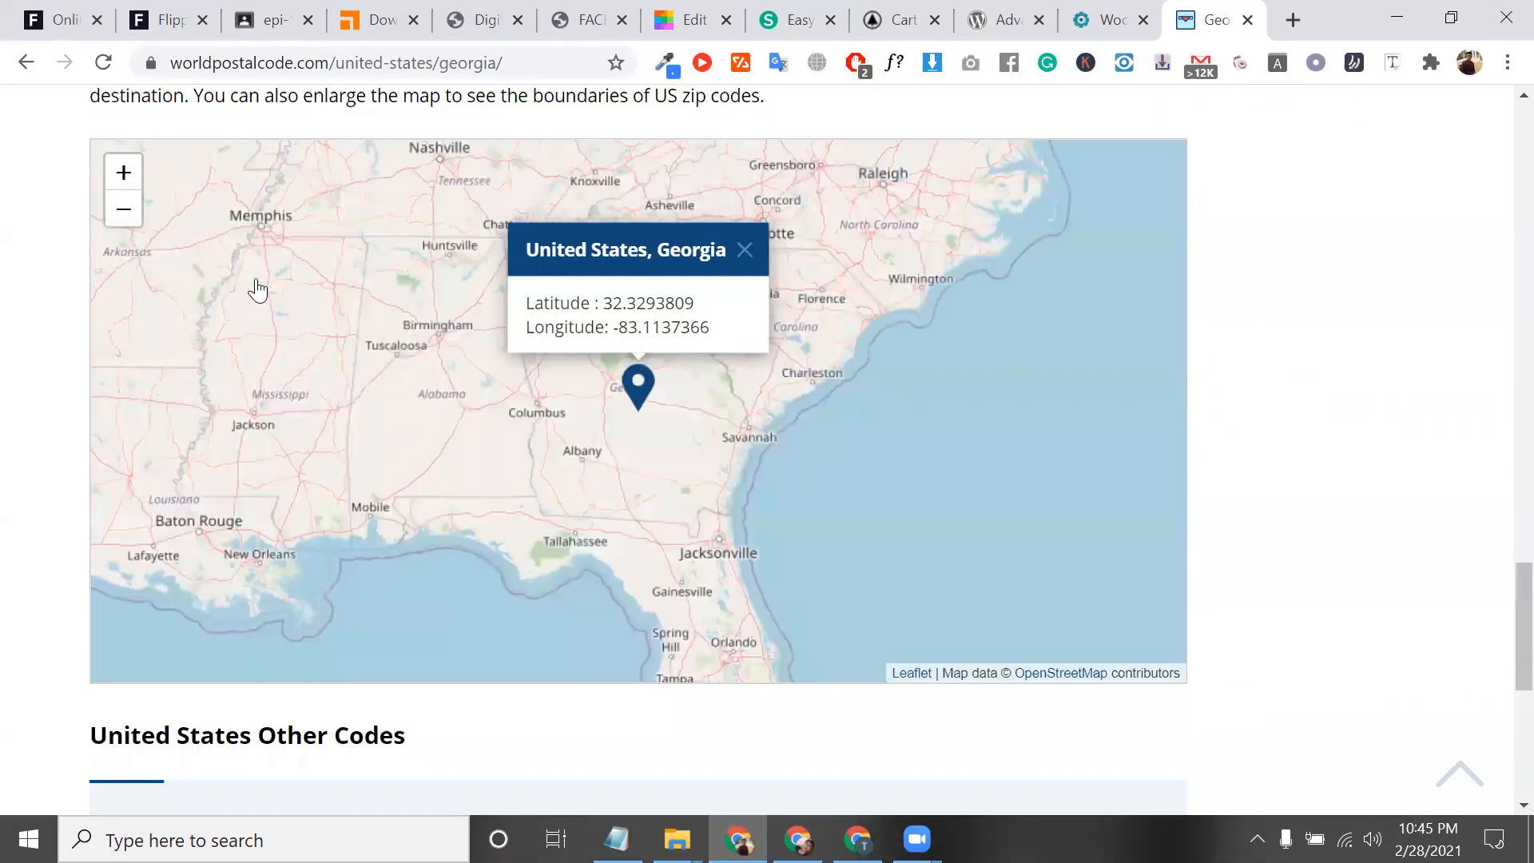
pyautogui.scroll(10, 257, 290)
# Step: Return to the Google results for "united states zip code" and look over the related questions
pyautogui.click(26, 62)
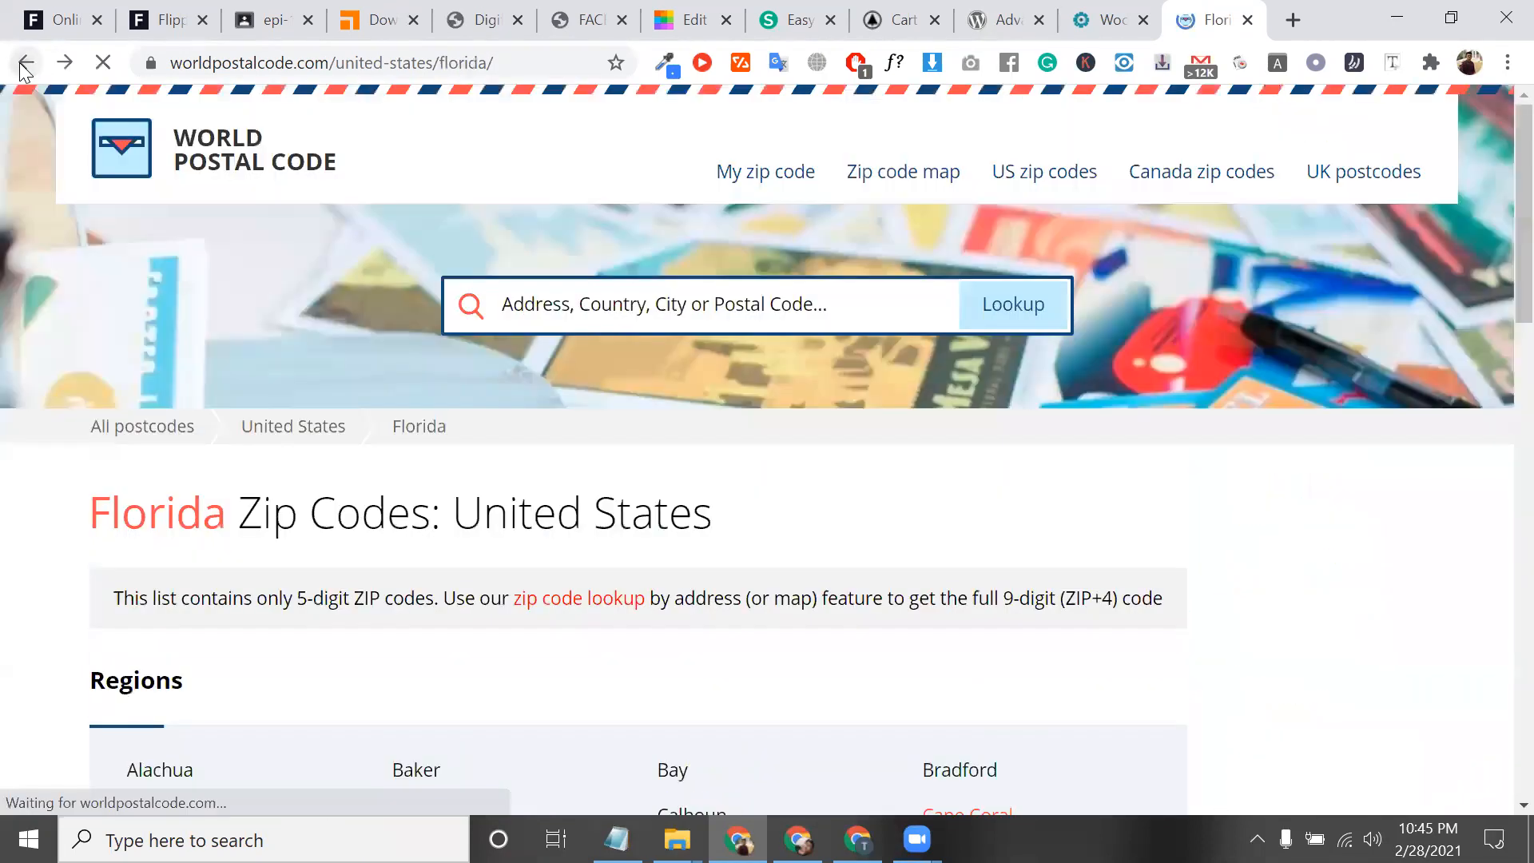
pyautogui.click(26, 64)
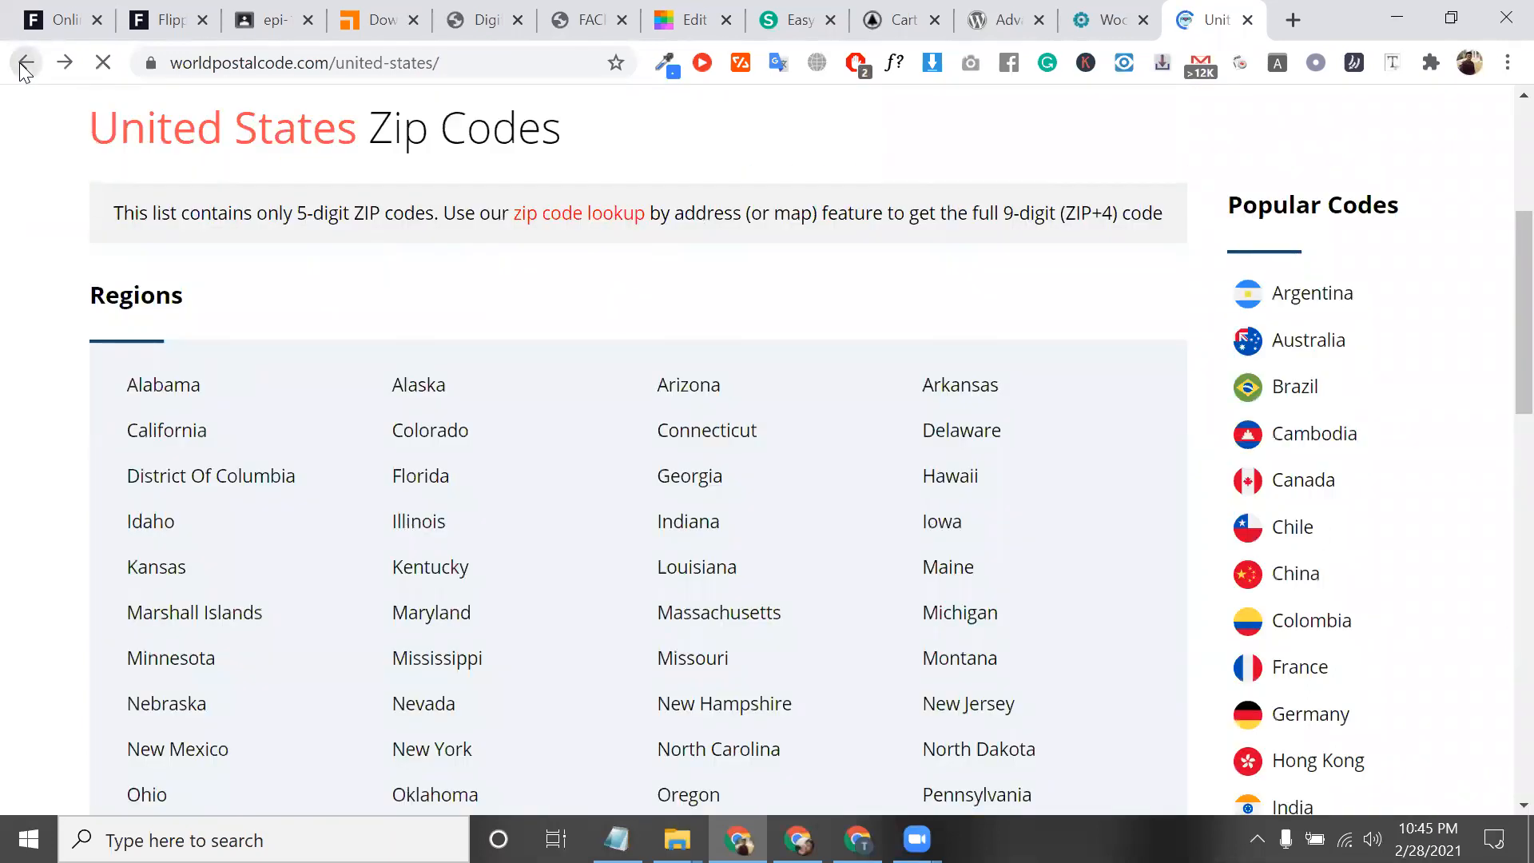
pyautogui.click(26, 64)
pyautogui.scroll(-4, 367, 449)
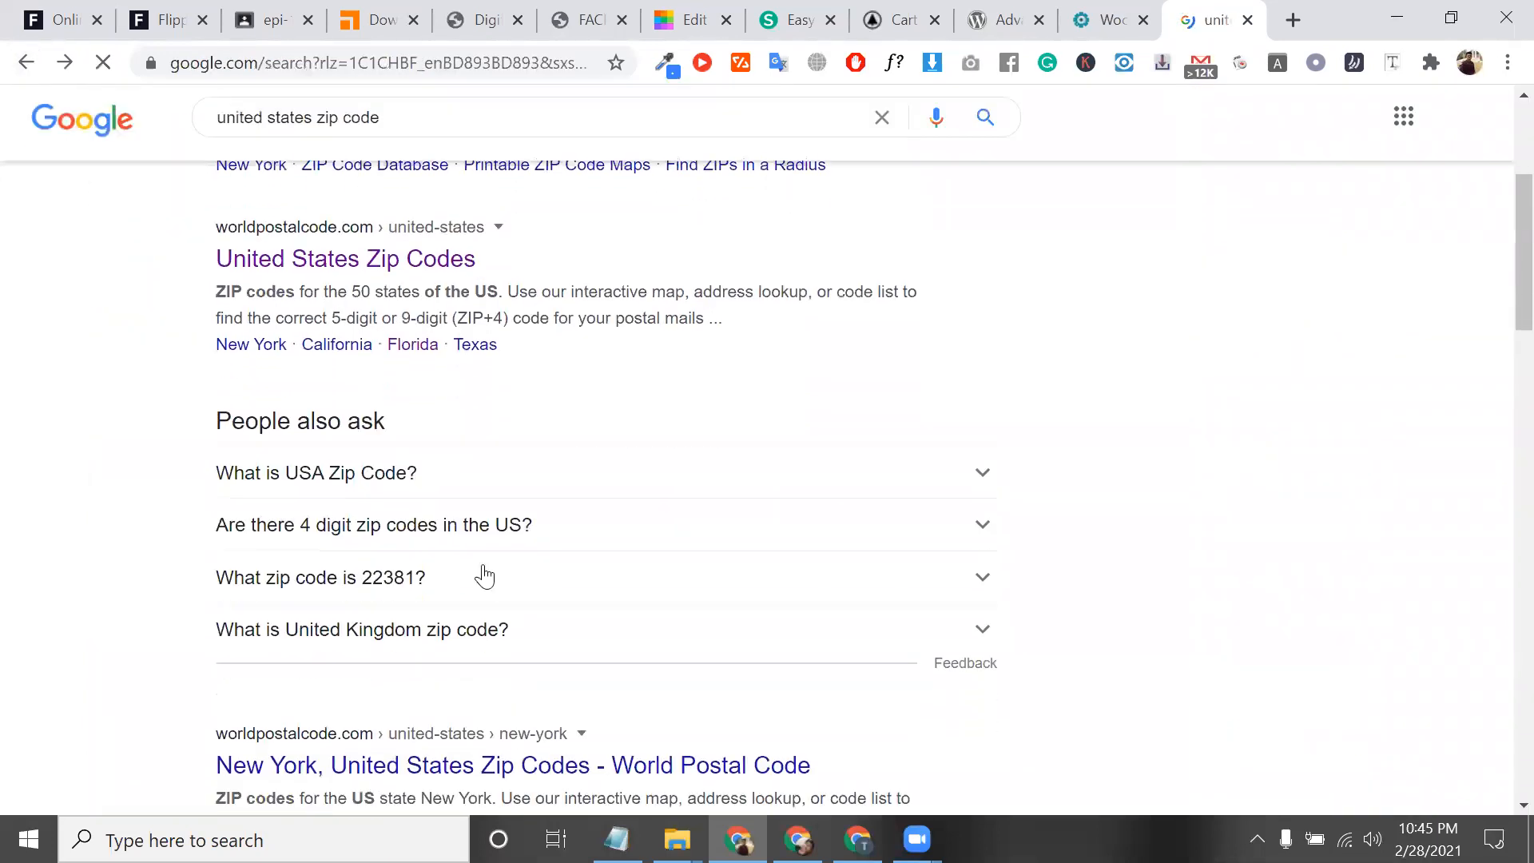
pyautogui.scroll(-4, 421, 508)
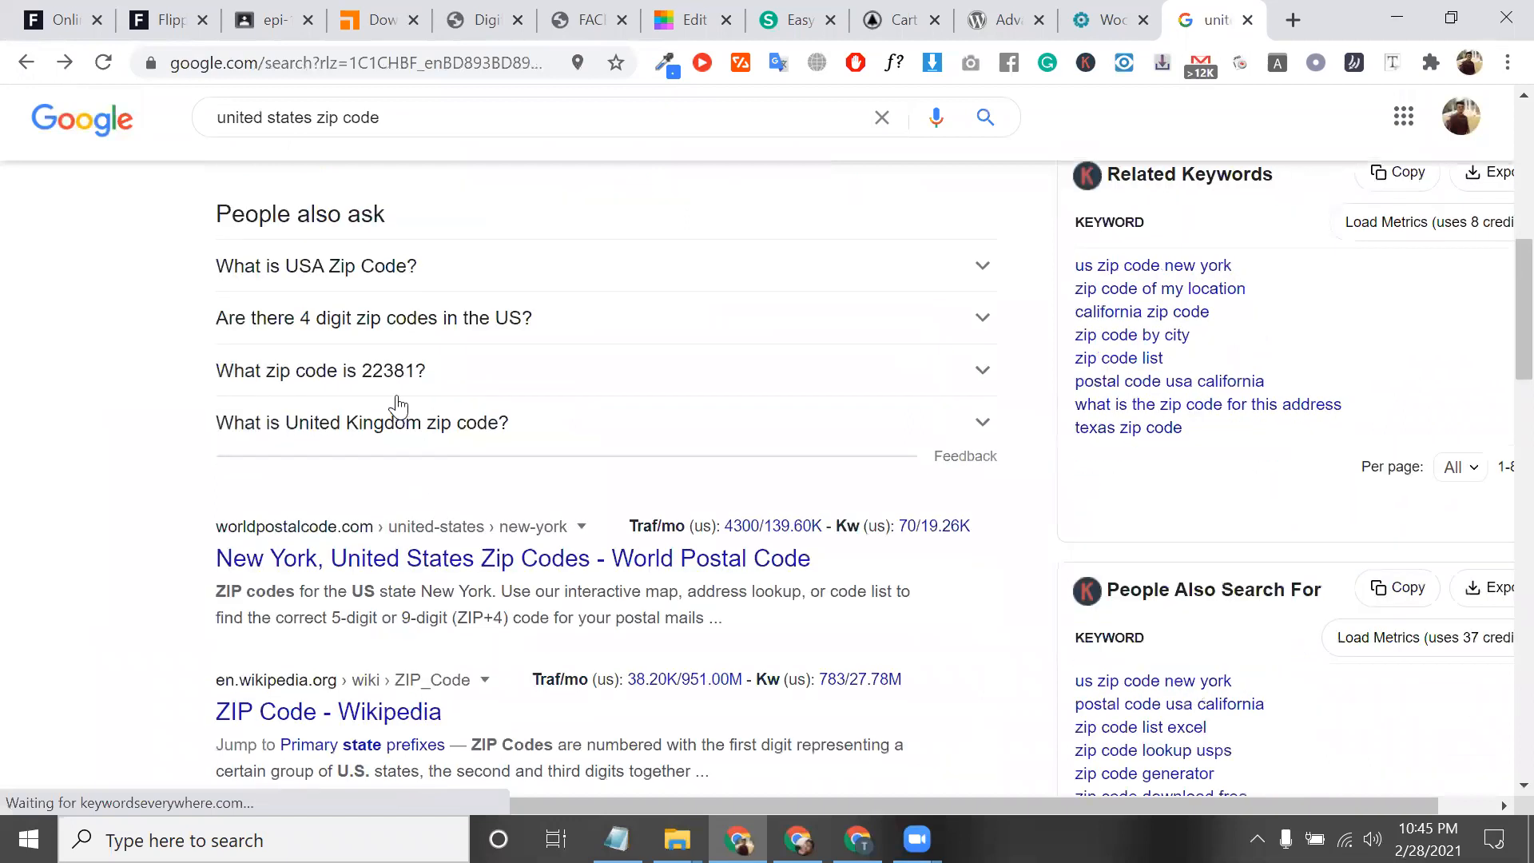
# Step: Copy 22381 from the answer to "What zip code is 22381?" and paste it into the WooCommerce store's Postcode / ZIP field
pyautogui.click(397, 390)
pyautogui.doubleClick(405, 461)
pyautogui.rightClick(406, 463)
pyautogui.click(463, 477)
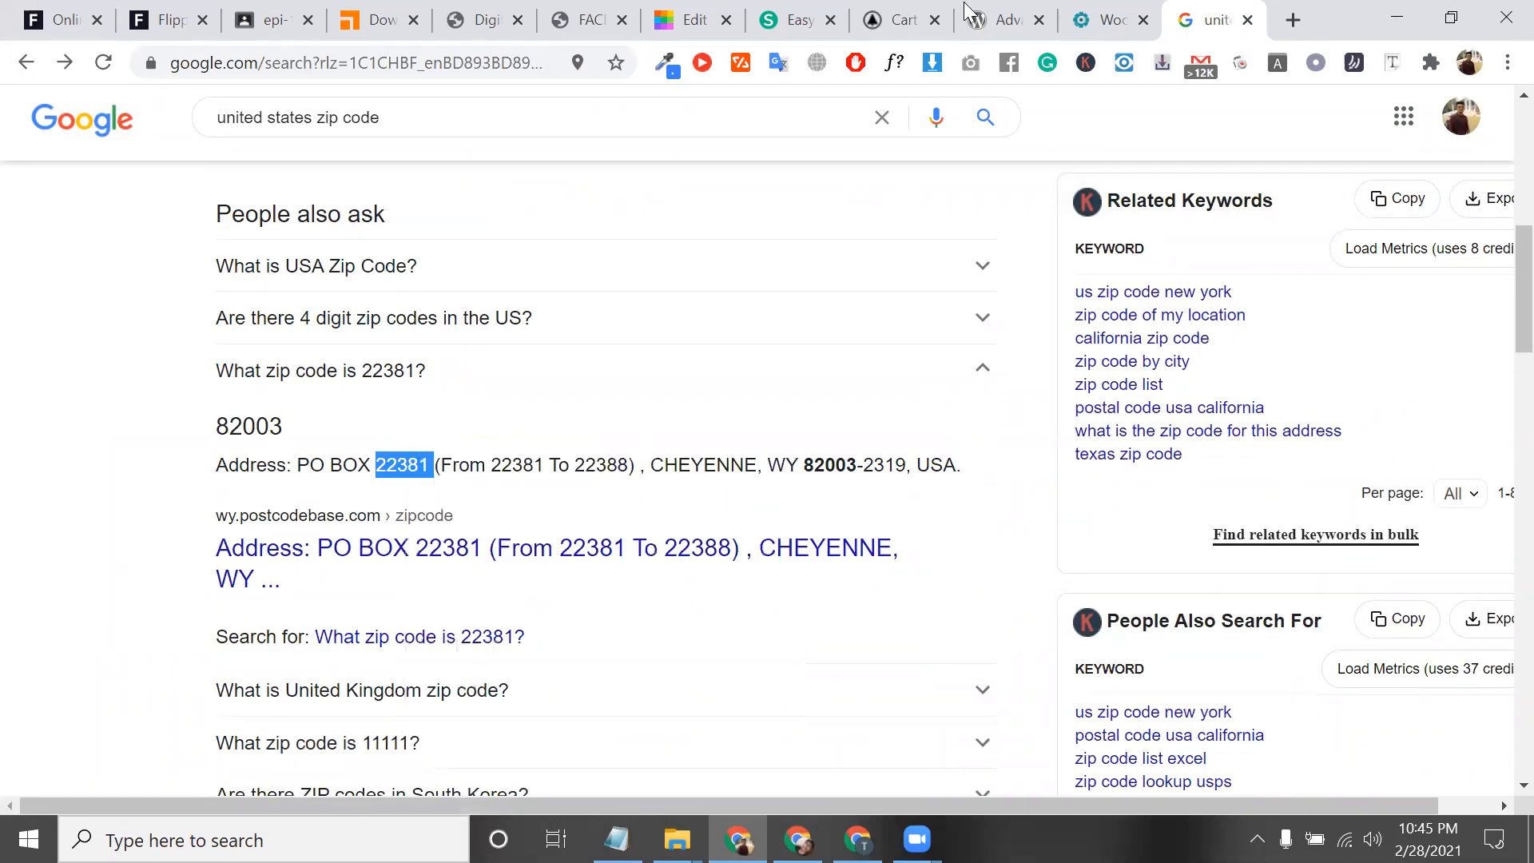
pyautogui.click(1110, 17)
pyautogui.hotkey('ctrl', 'v')
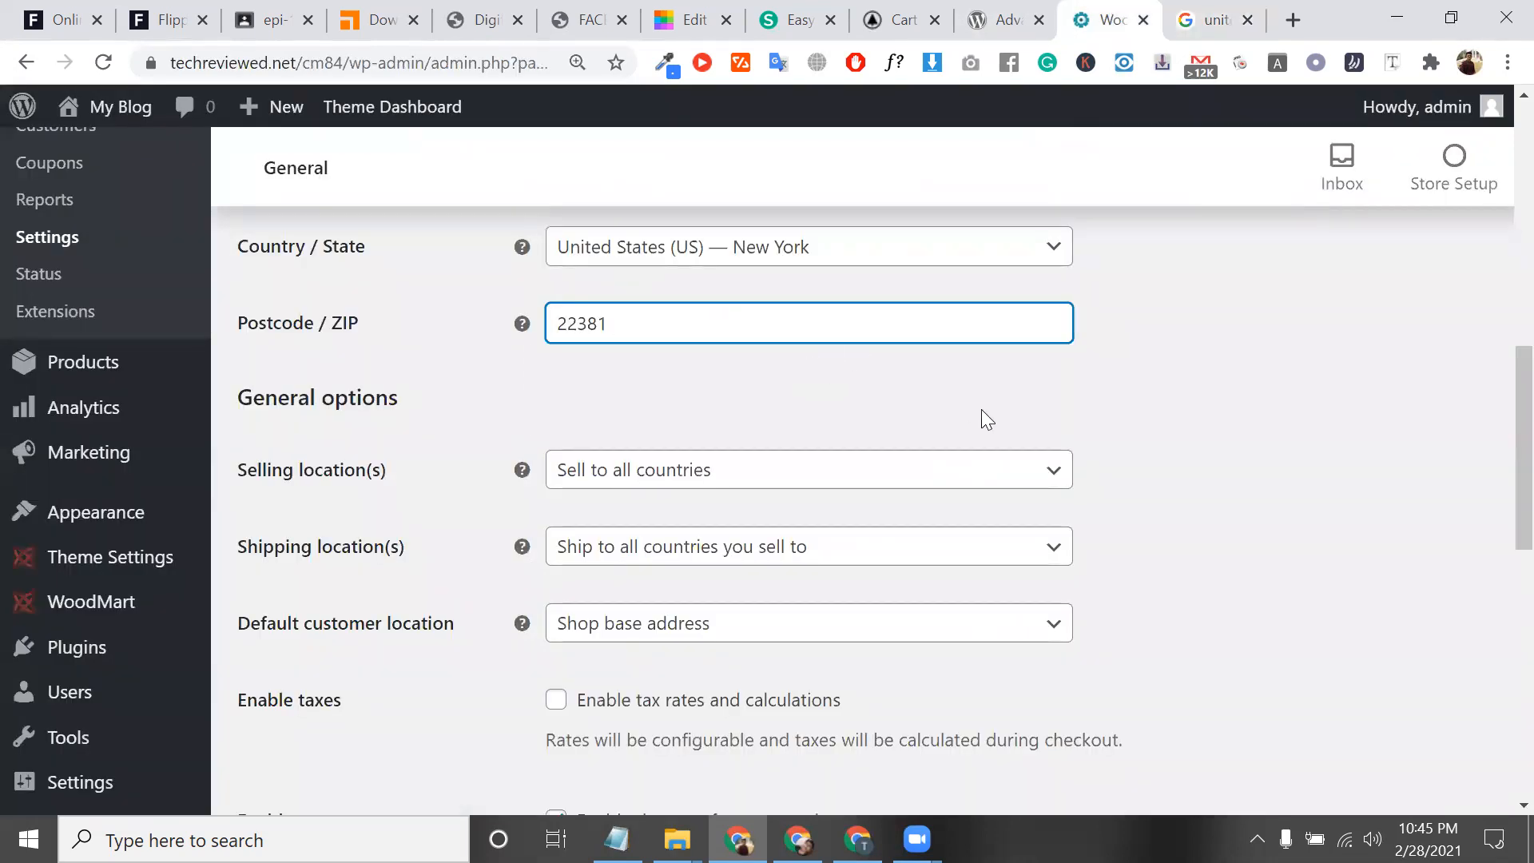
# Step: Review the store address fields, the General options section and the available Selling location(s) choices
pyautogui.scroll(3, 731, 427)
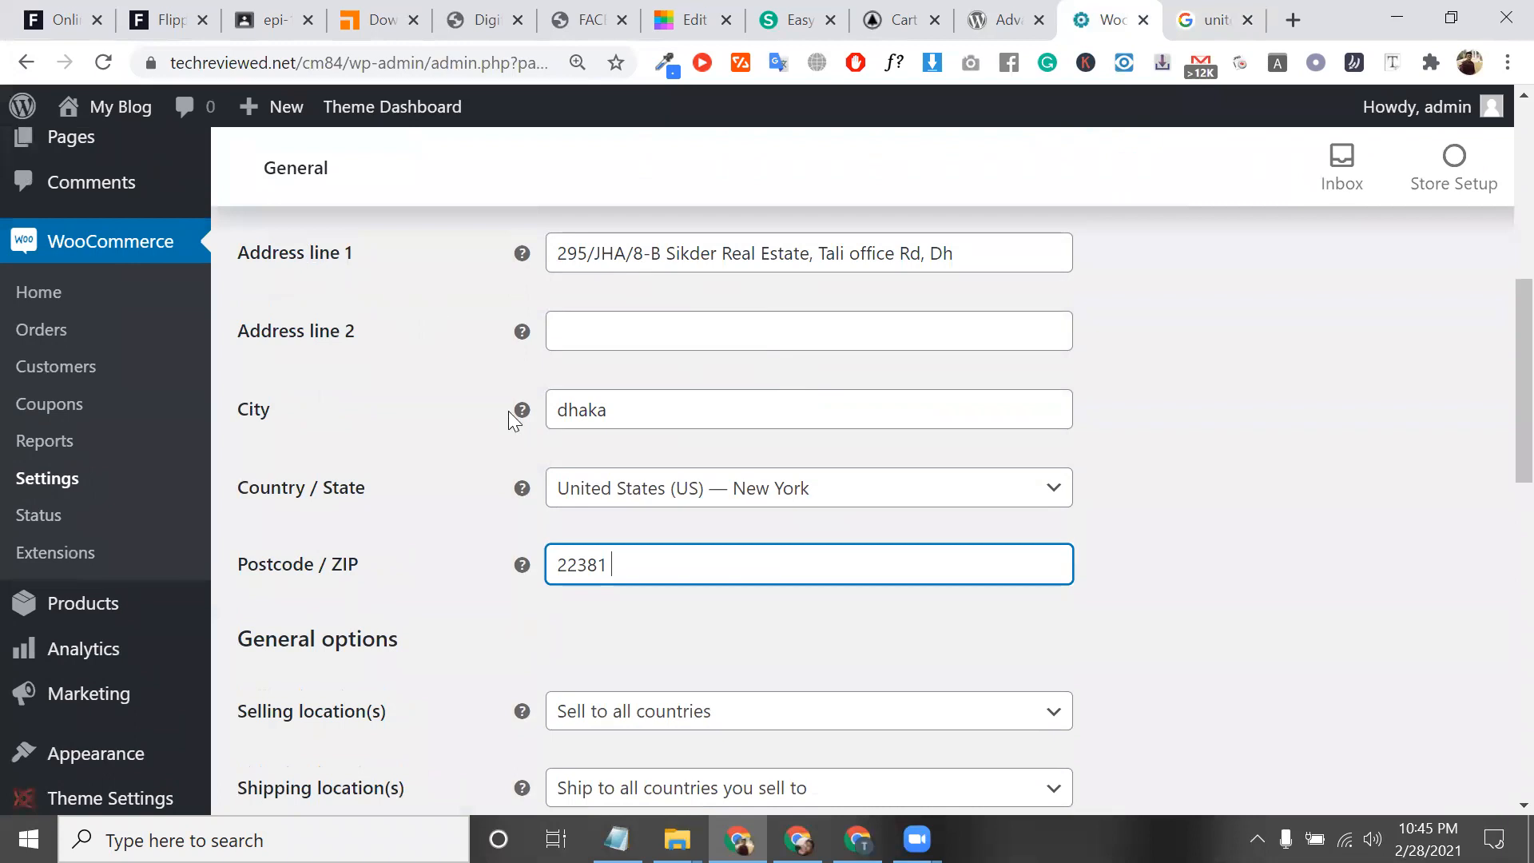
pyautogui.scroll(1, 560, 455)
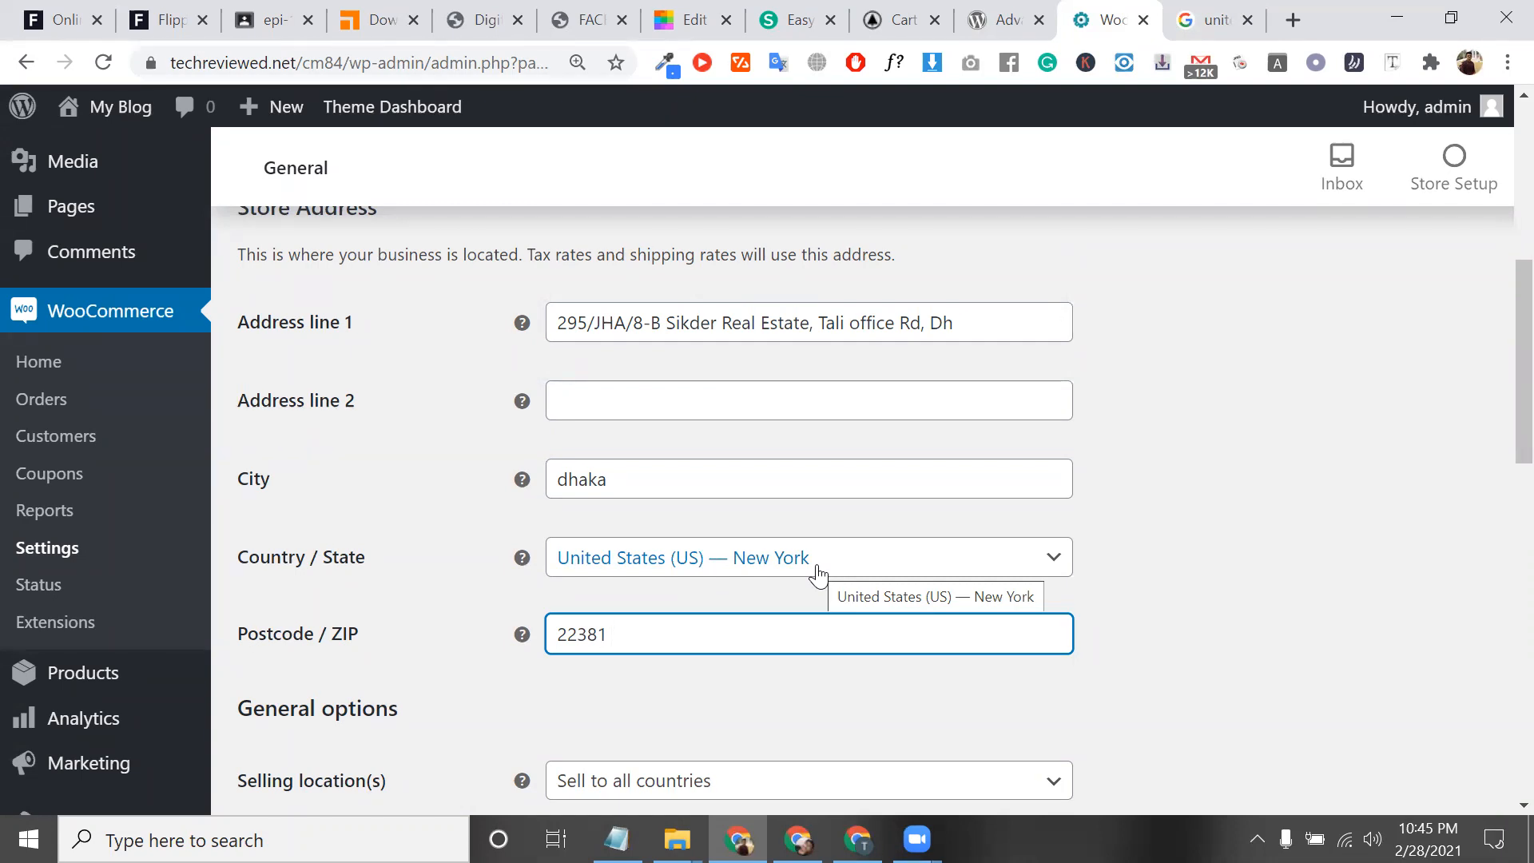
pyautogui.scroll(-5, 816, 574)
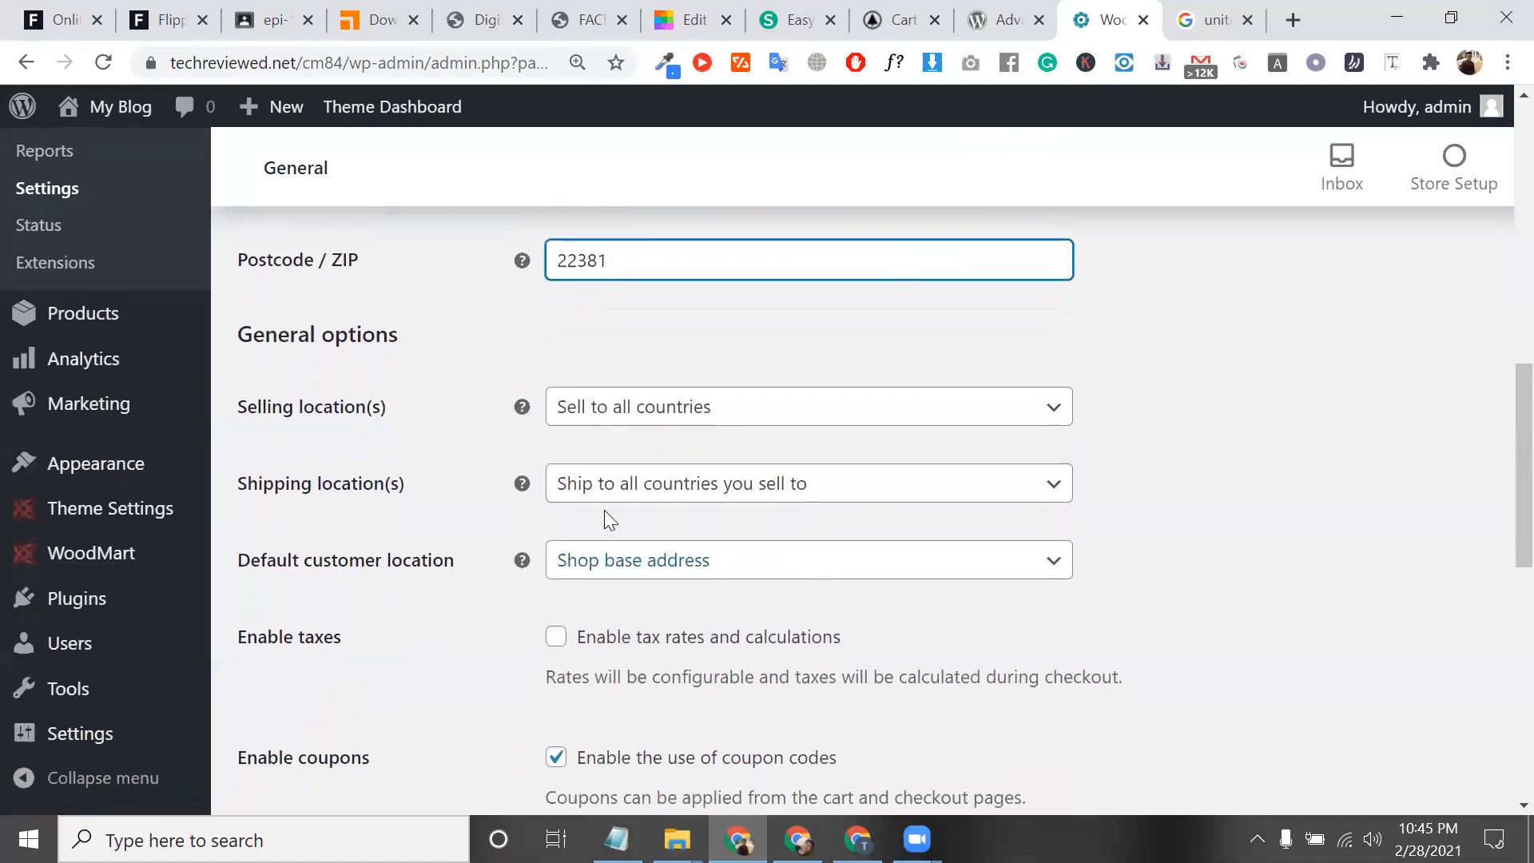
pyautogui.tripleClick(291, 342)
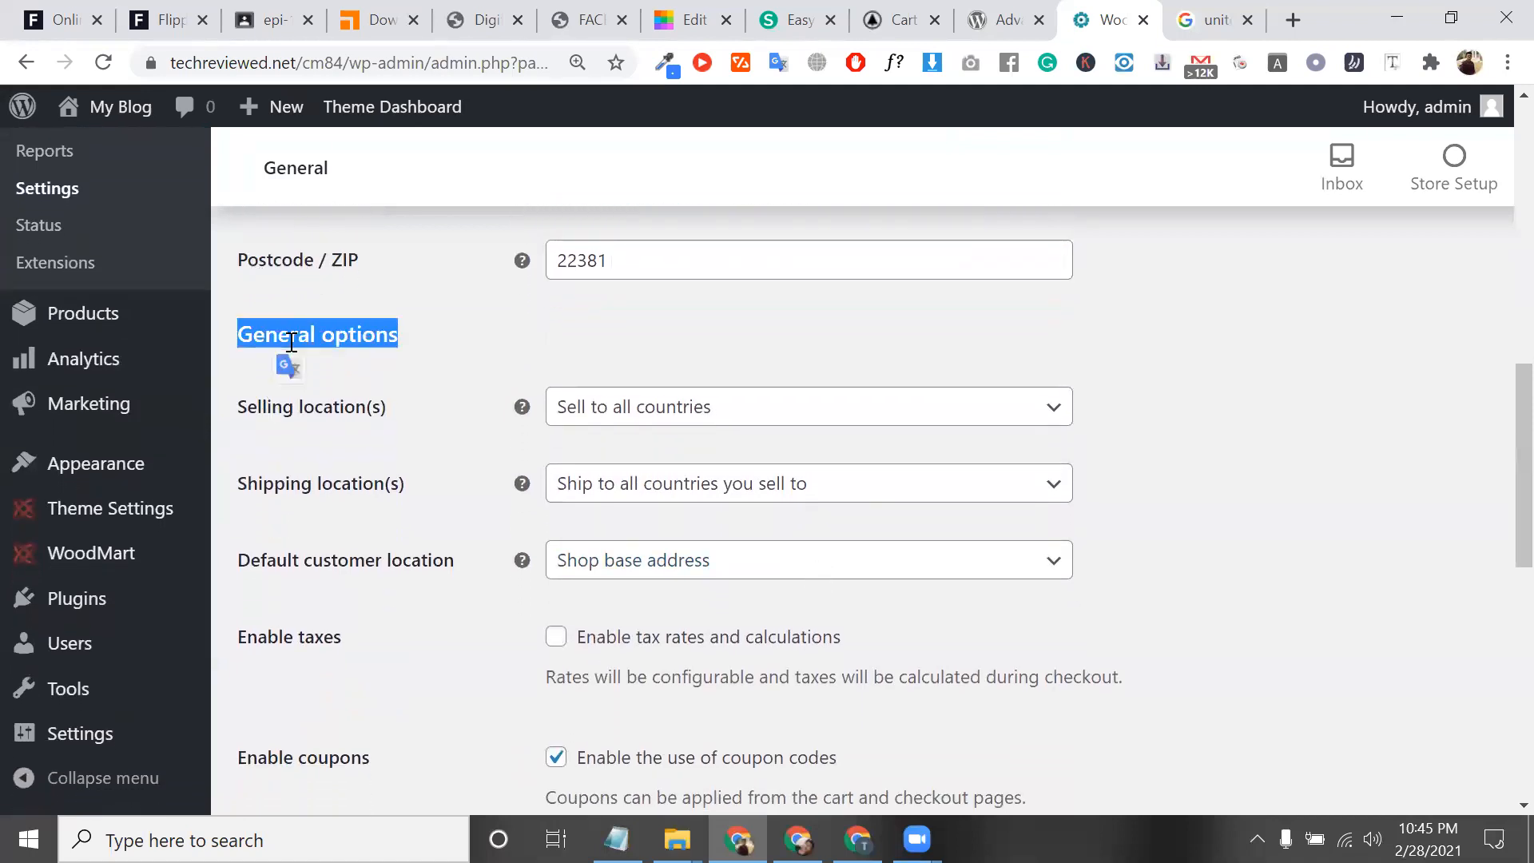
pyautogui.scroll(-1, 290, 344)
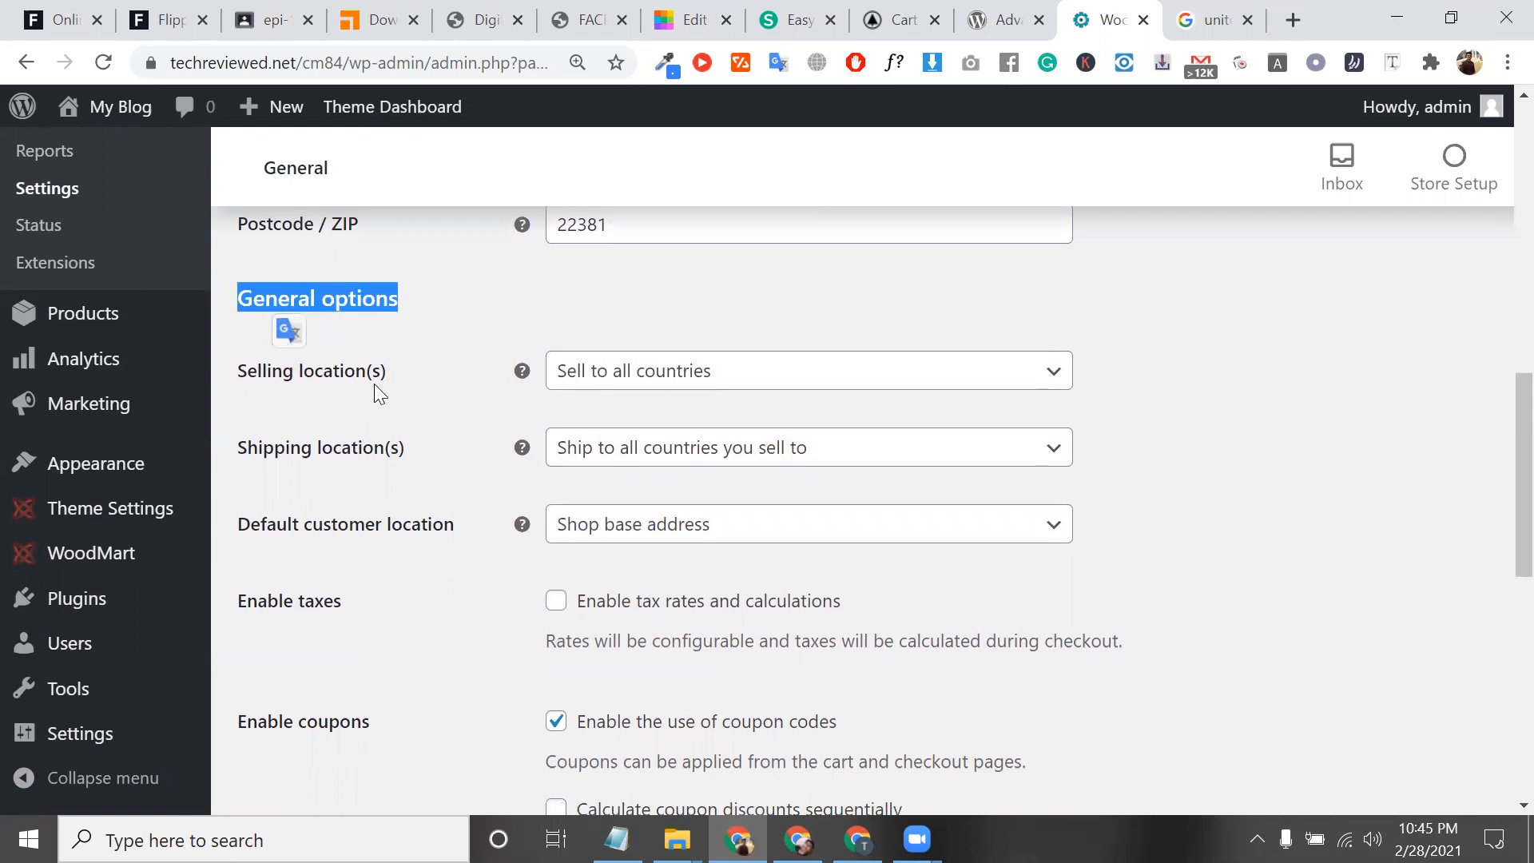
pyautogui.tripleClick(349, 382)
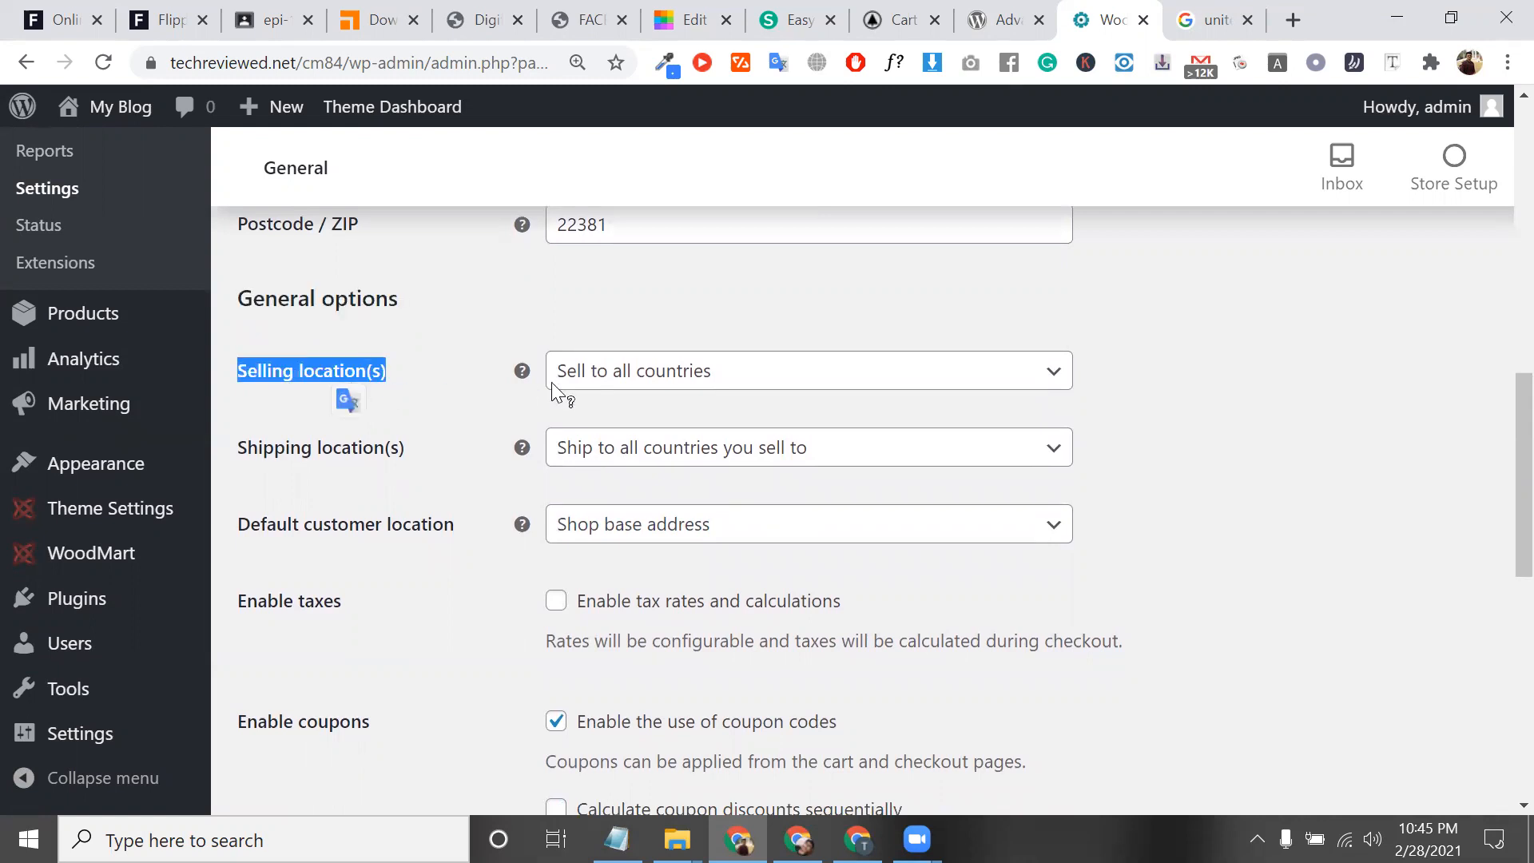
pyautogui.click(651, 389)
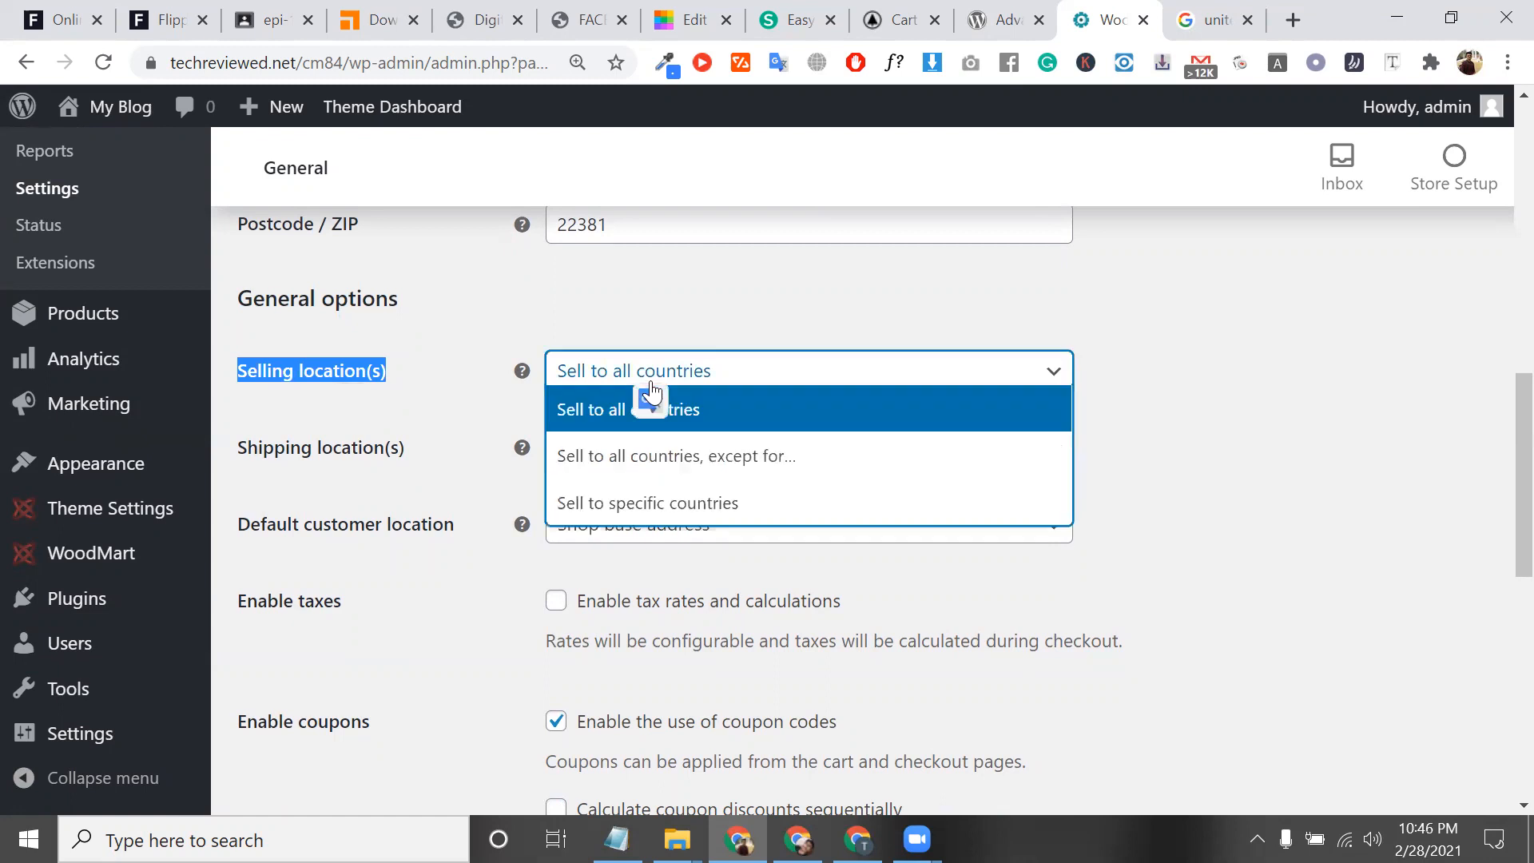
pyautogui.click(461, 402)
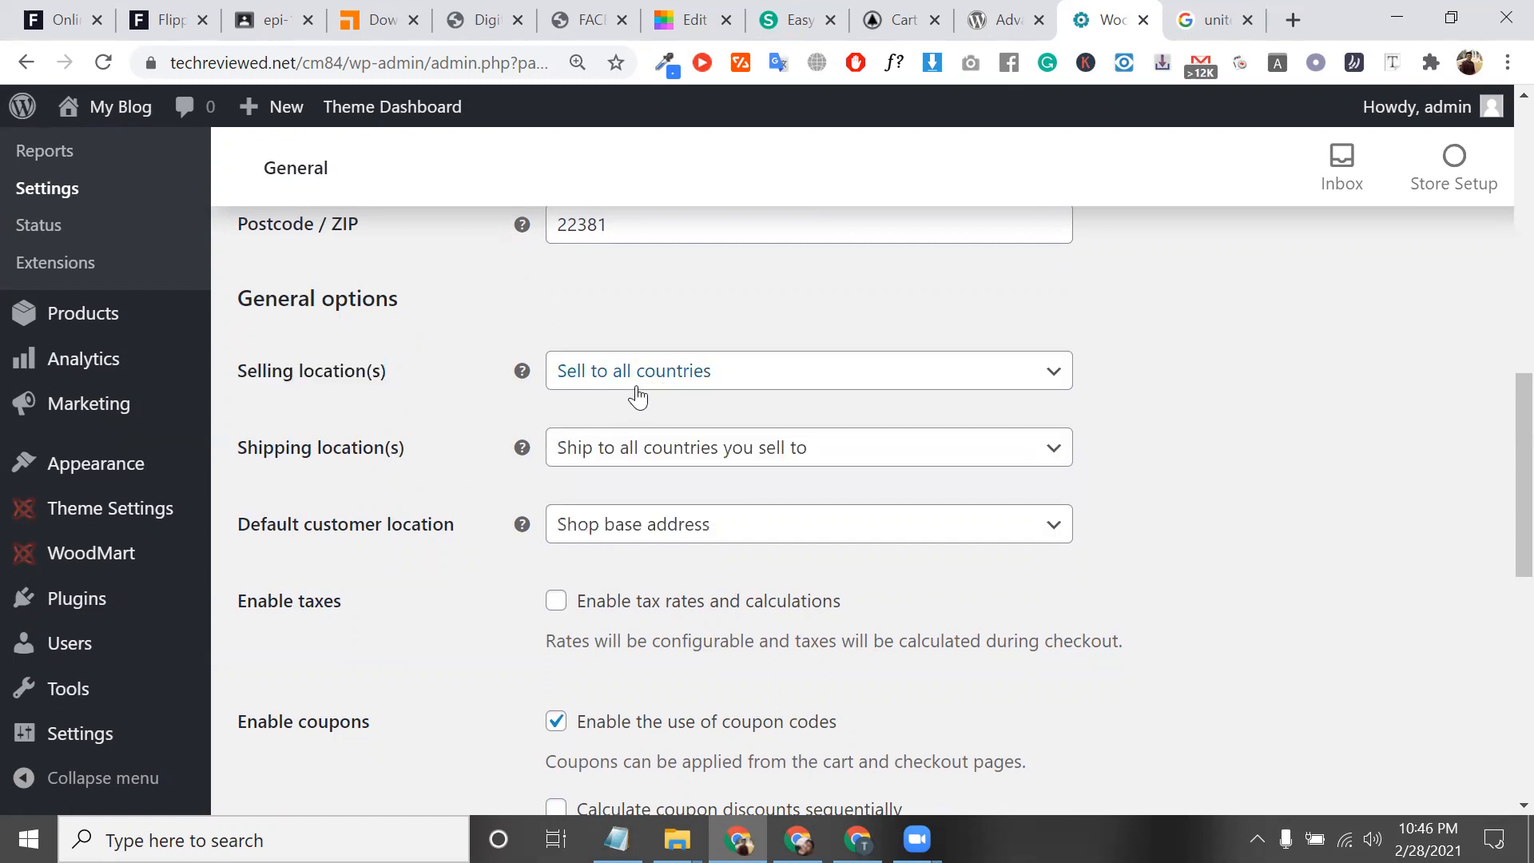
# Step: Set Selling location(s) to "Sell to all countries, except for..." and add China and Colombia as the excluded countries
pyautogui.click(700, 388)
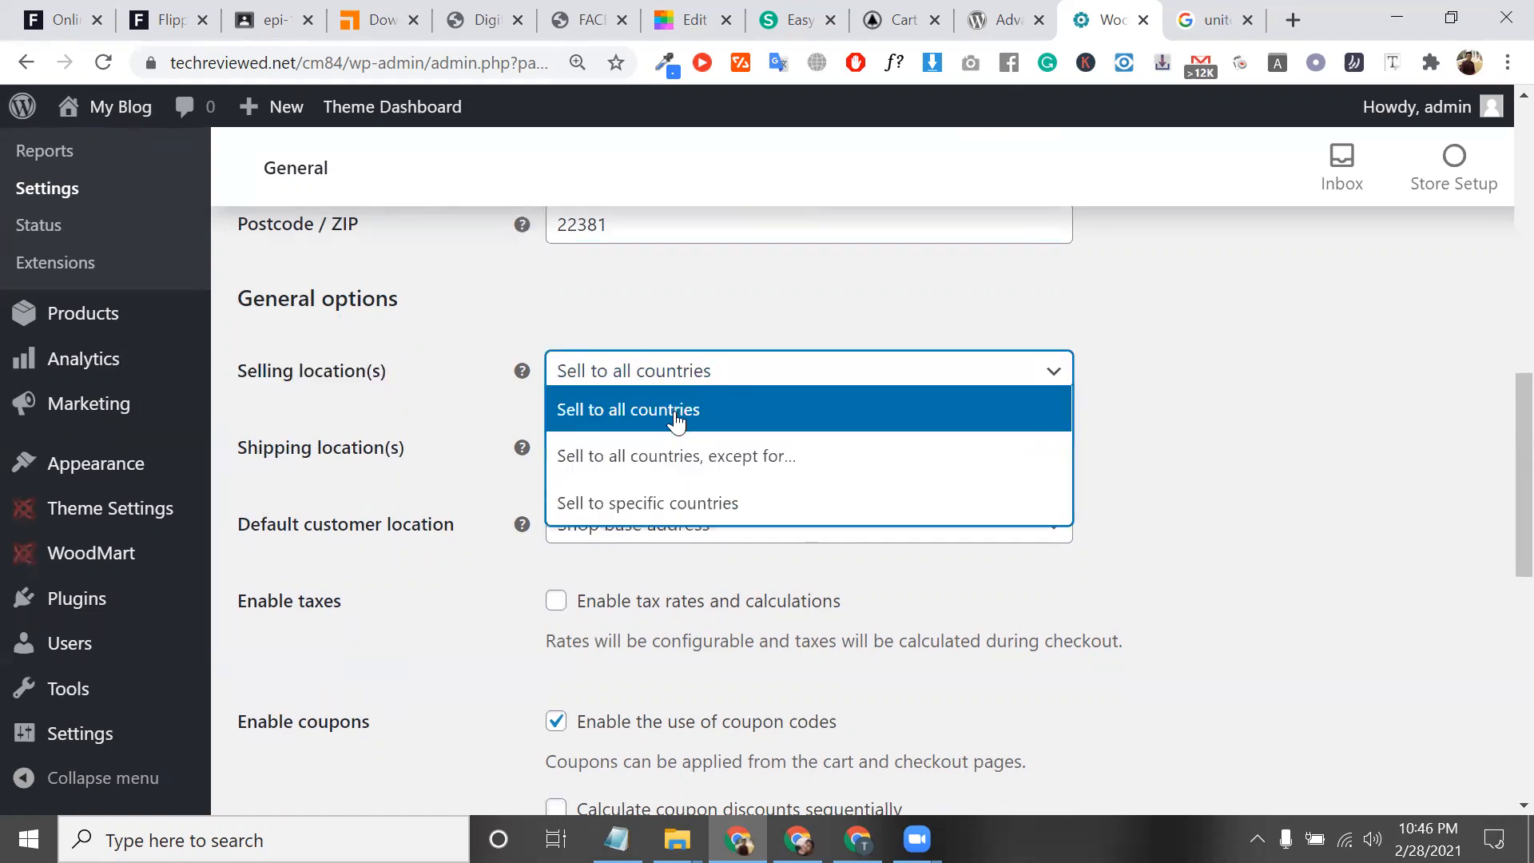
pyautogui.click(792, 467)
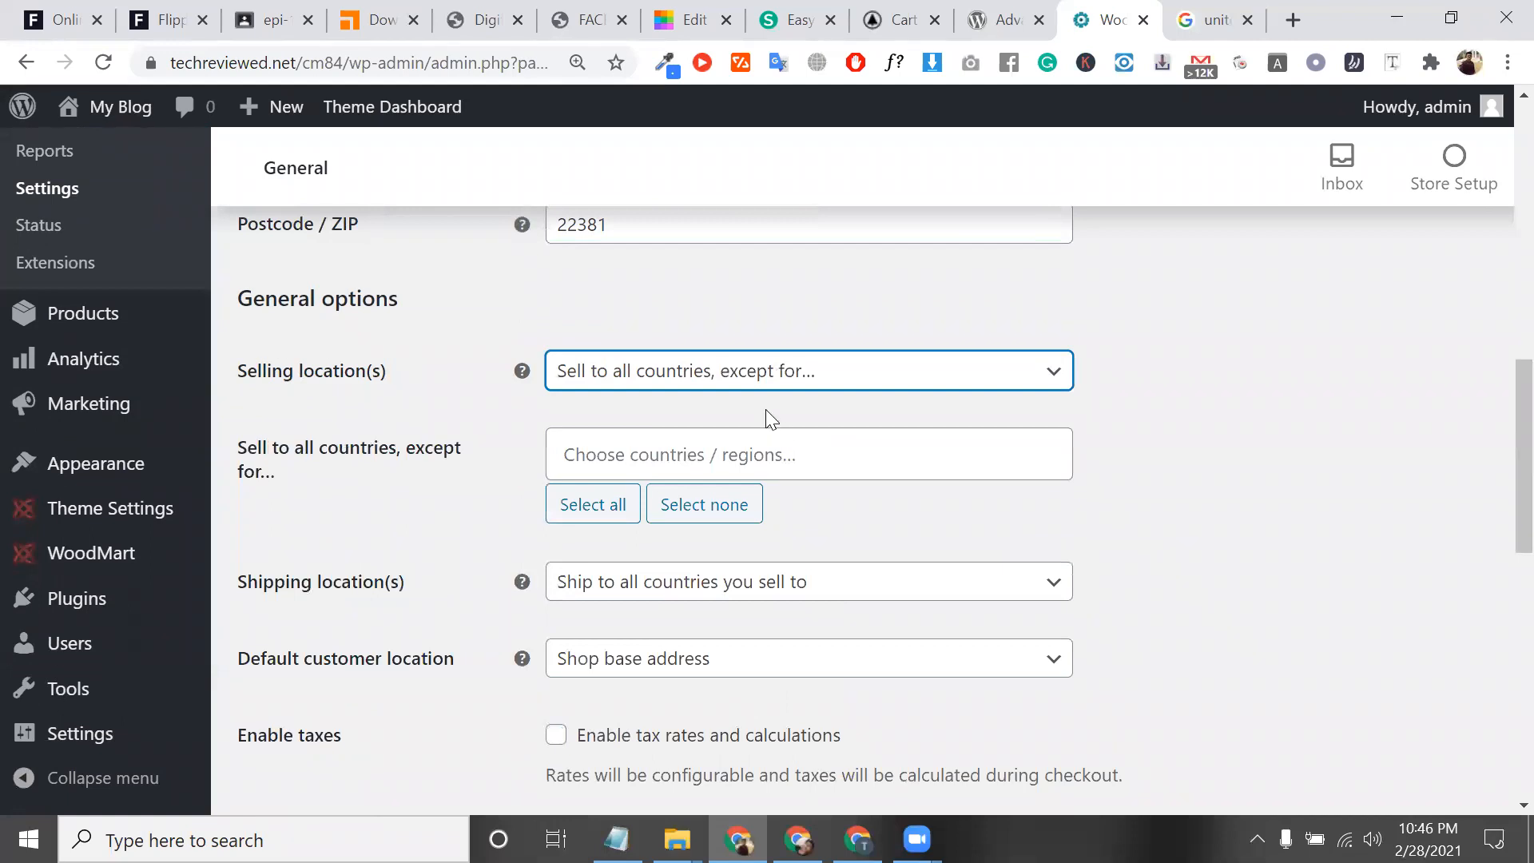
pyautogui.click(789, 444)
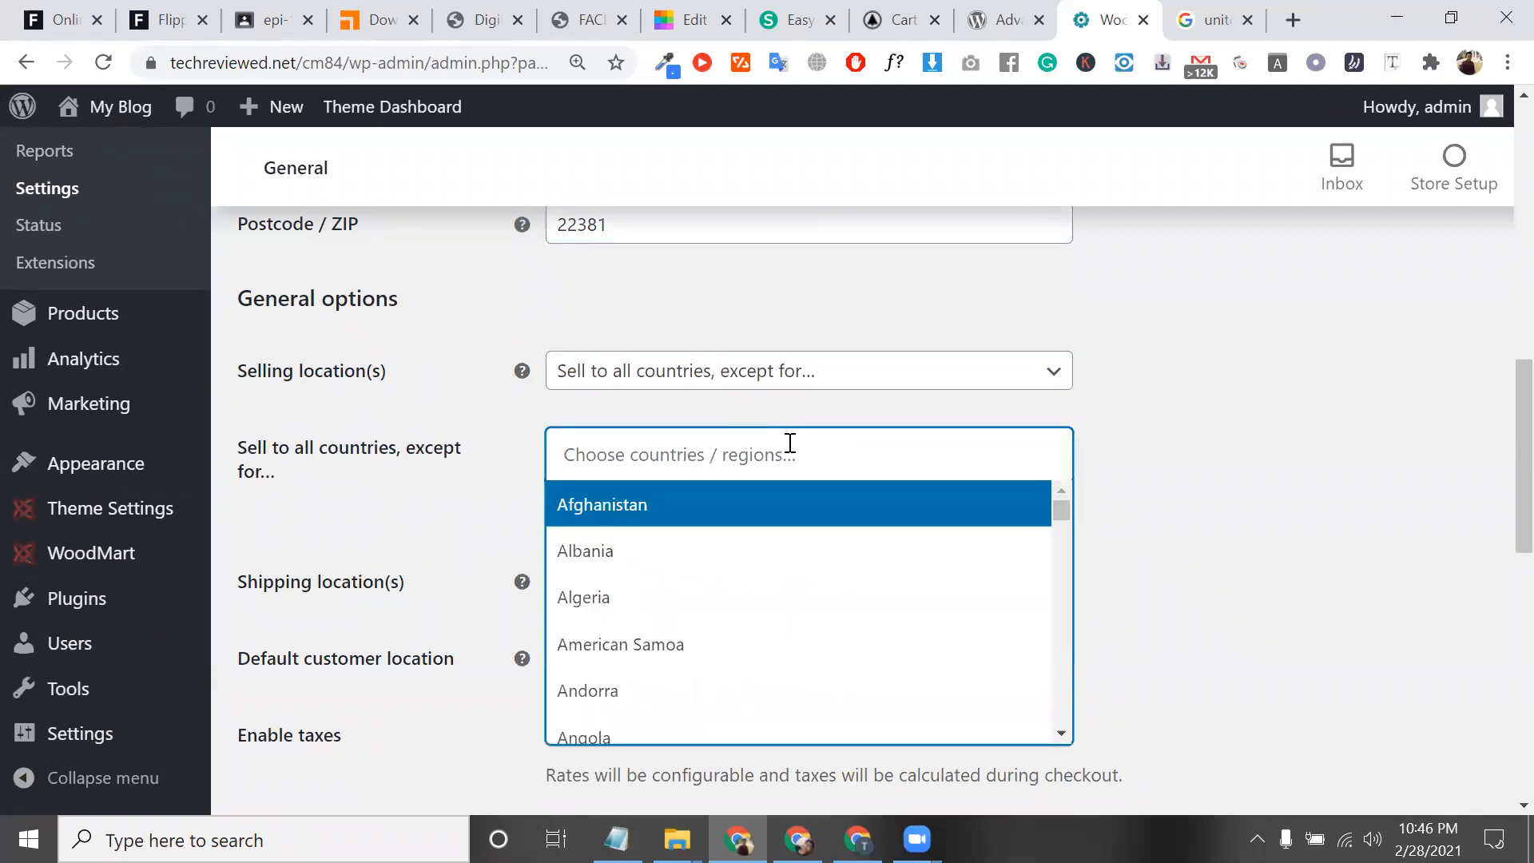
pyautogui.write('chin')
pyautogui.click(781, 503)
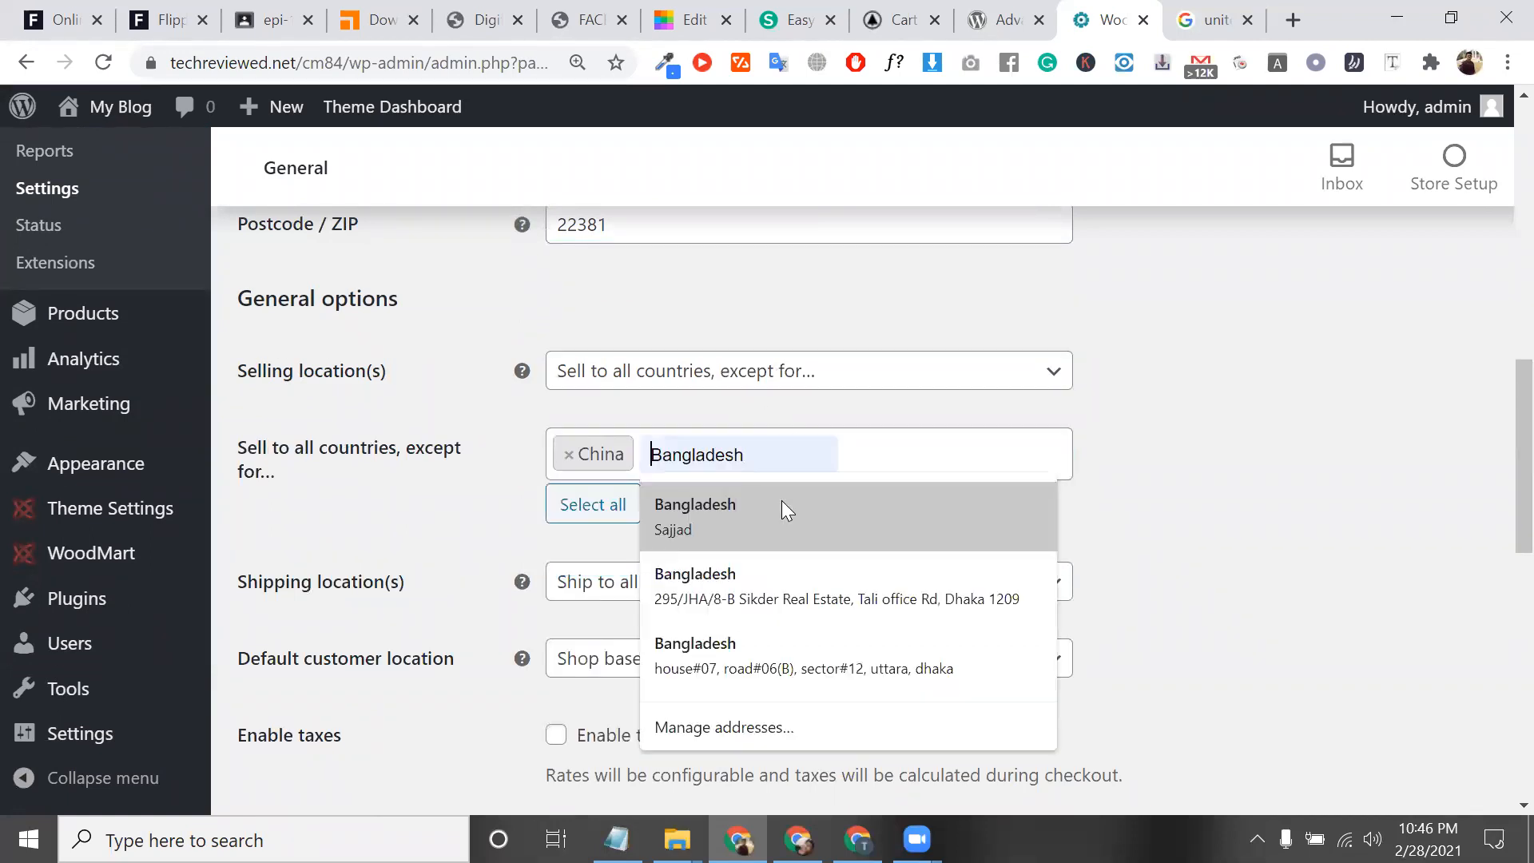
pyautogui.click(903, 439)
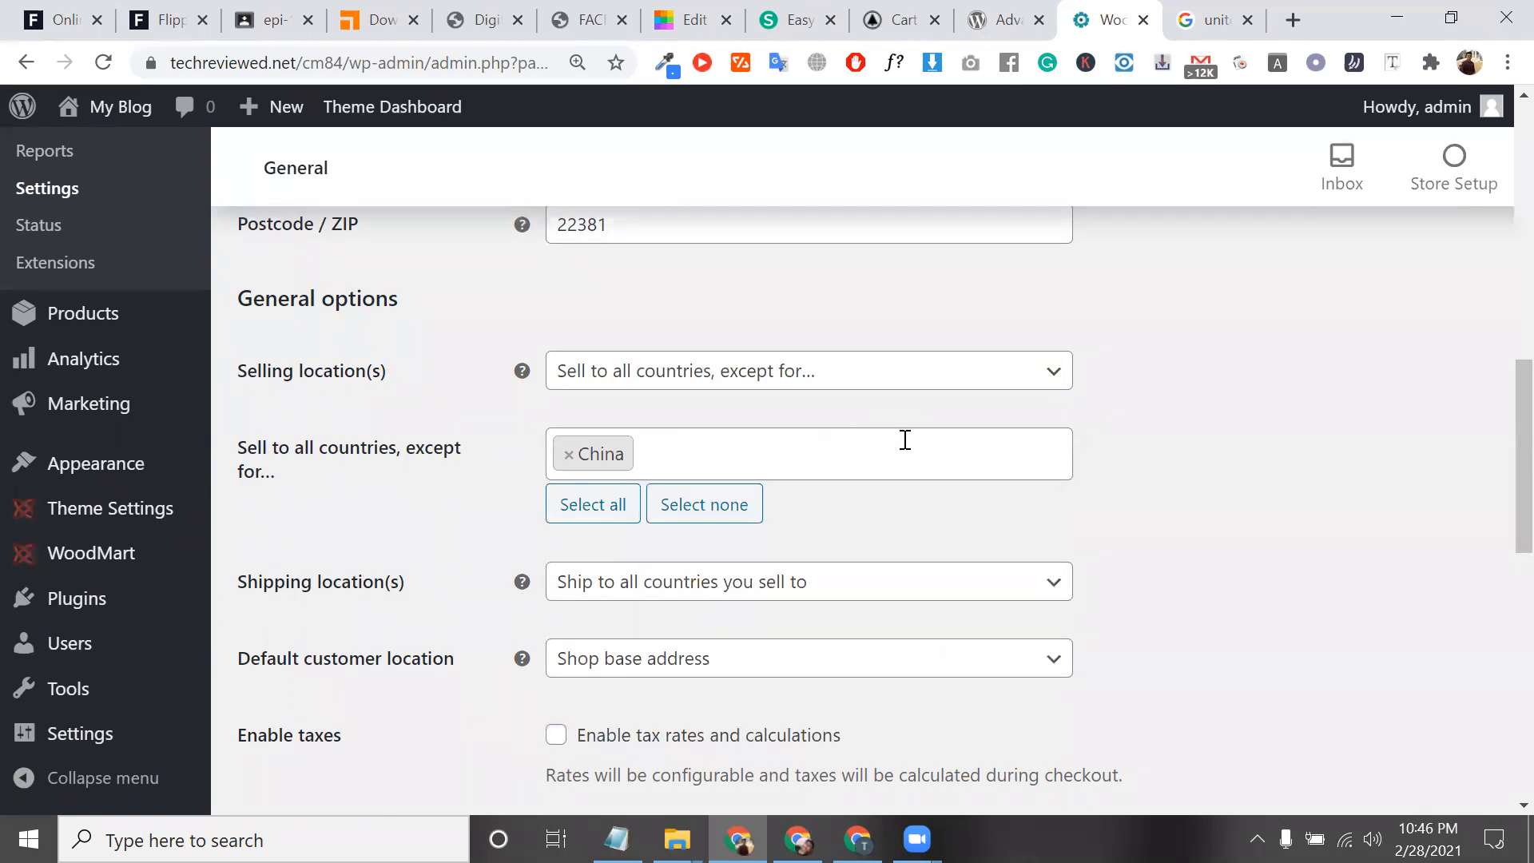
pyautogui.click(905, 439)
pyautogui.click(905, 441)
pyautogui.click(831, 444)
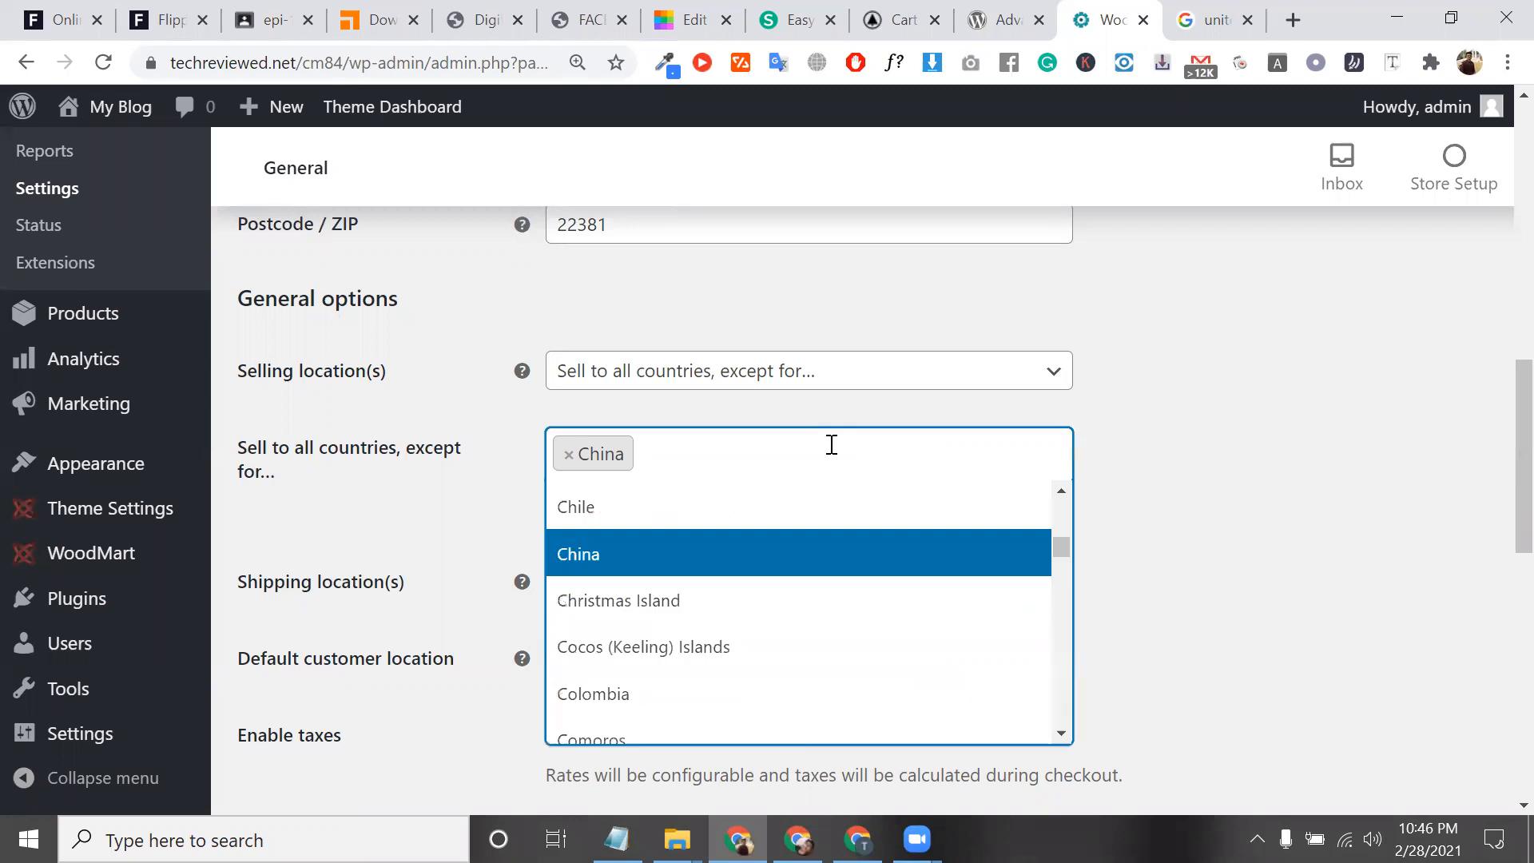
pyautogui.click(626, 710)
pyautogui.click(1274, 289)
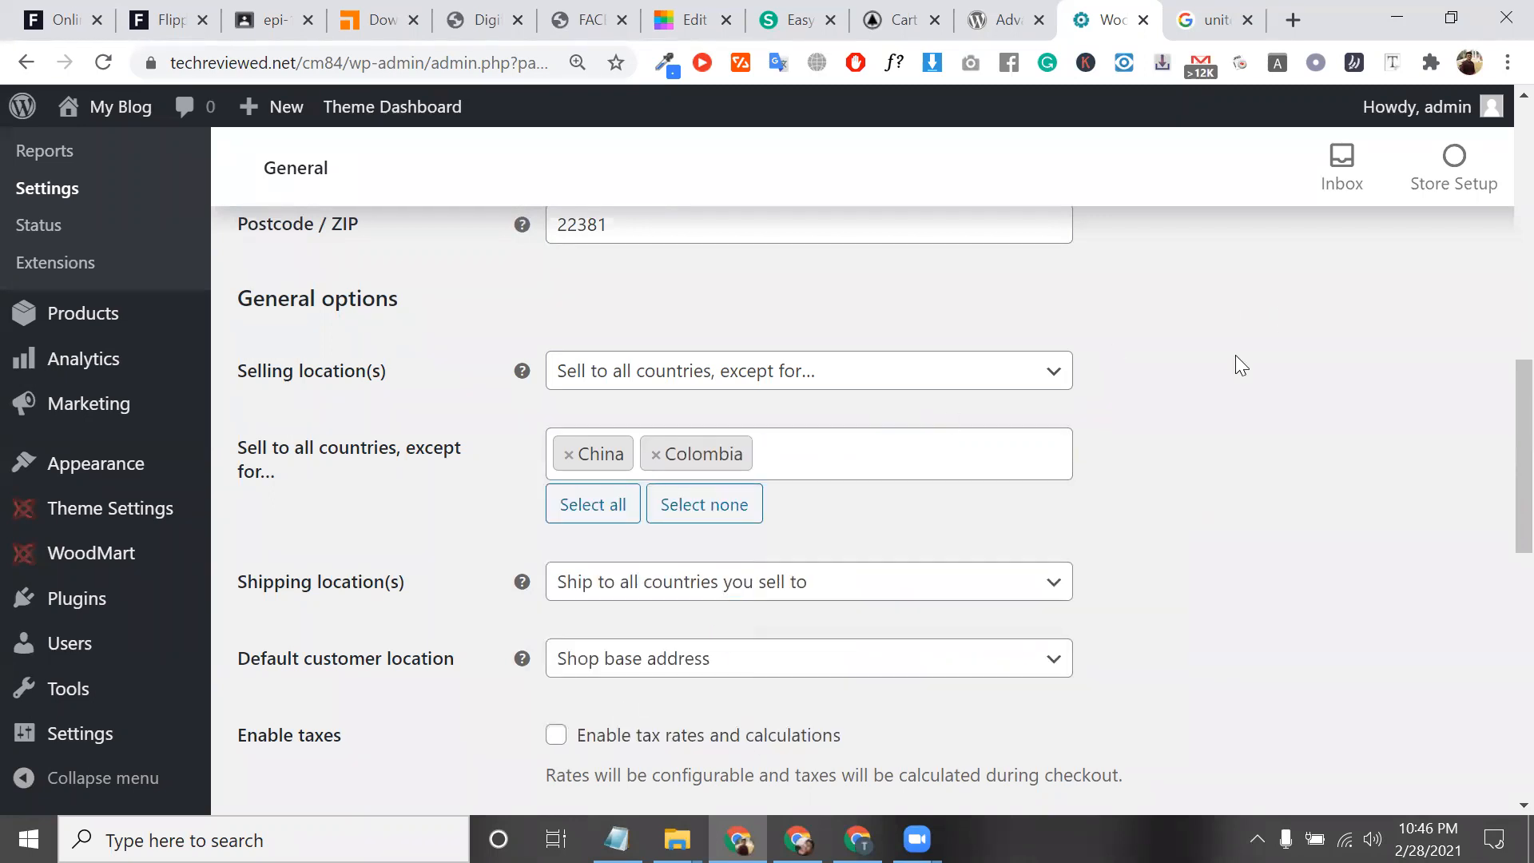
# Step: Set Selling location(s) to "Sell to specific countries"
pyautogui.click(740, 372)
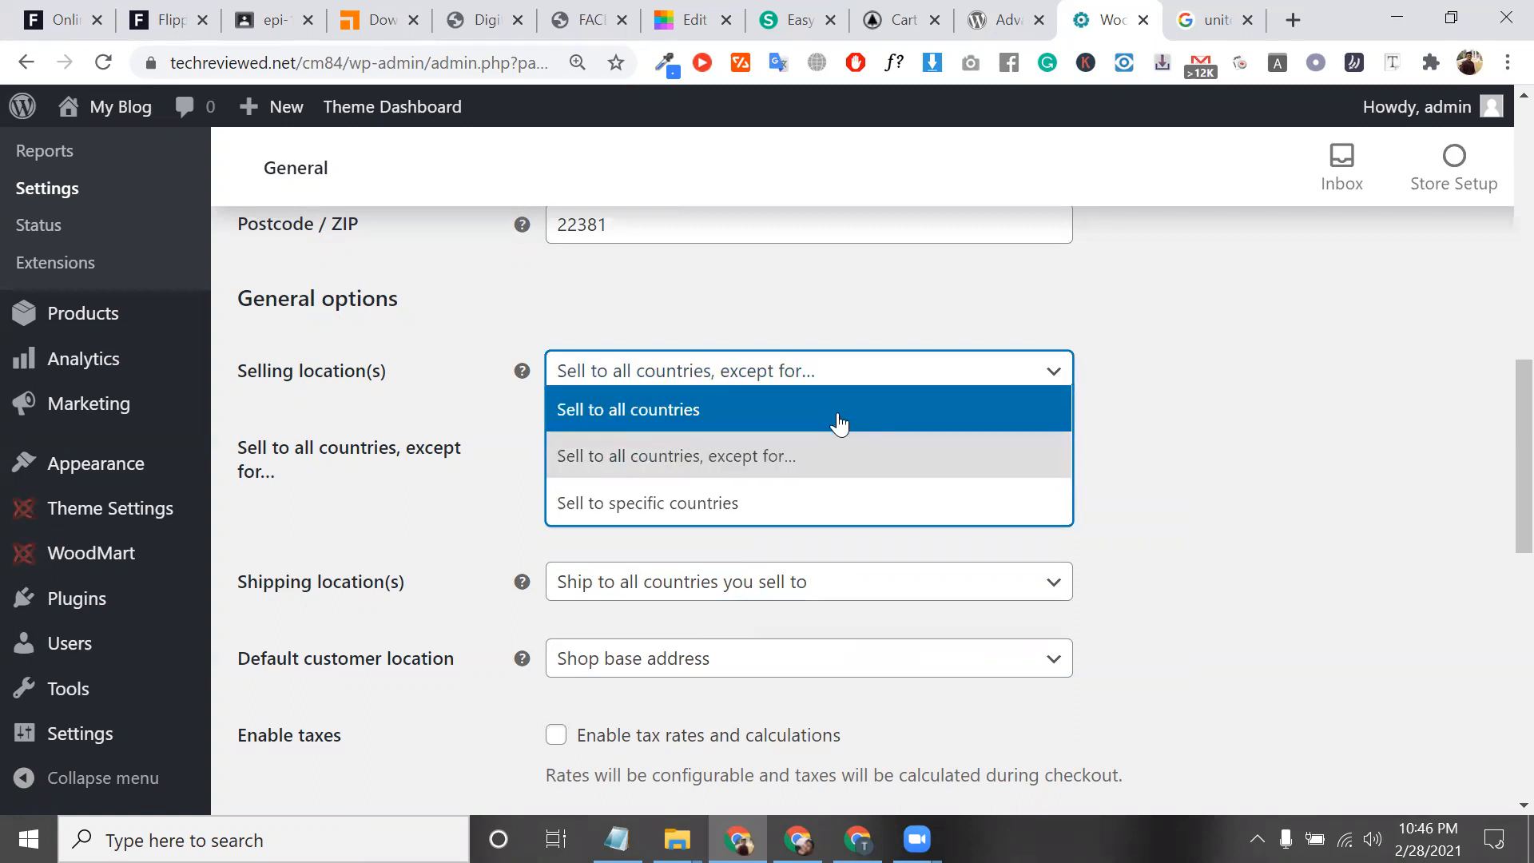
pyautogui.click(844, 465)
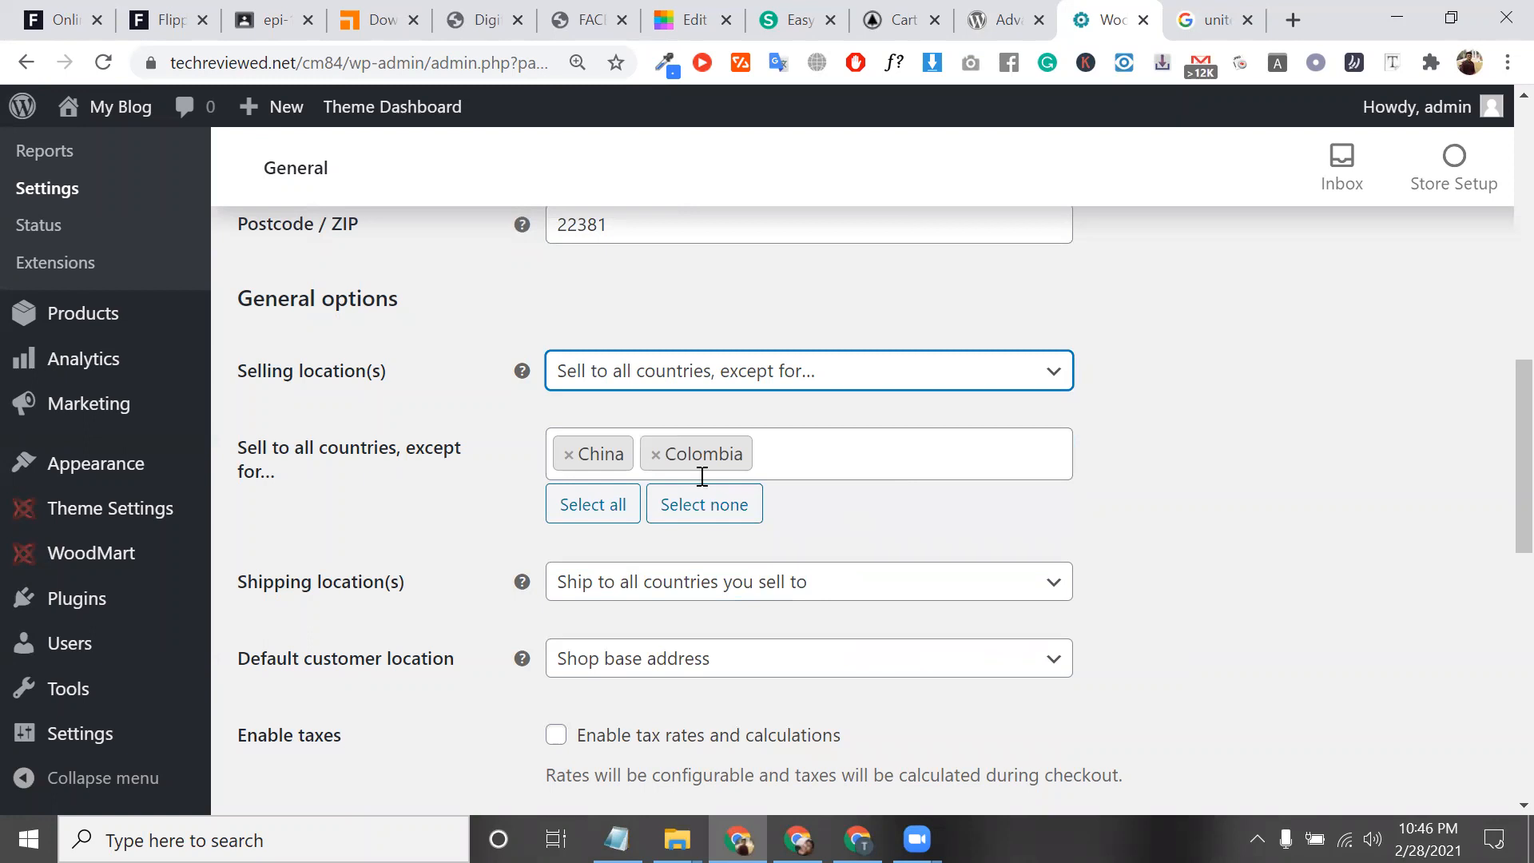
pyautogui.click(663, 384)
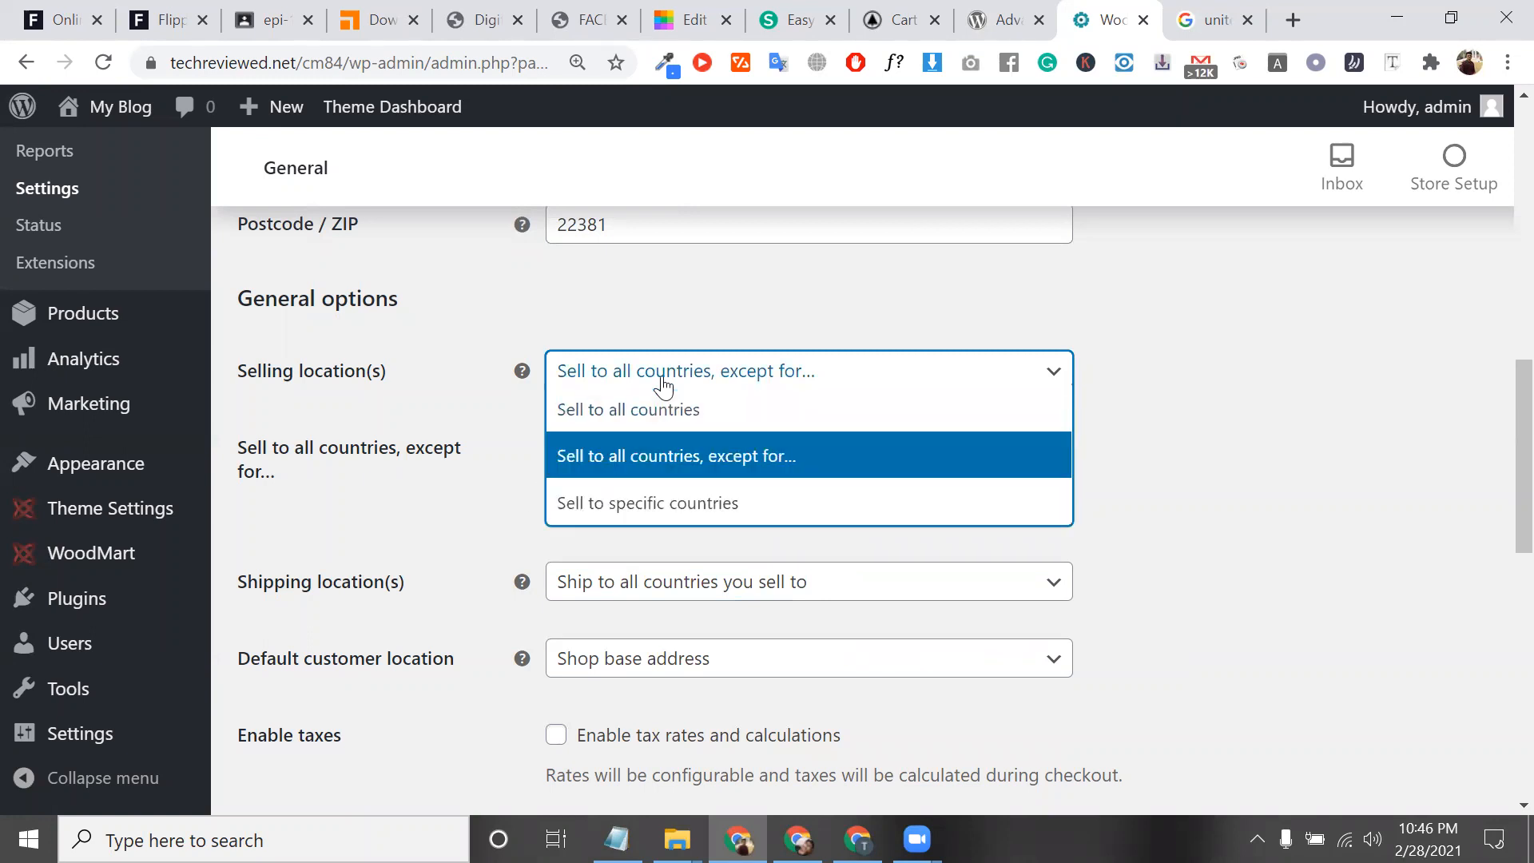
pyautogui.click(695, 513)
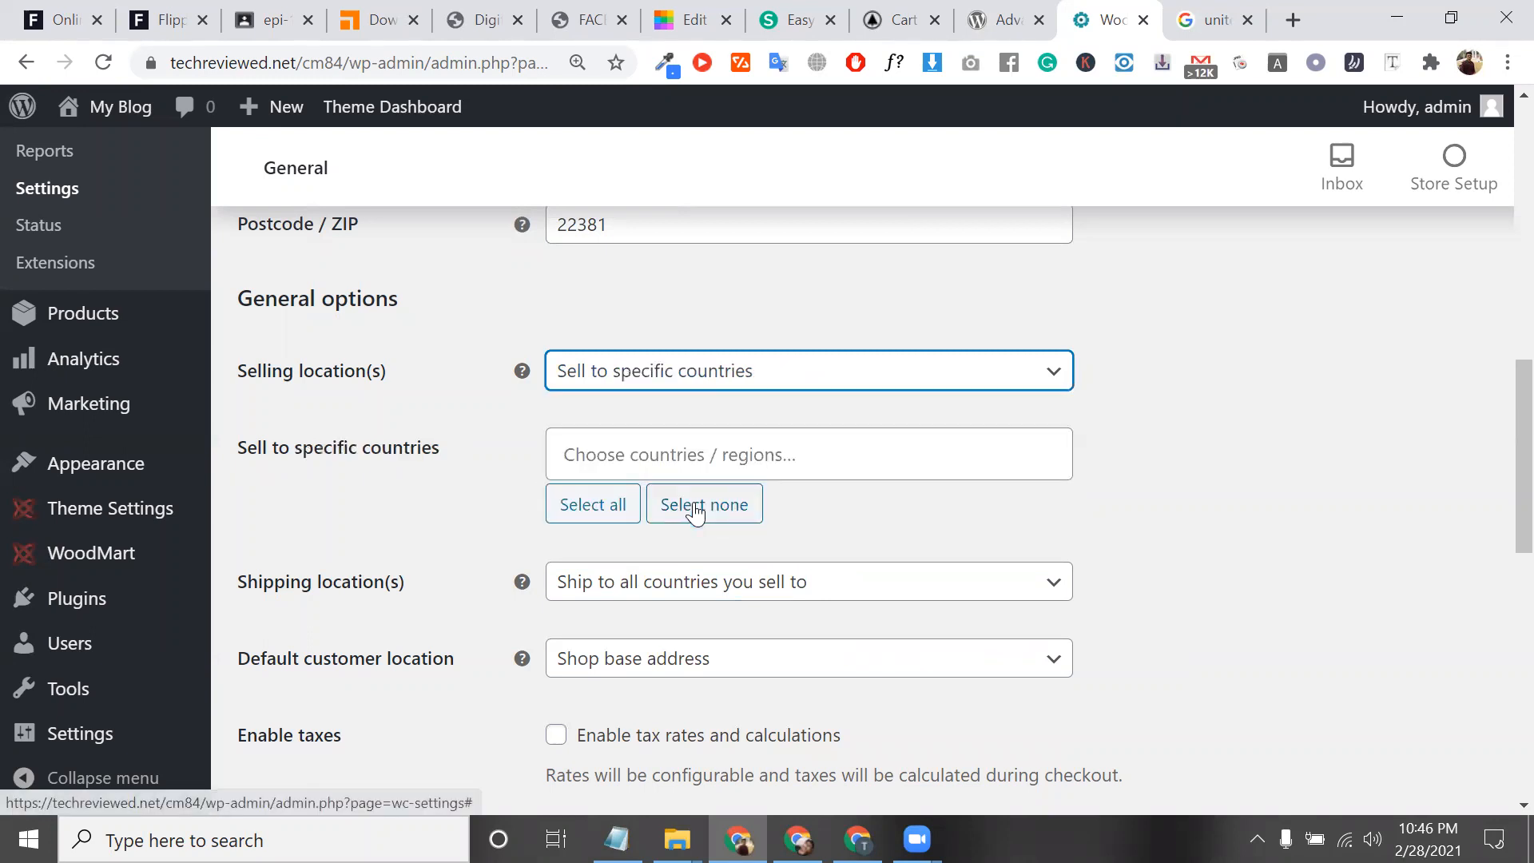
pyautogui.click(638, 384)
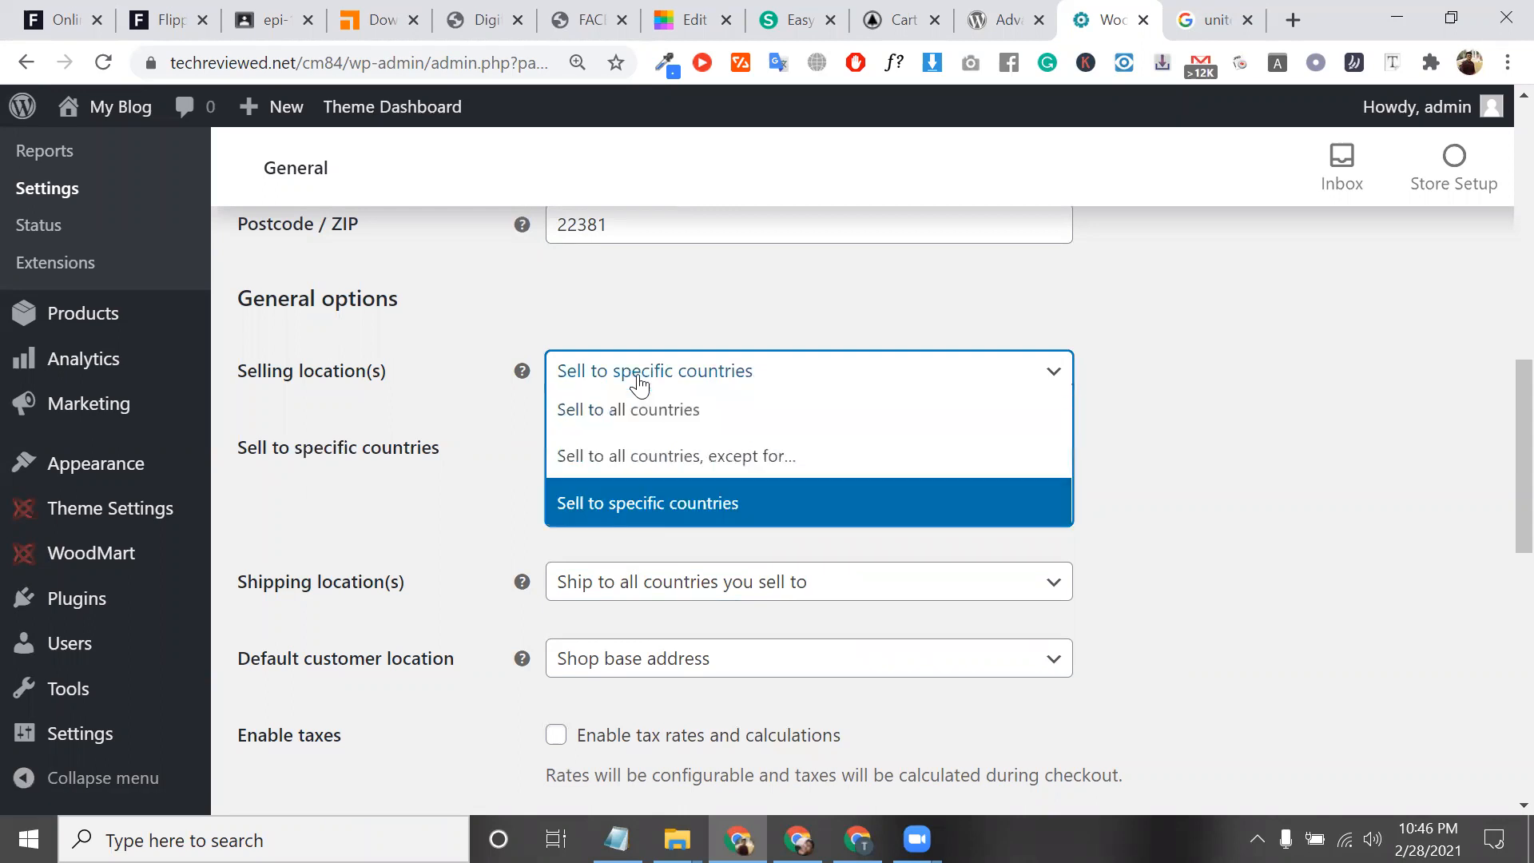
pyautogui.click(741, 496)
# Step: Add United States (US), Canada and United Kingdom (UK) as the specific countries to sell to
pyautogui.click(706, 449)
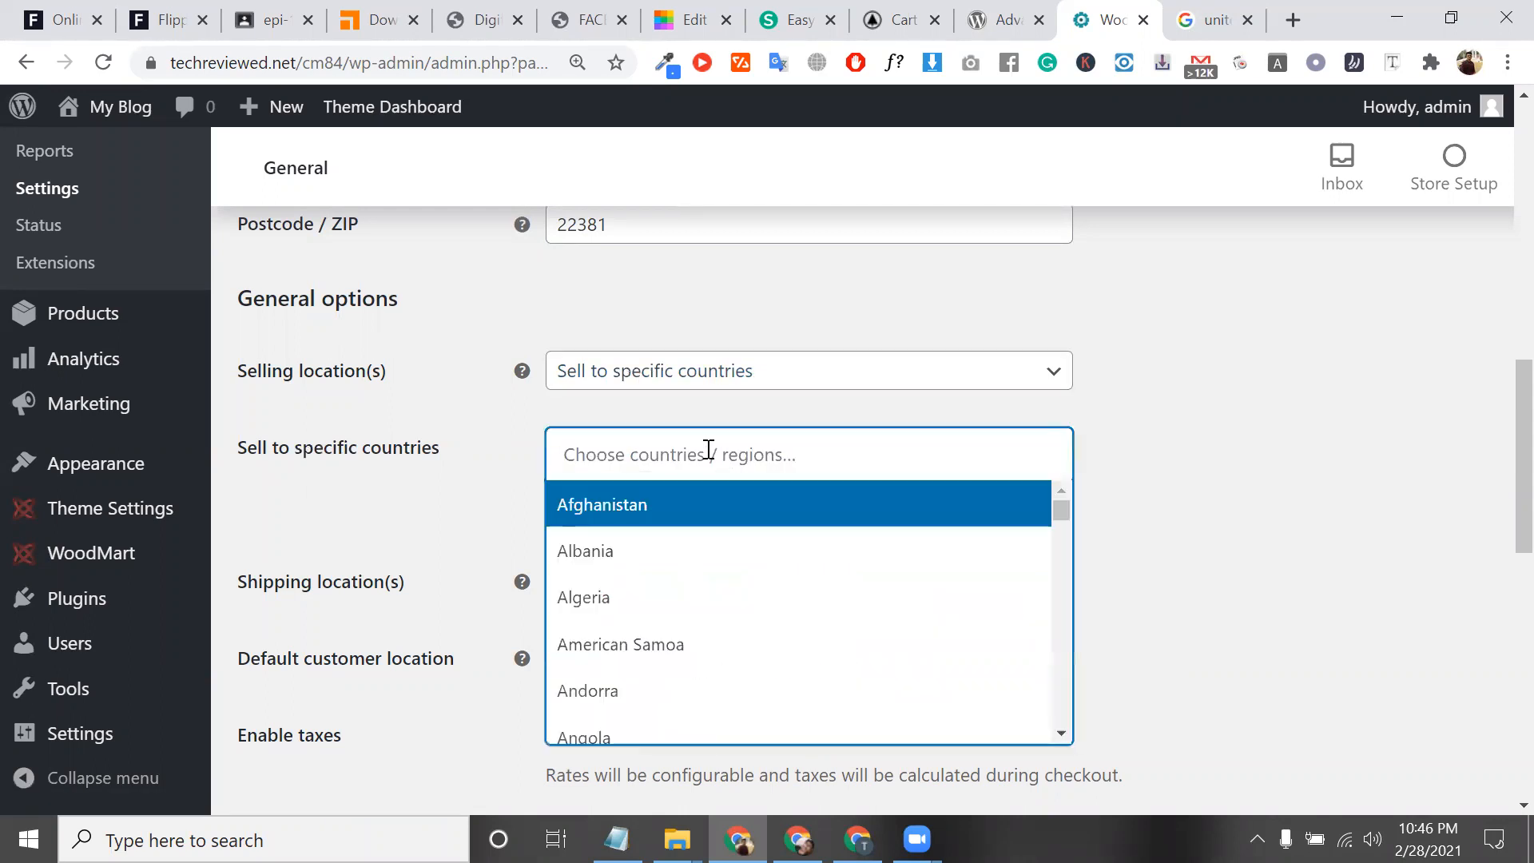
pyautogui.write('unit')
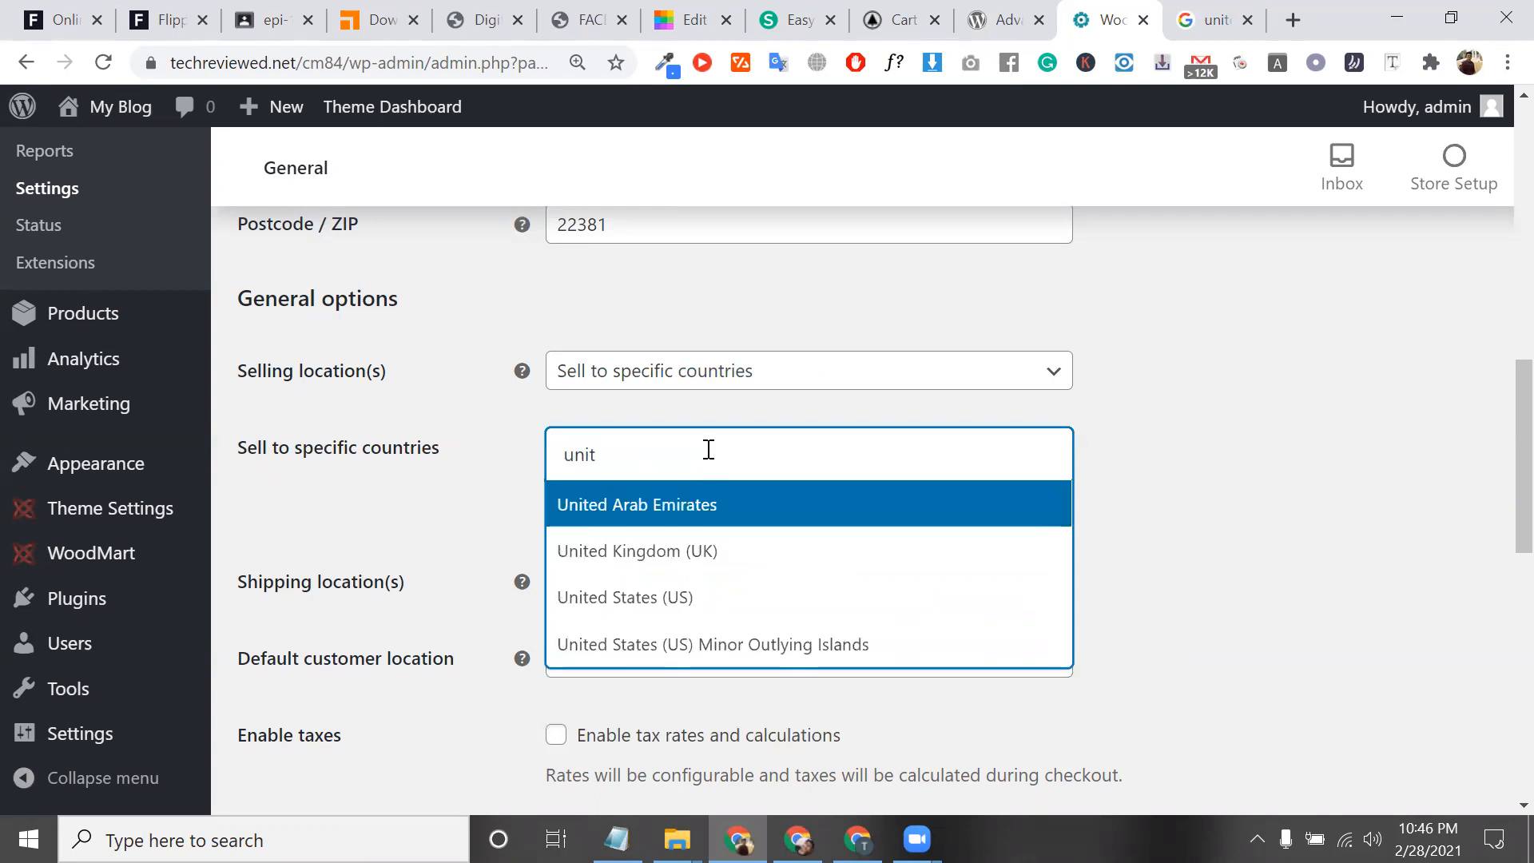
pyautogui.click(694, 599)
pyautogui.write('cana')
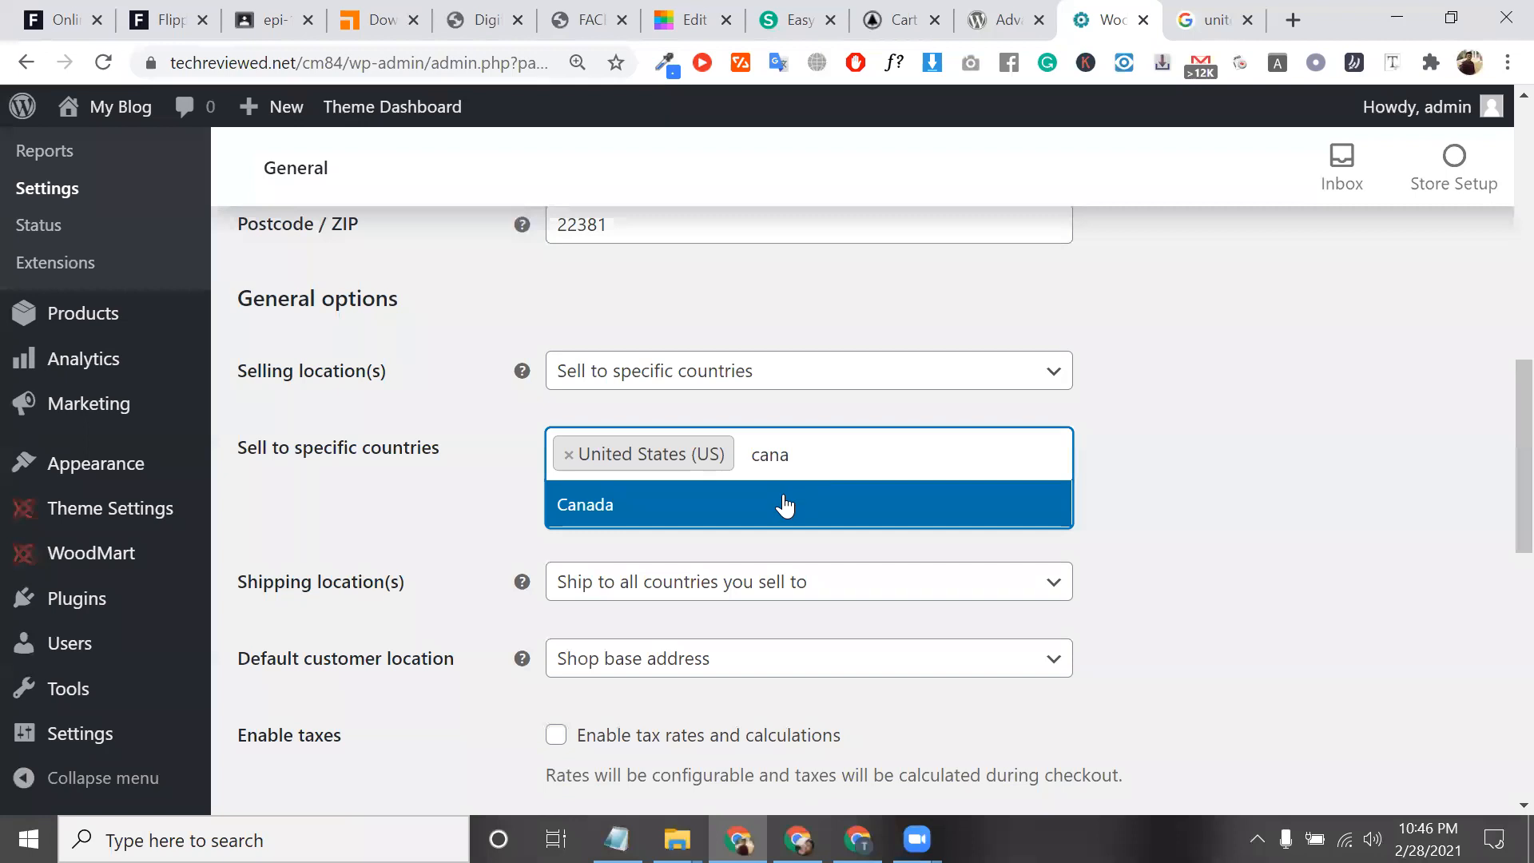
pyautogui.click(783, 505)
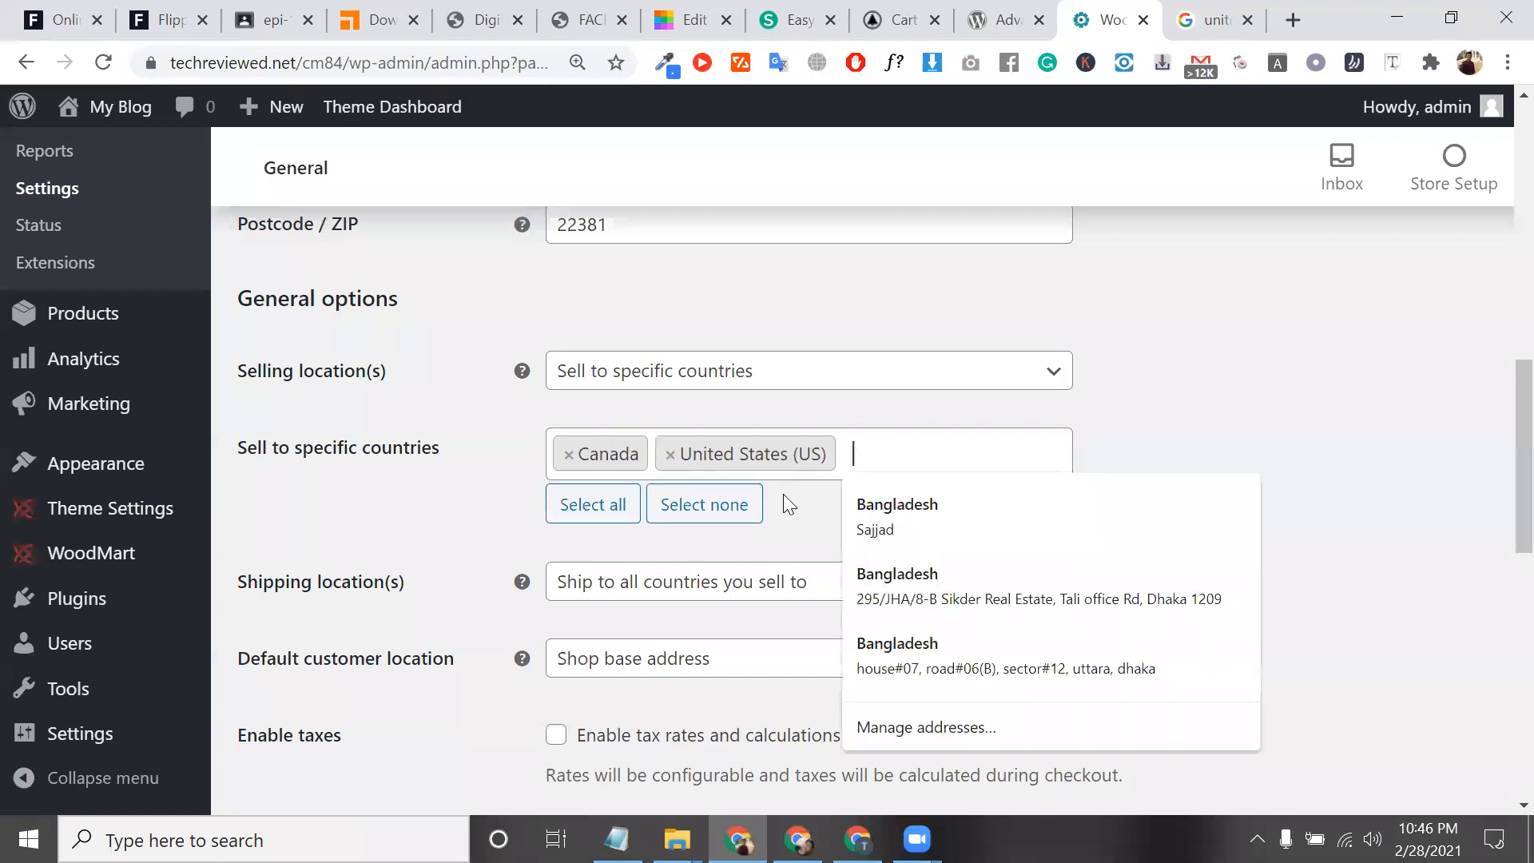
pyautogui.write('unit')
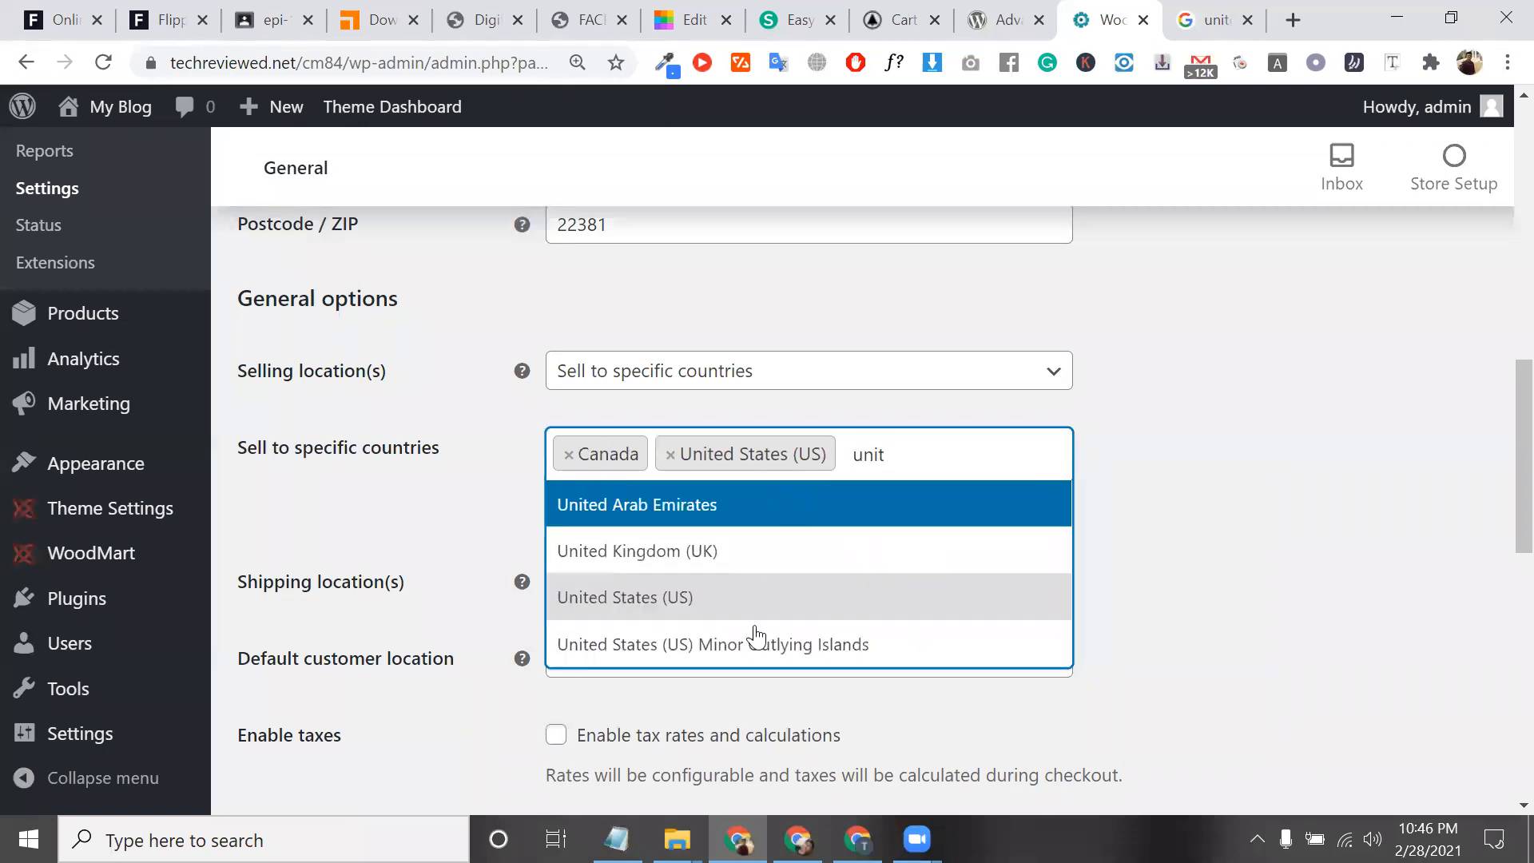
pyautogui.click(704, 559)
pyautogui.click(1406, 499)
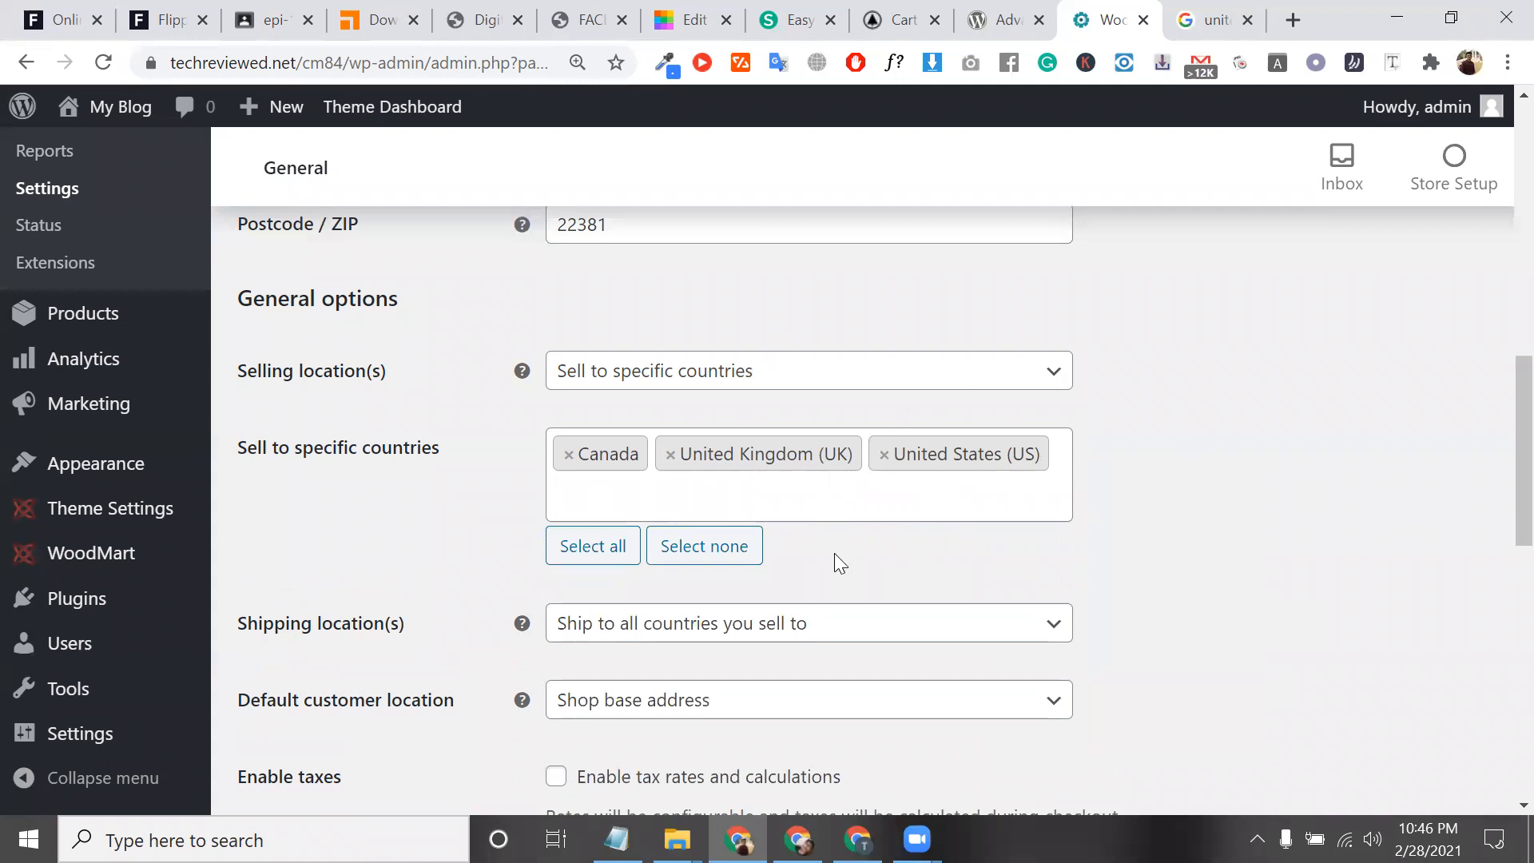
# Step: Review the Shipping location(s) choices against the selected selling countries, keeping "Ship to all countries you sell to"
pyautogui.scroll(-1, 834, 552)
pyautogui.tripleClick(326, 357)
pyautogui.scroll(-1, 709, 673)
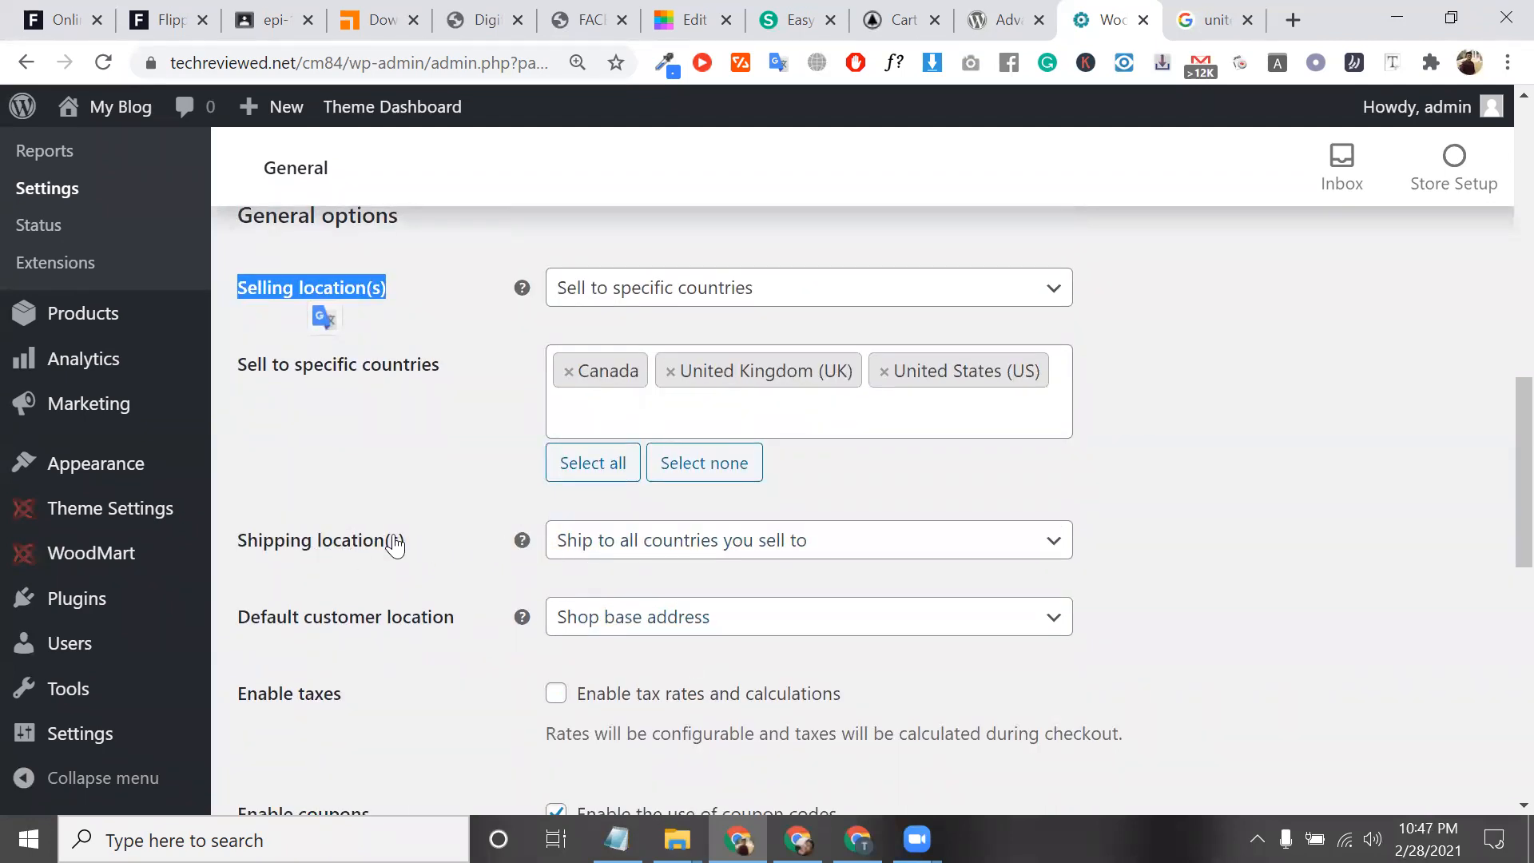
pyautogui.click(598, 541)
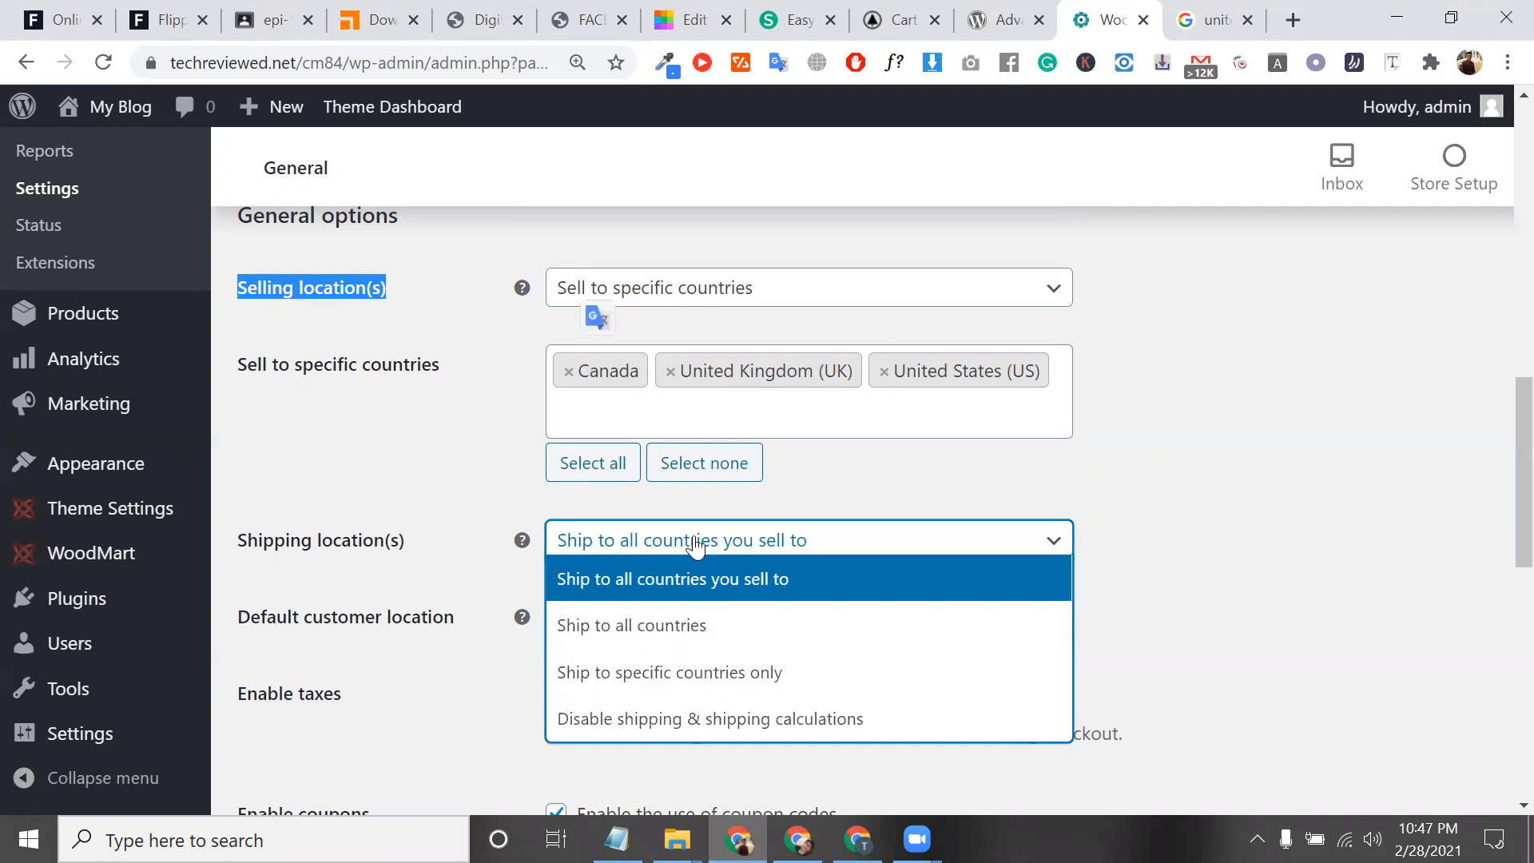
pyautogui.scroll(5, 679, 369)
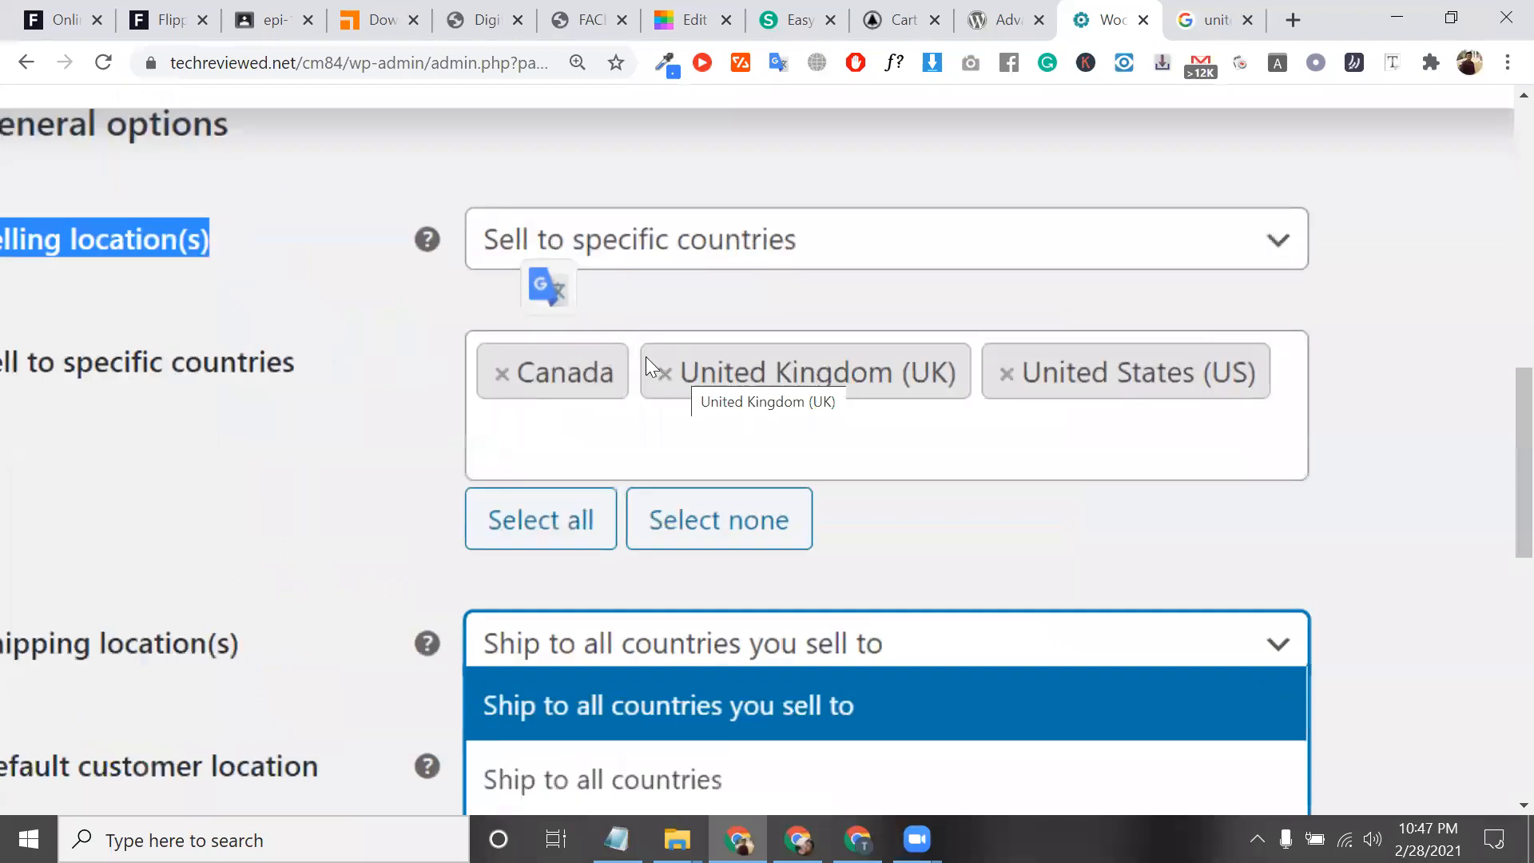
pyautogui.scroll(-5, 1075, 468)
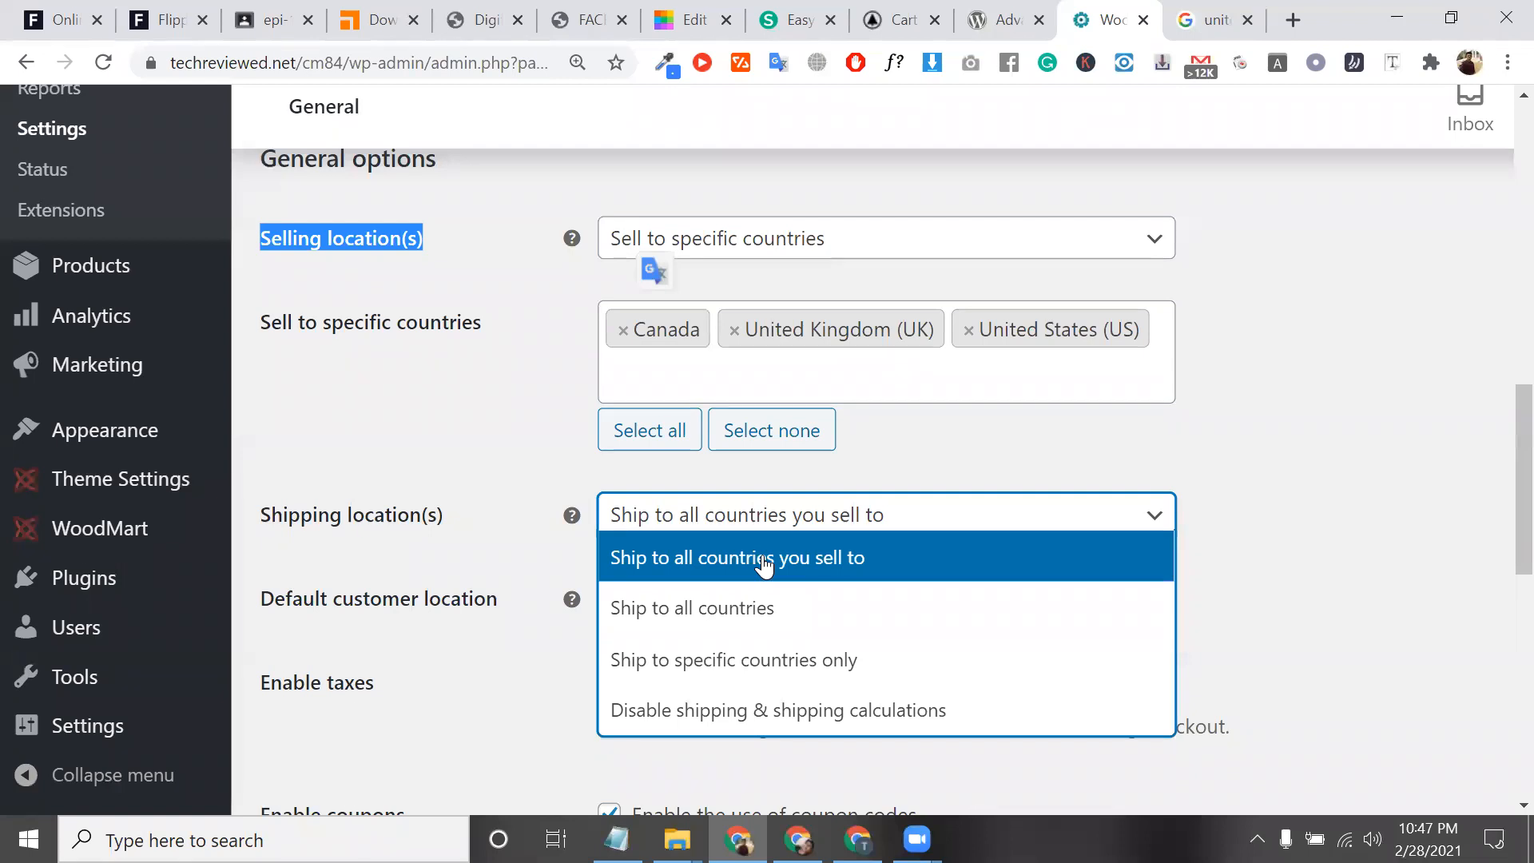
pyautogui.click(763, 561)
# Step: Try "Ship to all countries" for Shipping location(s), and return it to "Ship to all countries you sell to"
pyautogui.click(852, 527)
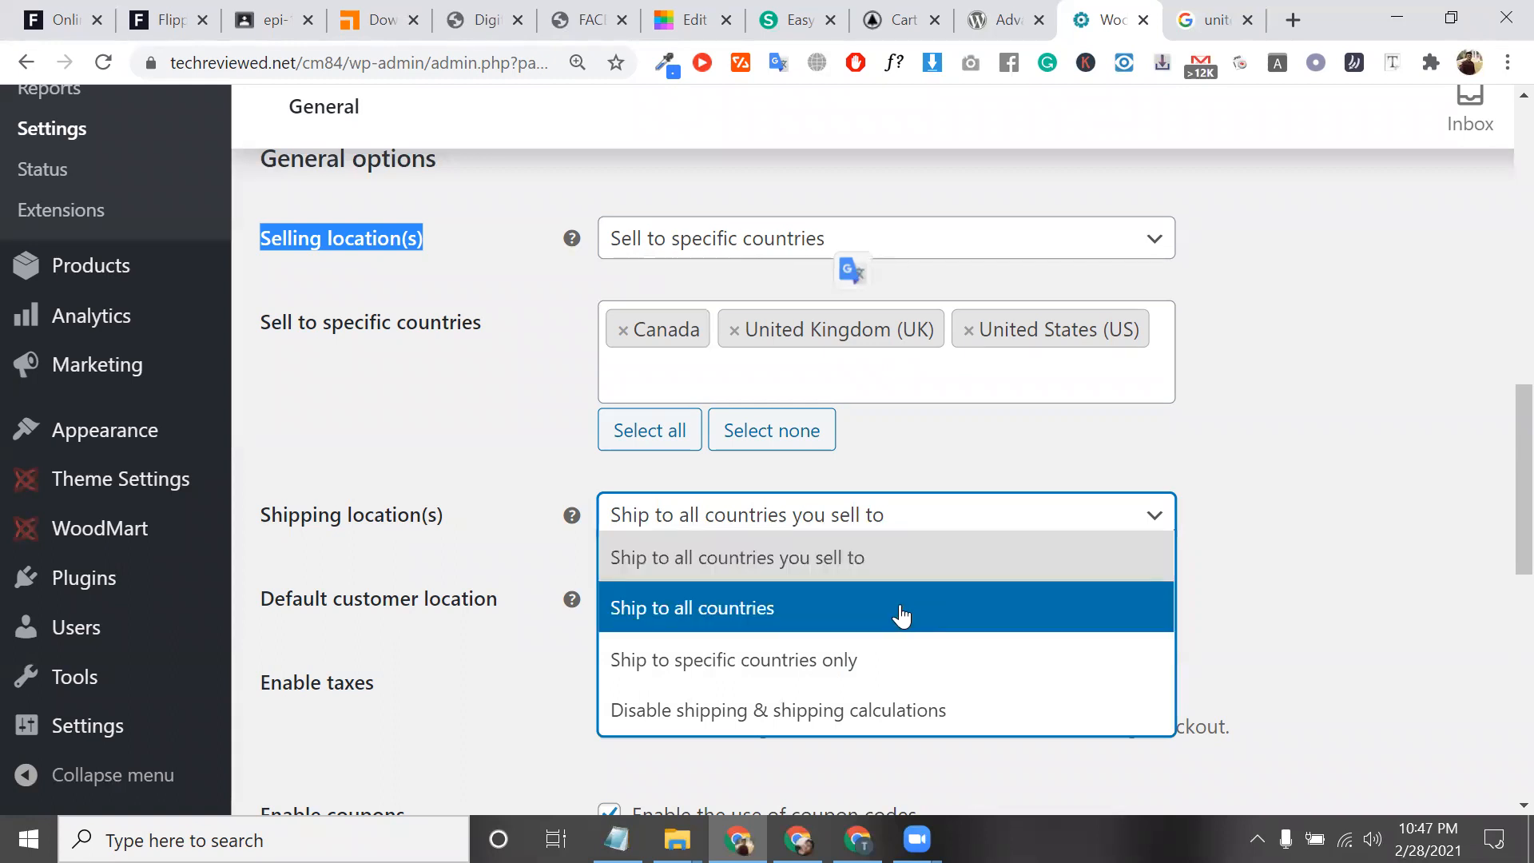
pyautogui.click(901, 615)
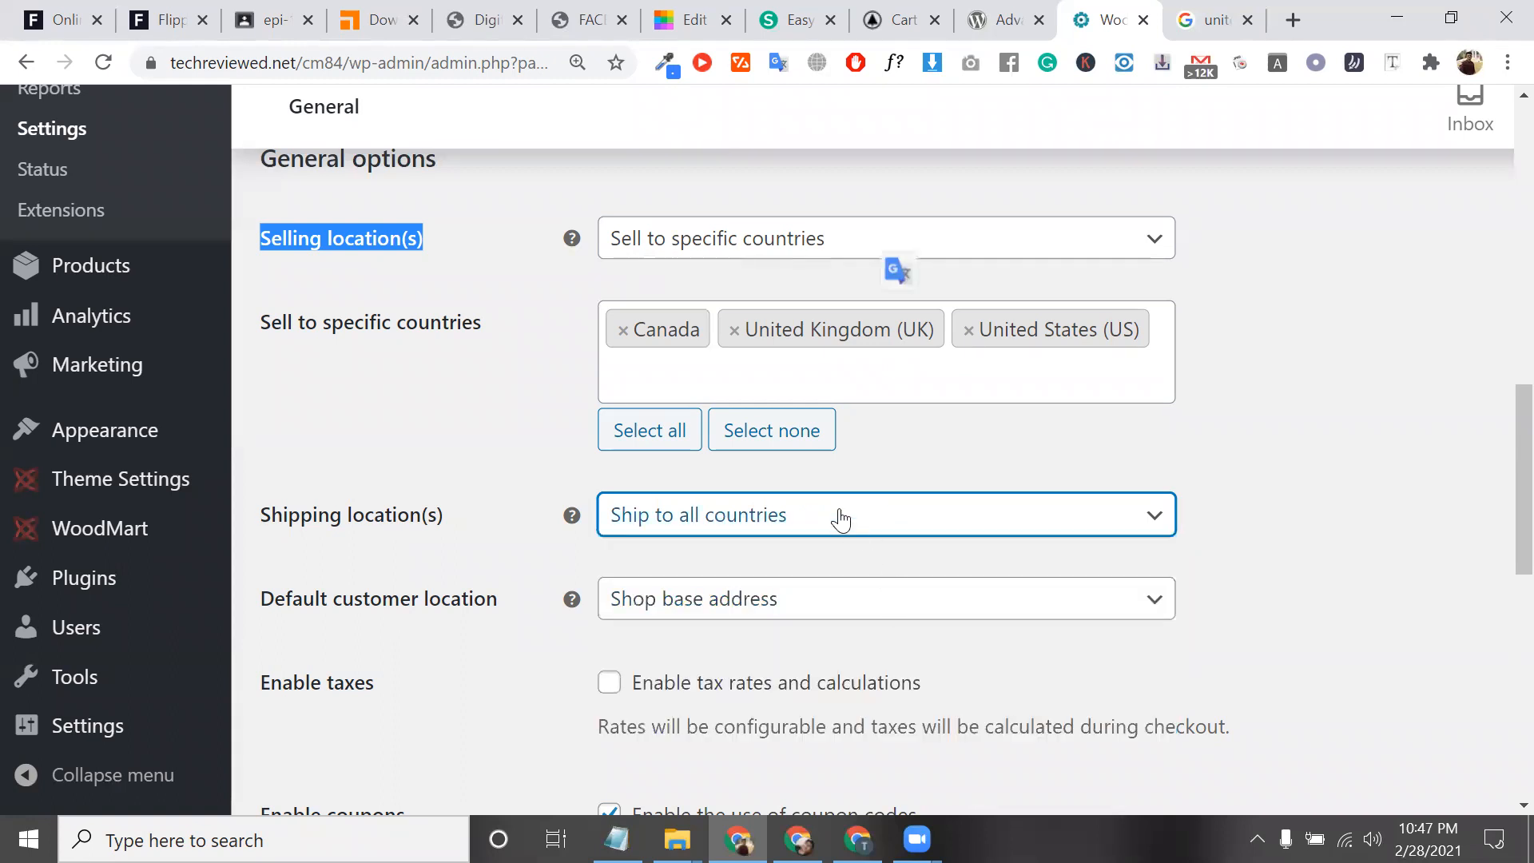
pyautogui.click(839, 518)
pyautogui.click(845, 570)
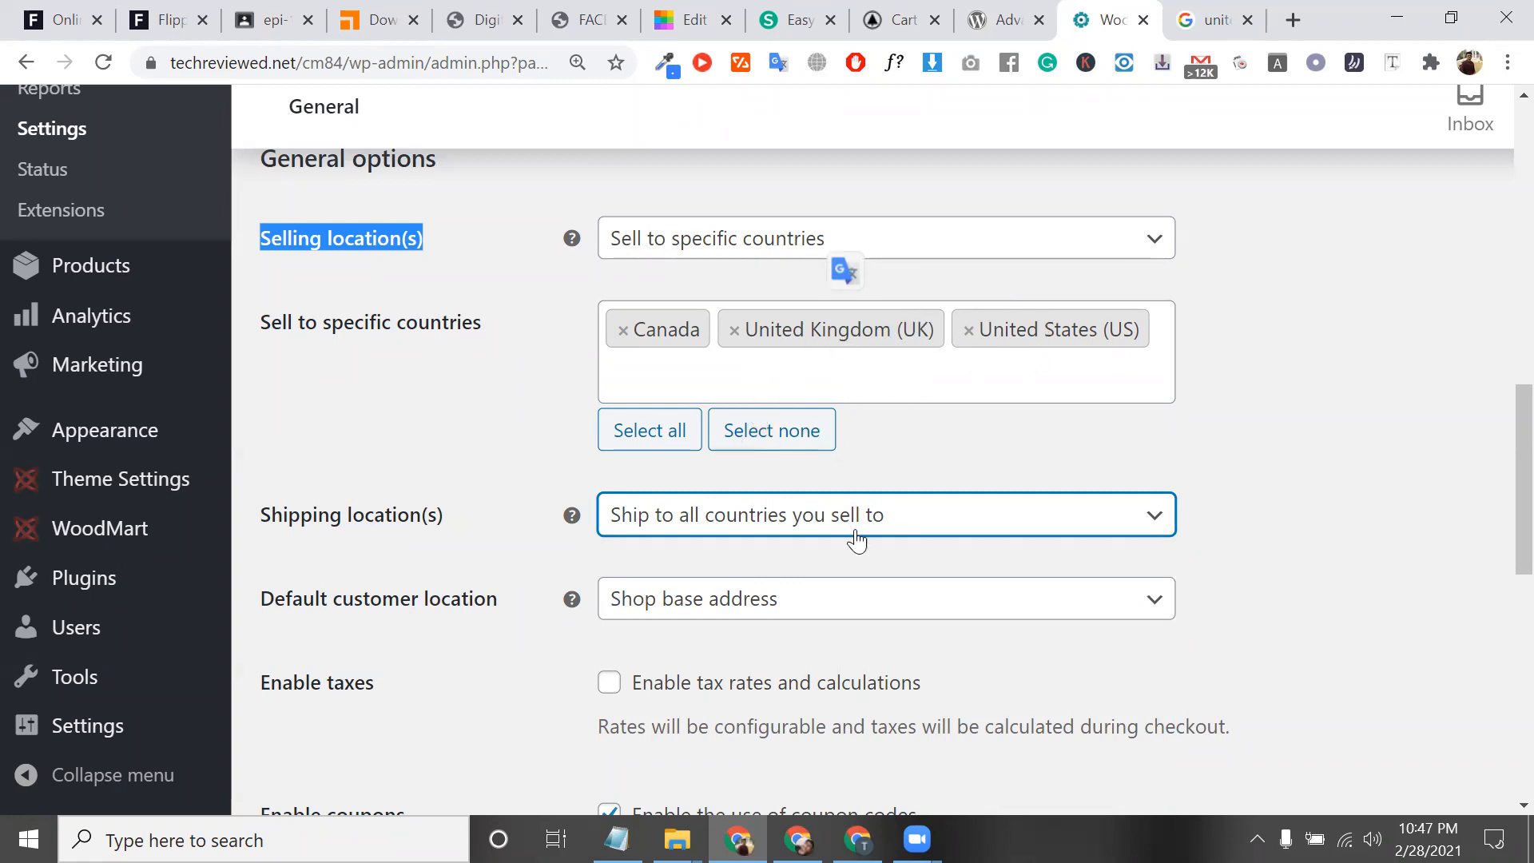
pyautogui.click(815, 517)
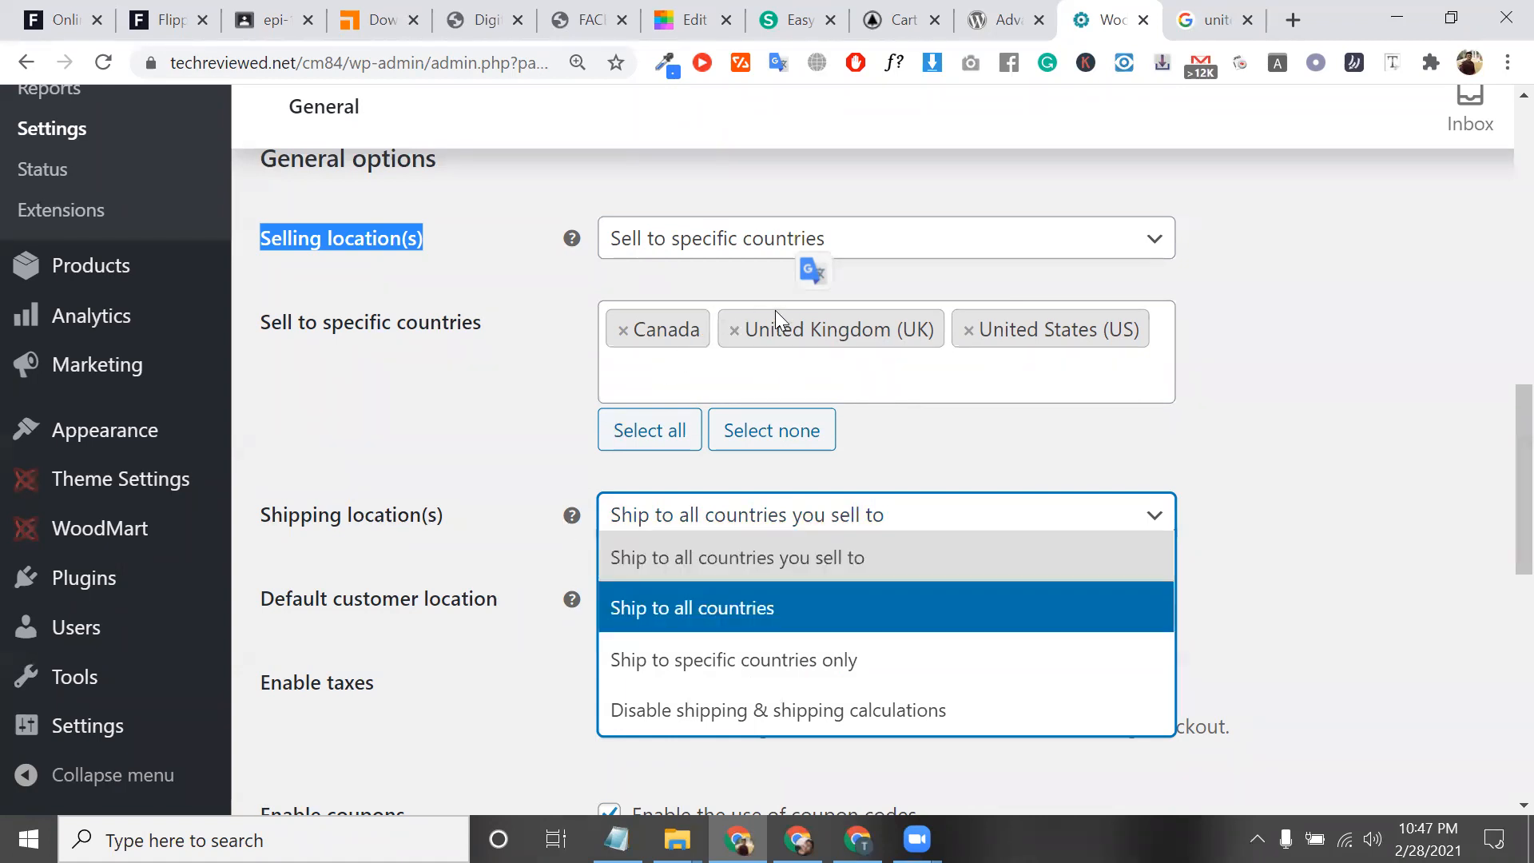
pyautogui.click(815, 556)
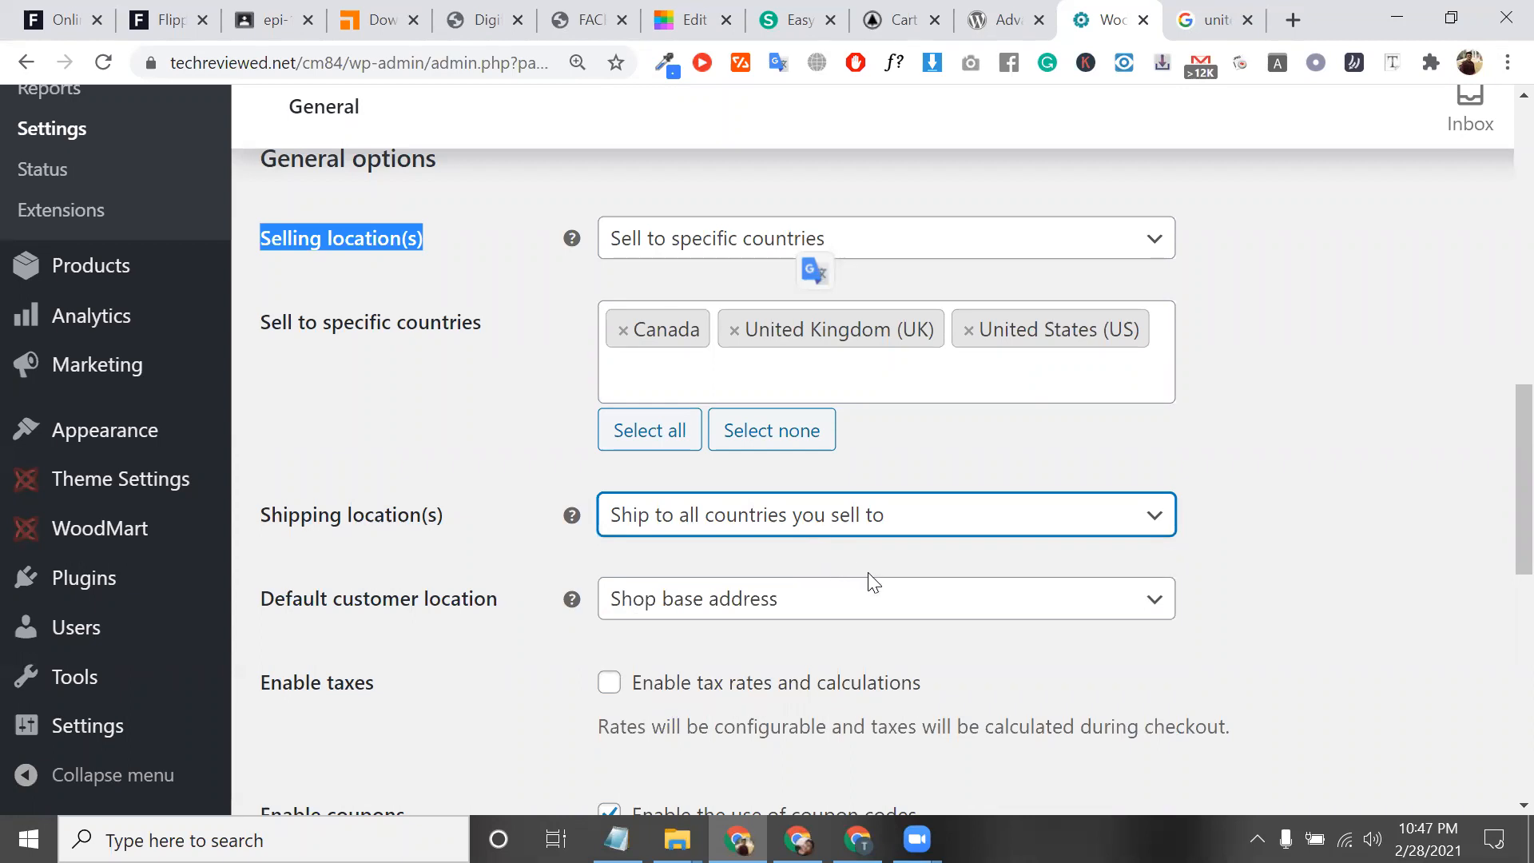
# Step: Try "Ship to all countries" and "Ship to specific countries only" for Shipping location(s), and restore "Ship to all countries you sell to"
pyautogui.click(850, 530)
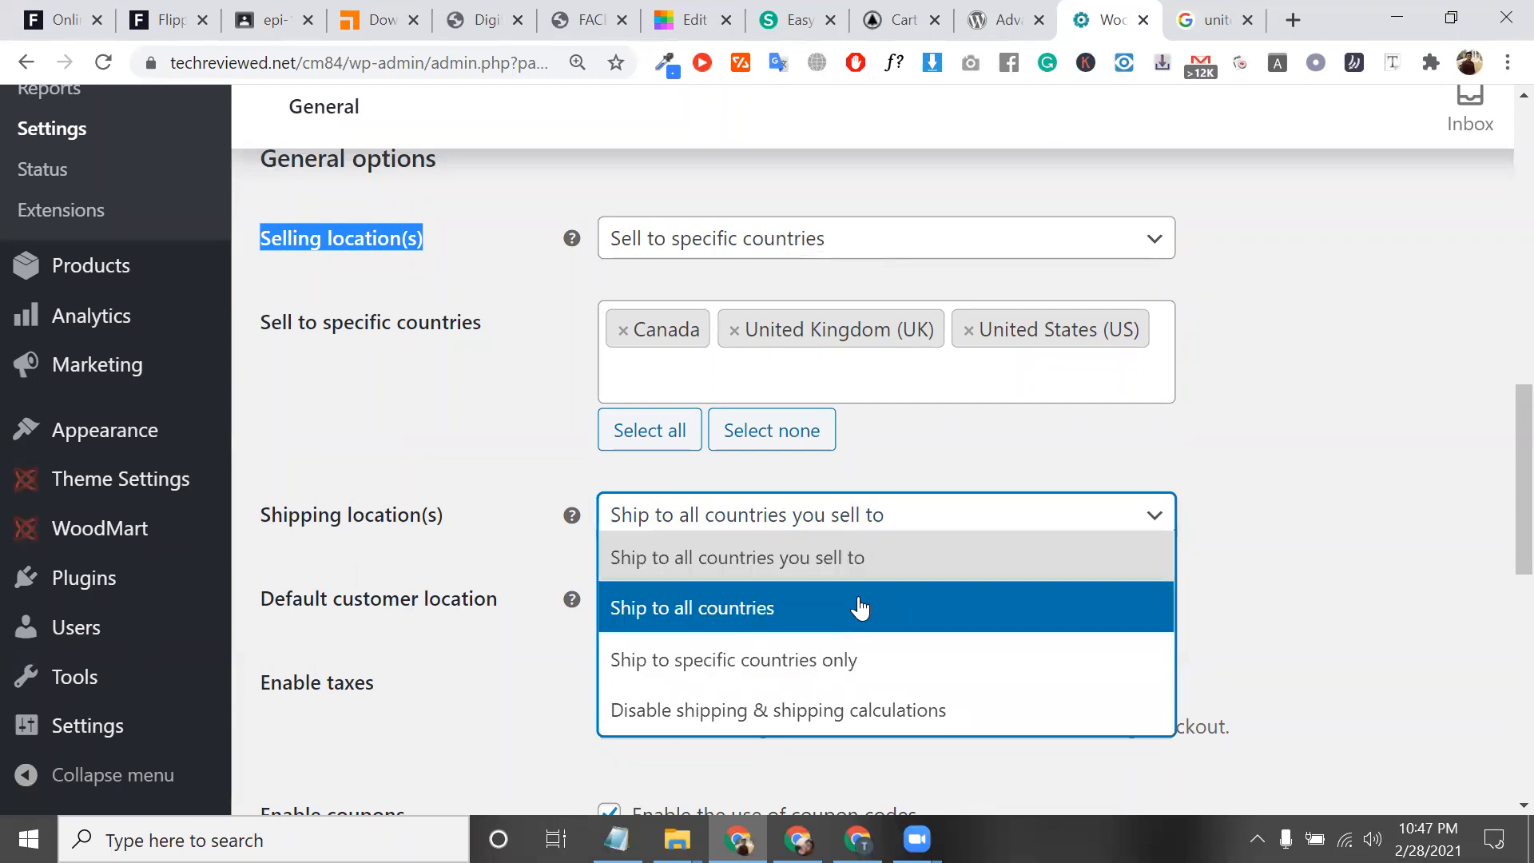
pyautogui.click(856, 608)
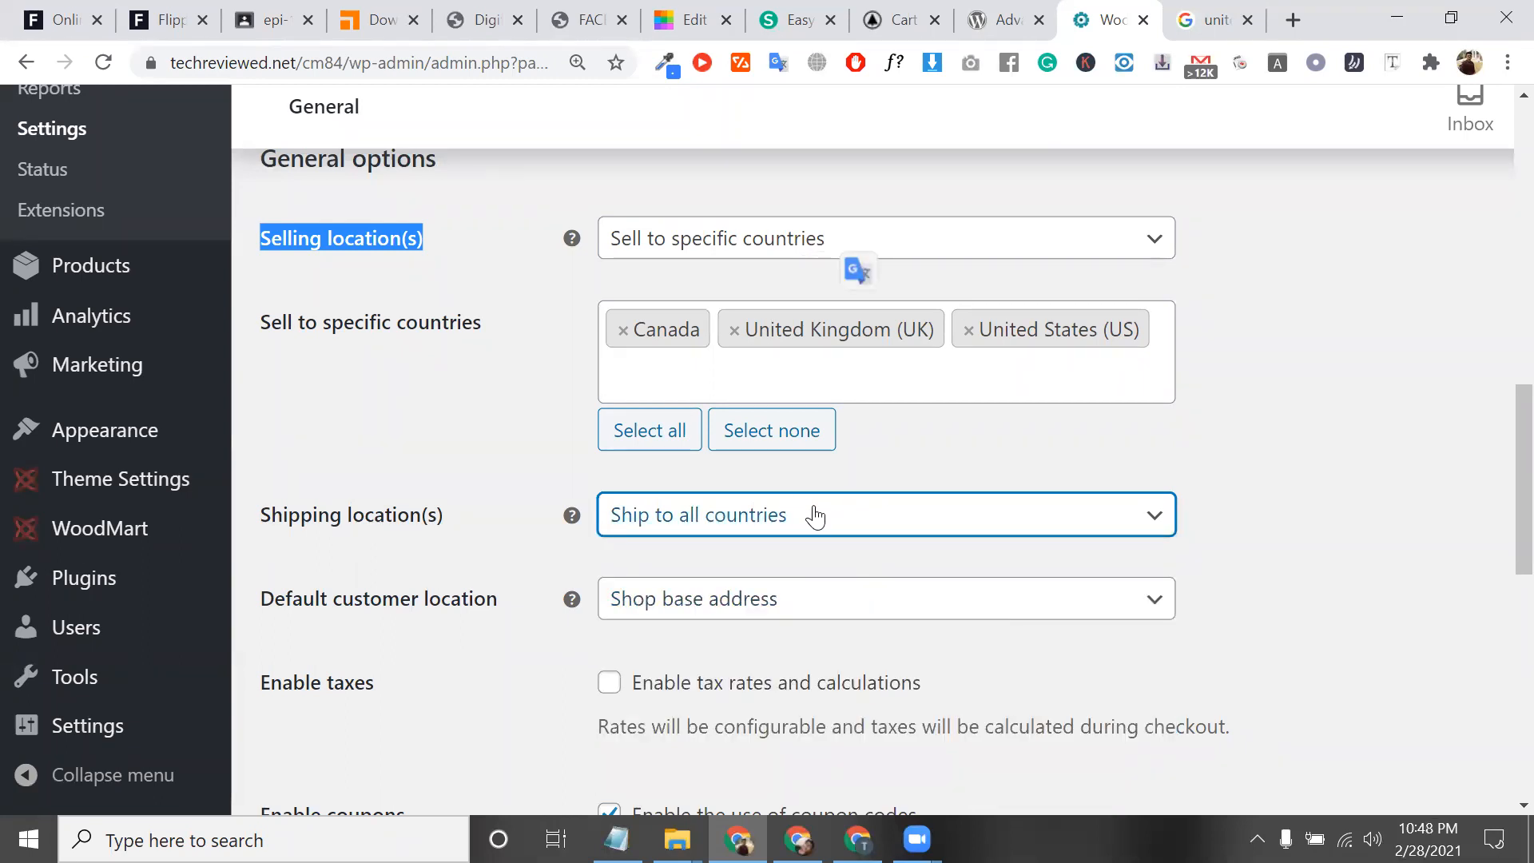
pyautogui.click(812, 514)
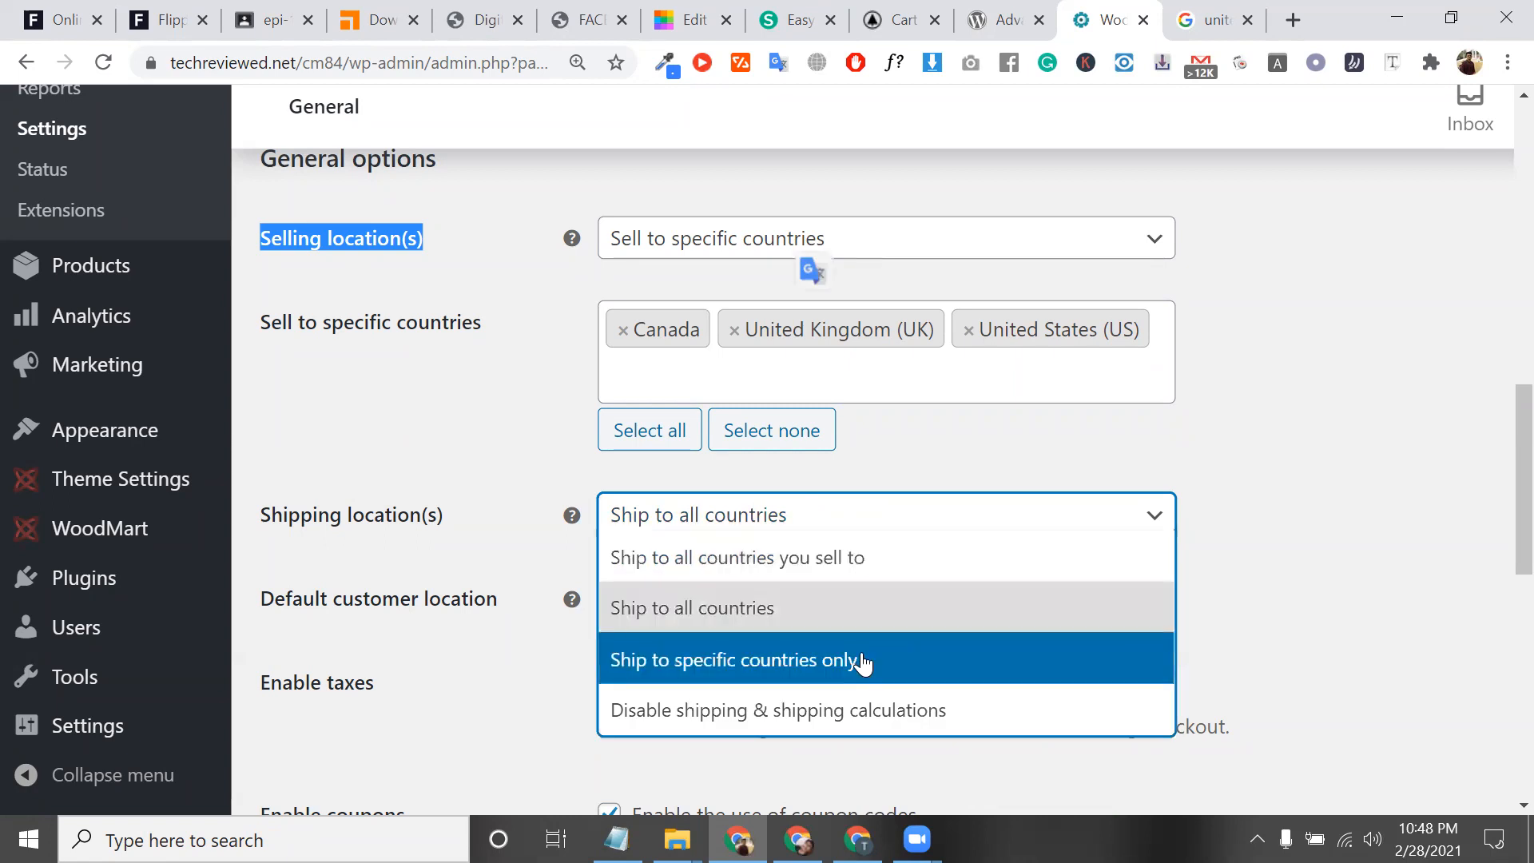
pyautogui.click(861, 660)
pyautogui.click(762, 604)
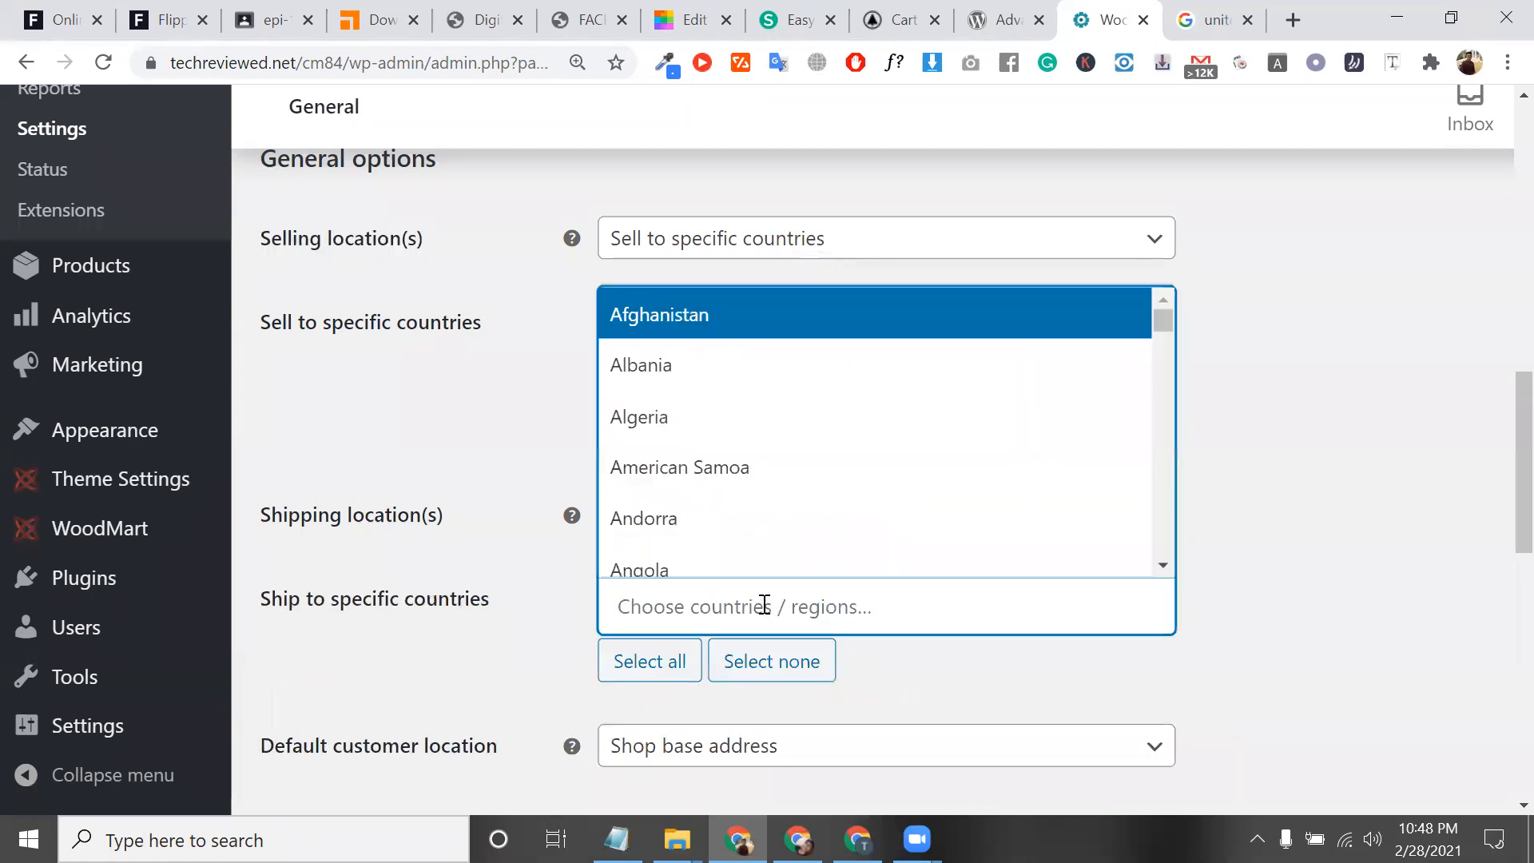
pyautogui.write('c')
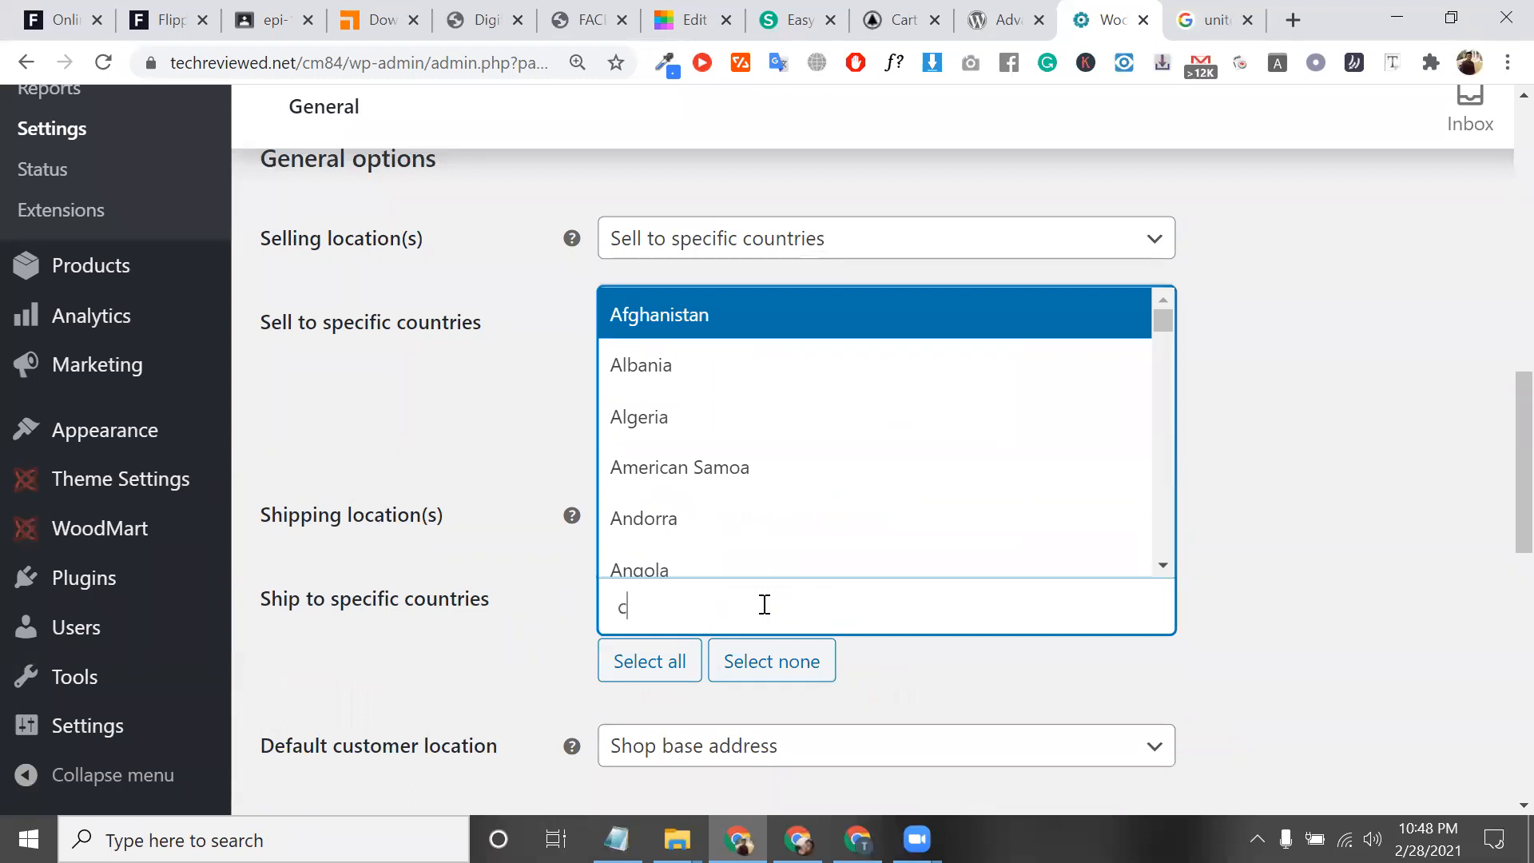
pyautogui.click(1355, 431)
pyautogui.click(835, 525)
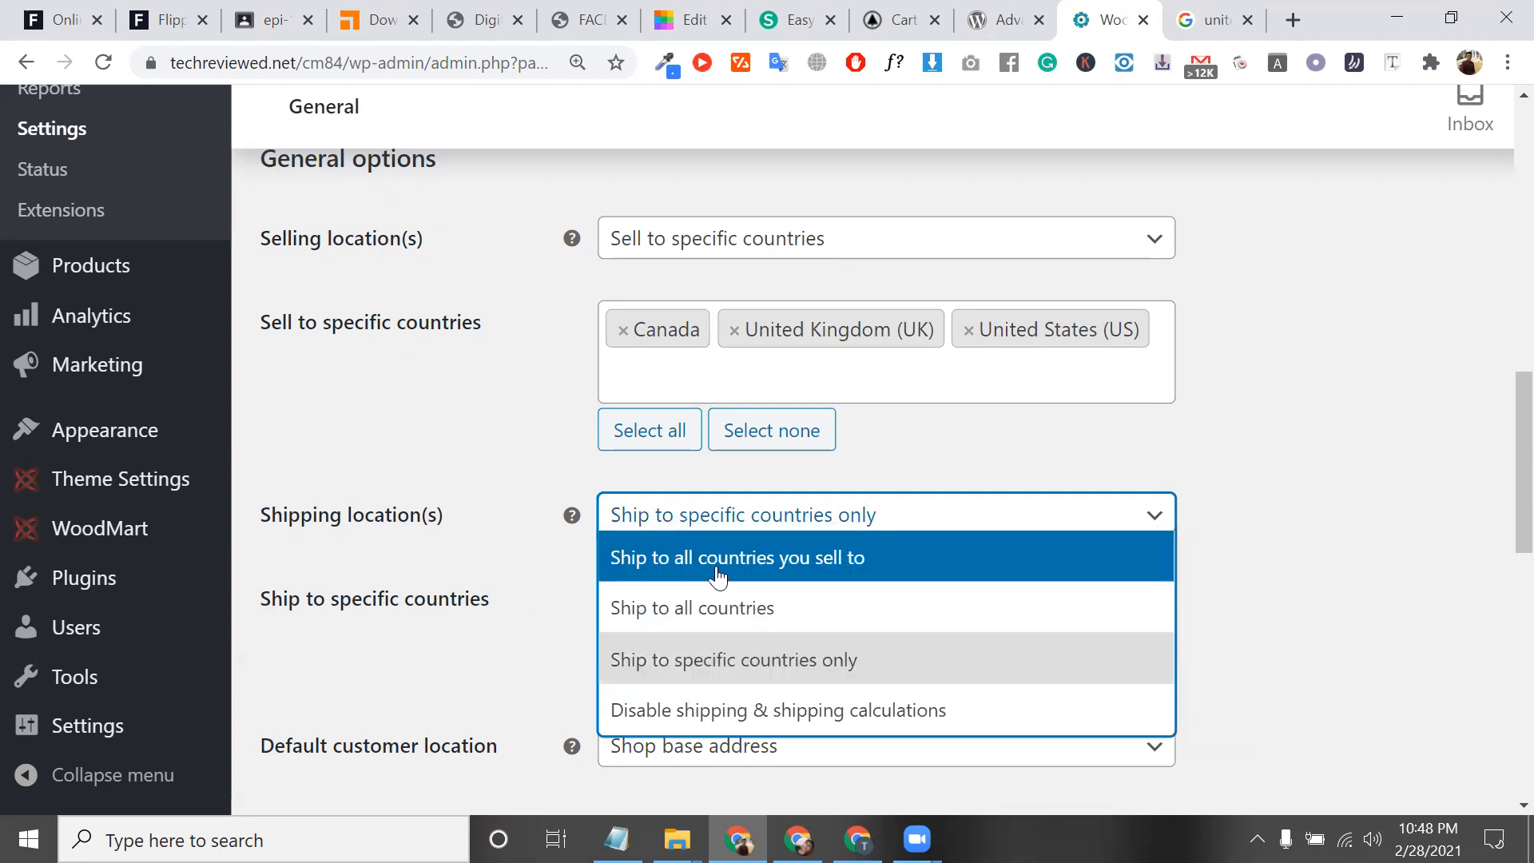
pyautogui.click(1042, 539)
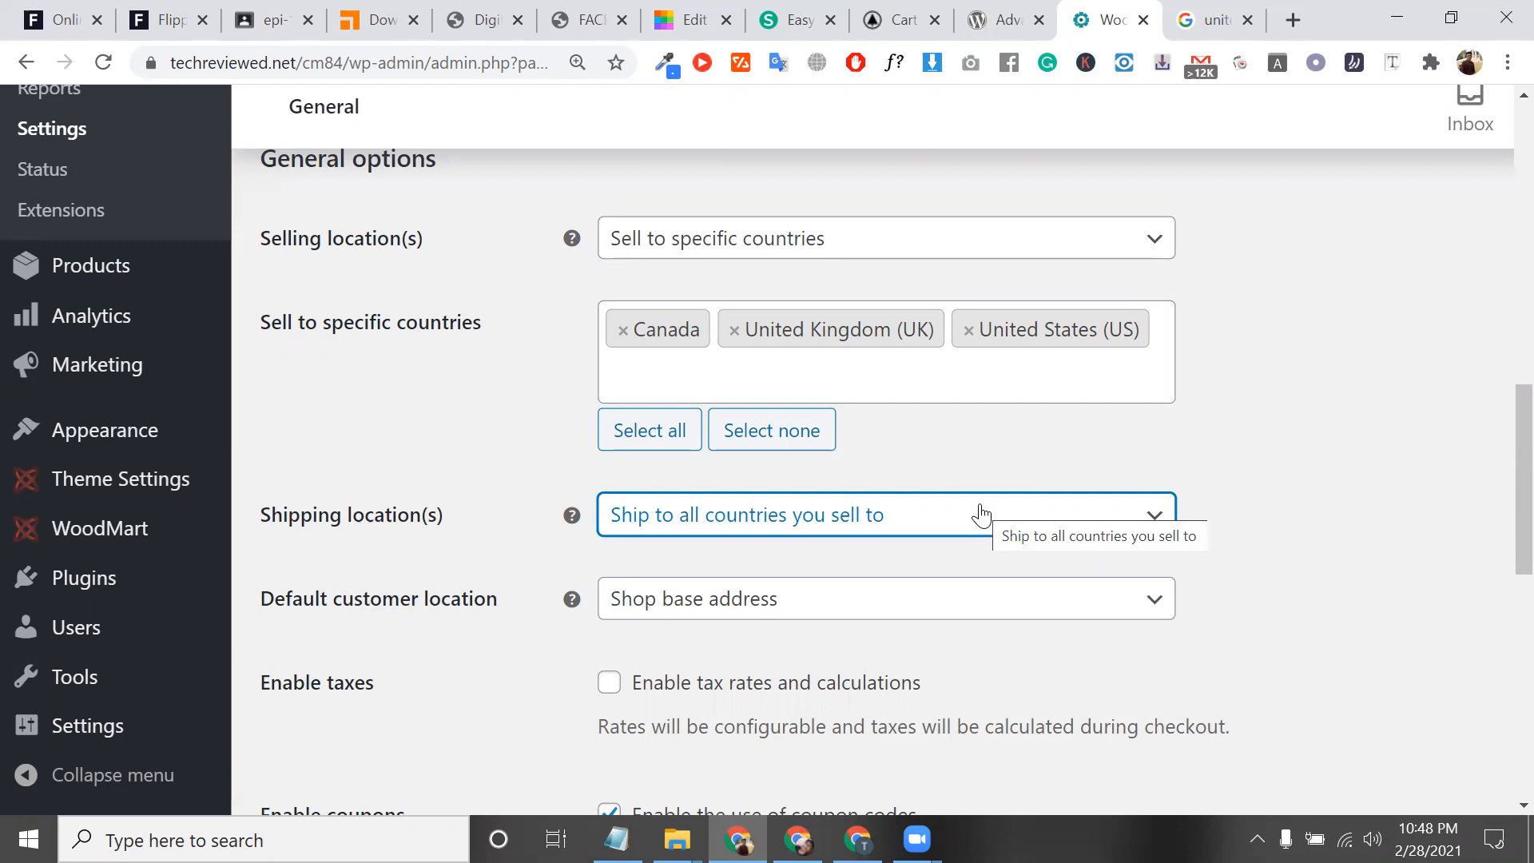
# Step: Set Shipping location(s) to "Disable shipping & shipping calculations"
pyautogui.click(980, 515)
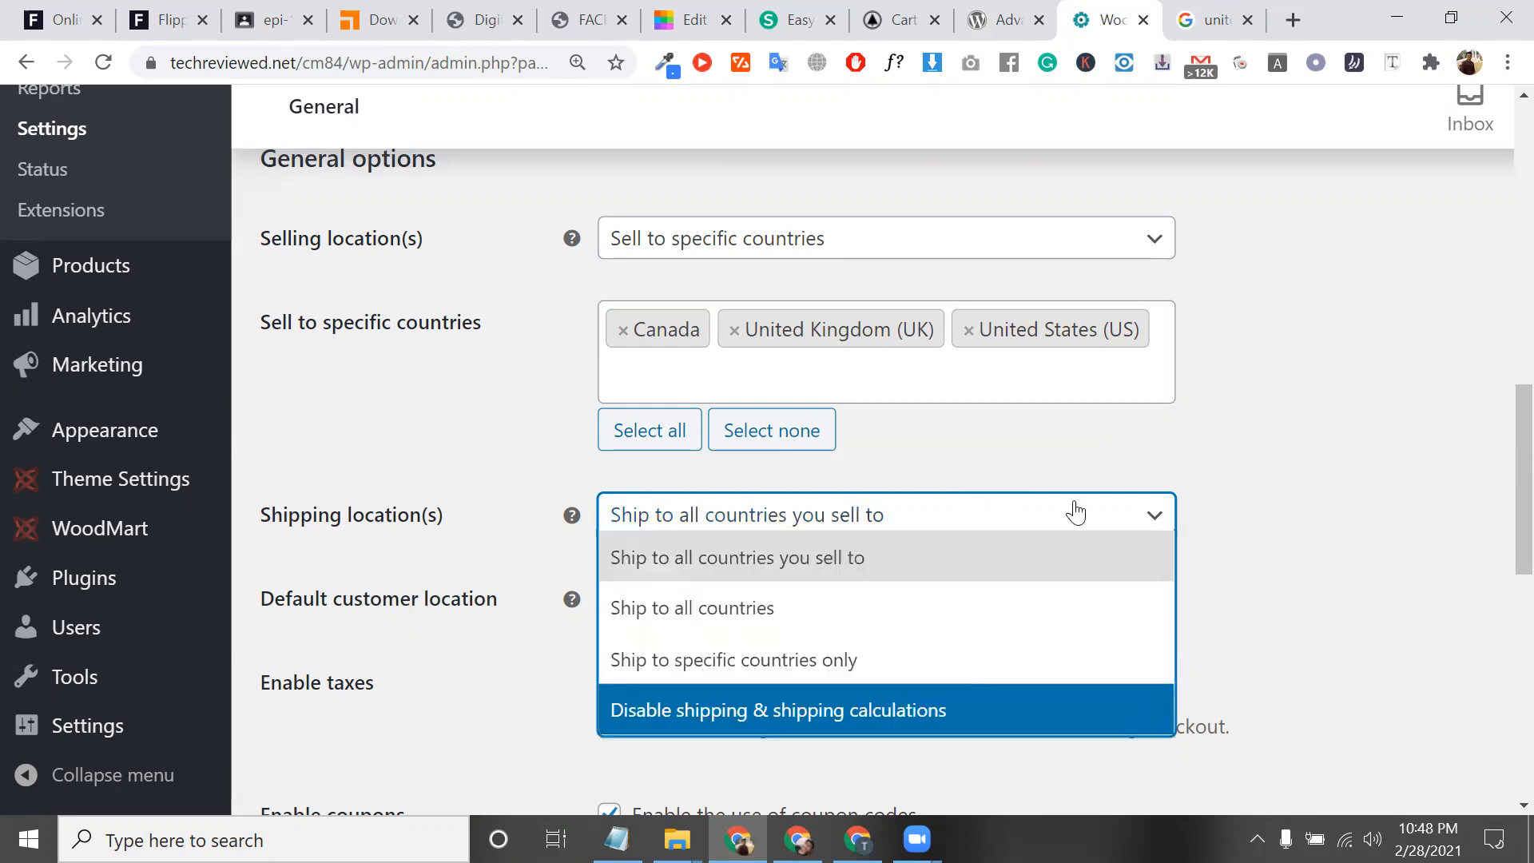
pyautogui.press('Return')
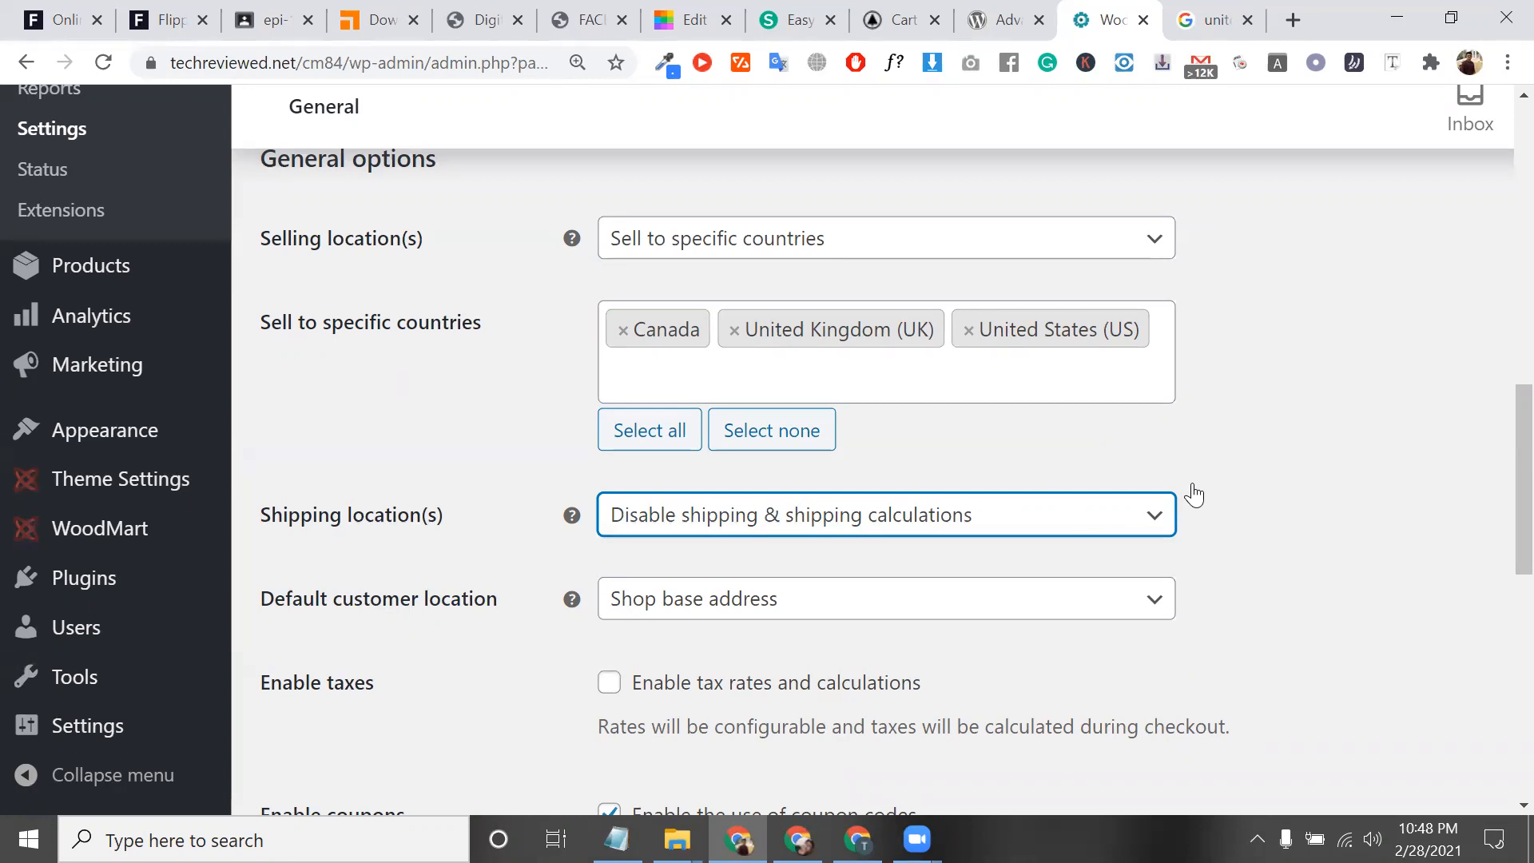
pyautogui.click(1065, 529)
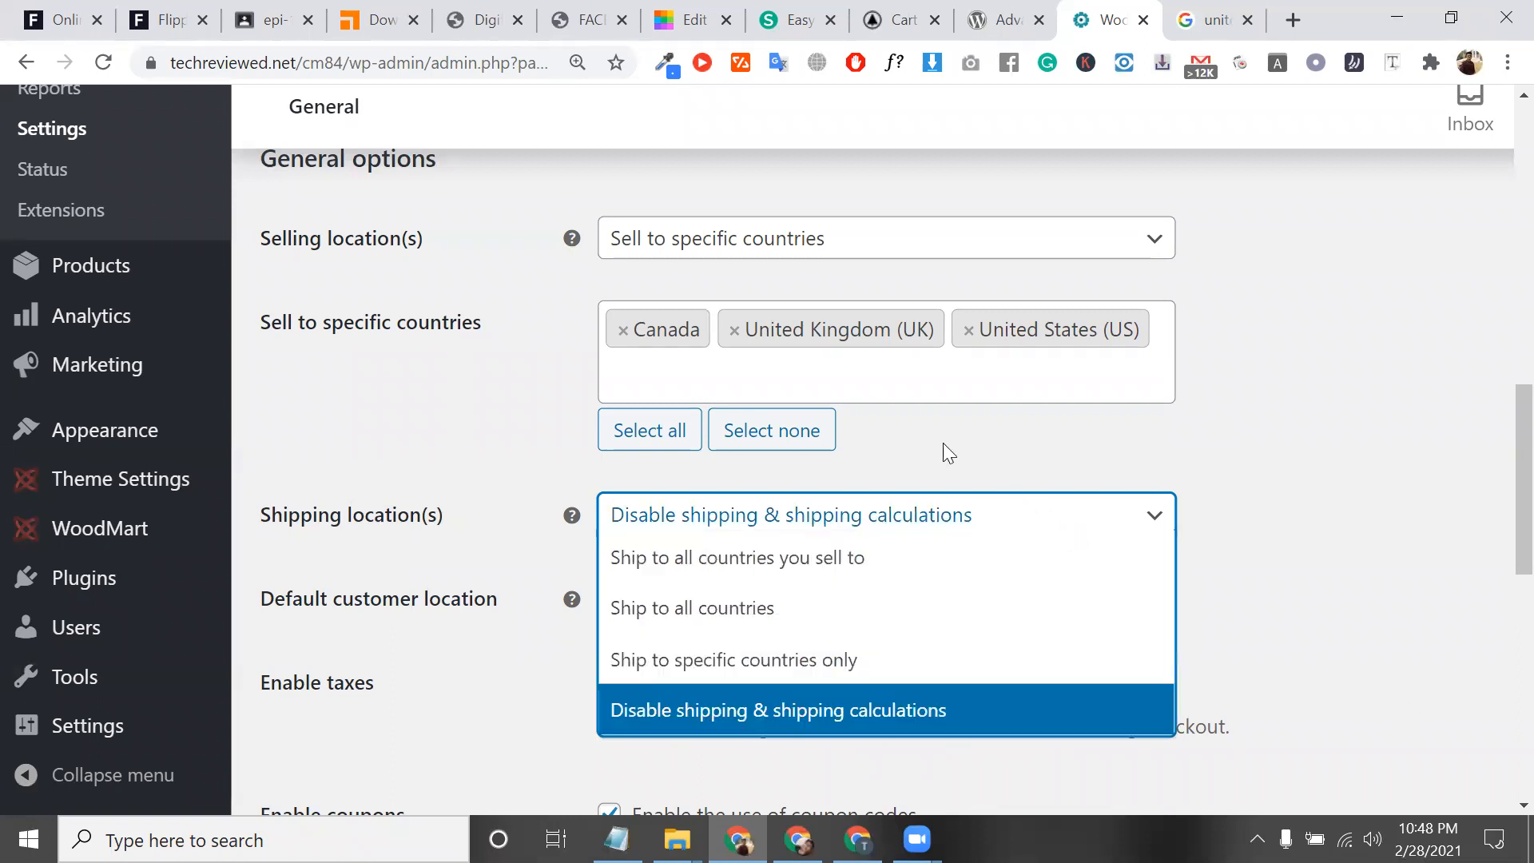
pyautogui.scroll(2, 943, 443)
pyautogui.scroll(2, 944, 444)
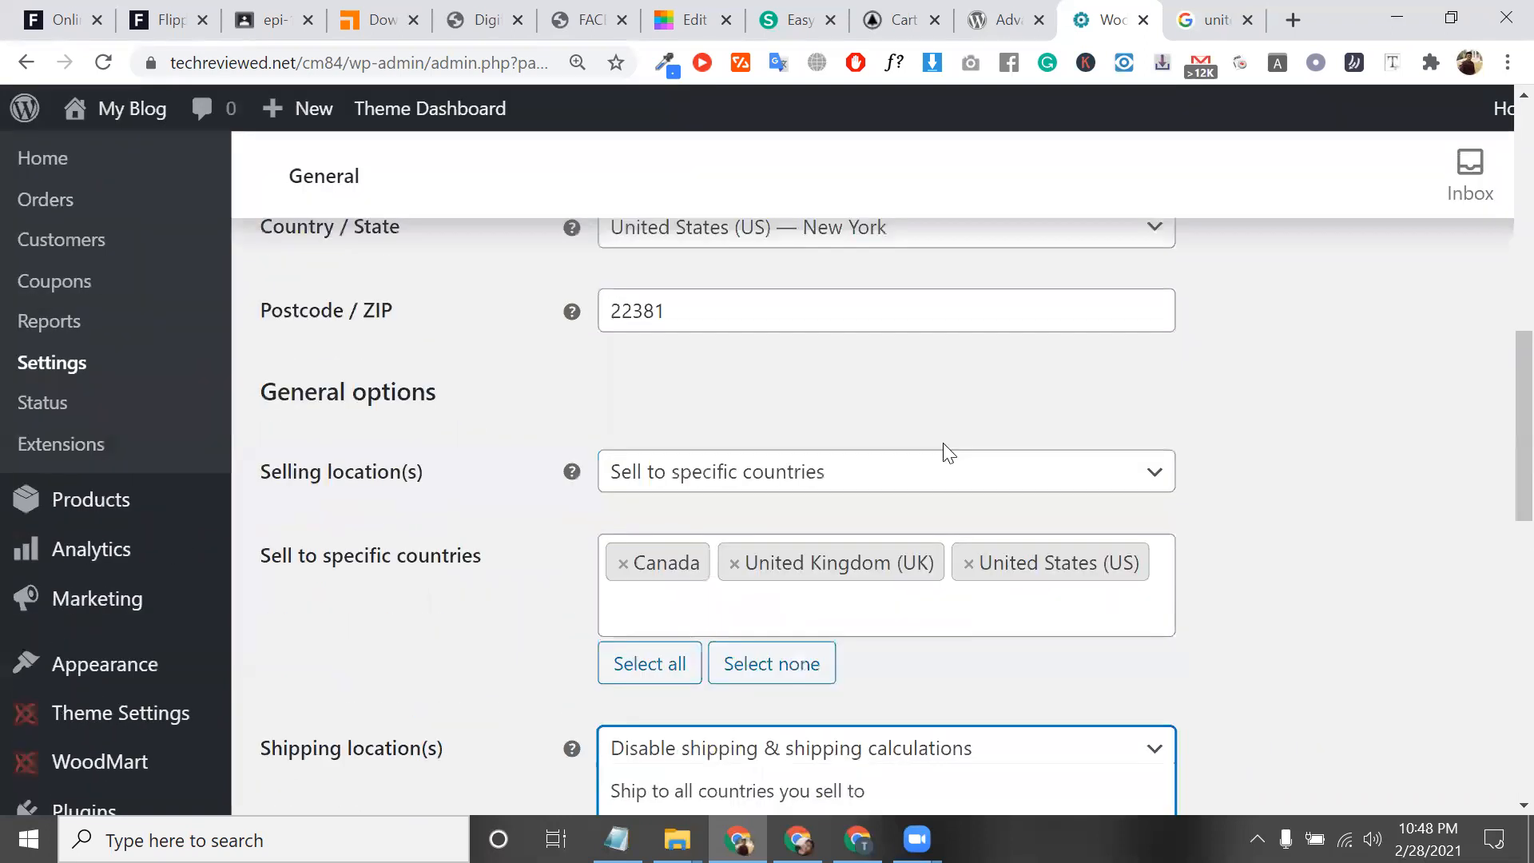
pyautogui.scroll(8, 831, 275)
pyautogui.scroll(-10, 821, 268)
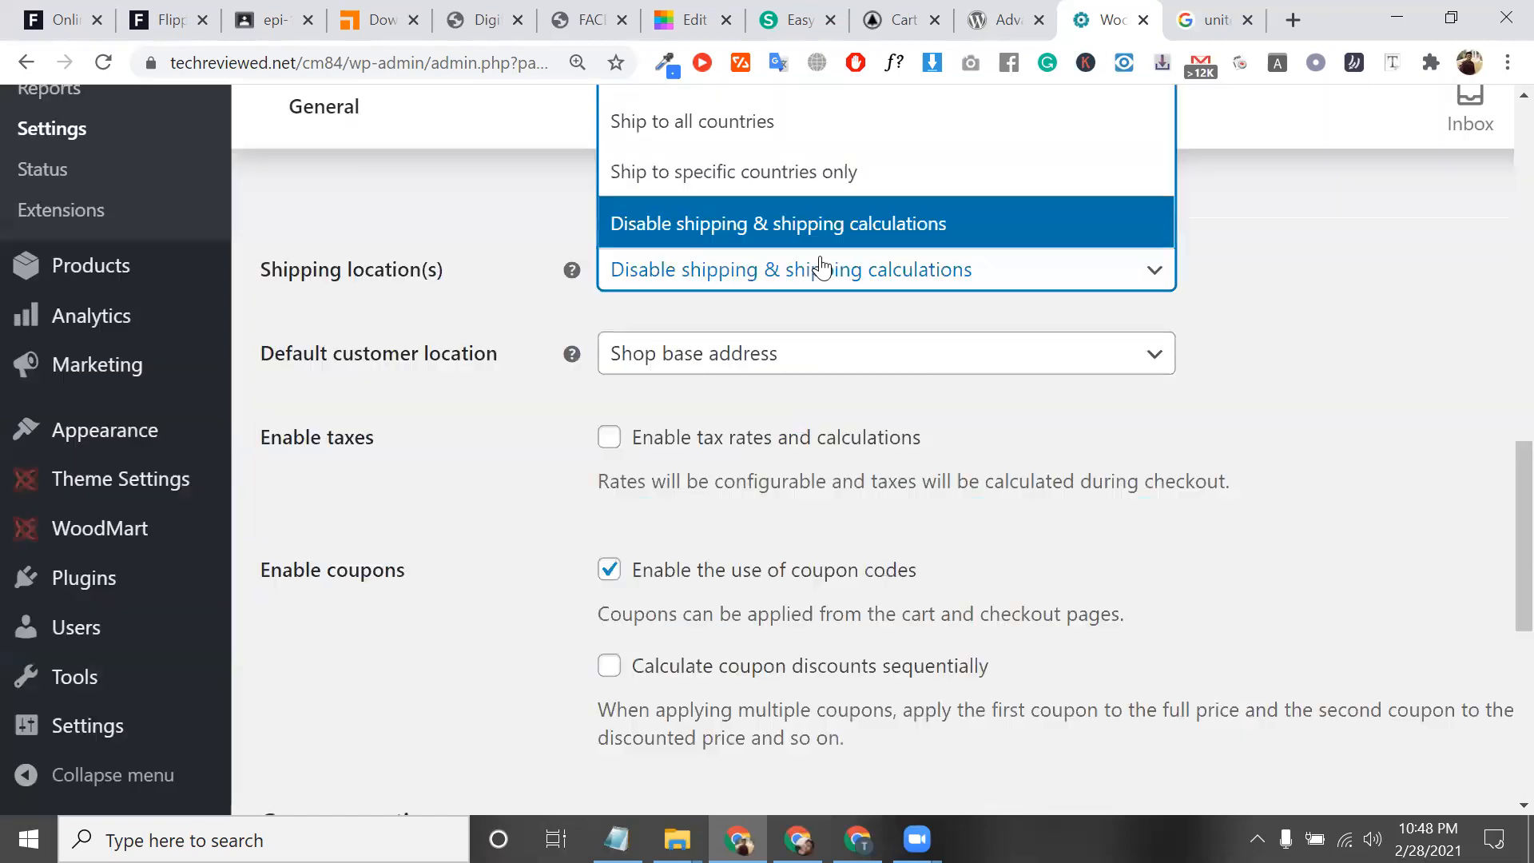
pyautogui.click(838, 272)
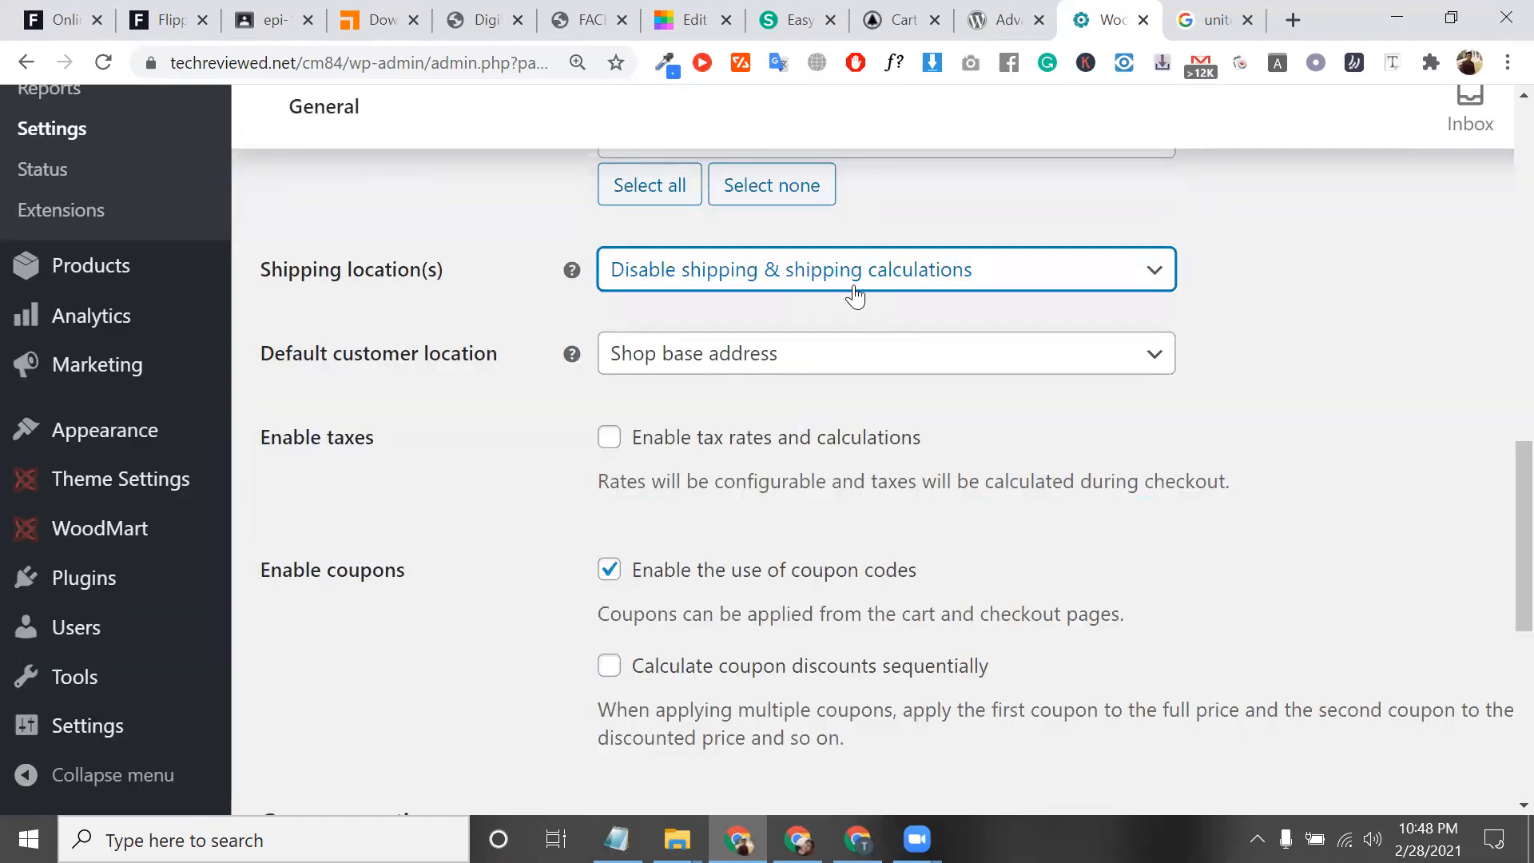
# Step: Look over the tax, coupon and currency options and save the general settings
pyautogui.scroll(-1, 624, 623)
pyautogui.scroll(-1, 625, 623)
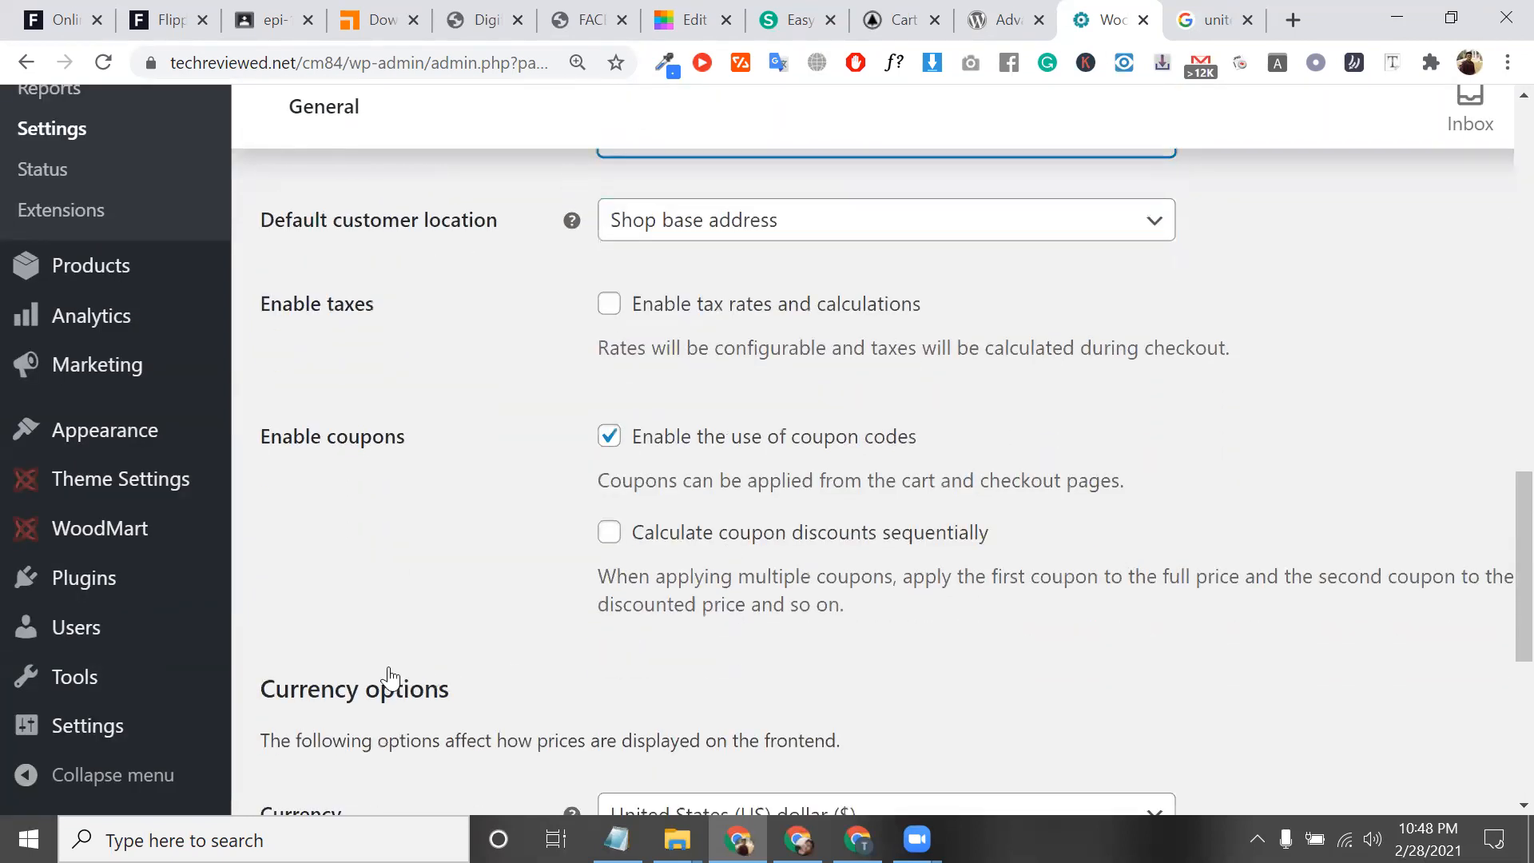
pyautogui.scroll(-6, 388, 667)
pyautogui.click(388, 668)
pyautogui.scroll(3, 738, 496)
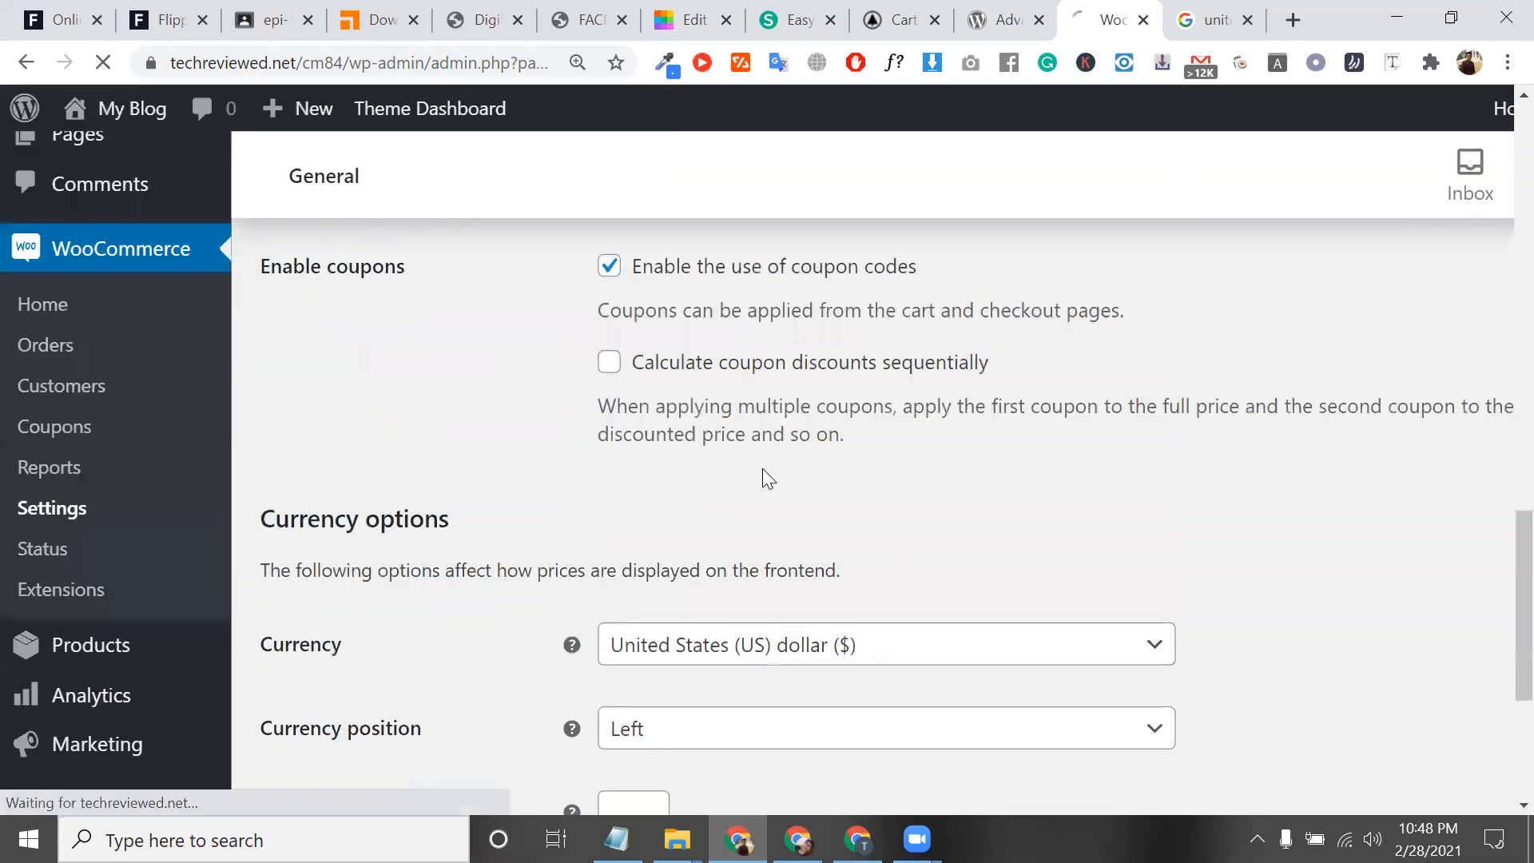
# Step: Set Shipping location(s) in the general settings to "Ship to all countries you sell to"
pyautogui.scroll(5, 782, 489)
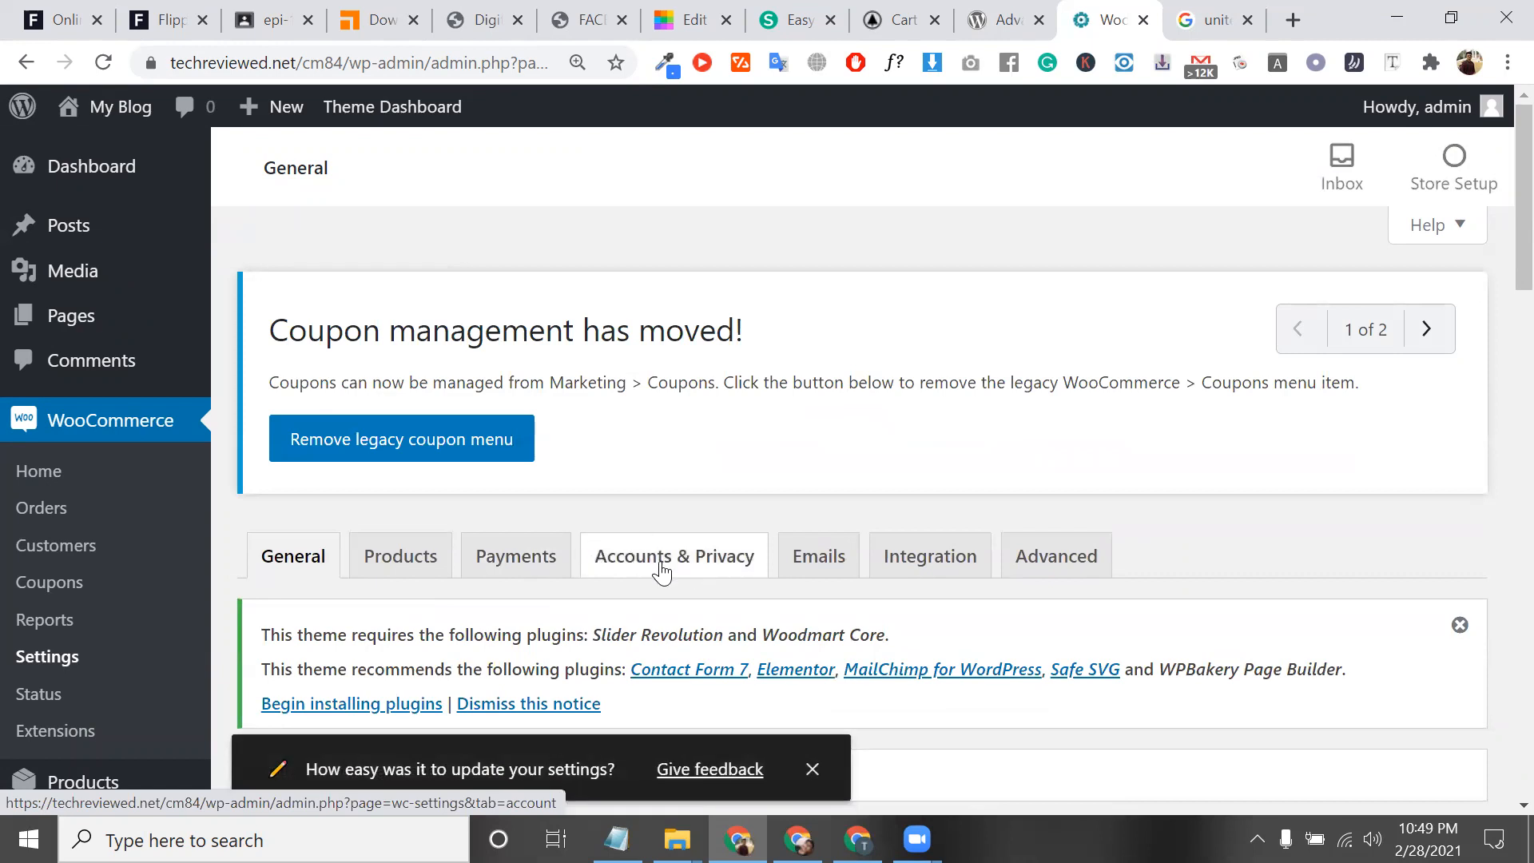
pyautogui.scroll(-1, 662, 569)
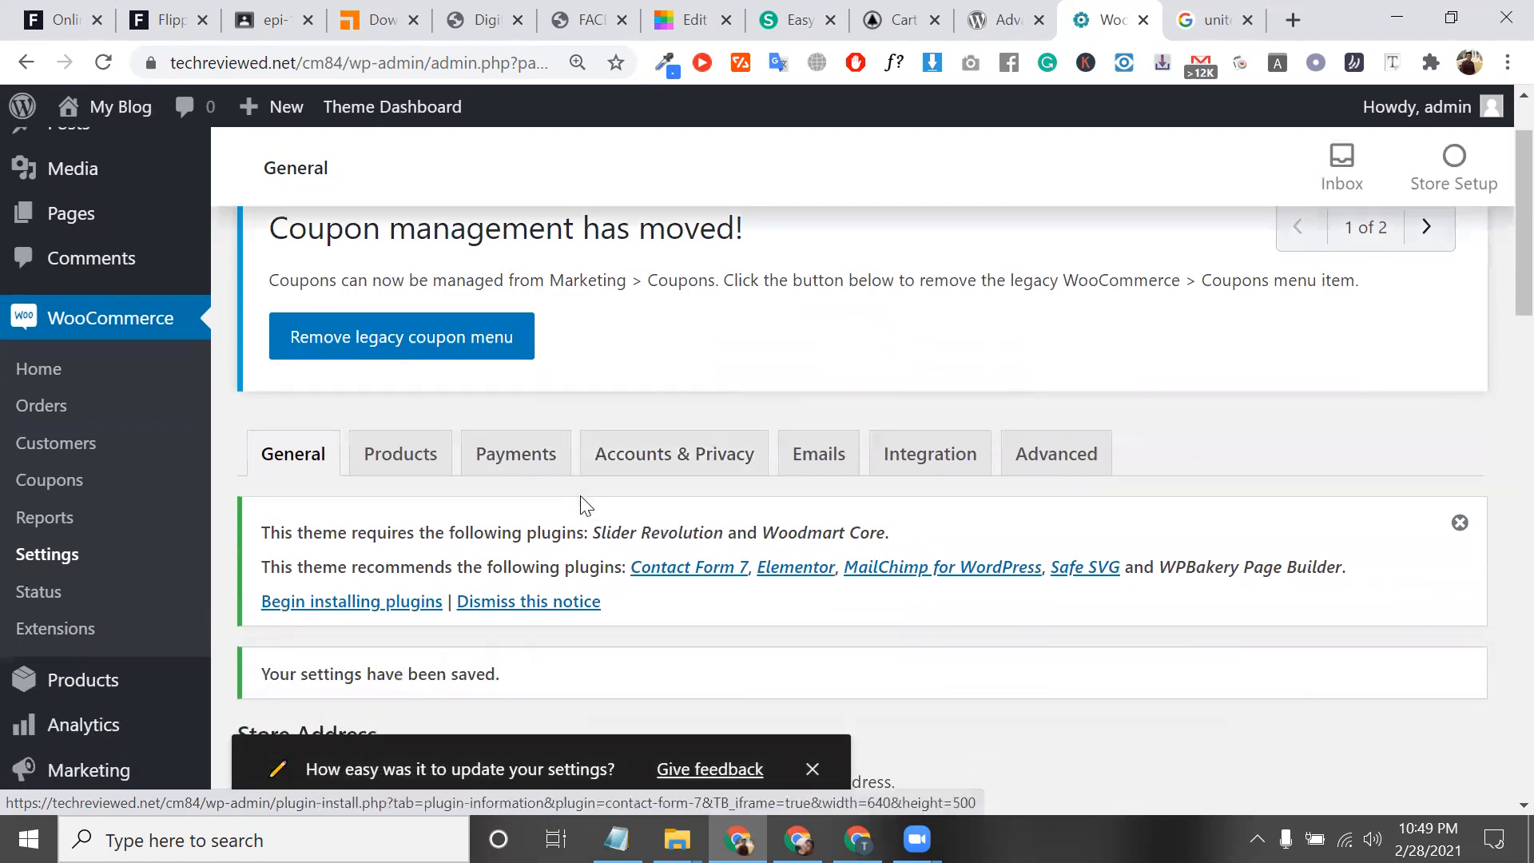
pyautogui.scroll(-7, 719, 511)
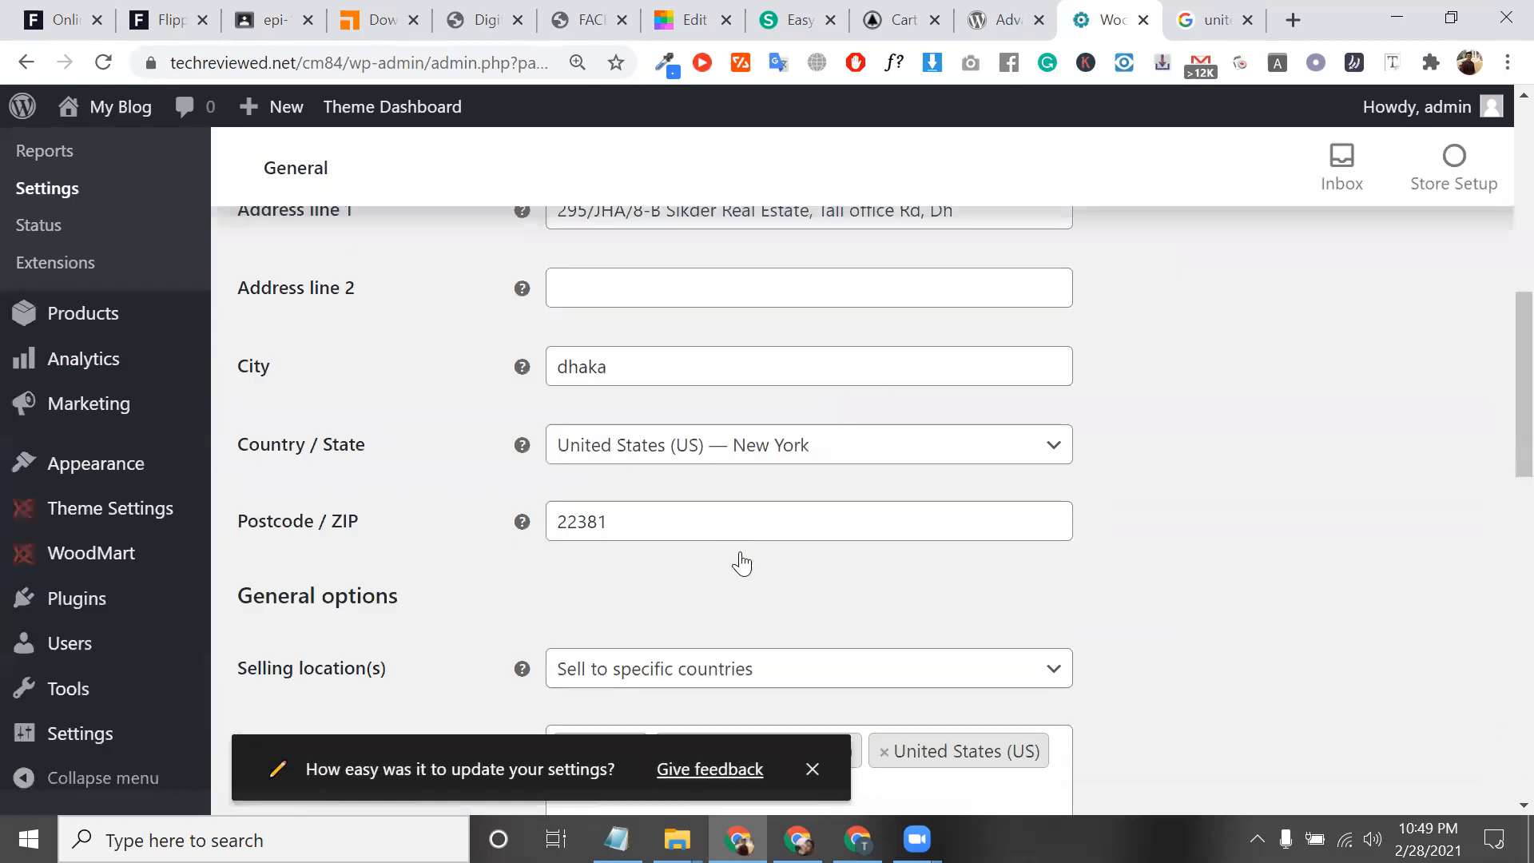
pyautogui.scroll(-4, 740, 558)
pyautogui.click(742, 562)
pyautogui.click(754, 554)
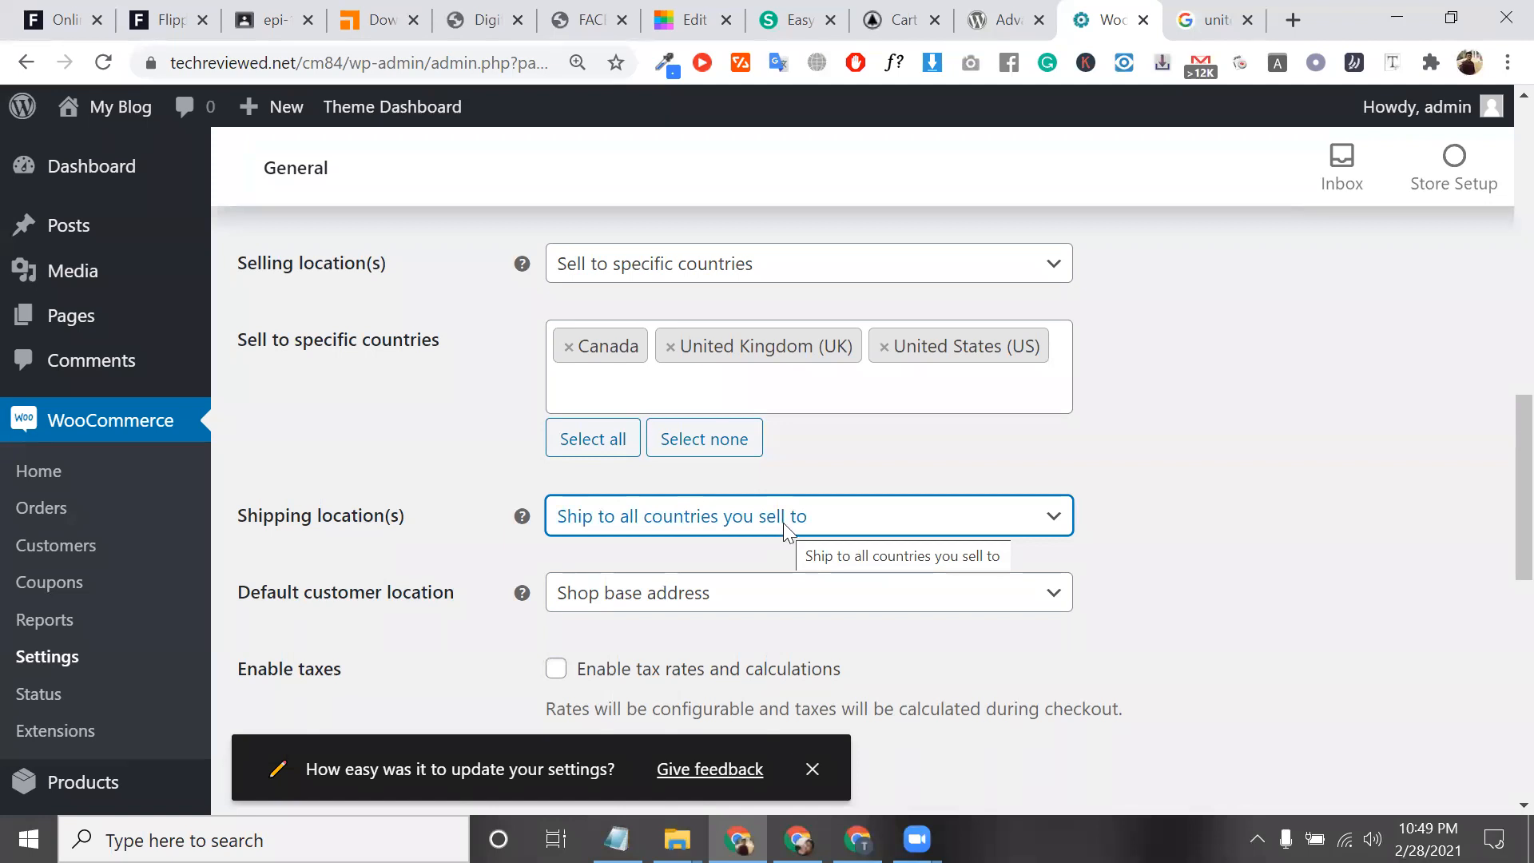
# Step: Review the Default customer location choices and select "Shop base address"
pyautogui.scroll(-1, 779, 527)
pyautogui.click(741, 514)
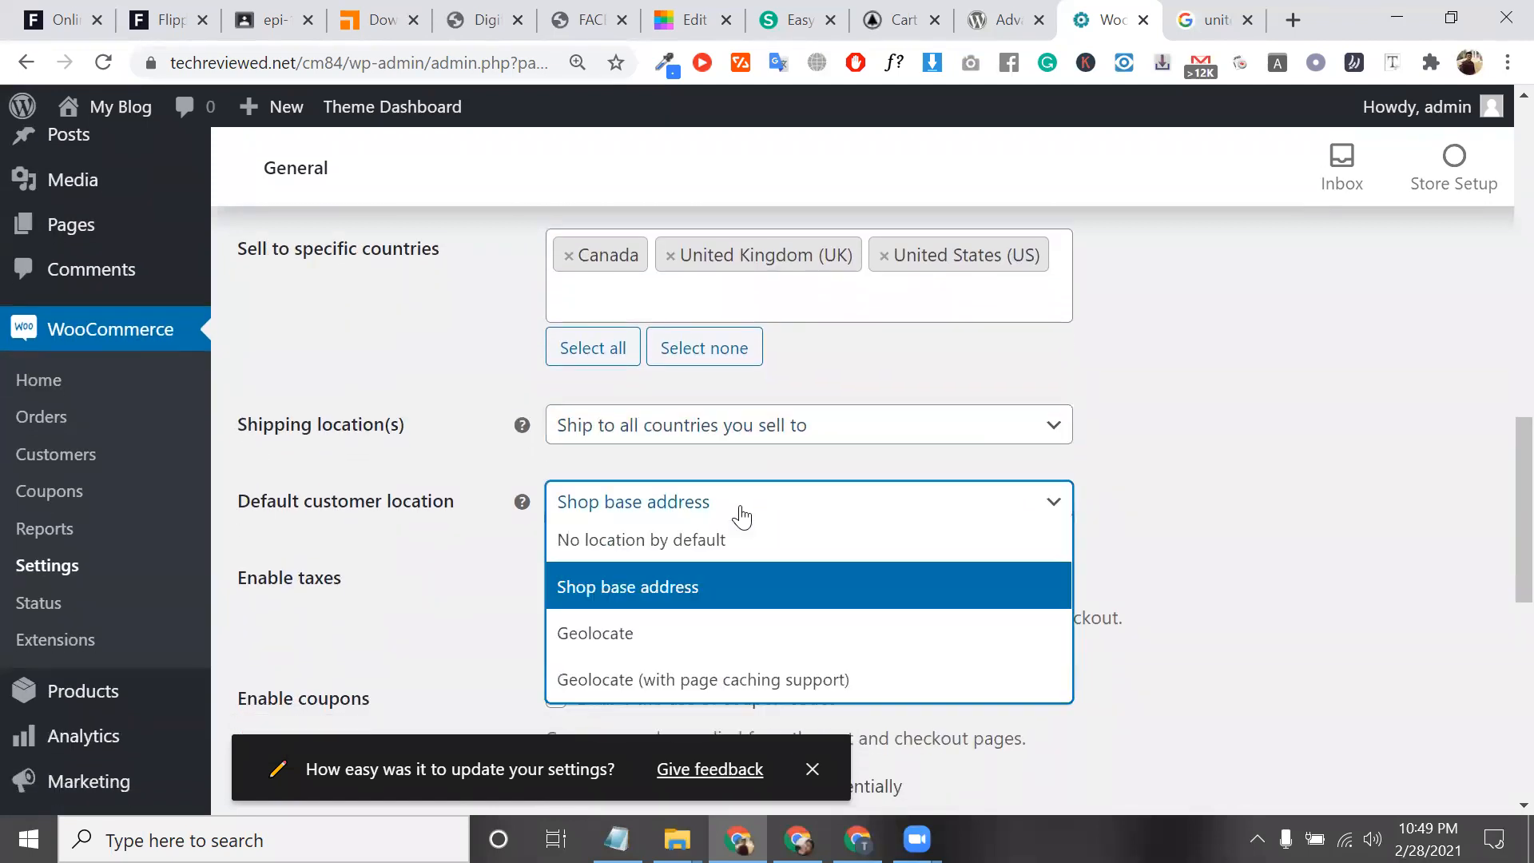
pyautogui.click(412, 505)
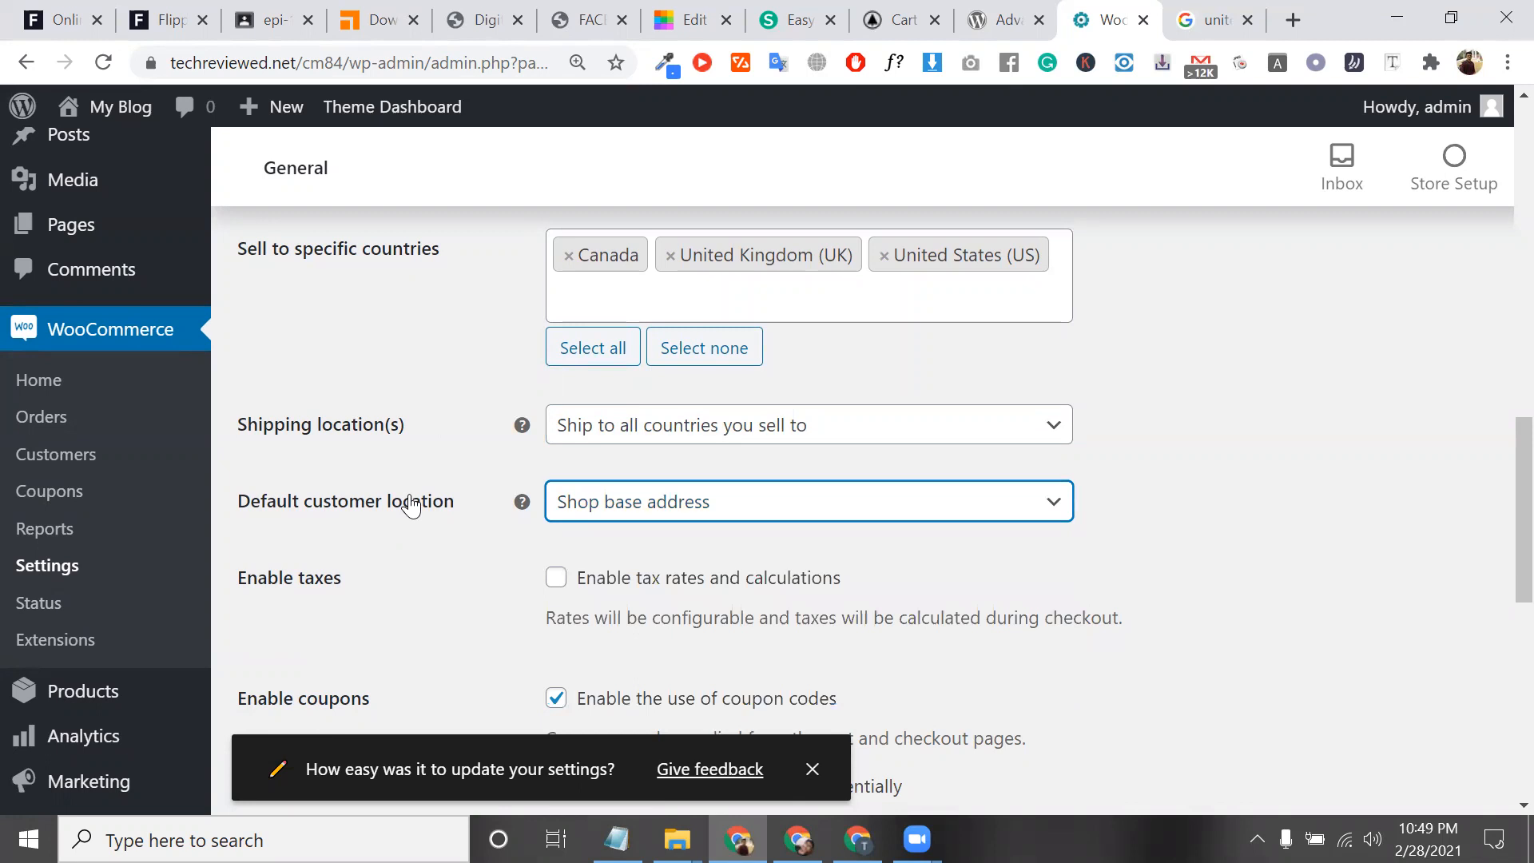
pyautogui.click(603, 514)
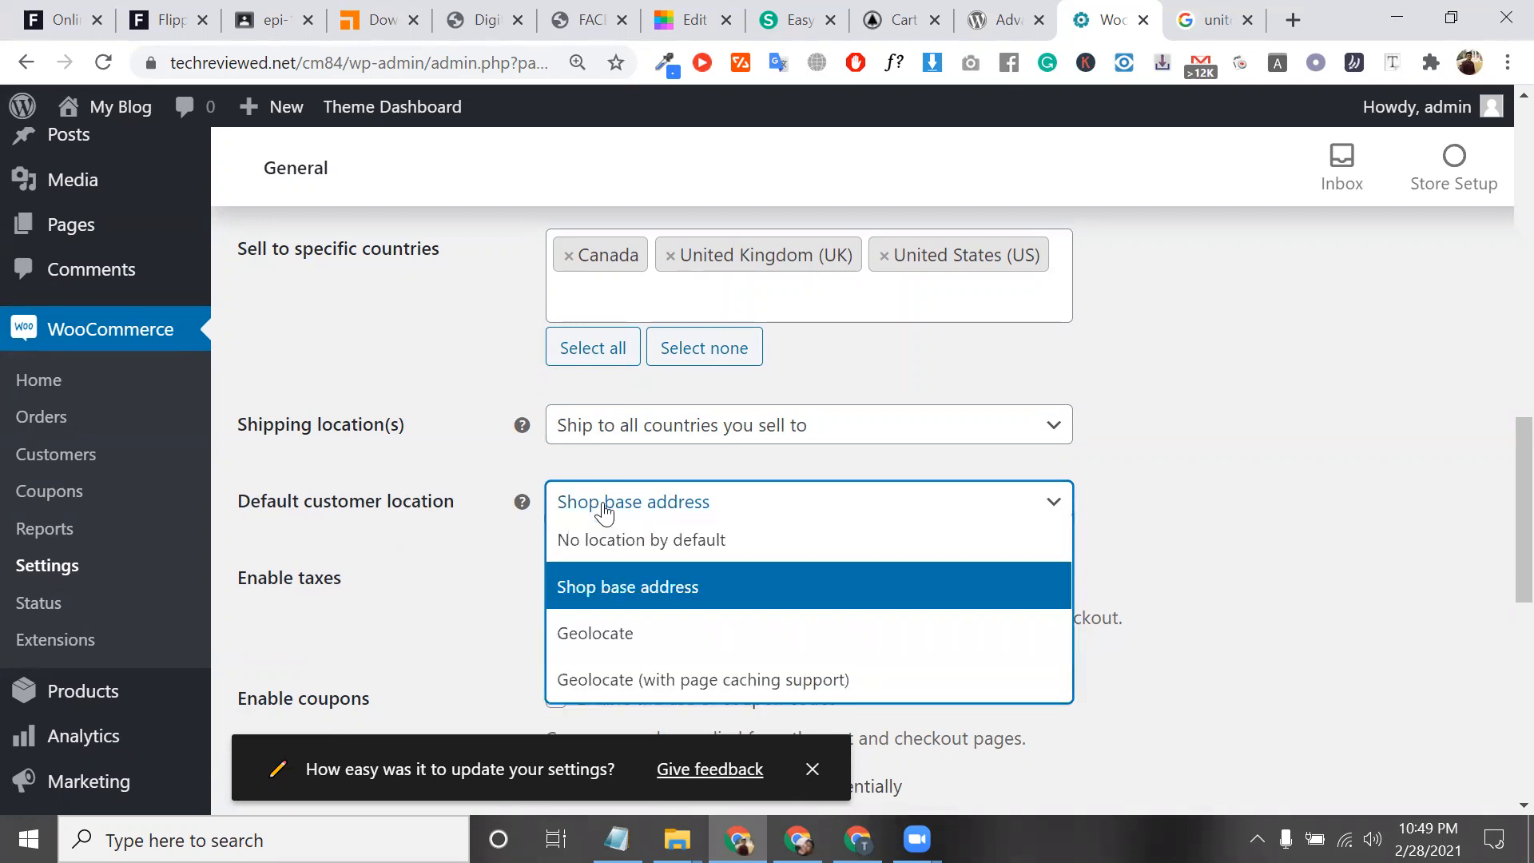
pyautogui.click(655, 595)
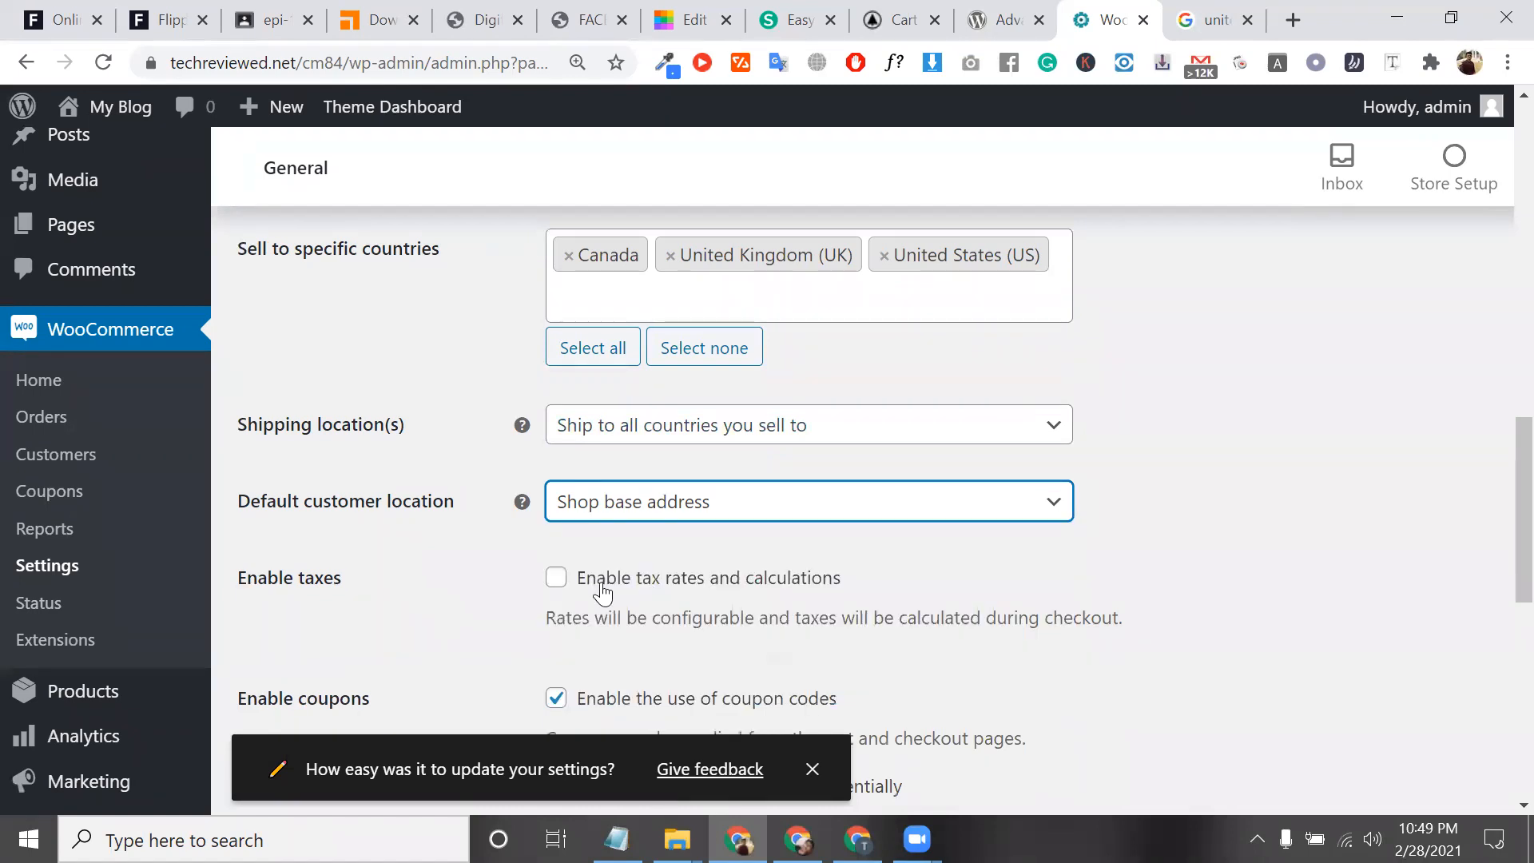
# Step: Enable tax rates and calculations in the general settings
pyautogui.scroll(-2, 600, 591)
pyautogui.moveTo(343, 401); pyautogui.dragTo(237, 400)
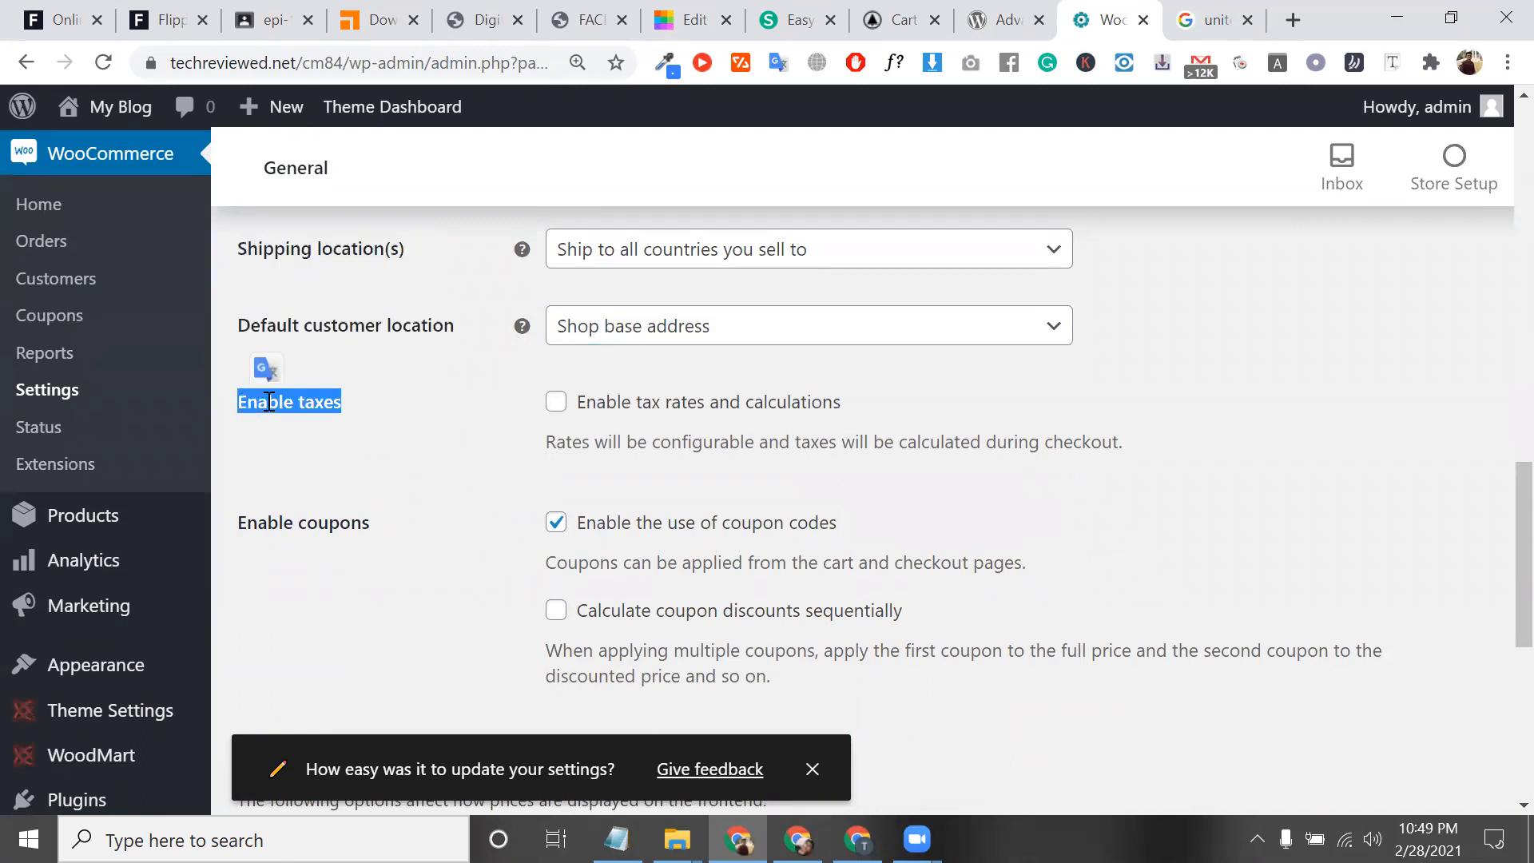
pyautogui.click(556, 403)
# Step: Examine which WooCommerce settings sections are available before the tax option is saved
pyautogui.scroll(15, 556, 403)
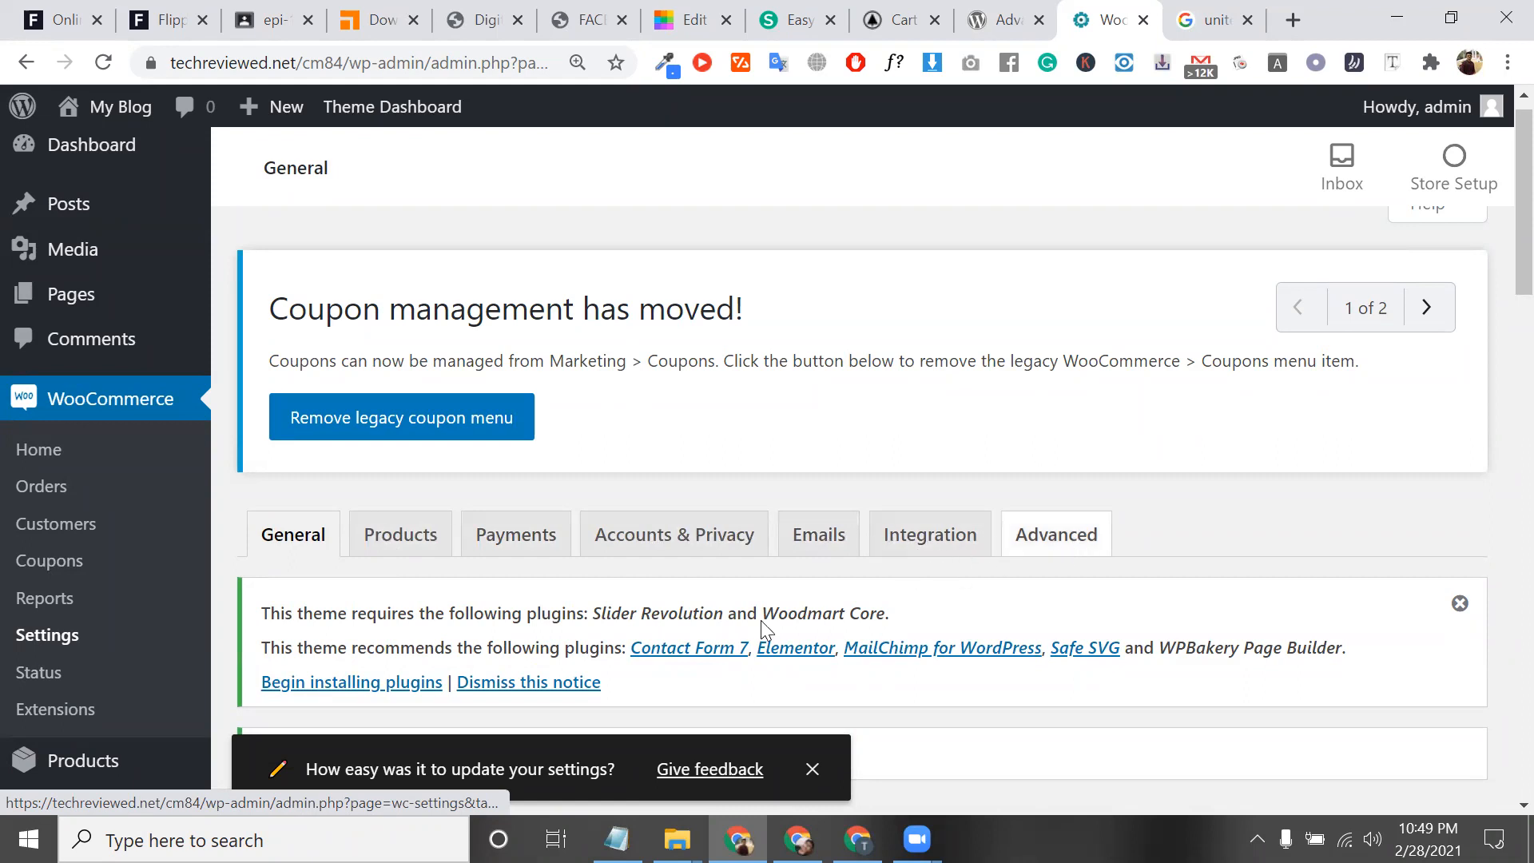
pyautogui.scroll(-15, 761, 620)
pyautogui.scroll(2, 693, 546)
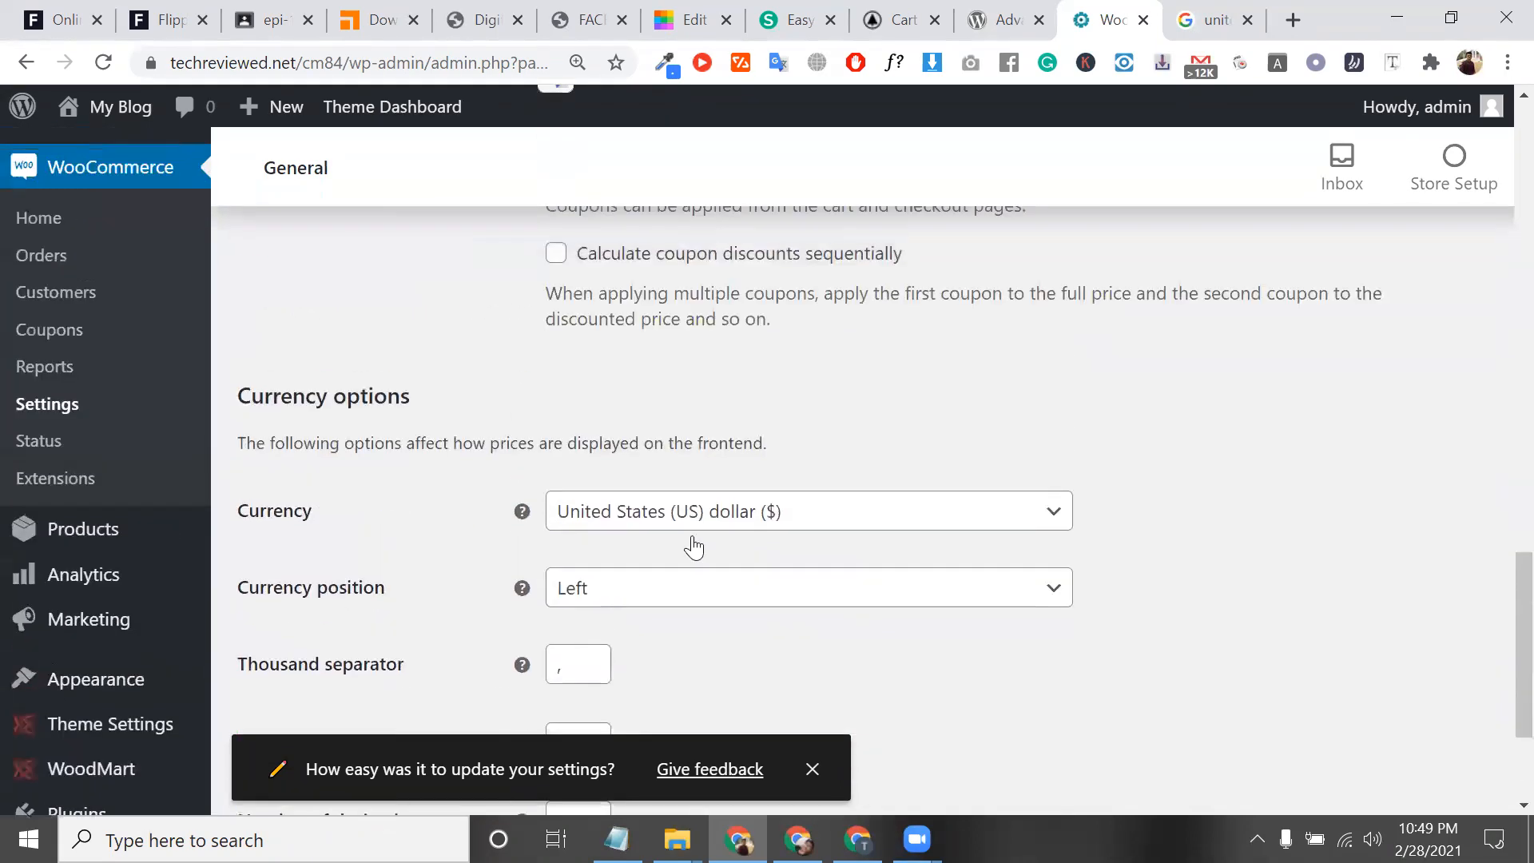
pyautogui.scroll(12, 639, 436)
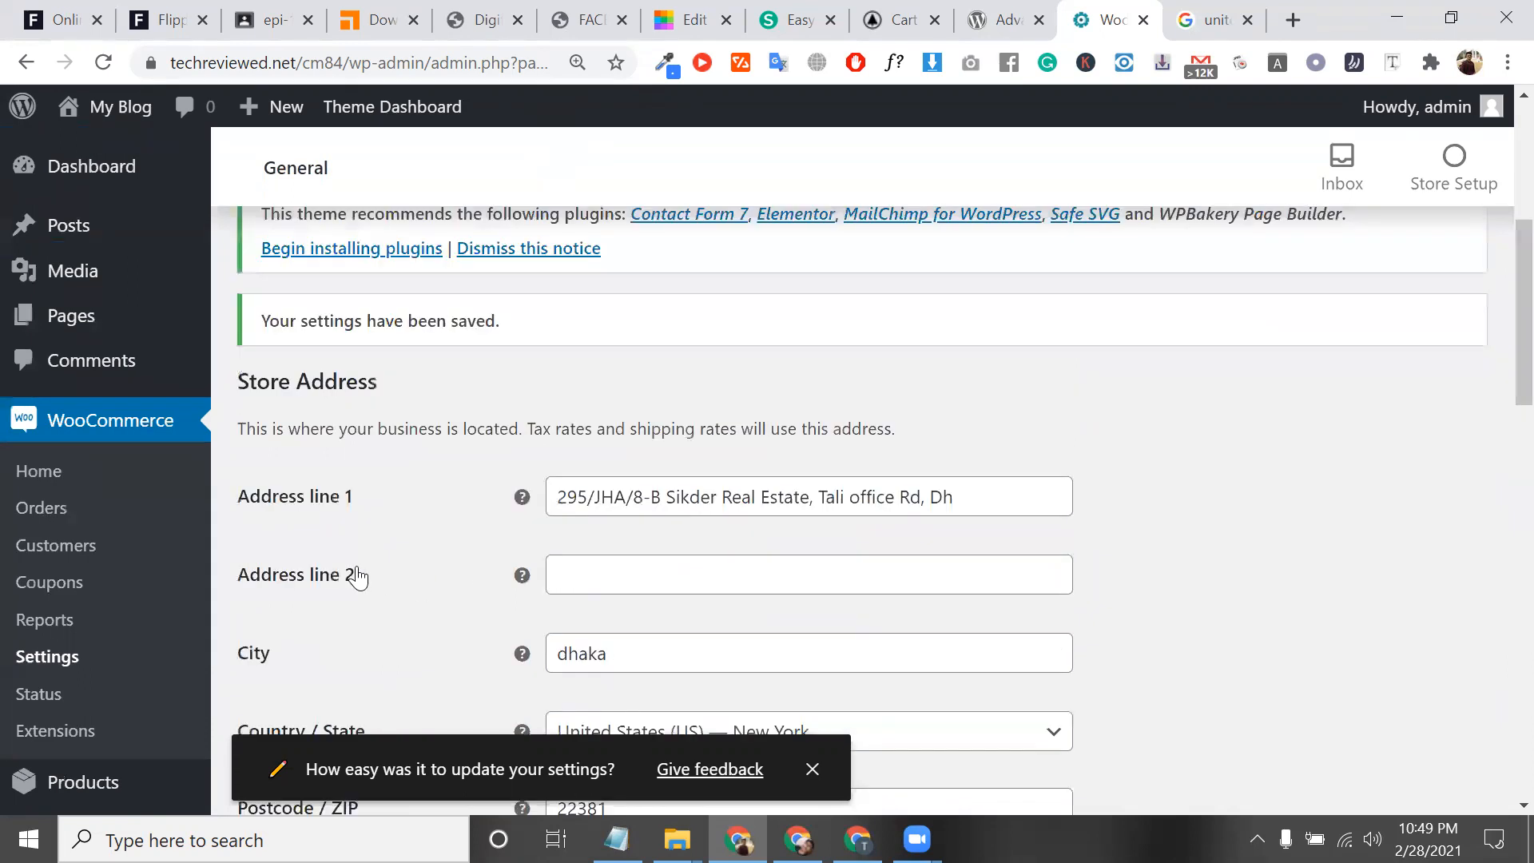
pyautogui.scroll(5, 357, 577)
pyautogui.scroll(3, 440, 566)
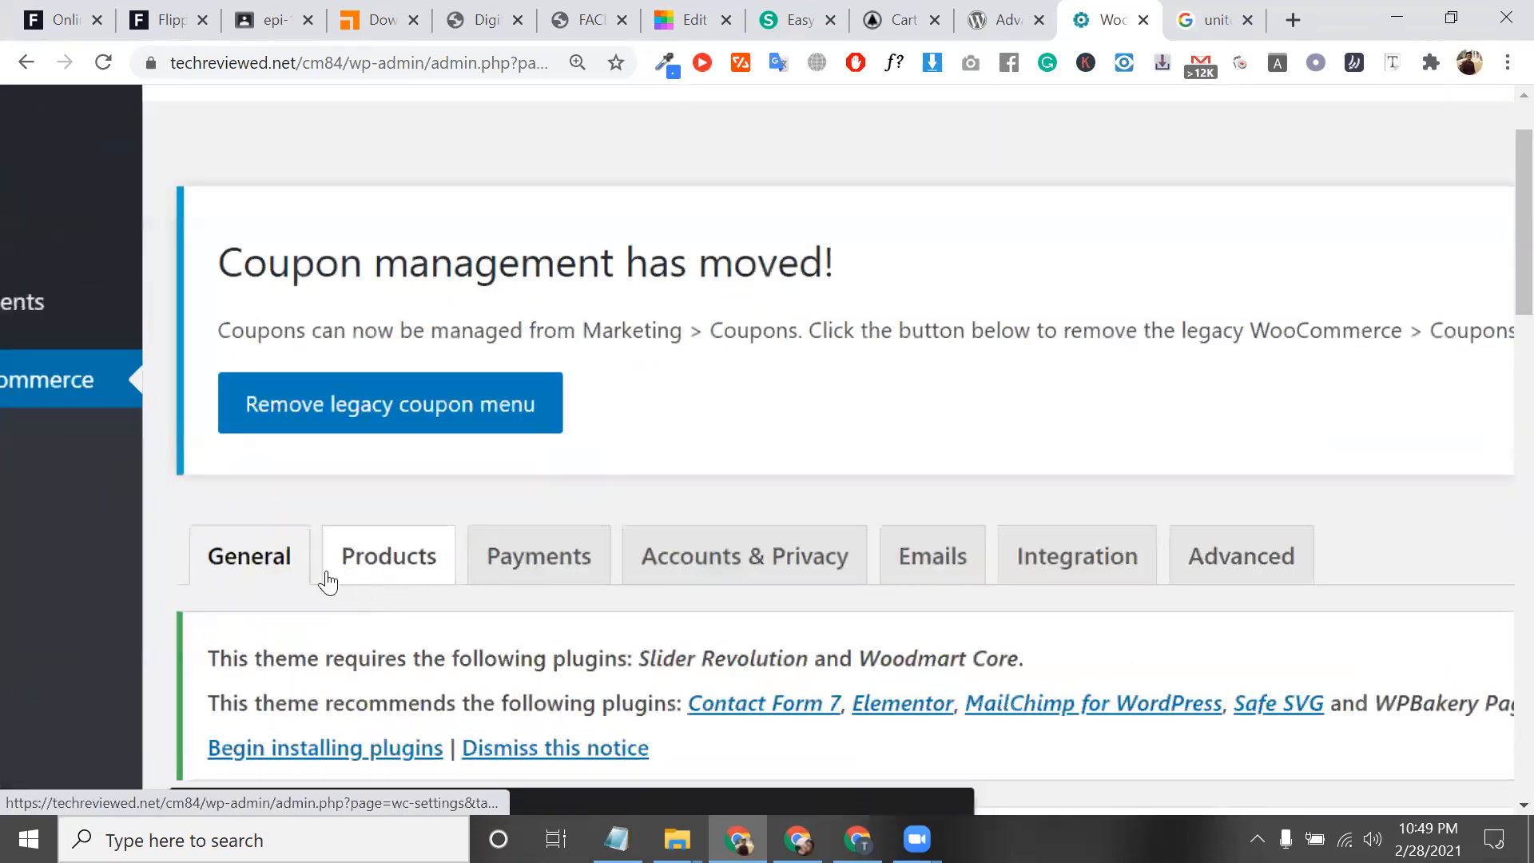
pyautogui.hscroll(-1, 326, 581)
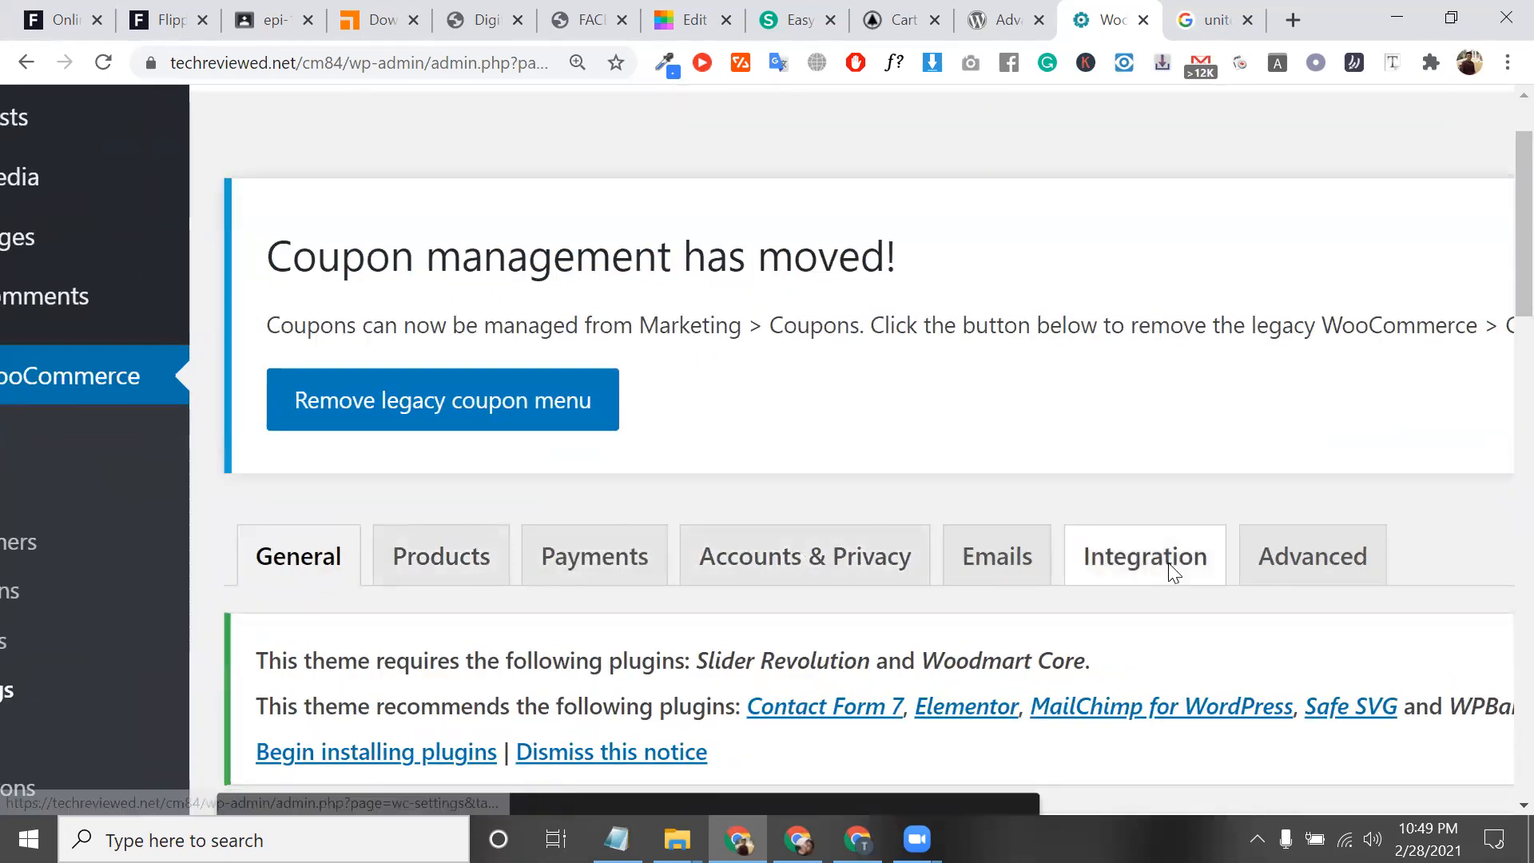
# Step: Save the general settings with tax rates and calculations enabled
pyautogui.scroll(-9, 1167, 562)
pyautogui.scroll(-13, 869, 450)
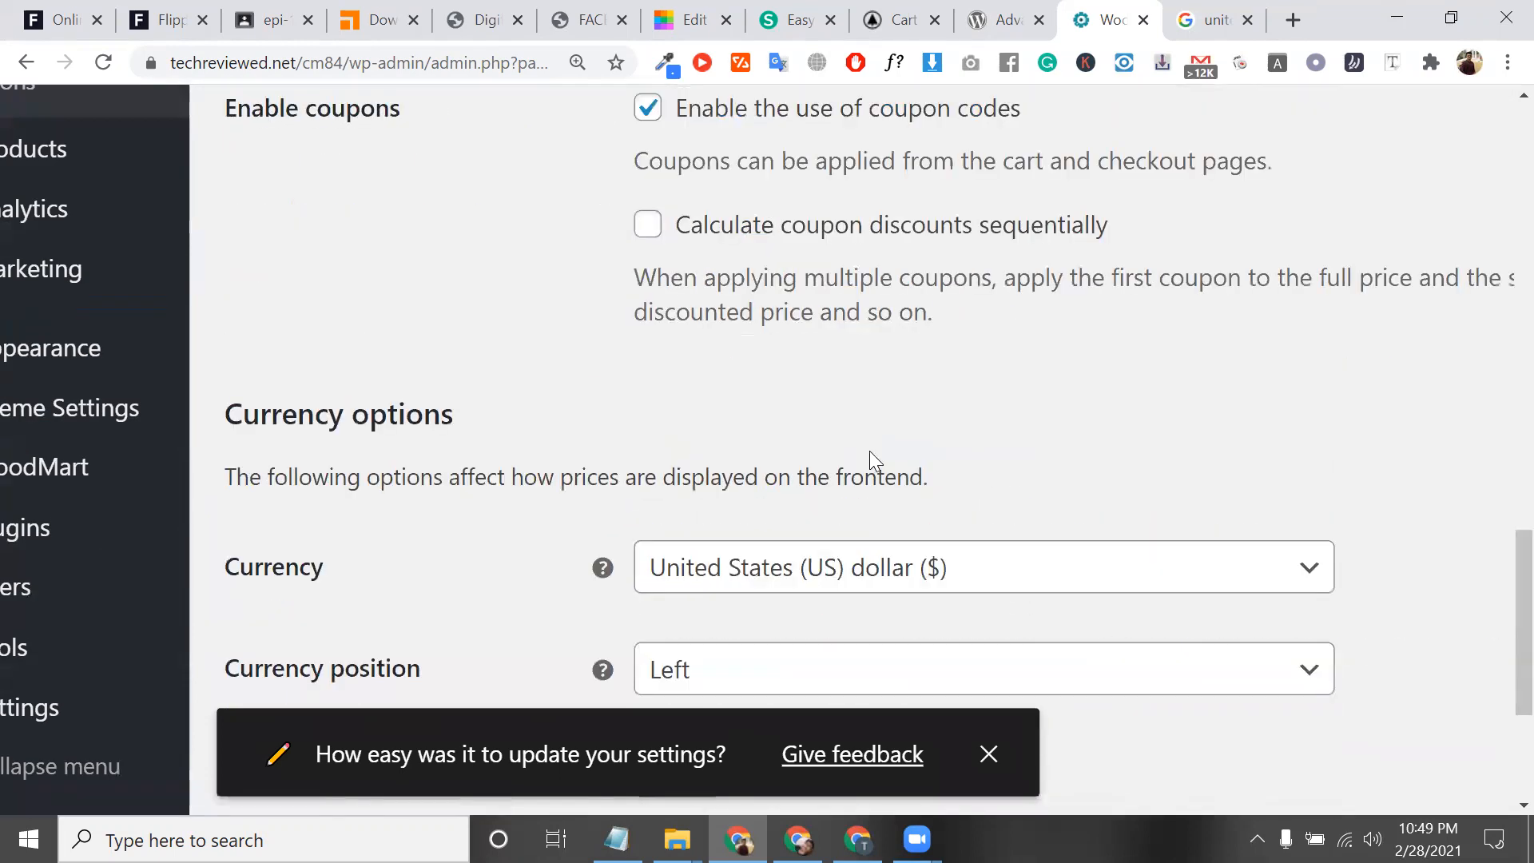
pyautogui.scroll(-3, 869, 451)
pyautogui.scroll(-4, 869, 450)
pyautogui.click(320, 696)
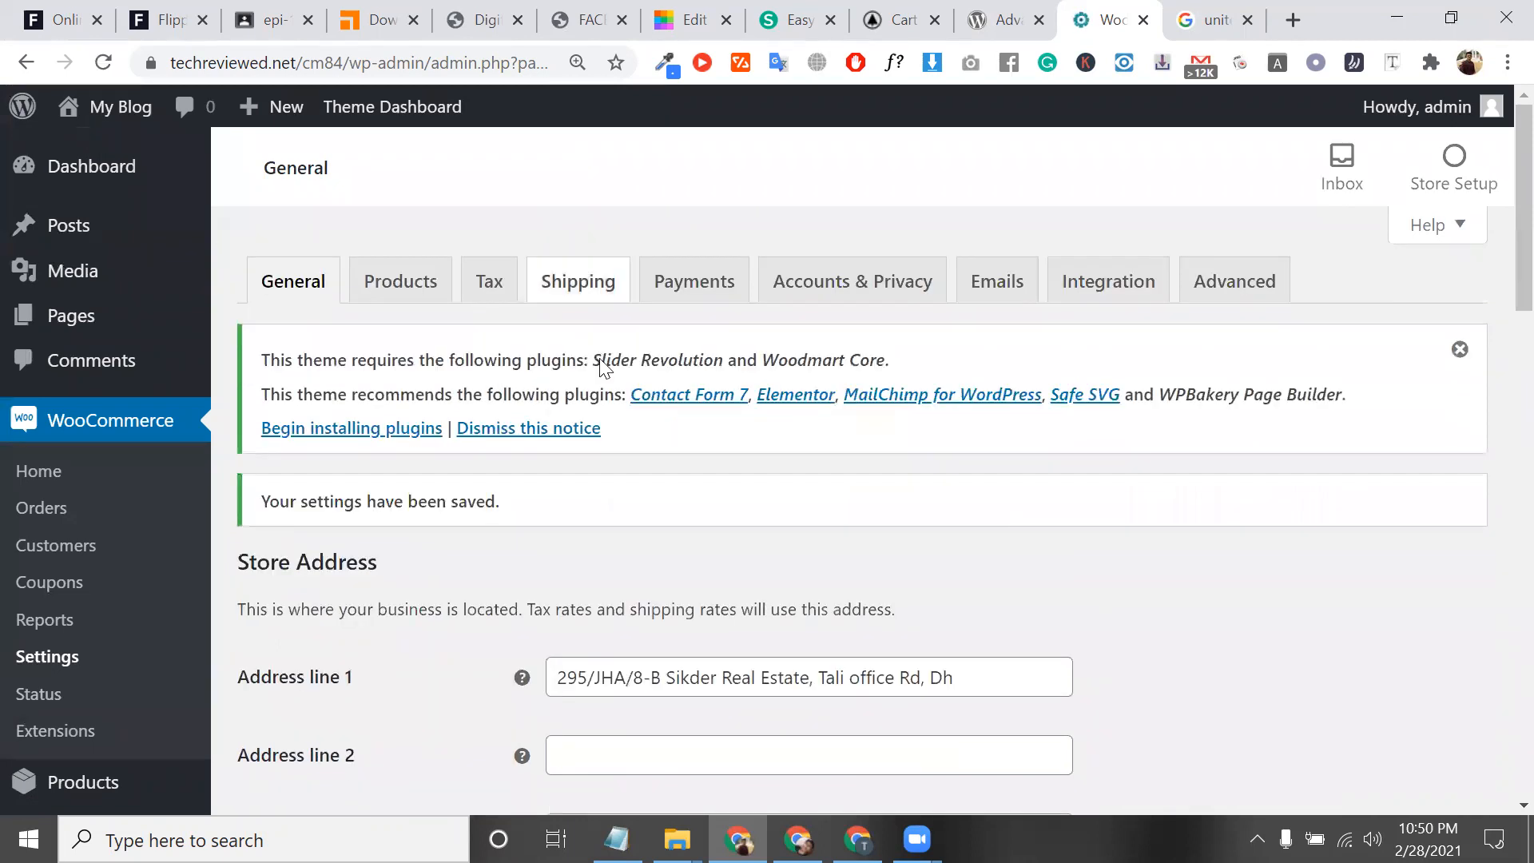
# Step: Look over the tax and coupon options and the list of available store currencies
pyautogui.scroll(-7, 598, 431)
pyautogui.scroll(-2, 599, 425)
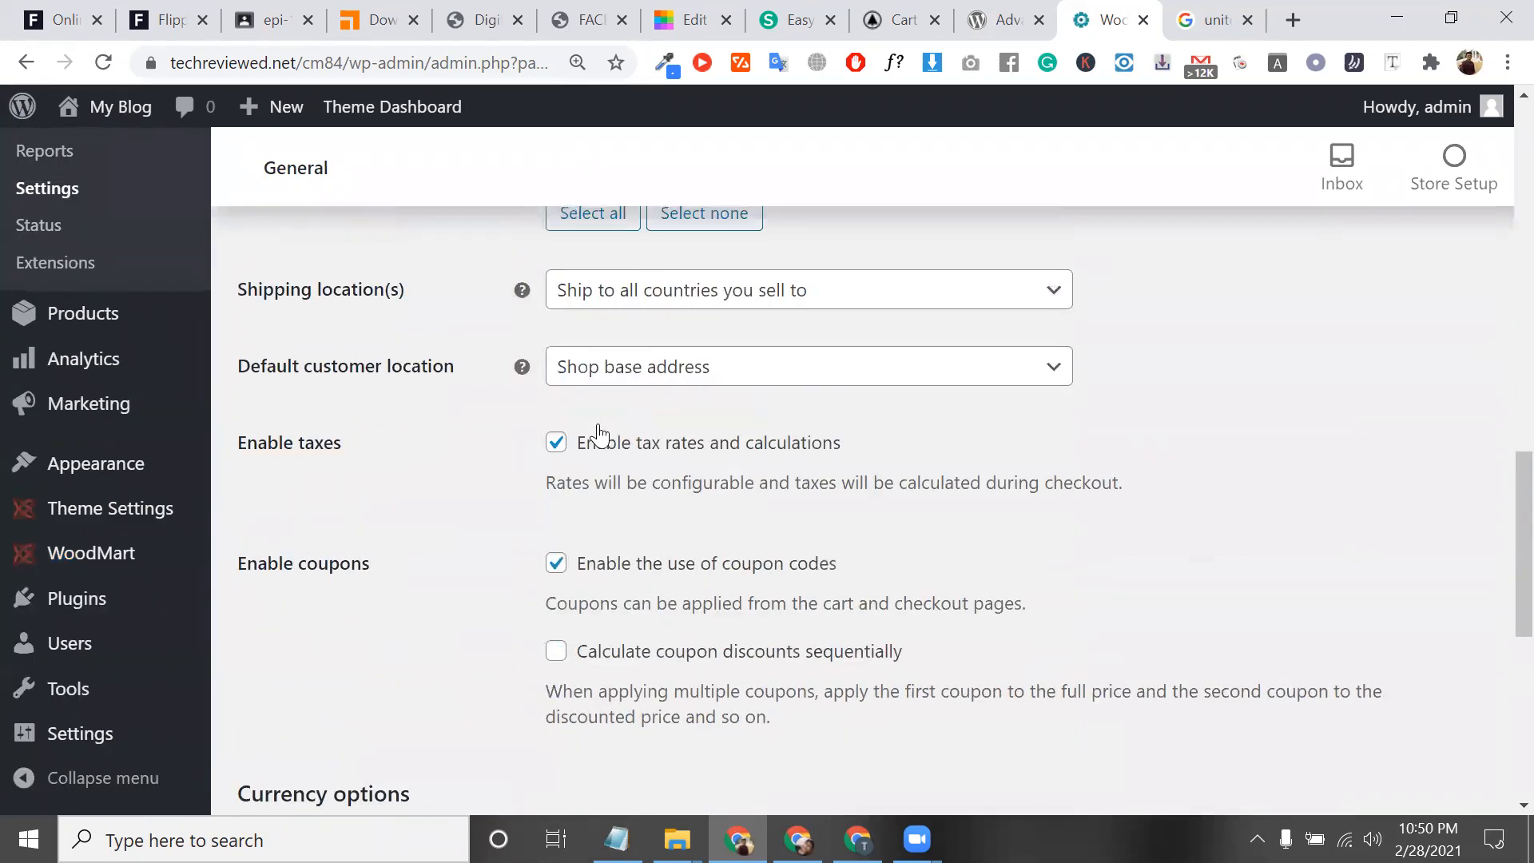
pyautogui.scroll(2, 601, 419)
pyautogui.scroll(-4, 602, 412)
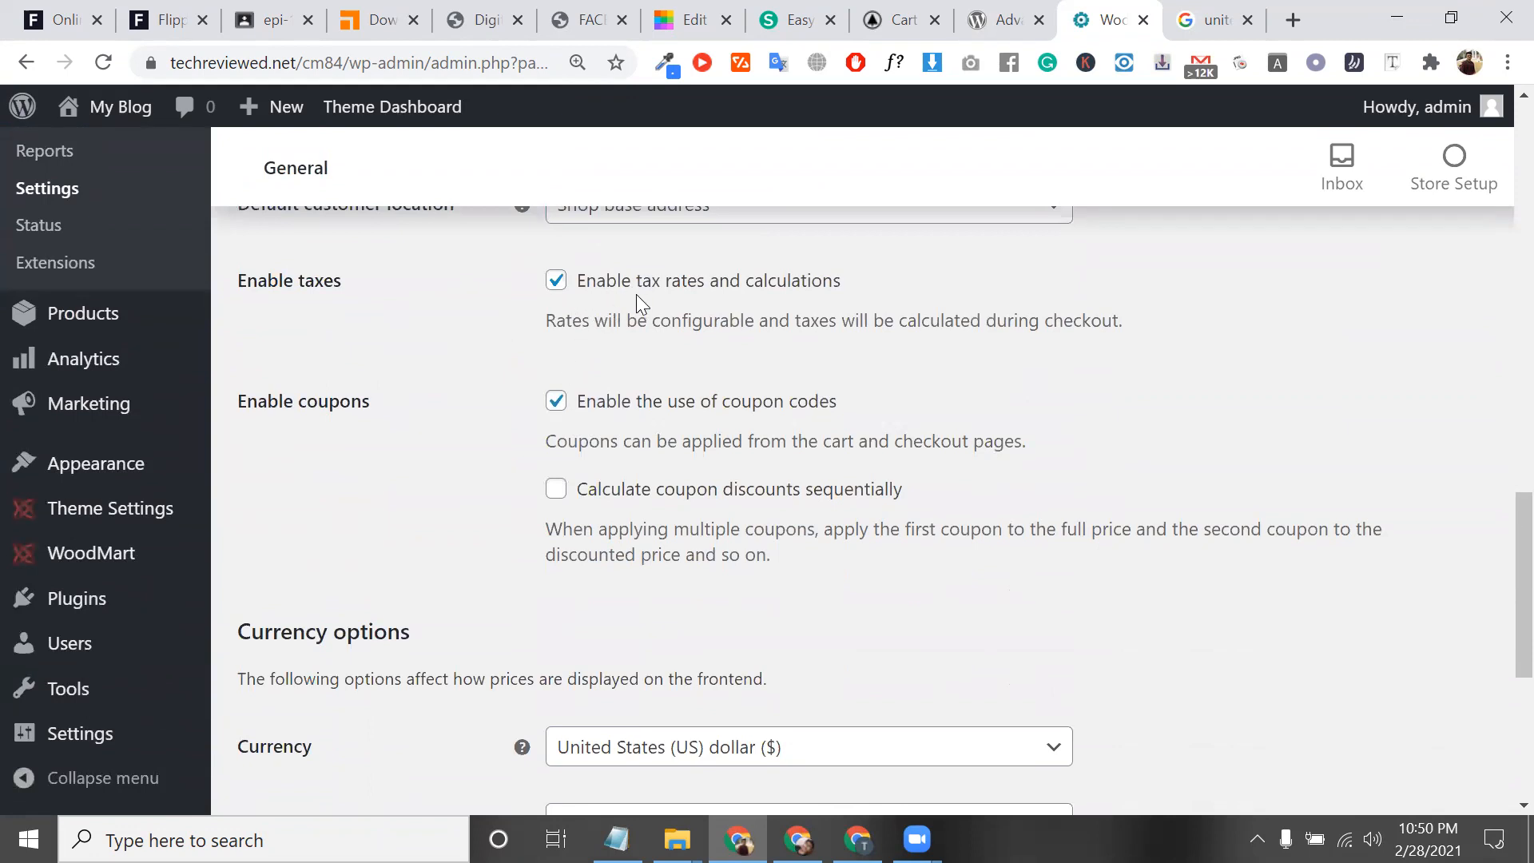
pyautogui.scroll(-6, 636, 294)
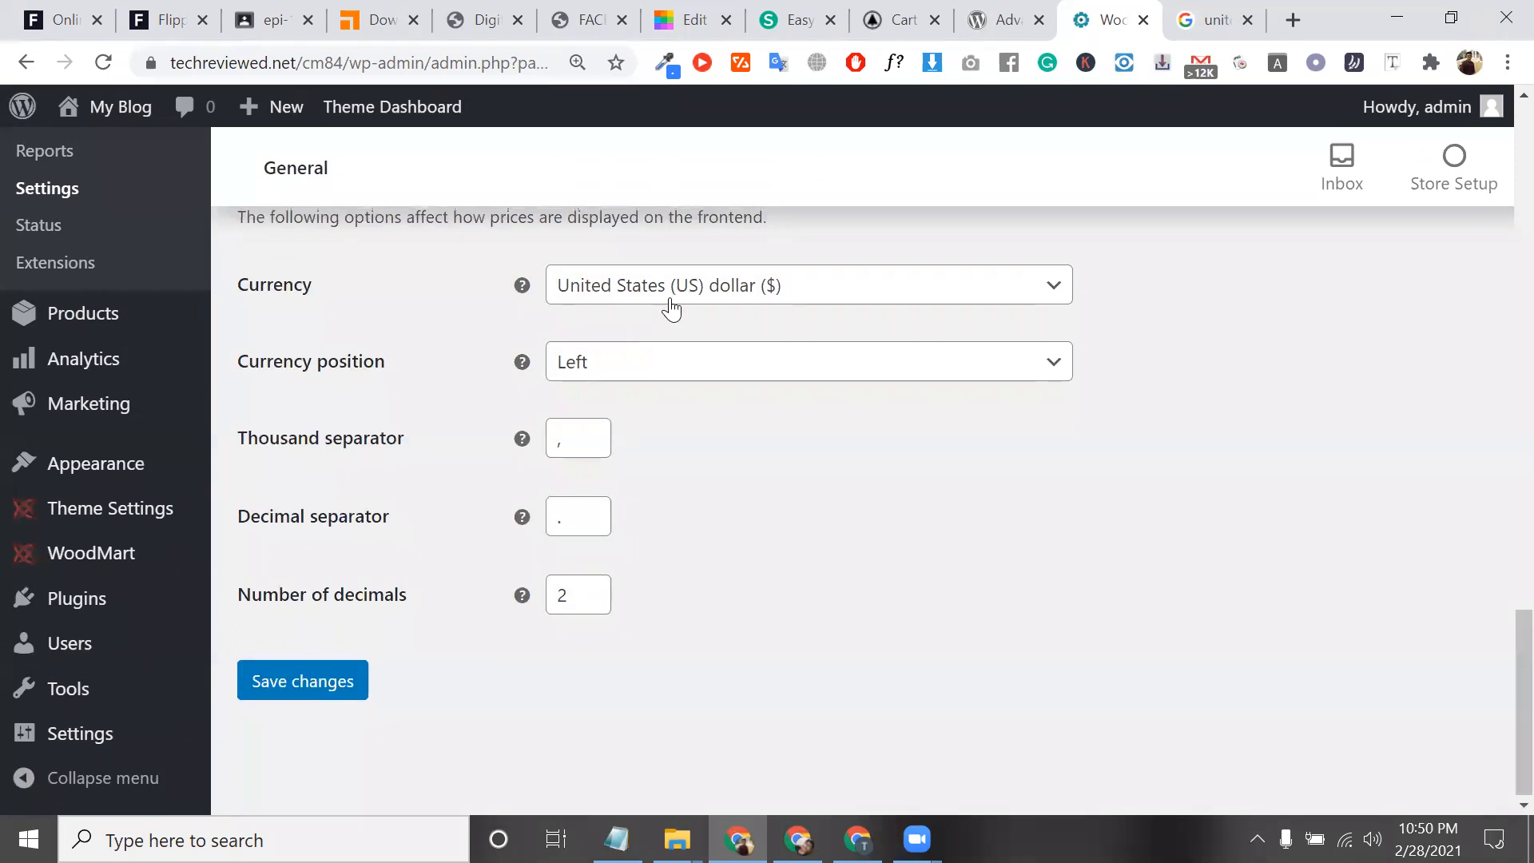
pyautogui.click(681, 306)
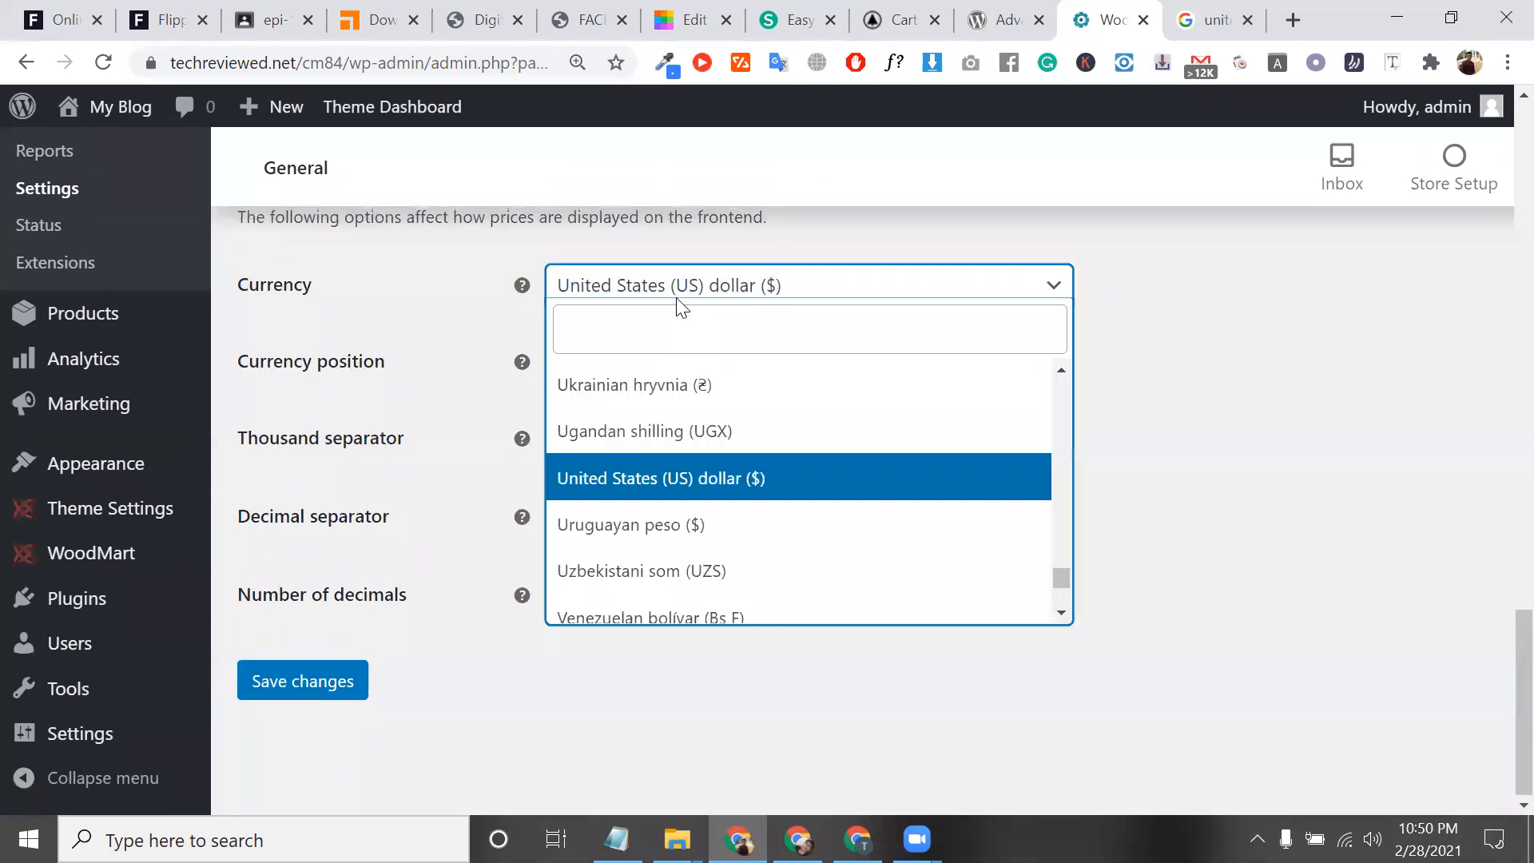
pyautogui.click(637, 290)
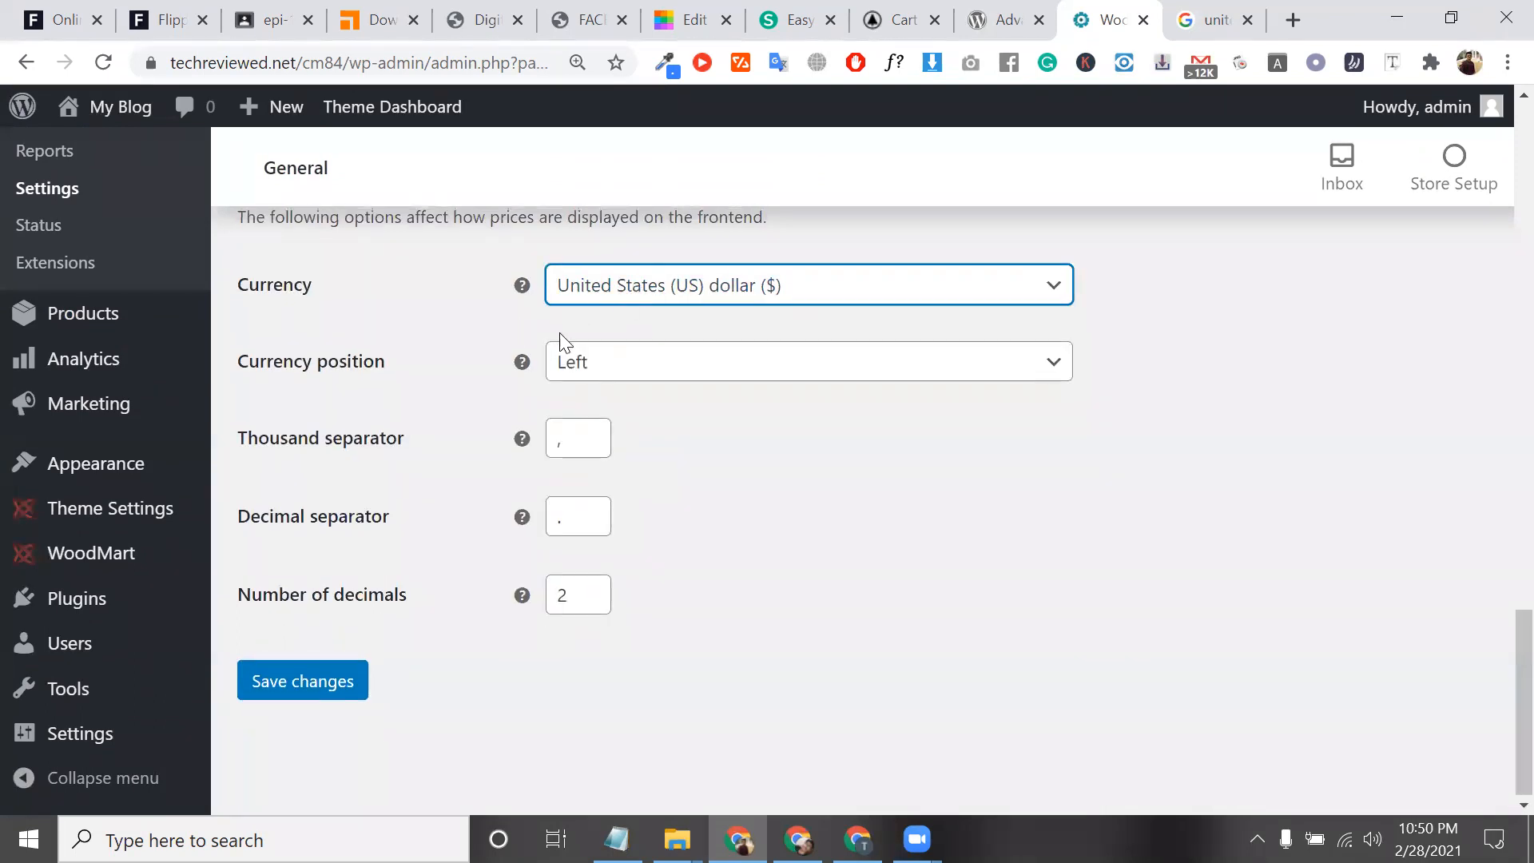
# Step: View the available choices for the Currency position
pyautogui.click(622, 361)
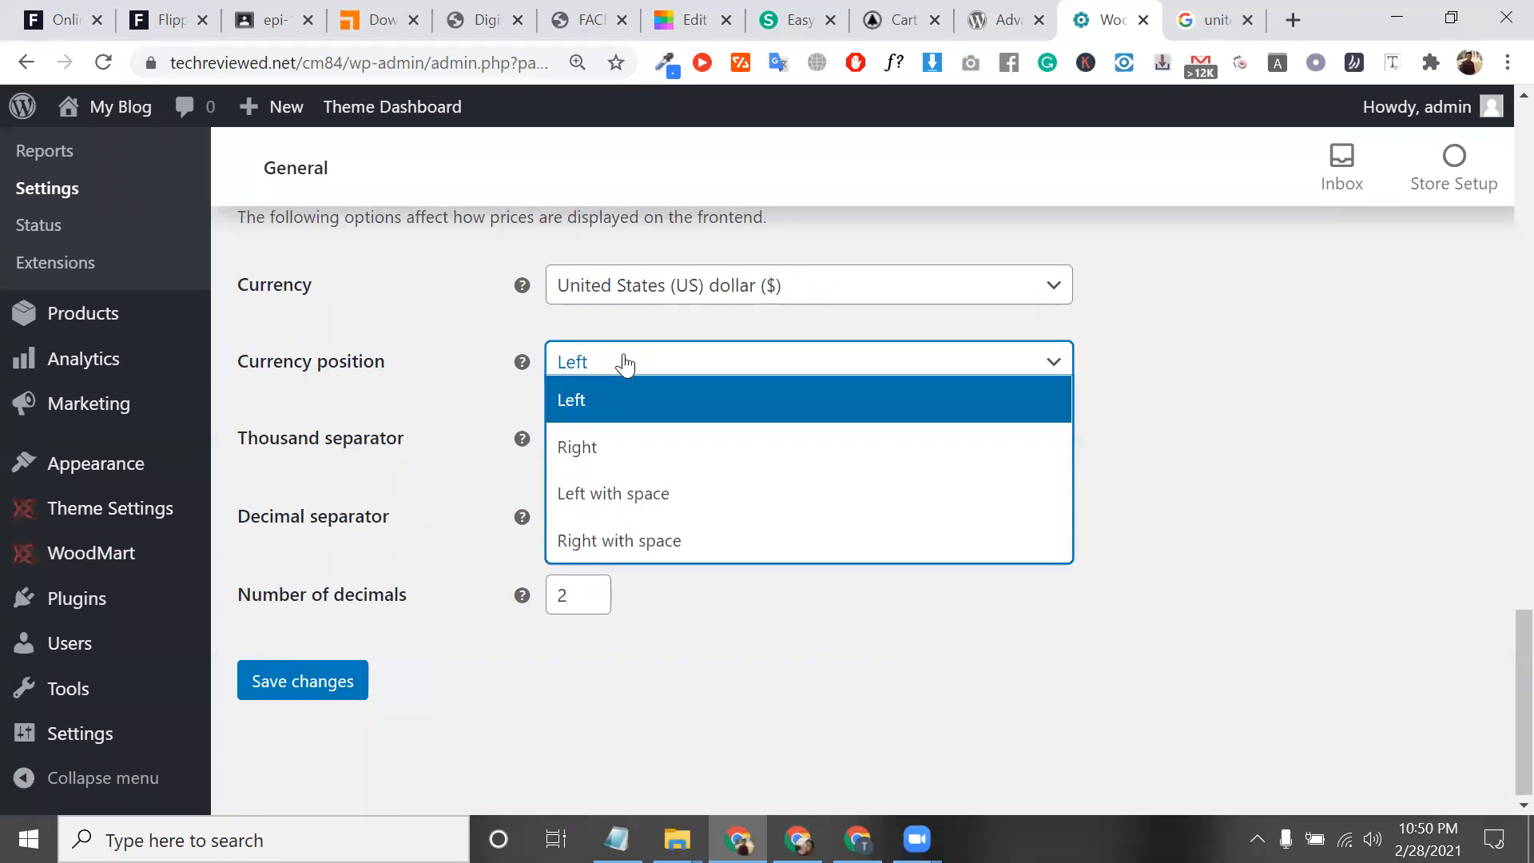
pyautogui.click(622, 363)
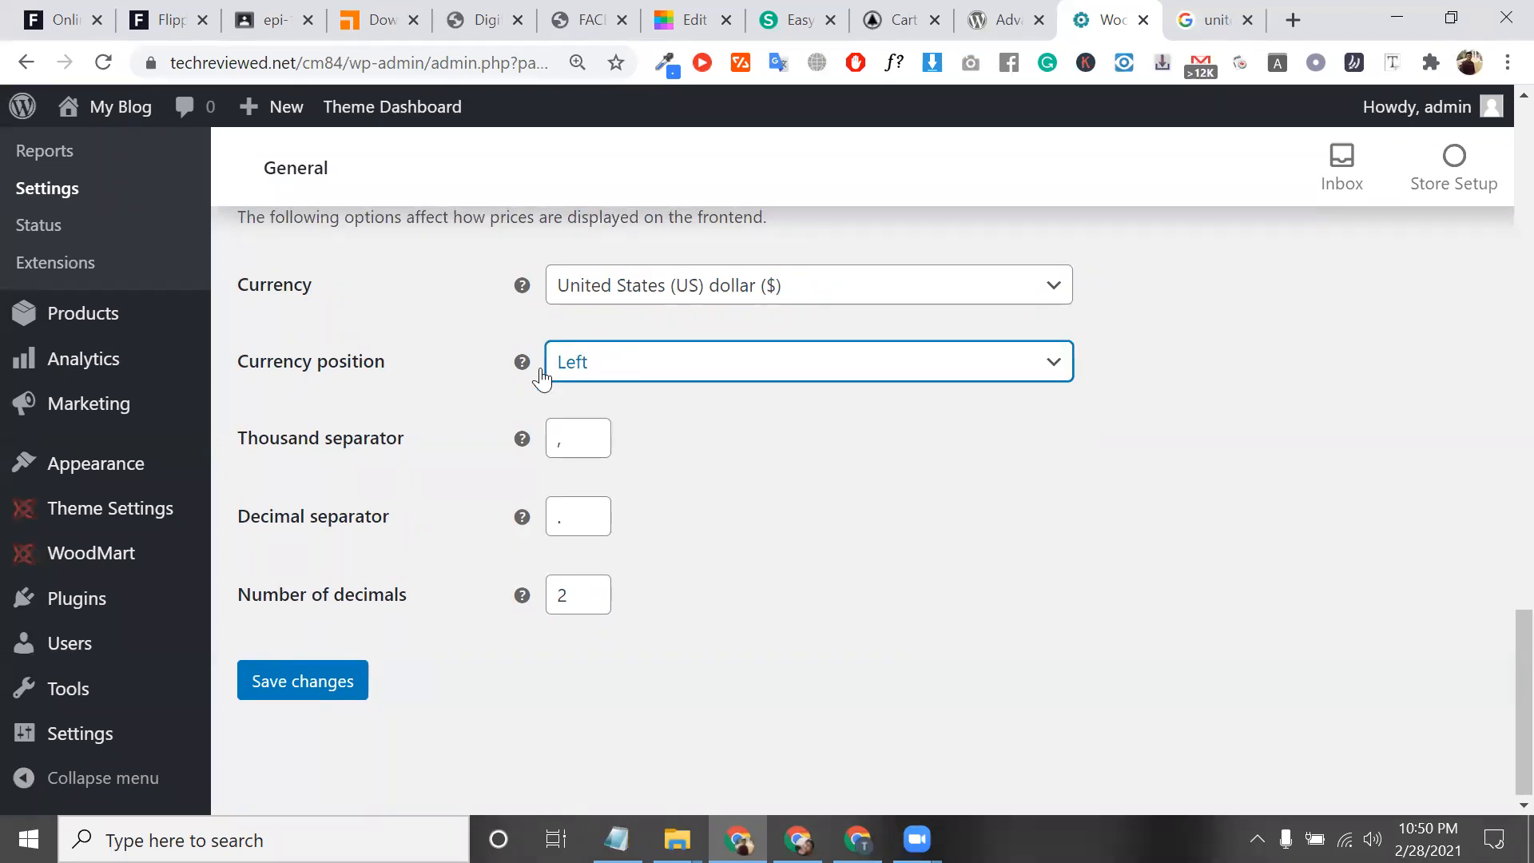
pyautogui.tripleClick(352, 369)
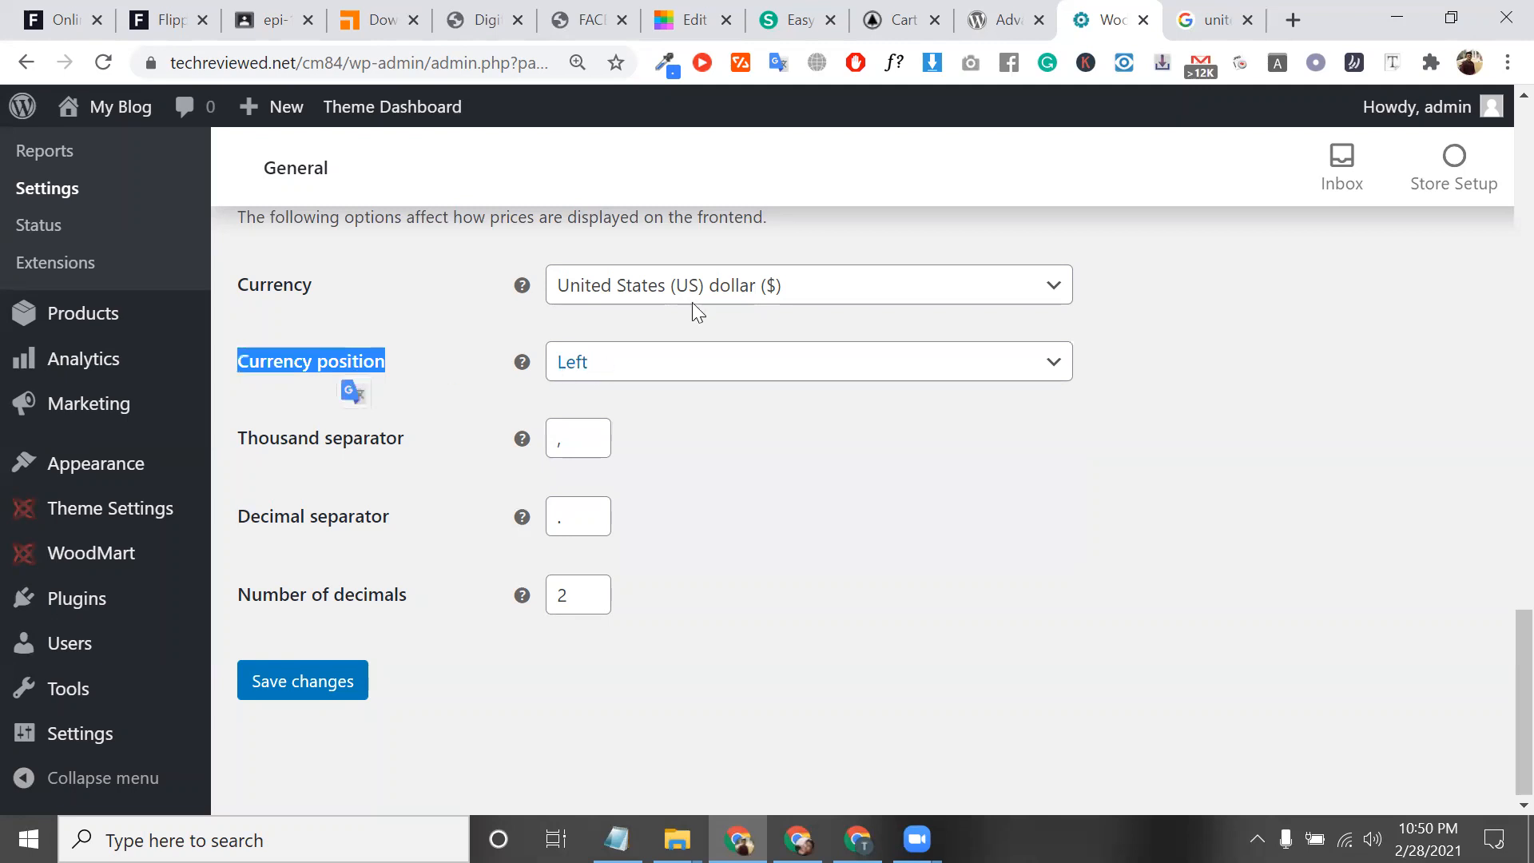
# Step: Examine where the currency symbol stands in the prices and total on the shopping cart page
pyautogui.click(901, 20)
pyautogui.scroll(-4, 757, 577)
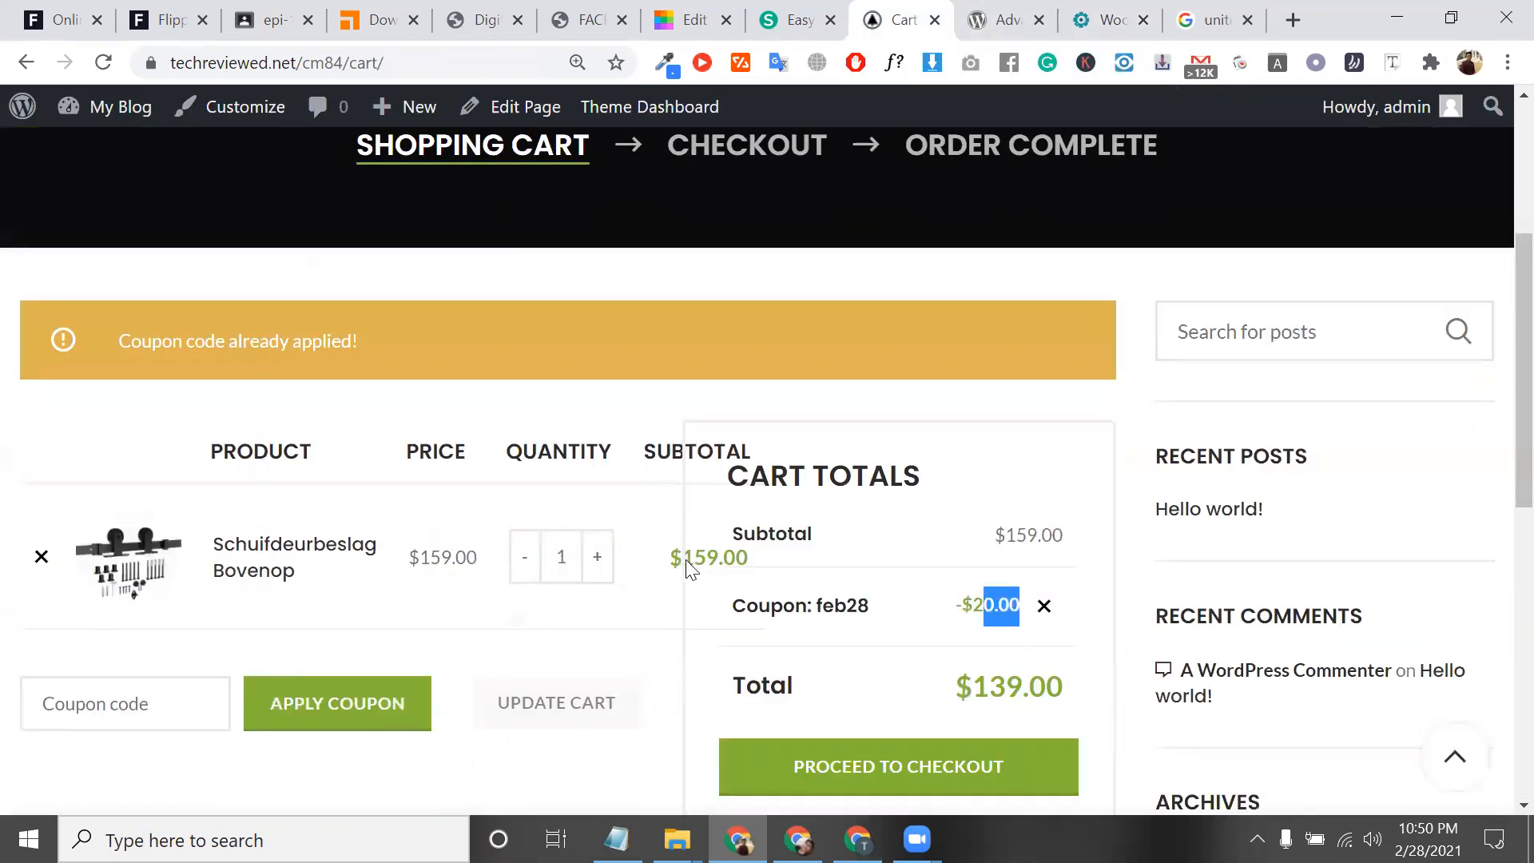
pyautogui.moveTo(686, 557); pyautogui.dragTo(786, 534)
pyautogui.scroll(-3, 849, 596)
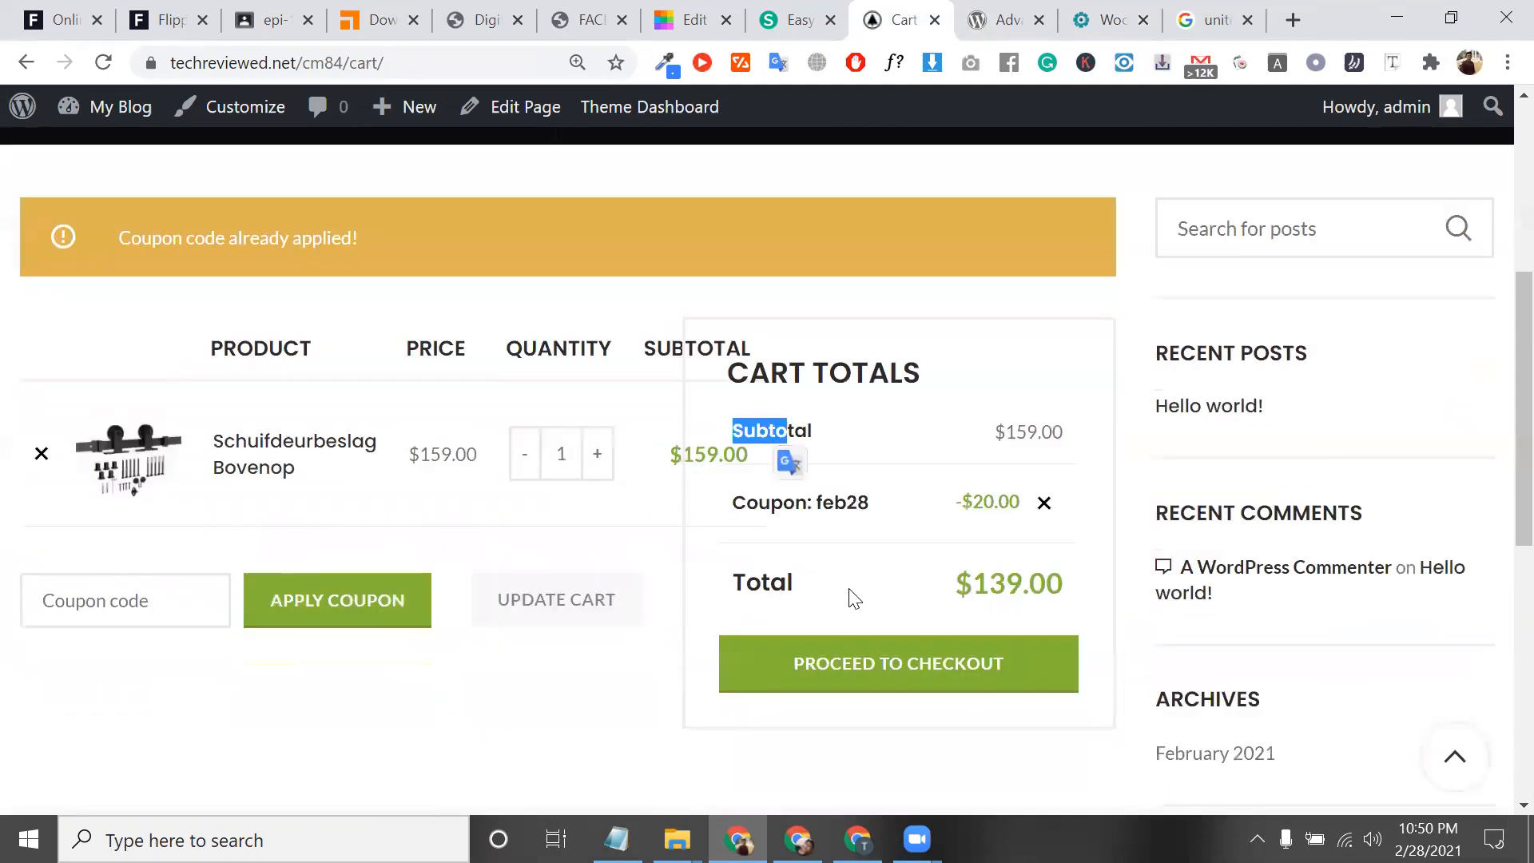
pyautogui.moveTo(973, 471)
pyautogui.mouseDown()
pyautogui.moveTo(1030, 471)
pyautogui.moveTo(959, 479)
pyautogui.mouseUp()
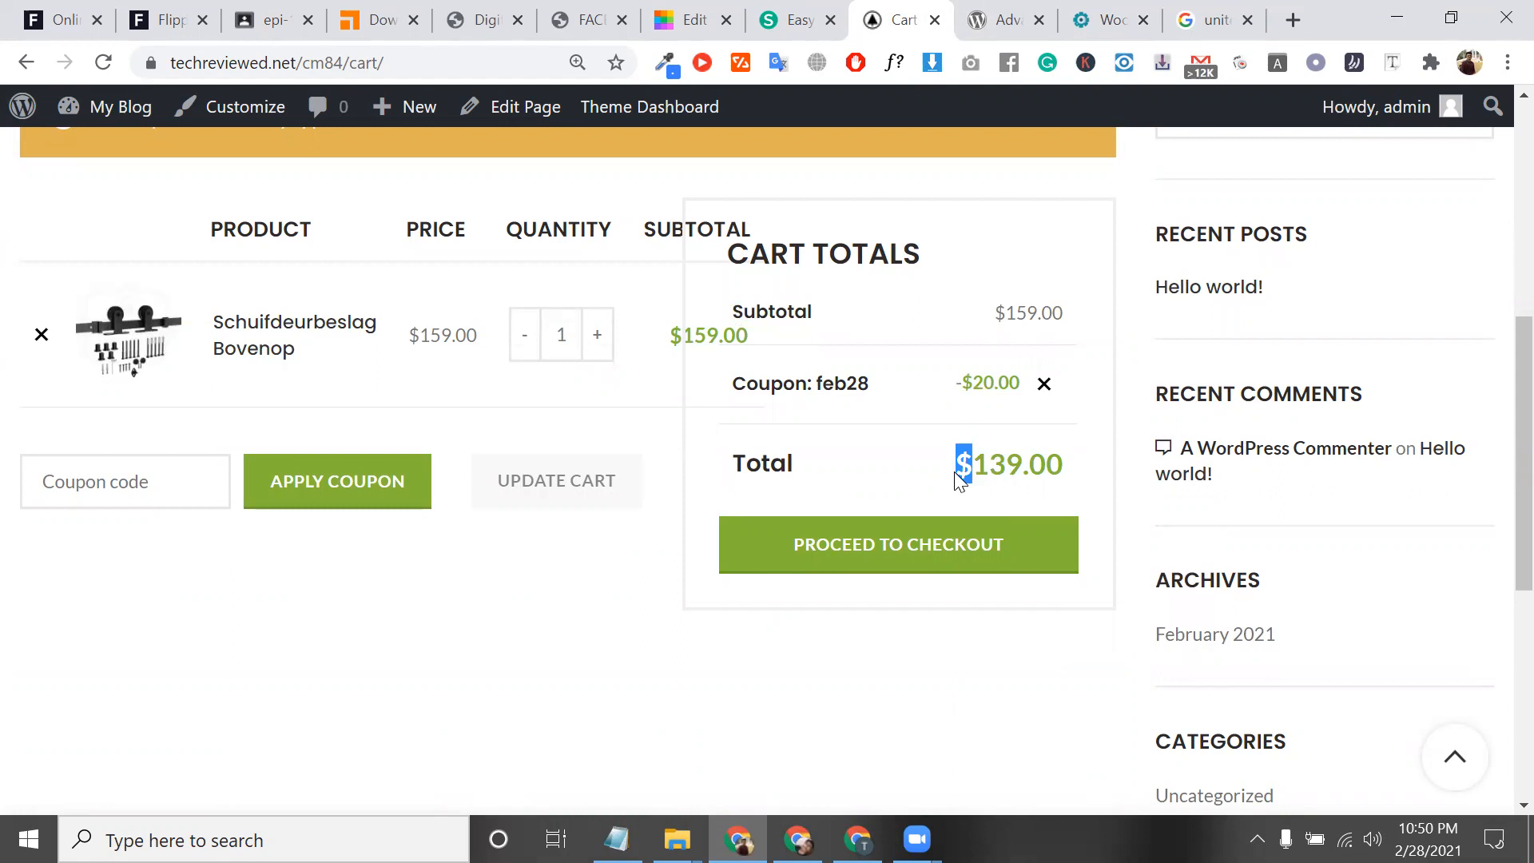
pyautogui.click(965, 472)
pyautogui.doubleClick(966, 471)
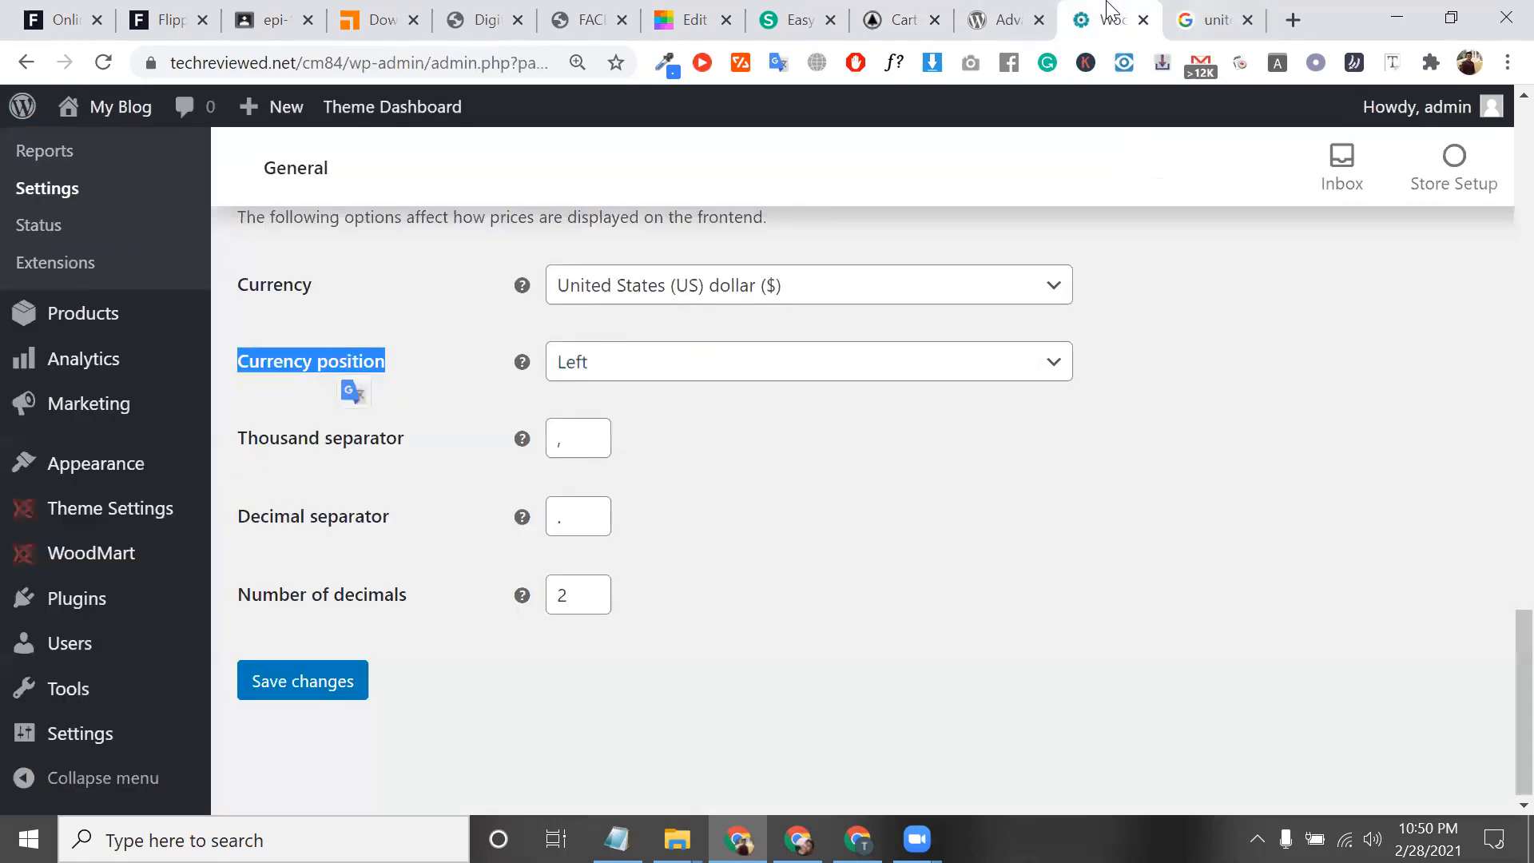
# Step: Go back to the general settings and review the Currency position choices, the thousand and decimal separators, and the number of decimals
pyautogui.click(1110, 19)
pyautogui.click(612, 374)
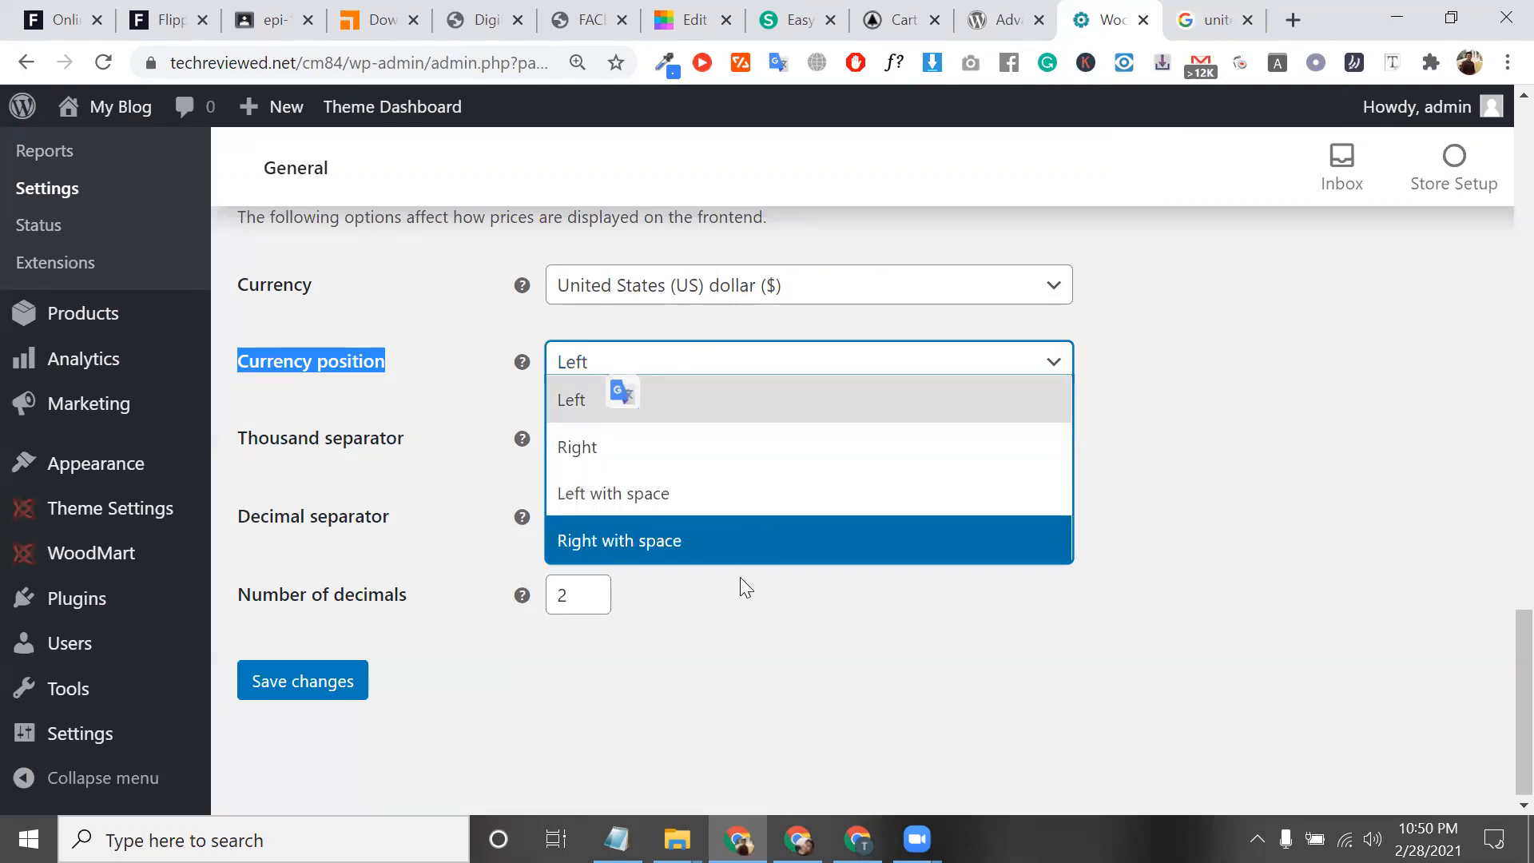
pyautogui.click(695, 623)
pyautogui.doubleClick(574, 439)
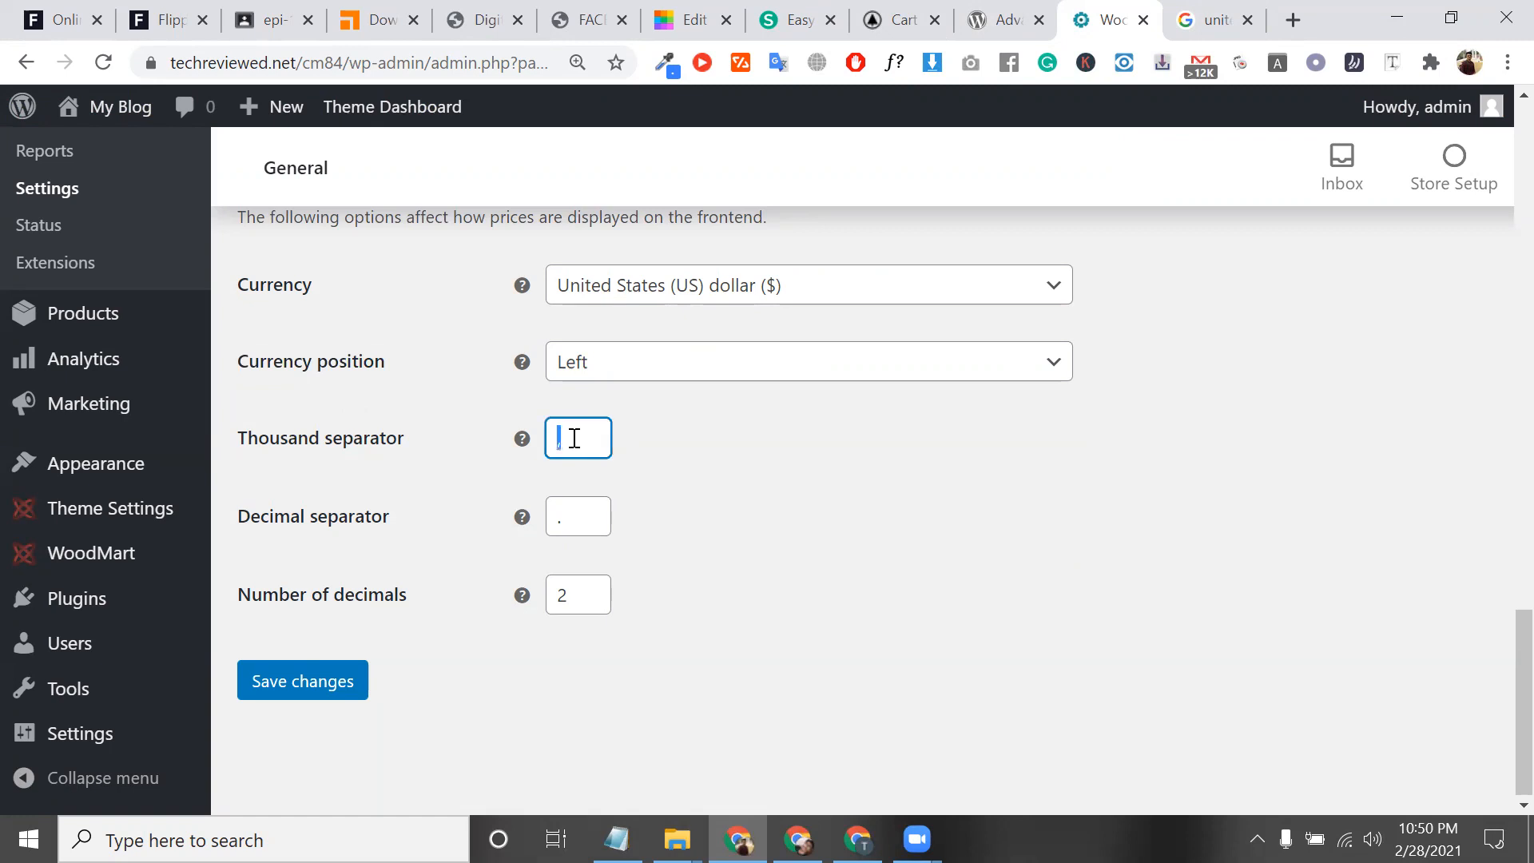
pyautogui.doubleClick(591, 525)
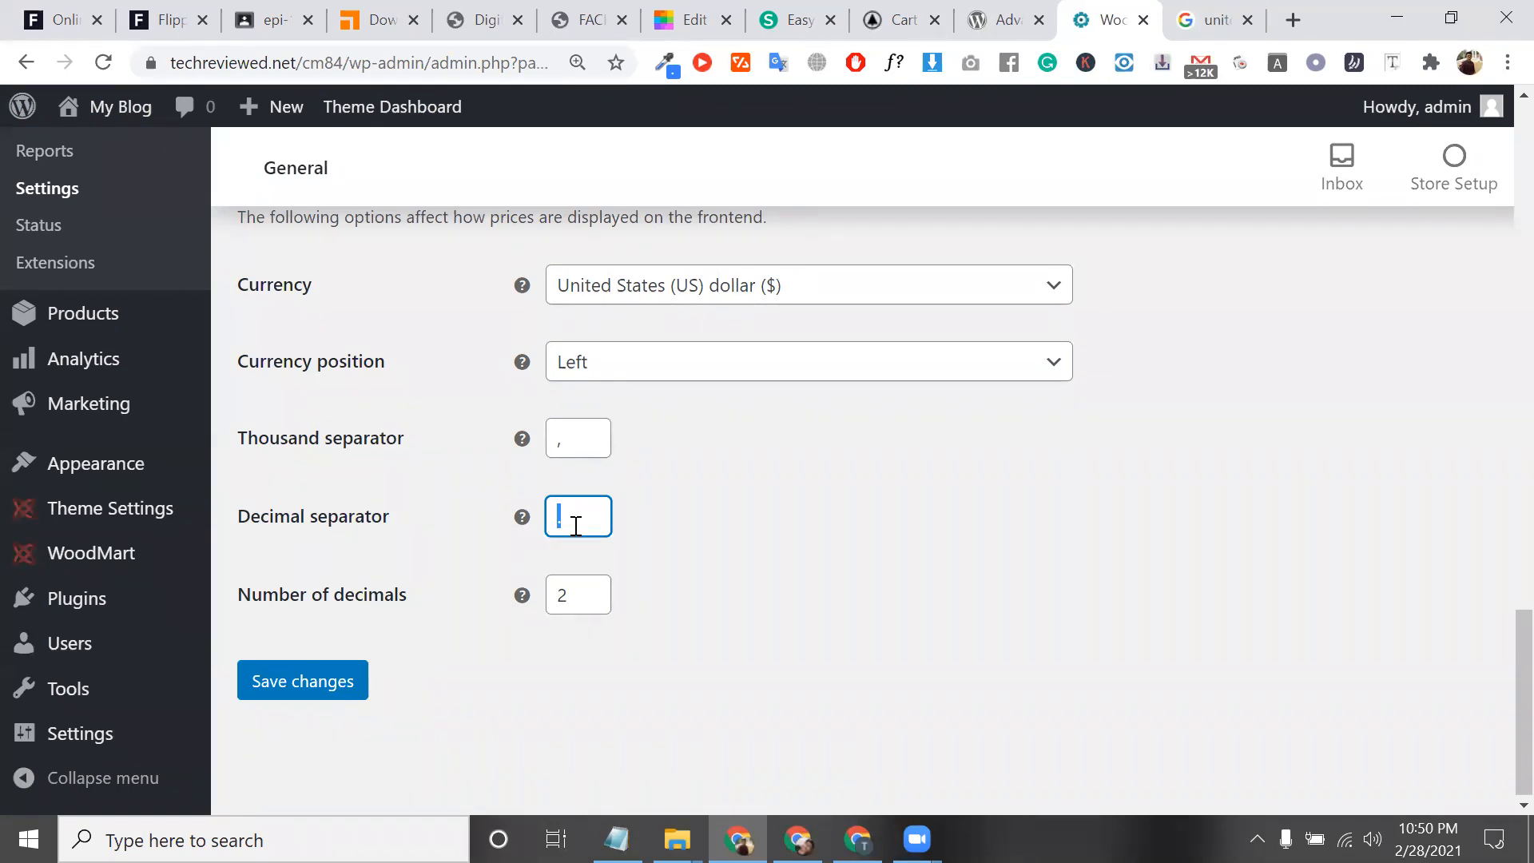
pyautogui.click(576, 526)
pyautogui.doubleClick(576, 526)
pyautogui.click(575, 605)
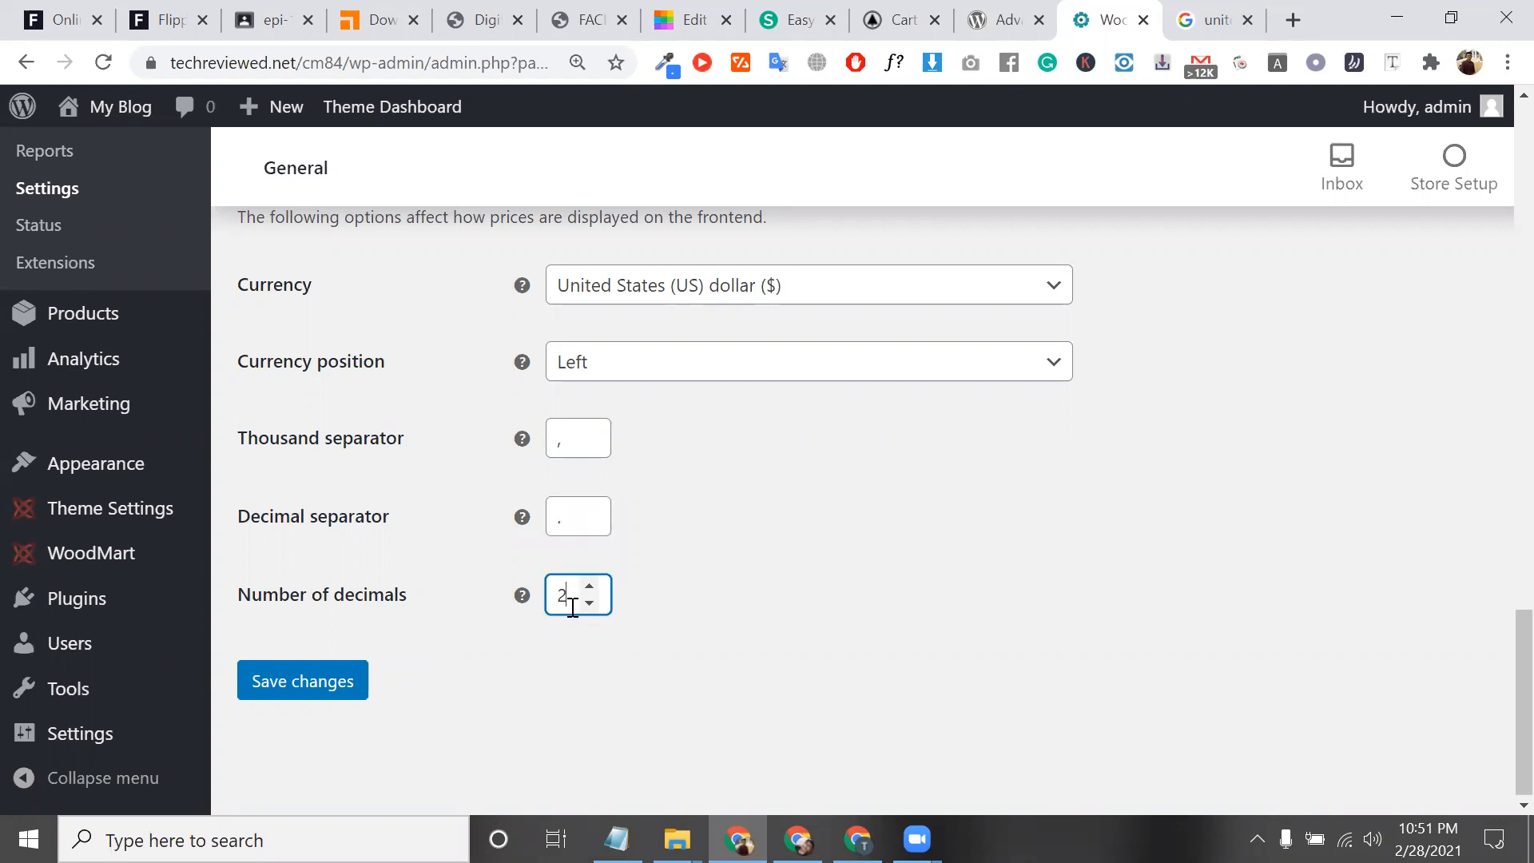
# Step: Check the decimals of the total on the shopping cart page and save the currency options in the general settings
pyautogui.hotkey('ctrl', 'shift', 'Tab')
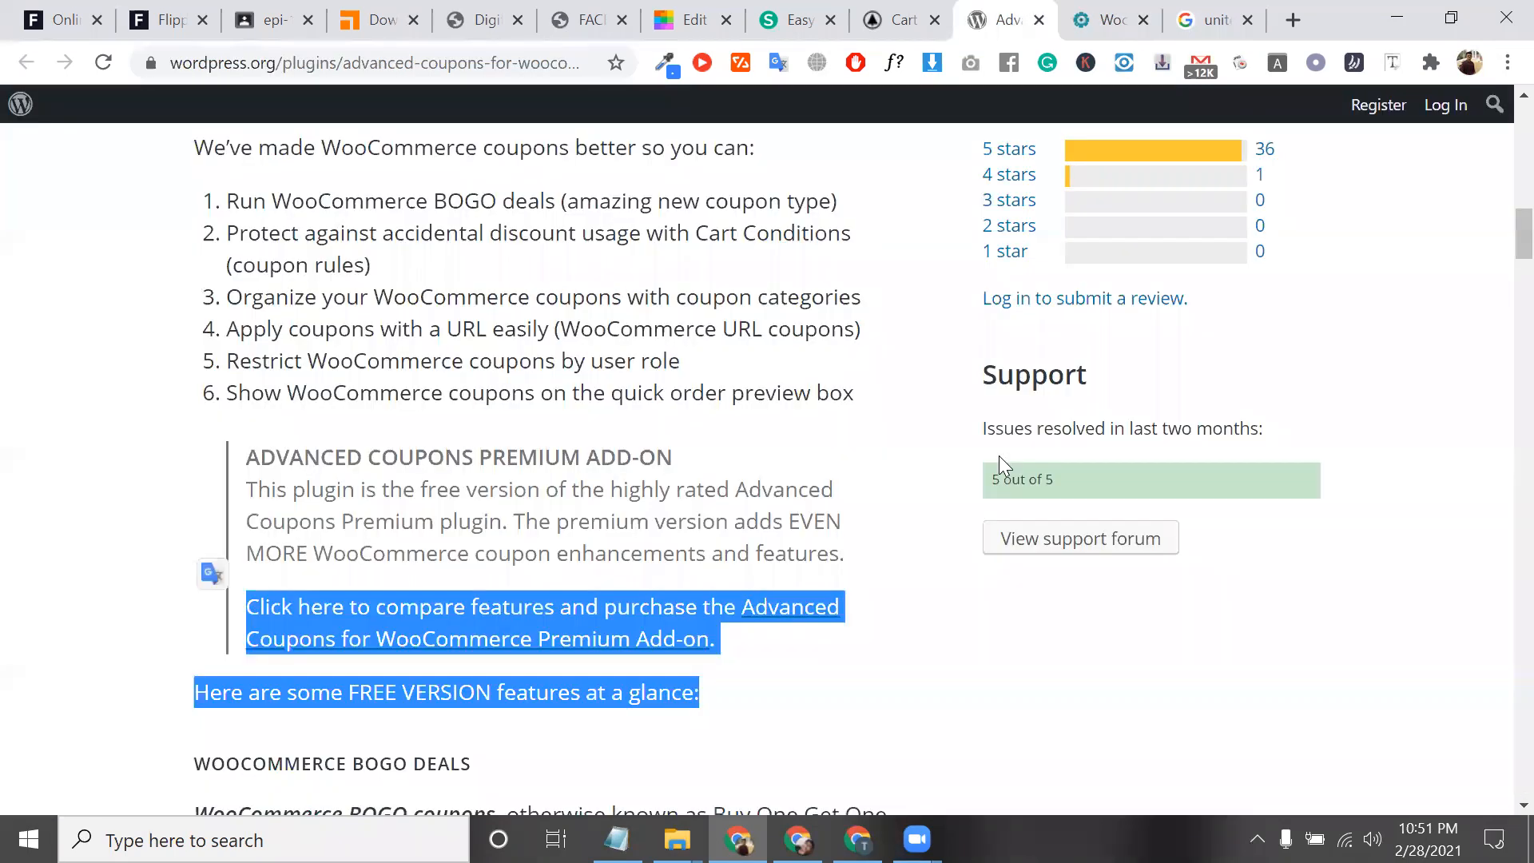
pyautogui.click(931, 12)
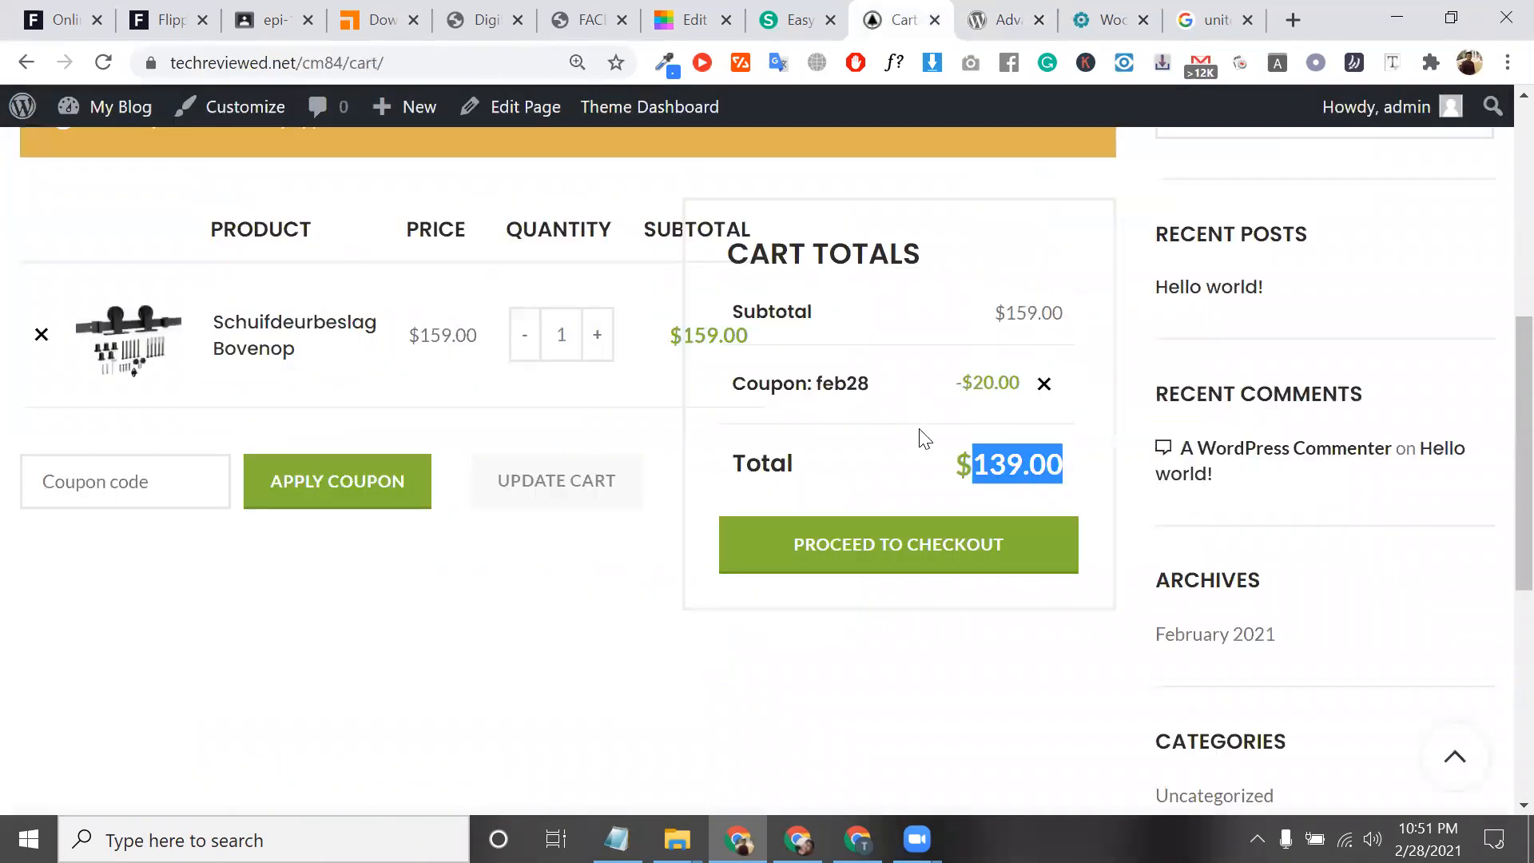
pyautogui.click(1027, 461)
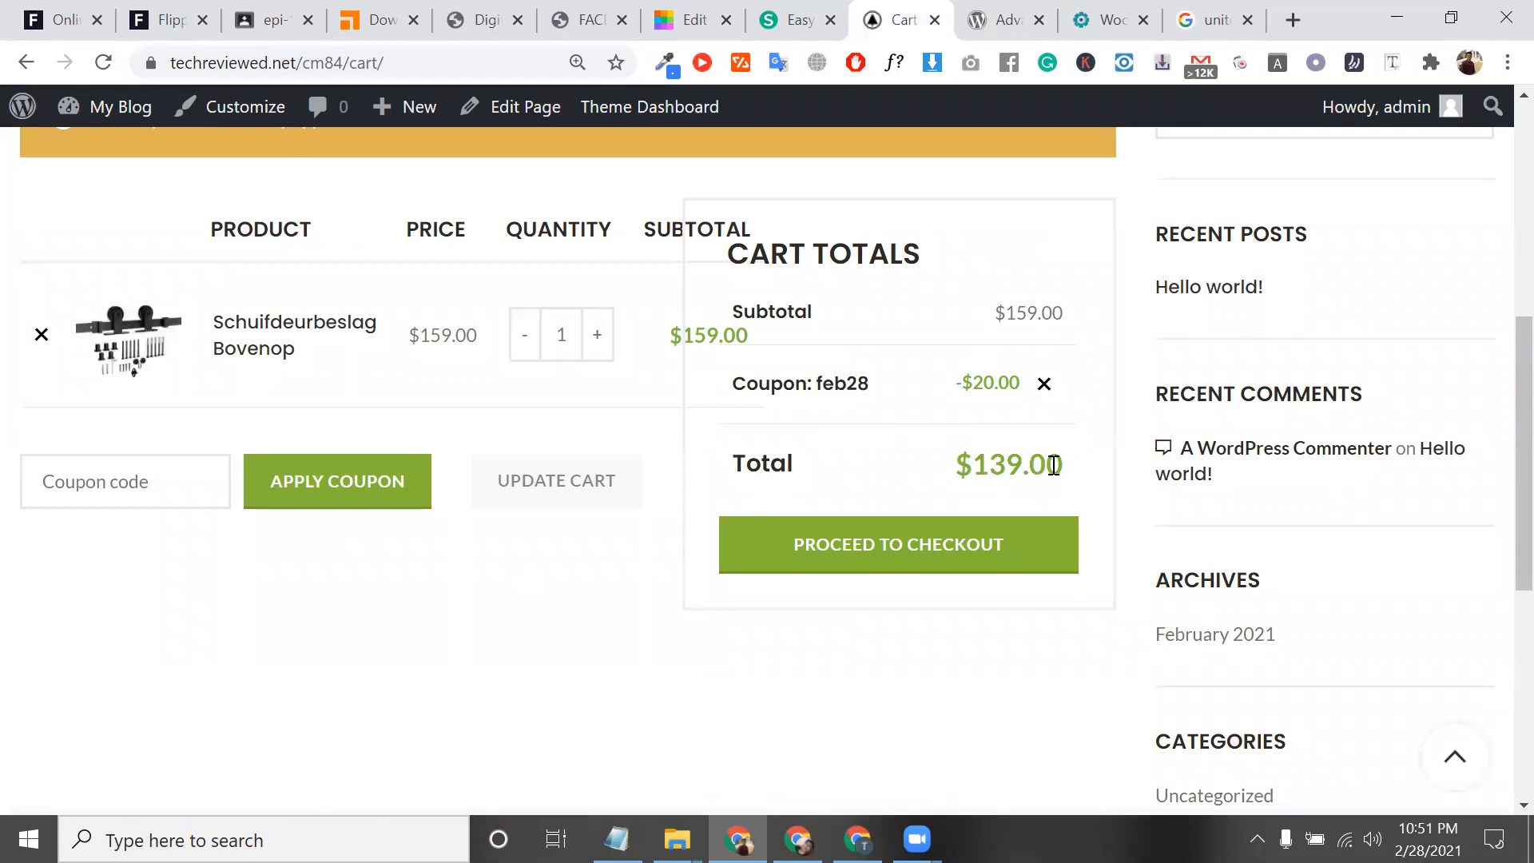
pyautogui.click(1113, 18)
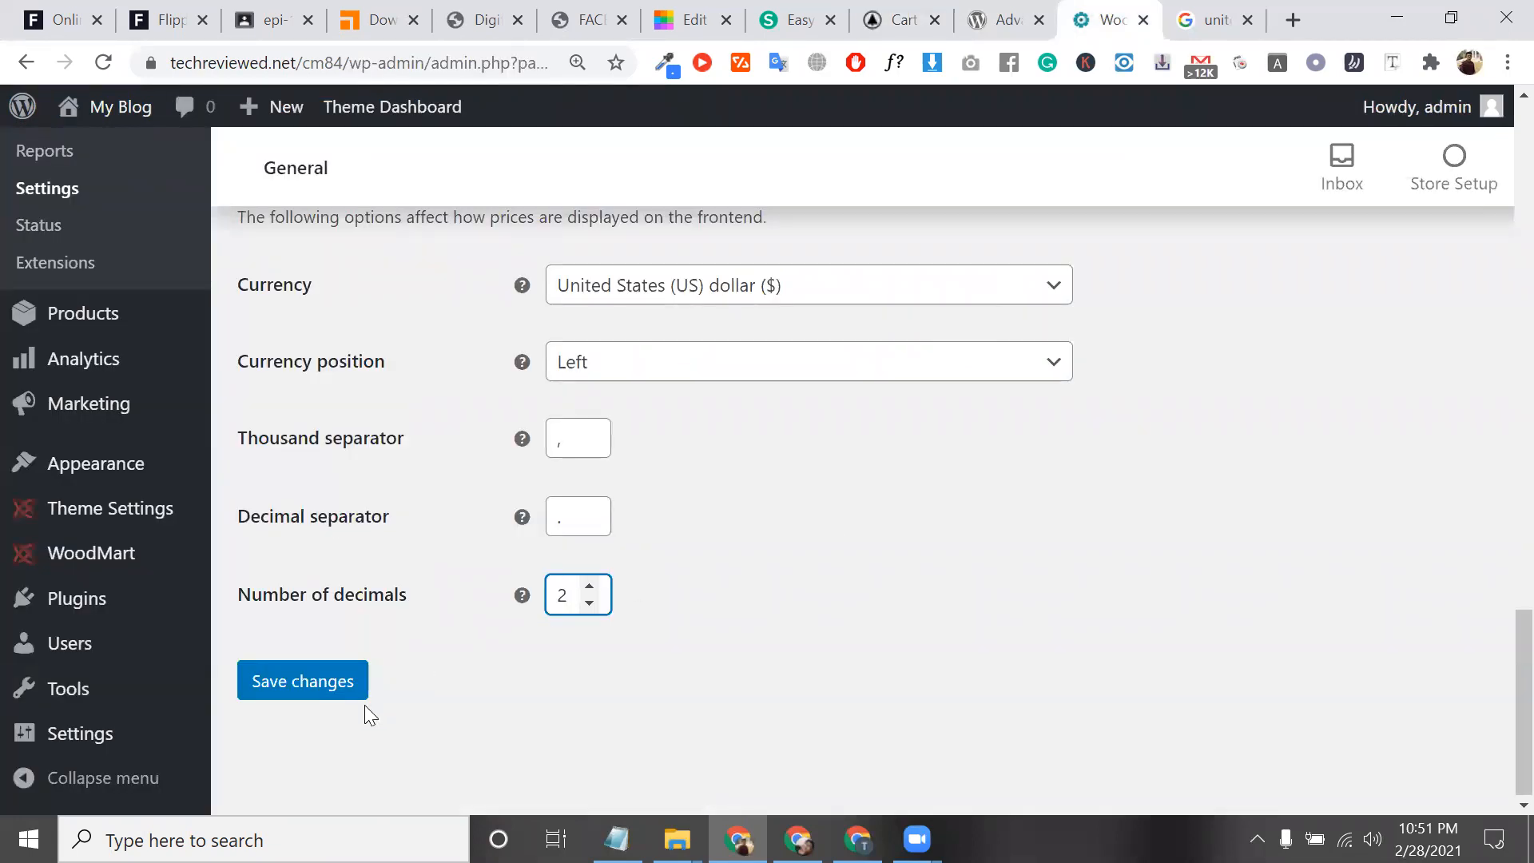
pyautogui.click(329, 684)
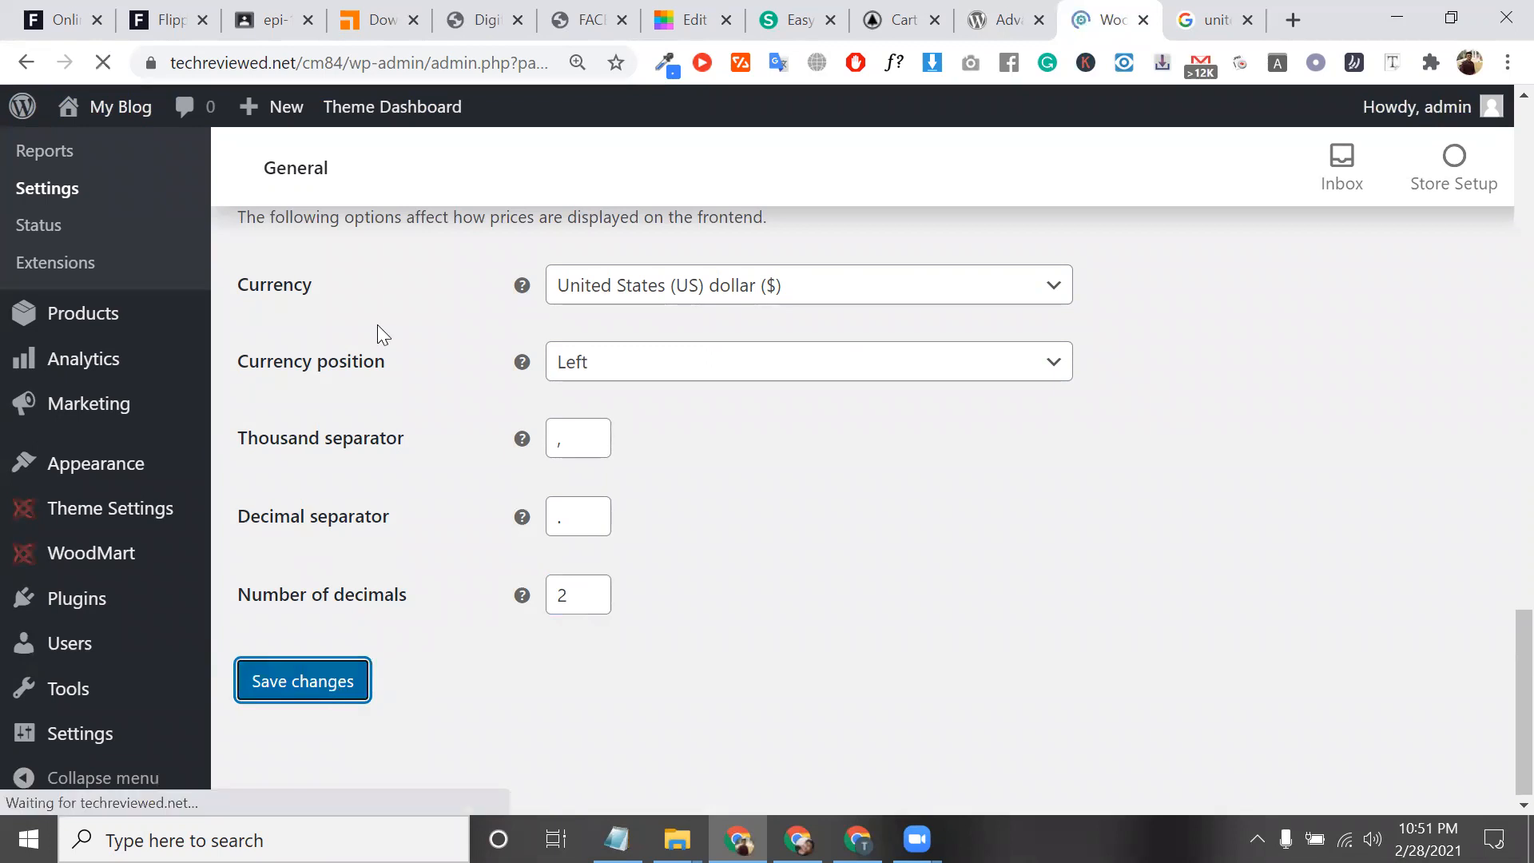